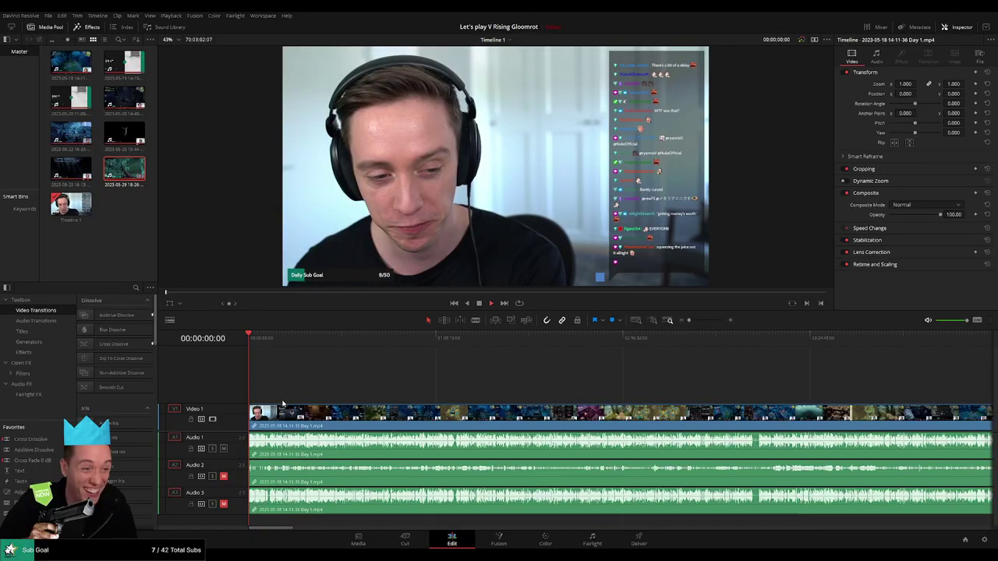
Step: Play and scrub the stream's opening to find where the quiet lead-in ends
key("space")
scroll(272, 415, "up", 5)
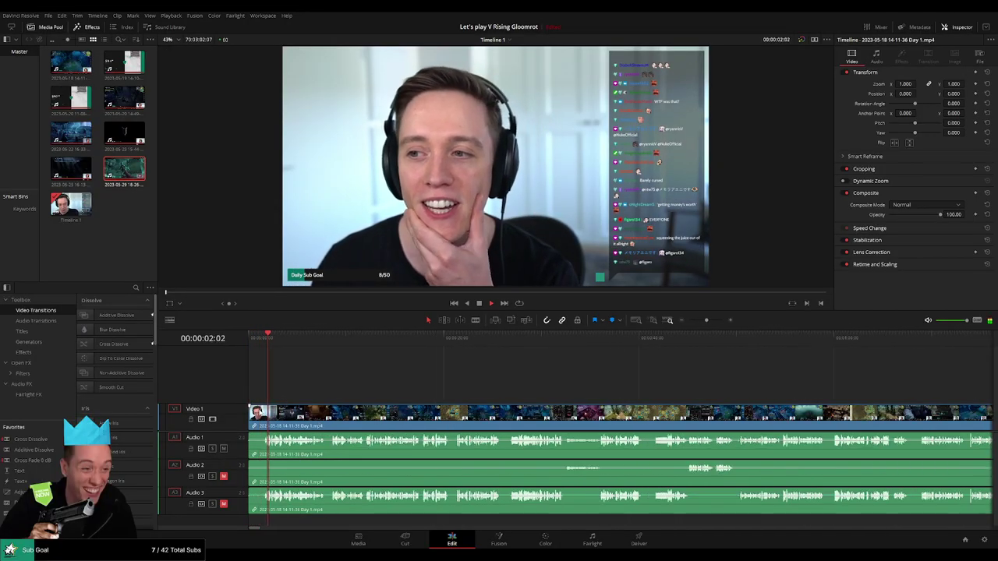
scroll(273, 415, "up", 5)
left_click(244, 341)
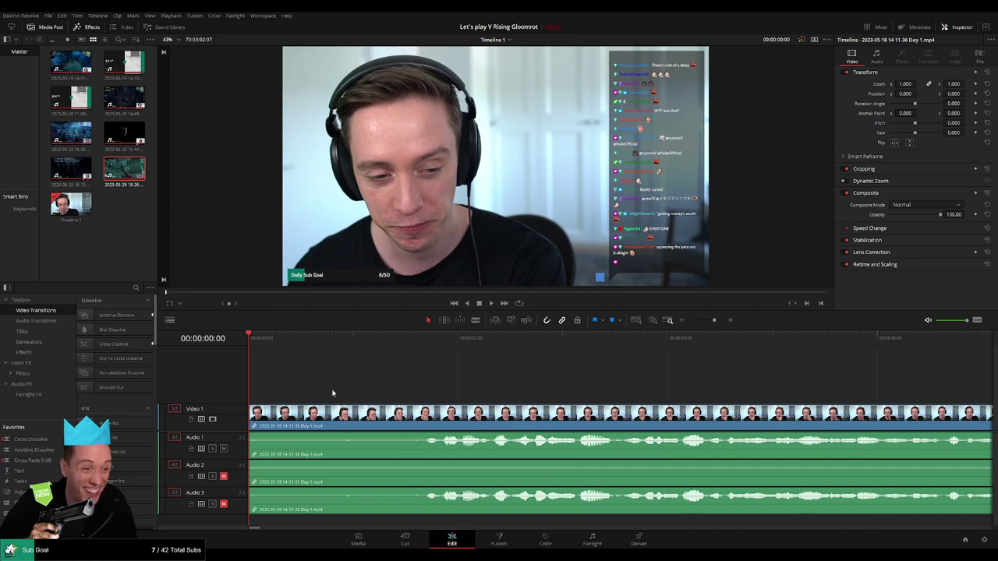
key("space")
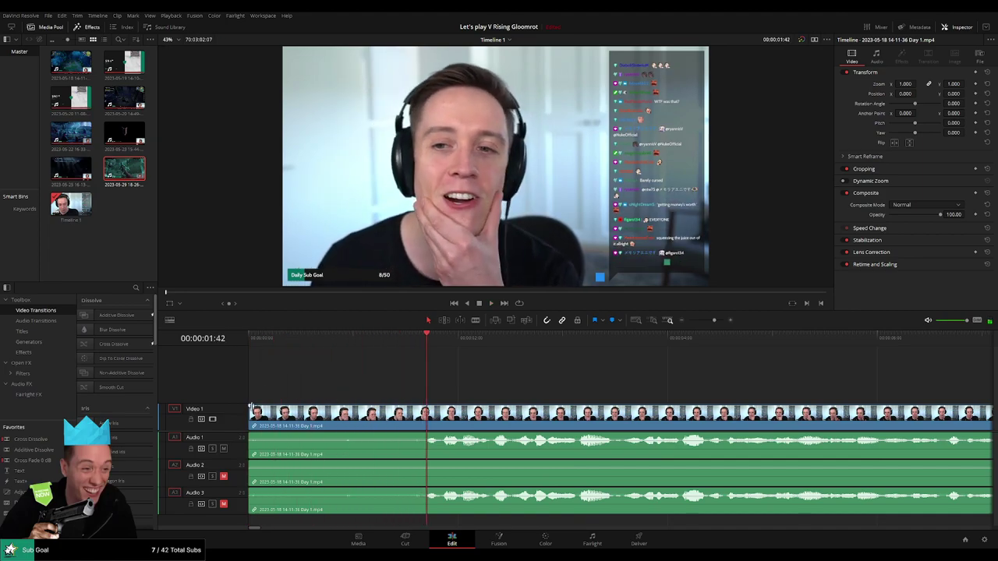
mouse_move(419, 351)
left_mouse_down()
mouse_move(342, 350)
mouse_move(353, 348)
left_mouse_up()
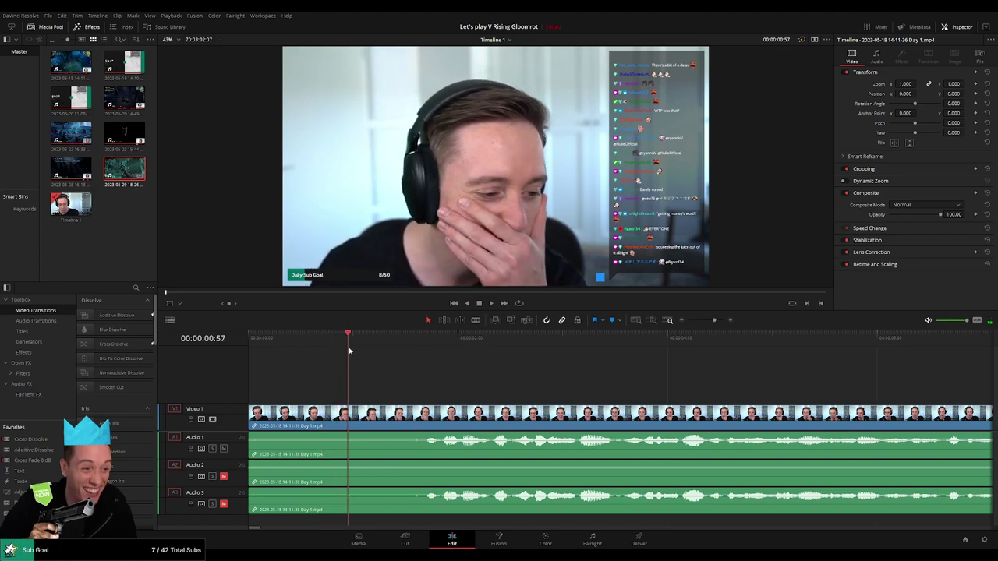
Step: Trim about one second off the clip's start and enlarge the viewer above the timeline
left_click_drag(356, 419, 318, 418)
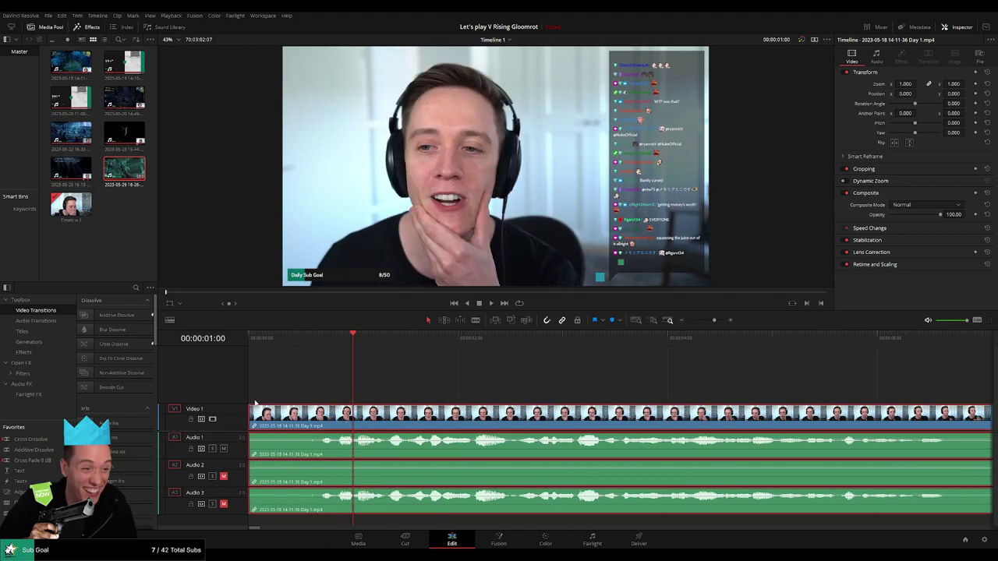
left_click_drag(249, 407, 356, 411)
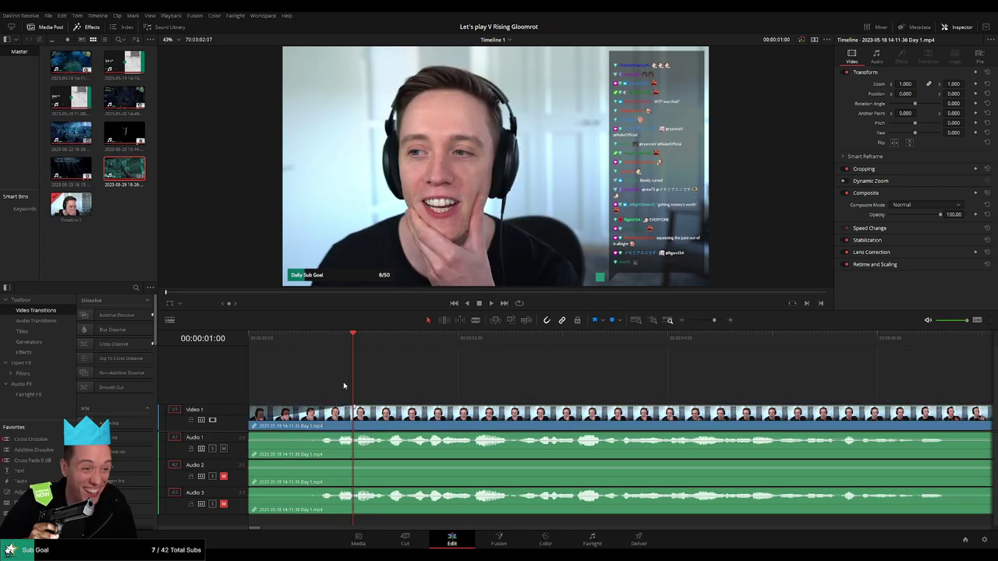
left_click_drag(314, 315, 310, 374)
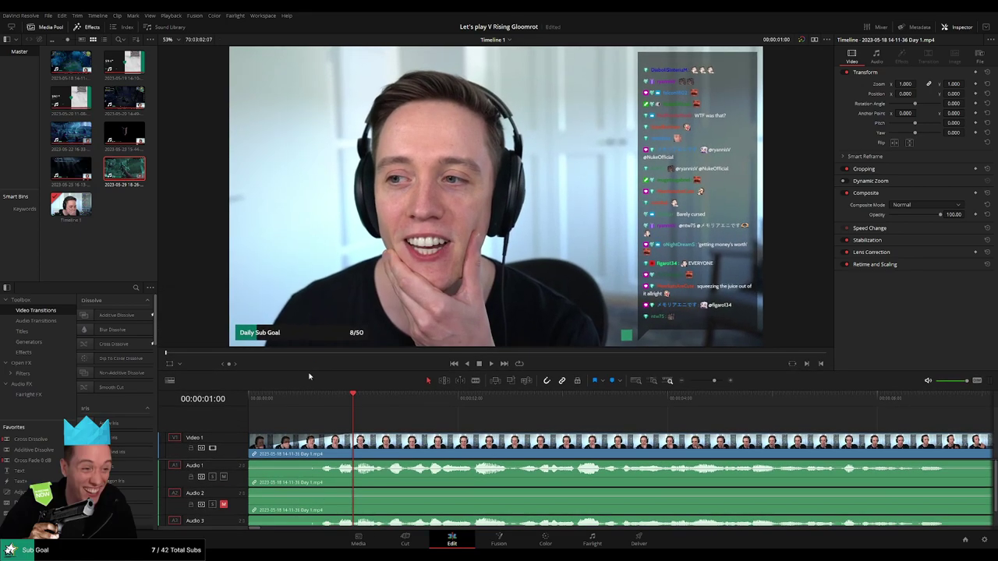
Step: Add one-second fade-ins to Audio 1, 2 and 3, then play the opening from the start
scroll(253, 456, "down", 2)
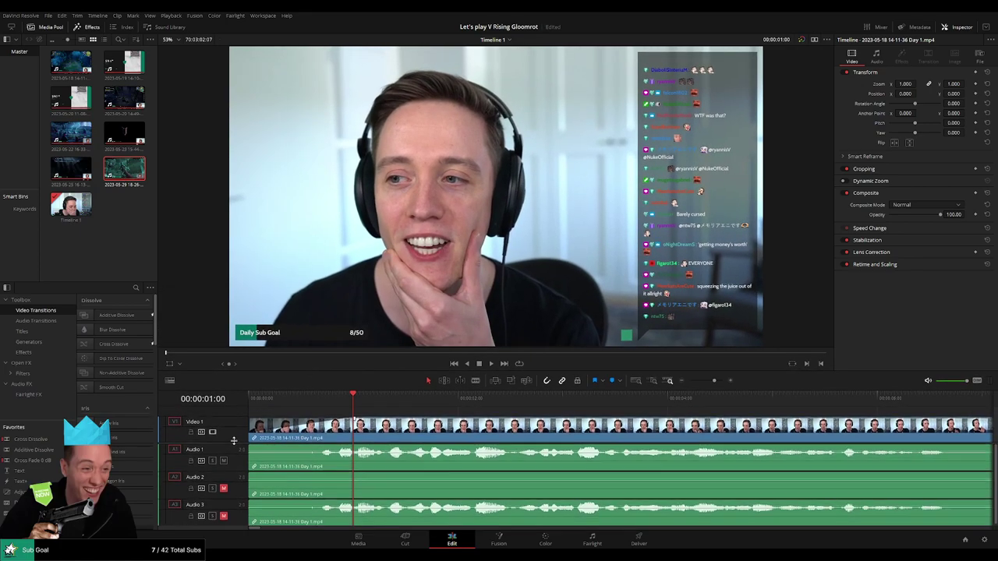
left_click_drag(251, 444, 354, 450)
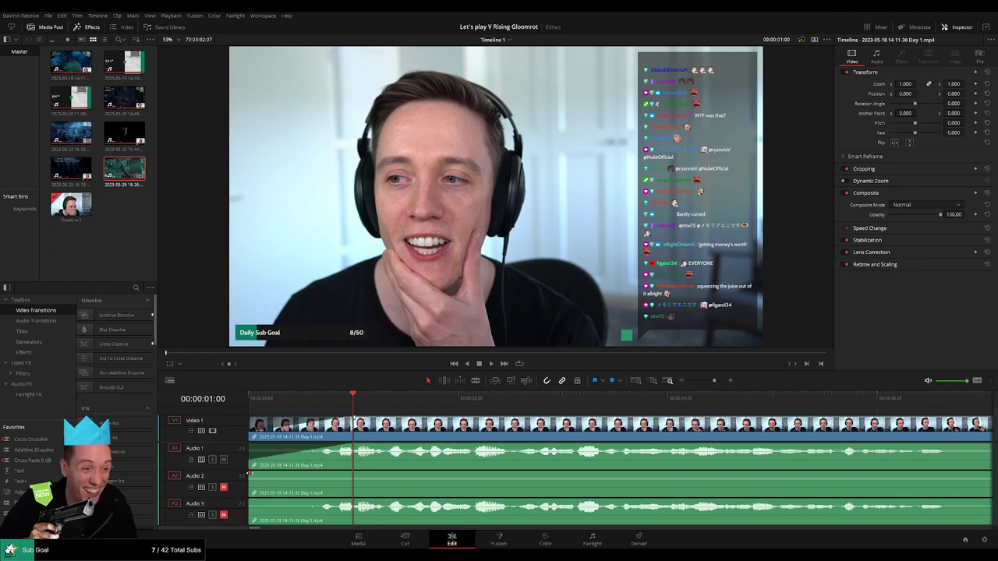
left_click_drag(250, 472, 355, 477)
left_click_drag(250, 500, 354, 507)
key("Home")
key("space")
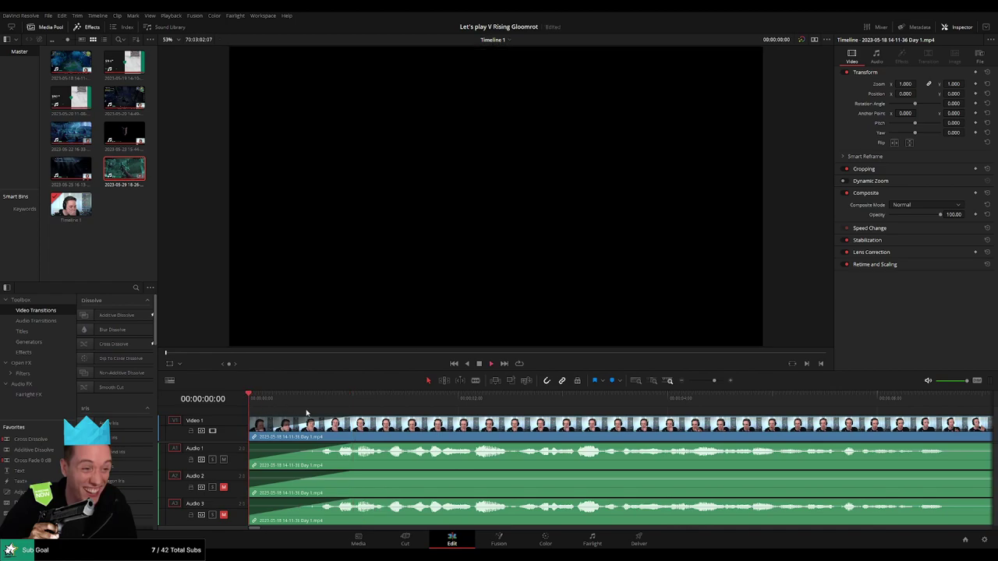
left_click_drag(714, 380, 690, 380)
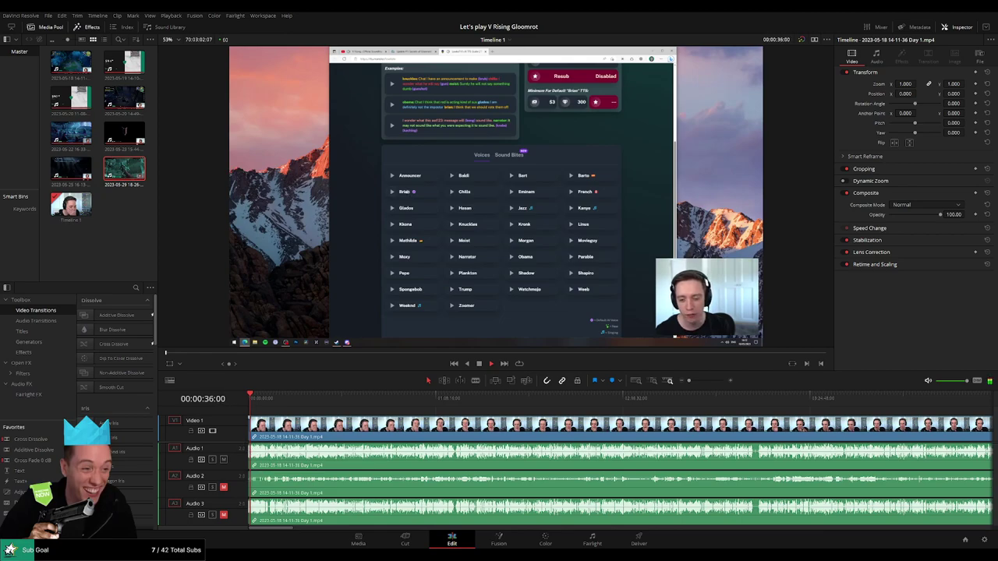
Step: Shorten the timeline track rows and enlarge the viewer slightly during playback
left_click_drag(235, 420, 235, 414)
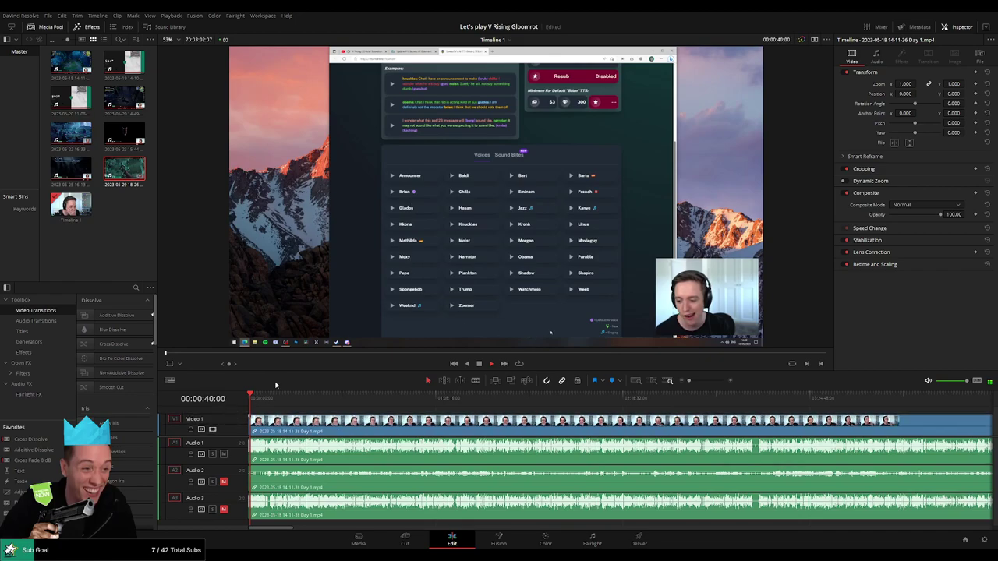
left_click_drag(279, 372, 277, 376)
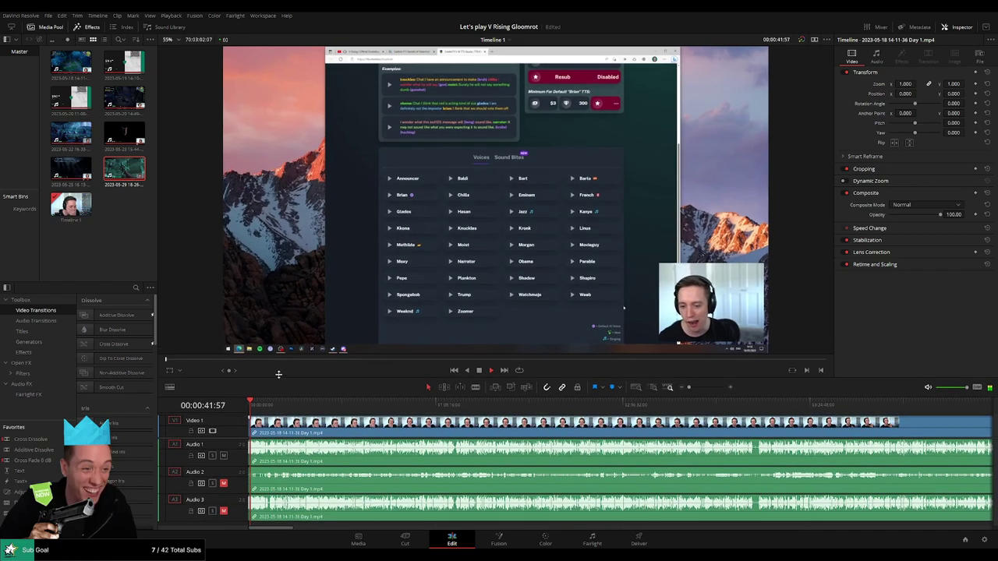
left_click_drag(234, 433, 234, 435)
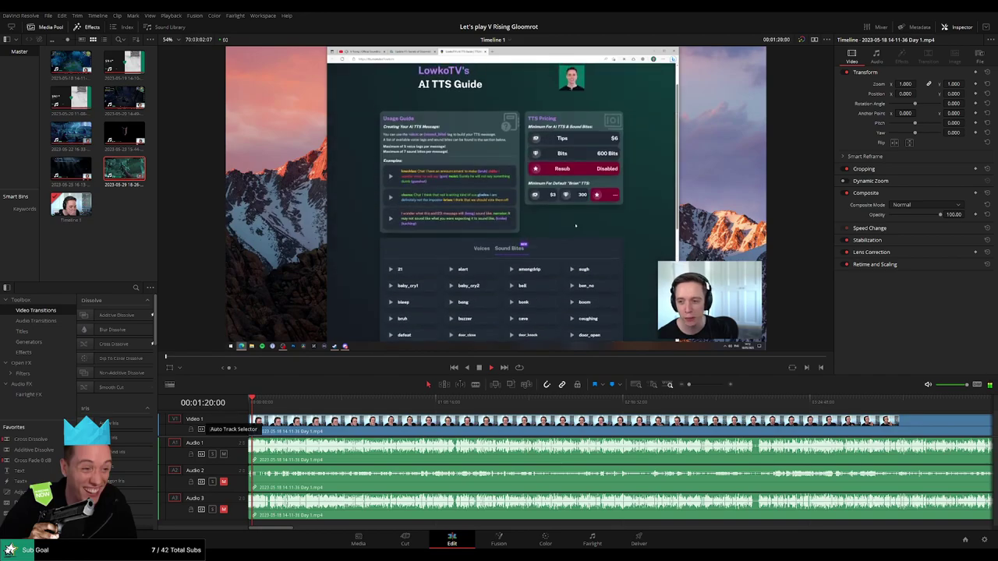
Step: Locate the crafting-menu gameplay at 00:52:47:00 and blade the stream clip there
left_click_drag(307, 411, 391, 412)
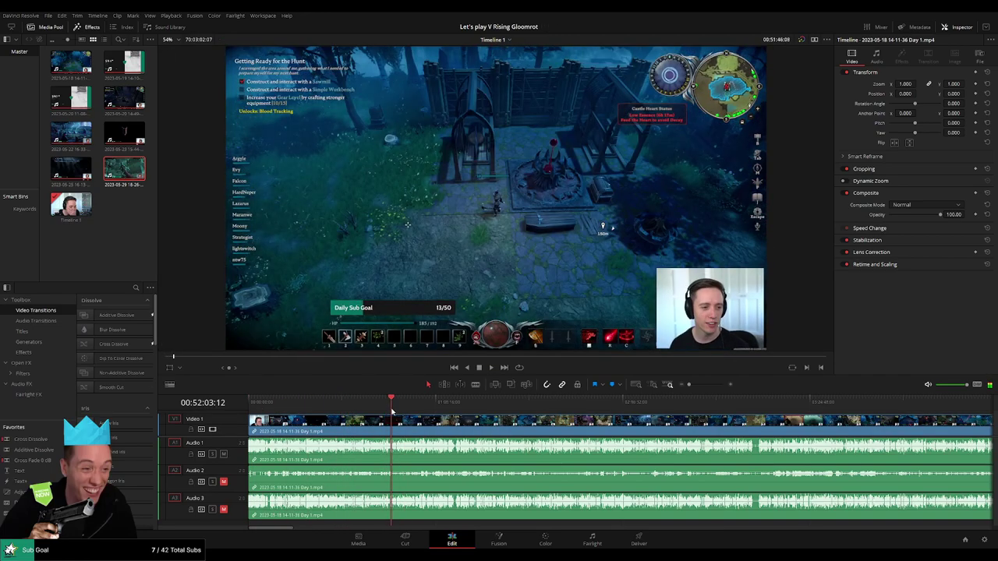
key("ctrl+equal")
key("ctrl+equal")
key("ctrl+equal")
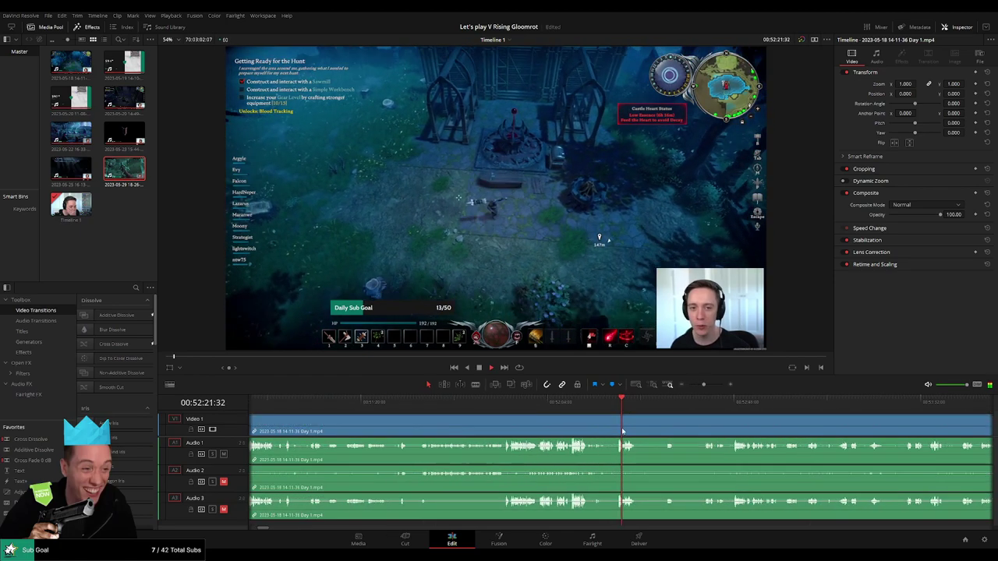
left_click(526, 401)
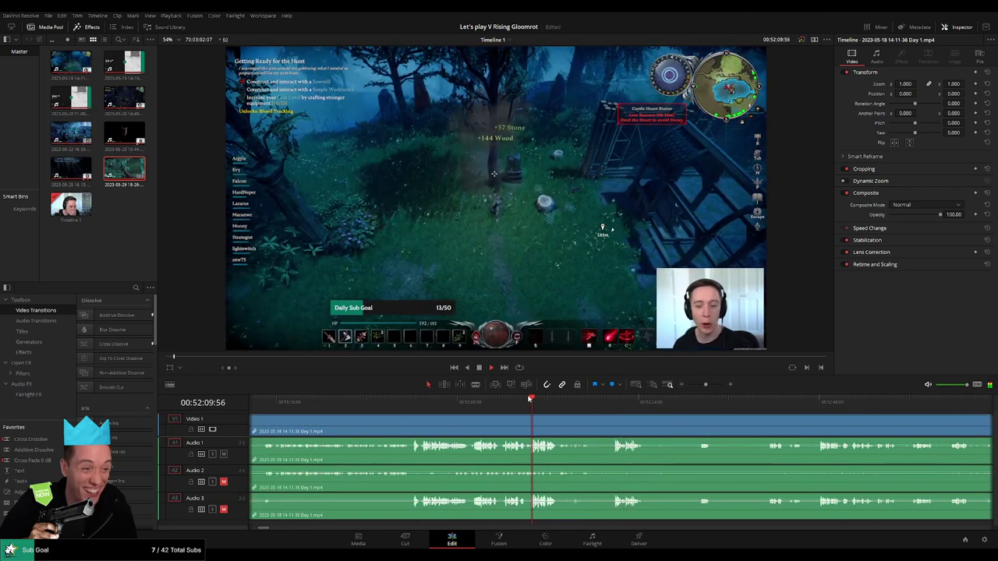
left_click_drag(416, 402, 700, 401)
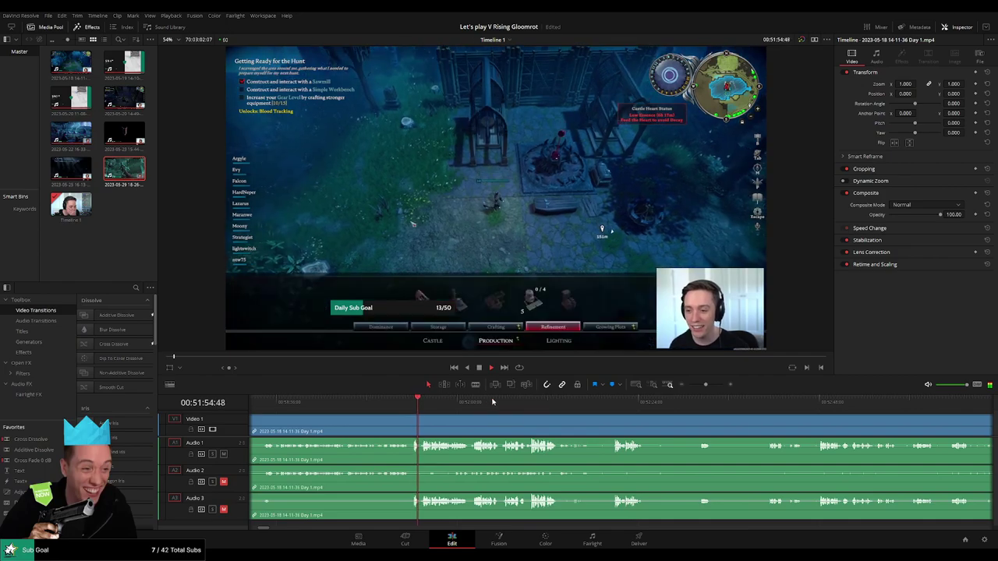
scroll(740, 435, "right", 5)
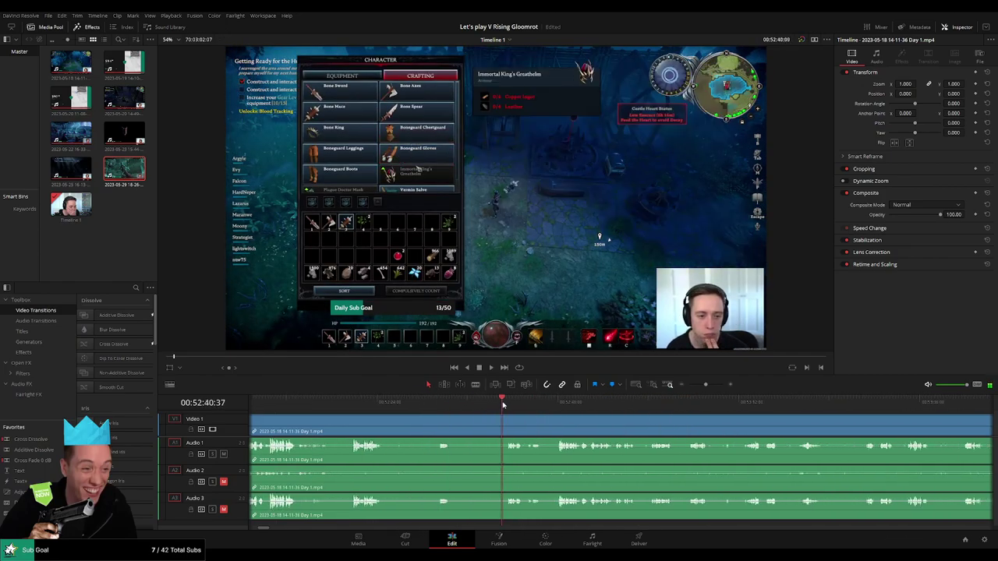
left_click(580, 406)
key("l")
key("l")
key("l")
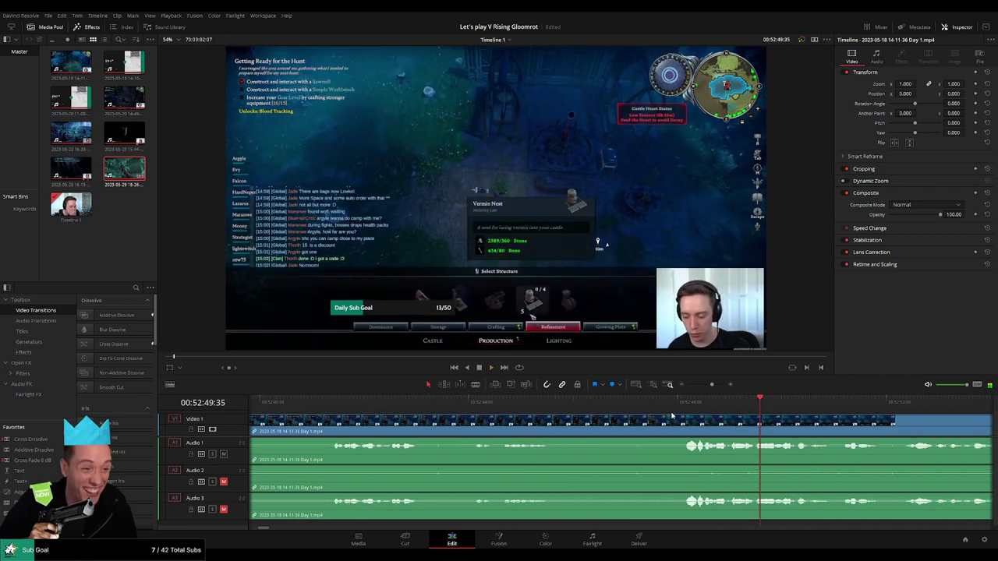
left_click(685, 405)
mouse_move(685, 405)
left_mouse_down()
mouse_move(625, 408)
mouse_move(681, 420)
left_mouse_up()
key("ctrl+b")
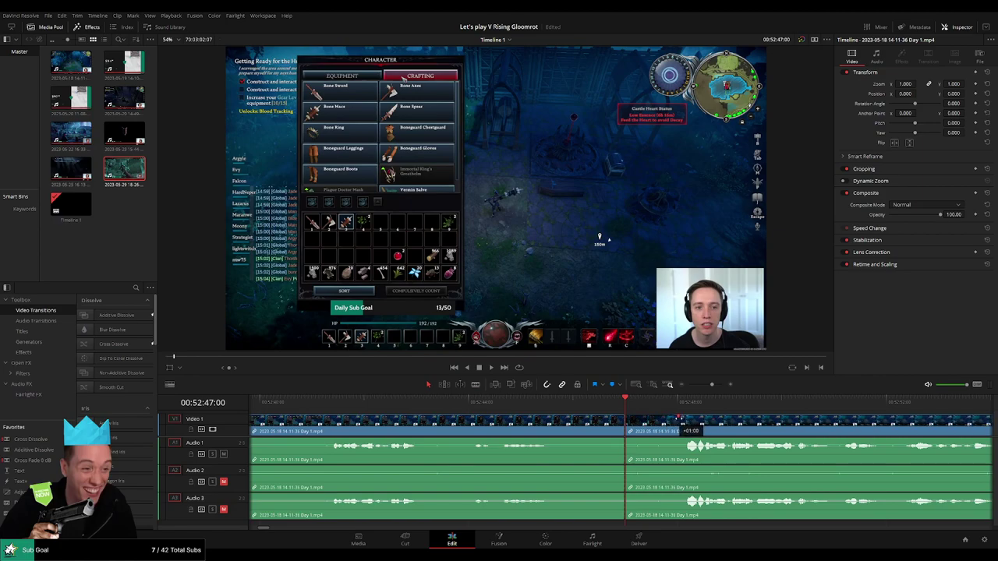
Step: Add fade-outs and fade-ins on Audio 1–3 around the 00:52:47 cut, then play across it
left_click_drag(680, 420, 570, 420)
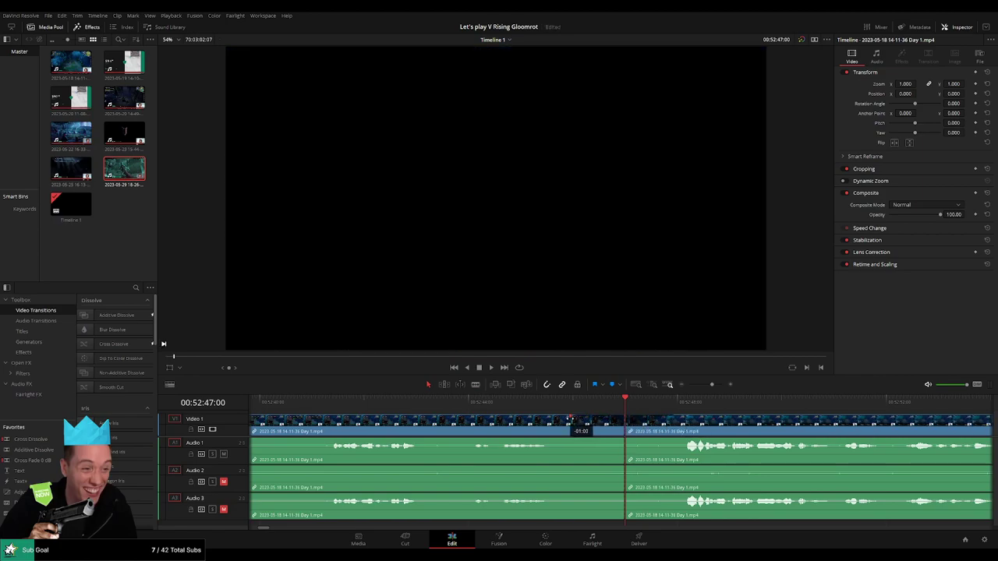
left_click_drag(623, 439, 566, 442)
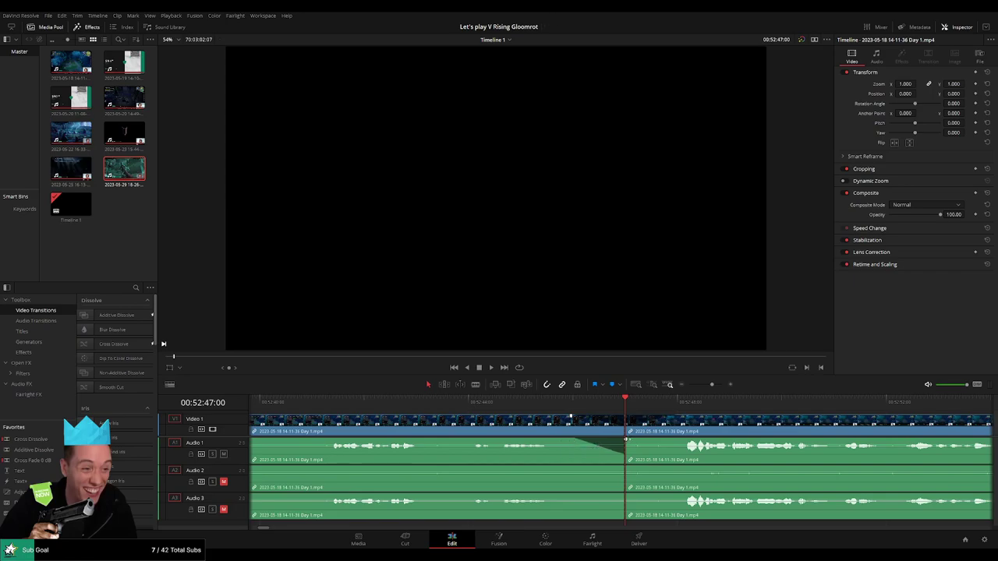
left_click_drag(628, 439, 673, 440)
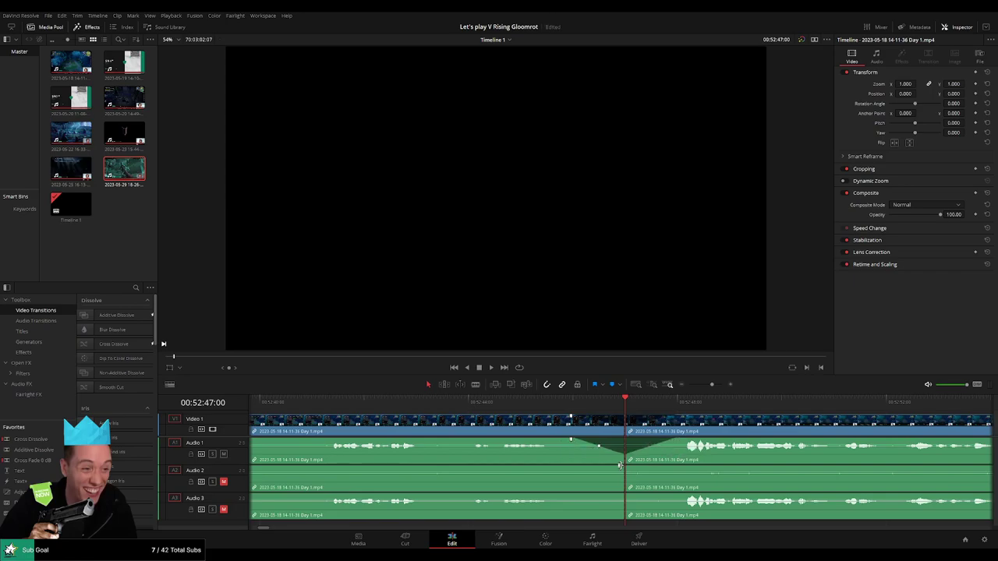
mouse_move(623, 466)
left_mouse_down()
mouse_move(581, 468)
mouse_move(678, 468)
left_mouse_up()
mouse_move(623, 494)
left_mouse_down()
mouse_move(572, 501)
mouse_move(676, 500)
left_mouse_up()
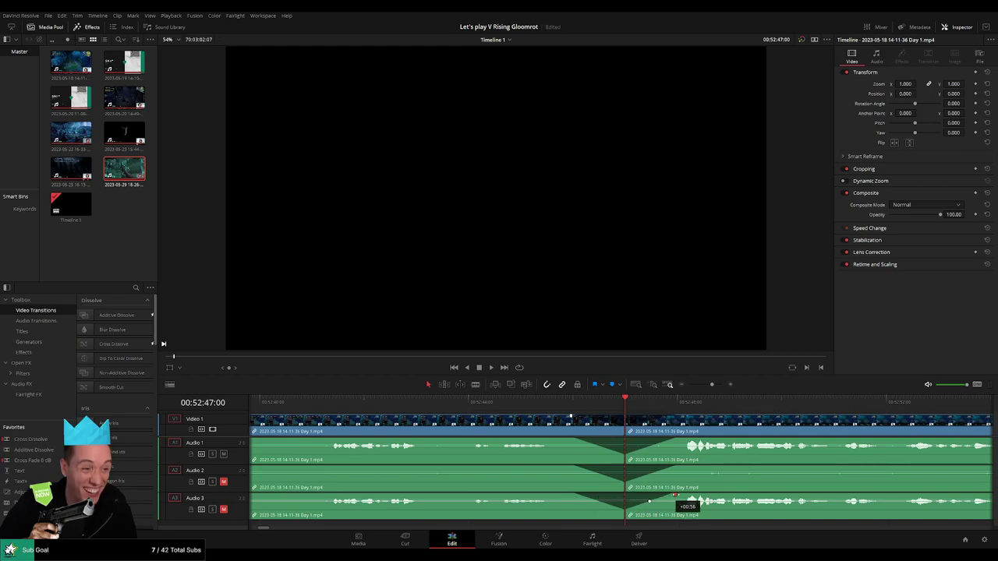
key("space")
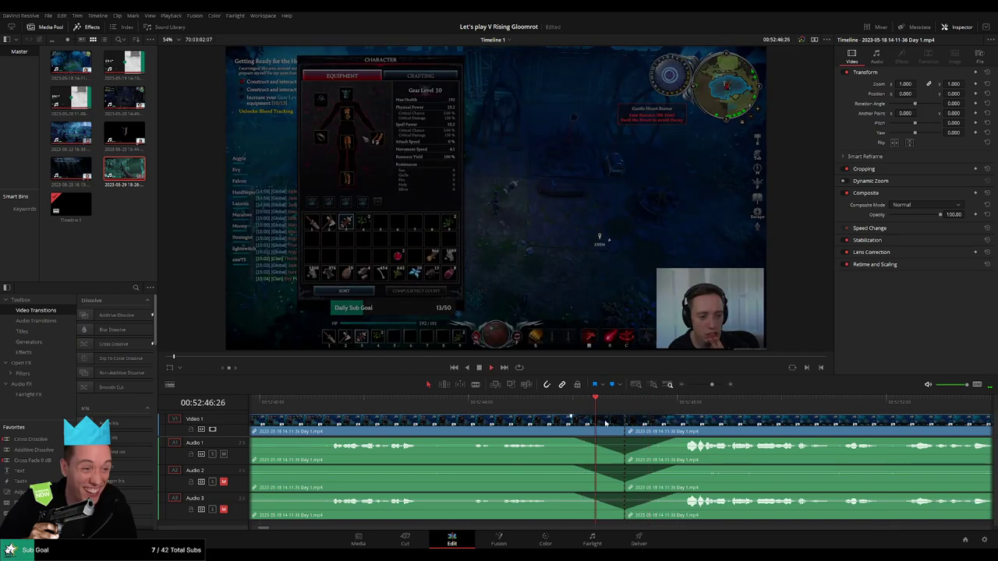
left_click_drag(711, 387, 689, 388)
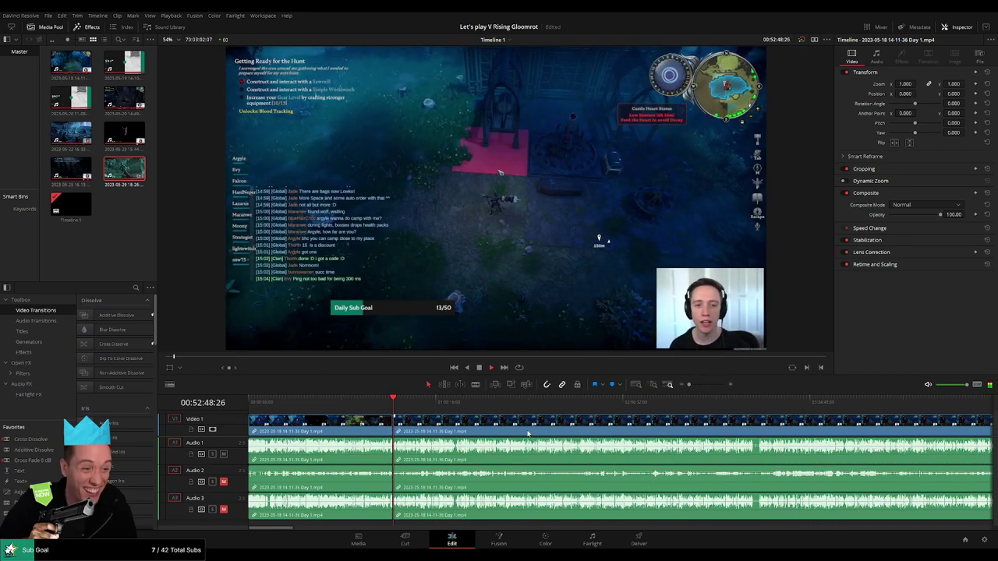
Step: Move the post-cut clip later along the timeline, leaving a gap after the opening section
key("Down")
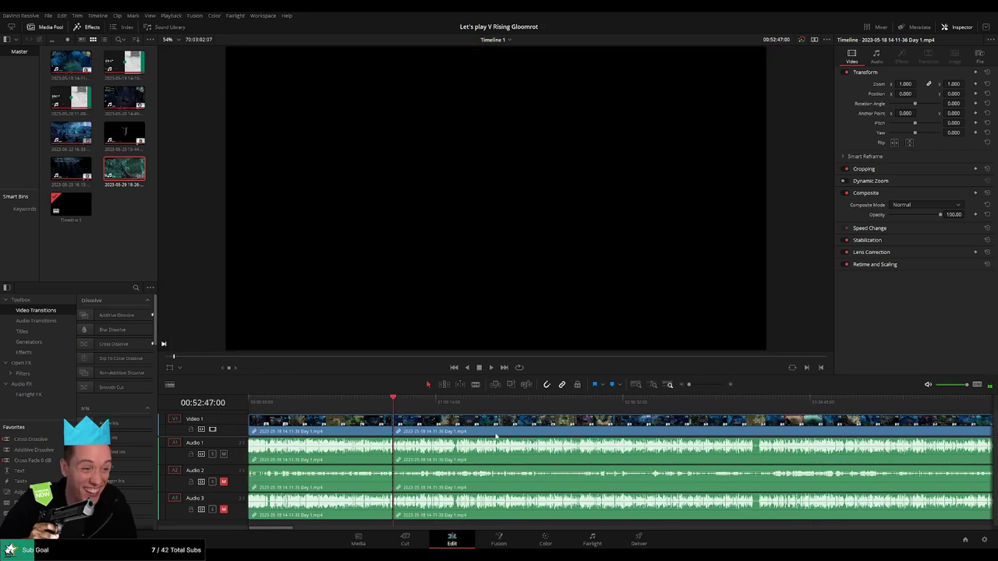
left_click_drag(463, 431, 562, 435)
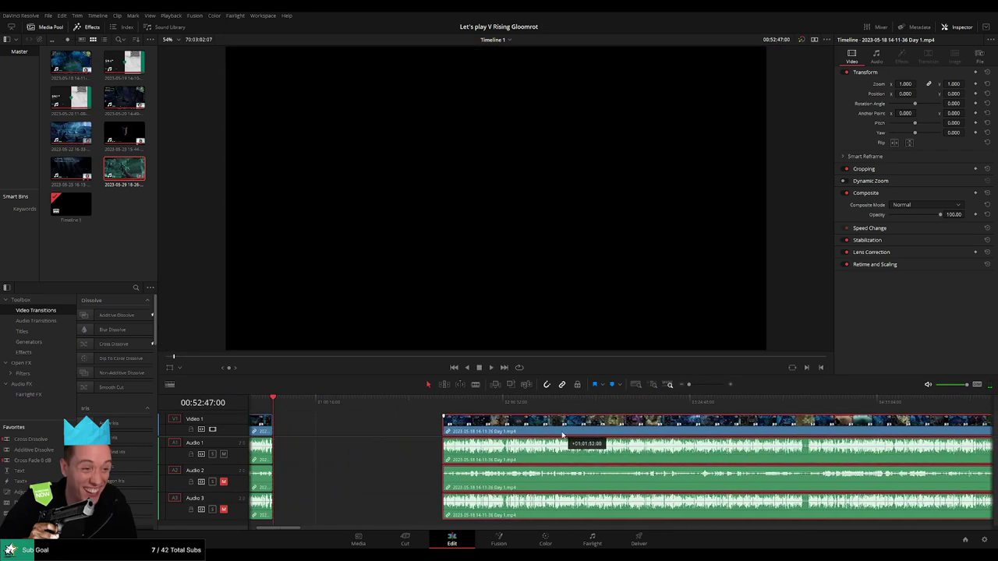
scroll(699, 428, "right", 3)
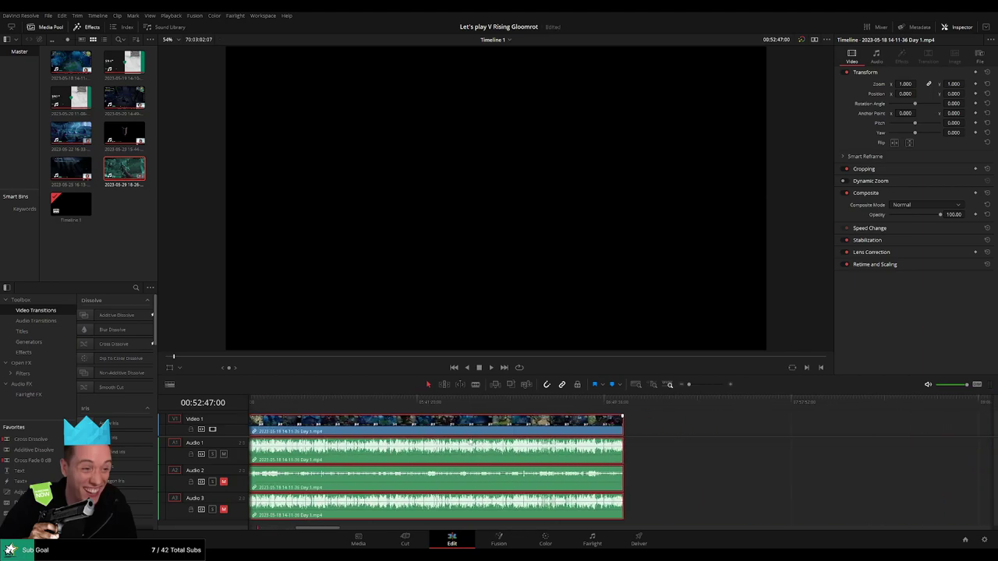
scroll(535, 423, "left", 4)
left_click_drag(535, 424, 593, 425)
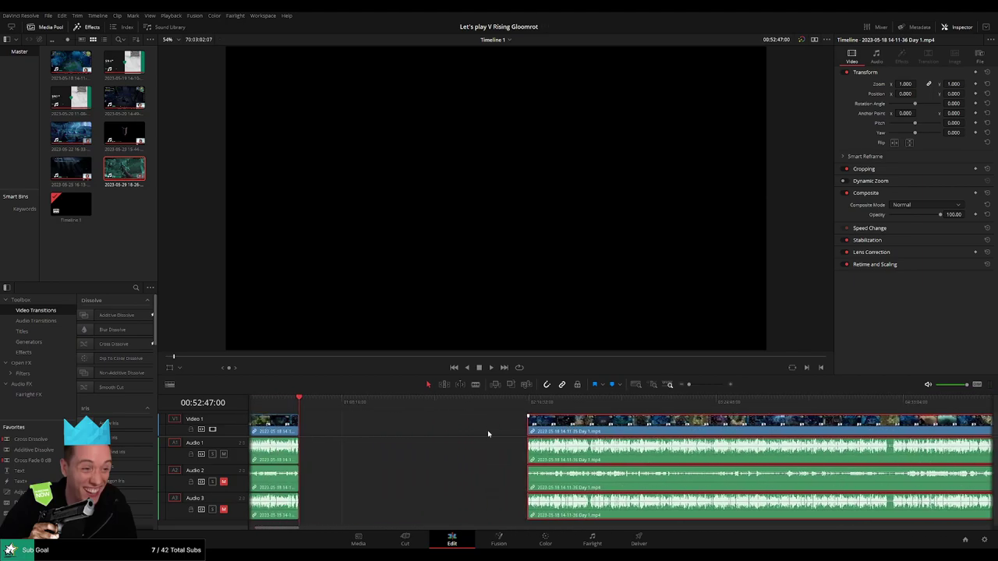
left_click(350, 421)
Step: Scrub across the gap and nudge the later section slightly earlier
left_click(316, 404)
left_click_drag(434, 421, 457, 422)
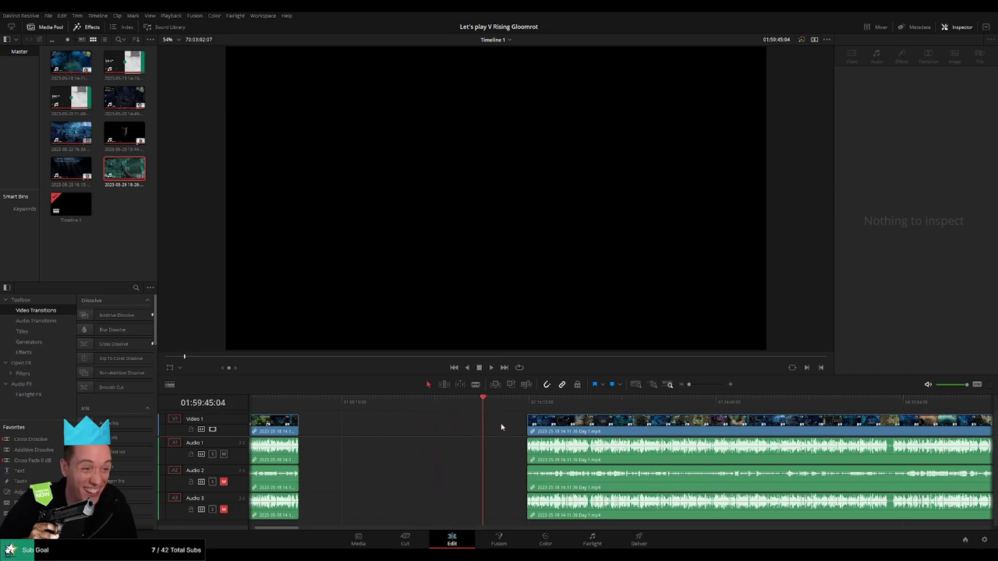
scroll(501, 427, "up", 3)
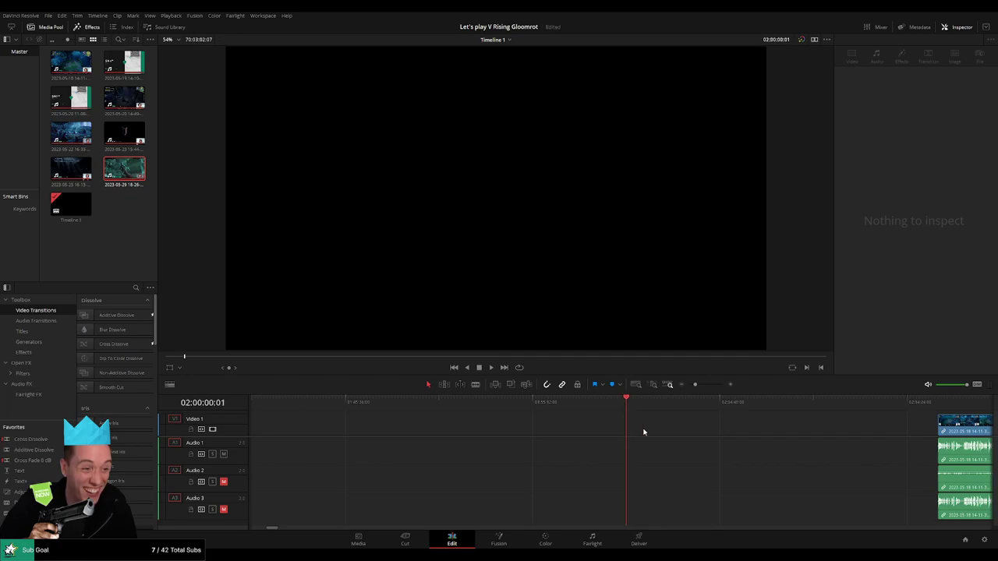
scroll(707, 398, "down", 3)
left_click_drag(591, 429, 547, 430)
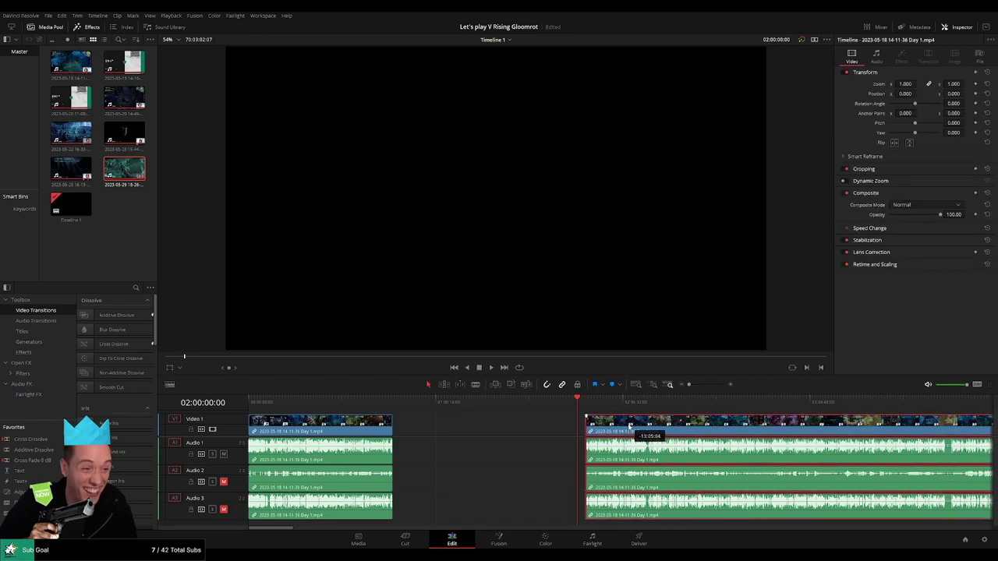
scroll(372, 419, "right", 5)
Step: Play the later section, pin the playhead at 02:52:05:00, and split all tracks there
key("space")
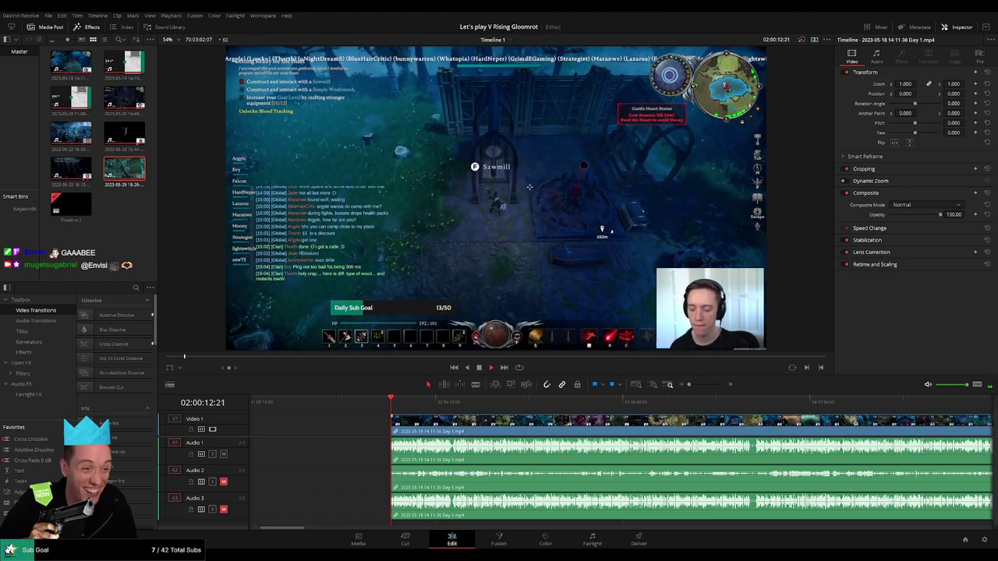
scroll(328, 404, "right", 2)
left_click_drag(329, 404, 464, 419)
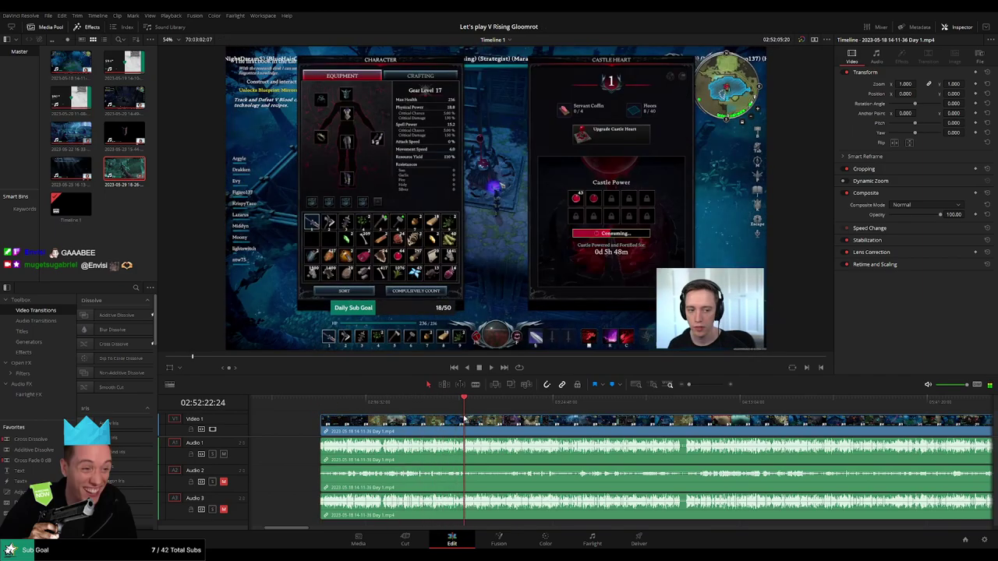
scroll(464, 419, "up", 2)
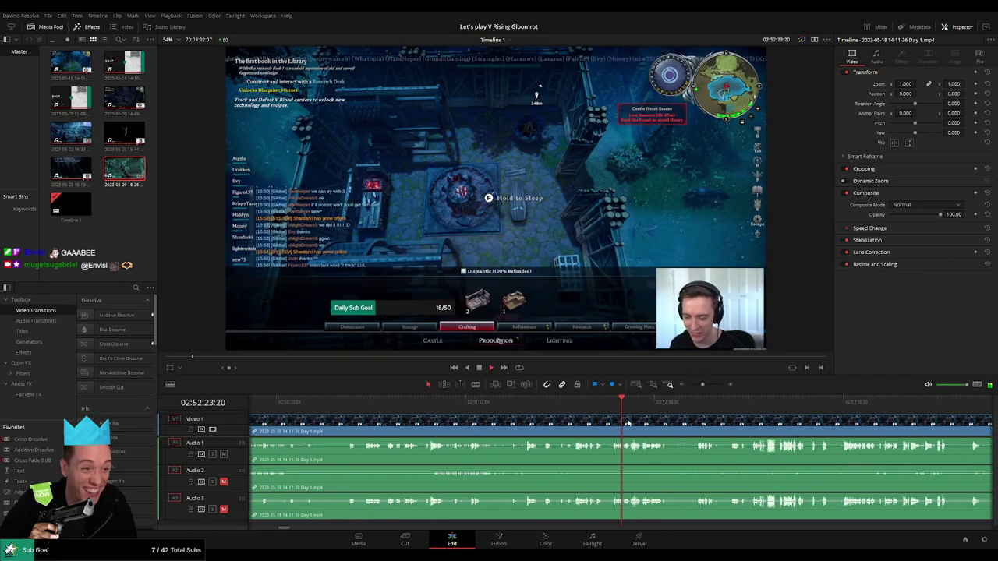
left_click_drag(609, 396, 543, 408)
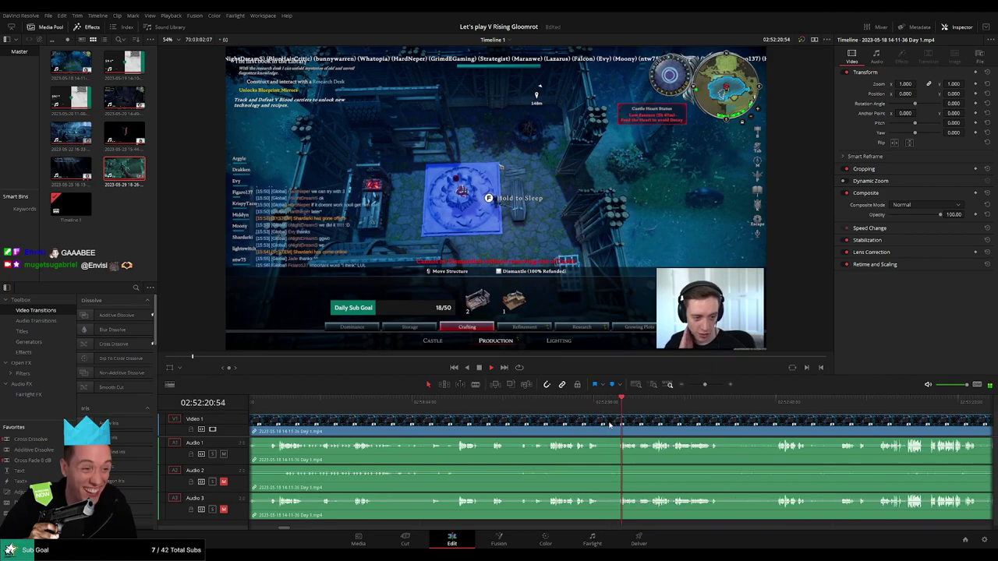
left_click(531, 403)
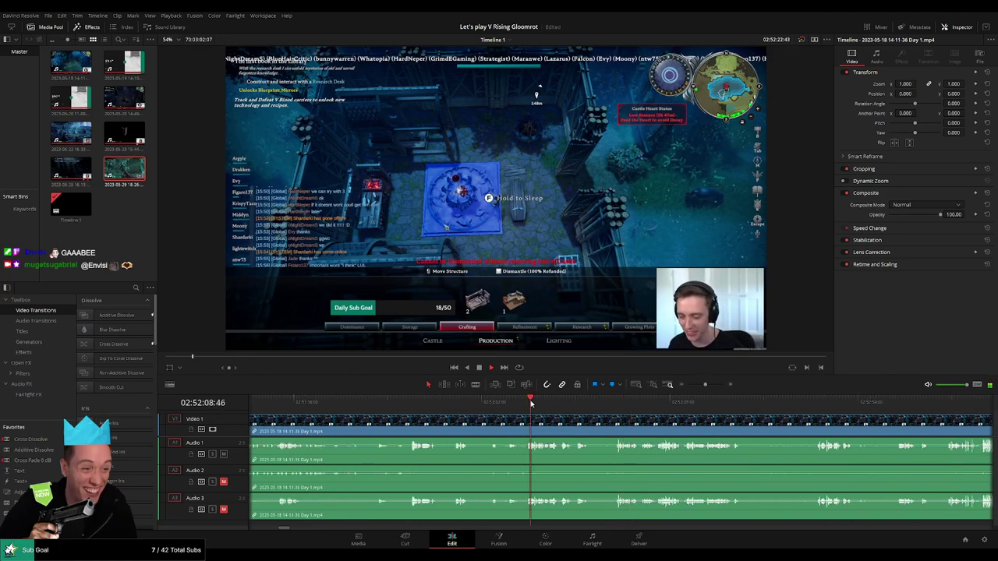
left_click(585, 416)
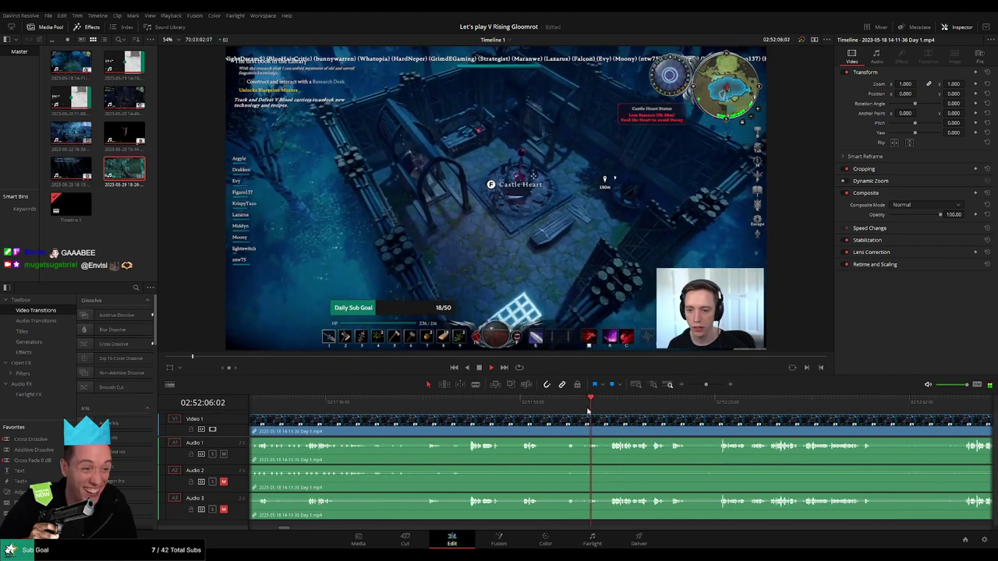
left_click(508, 403)
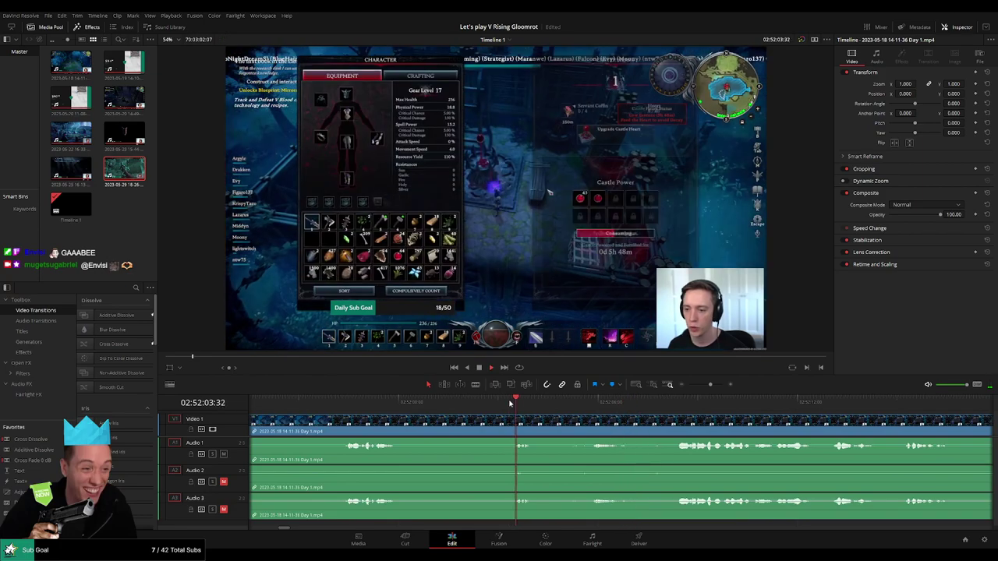
left_click(591, 408)
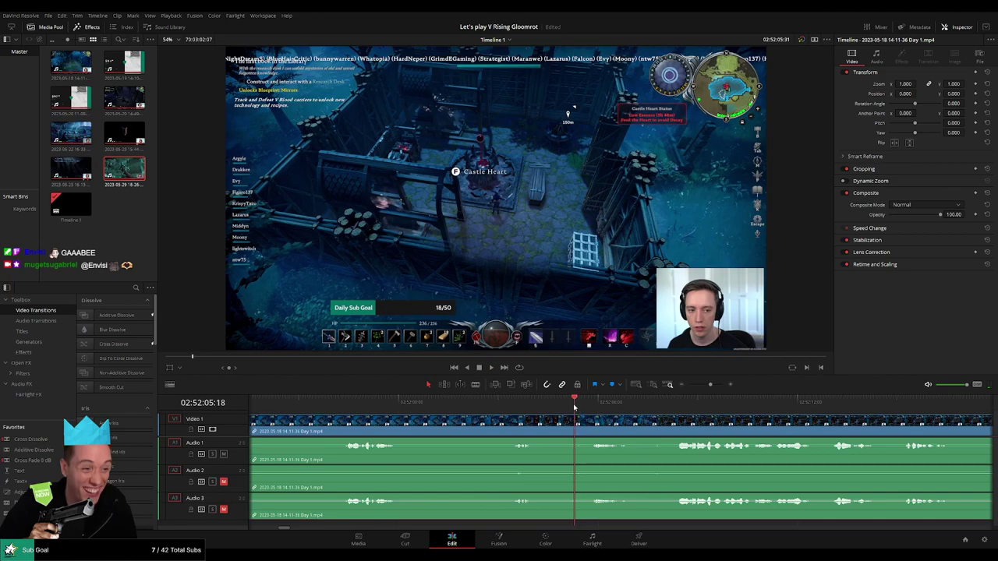
left_click(566, 406)
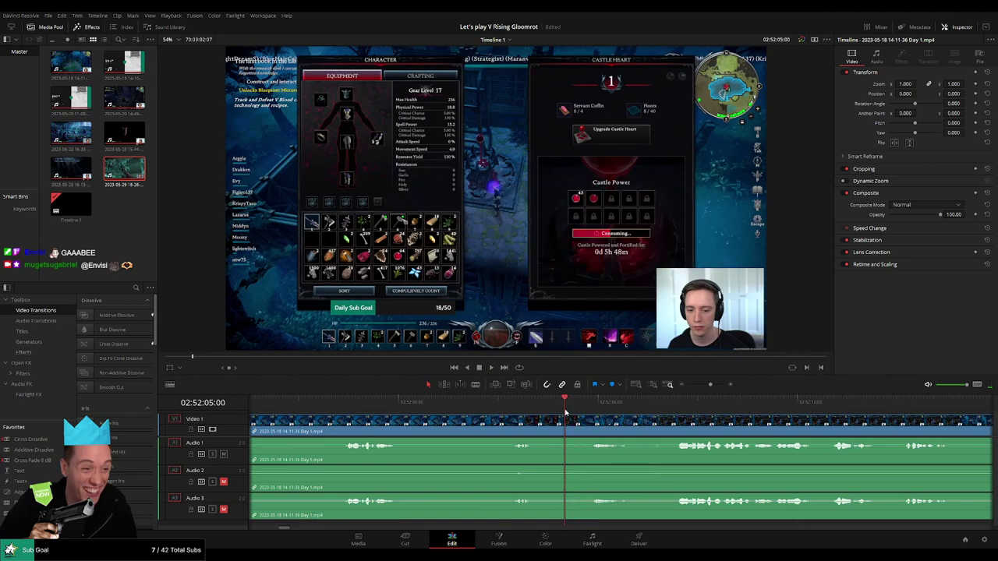
key("ctrl+b")
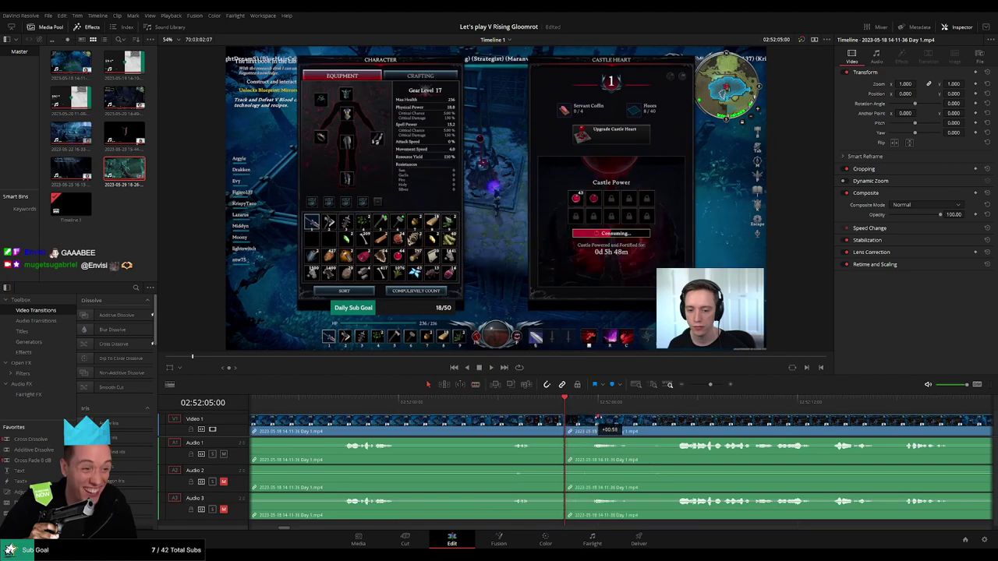
Step: Adjust the fades around the 02:52:05 cut, fading Audio 3 back in, and play it back
left_click_drag(599, 422, 575, 425)
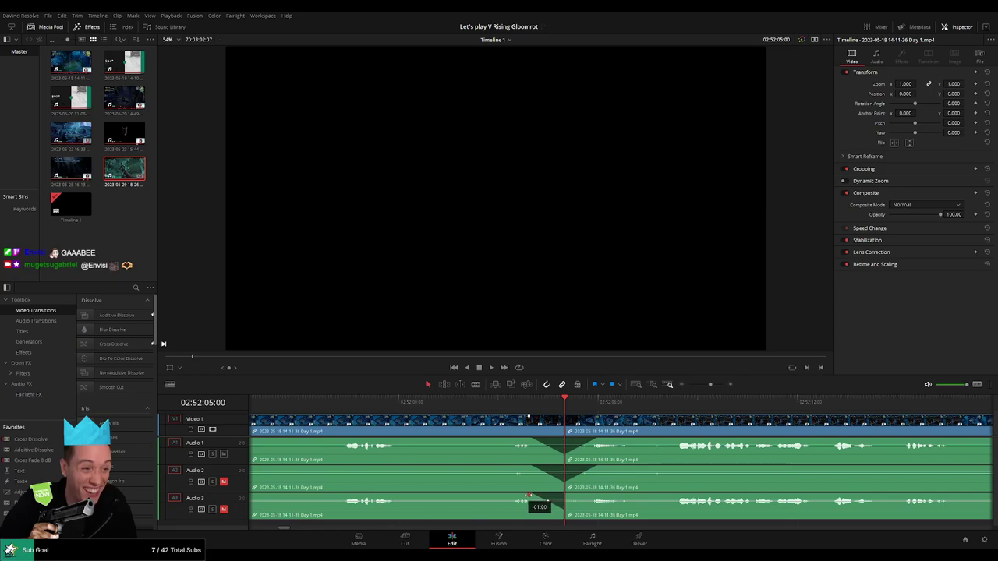
left_click_drag(565, 496, 600, 495)
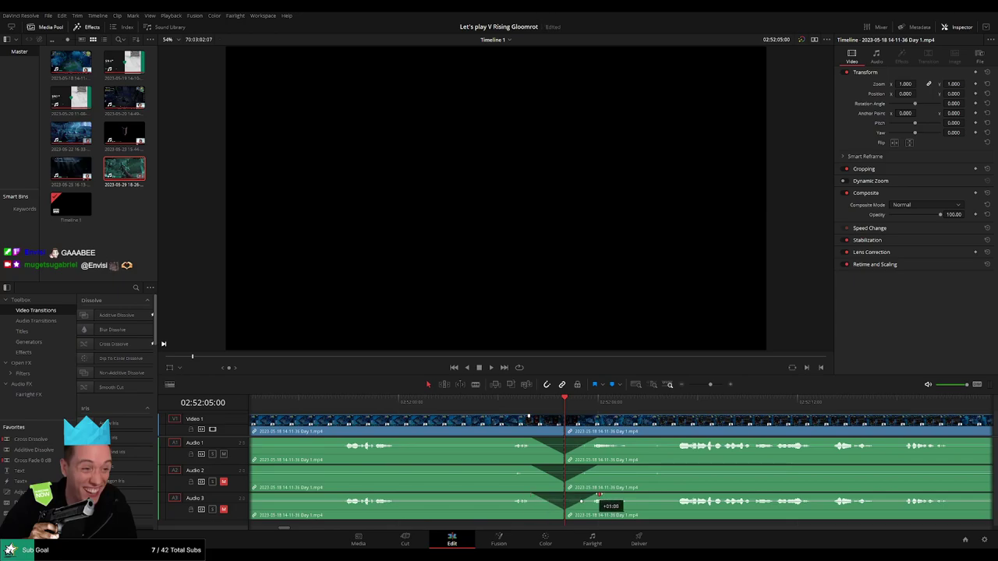
key("space")
Step: Slide the section after the 02:52:05 cut right so it starts at 04:00:00:00
left_click_drag(710, 385, 685, 386)
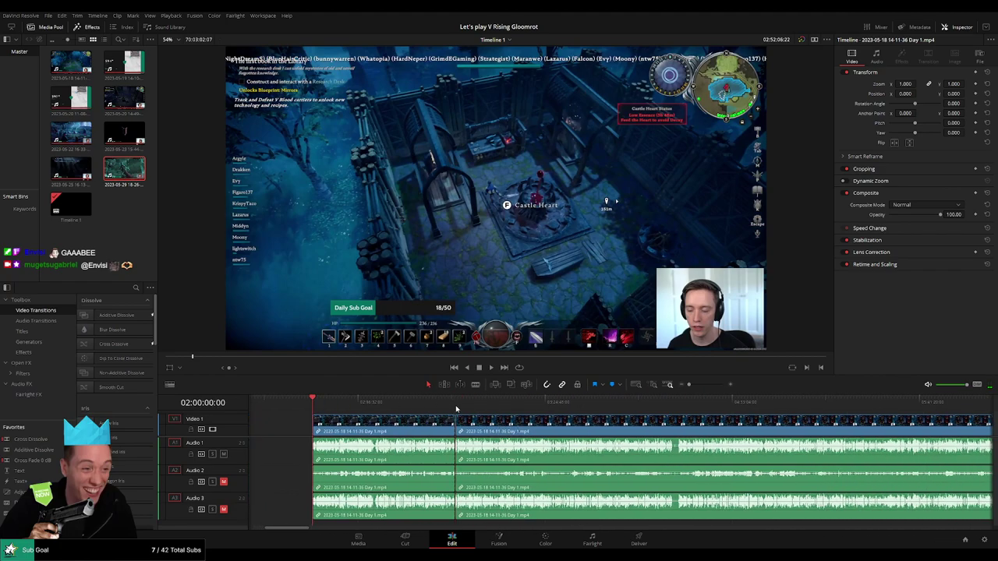
left_click(456, 409)
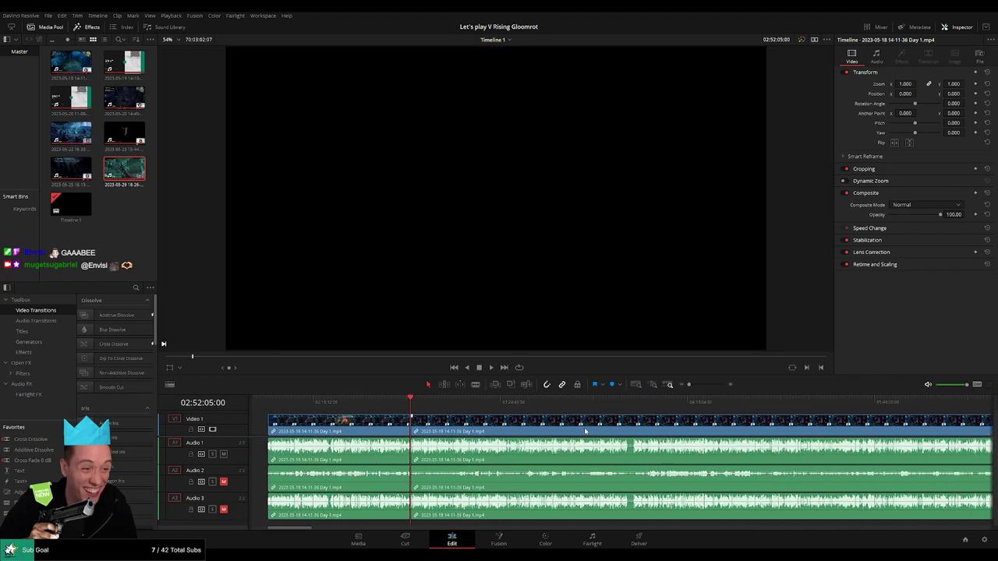
left_click_drag(585, 431, 653, 432)
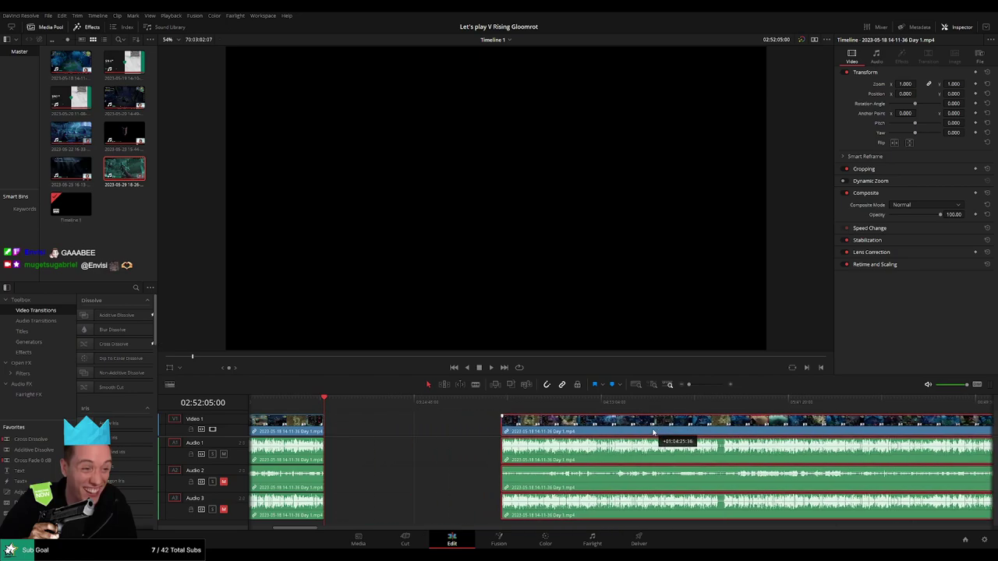
mouse_move(654, 432)
left_mouse_down()
mouse_move(538, 432)
mouse_move(565, 433)
left_mouse_up()
left_click_drag(393, 425, 489, 423)
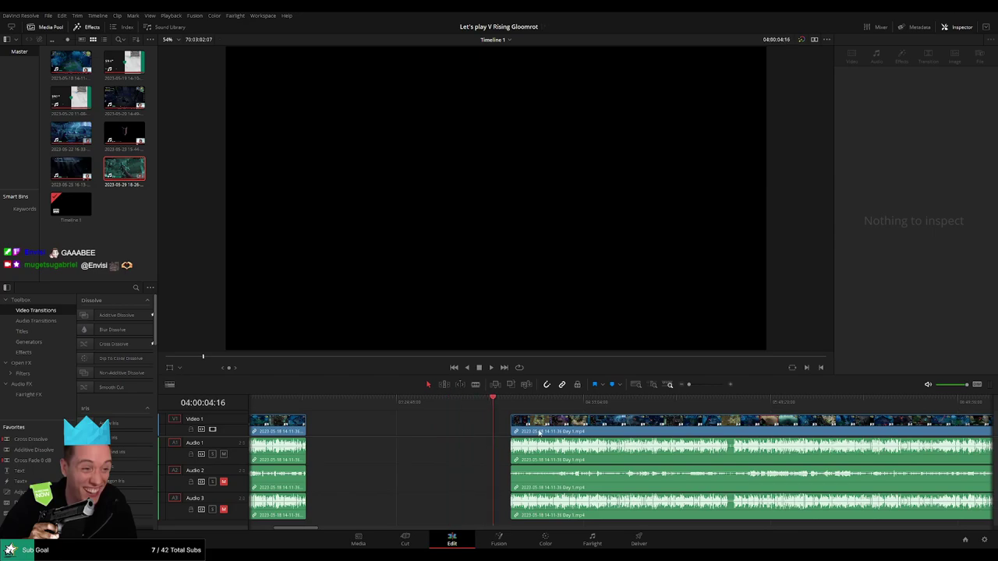
scroll(538, 433, "up", 5)
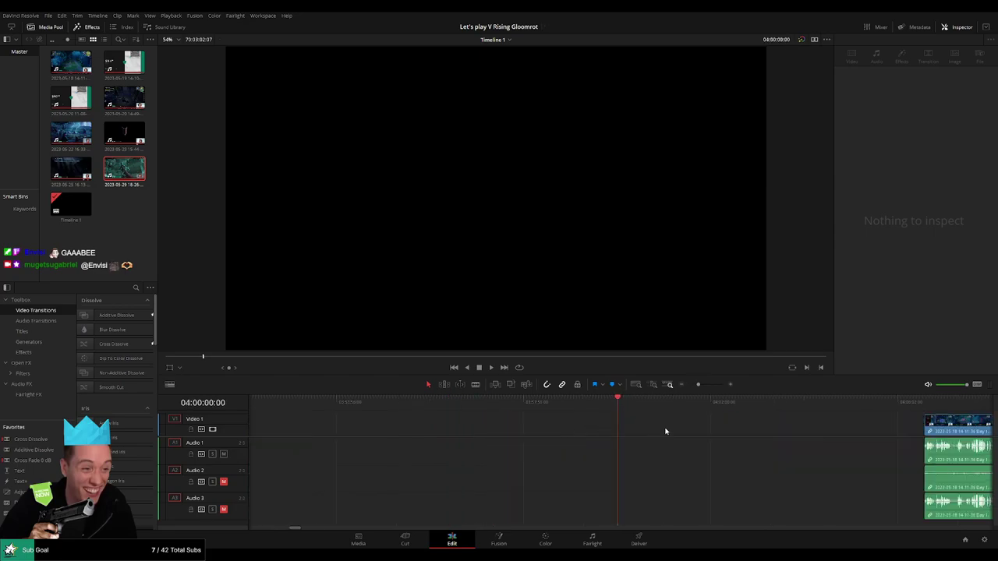
left_click_drag(699, 387, 688, 385)
left_click_drag(655, 425, 578, 429)
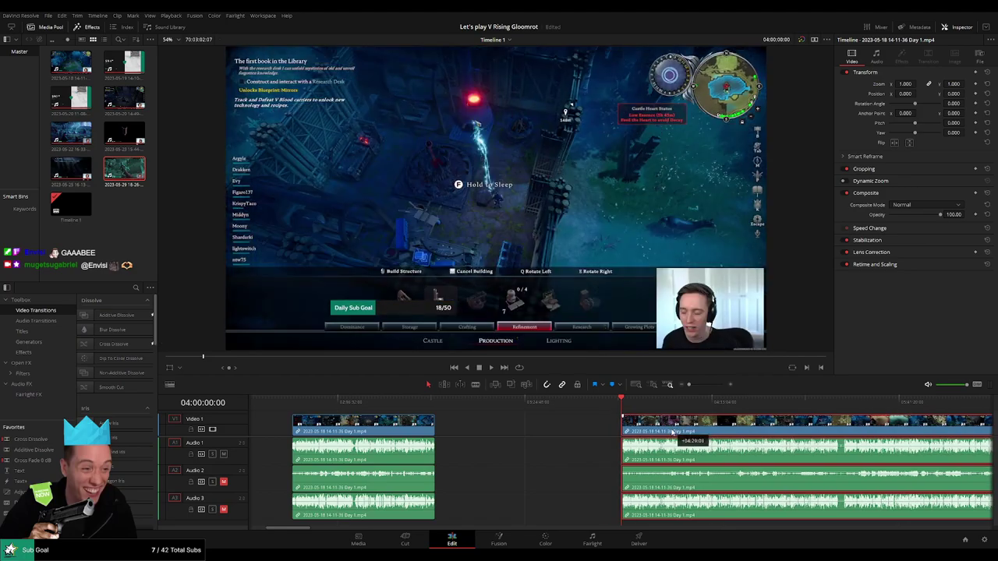
scroll(579, 428, "right", 5)
Step: Play the moved section and scrub ahead to around 04:52:16
key("space")
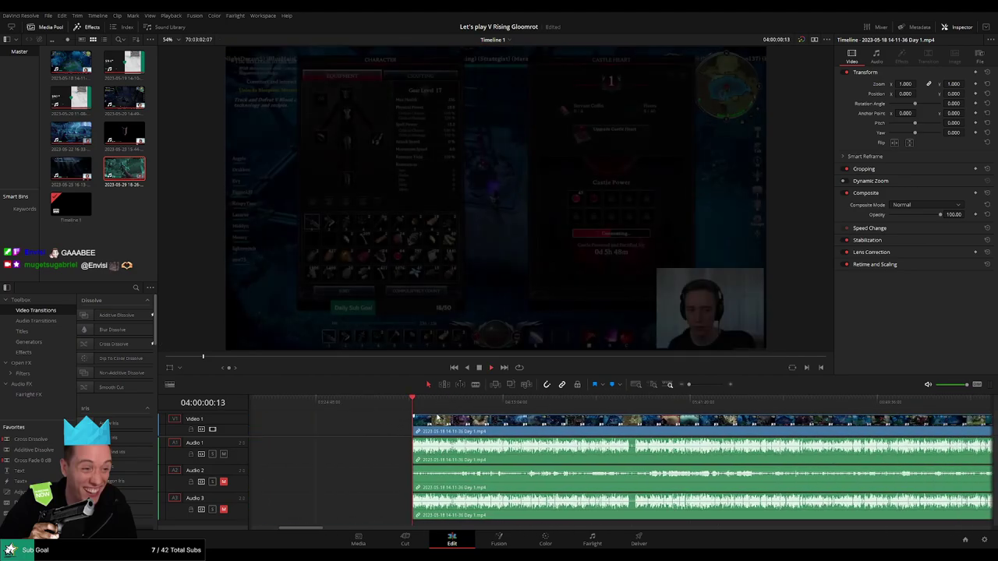
left_click_drag(419, 411, 525, 414)
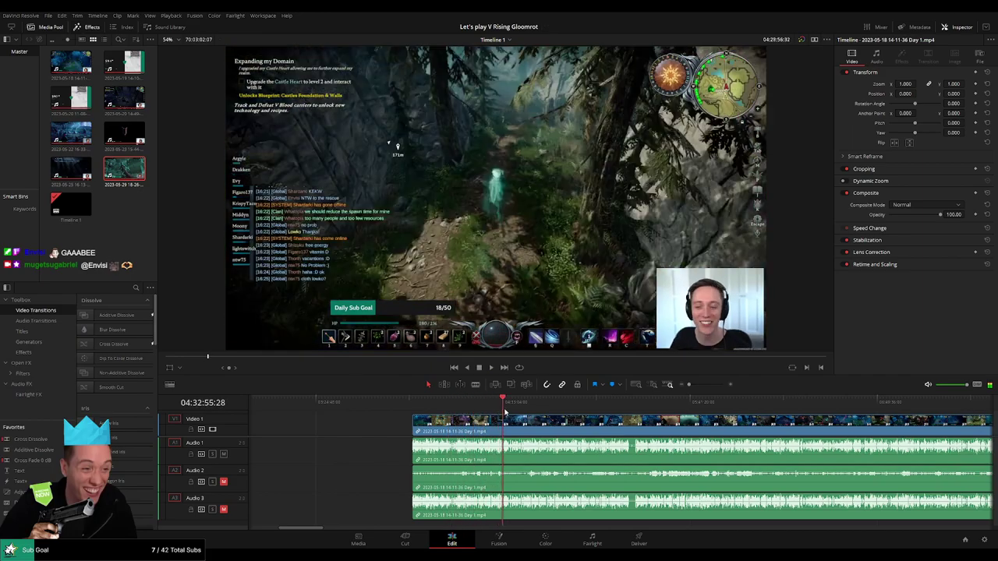
left_click_drag(525, 412, 556, 411)
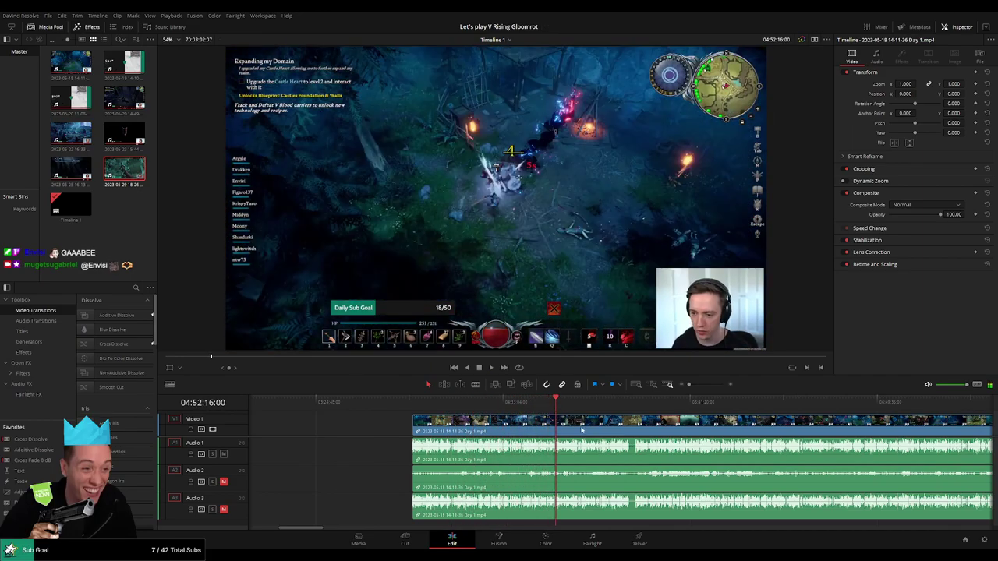
scroll(646, 434, "up", 2)
scroll(645, 434, "up", 1)
key("space")
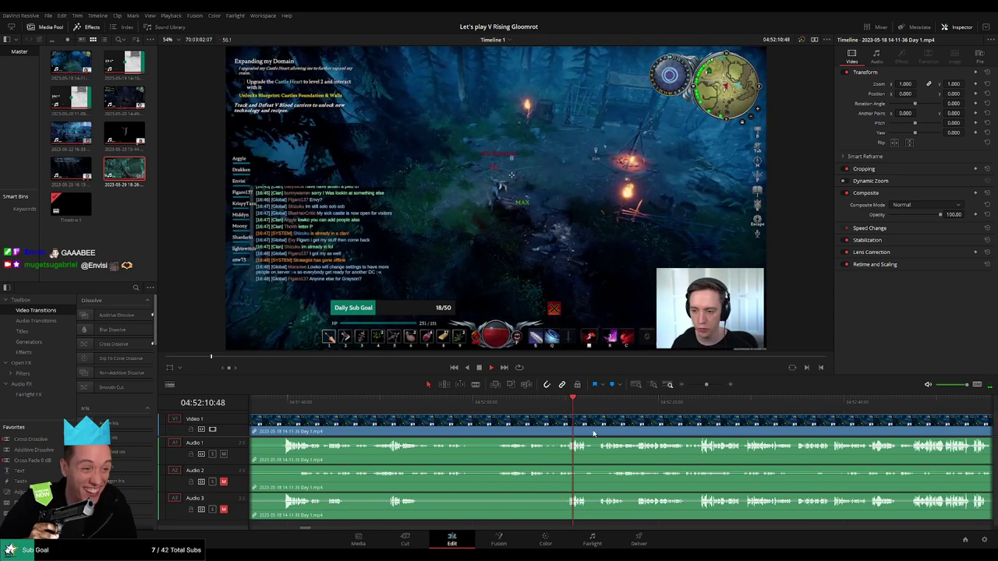
scroll(640, 414, "up", 1)
Step: Blade the video and all audio tracks at 04:52:13:00, then return to the Selection tool
left_click(615, 404)
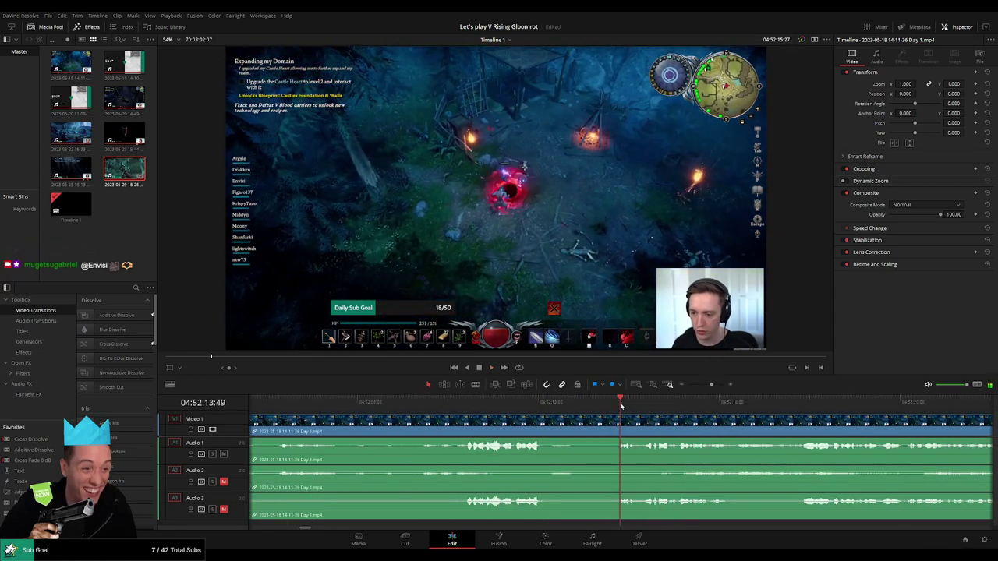
scroll(633, 428, "up", 1)
scroll(633, 428, "down", 1)
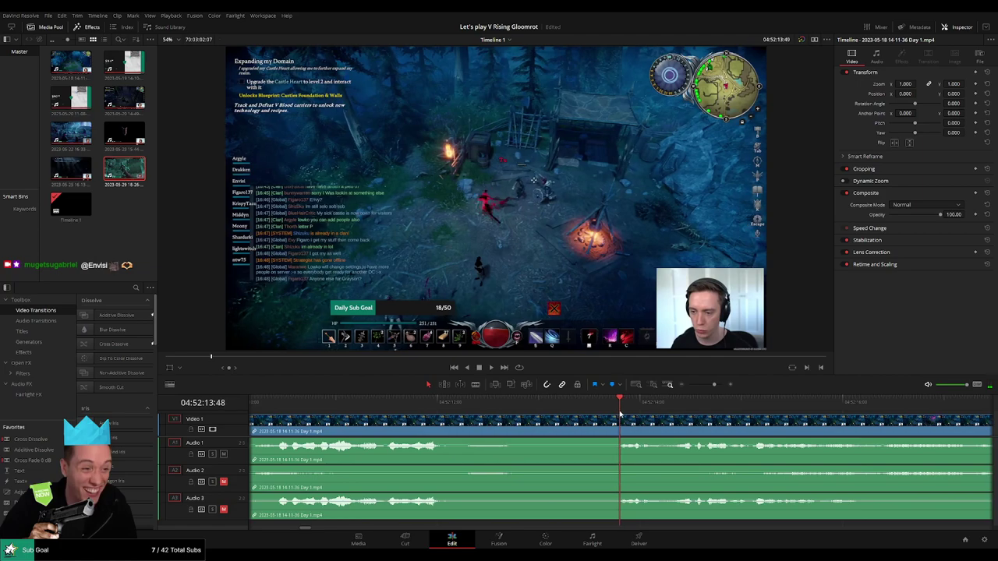
left_click_drag(600, 417, 486, 418)
left_click(545, 435)
key("a")
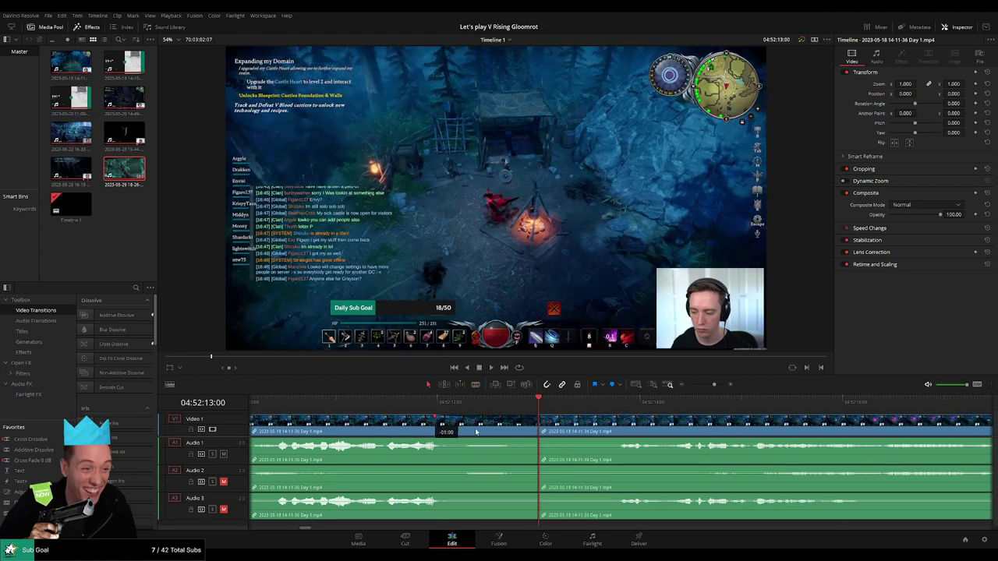
Step: Fade out Audio 2 and Audio 3 into the 04:52:13:00 cut
mouse_move(476, 431)
left_mouse_down()
mouse_move(533, 444)
mouse_move(437, 442)
left_mouse_up()
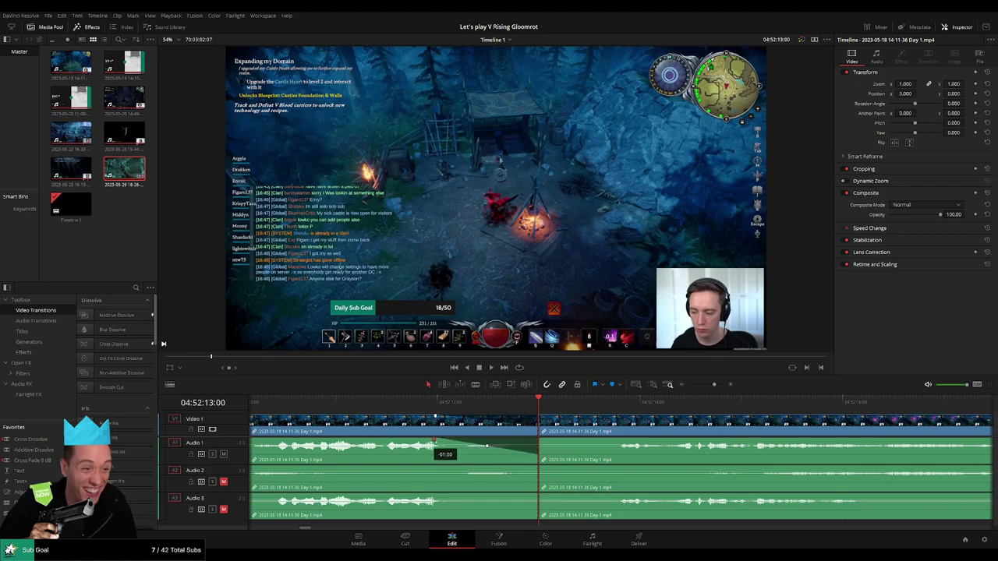
left_click_drag(534, 471, 447, 468)
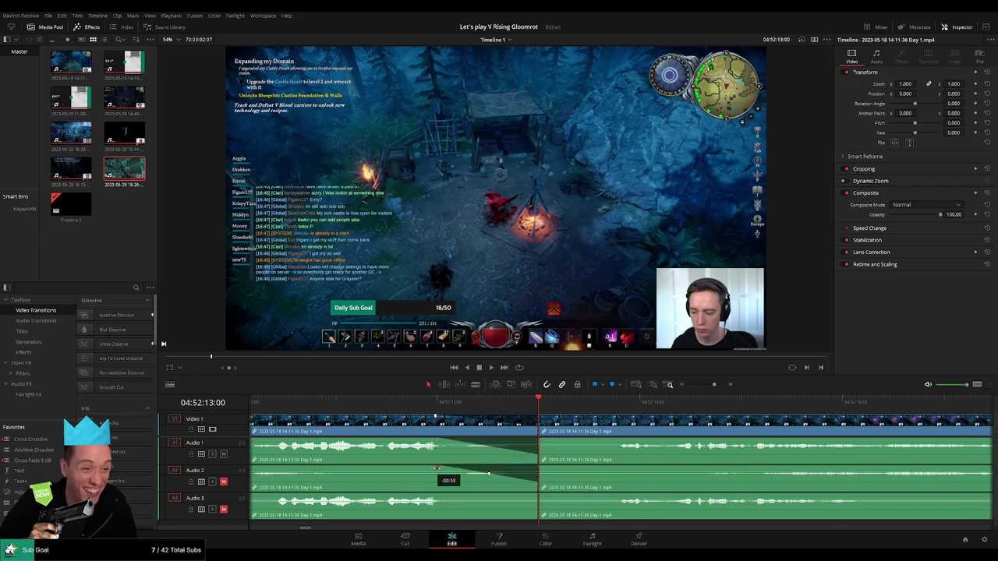
left_click_drag(536, 494, 440, 495)
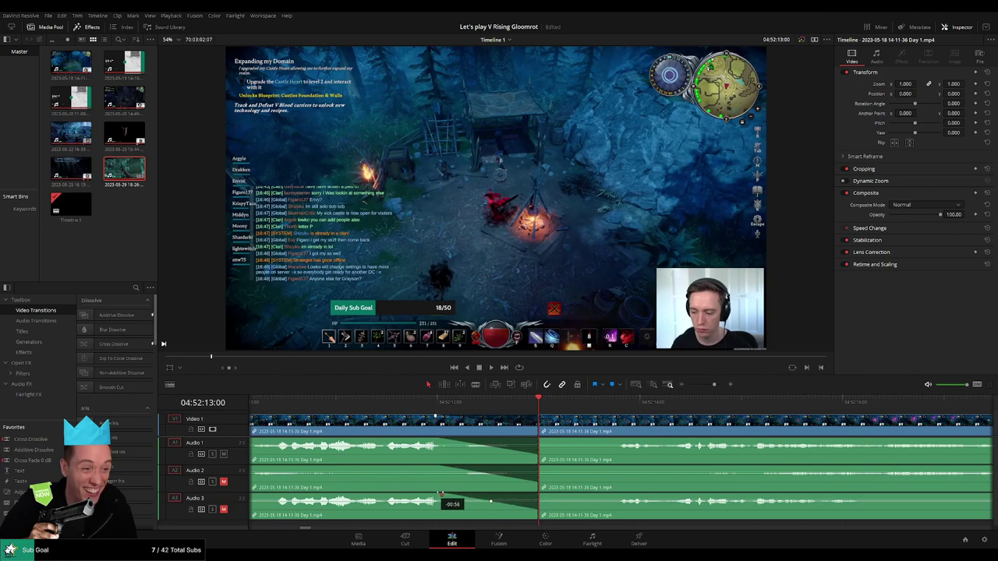
Step: Fade Audio 1, Audio 2 and Audio 3 back in, about a second each, after the cut
left_click_drag(539, 417, 630, 416)
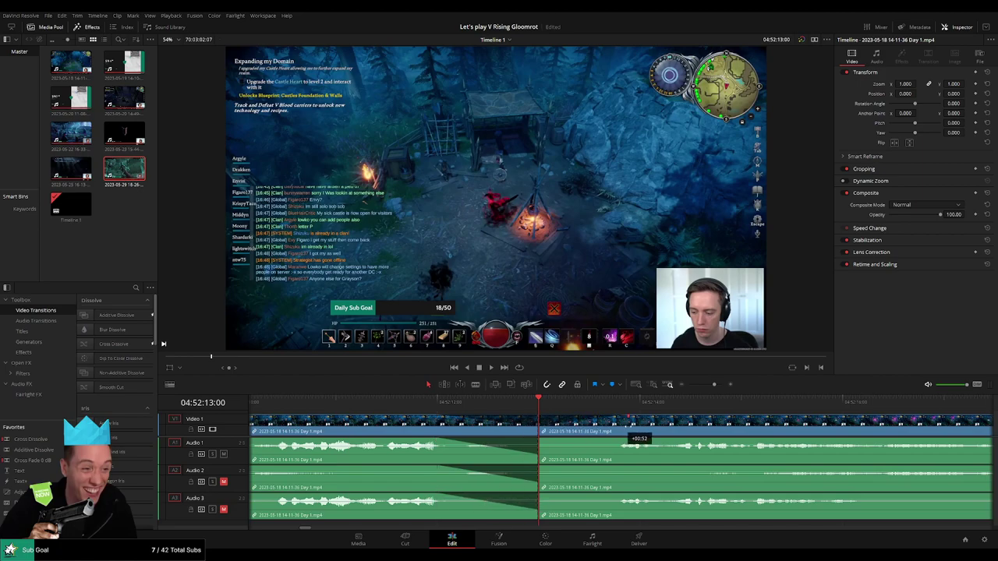
left_click_drag(540, 439, 642, 443)
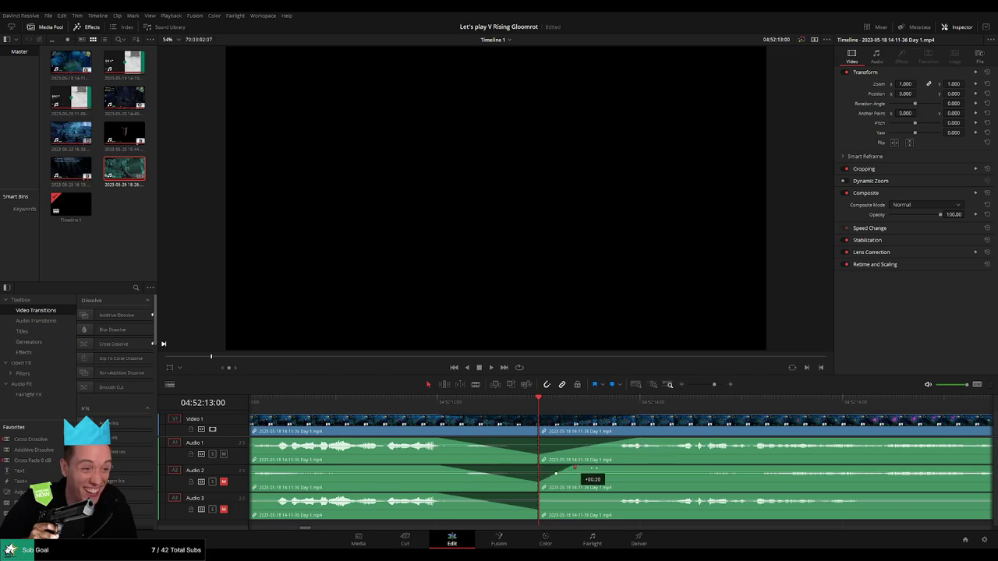
left_click_drag(575, 468, 641, 468)
left_click_drag(541, 495, 623, 496)
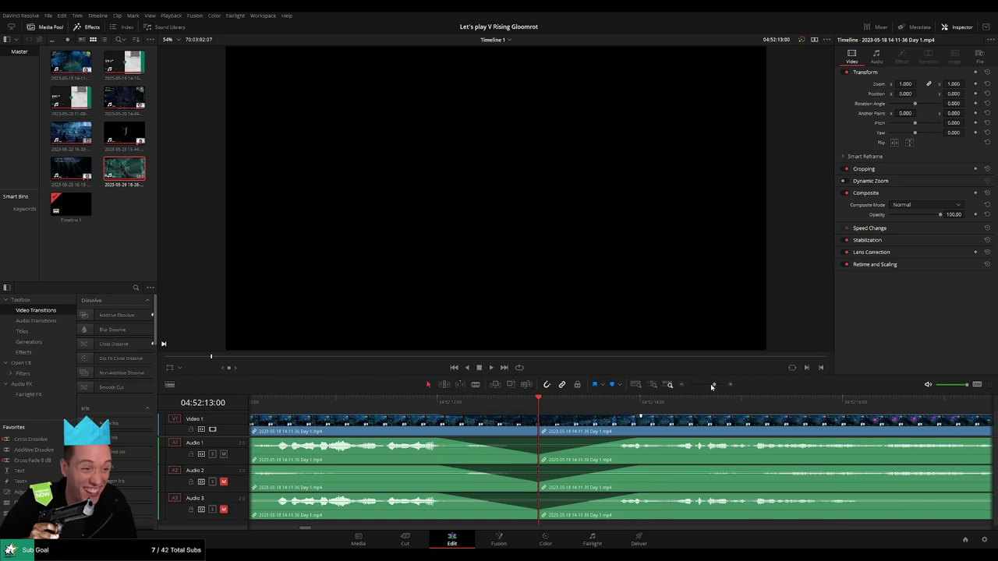
left_click_drag(711, 386, 689, 385)
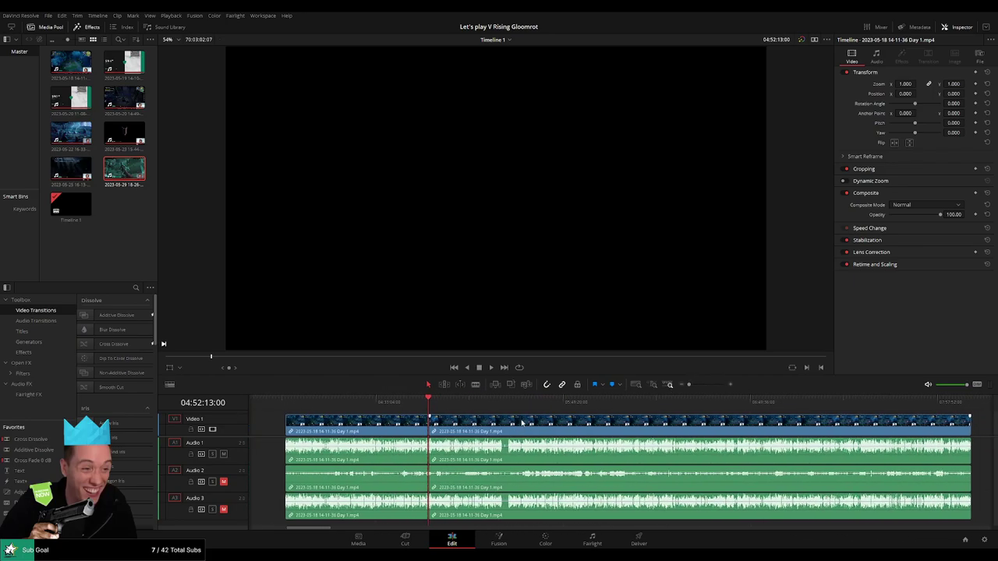
Step: Shift the section after the 04:52:13:00 cut later along the timeline
left_click(429, 406)
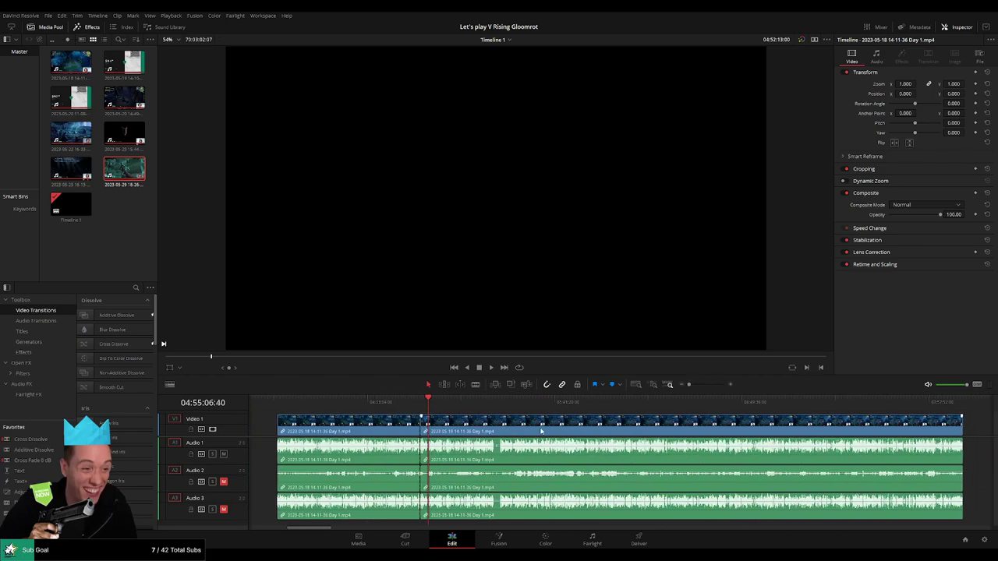
scroll(406, 425, "right", 3)
mouse_move(398, 428)
left_mouse_down()
mouse_move(532, 432)
mouse_move(491, 425)
left_mouse_up()
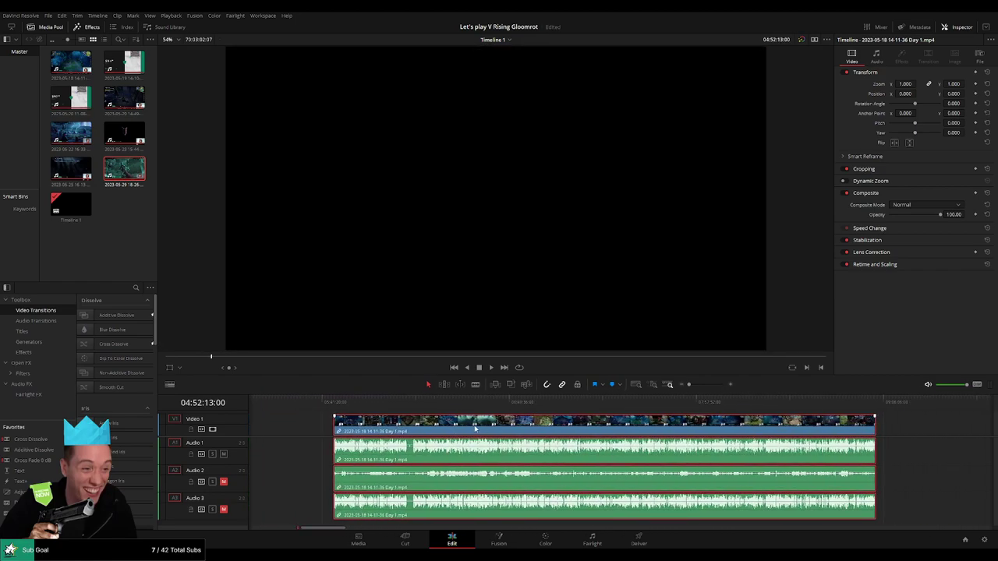
scroll(468, 428, "left", 3)
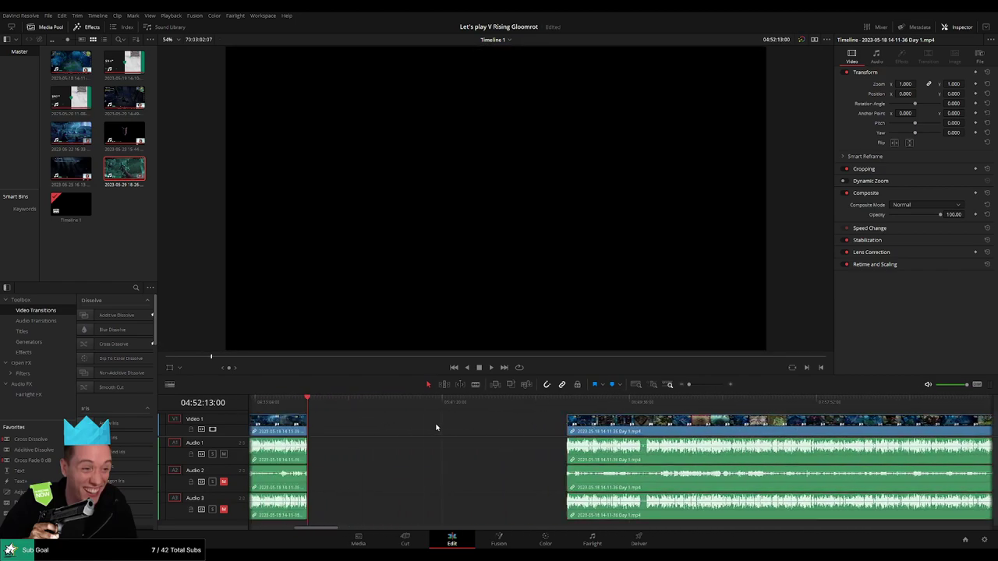
left_click(434, 428)
Step: Slide that section back left so it starts at 06:00:00:00, leaving a gap before it
left_click(328, 404)
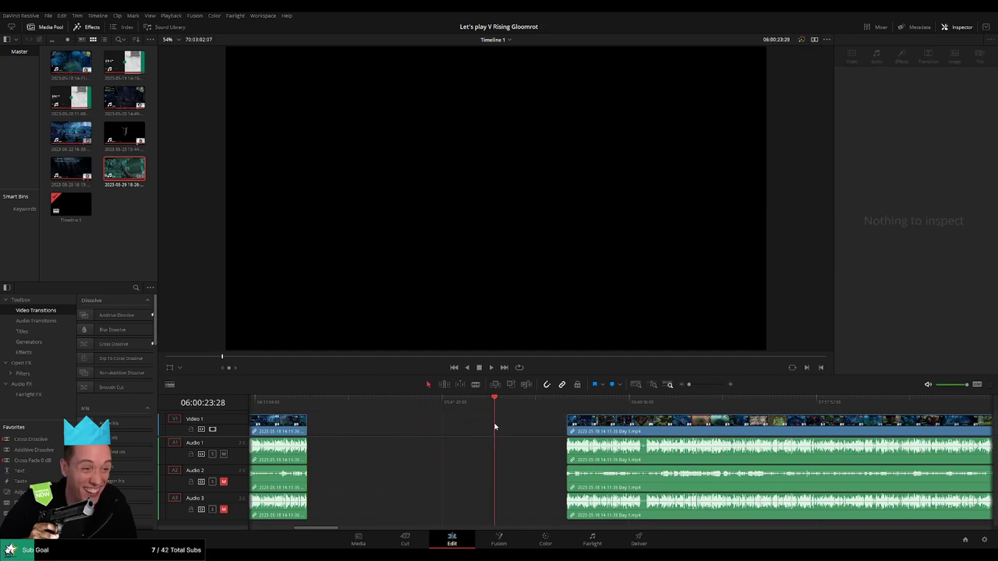
scroll(565, 419, "up", 3)
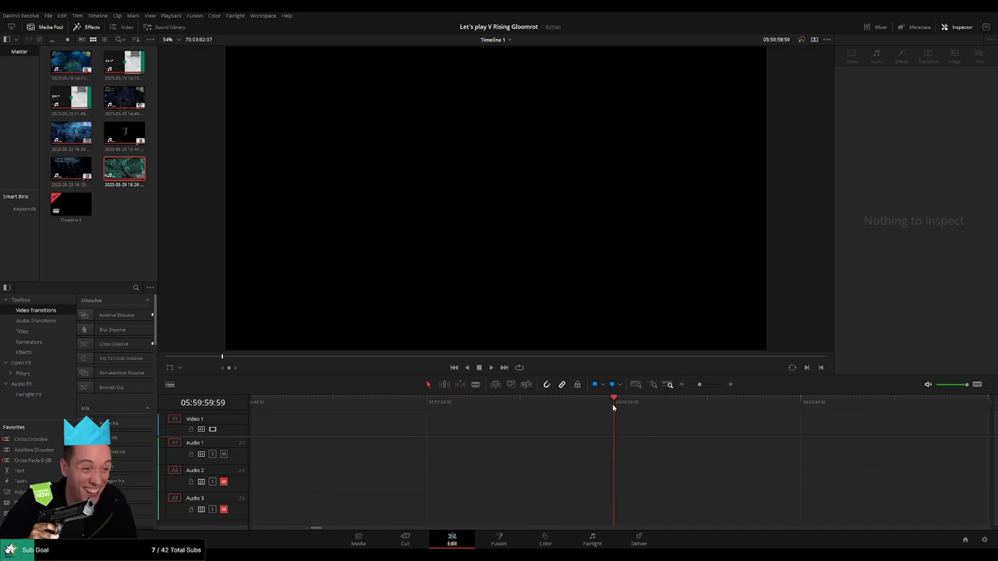
left_click_drag(696, 387, 686, 387)
mouse_move(566, 425)
left_mouse_down()
mouse_move(491, 423)
mouse_move(521, 411)
left_mouse_up()
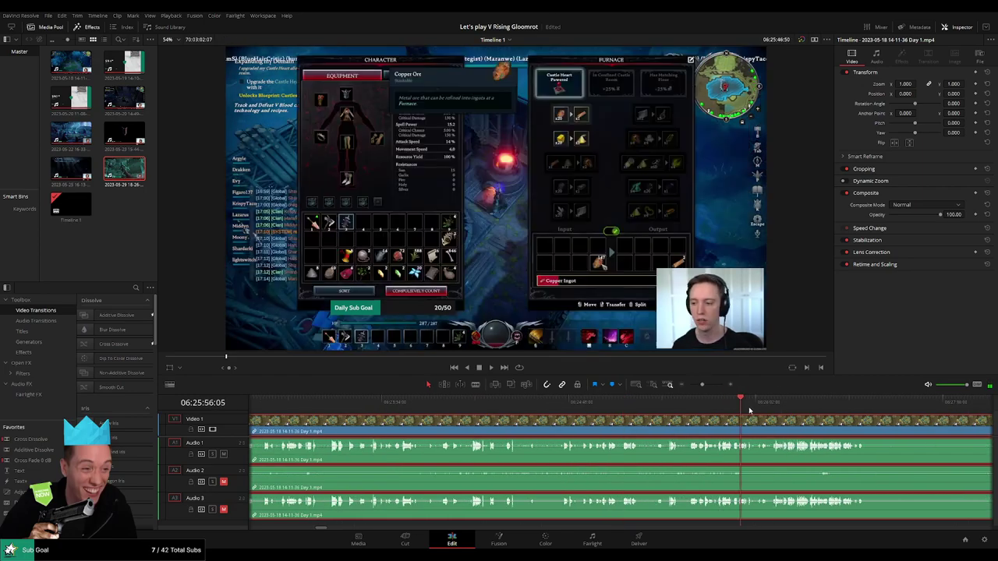
Step: Blade all tracks at 06:26:50:42 to start the unwanted stretch
left_click_drag(521, 411, 871, 422)
key("space")
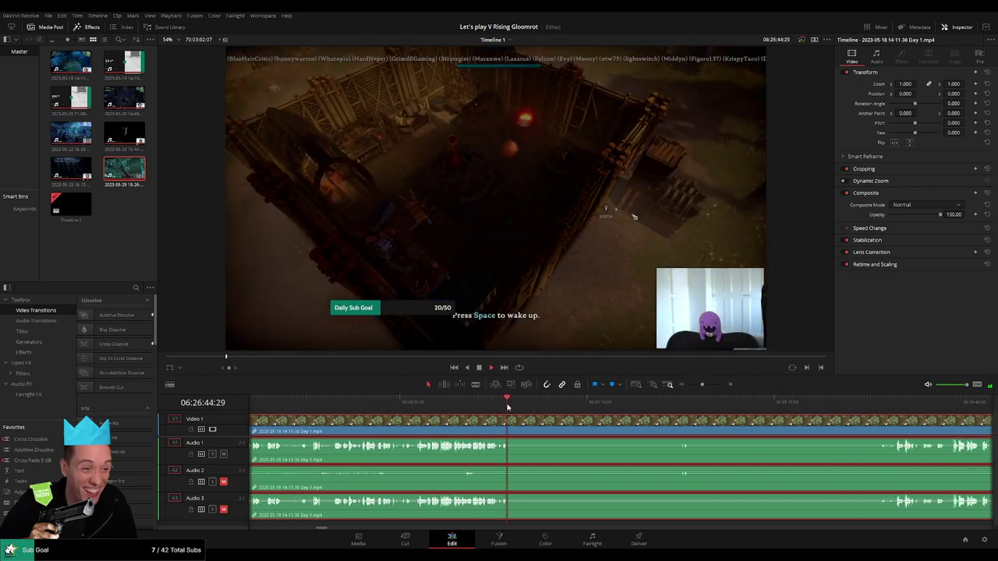
left_click(508, 407)
left_click_drag(509, 407, 523, 407)
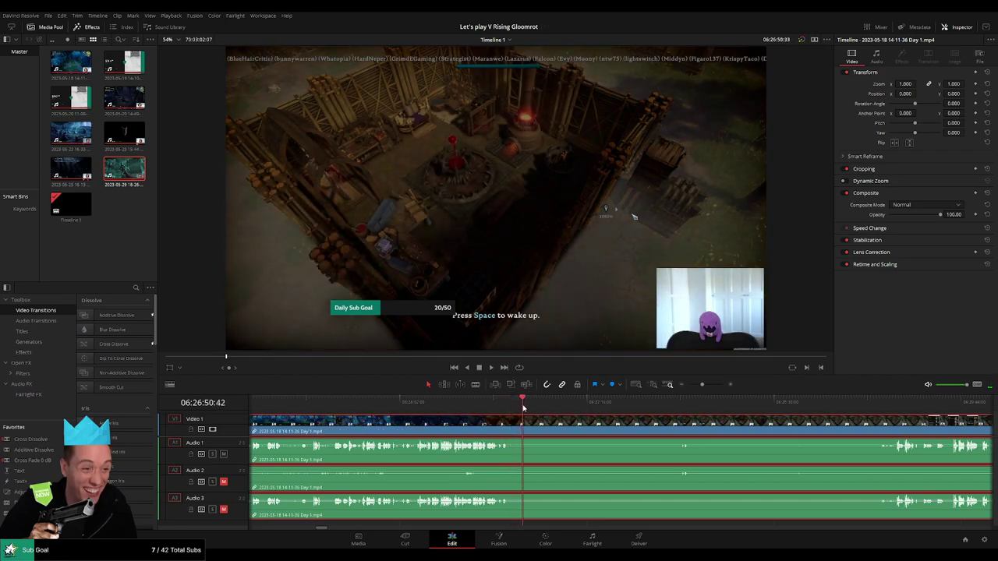
key("b")
left_click(521, 428)
left_click_drag(835, 401, 882, 411)
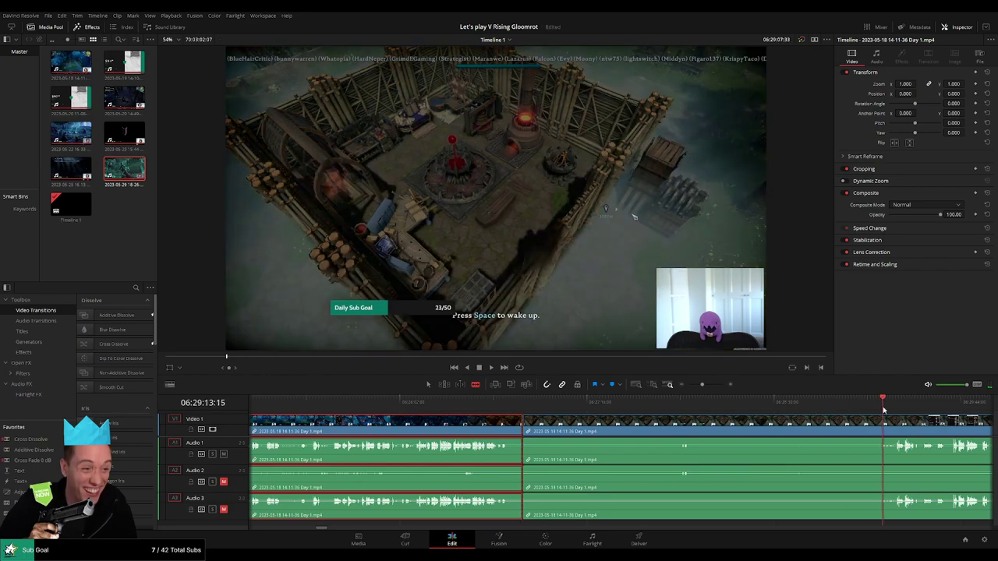
Step: Cut again at about 06:29:11 and delete the piece between the two cuts
key("space")
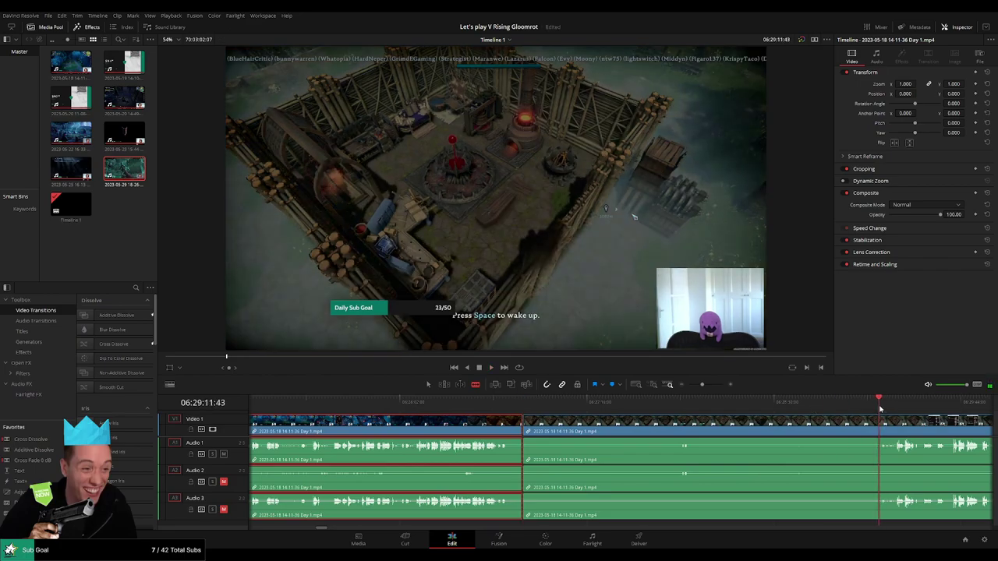
left_click(879, 427)
key("a")
left_click(625, 422)
left_click(522, 411)
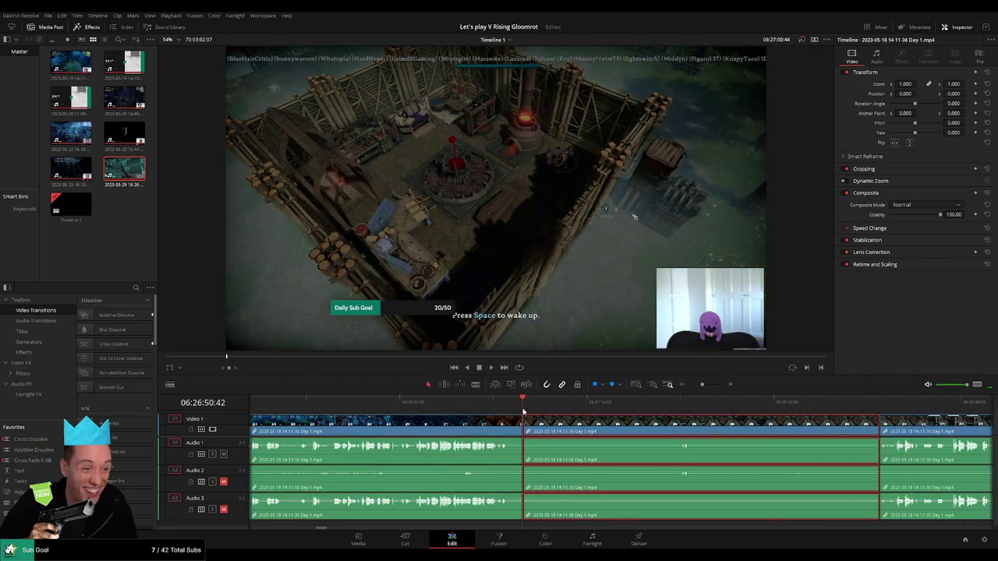
key("BackSpace")
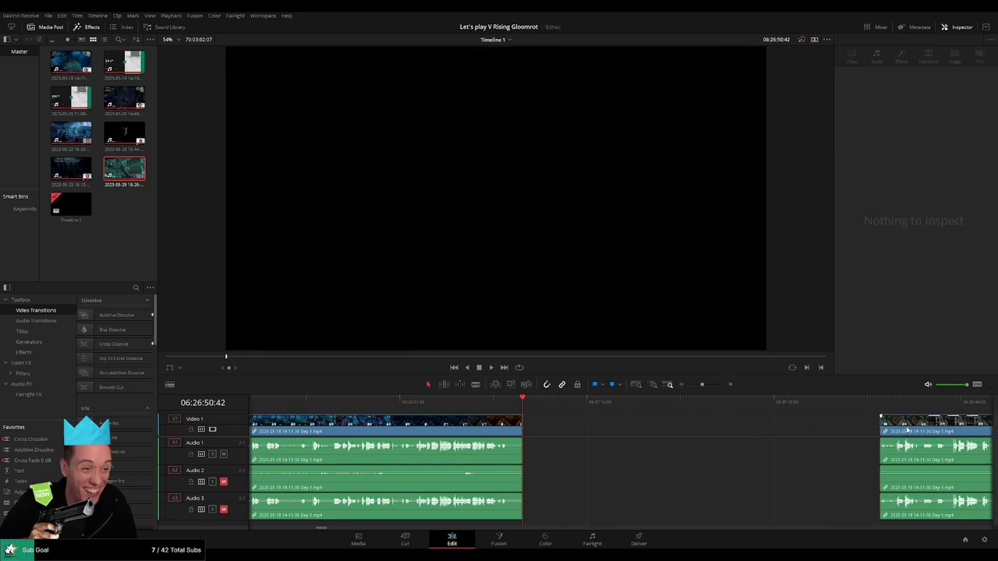
Step: Slide the later clip left to close the gap and play back across the join
left_click_drag(907, 430, 536, 430)
left_click(522, 427)
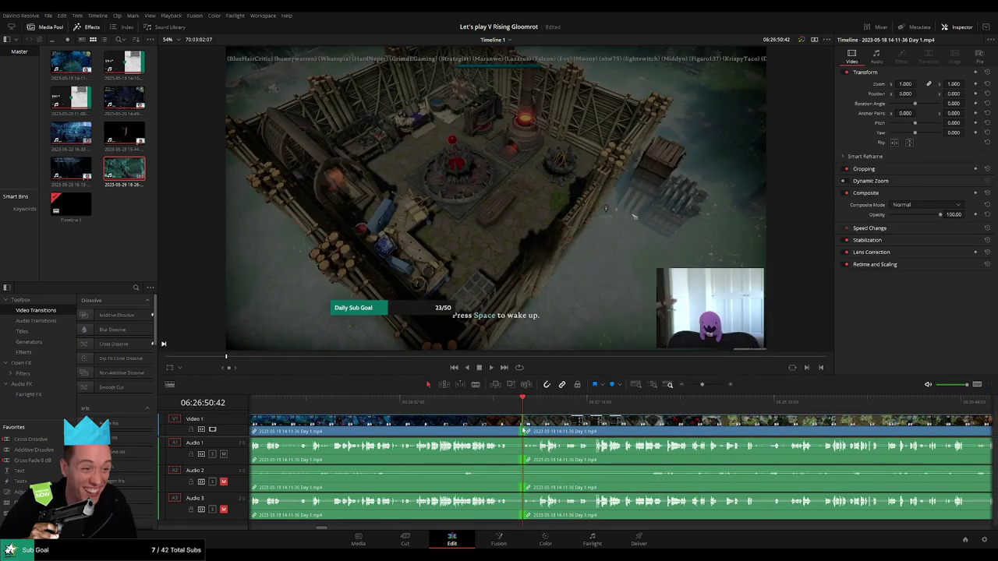
left_click(516, 402)
key("space")
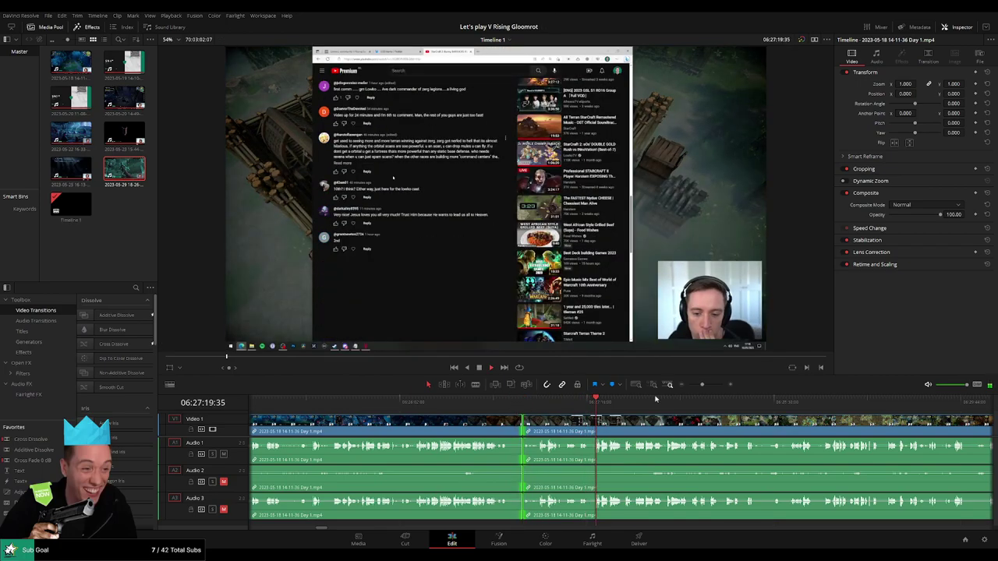
Step: Locate 06:52:00:00 in the footage and blade all tracks there with Ctrl+B
left_click_drag(702, 384, 688, 385)
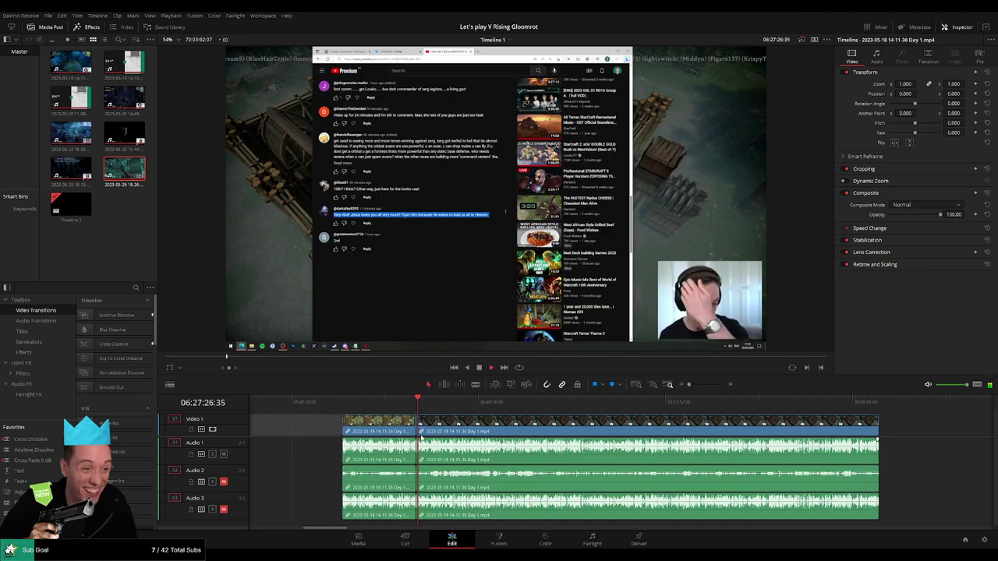
scroll(369, 485, "right", 2)
left_click_drag(400, 402, 453, 421)
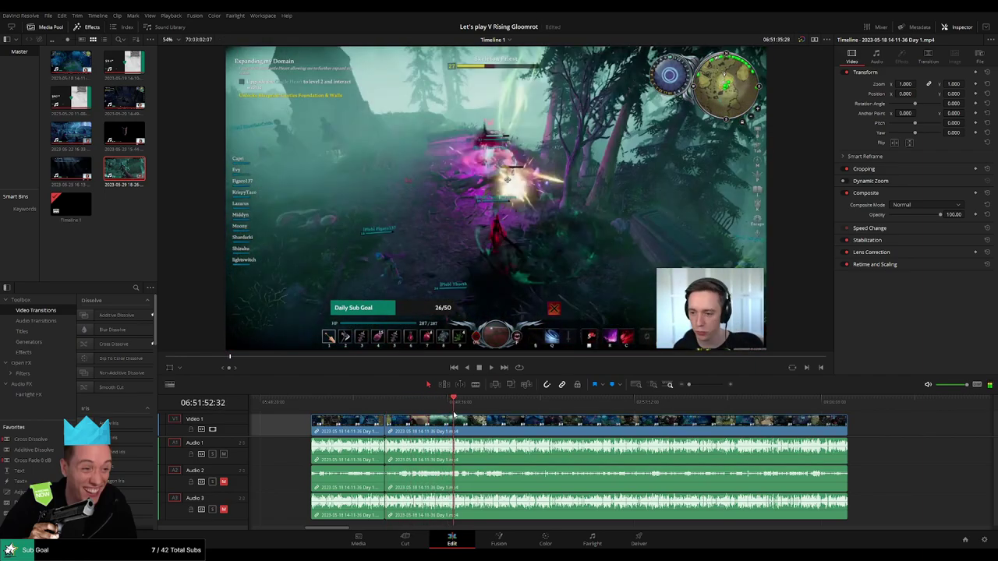
key("space")
scroll(458, 435, "up", 3)
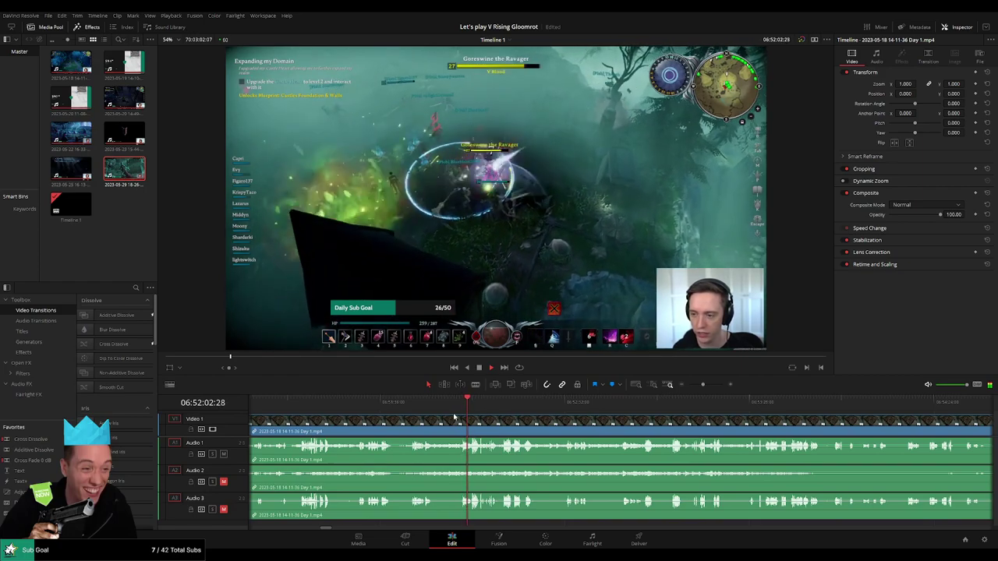
scroll(604, 407, "up", 1)
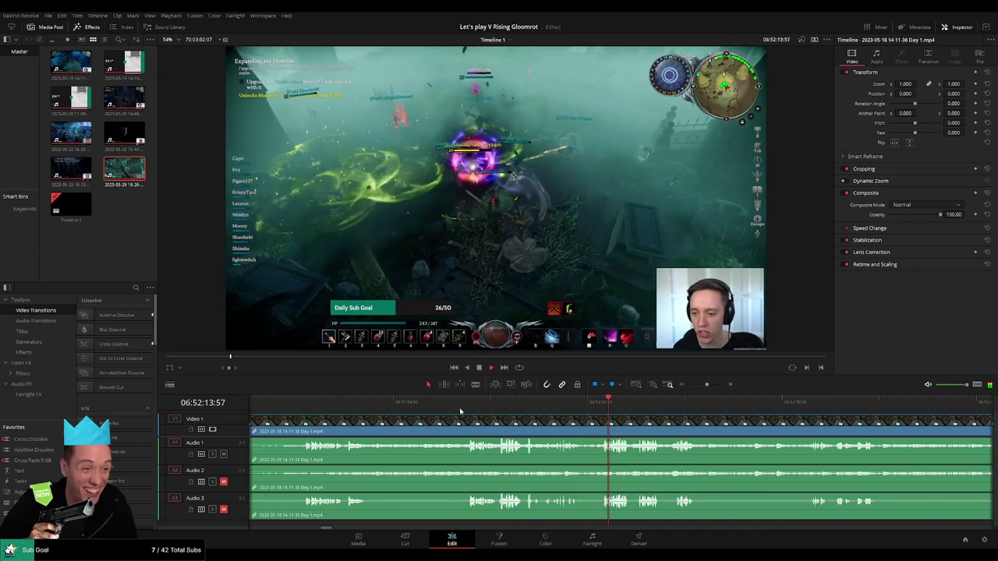
left_click_drag(604, 404, 442, 403)
key("space")
mouse_move(674, 418)
left_mouse_down()
mouse_move(485, 413)
mouse_move(717, 418)
left_mouse_up()
key("ctrl+b")
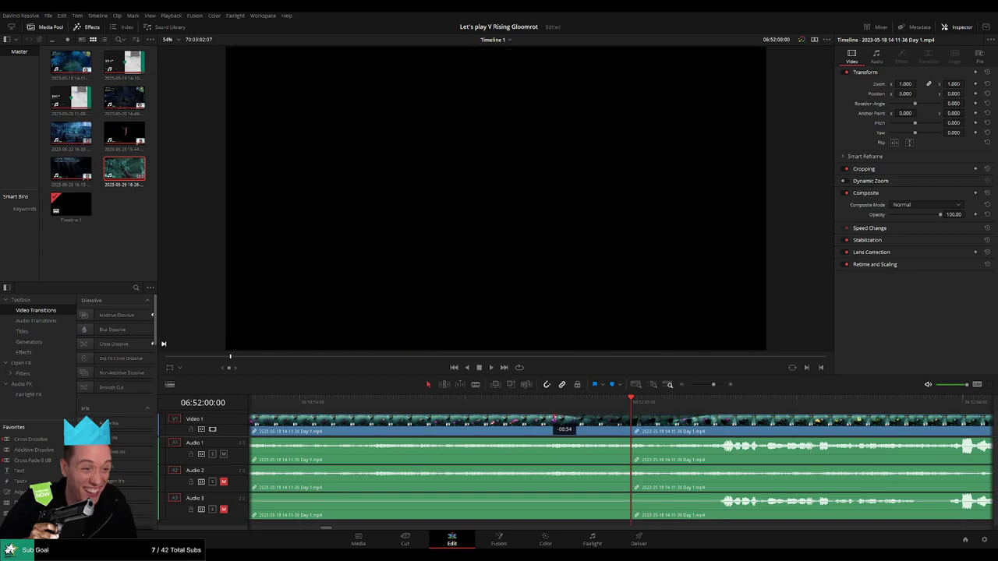
Step: Fade Audio 1, 2 and 3 out before and back in after the 06:52:00:00 cut
left_click_drag(626, 441, 543, 441)
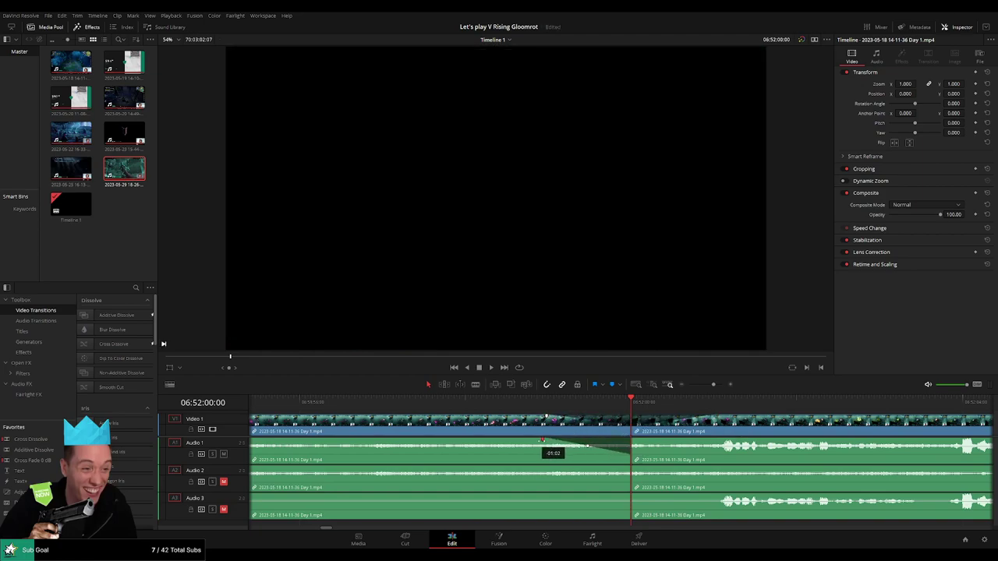
left_click_drag(632, 440, 694, 442)
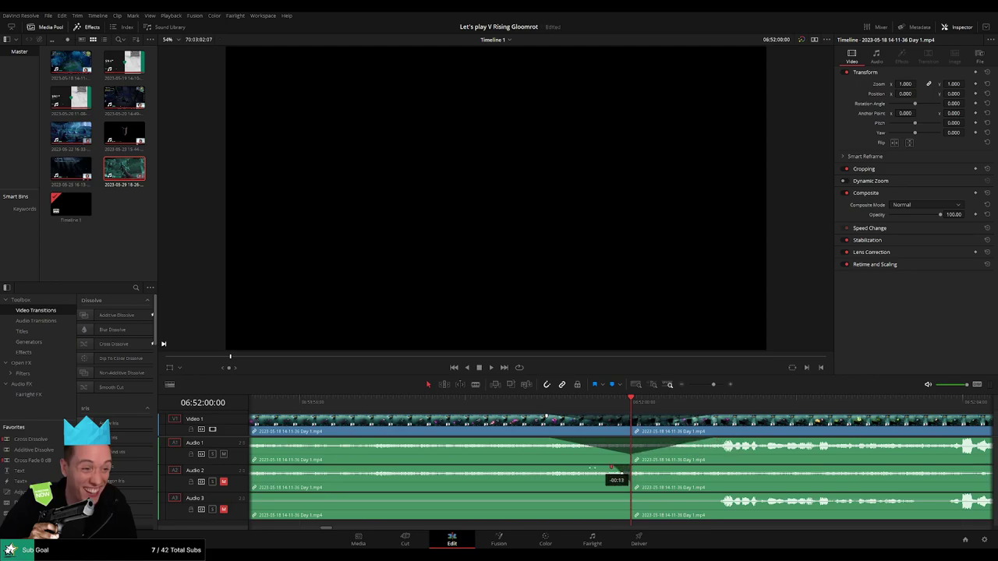
left_click_drag(612, 468, 557, 468)
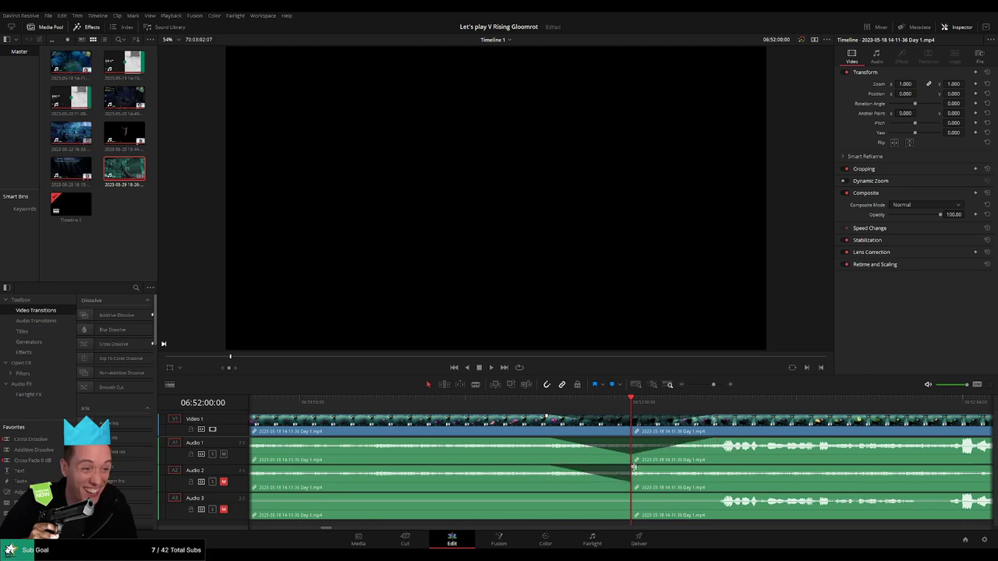
left_click_drag(633, 467, 706, 468)
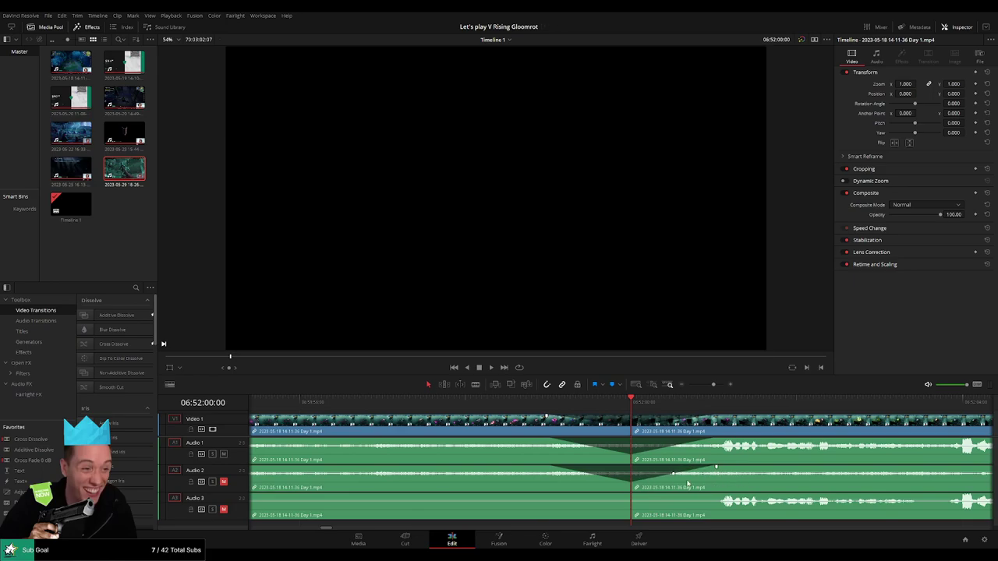
left_click_drag(629, 495, 554, 496)
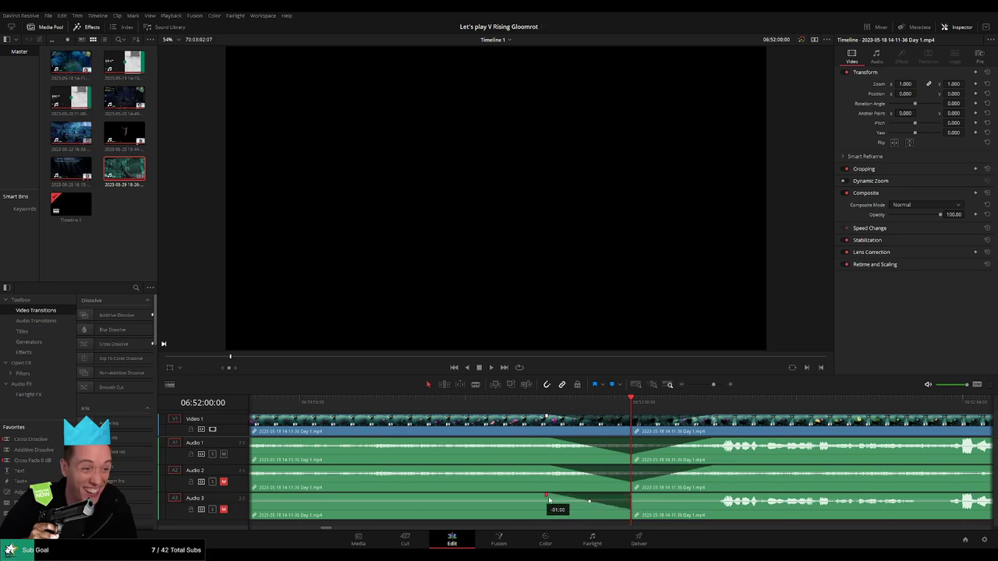
left_click_drag(633, 496, 714, 497)
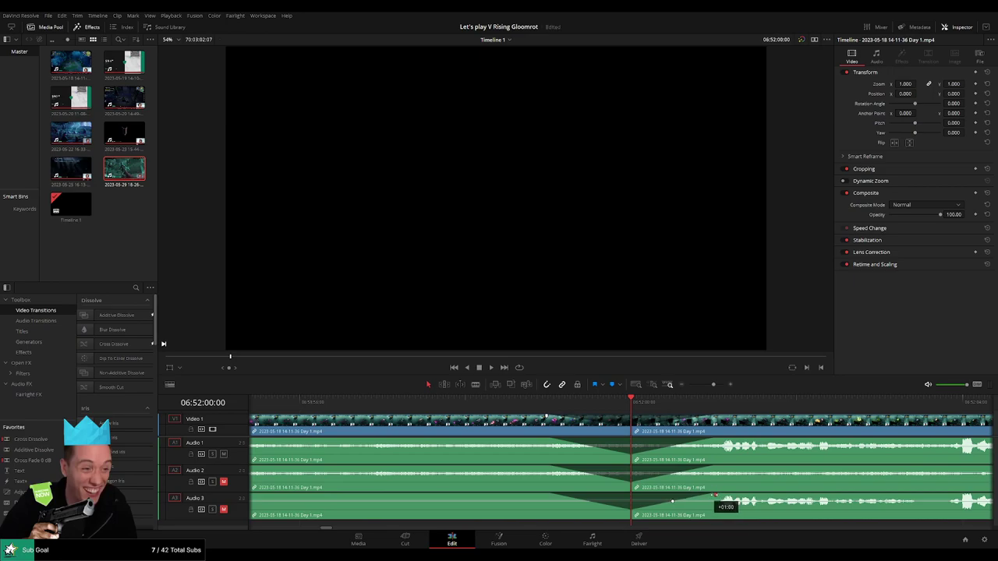
Step: Slide the Day 1 clip later on the timeline, leaving a gap before it
left_click_drag(707, 385, 689, 386)
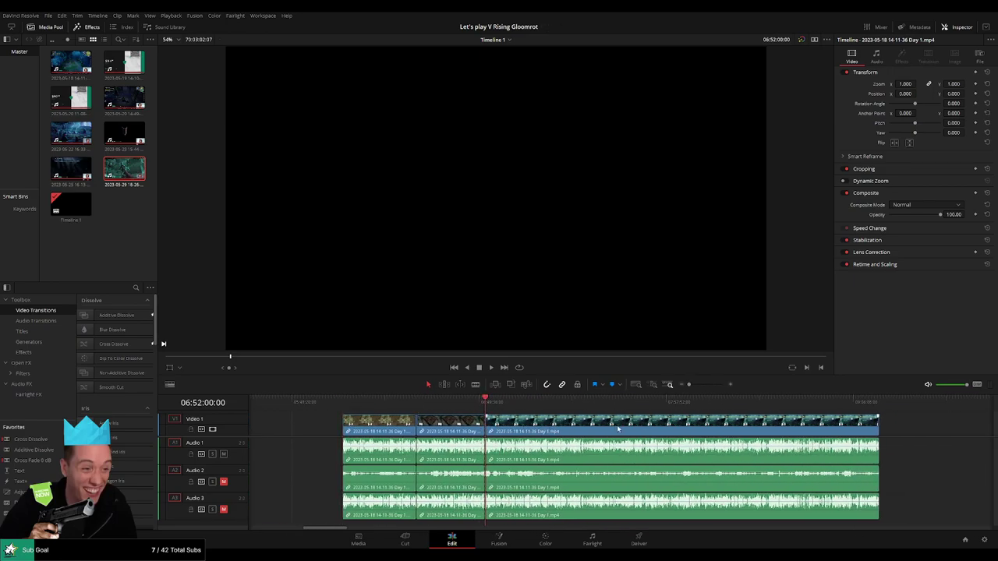
scroll(617, 428, "right", 5)
left_click_drag(438, 427, 504, 428)
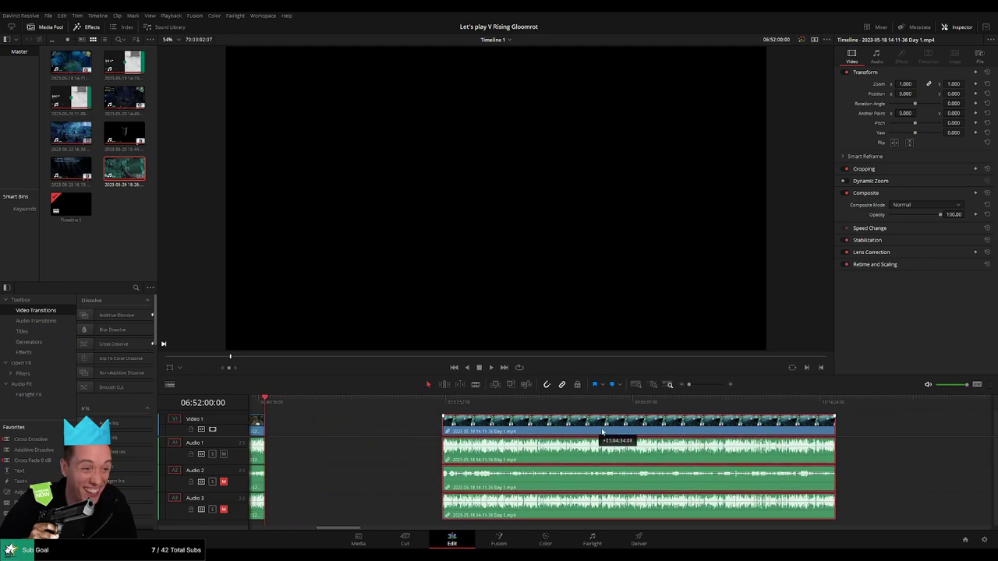
left_click(430, 427)
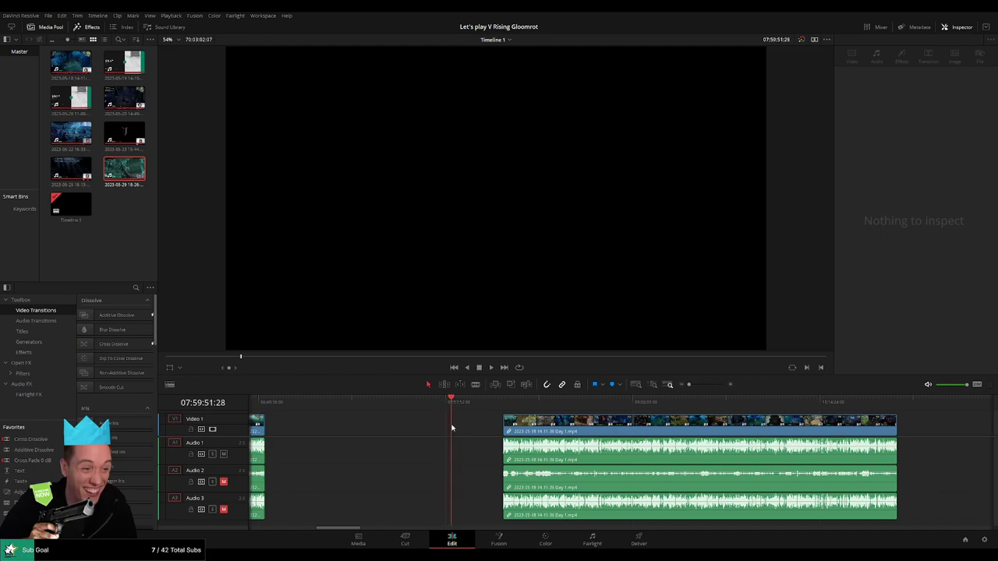
Step: Drag the Day 1 clip left to snap its start to the playhead near 08:00:00:00
left_click_drag(556, 427, 505, 427)
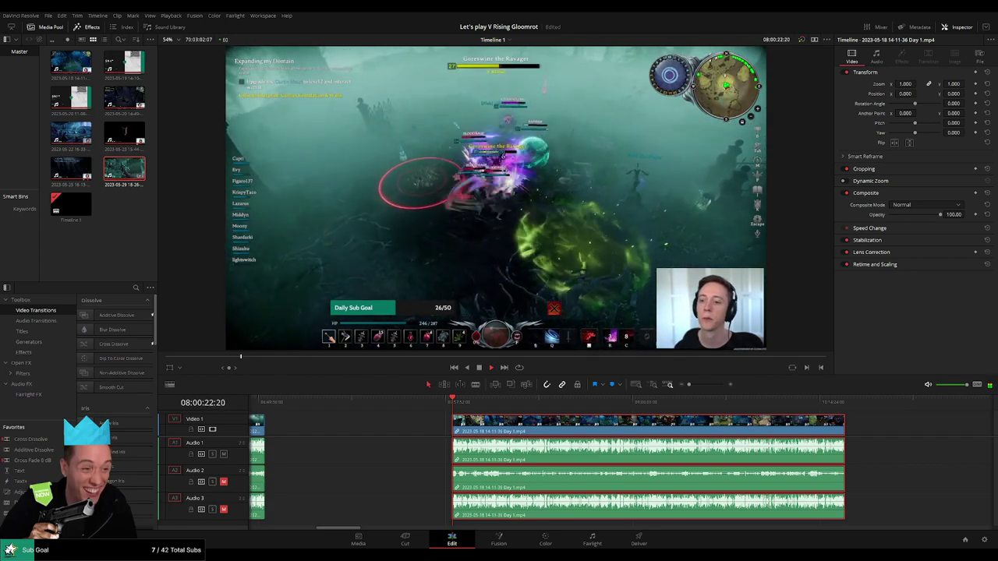
Step: Find 08:52:02:00 in the Day 1 clip and split every track there with Ctrl+B
left_click(386, 423)
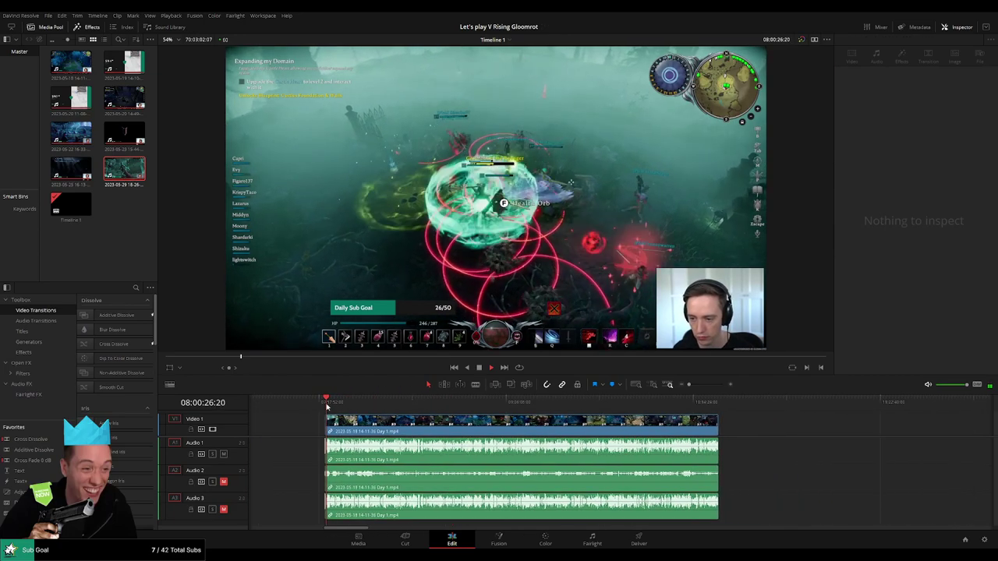
left_click_drag(325, 405, 440, 419)
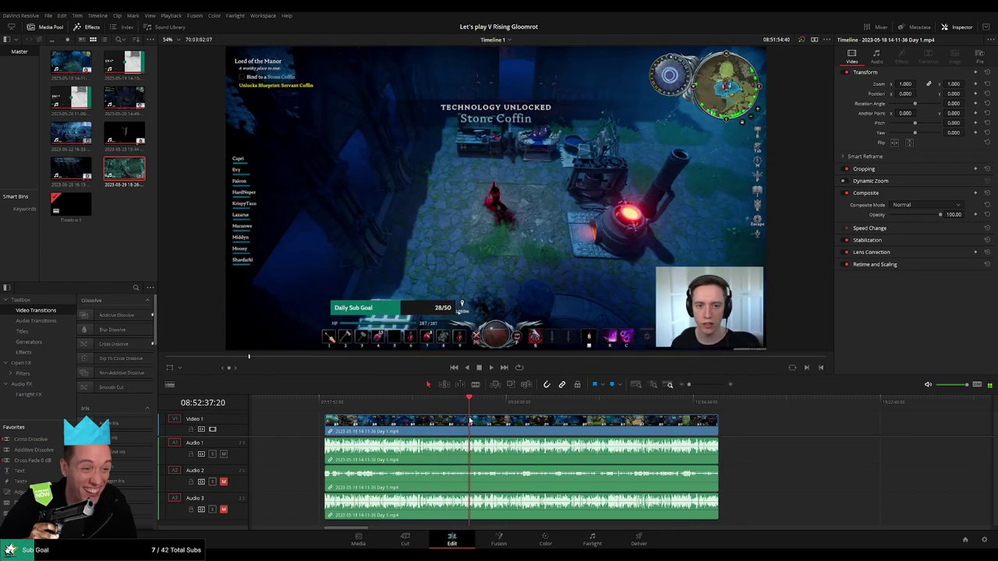
left_click_drag(440, 420, 460, 425)
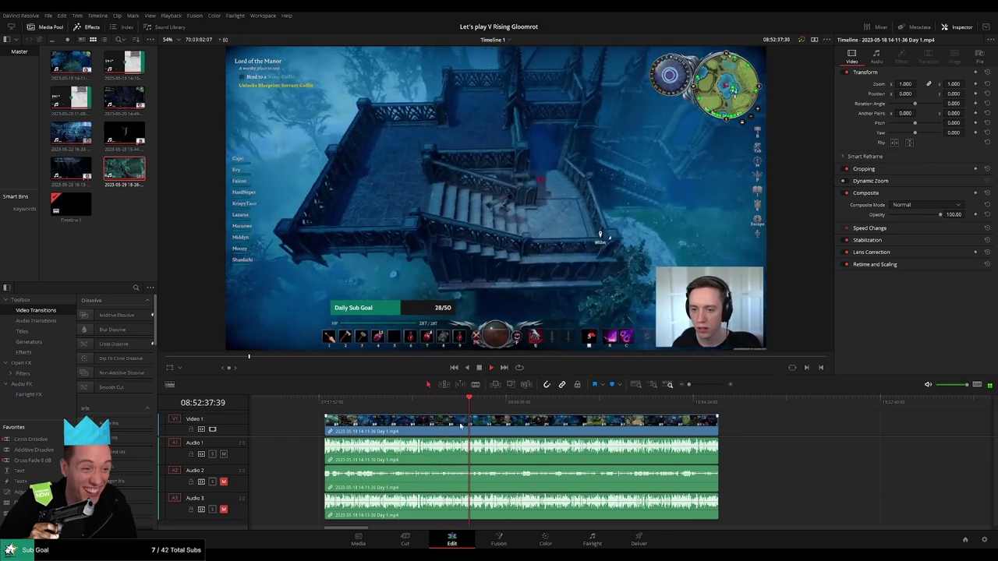
scroll(460, 425, "up", 3)
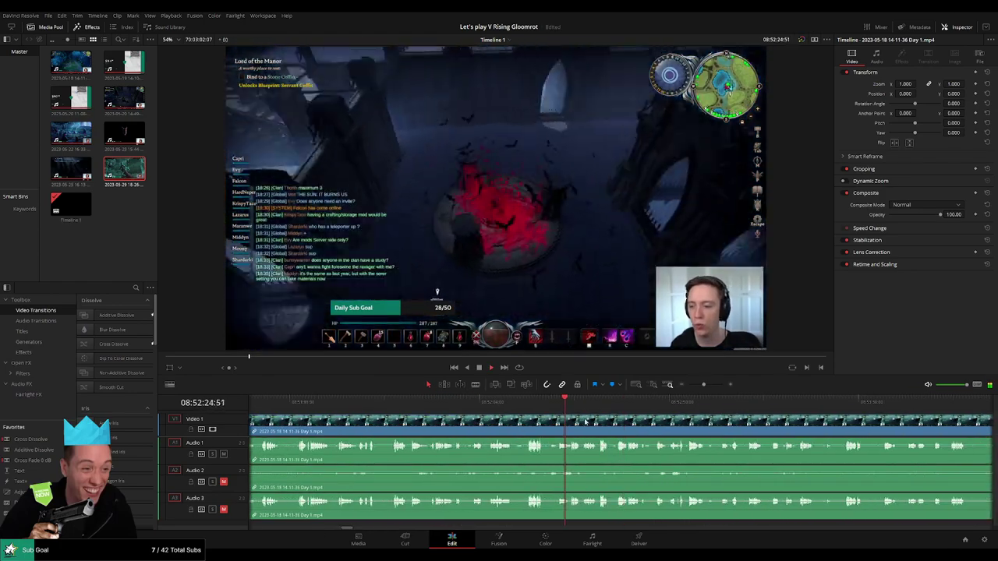
scroll(585, 421, "up", 3)
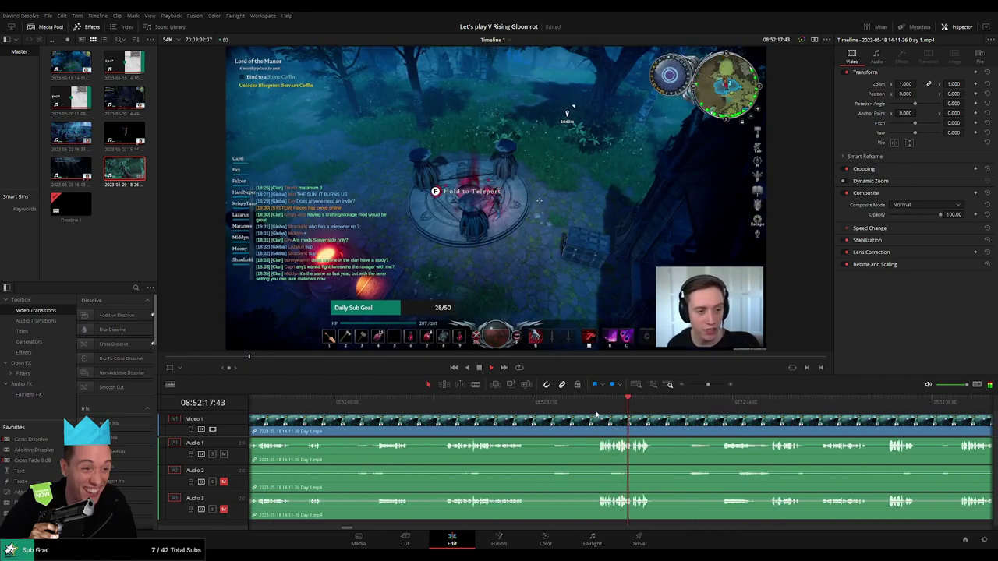
left_click_drag(596, 414, 427, 404)
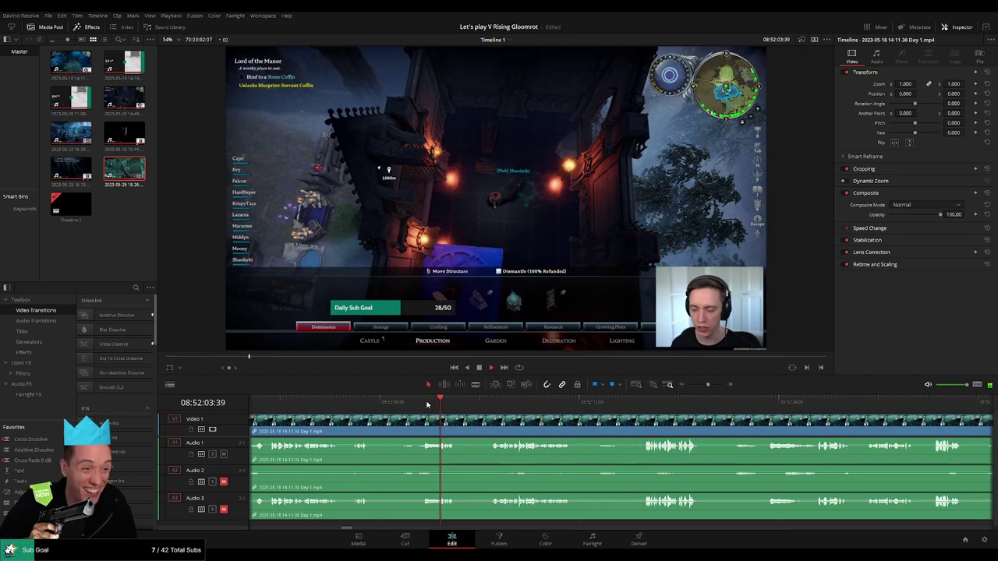
key("space")
scroll(439, 418, "up", 2)
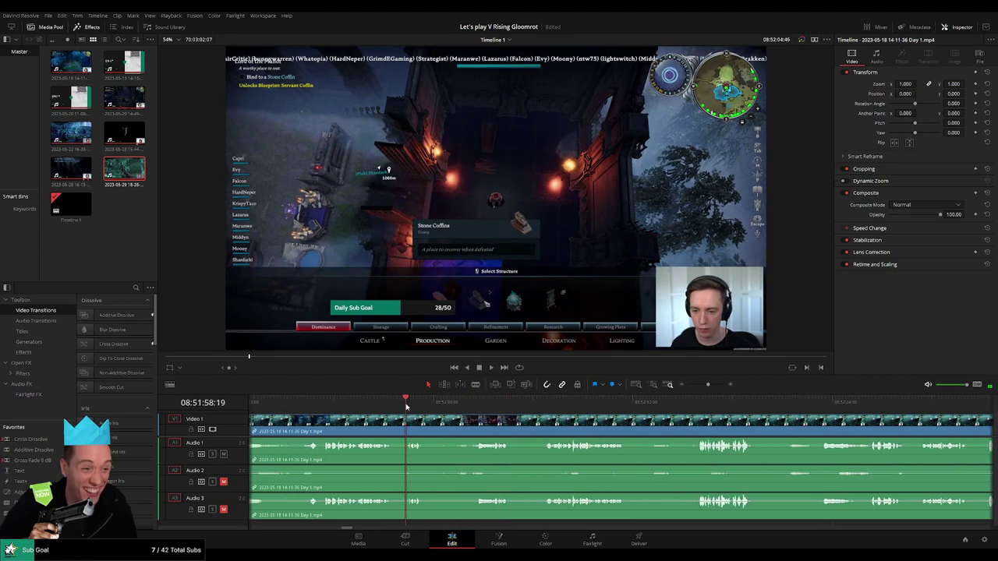
key("space")
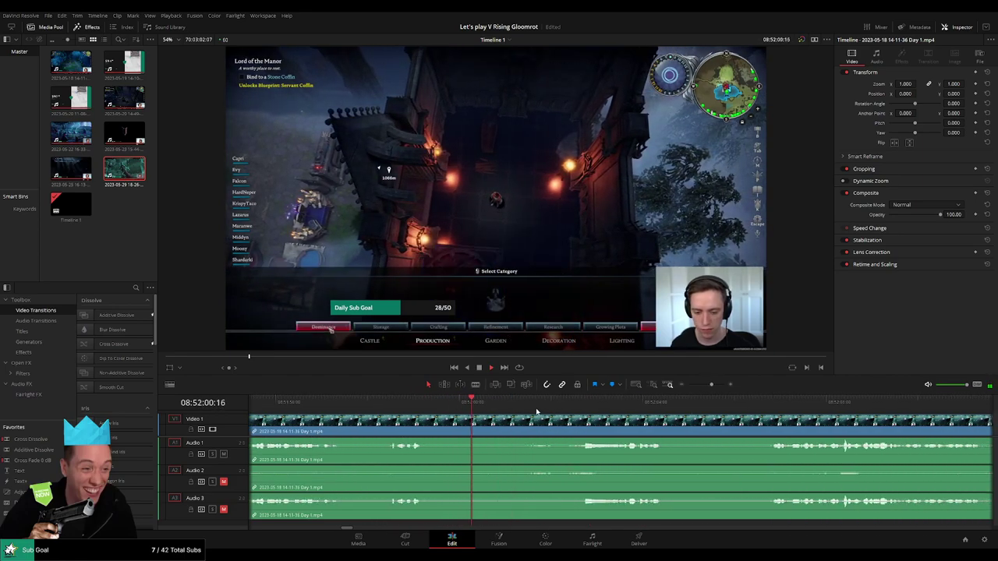
left_click_drag(531, 405, 585, 406)
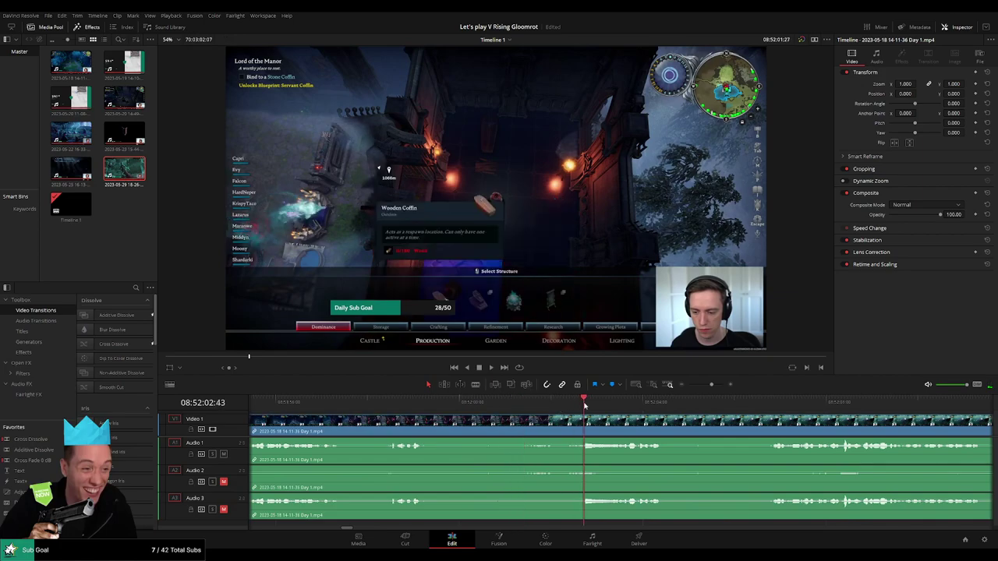
left_click_drag(585, 405, 551, 407)
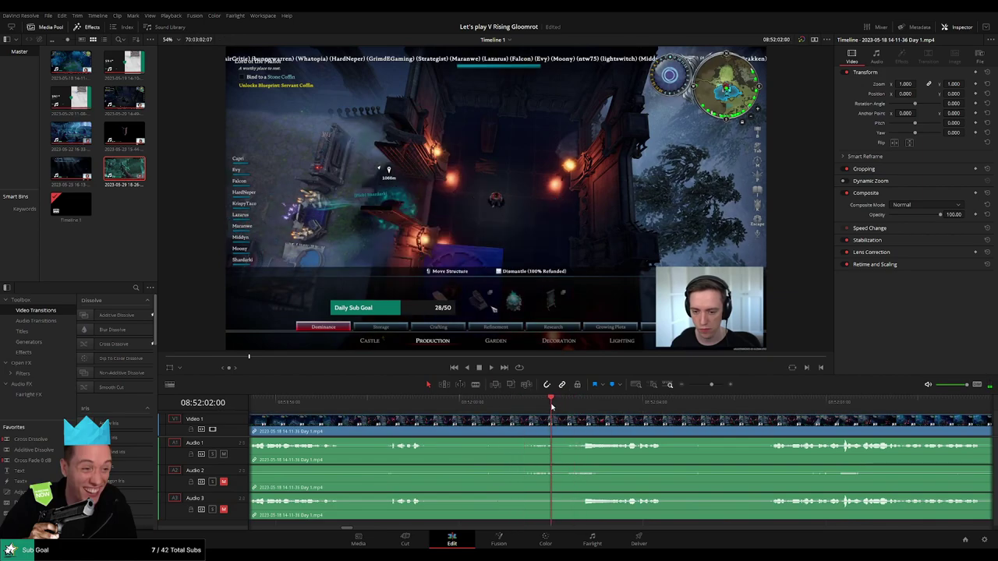
key("ctrl+b")
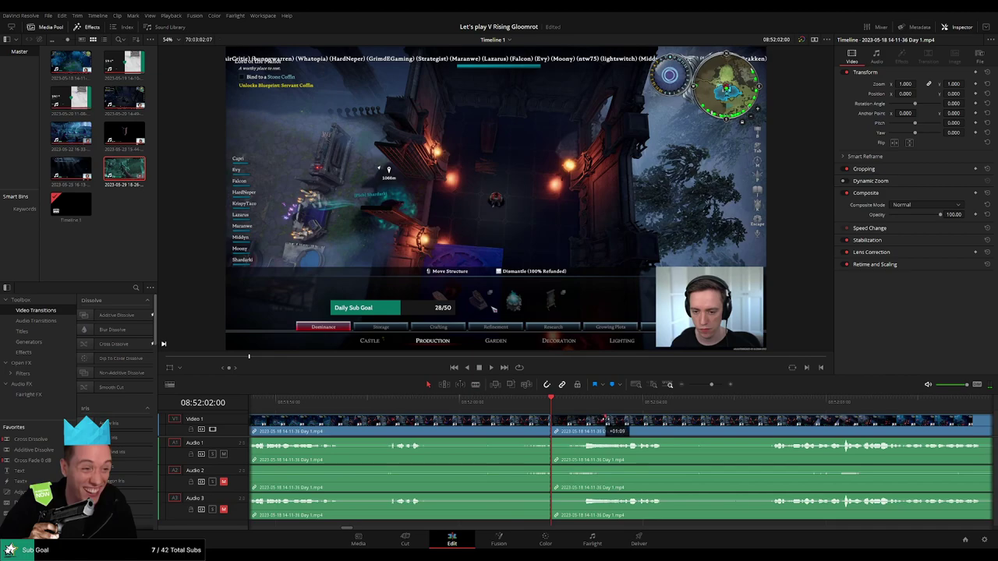
Step: Add fade-outs on Audio 1 and Audio 2 ending at the 08:52:02:00 cut, then play it back
left_click_drag(605, 421, 598, 419)
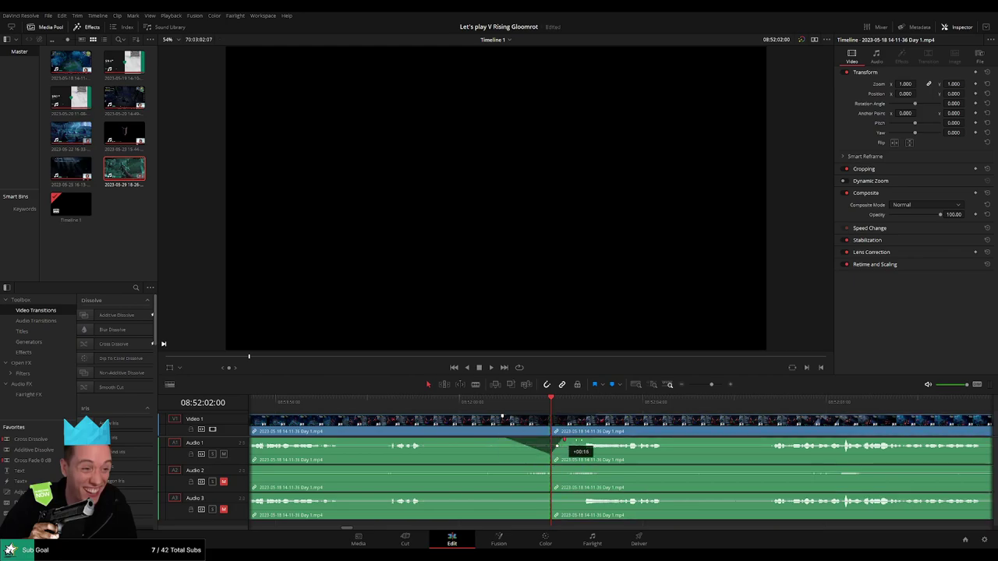
left_click_drag(564, 441, 603, 442)
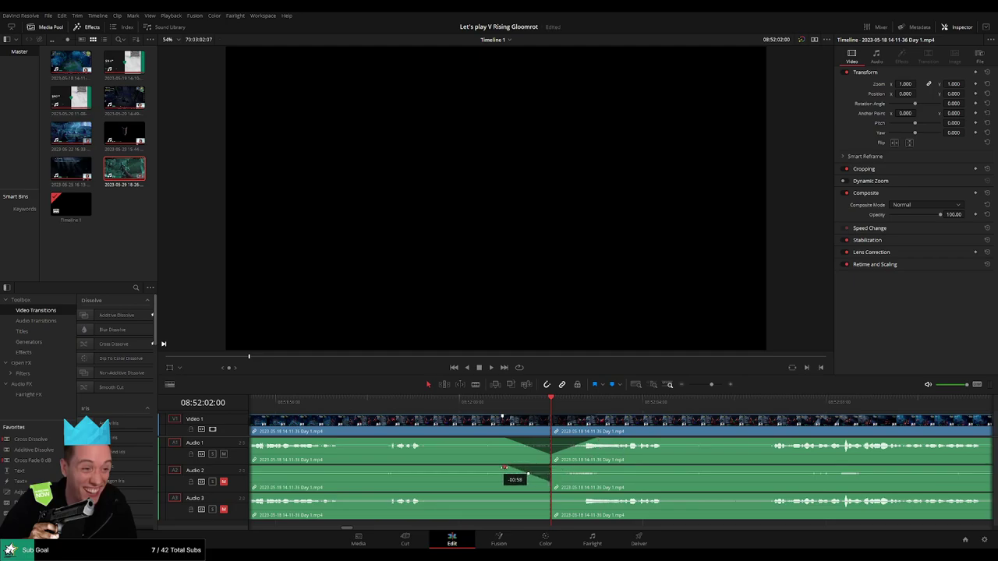
left_click_drag(559, 471, 553, 467)
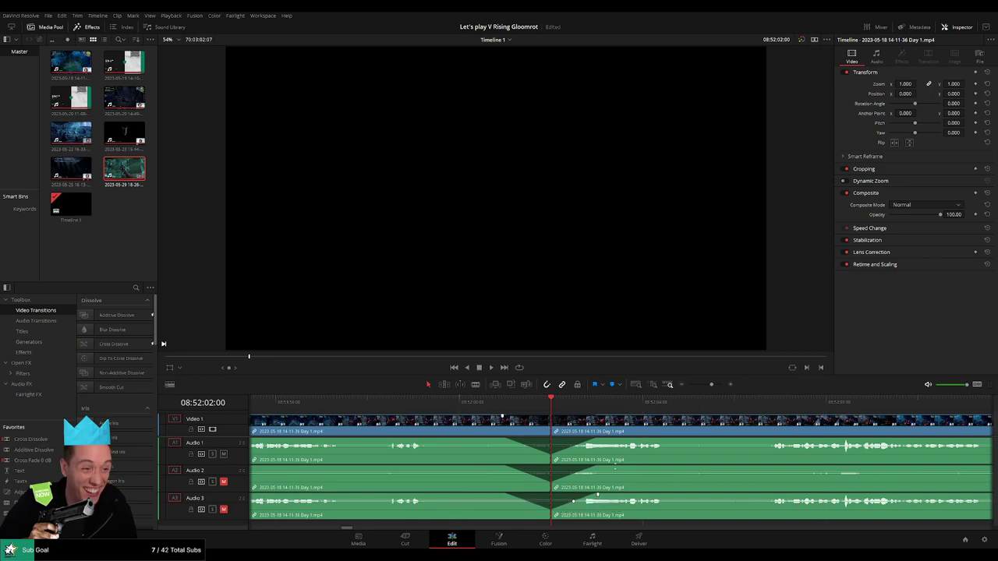
key("space")
Step: Move the clips after the 08:52:02:00 cut later along the timeline
scroll(655, 394, "down", 3)
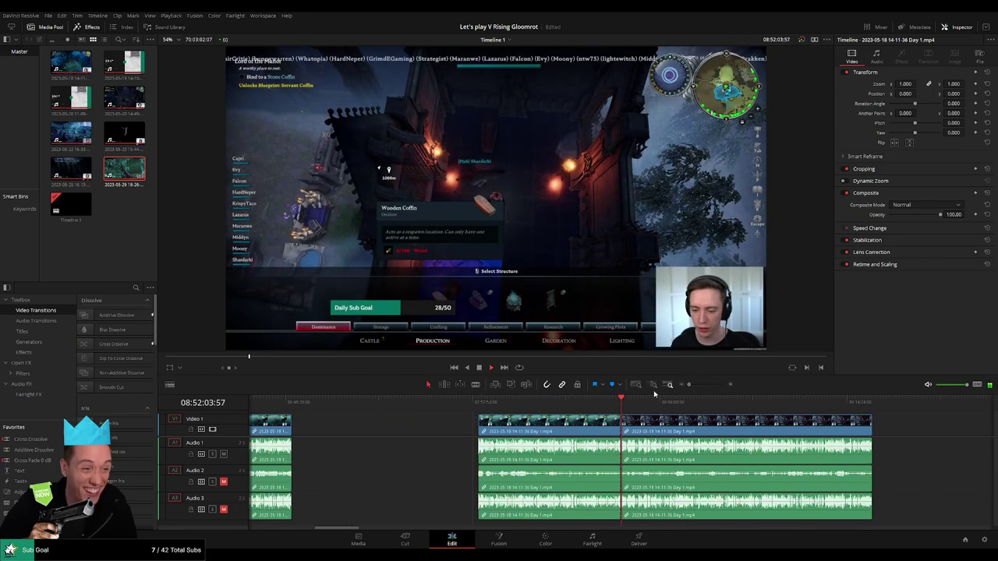
scroll(361, 407, "right", 3)
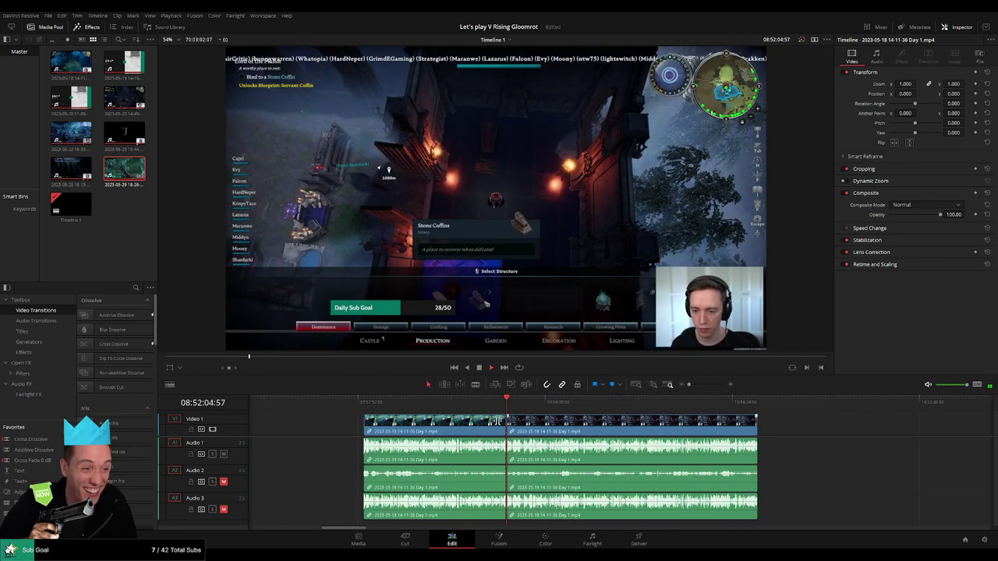
left_click(352, 405)
scroll(489, 411, "up", 2)
scroll(489, 411, "down", 4)
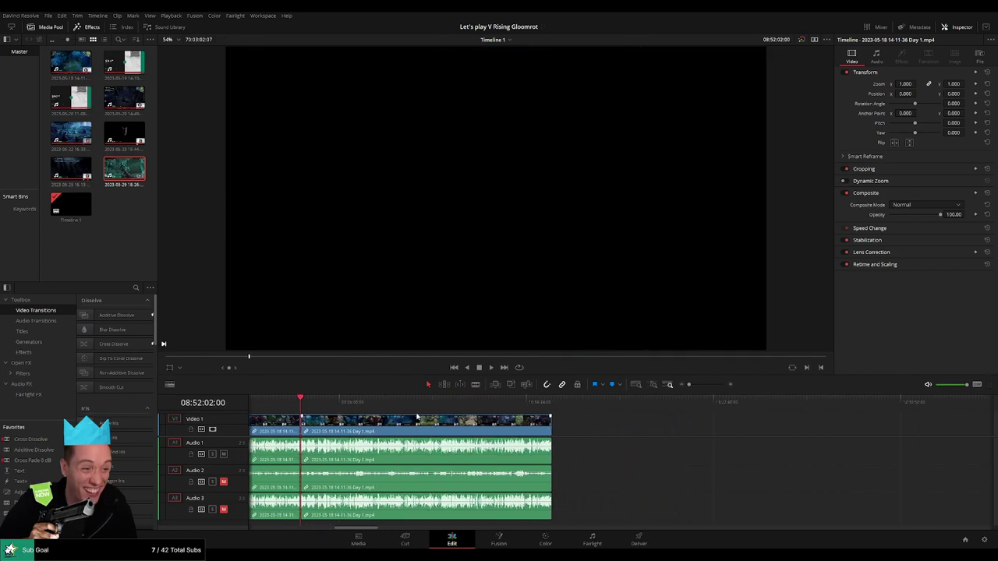
mouse_move(403, 427)
left_mouse_down()
mouse_move(627, 436)
mouse_move(416, 435)
left_mouse_up()
left_click(372, 427)
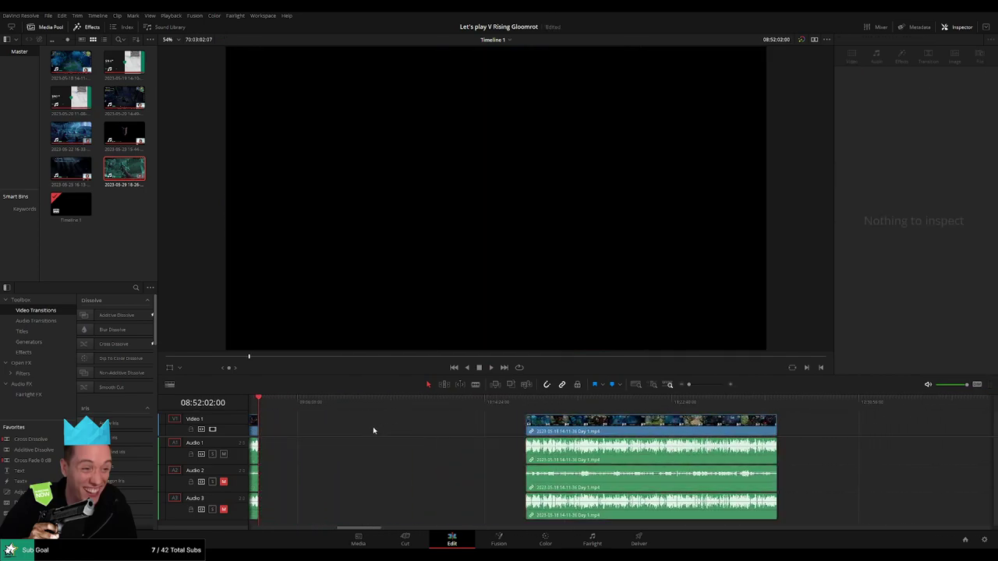
Step: Snap the right clip to start at 10:00:00:00 and play from there
left_click_drag(374, 409, 442, 418)
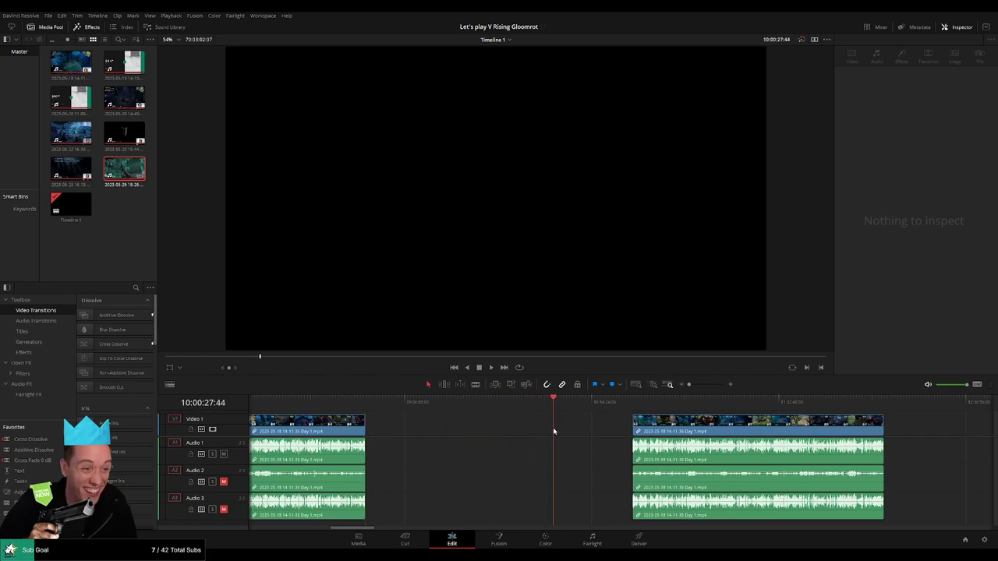
scroll(552, 430, "up", 2)
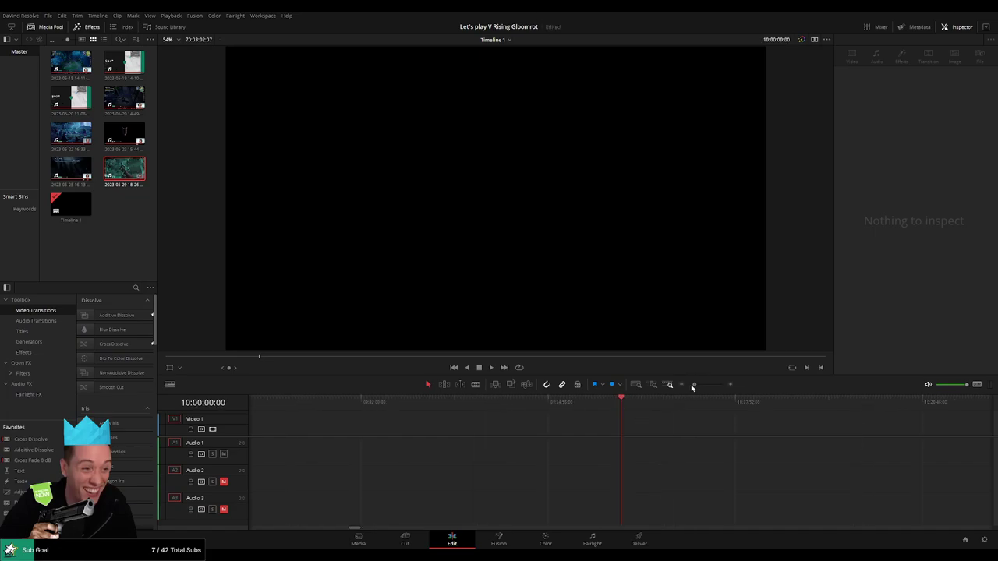
scroll(668, 413, "down", 2)
left_click_drag(780, 425, 631, 422)
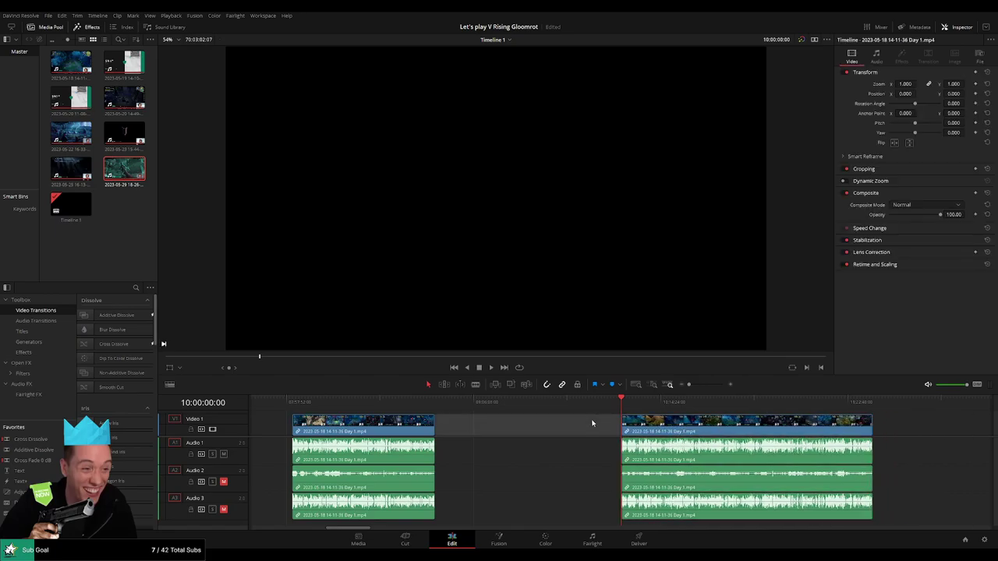
key("space")
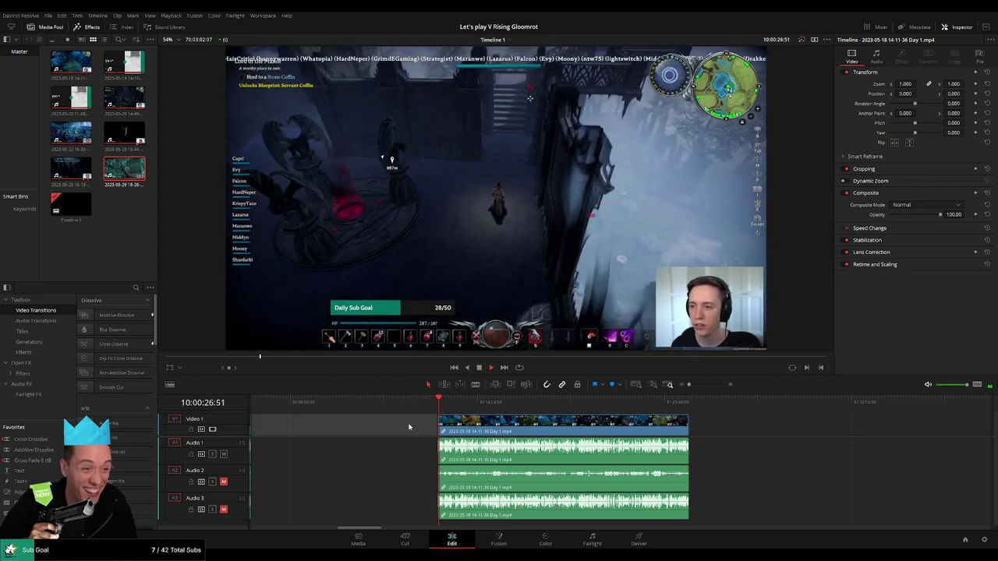
Step: Scrub and play through the later Day 1 footage to look for the next cut point
scroll(410, 425, "right", 3)
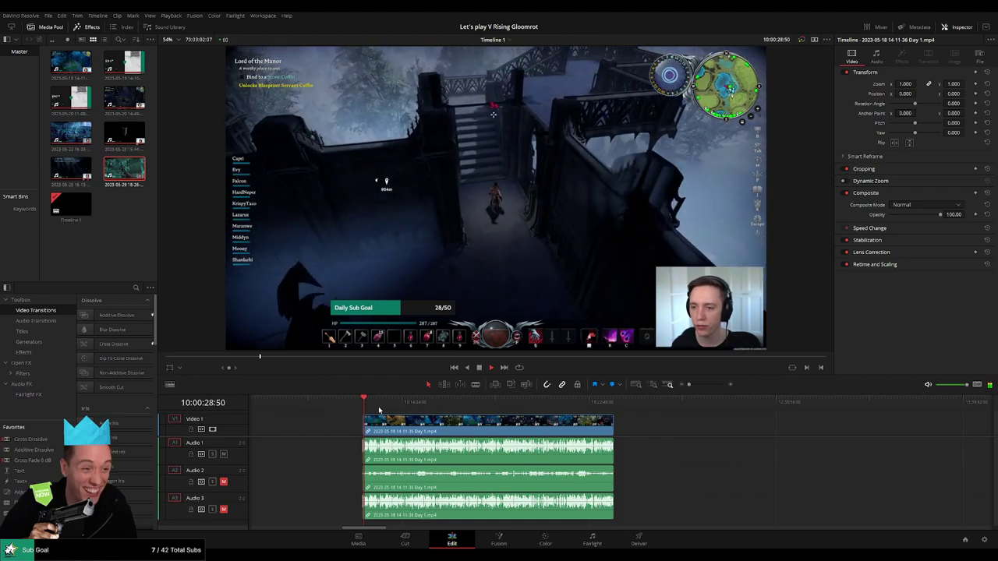
left_click_drag(364, 406, 510, 407)
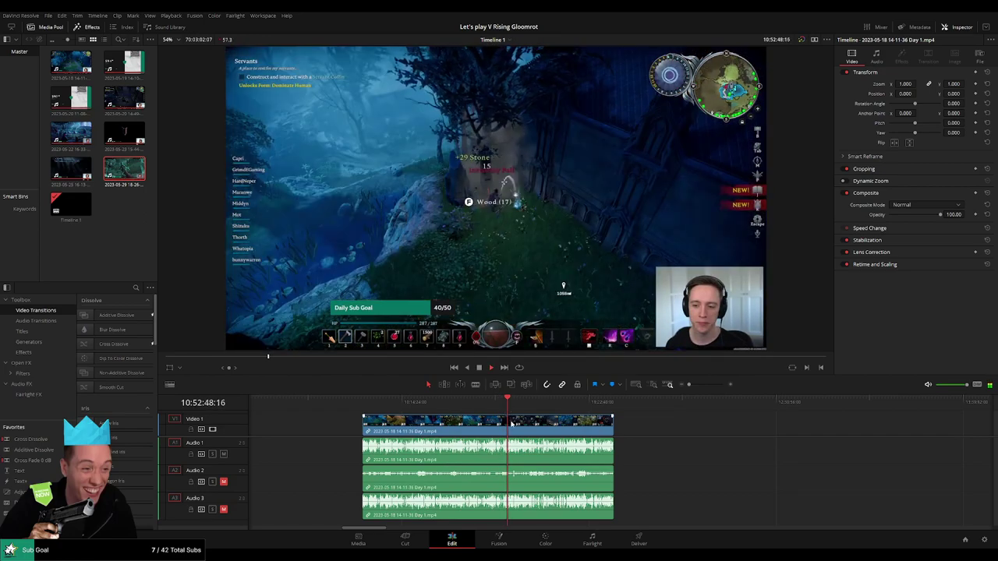
key("space")
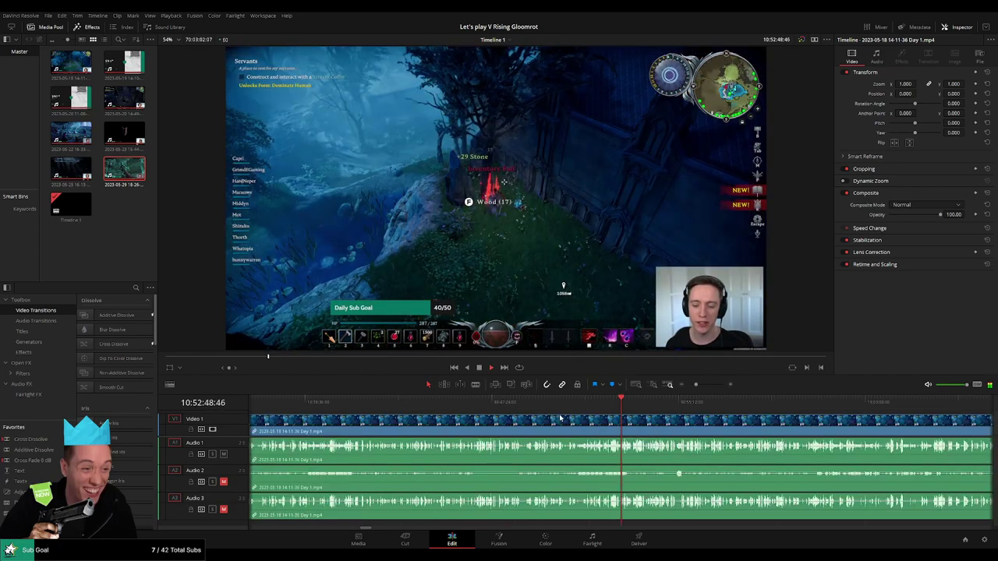
scroll(645, 422, "up", 3)
scroll(644, 422, "up", 2)
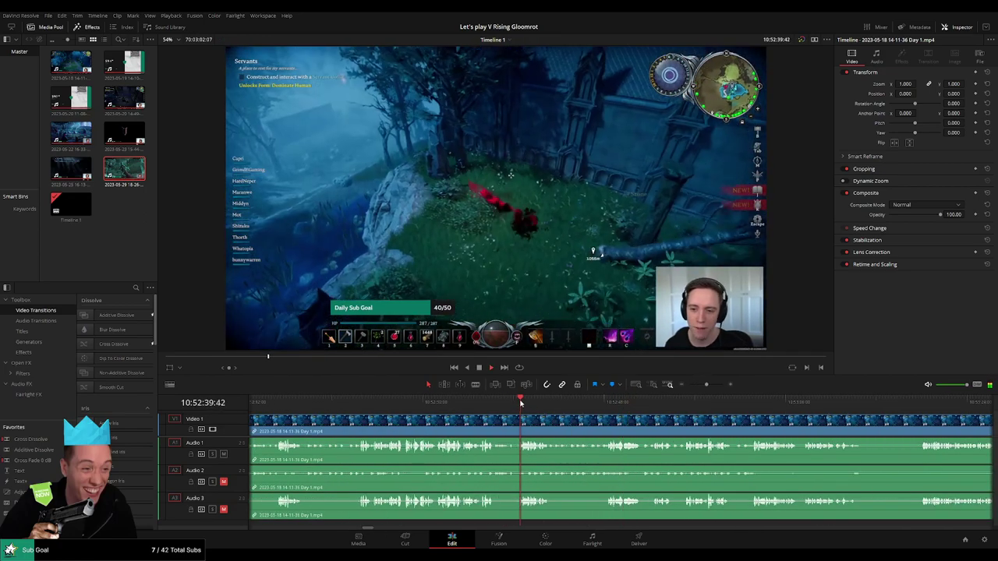
left_click(522, 402)
left_click(357, 401)
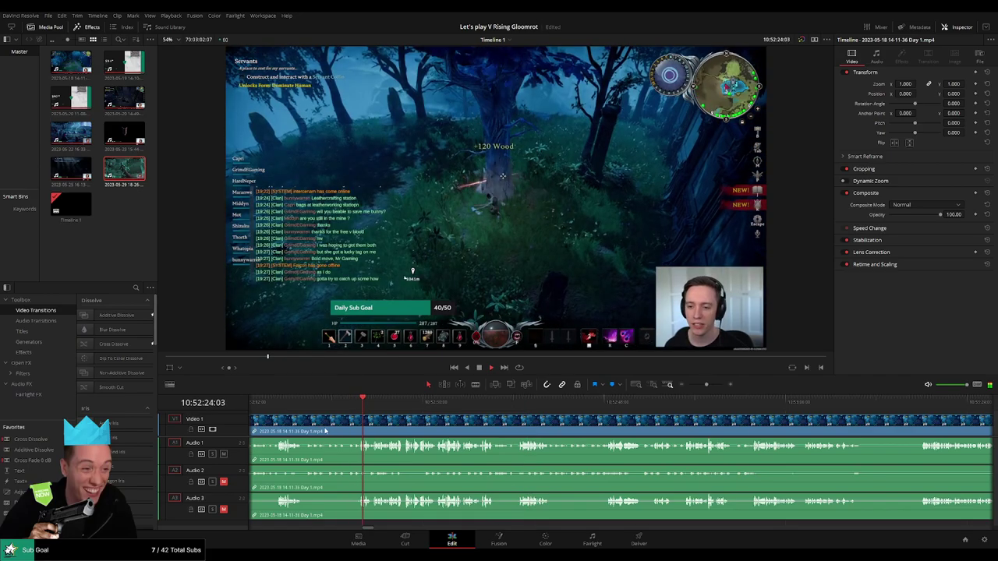
scroll(428, 422, "left", 3)
left_click_drag(414, 406, 370, 404)
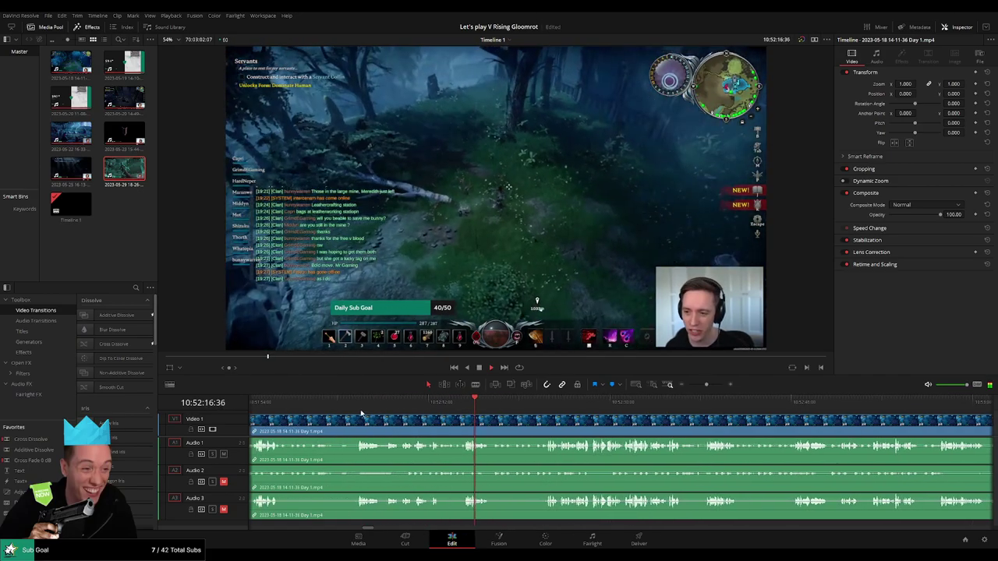
key("space")
scroll(384, 427, "left", 2)
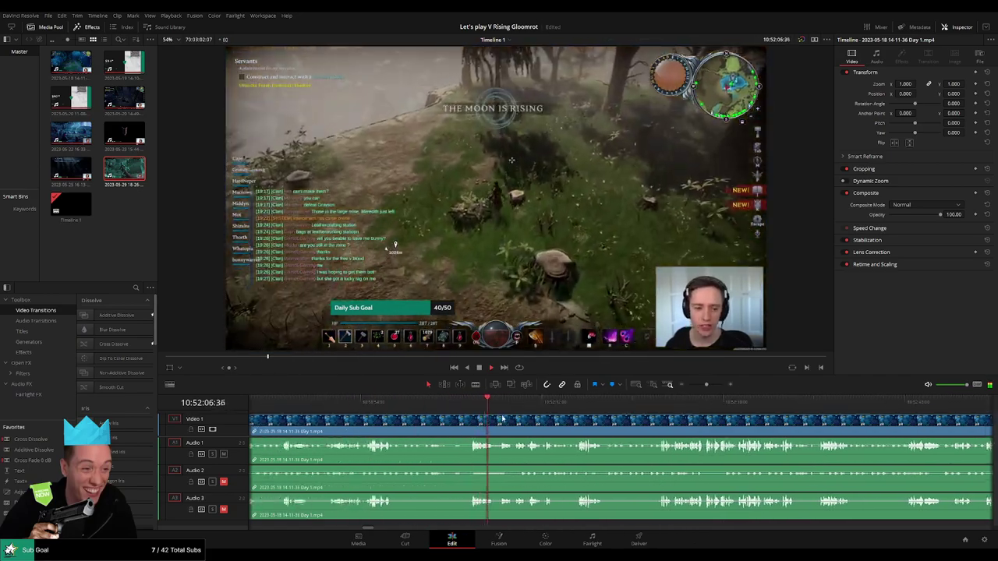
Step: Park the playhead at about 10:52:04:00 for the new cut
left_click(371, 403)
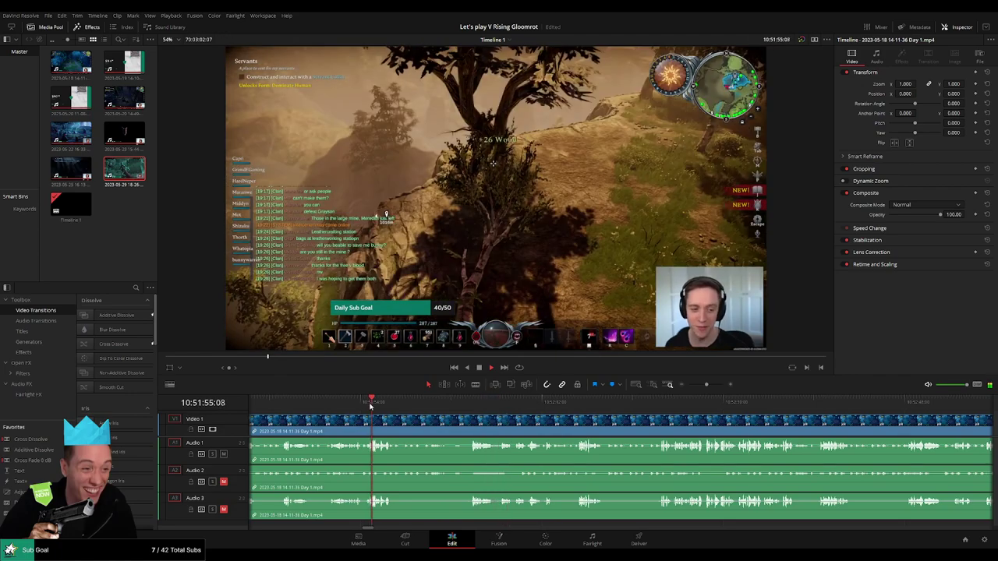
left_click_drag(439, 405, 379, 404)
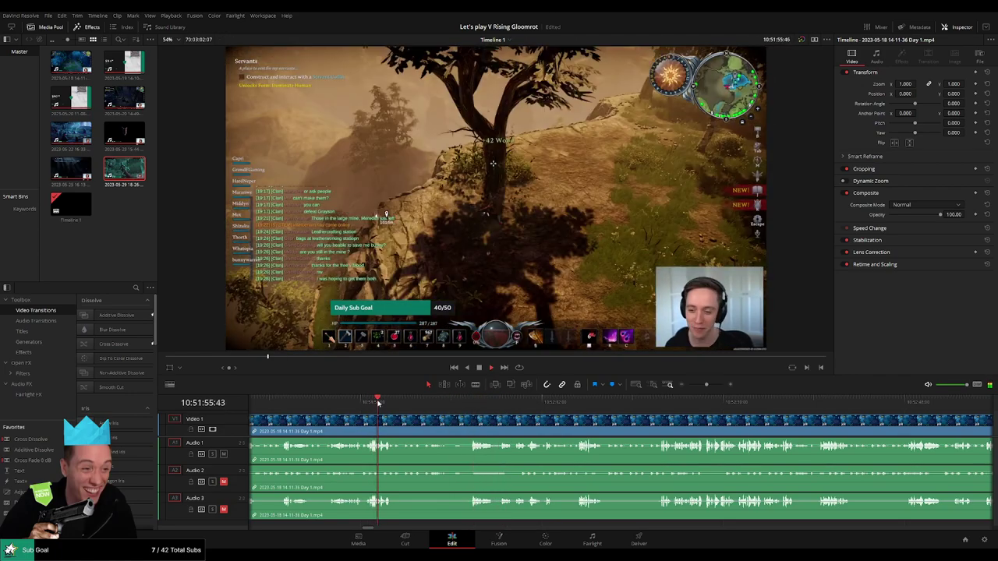
scroll(536, 425, "left", 2)
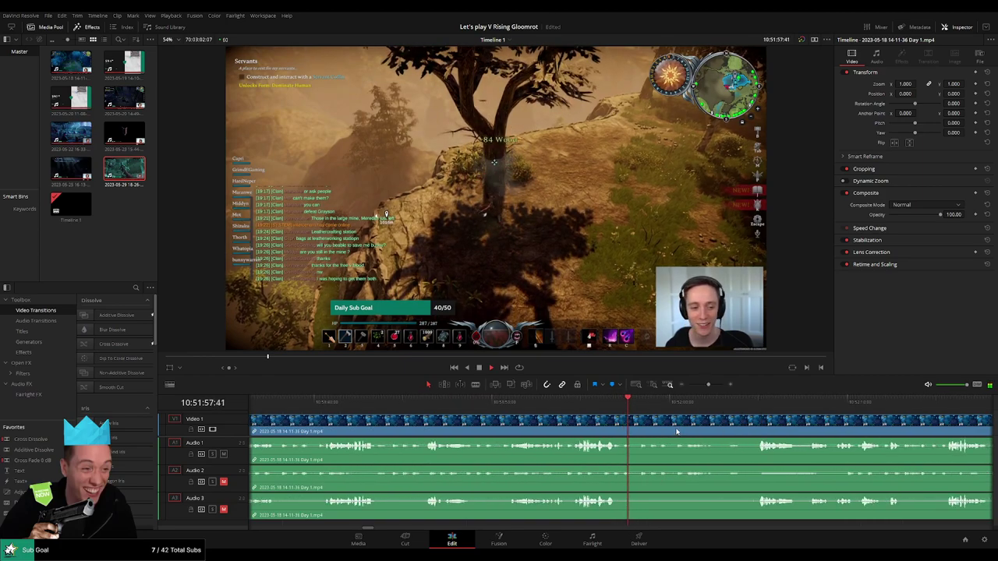
scroll(525, 418, "right", 4)
left_click(534, 406)
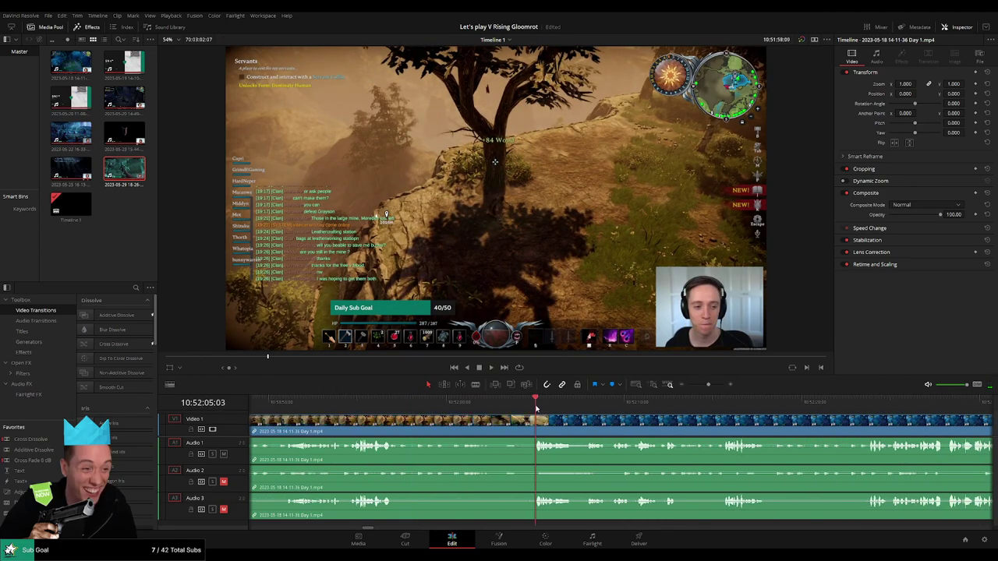
left_click_drag(535, 407, 513, 406)
Step: Split all tracks at the new cut and trim away the footage beside it
left_click(521, 427)
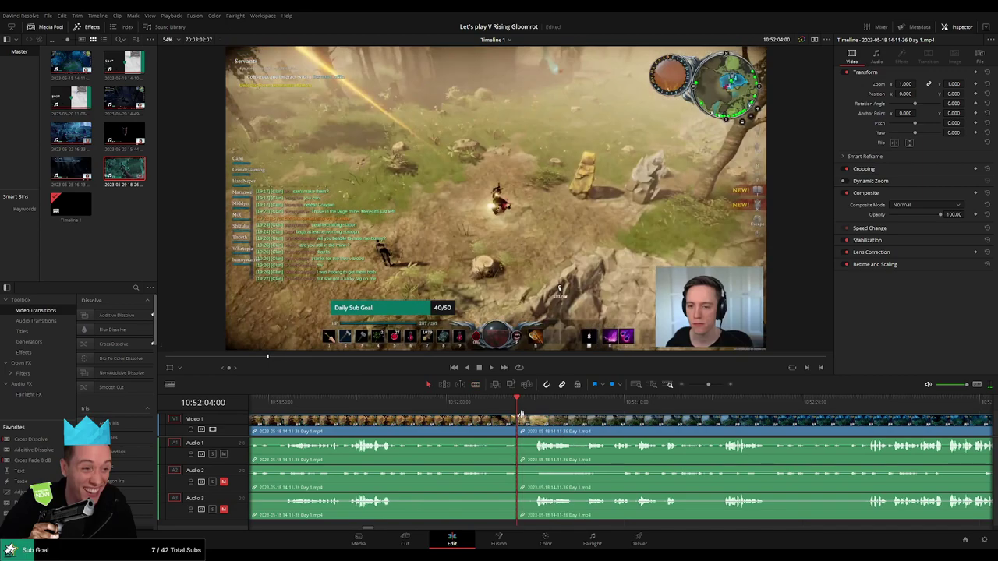
key("a")
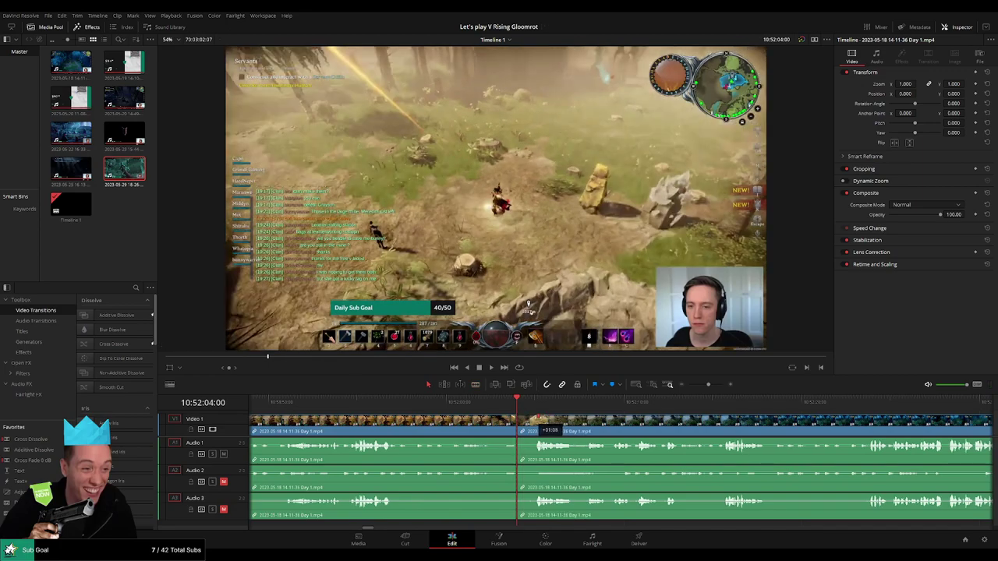
left_click_drag(535, 426, 538, 427)
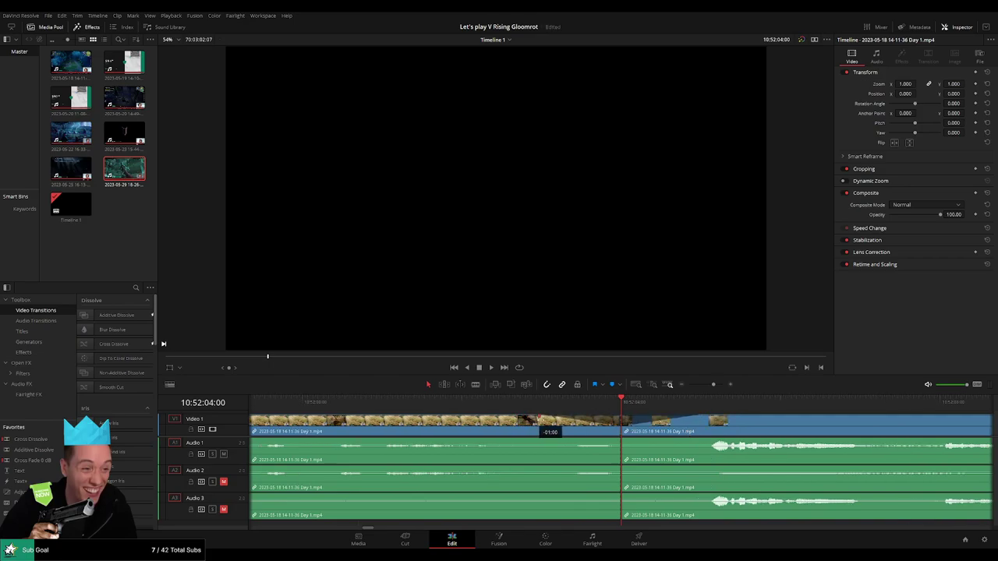
left_click_drag(546, 426, 548, 425)
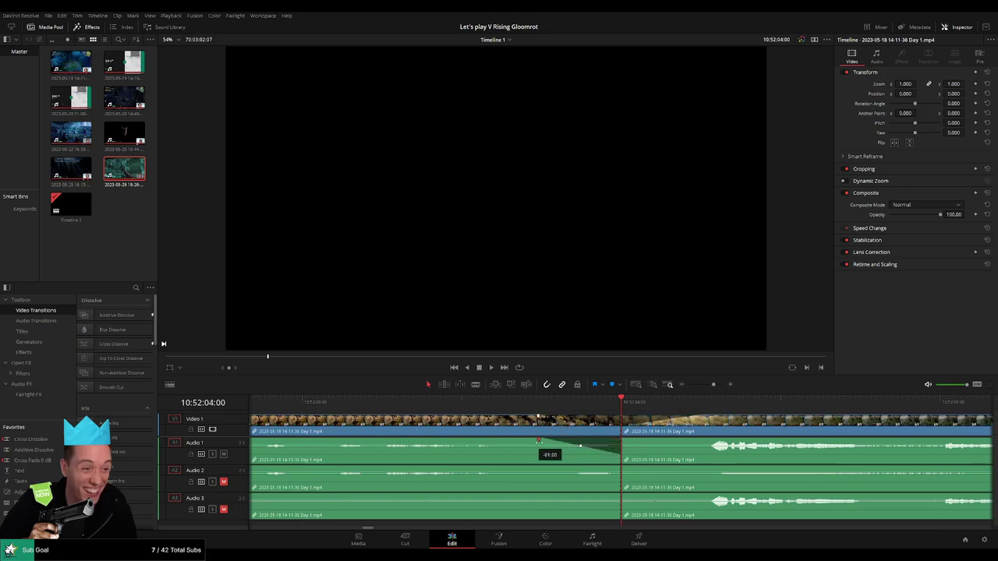
Step: Fade Audio 1, 2 and 3 out into the 10:52:04:00 cut and back in after it
left_click_drag(623, 440, 676, 442)
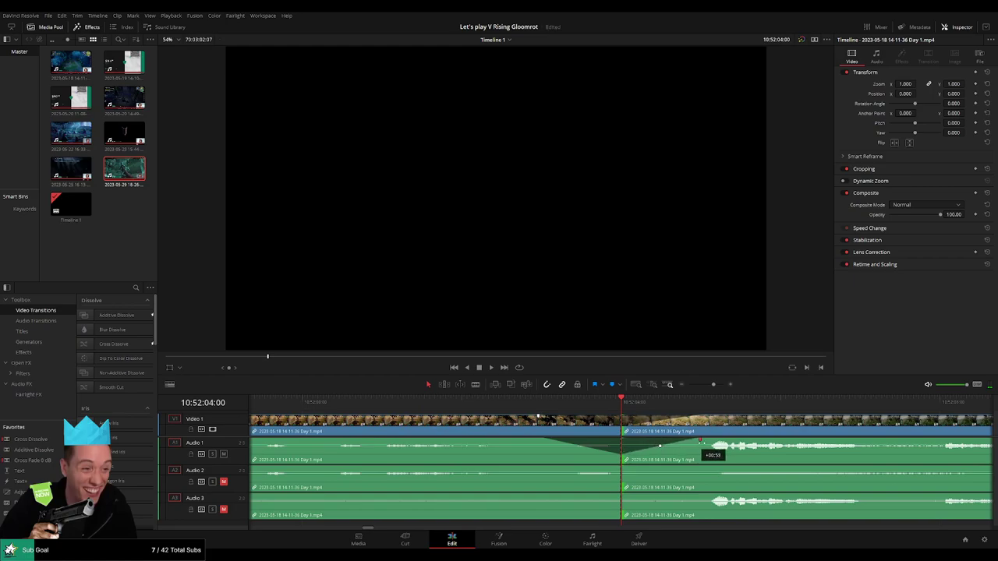
left_click_drag(600, 468, 546, 468)
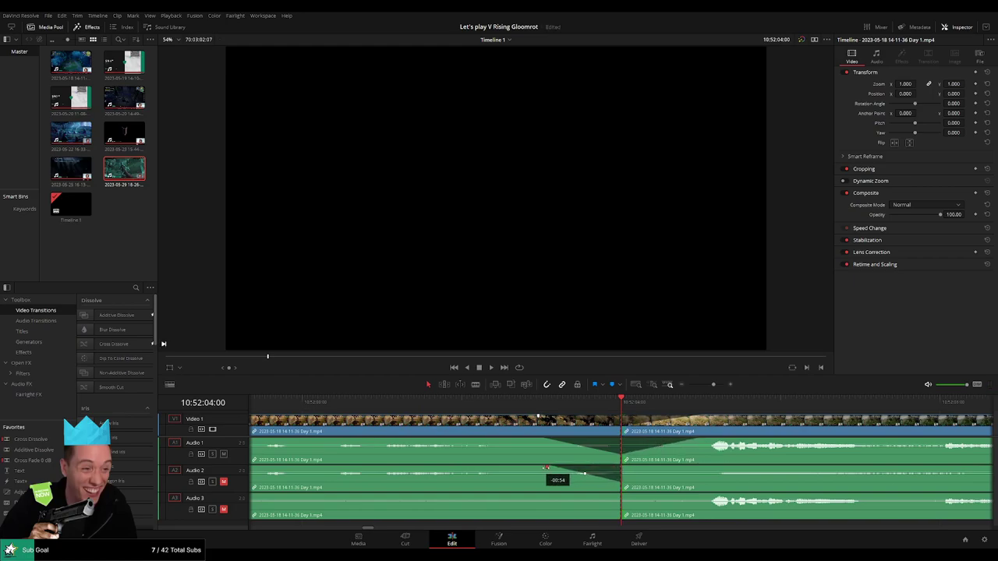
left_click_drag(630, 471, 702, 468)
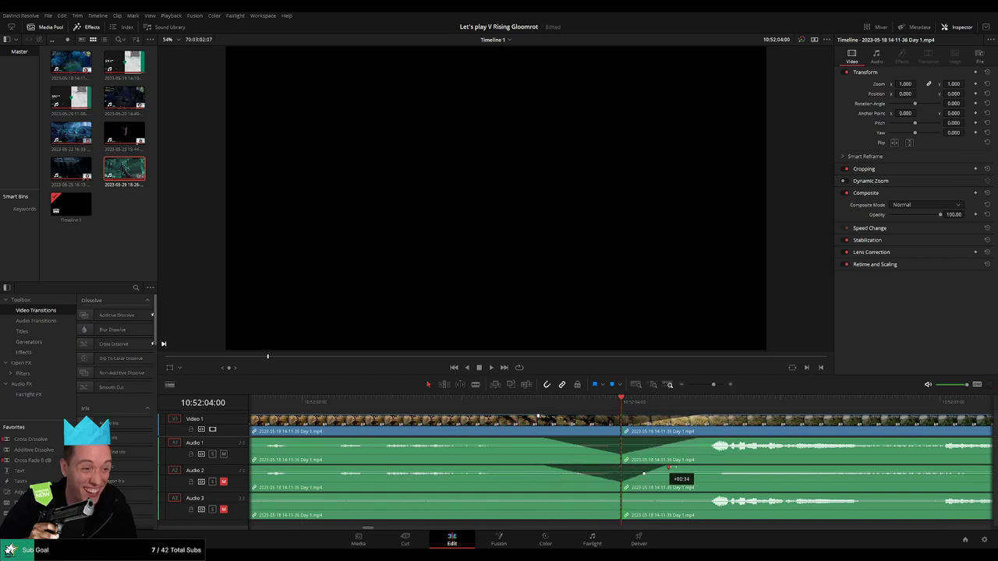
left_click_drag(619, 496, 545, 496)
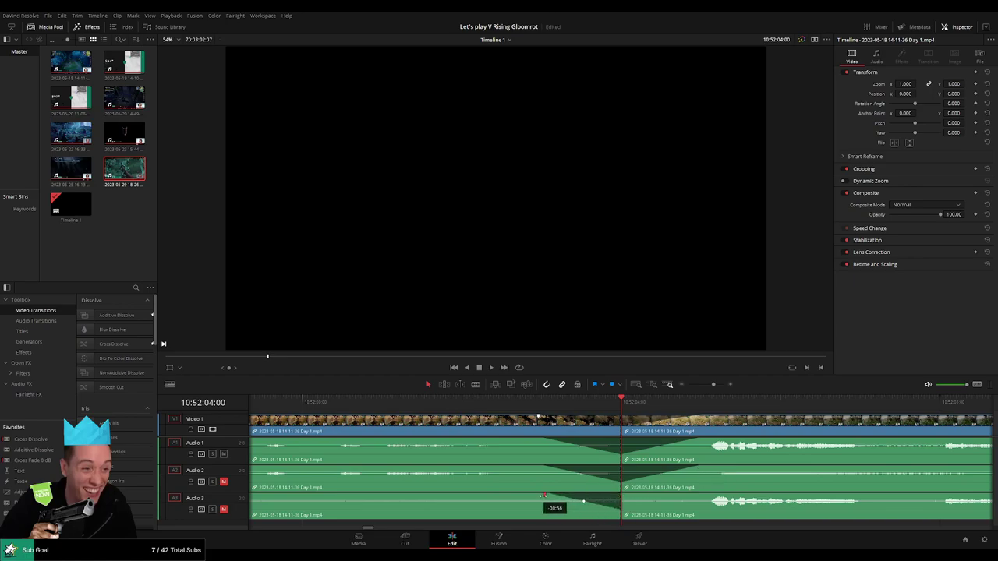
left_click_drag(626, 495, 701, 496)
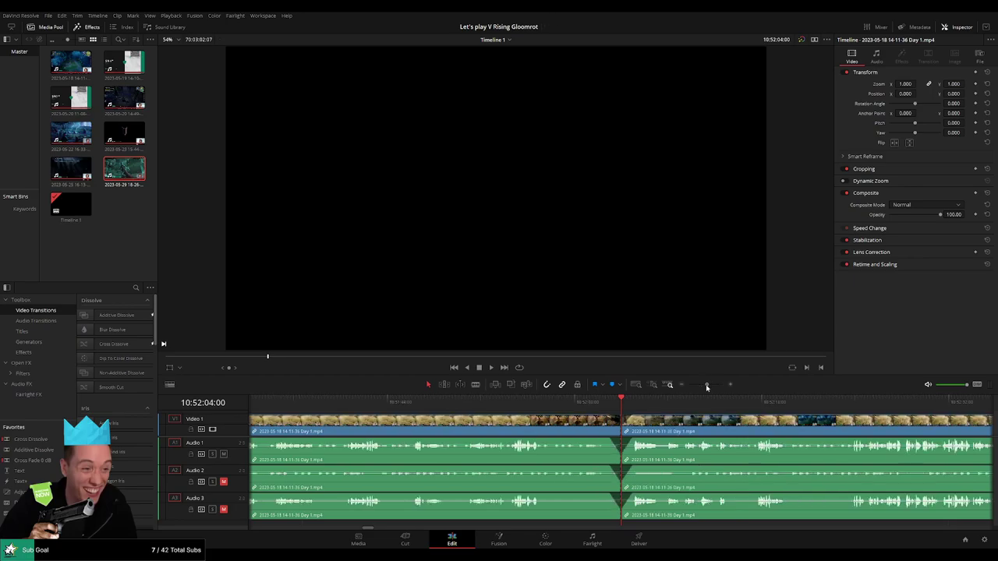
left_click_drag(711, 385, 687, 384)
Step: Play back the faded cut, then return to the start of the timeline
key("space")
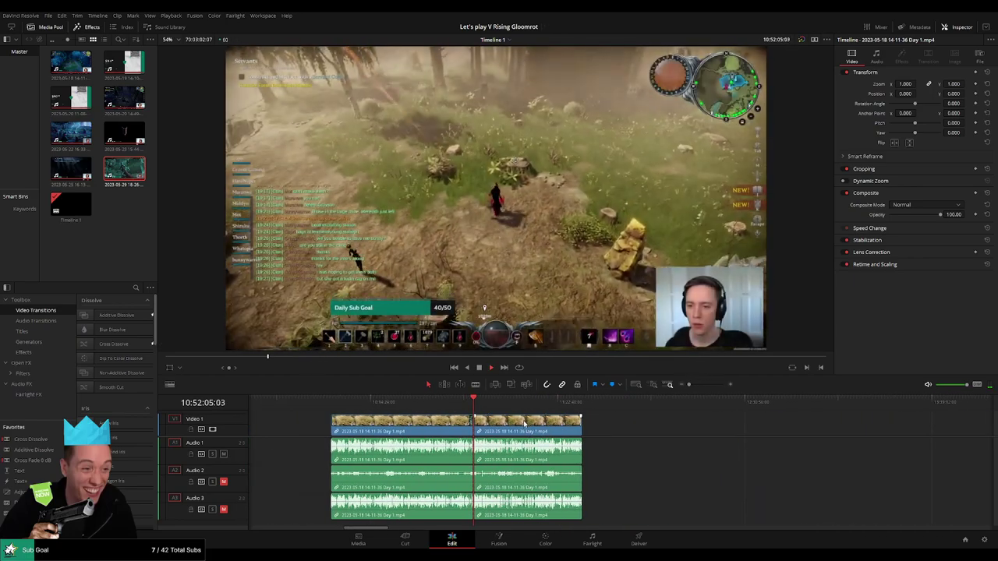
key("space")
key("Home")
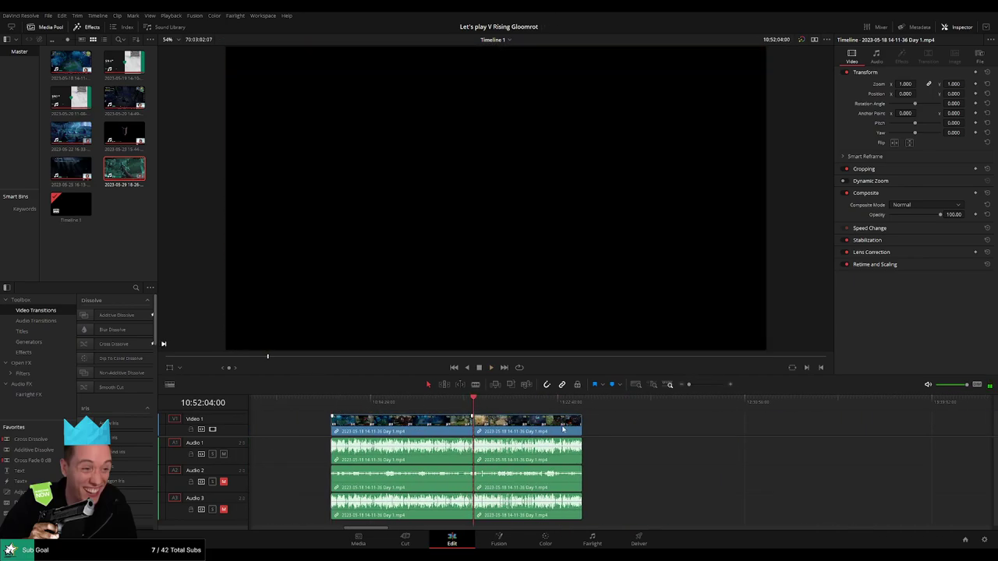
Step: Select the empty gap between the edited section and the next clip
scroll(563, 428, "right", 5)
left_click_drag(390, 425, 635, 425)
left_click(397, 425)
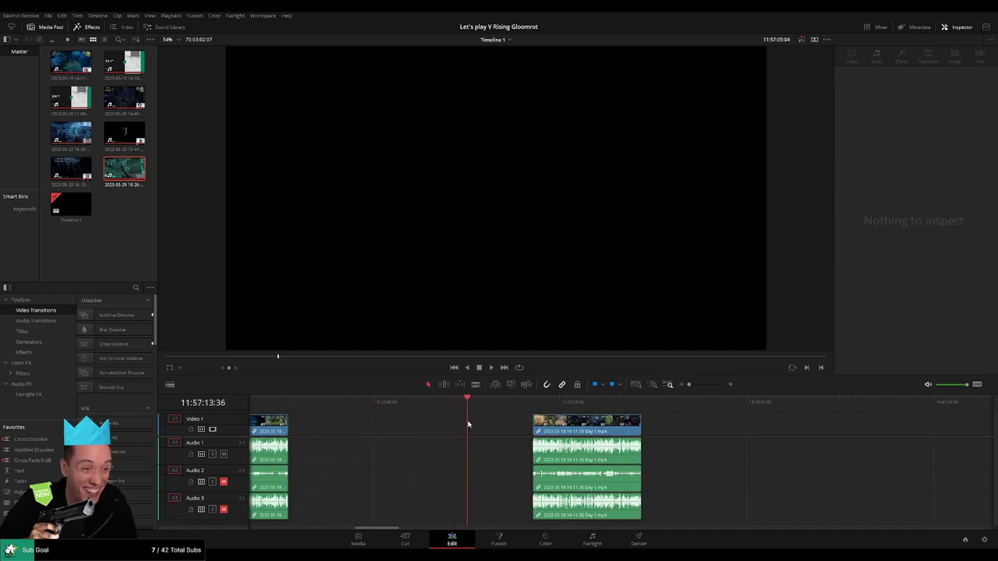
scroll(492, 431, "up", 3)
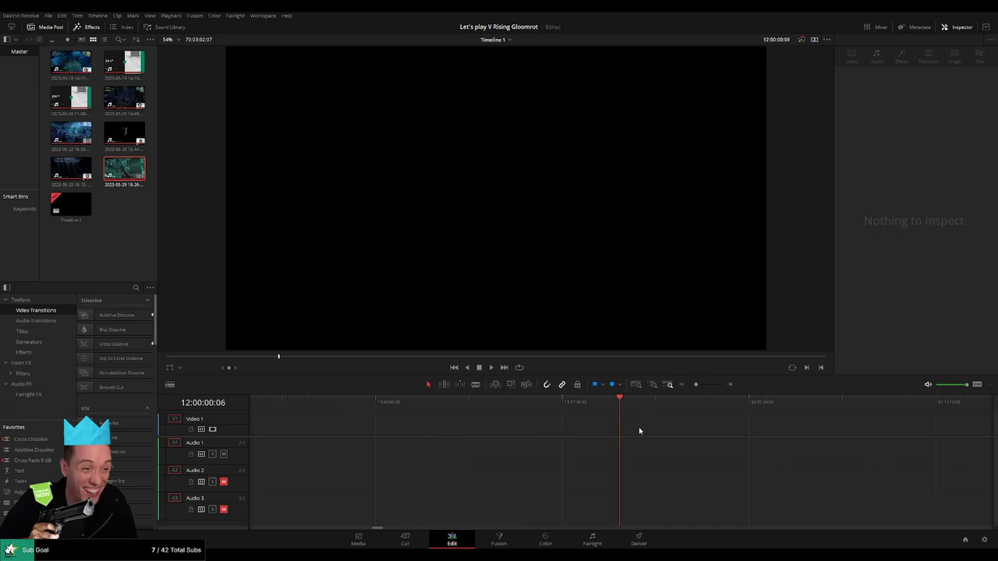
left_click_drag(696, 384, 688, 385)
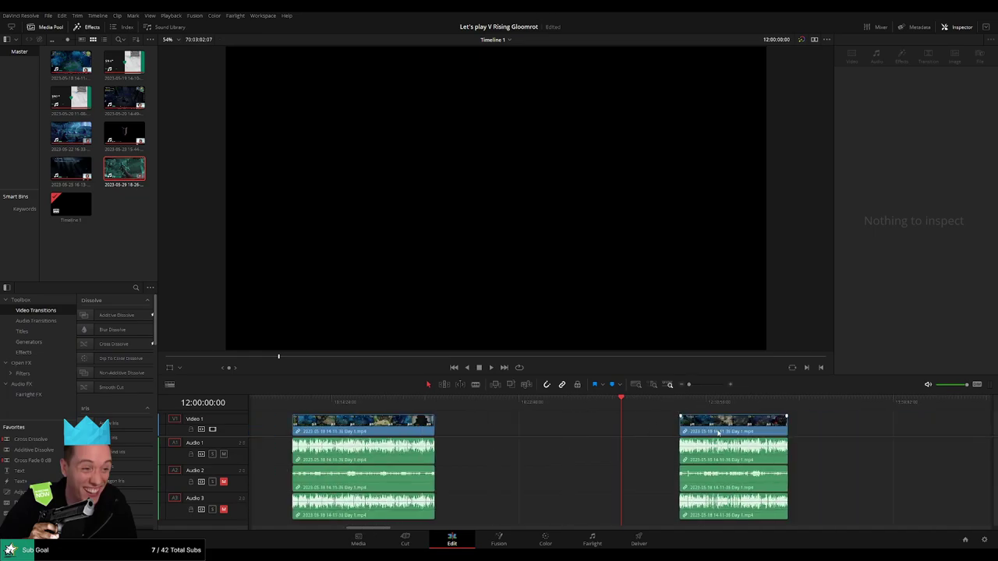
Step: Locate the exact end of the Day 1 footage, undoing an early clip drag
left_click_drag(735, 433, 679, 433)
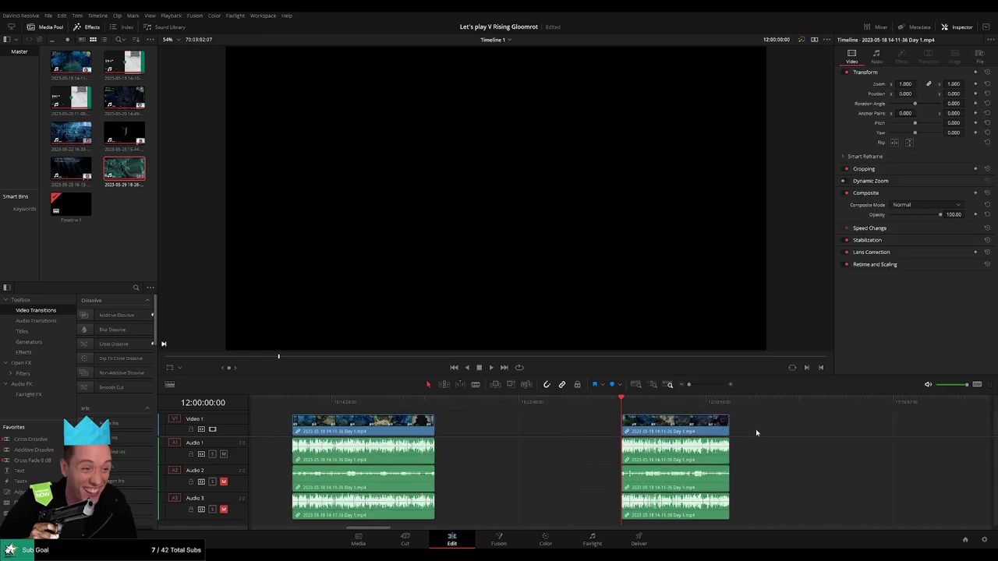
key("ctrl+z")
key("space")
left_click_drag(369, 411, 459, 410)
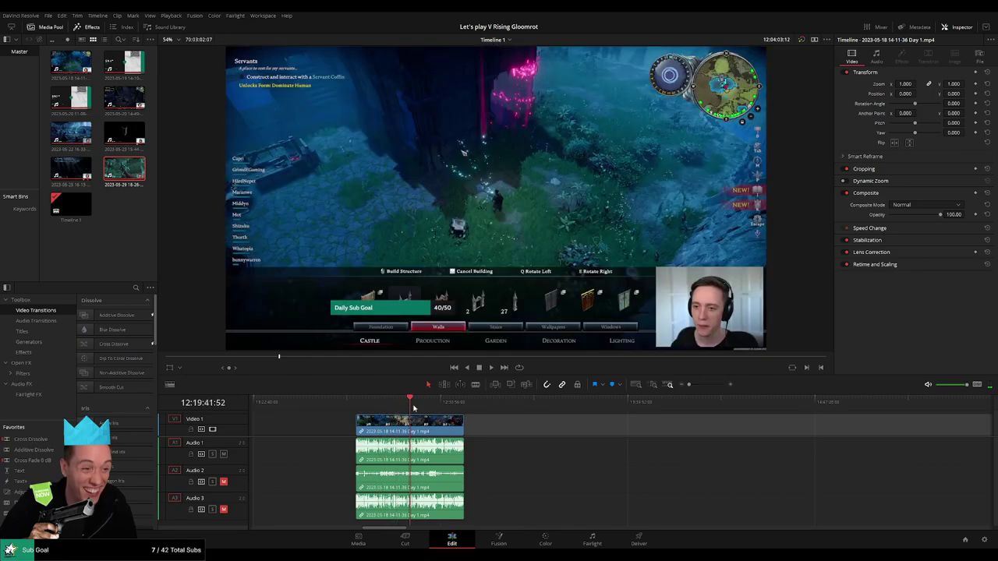
left_click_drag(690, 389, 706, 390)
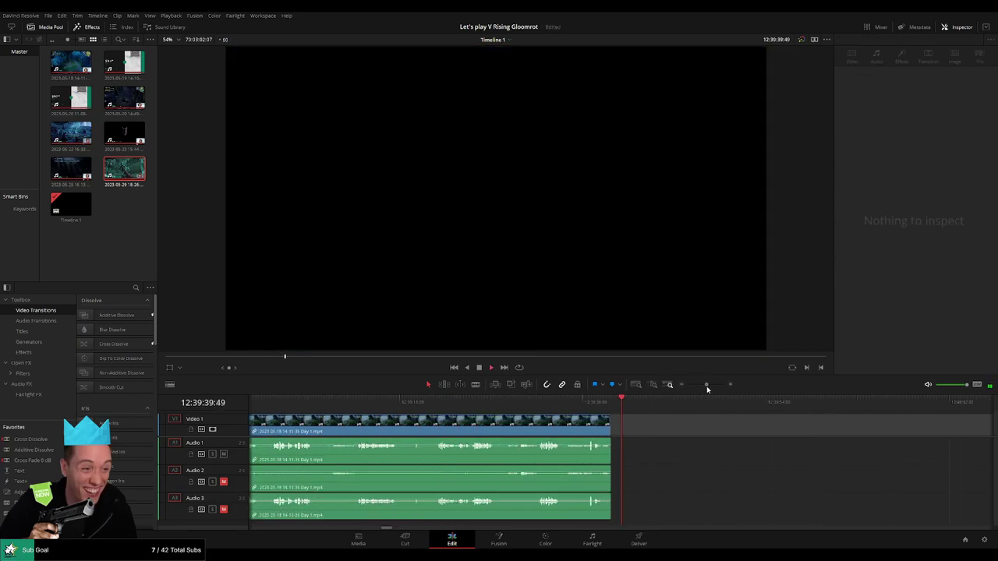
left_click(582, 403)
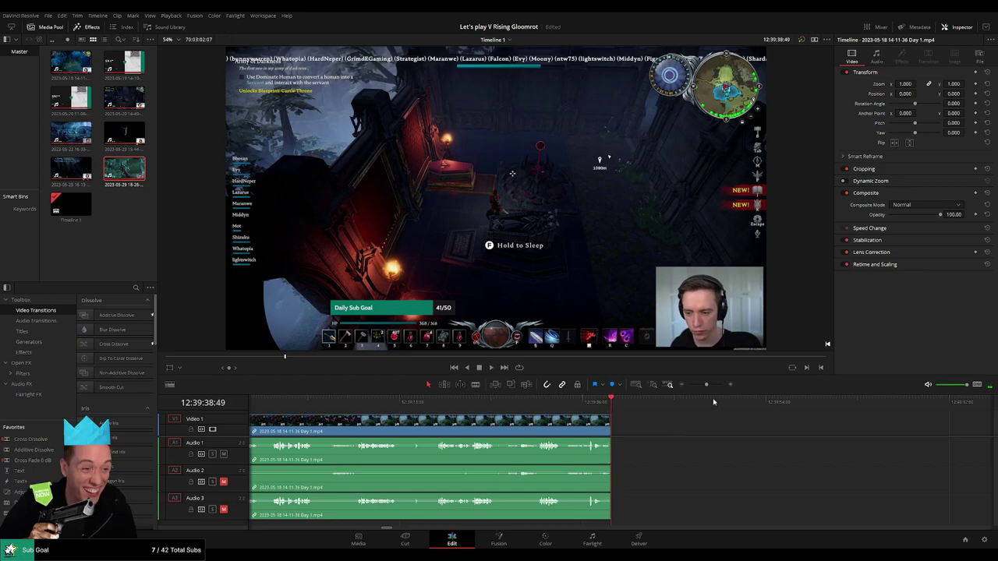
left_click_drag(706, 384, 688, 384)
Step: Pull the Day 2 clip left so it starts right where Day 1 ends
scroll(421, 425, "right", 10)
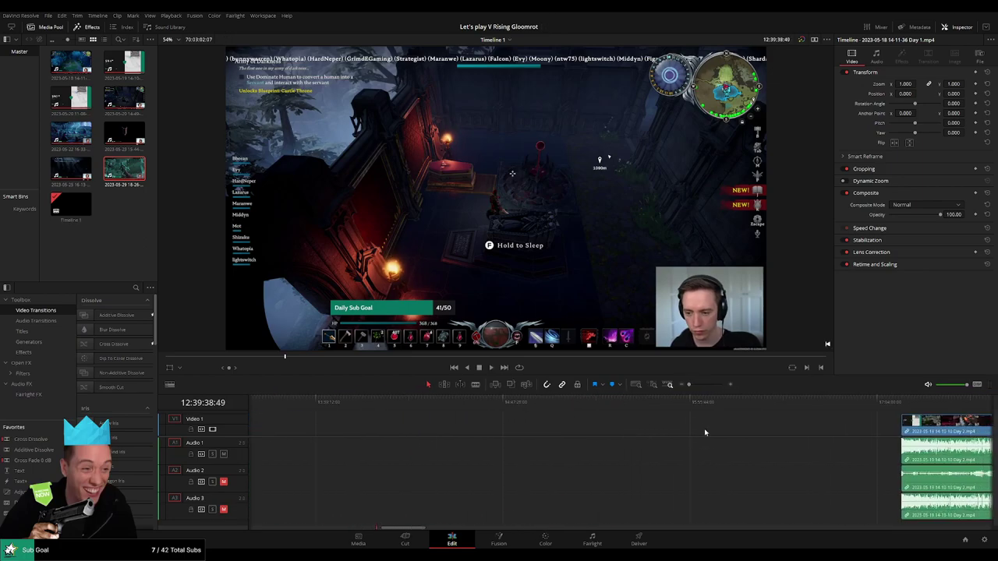
scroll(355, 428, "left", 5)
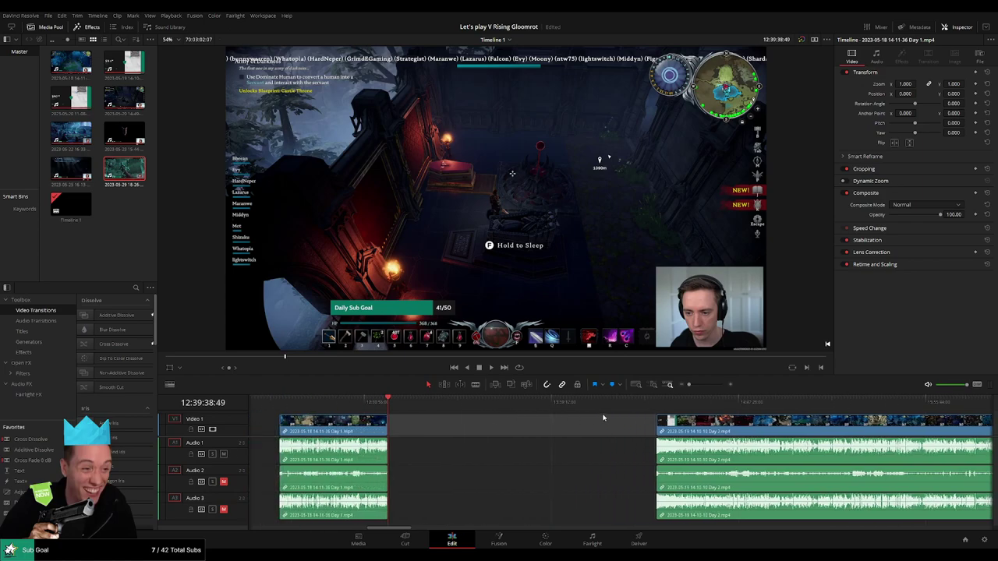
left_click_drag(771, 427, 503, 431)
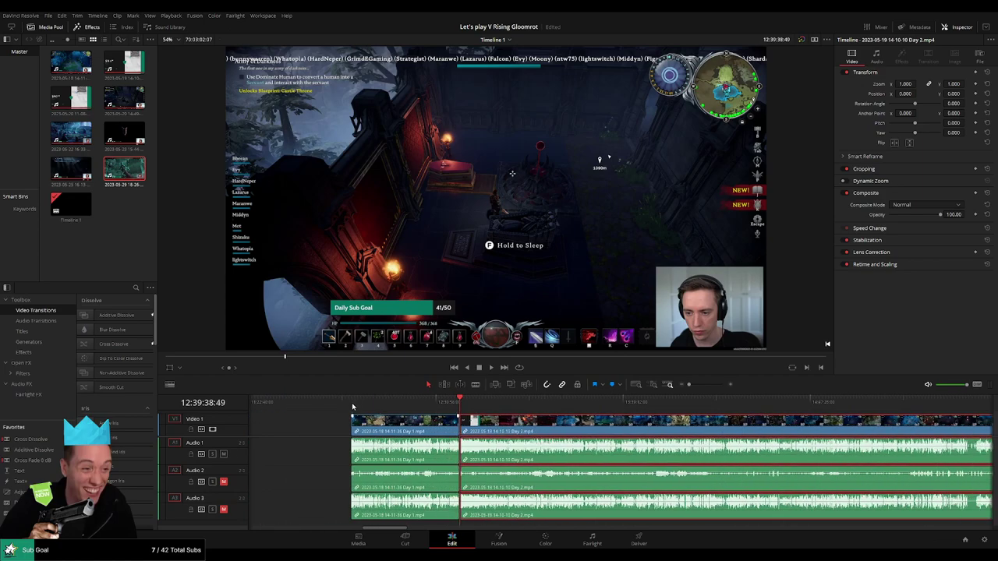
key("Right")
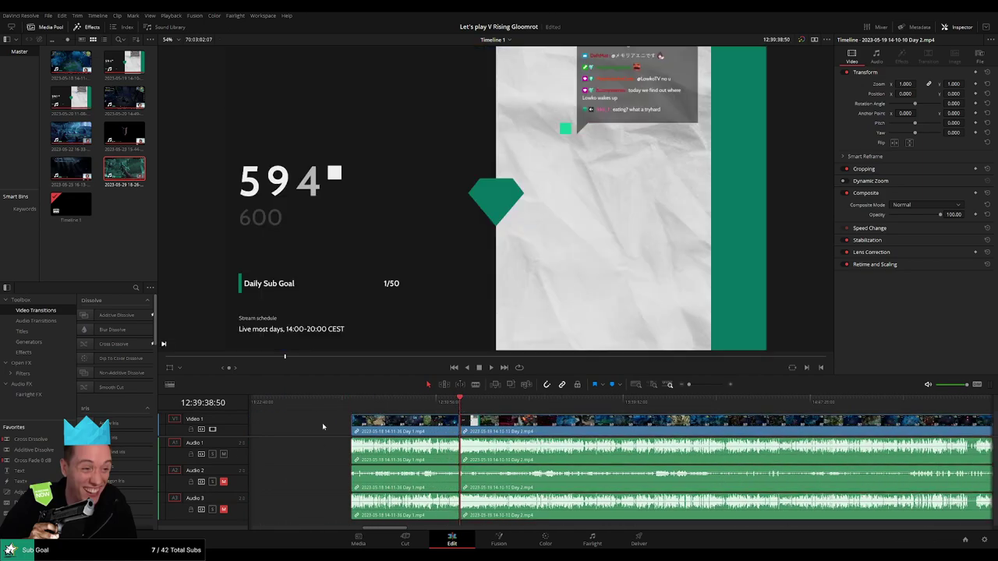
left_click_drag(689, 385, 712, 385)
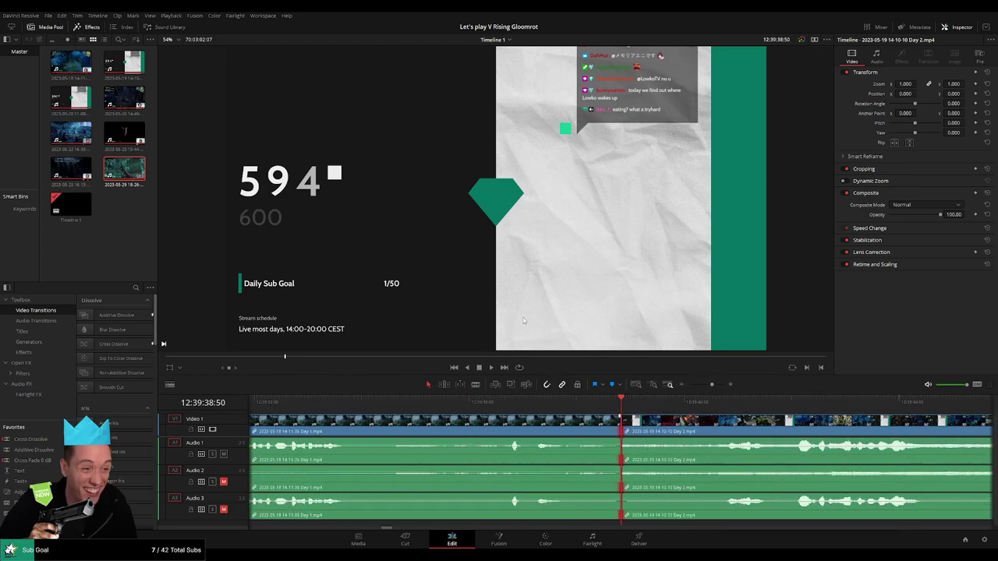
Step: Slide the Day 2 clip slightly left over Day 1's end and play across the join
left_click_drag(641, 421, 616, 421)
key("space")
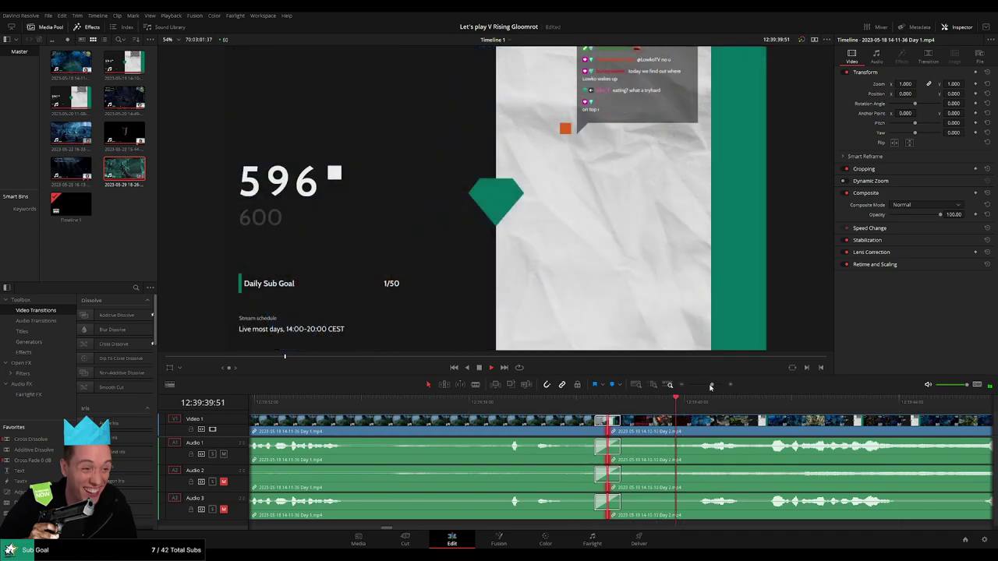
left_click_drag(711, 385, 691, 386)
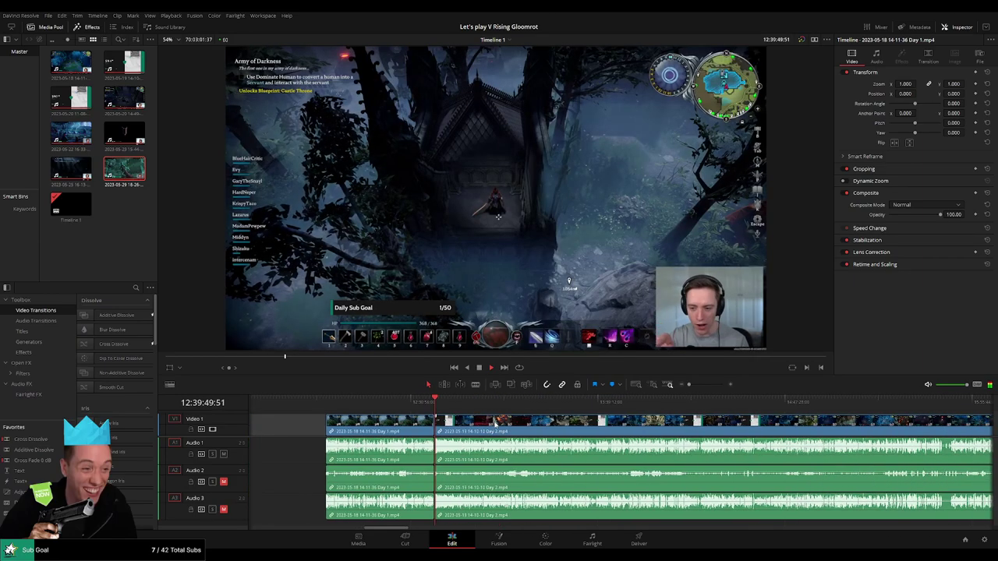
left_click_drag(445, 403, 468, 403)
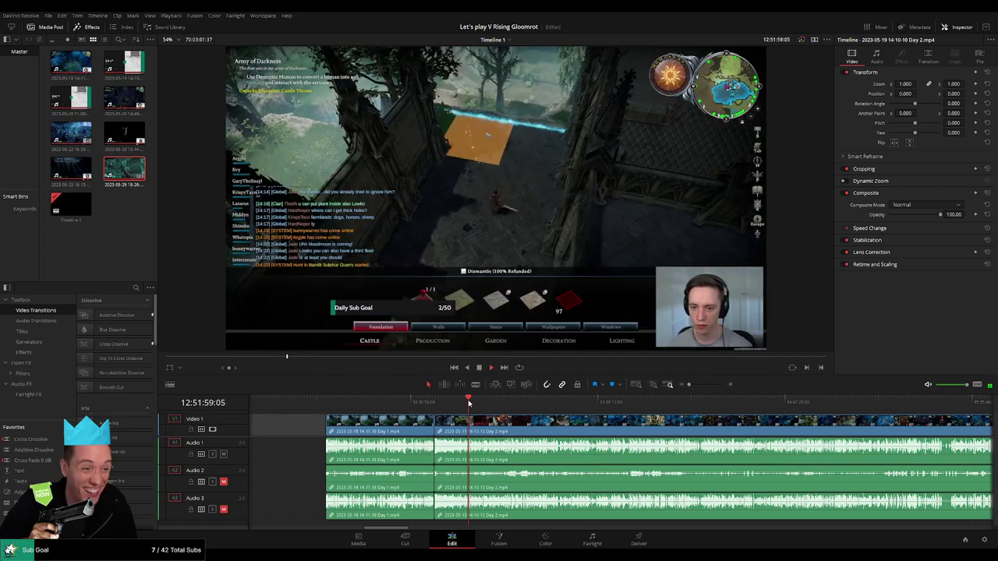
scroll(696, 404, "up", 3)
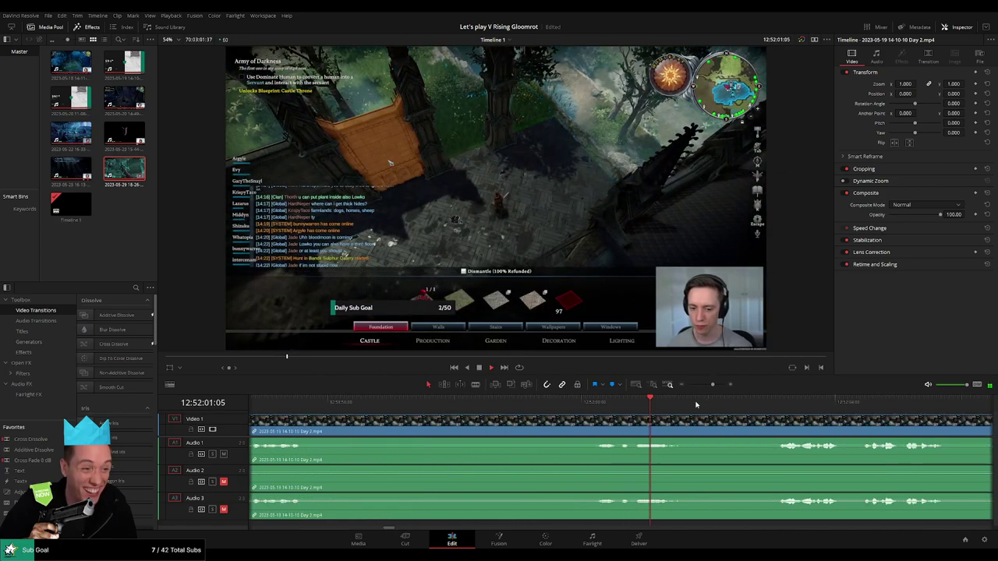
key("space")
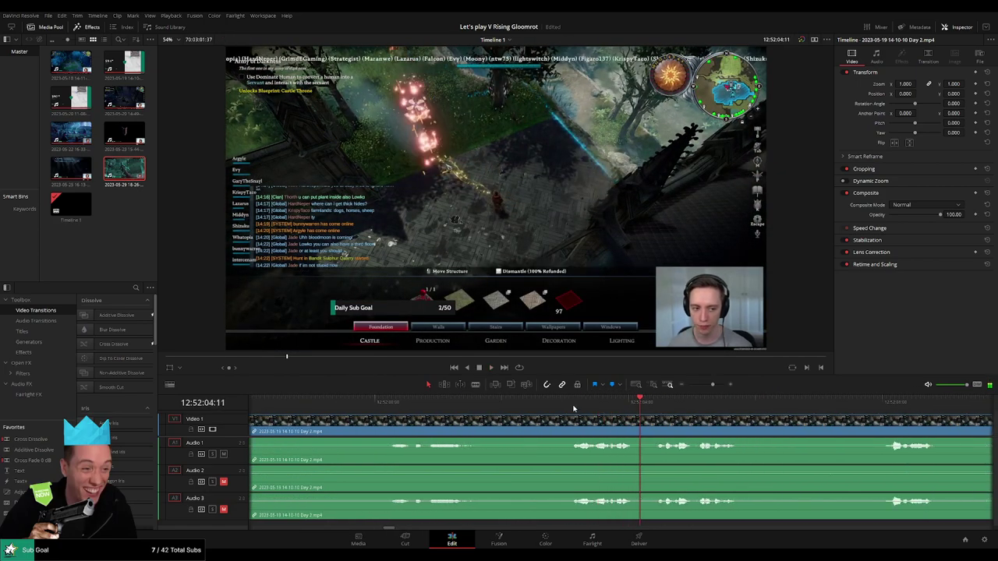
Step: Add fade-outs and fade-ins on Audio 1–3 at the 12:52:02 cut, then preview it
mouse_move(573, 406)
left_mouse_down()
mouse_move(503, 413)
mouse_move(571, 434)
mouse_move(421, 430)
left_mouse_up()
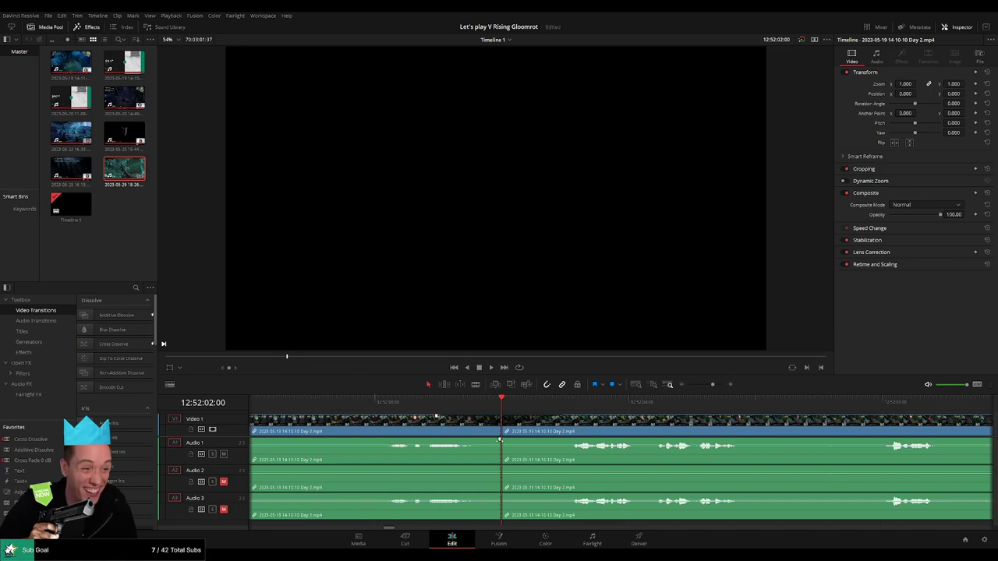
left_click_drag(499, 440, 439, 441)
left_click_drag(505, 440, 553, 441)
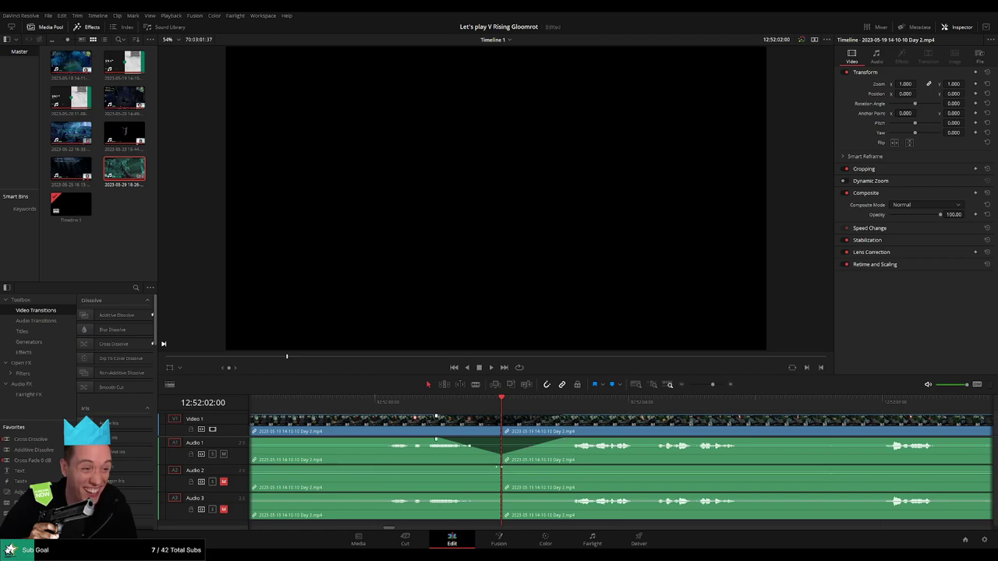
left_click_drag(499, 467, 441, 470)
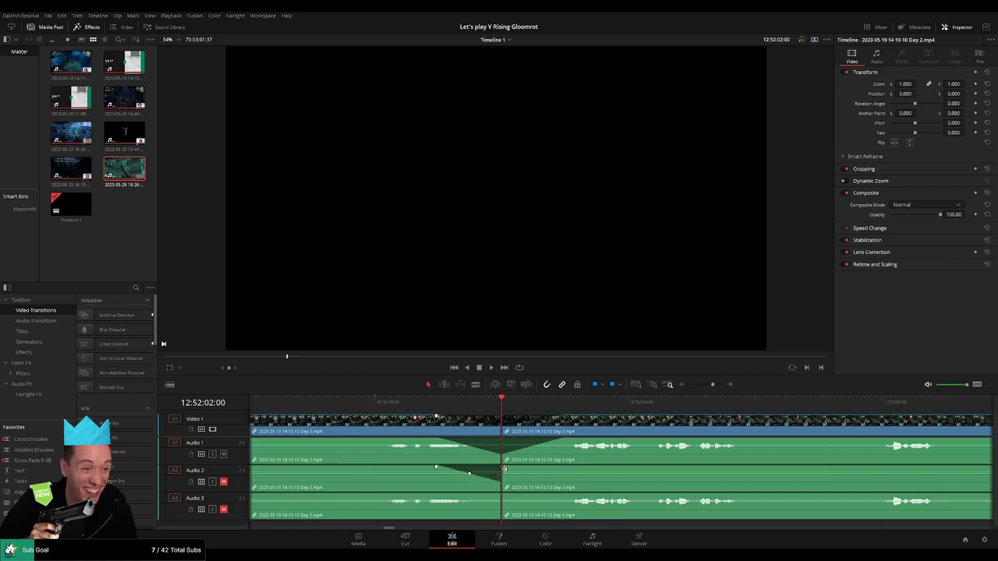
left_click_drag(505, 469, 555, 469)
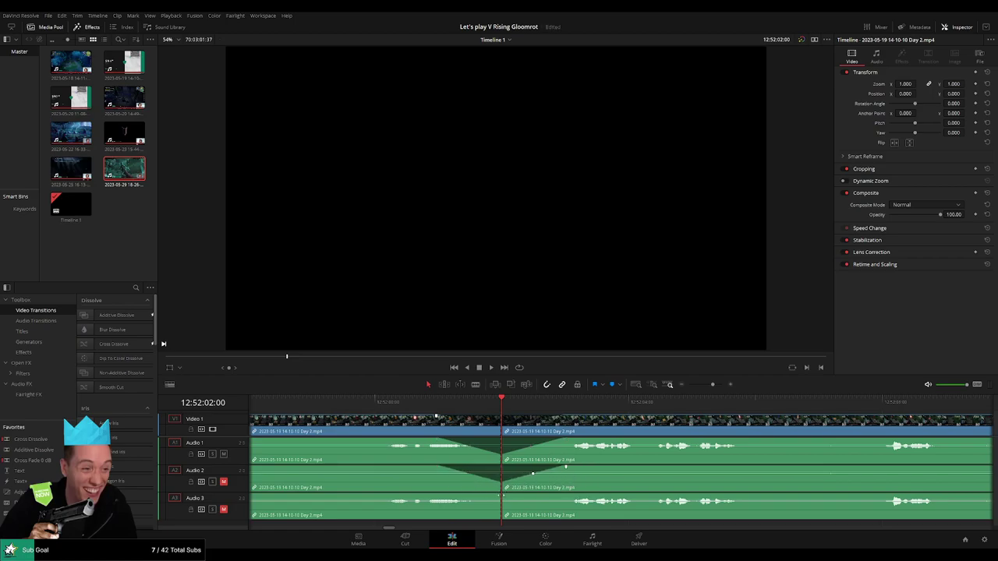
left_click_drag(486, 496, 442, 496)
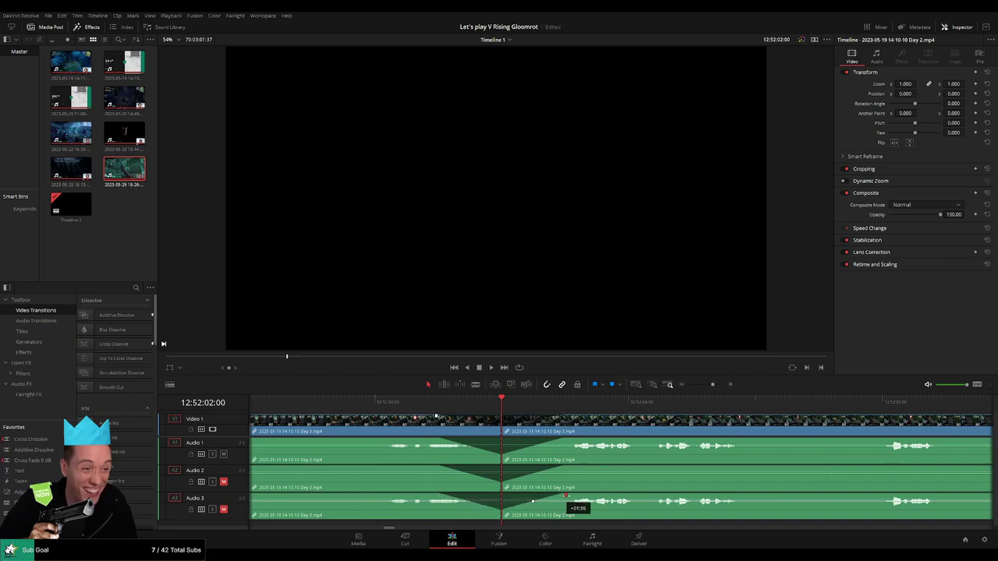
key("space")
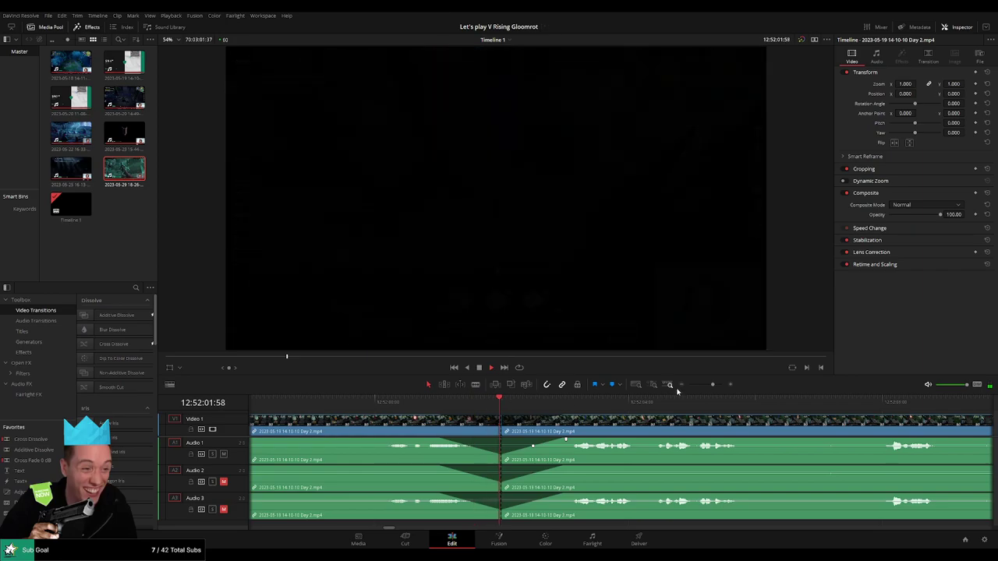
Step: Drag the Day 2 section further right along the timeline
key("space")
left_click_drag(712, 387, 689, 385)
scroll(515, 421, "right", 4)
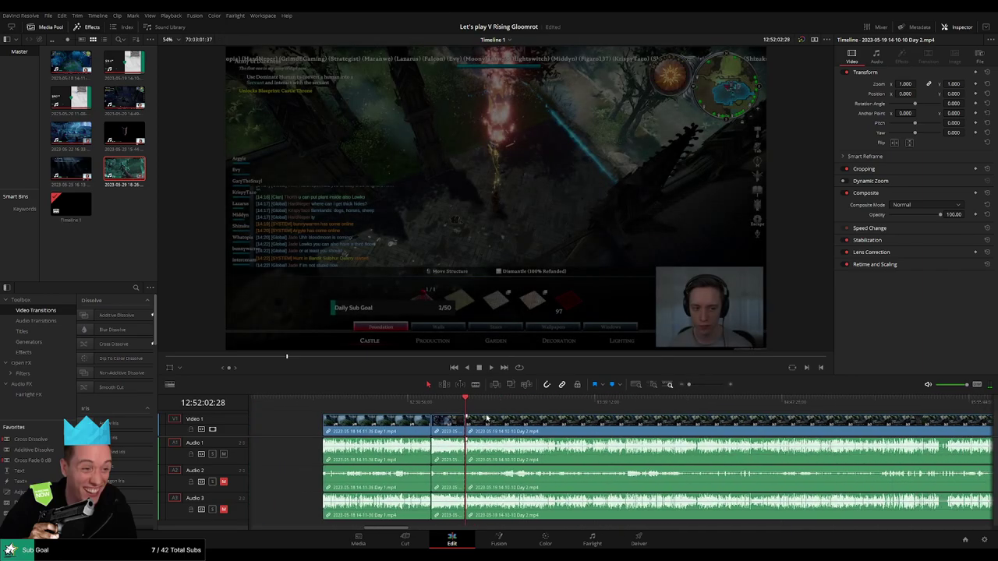
key("Home")
left_click(467, 414)
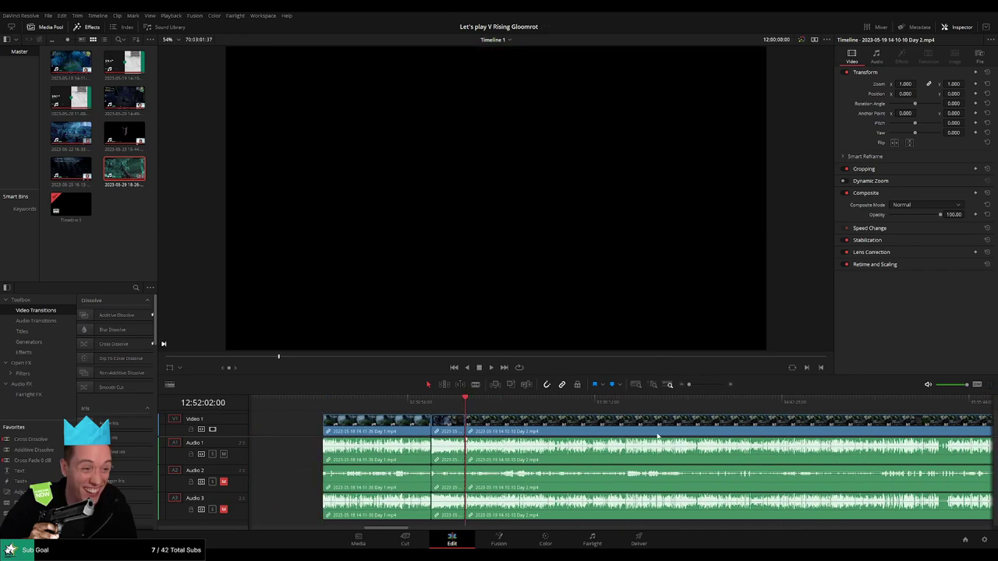
scroll(460, 421, "right", 5)
scroll(442, 424, "right", 8)
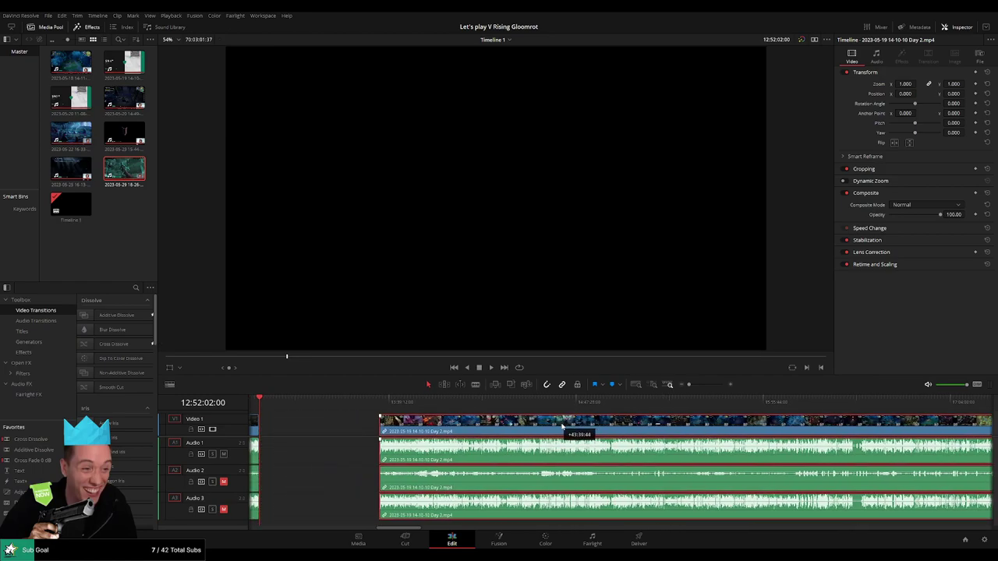
scroll(453, 422, "left", 5)
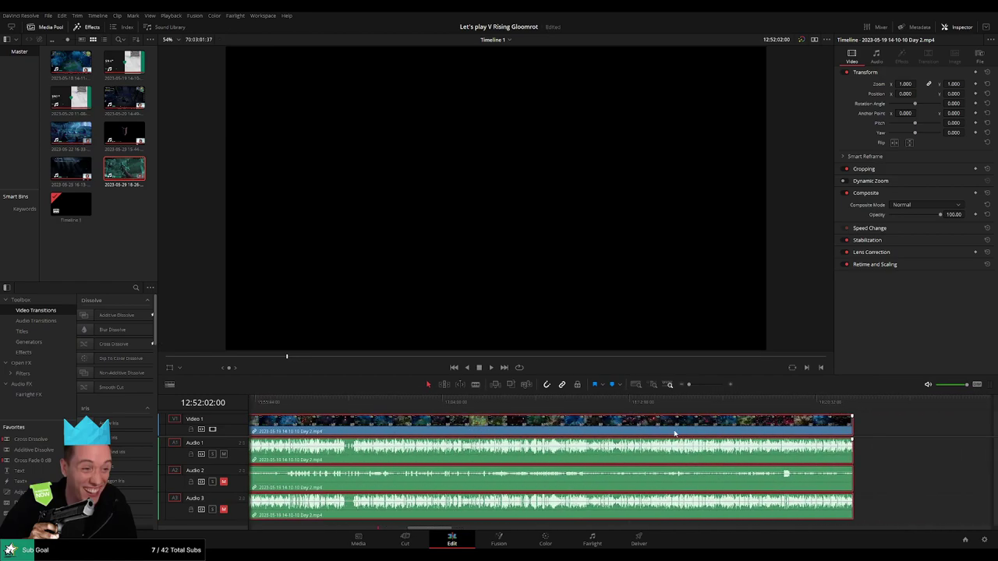
left_click_drag(402, 422, 609, 425)
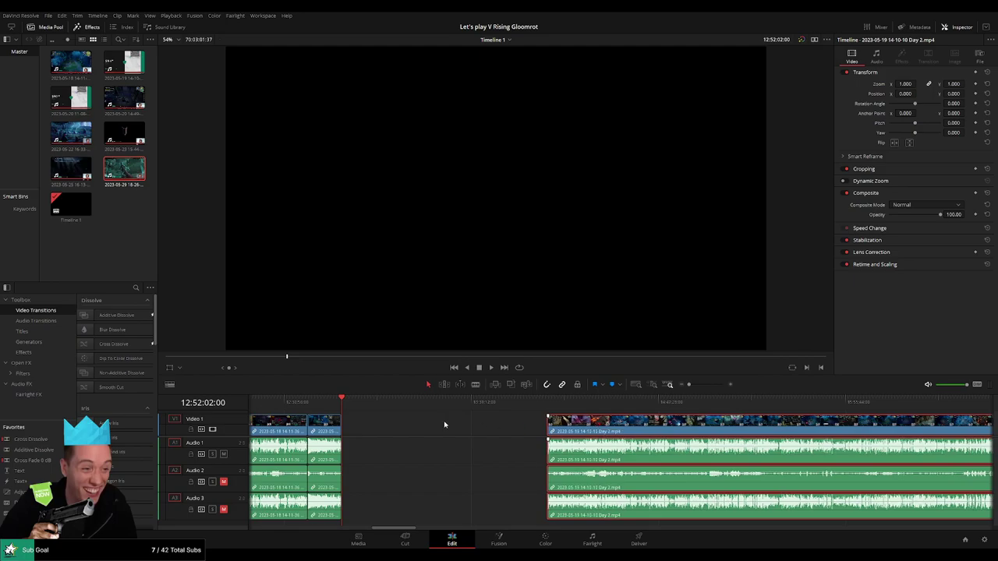
left_click(421, 424)
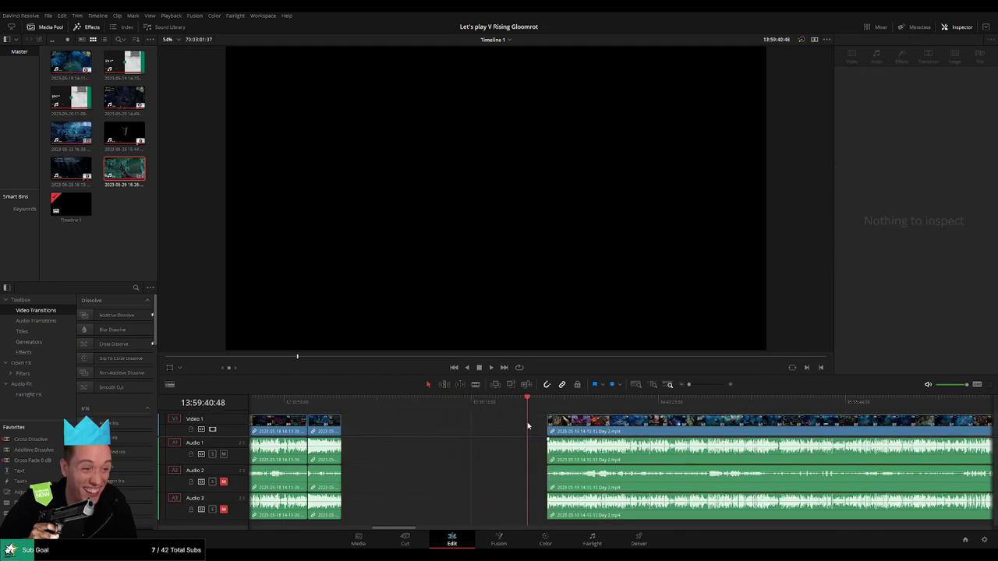
Step: Snap the Day 2 clip start to the playhead at 14:00:00:00 and play it
scroll(562, 422, "left", 10)
left_click(615, 404)
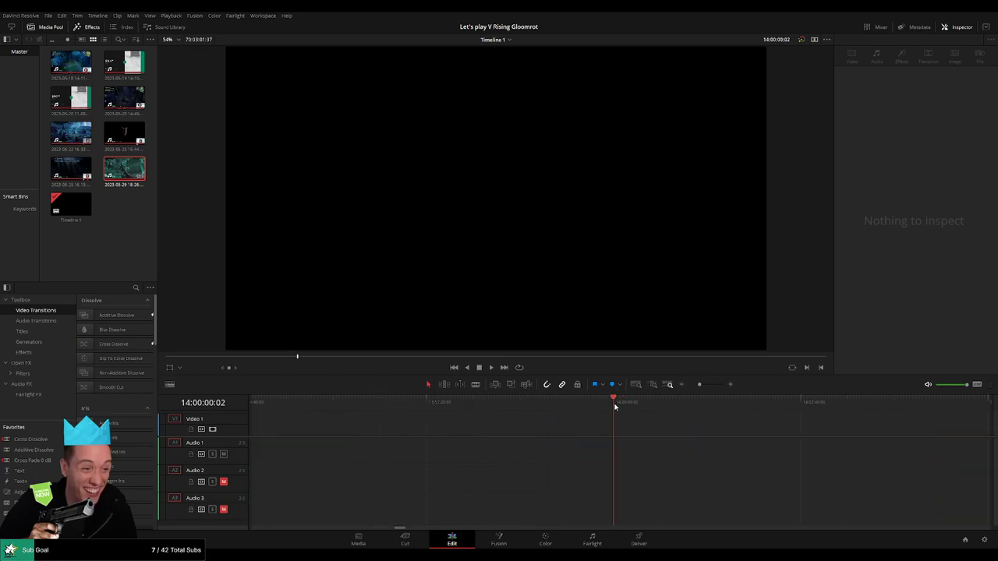
left_click_drag(698, 387, 688, 386)
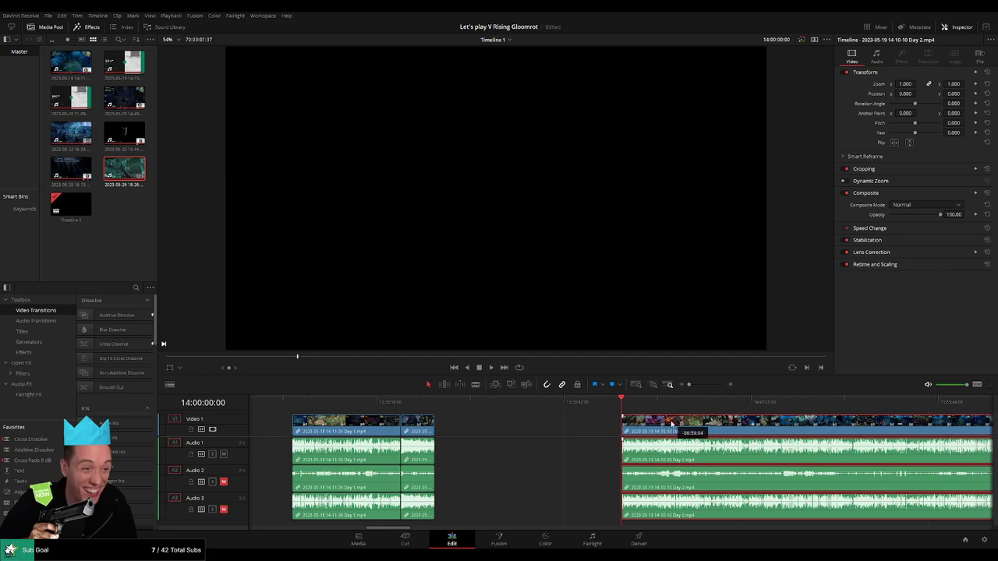
left_click_drag(690, 425, 672, 425)
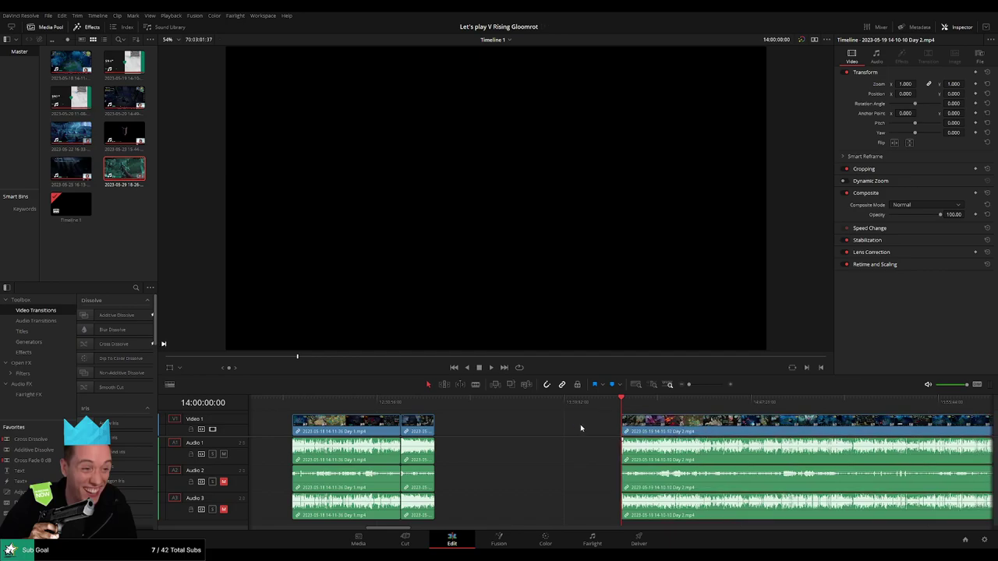
key("space")
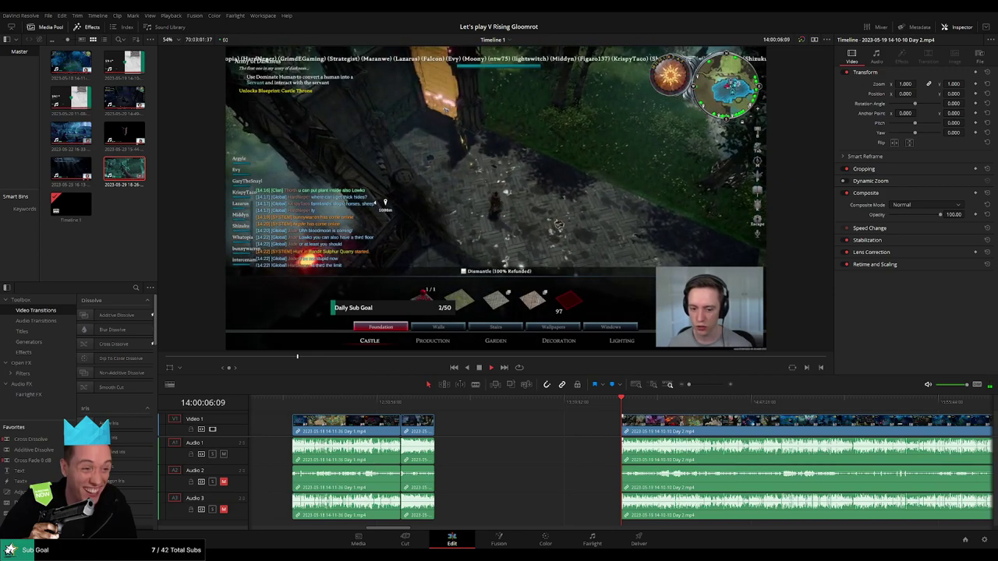
Step: Scrub through the Day 2 footage to find the castle-building section
scroll(339, 425, "right", 3)
scroll(339, 425, "right", 2)
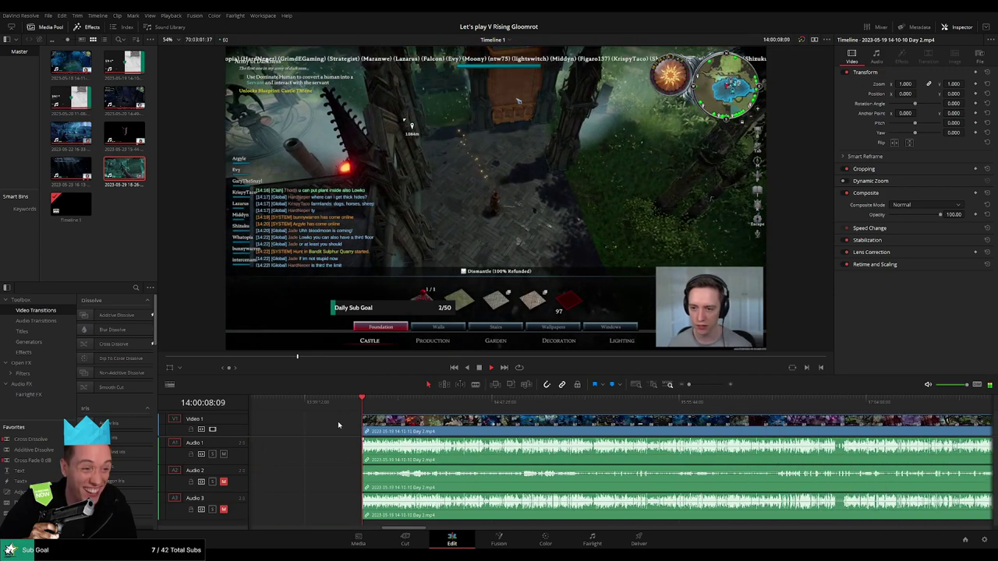
scroll(339, 421, "right", 1)
scroll(316, 414, "right", 1)
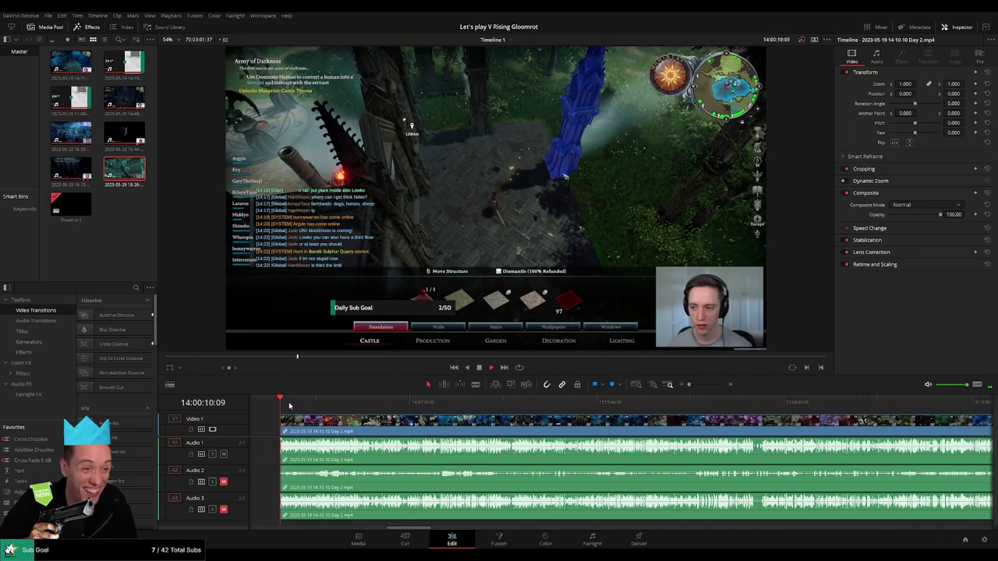
left_click_drag(289, 405, 423, 411)
scroll(649, 431, "up", 3)
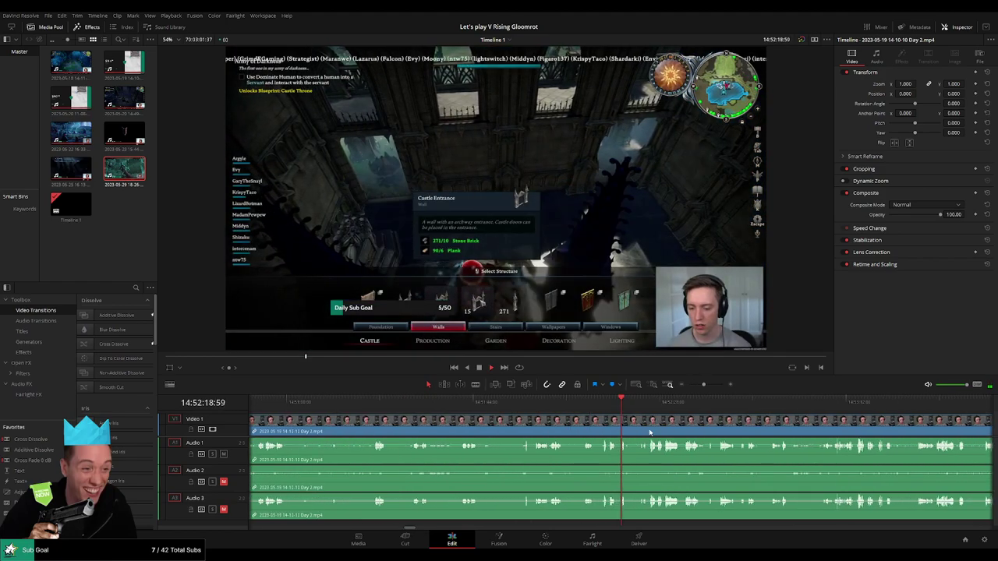
left_click(528, 404)
scroll(681, 439, "down", 1)
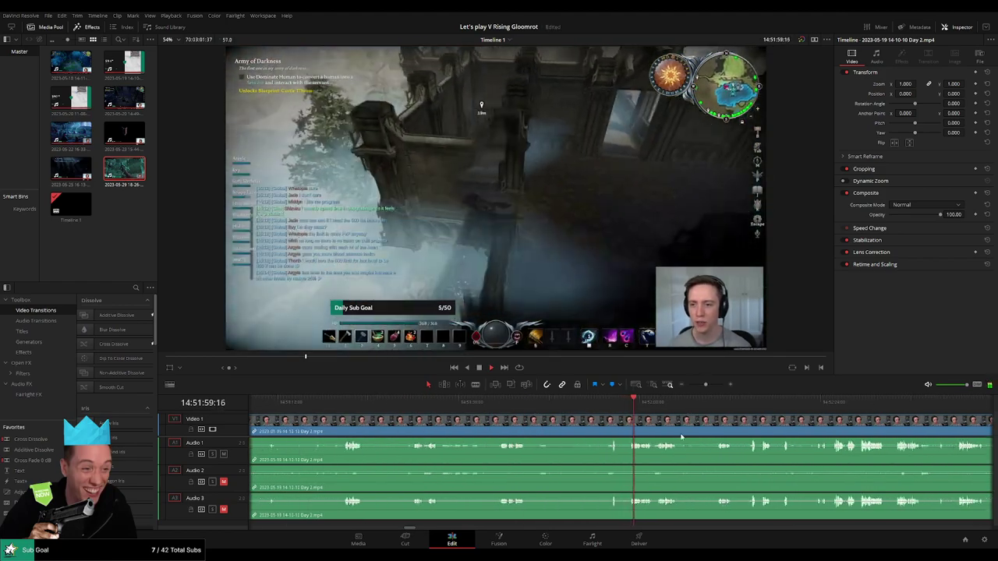
left_click_drag(435, 403, 655, 406)
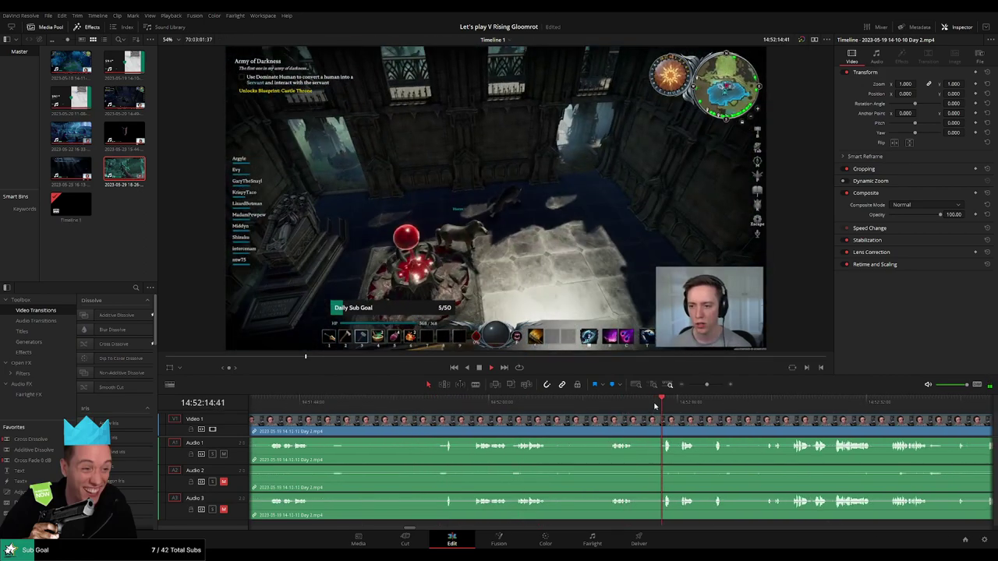
scroll(655, 405, "up", 1)
left_click_drag(655, 406, 476, 404)
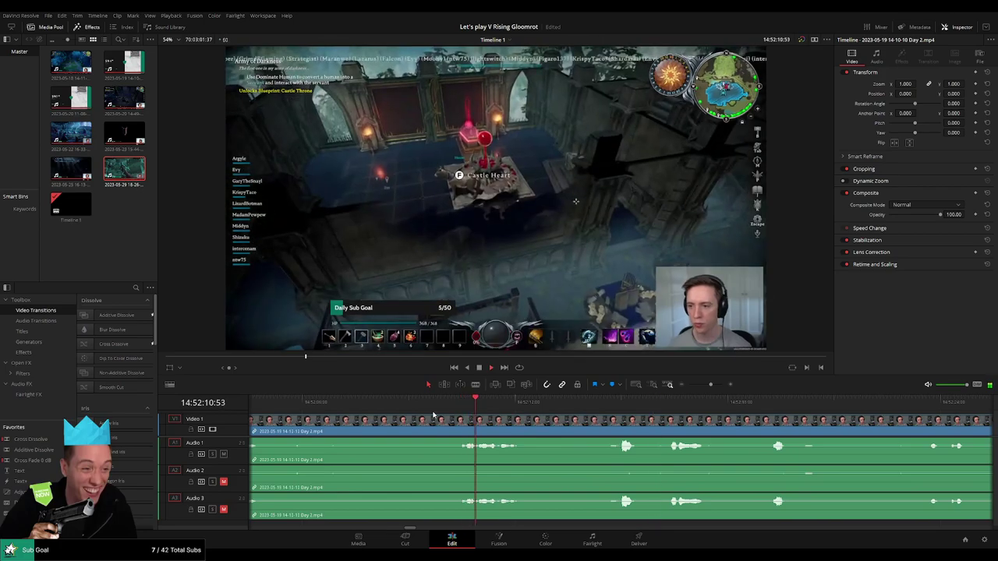
Step: Split the video and all three audio tracks at 14:52:09:30
scroll(433, 416, "left", 2)
left_click(528, 406)
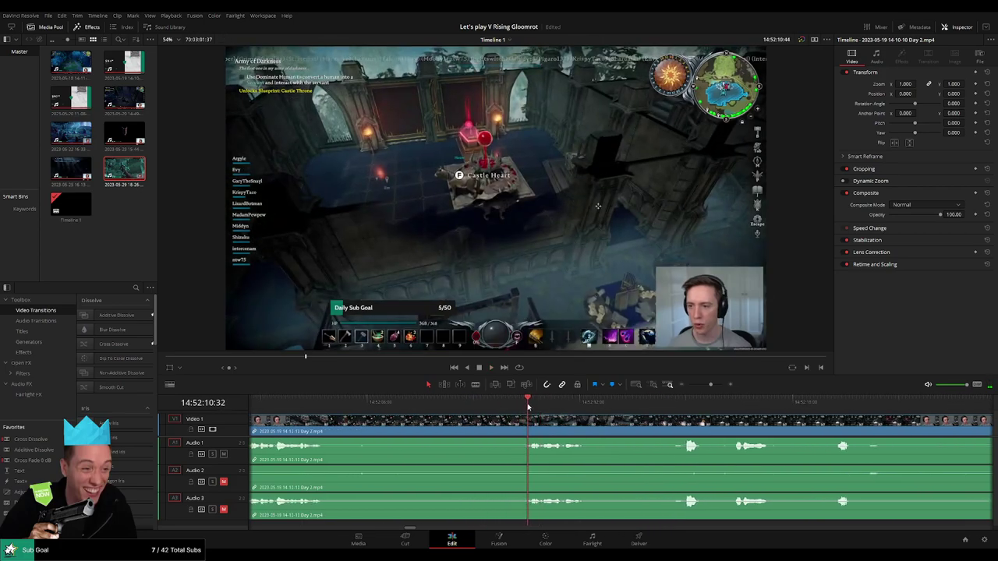
left_click_drag(528, 406, 492, 407)
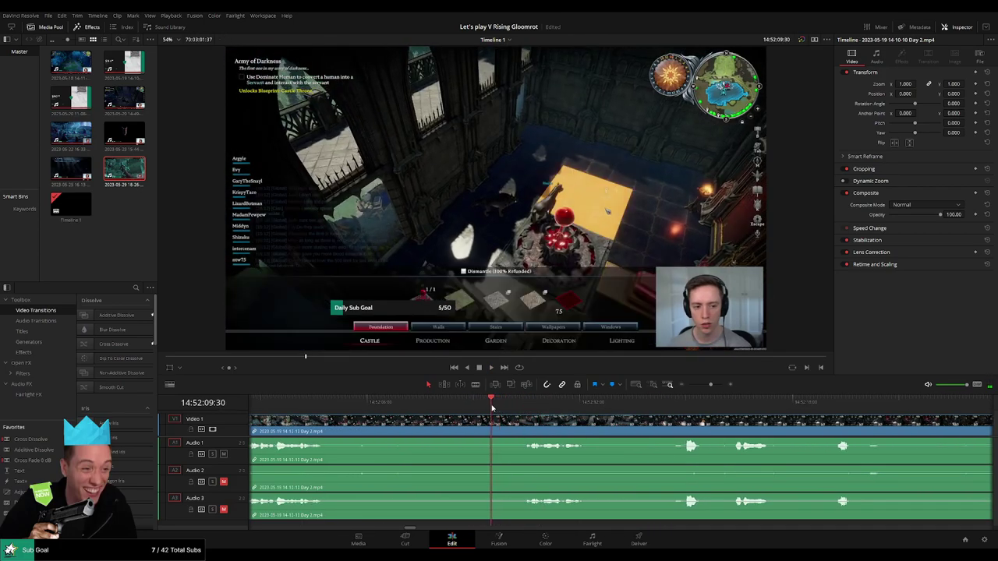
left_click(496, 425)
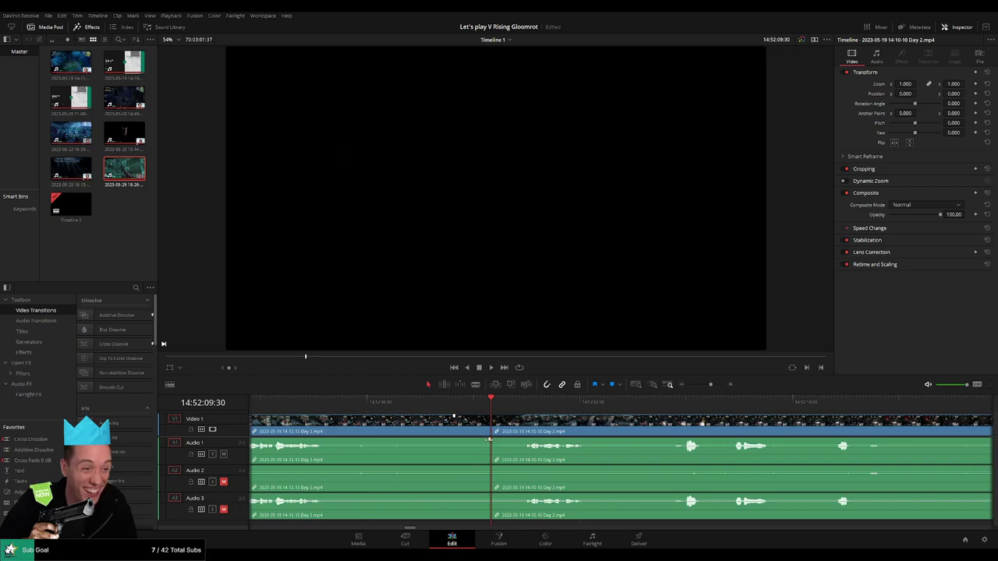
Step: Add an Audio 1 fade and lengthen the Audio 3 fade-out at the 14:52:09:30 cut
mouse_move(489, 441)
left_mouse_down()
mouse_move(457, 441)
mouse_move(530, 441)
left_mouse_up()
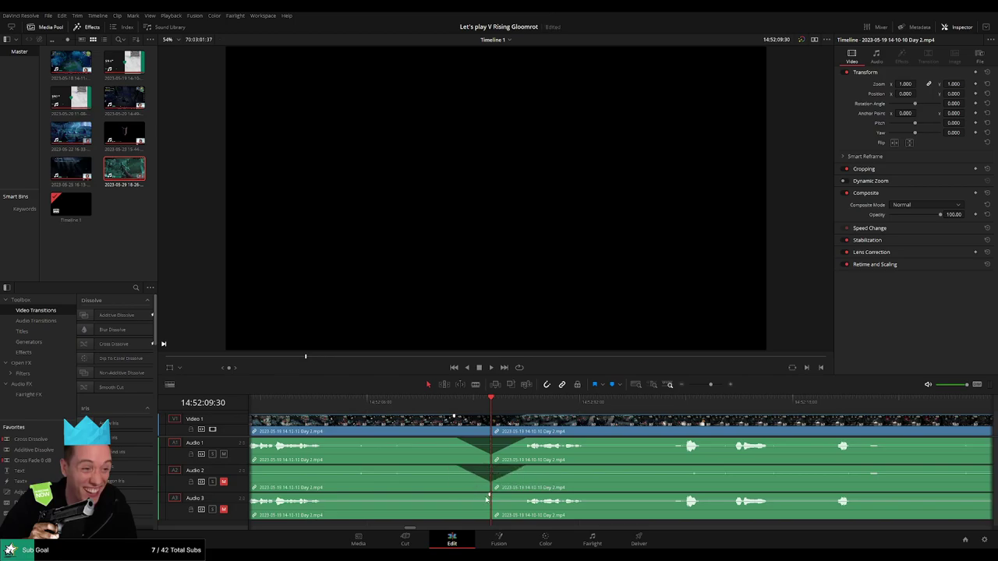
left_click_drag(483, 496, 457, 496)
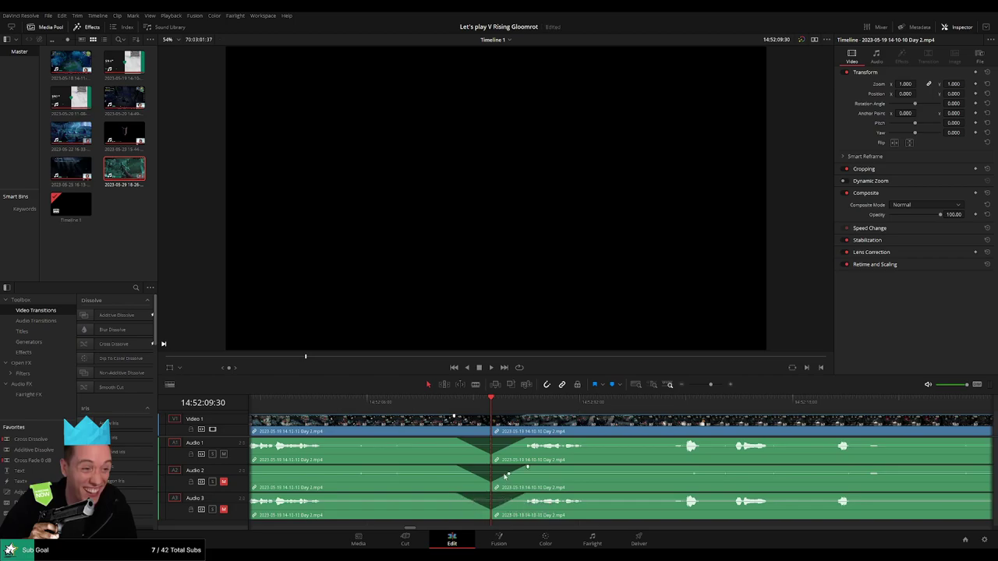
left_click(639, 386)
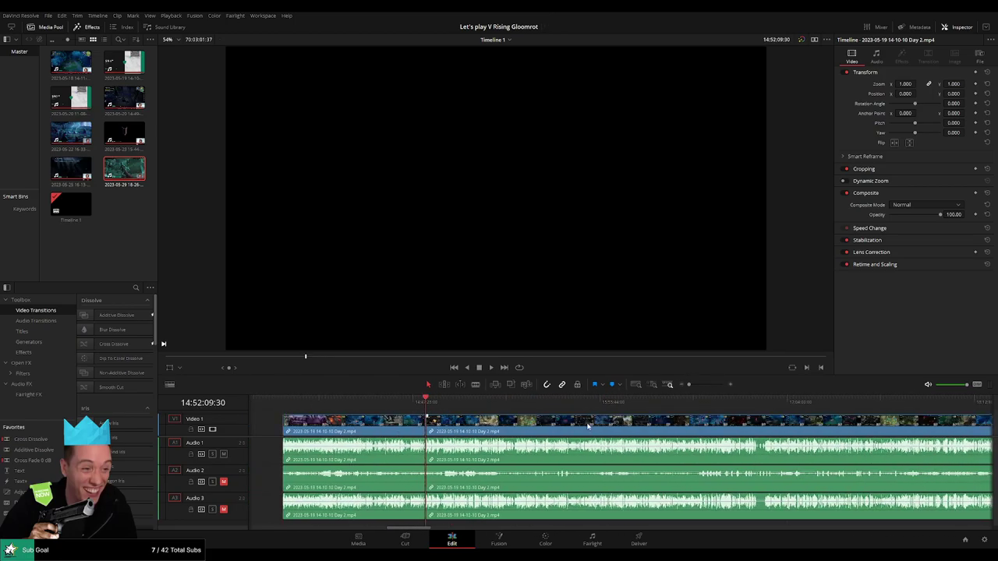
Step: Move the later clip left to the playhead, closing the gap before it
left_click_drag(588, 426, 615, 430)
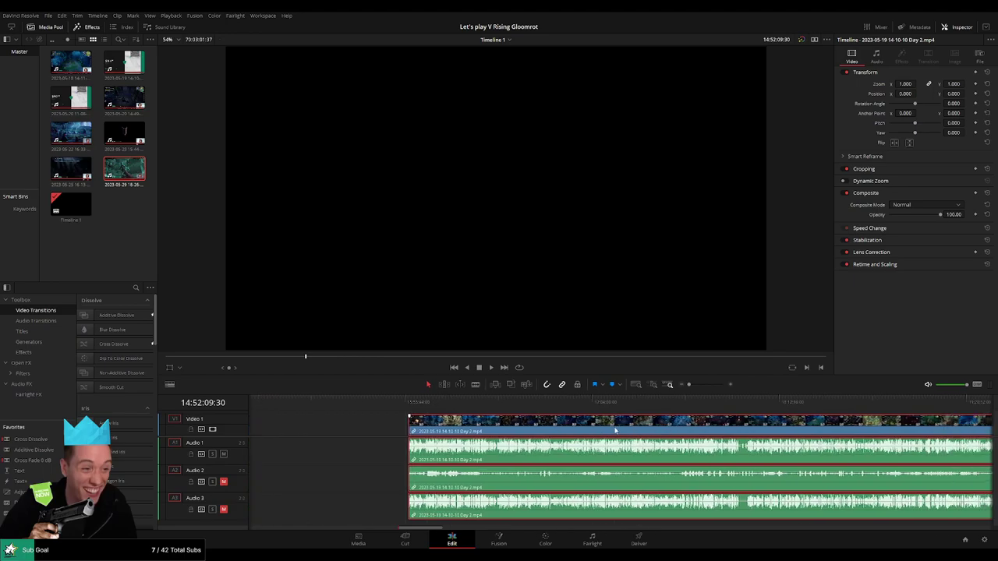
scroll(391, 428, "left", 3)
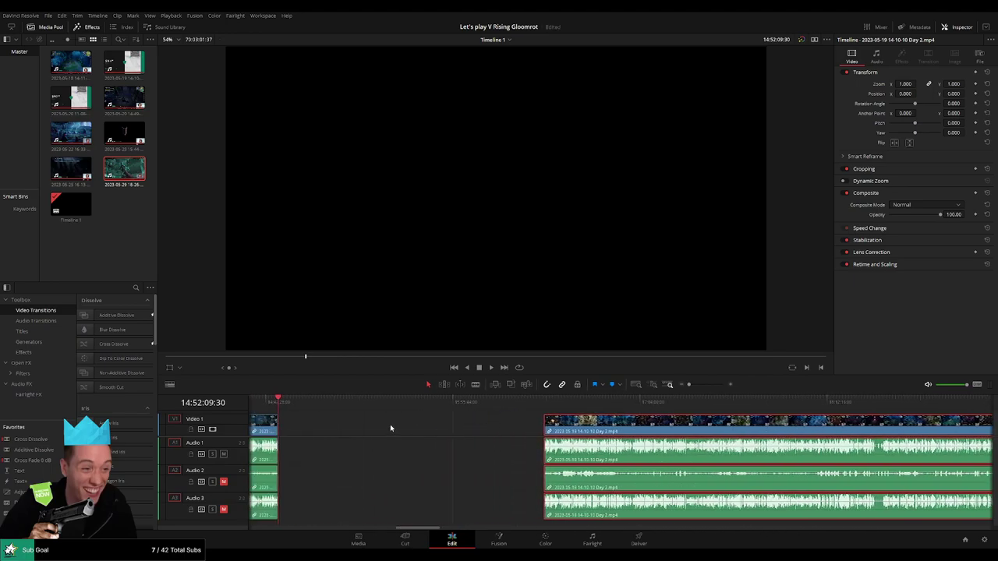
left_click(310, 407)
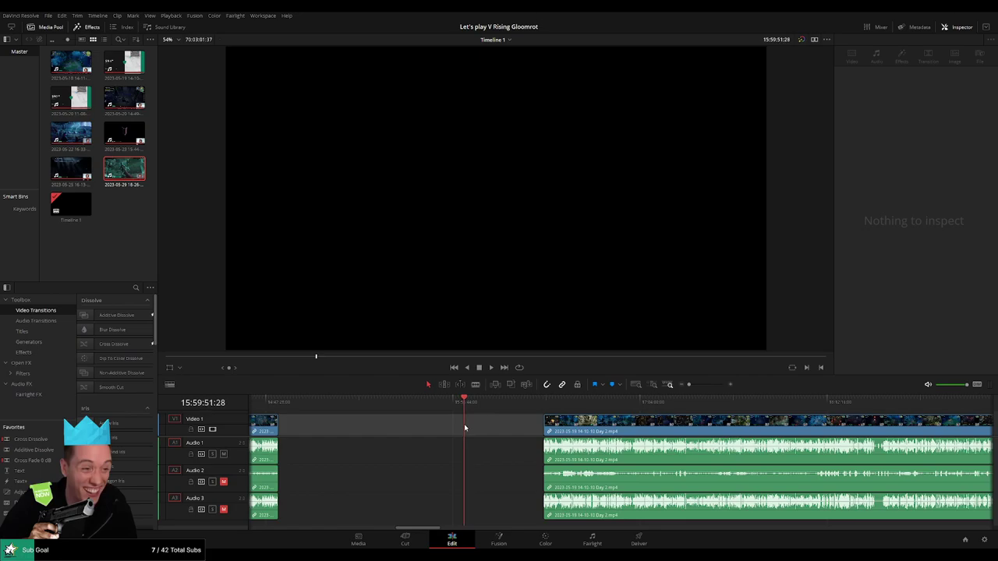
mouse_move(581, 425)
left_mouse_down()
mouse_move(404, 419)
mouse_move(513, 404)
left_mouse_up()
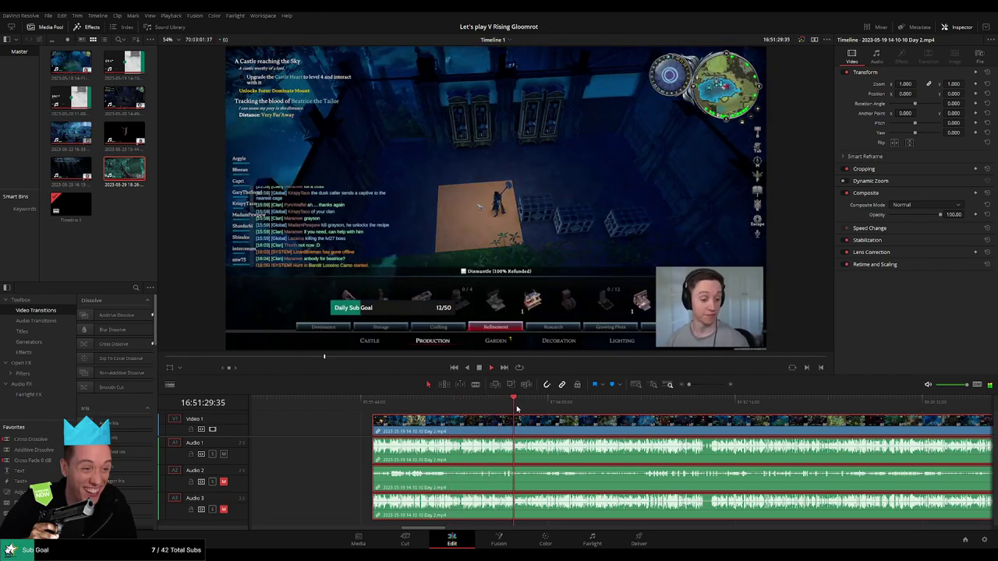
Step: Split all tracks at 16:52:09:30, where the Change Name dialog scene begins
scroll(573, 421, "left", 2)
scroll(546, 418, "right", 2)
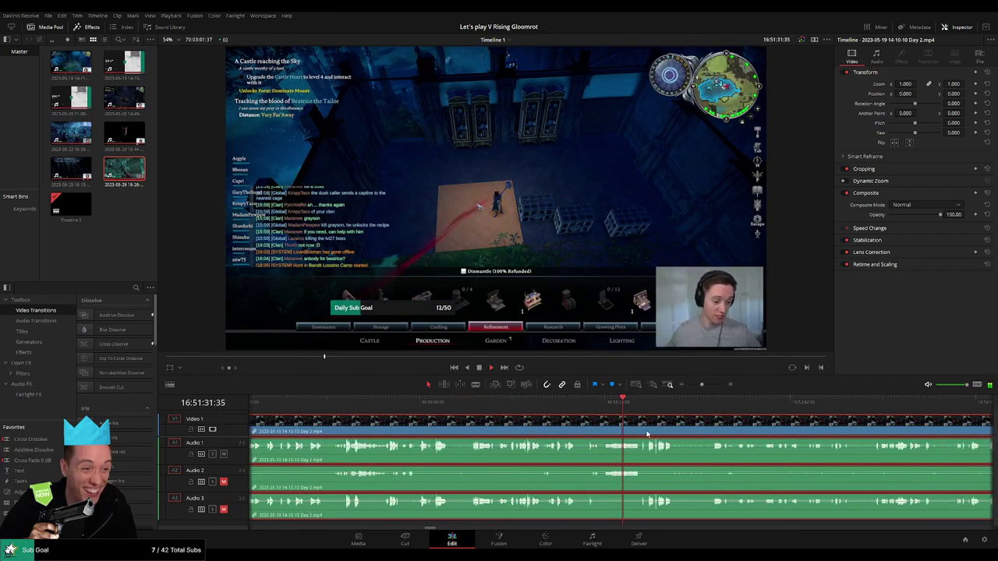
mouse_move(514, 415)
left_mouse_down()
mouse_move(616, 406)
mouse_move(366, 410)
mouse_move(621, 406)
left_mouse_up()
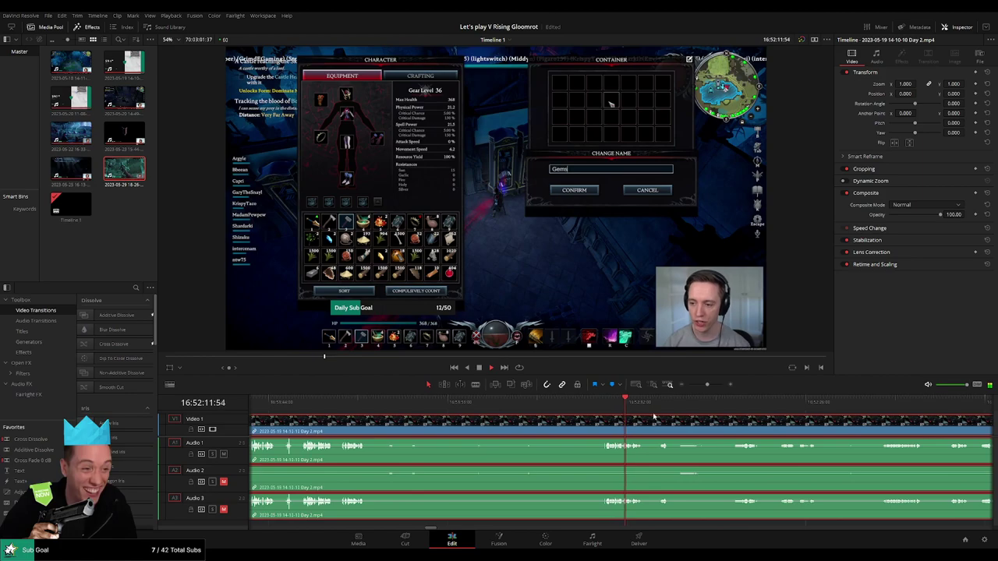
left_click_drag(705, 424, 500, 402)
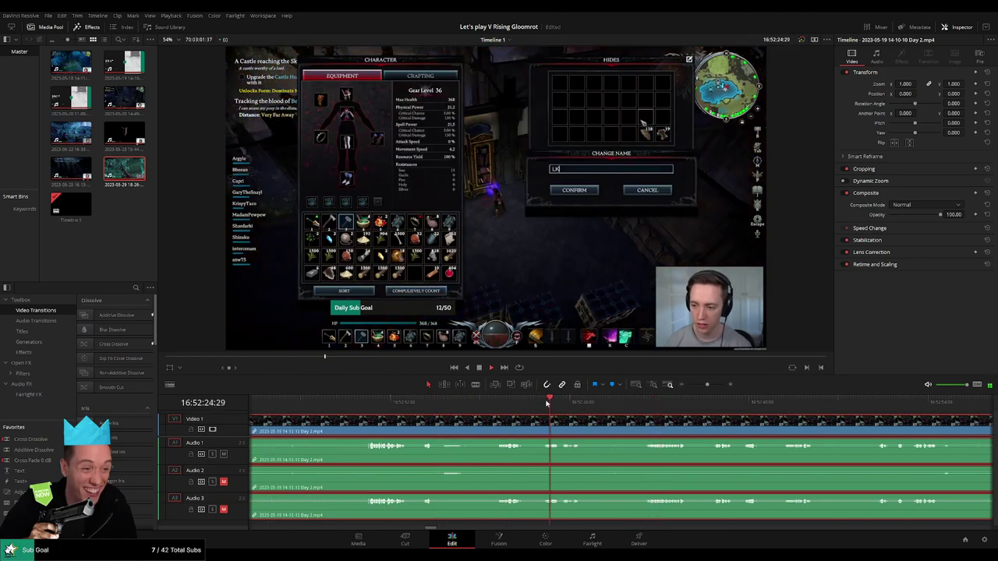
left_click(368, 402)
key("ctrl+equal")
left_click(619, 402)
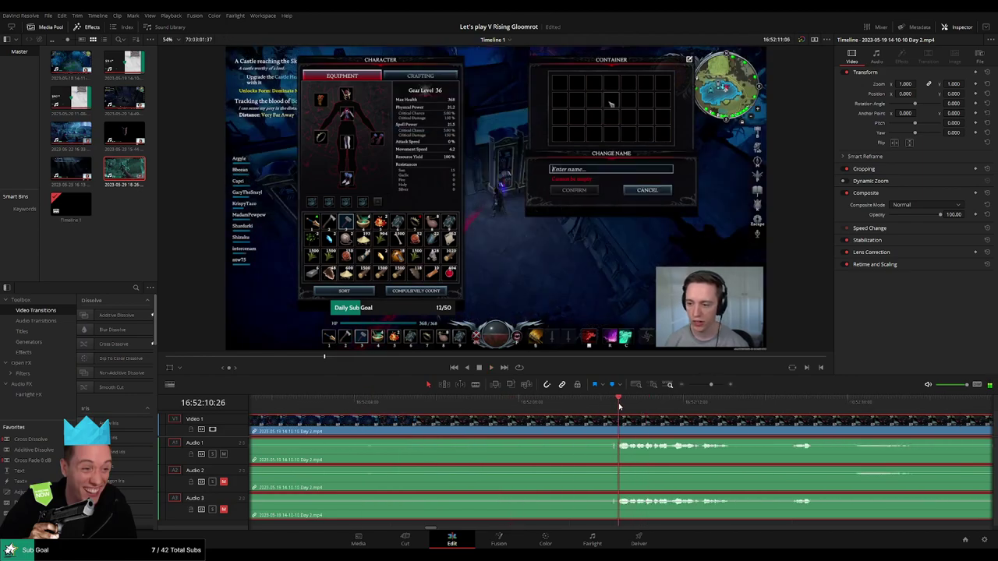
left_click_drag(601, 407, 582, 407)
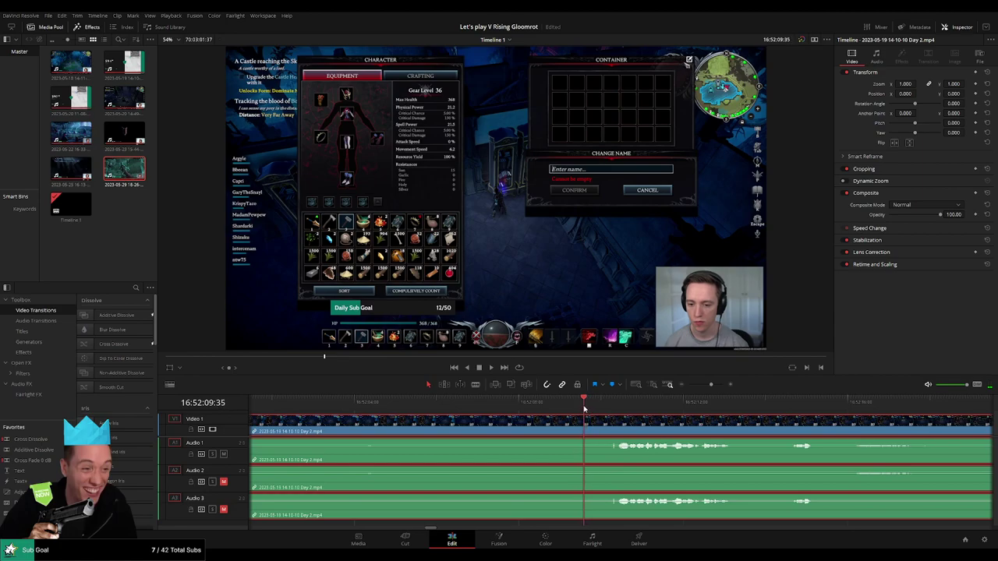
key("ctrl+b")
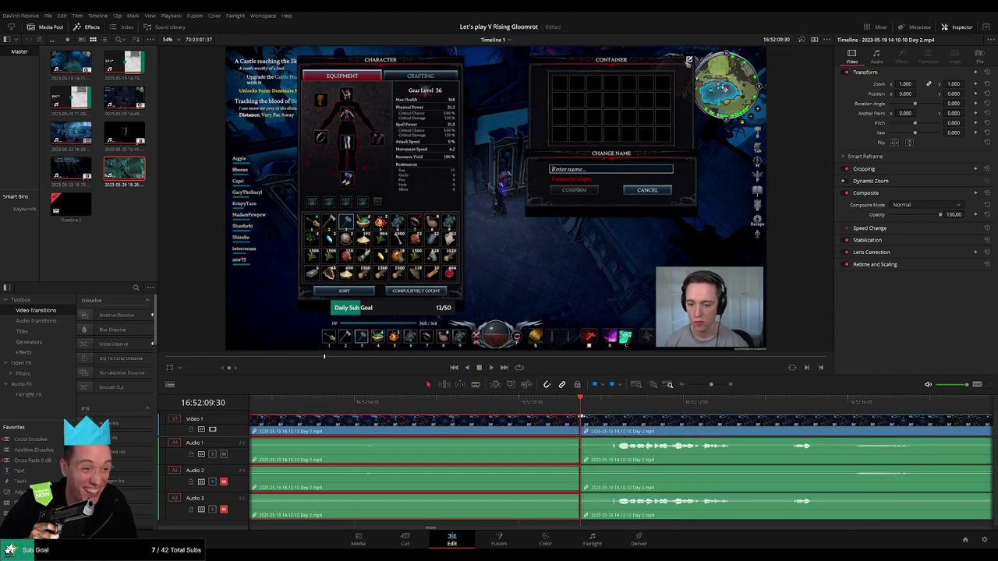
left_click_drag(623, 419, 598, 425)
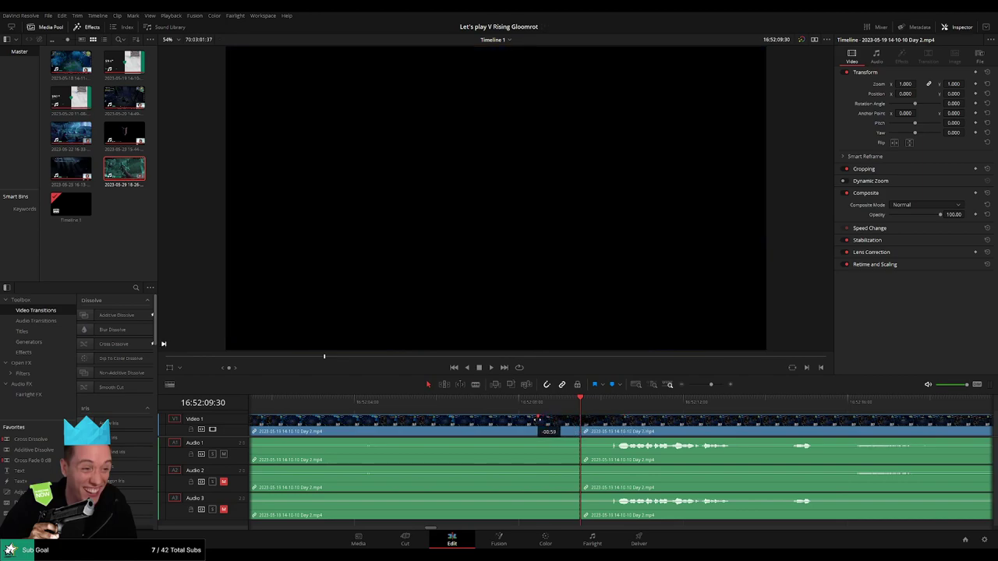
Step: Fade Audio 1 out and in, and fade out Audio 2 and 3, at the 16:52:09:30 cut
left_click_drag(580, 439, 528, 440)
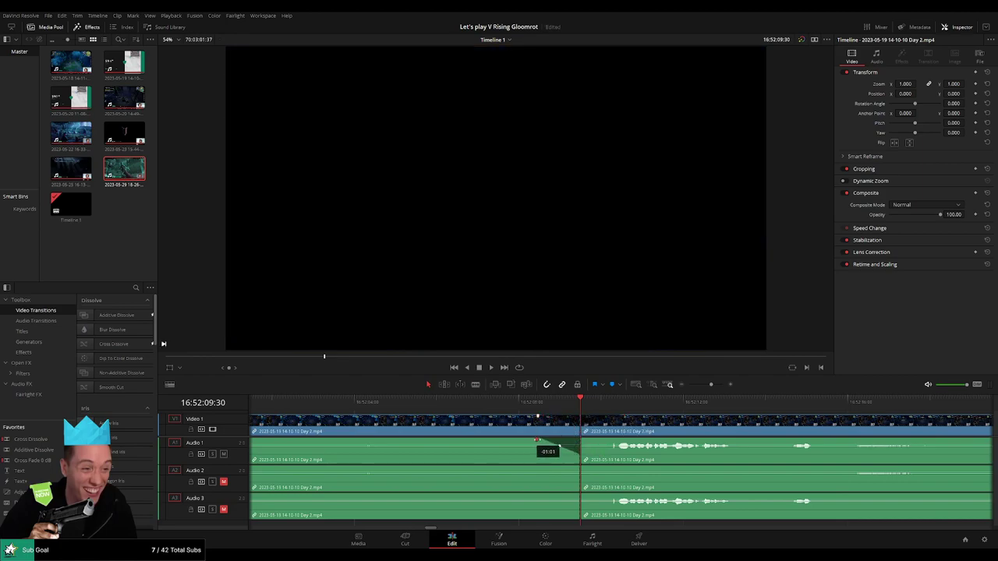
left_click_drag(598, 440, 617, 441)
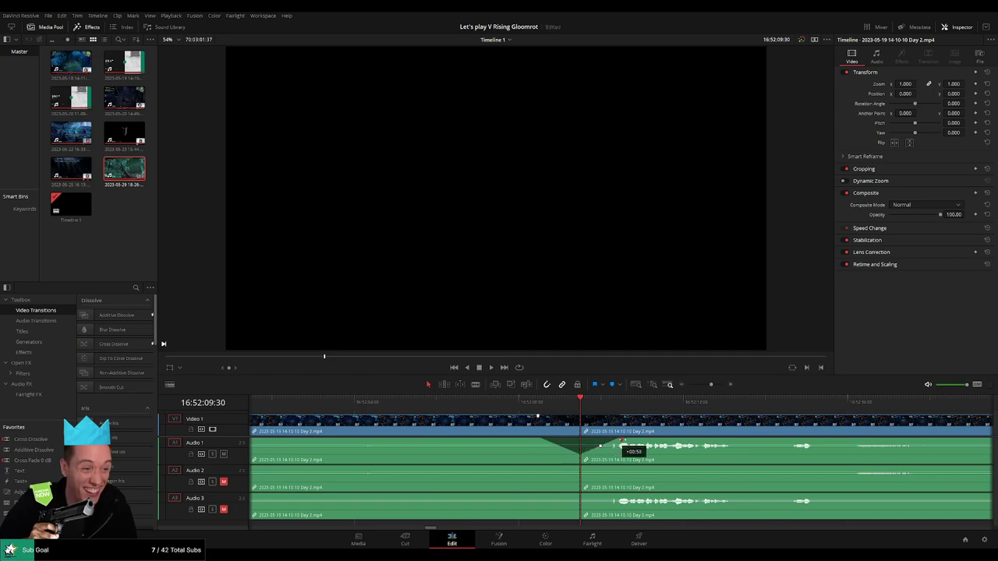
mouse_move(579, 468)
left_mouse_down()
mouse_move(563, 473)
mouse_move(623, 467)
left_mouse_up()
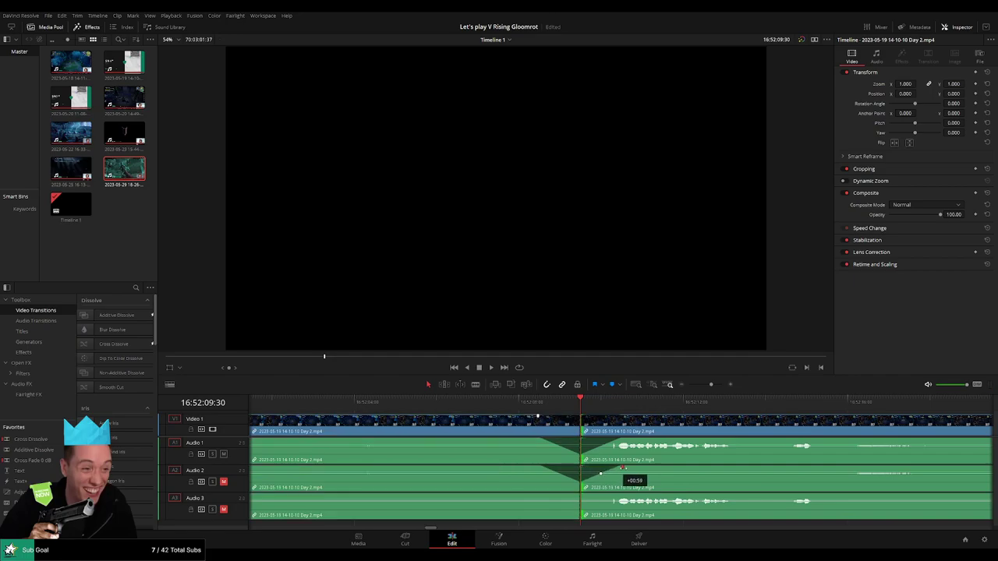
mouse_move(579, 495)
left_mouse_down()
mouse_move(543, 495)
mouse_move(616, 496)
left_mouse_up()
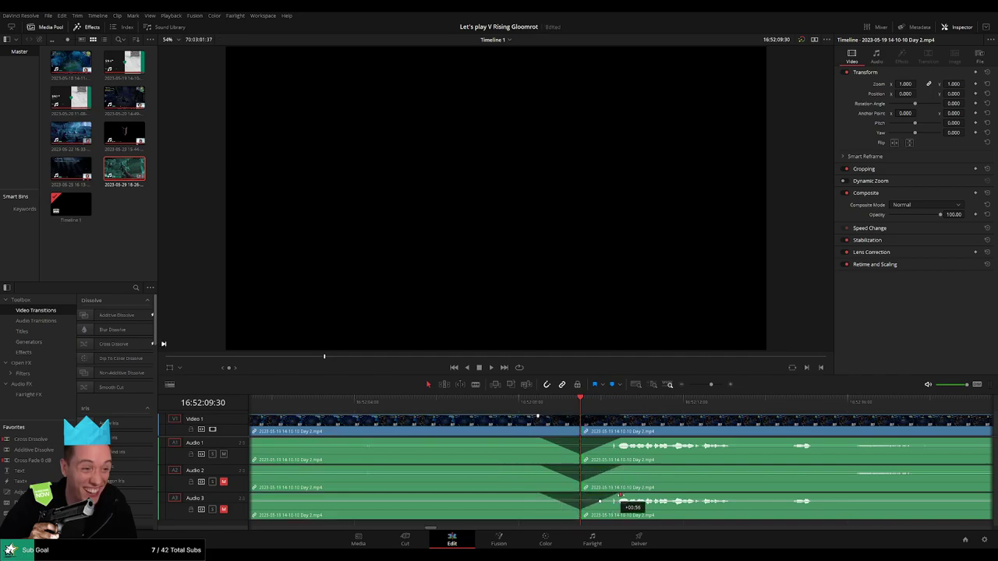
left_click_drag(710, 386, 688, 385)
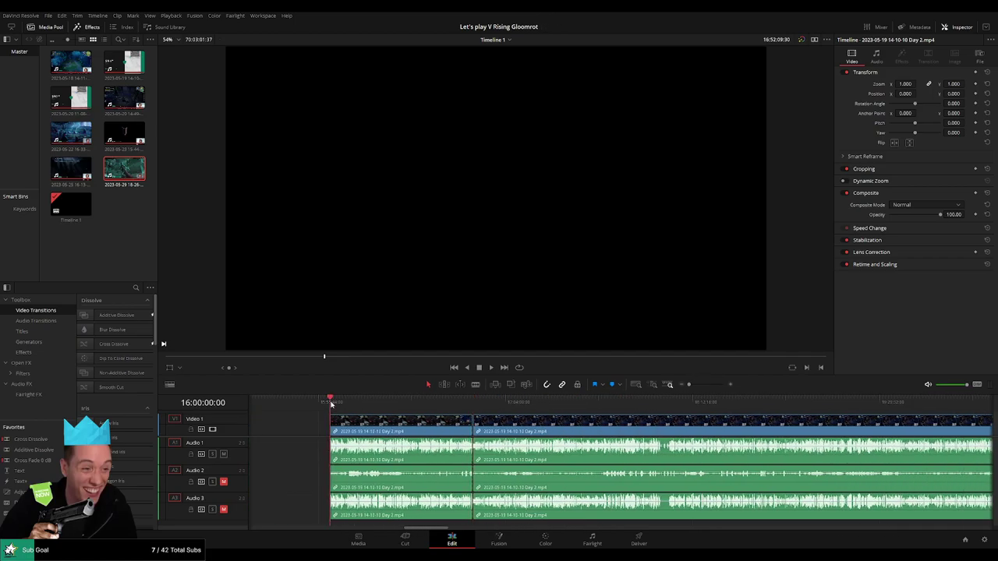
Step: Slide the remaining Day 2 clips left so they start at the 18:00:00:00 playhead
scroll(646, 425, "right", 5)
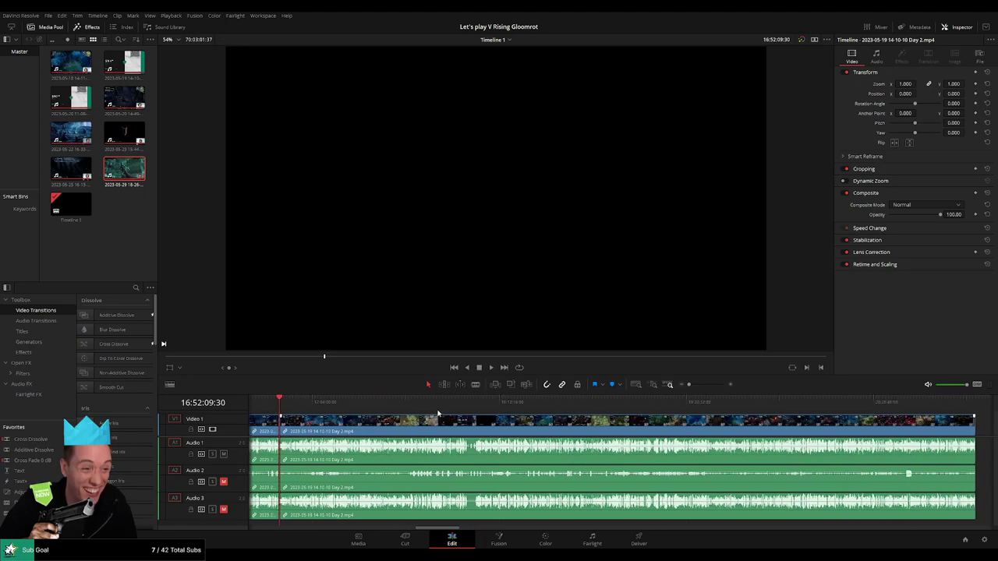
mouse_move(535, 433)
left_mouse_down()
mouse_move(662, 434)
mouse_move(625, 430)
left_mouse_up()
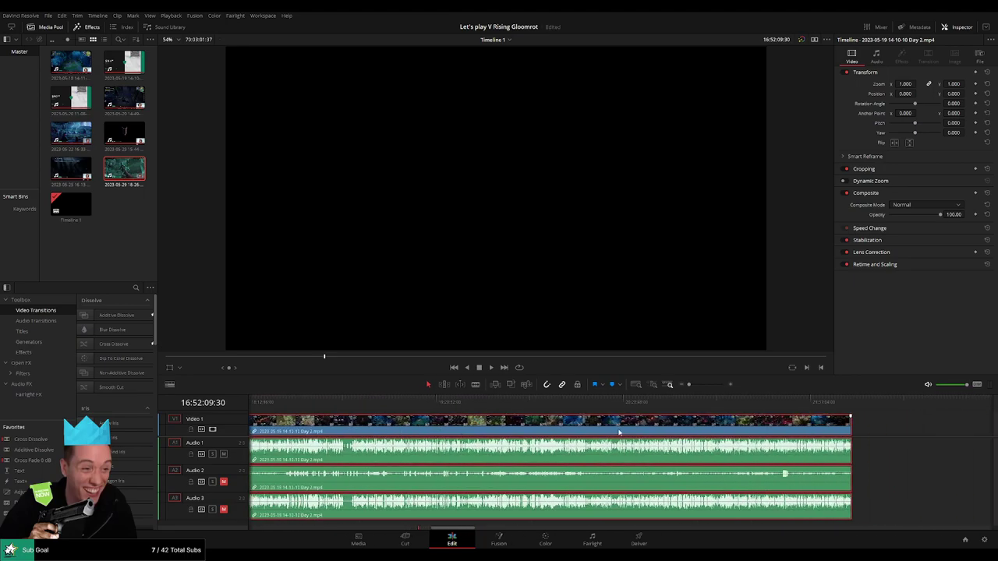
scroll(454, 430, "left", 3)
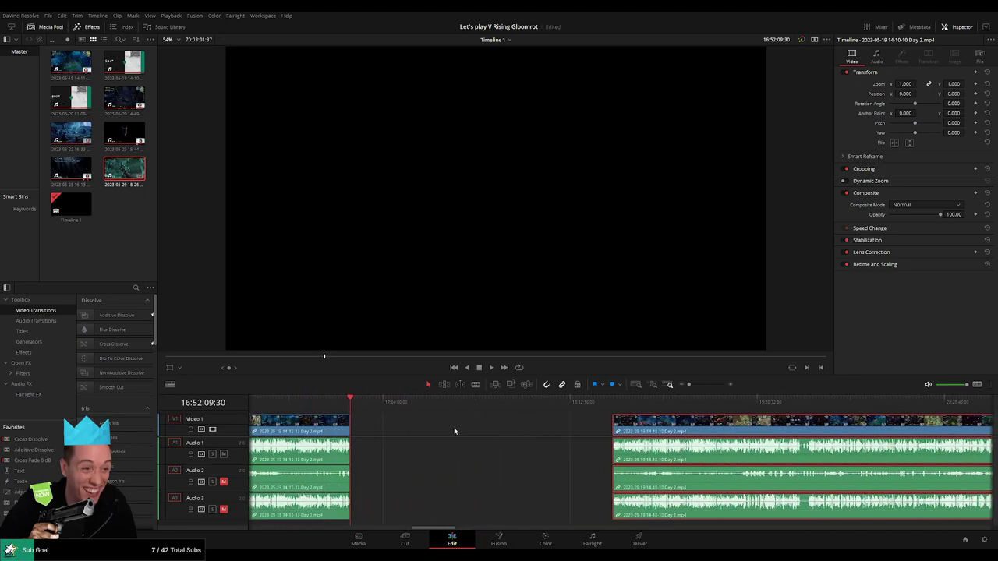
left_click(419, 430)
mouse_move(365, 407)
left_mouse_down()
mouse_move(536, 428)
mouse_move(619, 409)
left_mouse_up()
scroll(544, 441, "up", 3)
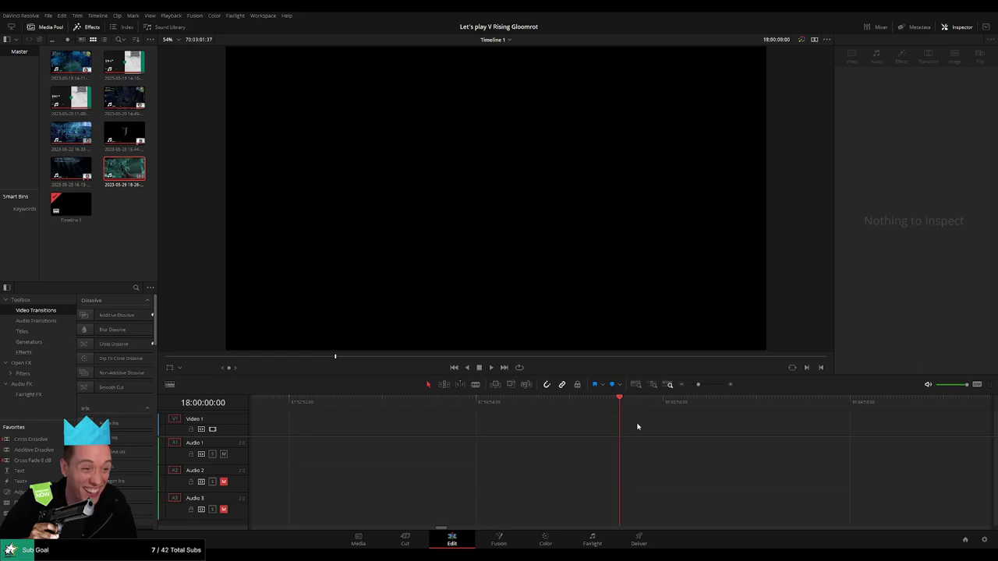
scroll(690, 394, "down", 3)
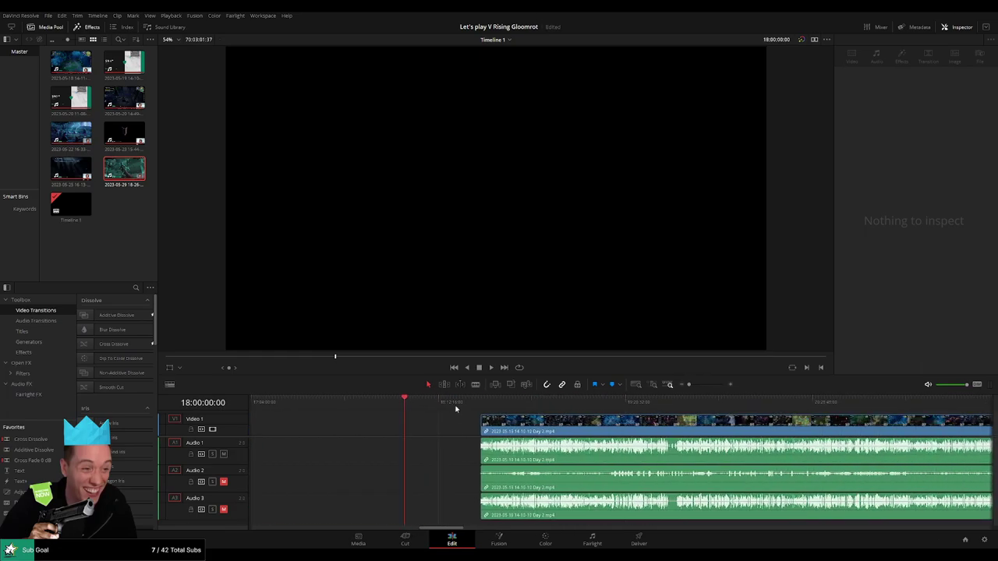
left_click(485, 423)
left_click_drag(485, 423, 424, 424)
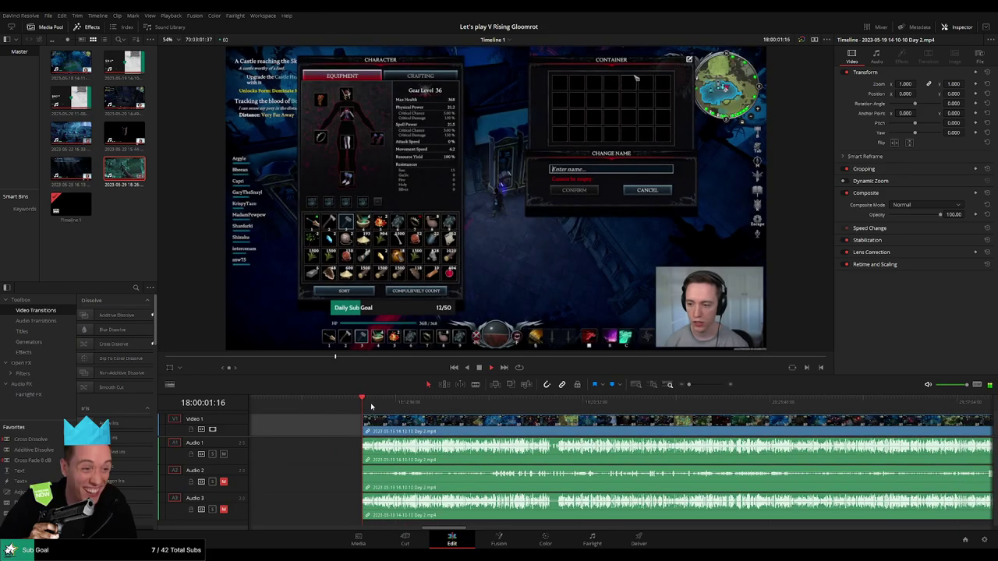
Step: Scrub into the moved footage and play it to look for the next cut
mouse_move(368, 402)
left_mouse_down()
mouse_move(503, 421)
mouse_move(586, 409)
mouse_move(546, 406)
left_mouse_up()
key("ctrl+equal")
key("space")
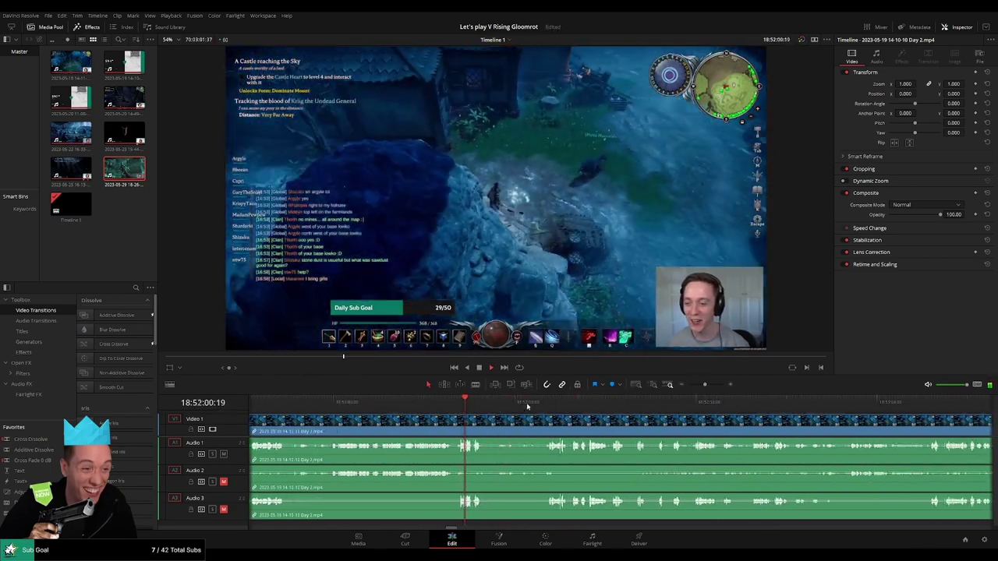
Step: Split every track at 18:52:16:30 in the camp scene
scroll(504, 426, "up", 2)
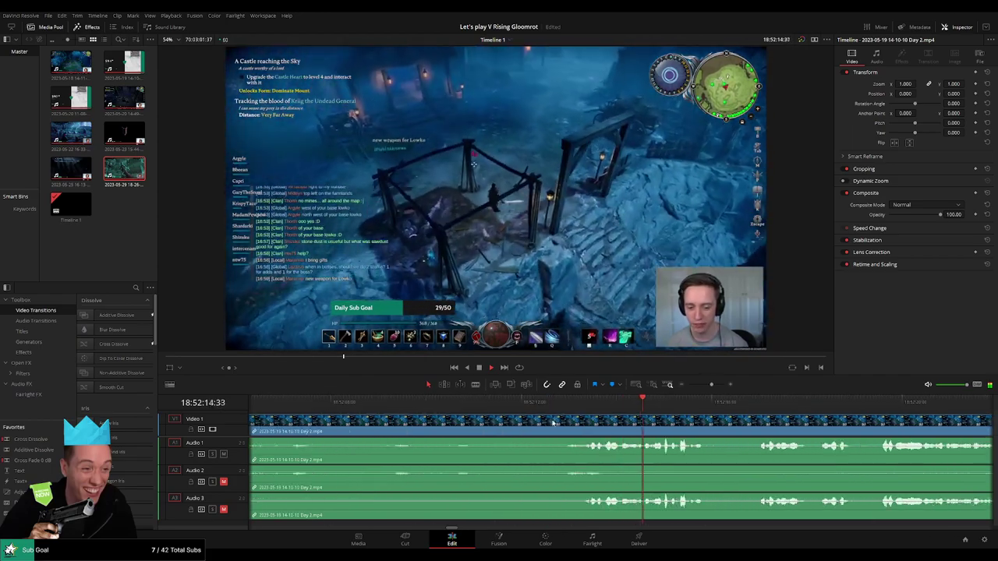
scroll(546, 420, "down", 3)
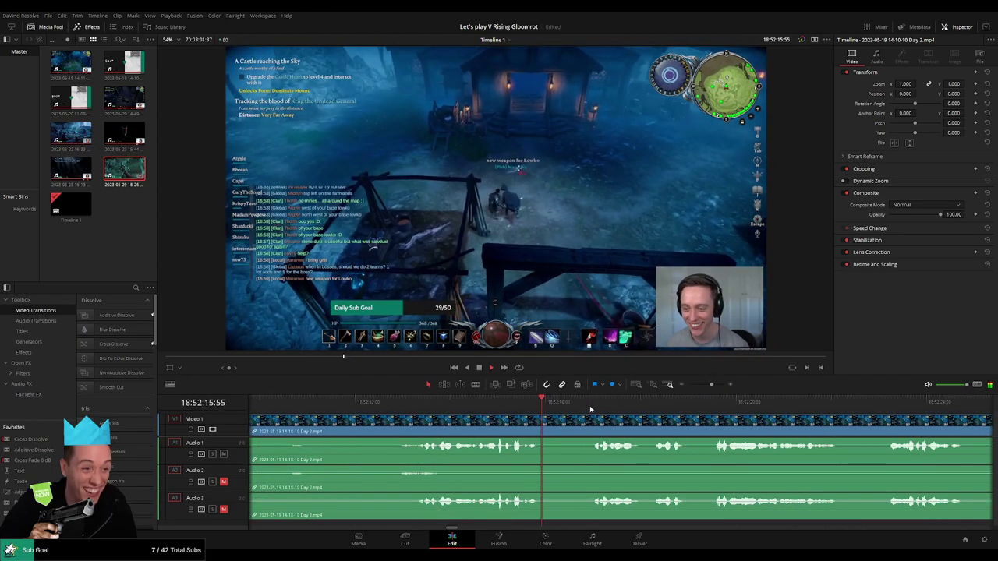
mouse_move(591, 413)
left_mouse_down()
mouse_move(506, 405)
mouse_move(463, 418)
mouse_move(459, 495)
left_mouse_up()
key("ctrl+b")
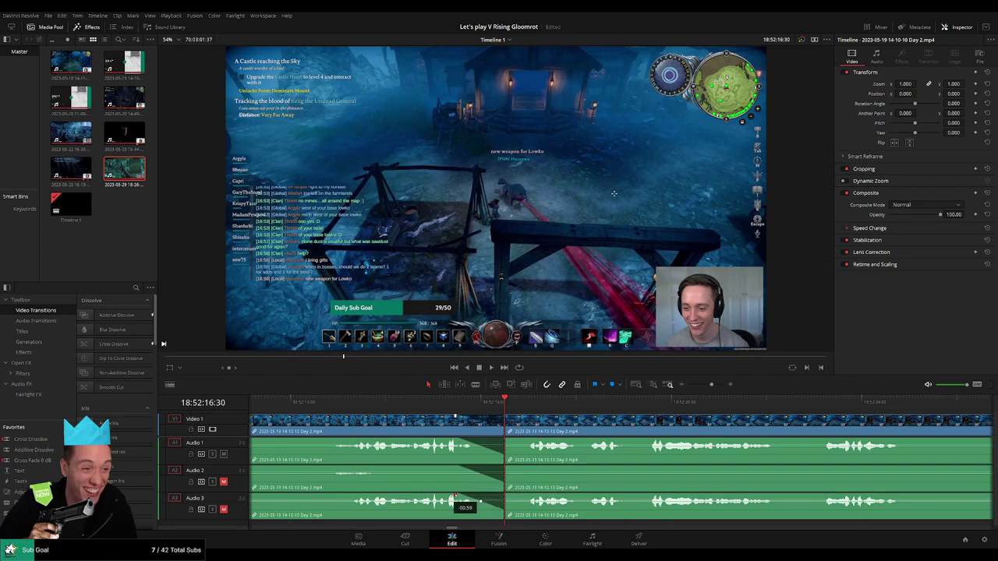
Step: Add fade-ins on Audio 1, 2 and 3 after the 18:52:16:30 cut and play it back
mouse_move(508, 418)
left_mouse_down()
mouse_move(542, 421)
mouse_move(544, 443)
left_mouse_up()
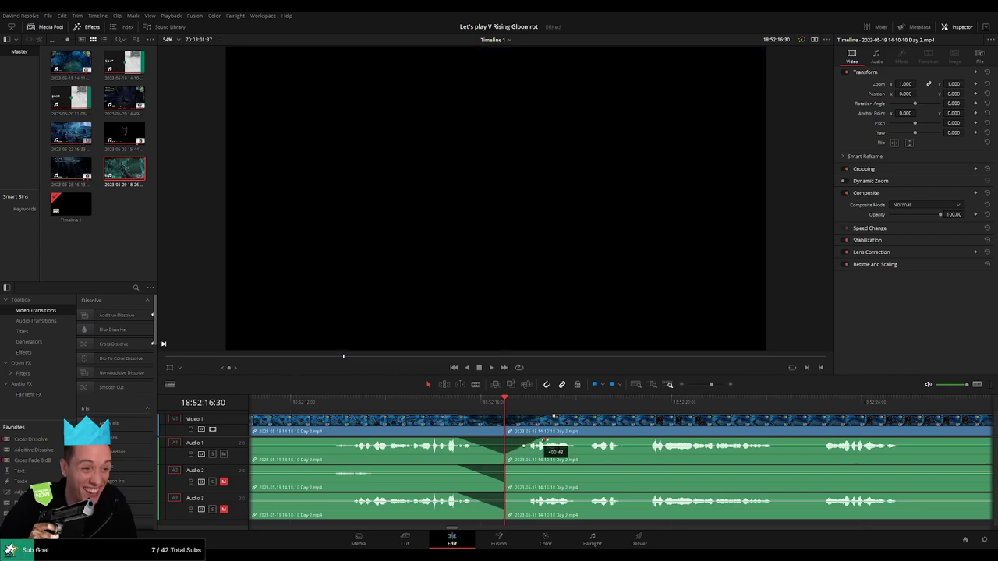
left_click_drag(508, 473, 553, 469)
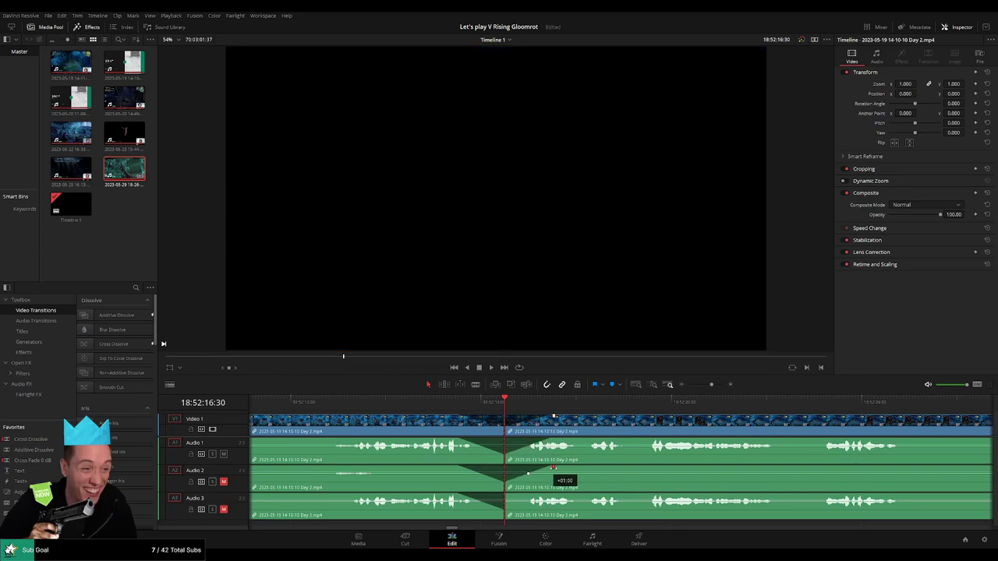
left_click_drag(506, 495, 552, 496)
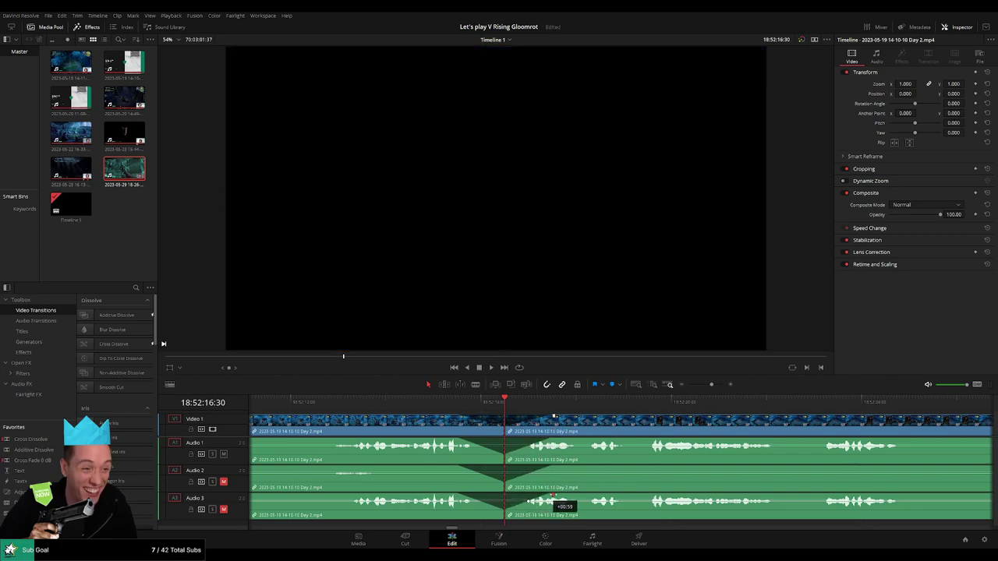
key("space")
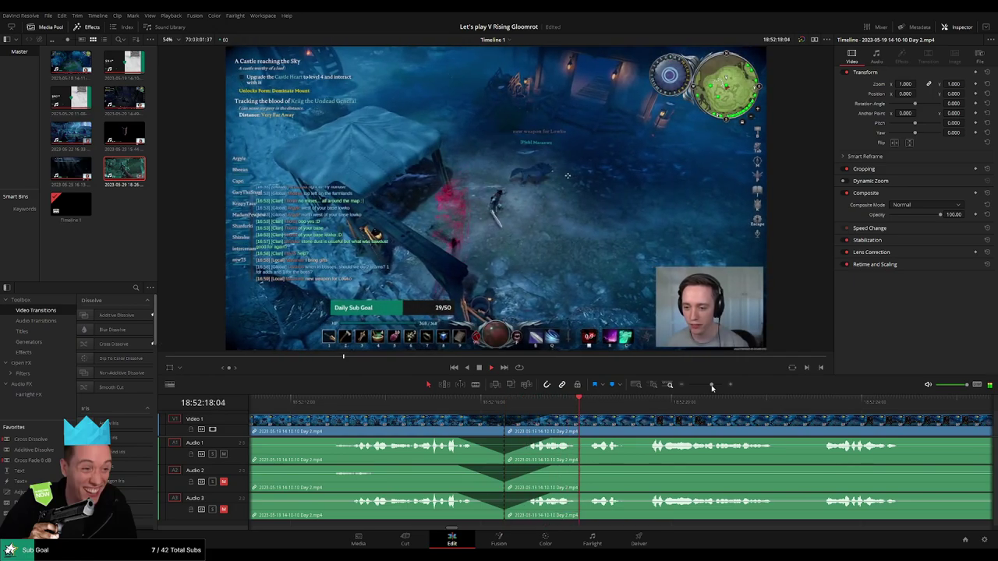
Step: Zoom out and slide the clip after the 18:52:16:30 cut right, leaving a gap
left_click(669, 385)
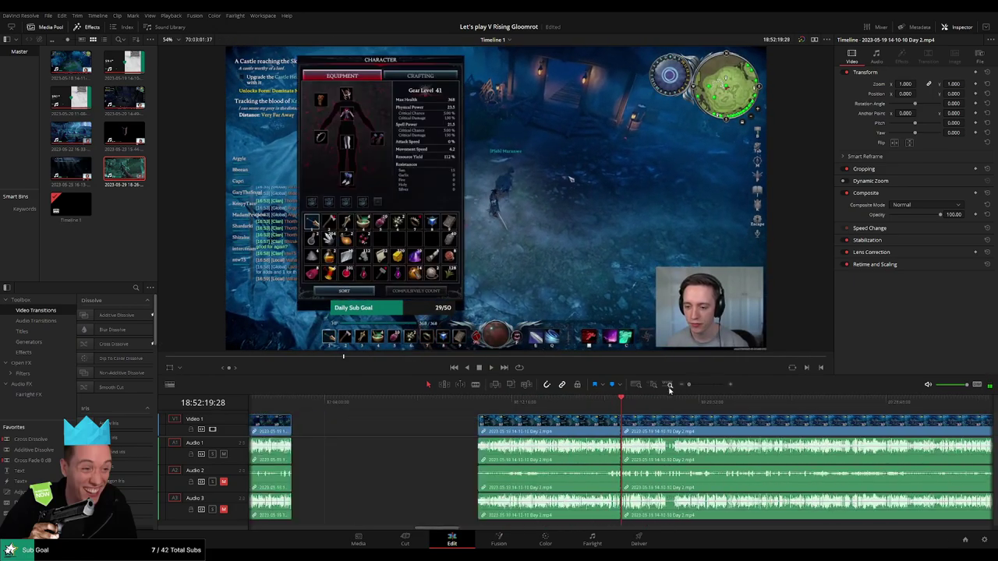
scroll(715, 434, "right", 3)
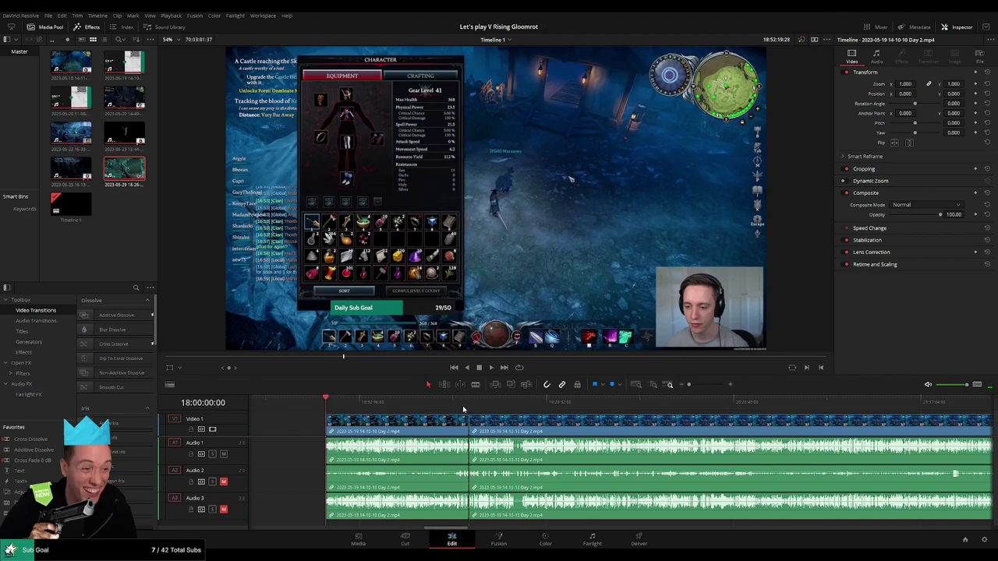
left_click(469, 410)
scroll(641, 434, "right", 4)
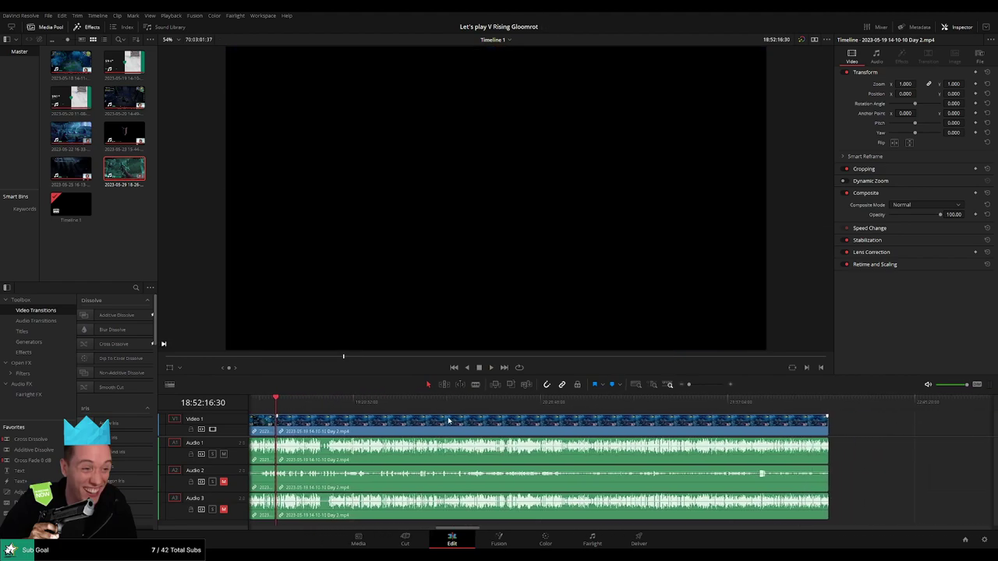
left_click_drag(433, 430, 661, 429)
scroll(546, 434, "right", 4)
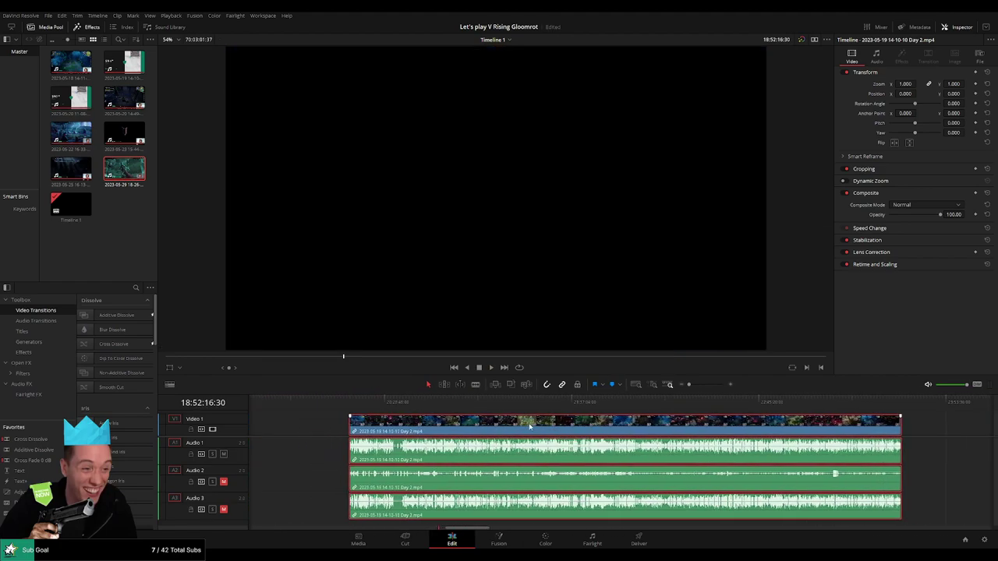
scroll(467, 434, "left", 5)
Step: Add a timeline marker at the first clip's end, 18:52:16:30
left_click(440, 428)
left_click_drag(408, 405, 340, 413)
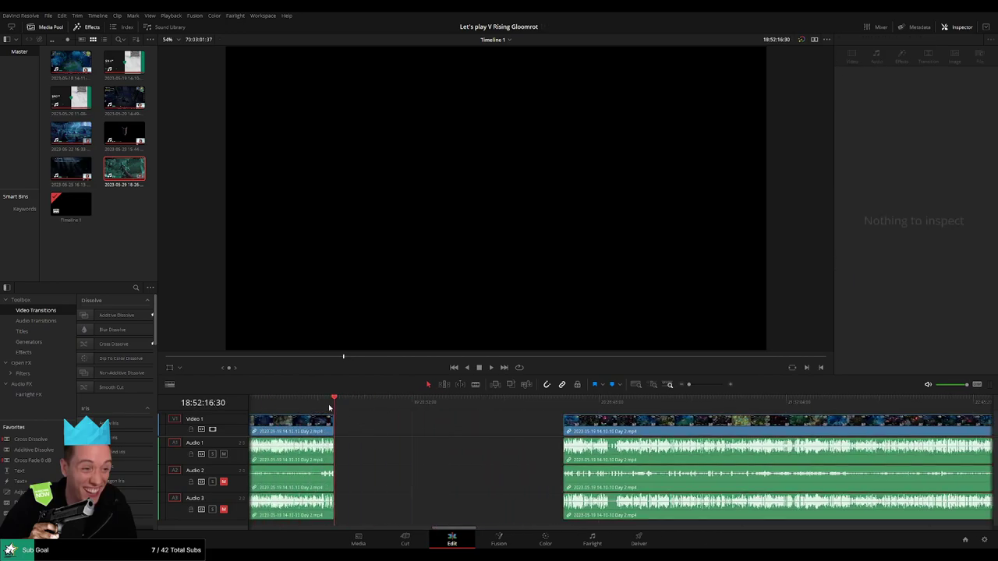
key("m")
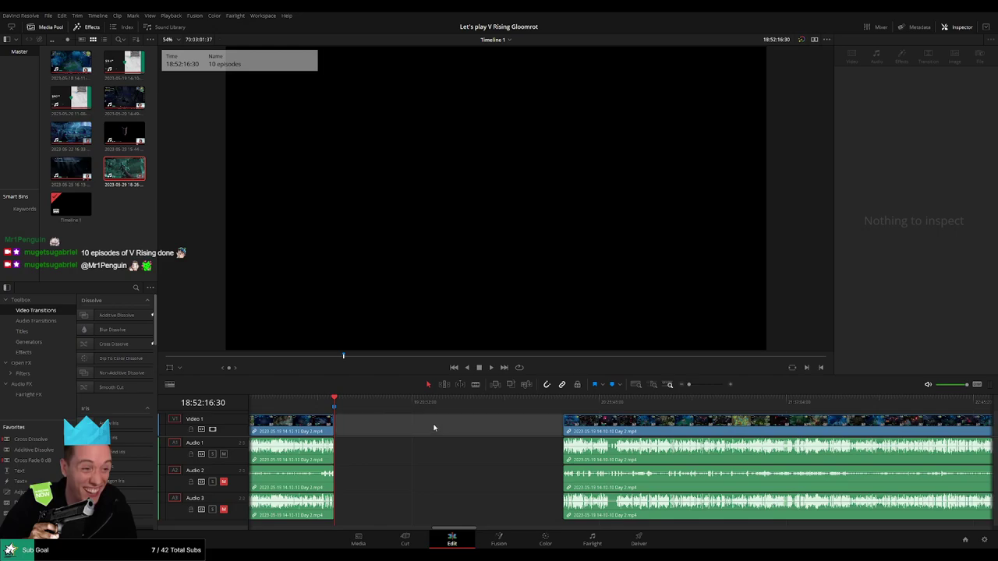
Step: Move the later clip left to start at 20:00:00:00 and scrub into its gameplay
scroll(344, 404, "right", 1)
left_click_drag(346, 408, 513, 425)
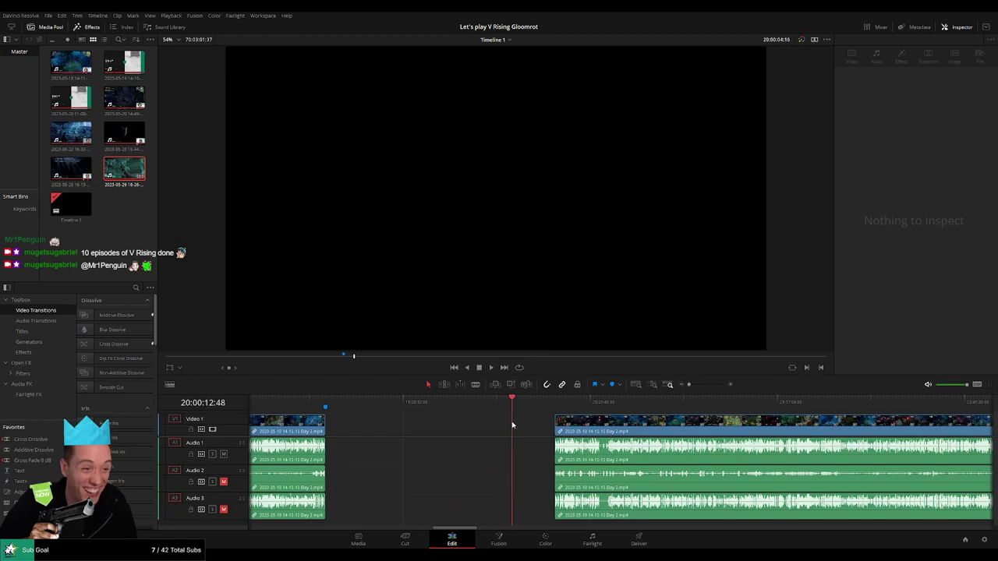
scroll(565, 423, "up", 3)
left_click_drag(619, 407, 612, 407)
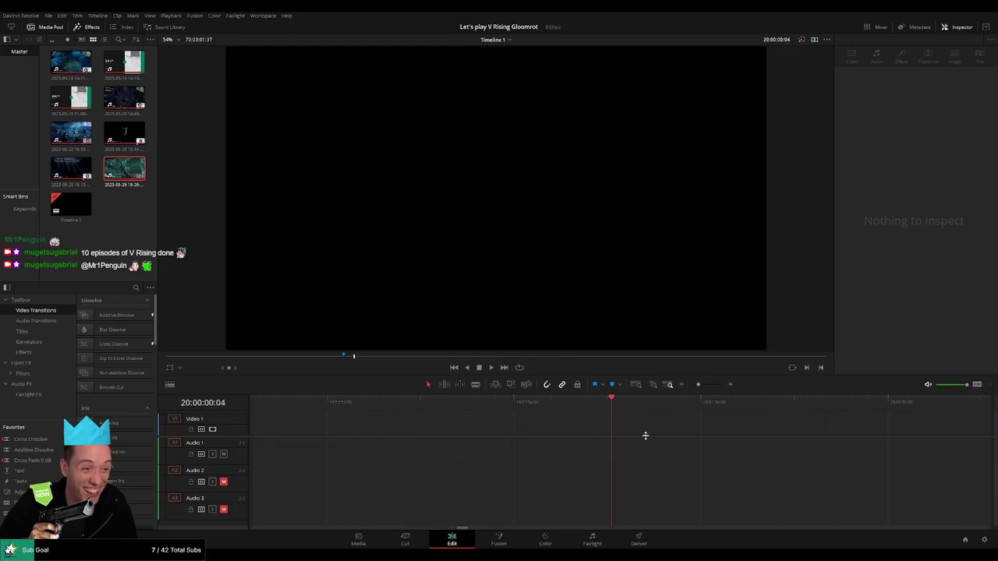
scroll(708, 398, "down", 2)
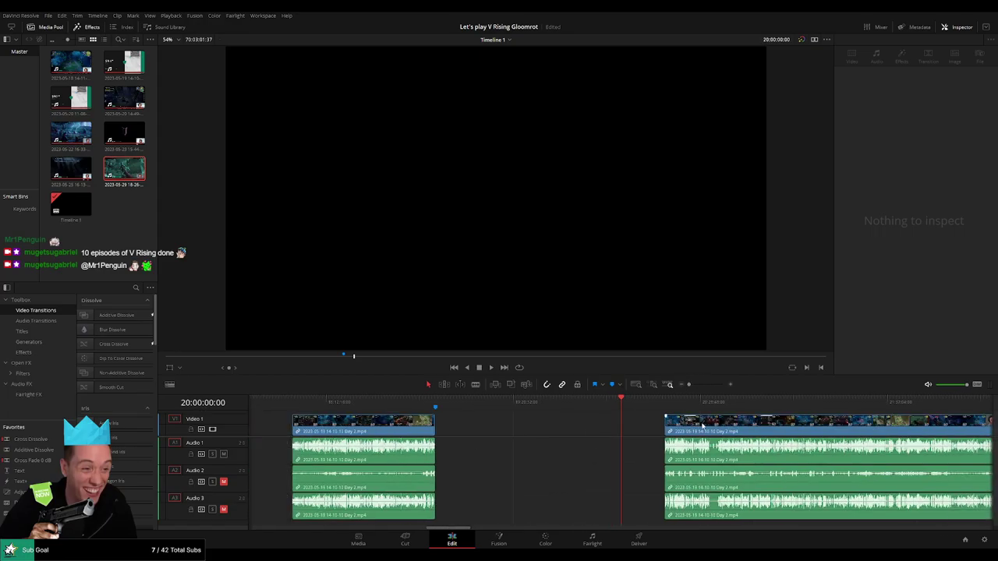
left_click_drag(686, 425, 643, 425)
scroll(573, 424, "down", 2)
left_click_drag(529, 403, 545, 405)
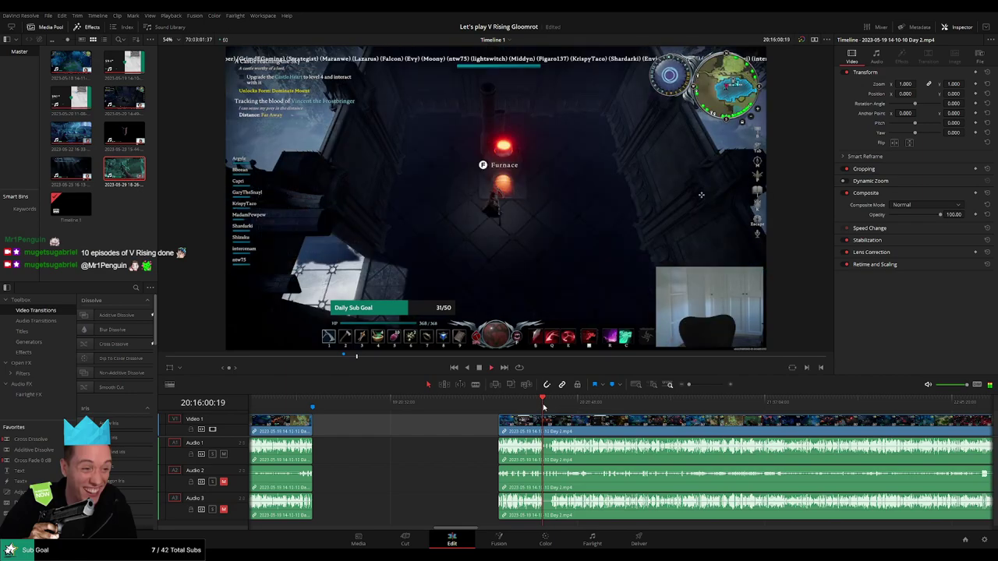
Step: Blade-split all tracks just after 20:15:58 in the later recording
scroll(622, 416, "up", 2)
left_click(613, 402)
scroll(635, 406, "up", 3)
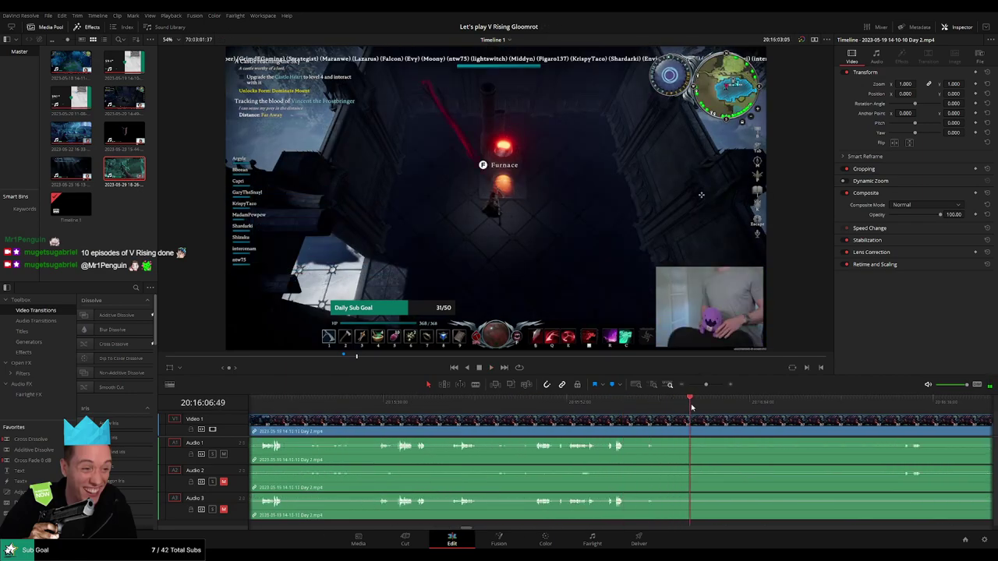
left_click_drag(635, 406, 715, 406)
scroll(573, 419, "right", 3)
key("b")
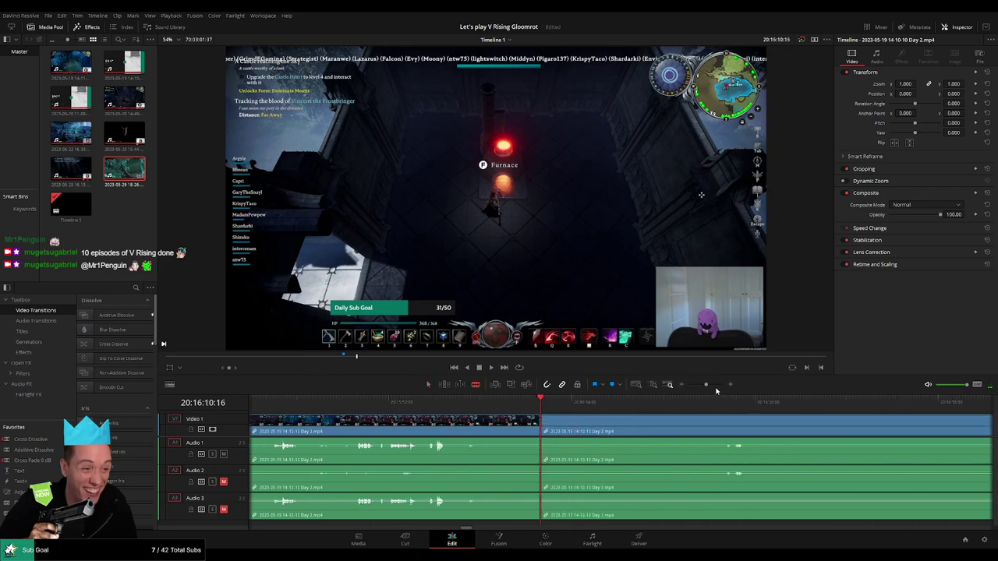
scroll(624, 418, "down", 2)
left_click(622, 421)
Step: Review ahead and delete the unwanted section between the cuts up to 20:17:33
left_click(707, 413)
key("space")
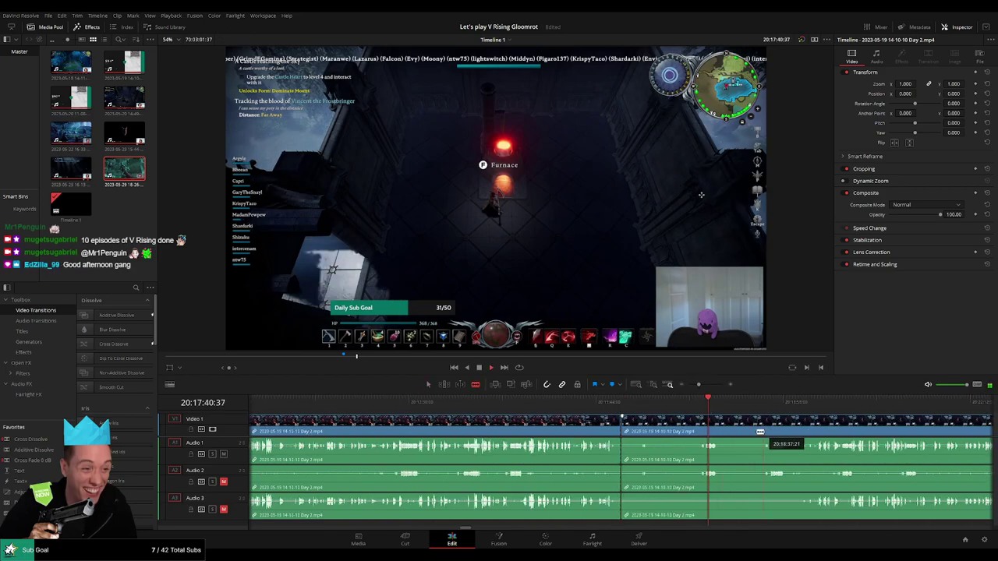
scroll(757, 433, "right", 3)
scroll(639, 411, "up", 2)
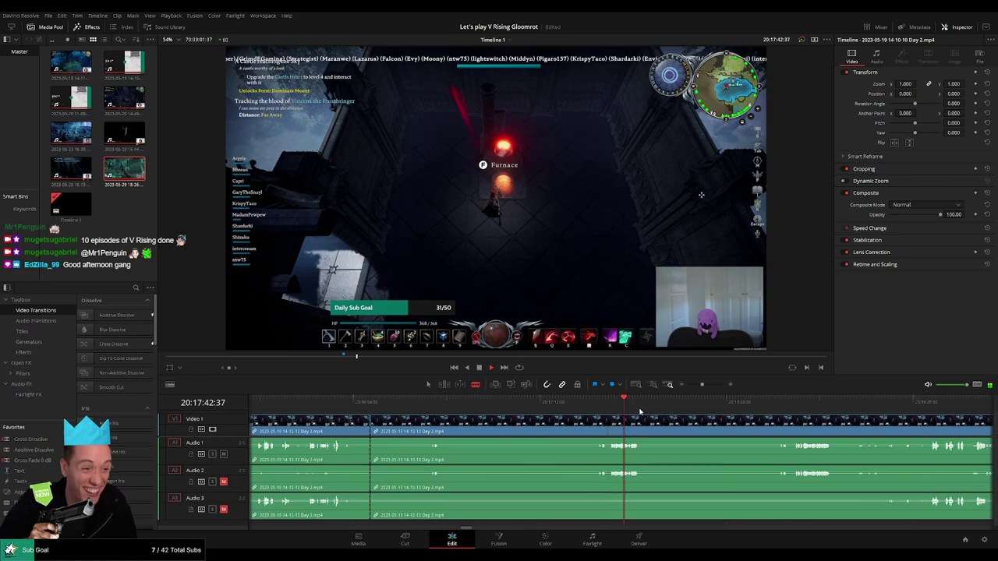
key("Down")
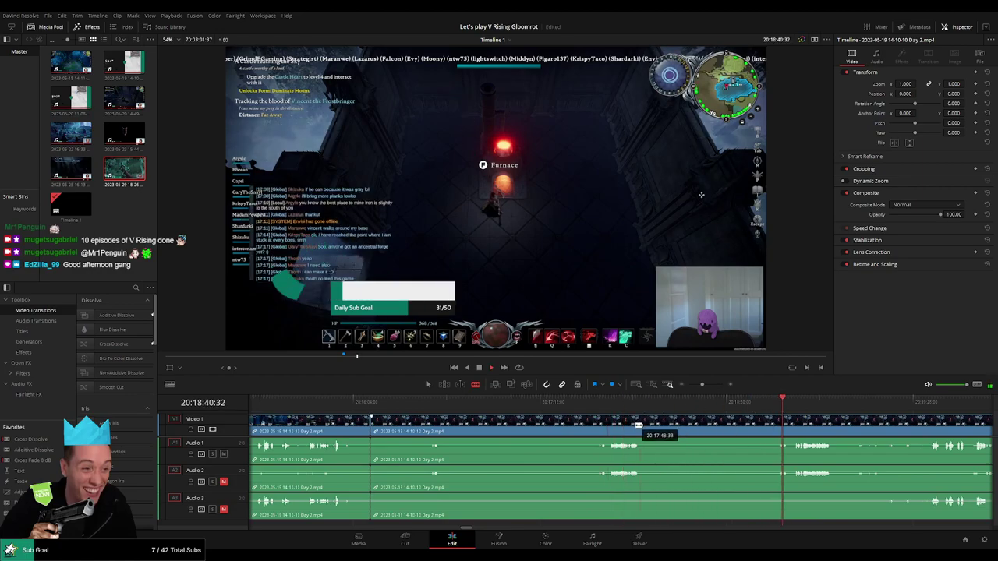
left_click(599, 402)
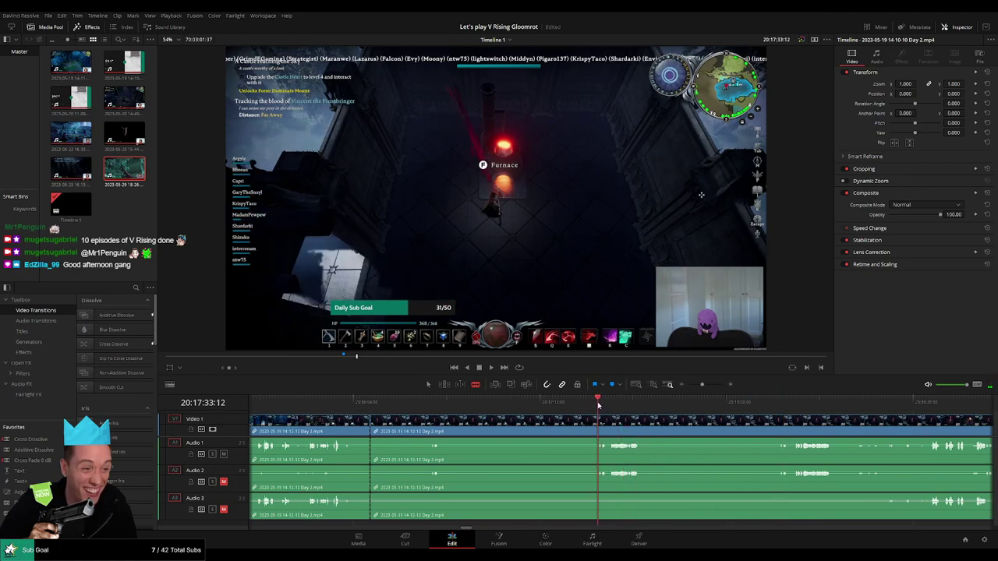
left_click(592, 428)
key("BackSpace")
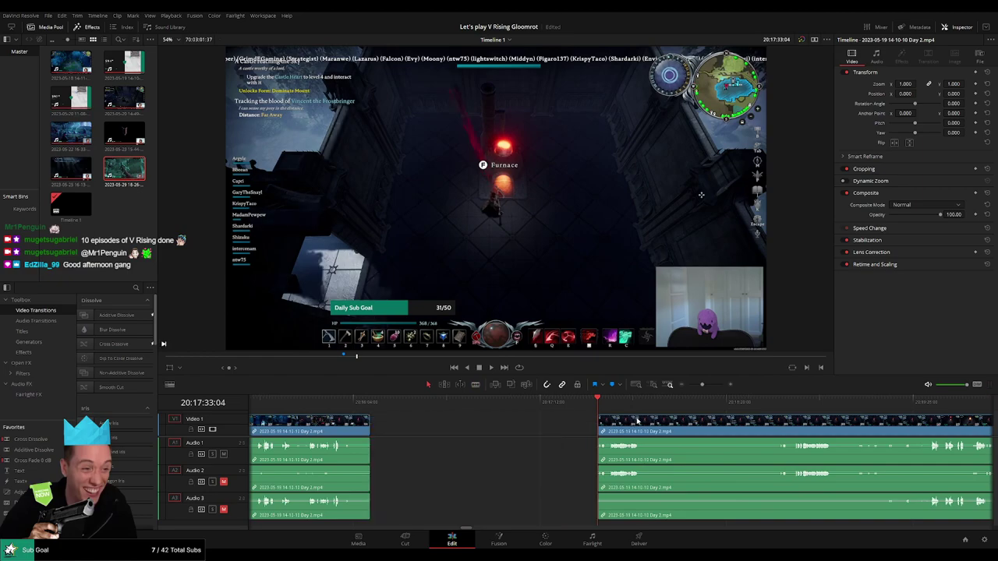
Step: Cut out and delete the next unwanted section, then split off a short stretch further on
left_click(642, 402)
key("ctrl+b")
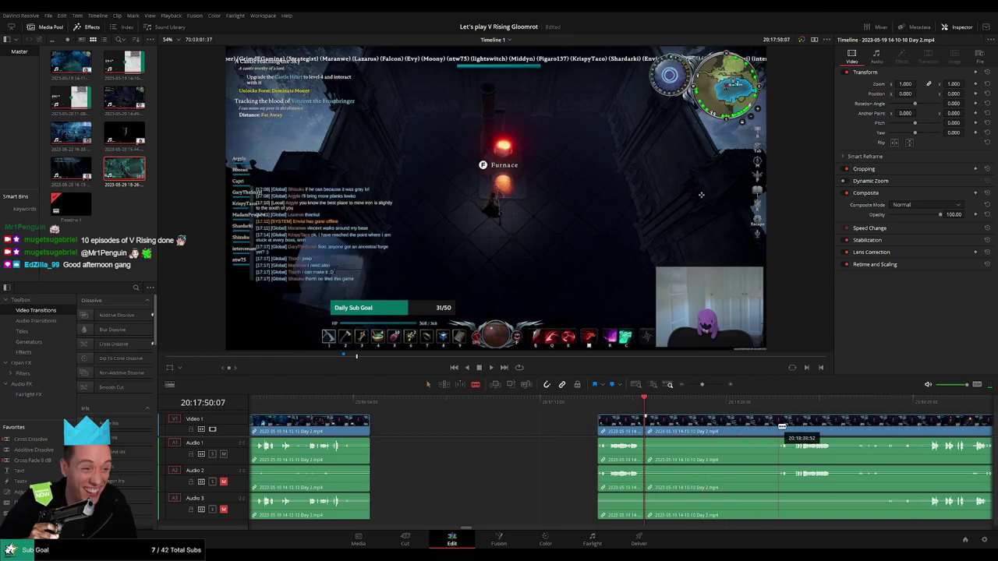
left_click(742, 432)
key("BackSpace")
left_click(835, 404)
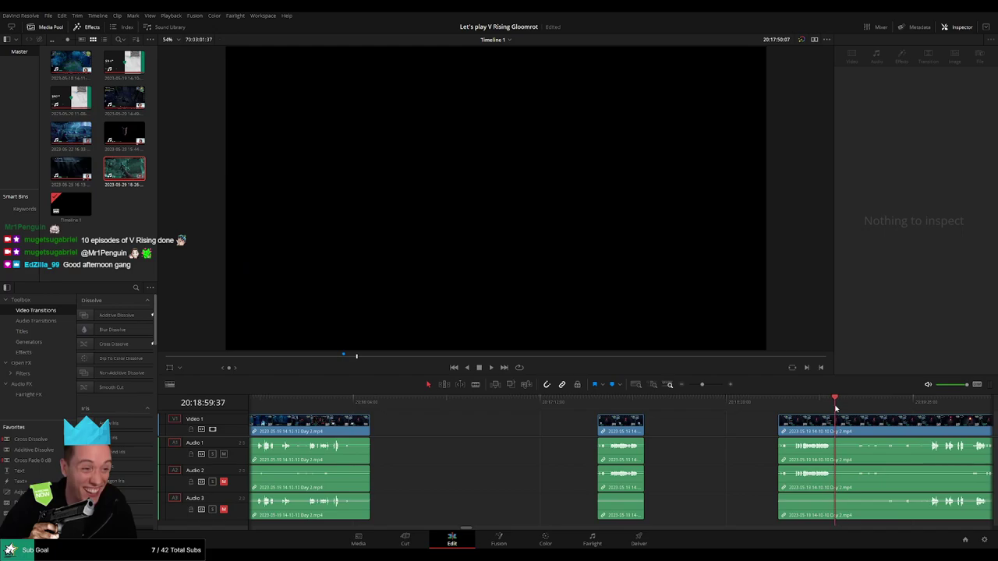
key("ctrl+b")
mouse_move(835, 407)
left_mouse_down()
mouse_move(903, 411)
mouse_move(886, 404)
mouse_move(403, 432)
left_mouse_up()
key("ctrl+b")
left_click(868, 432)
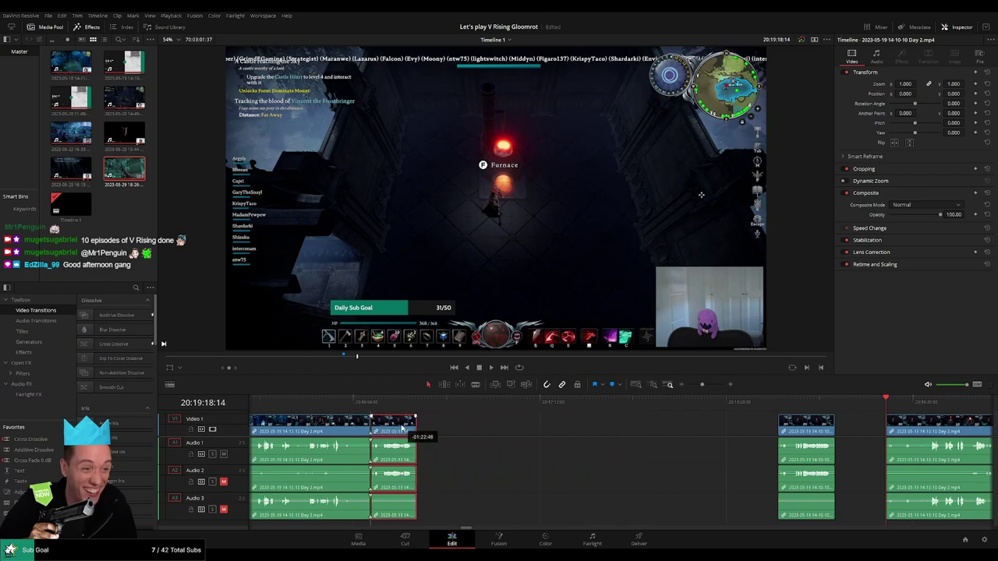
Step: Move the short kept piece beside earlier clips, trim the later clip, and delete the gap
left_click_drag(779, 423, 419, 427)
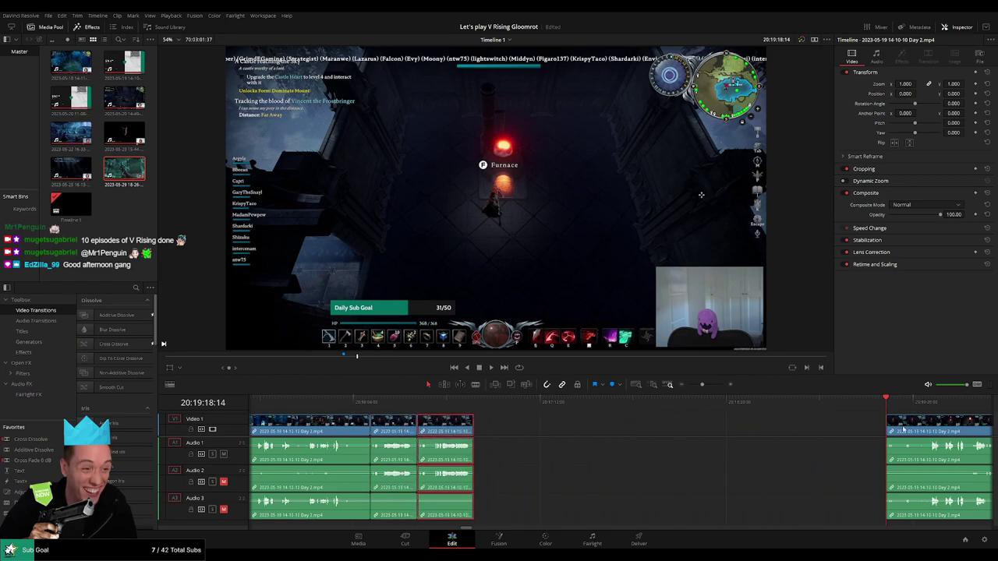
mouse_move(888, 429)
left_mouse_down()
mouse_move(621, 431)
mouse_move(474, 416)
left_mouse_up()
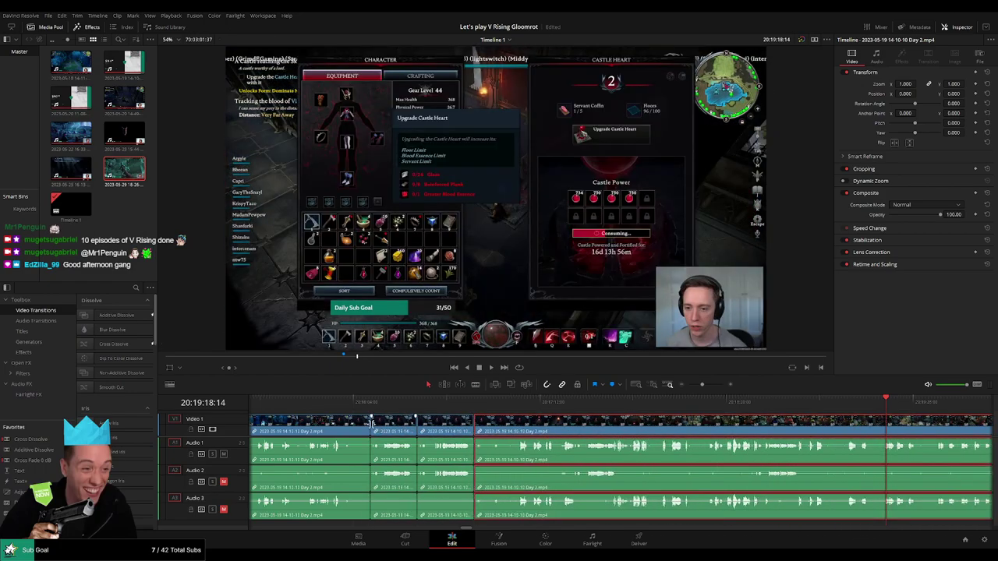
left_click(371, 425)
left_click(417, 424)
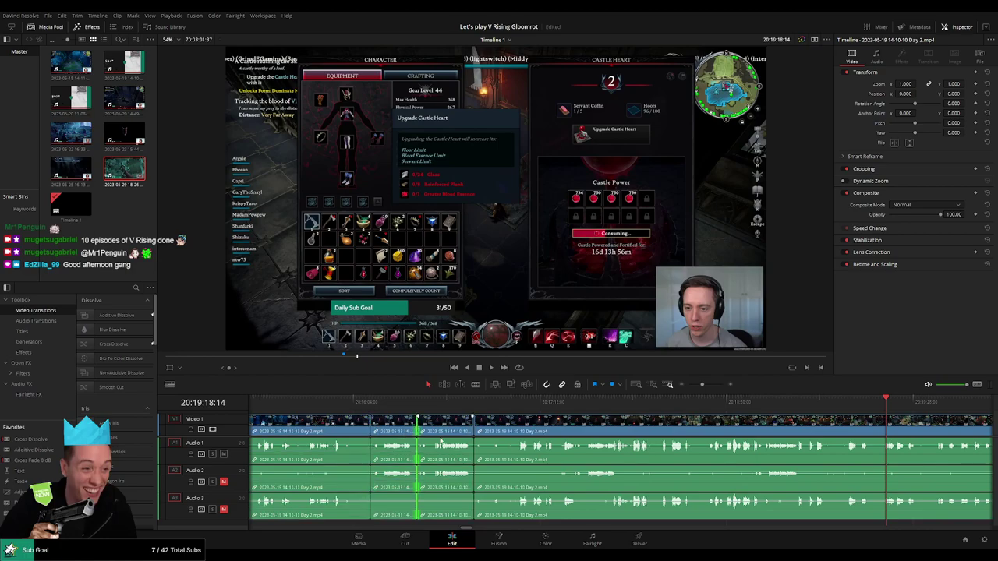
left_click(474, 425)
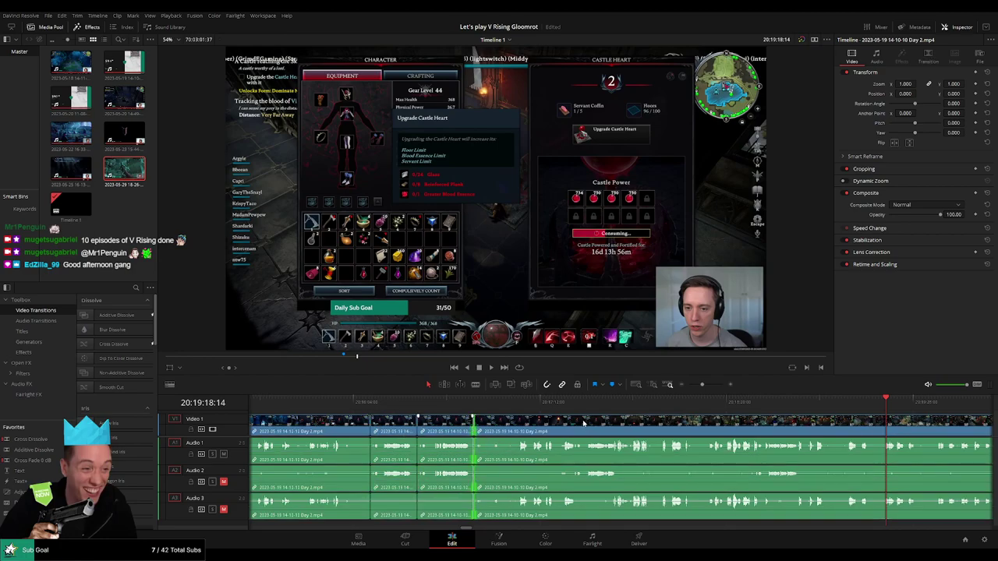
left_click_drag(702, 385, 686, 385)
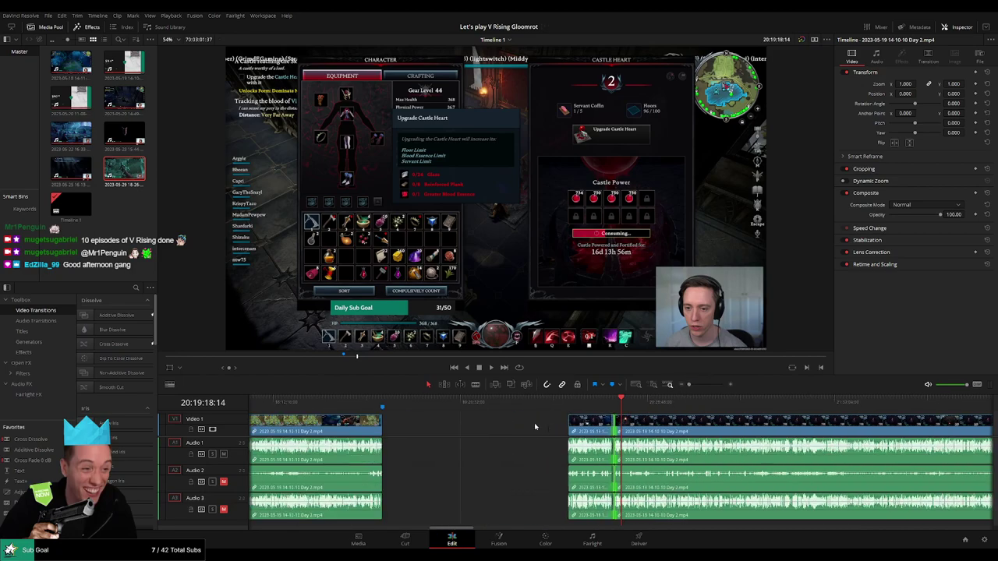
left_click(534, 427)
key("Delete")
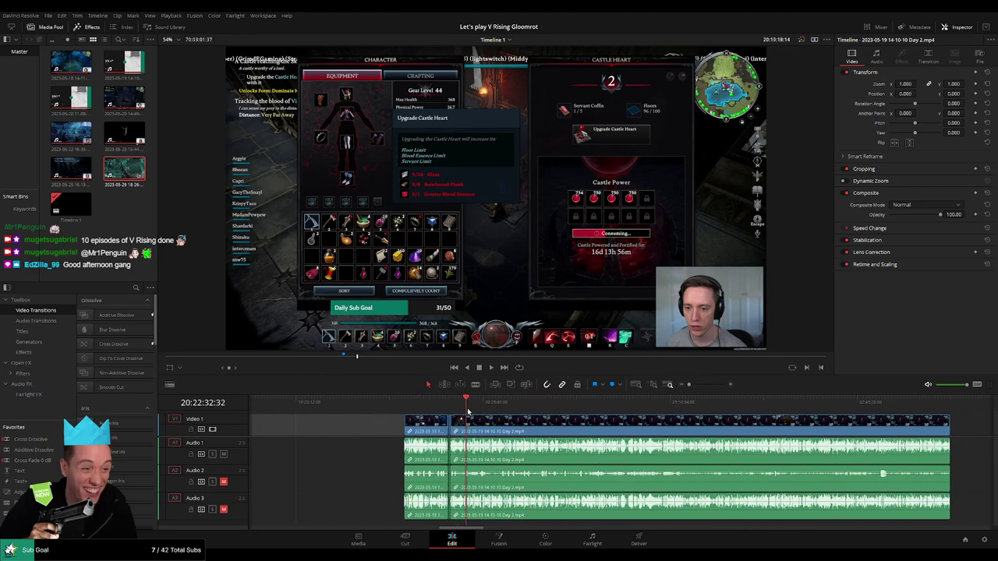
Step: Scrub and replay the gameplay to land the playhead exactly on 20:52:30:00
mouse_move(467, 411)
left_mouse_down()
mouse_move(553, 419)
mouse_move(631, 402)
left_mouse_up()
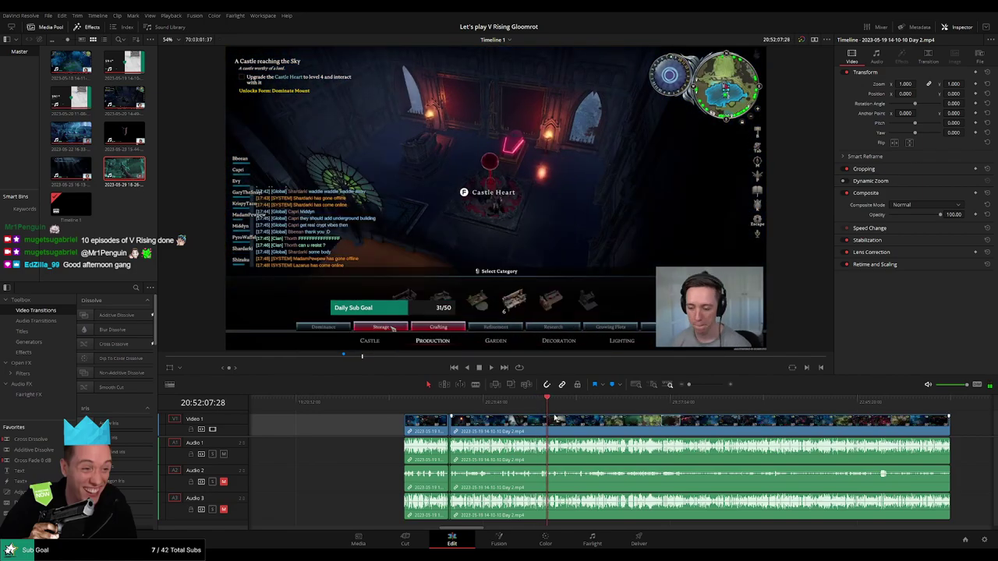
scroll(593, 407, "up", 3)
scroll(593, 407, "up", 2)
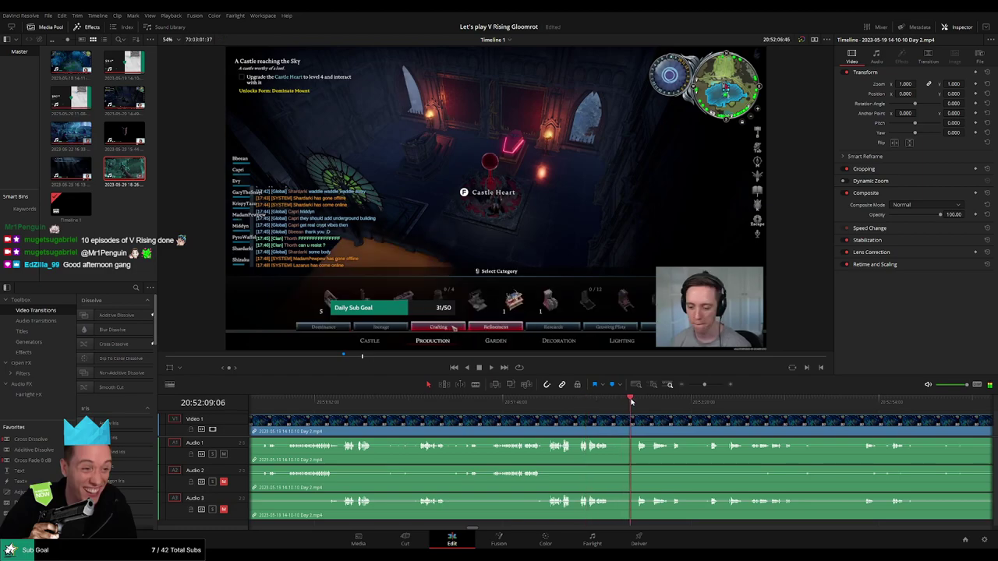
mouse_move(632, 403)
left_mouse_down()
mouse_move(645, 406)
mouse_move(425, 404)
left_mouse_up()
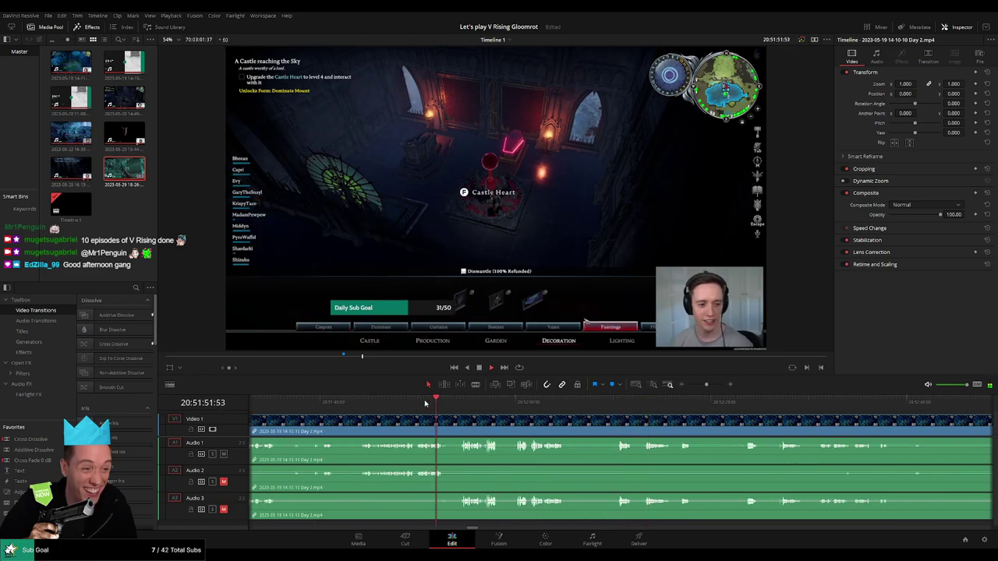
left_click(615, 403)
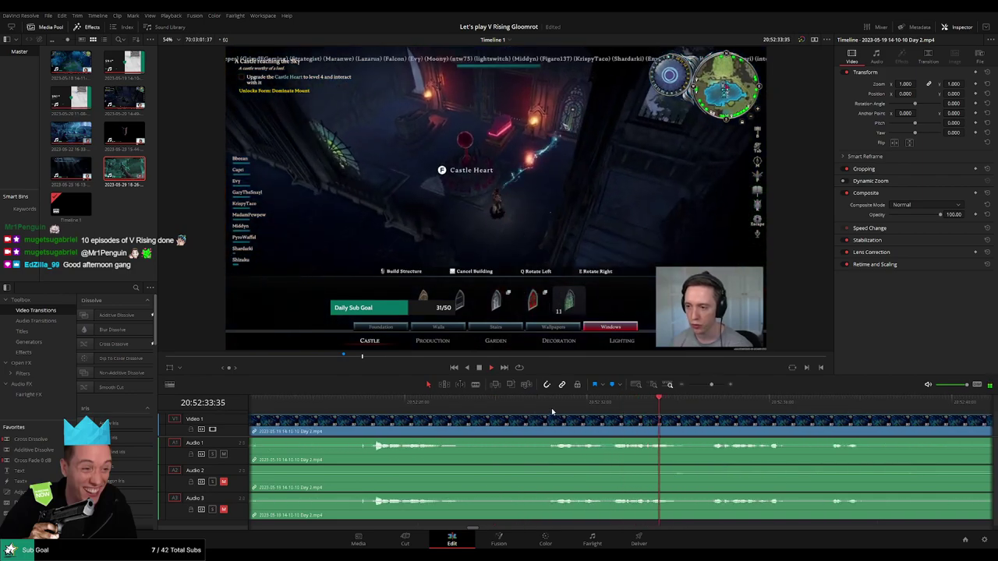
key("shift+Left")
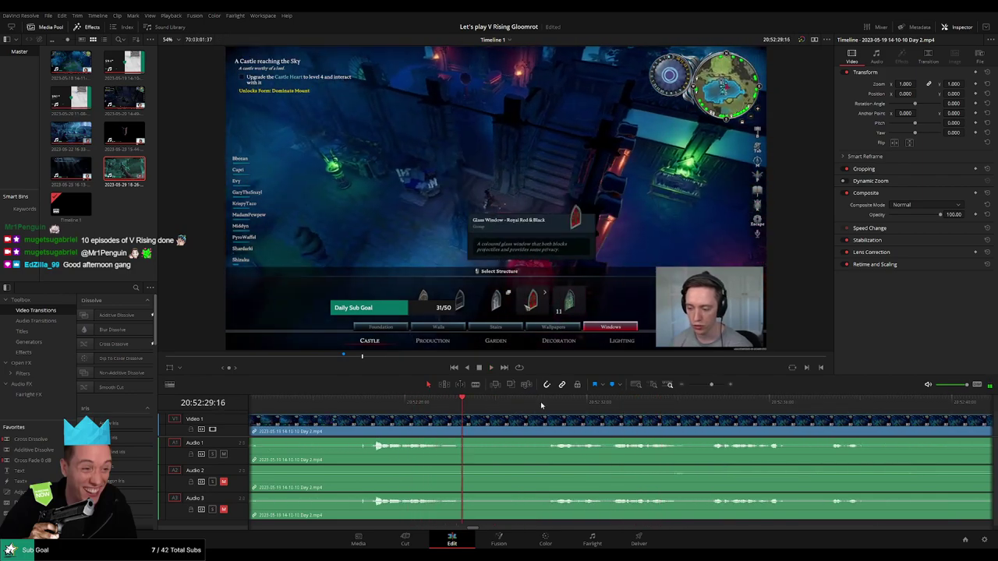
left_click_drag(549, 404, 499, 404)
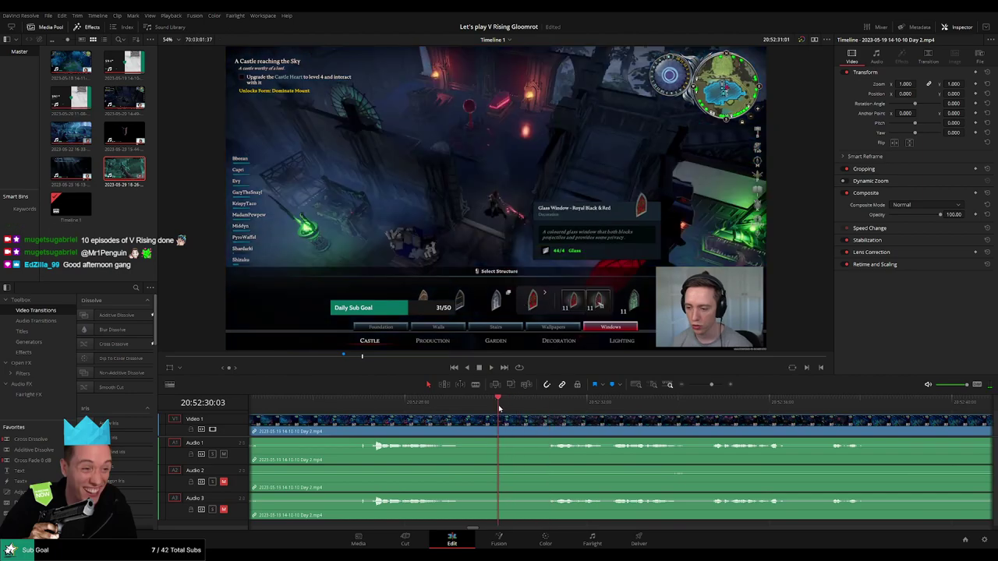
key("Left")
key("Left")
key("Left")
Step: Split all tracks at 20:52:30:00 and fade out Audio 1, 2 and 3 before it
key("b")
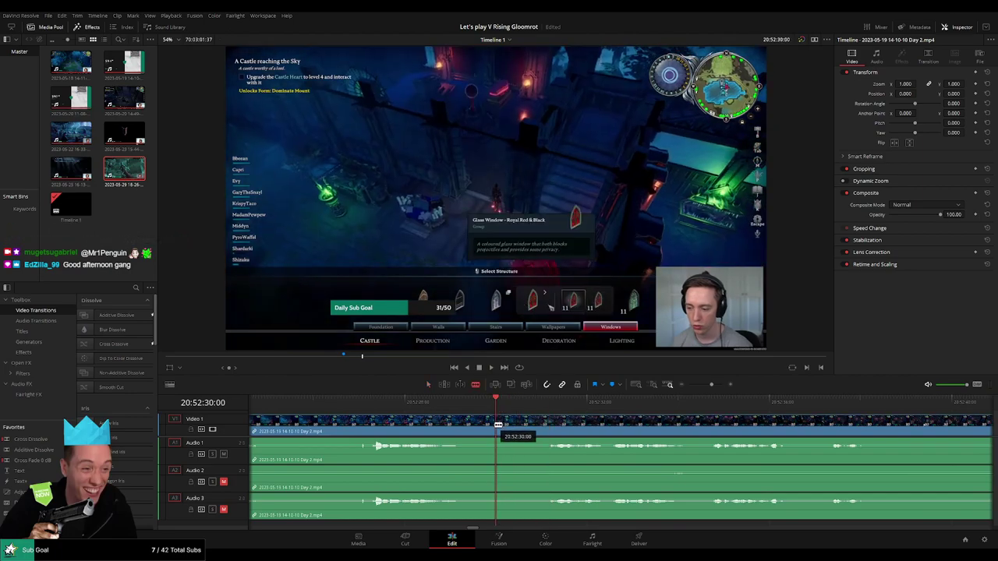
left_click(498, 425)
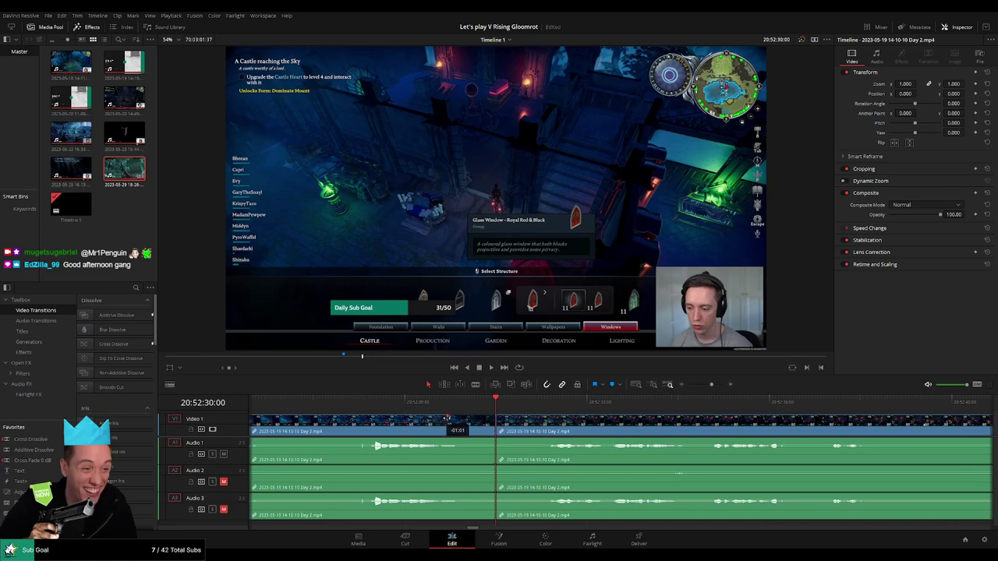
left_click_drag(492, 439, 449, 440)
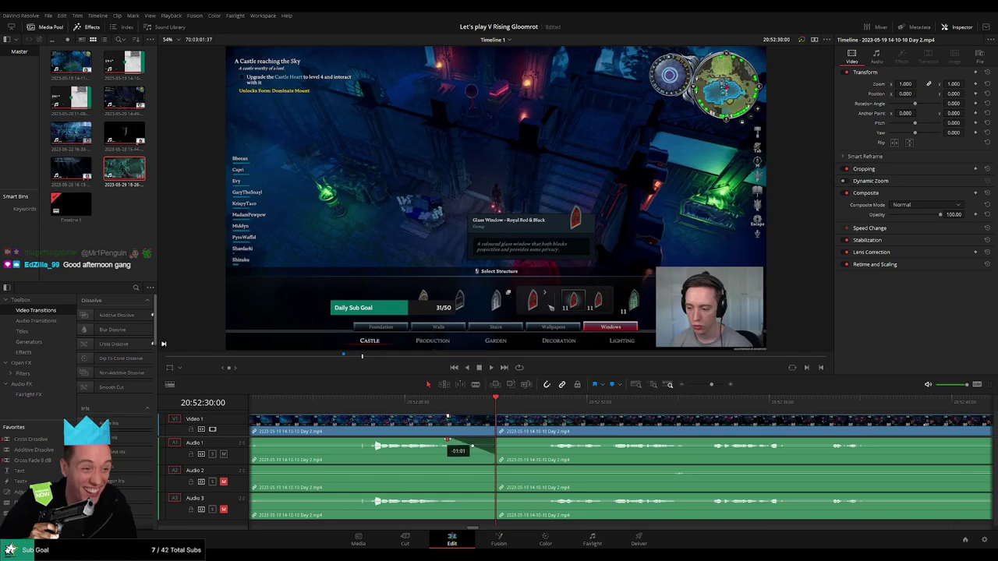
left_click_drag(496, 468, 454, 468)
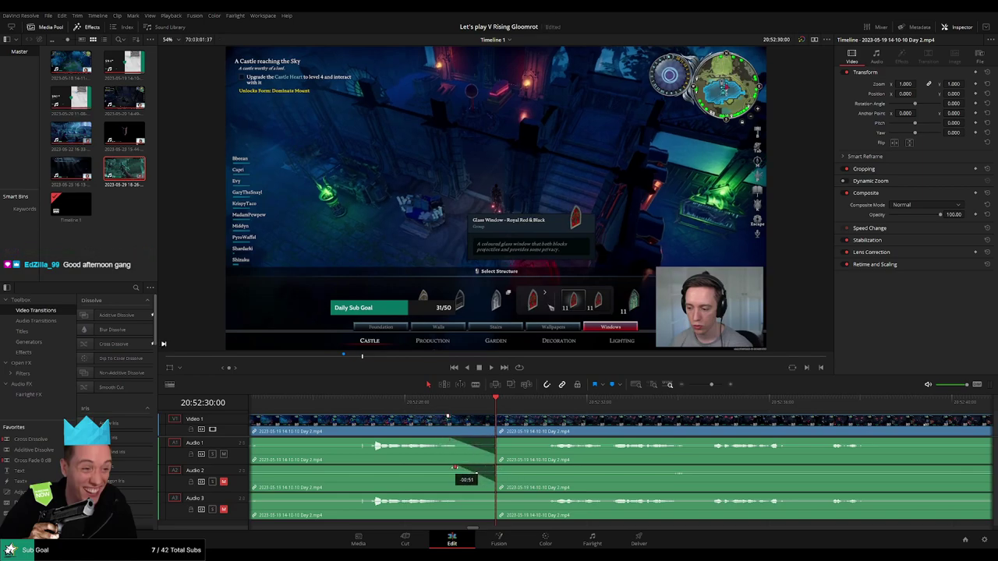
left_click_drag(493, 497, 447, 496)
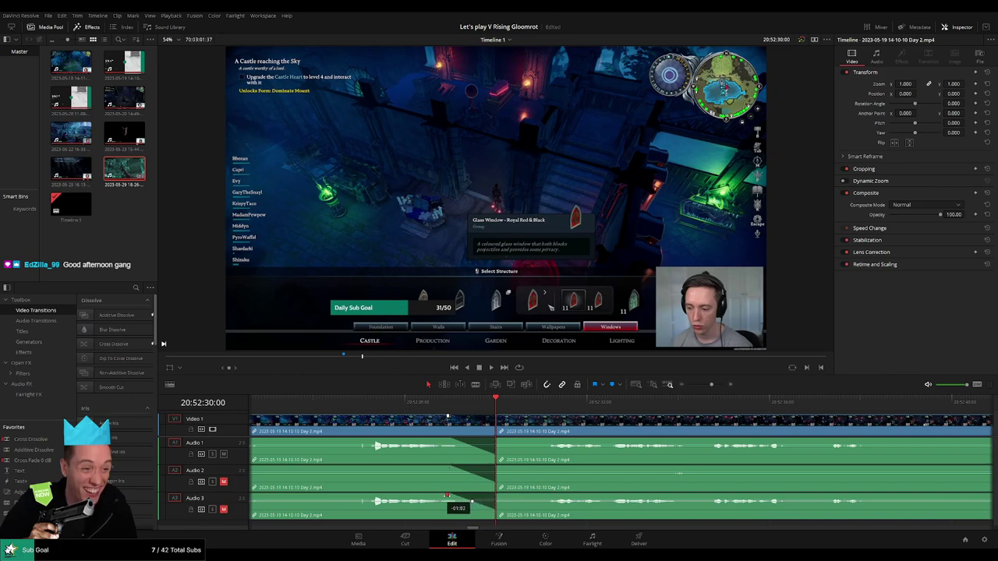
Step: Fade the audio back in on the incoming clips after the 20:52:30:00 cut
left_click_drag(514, 418, 543, 418)
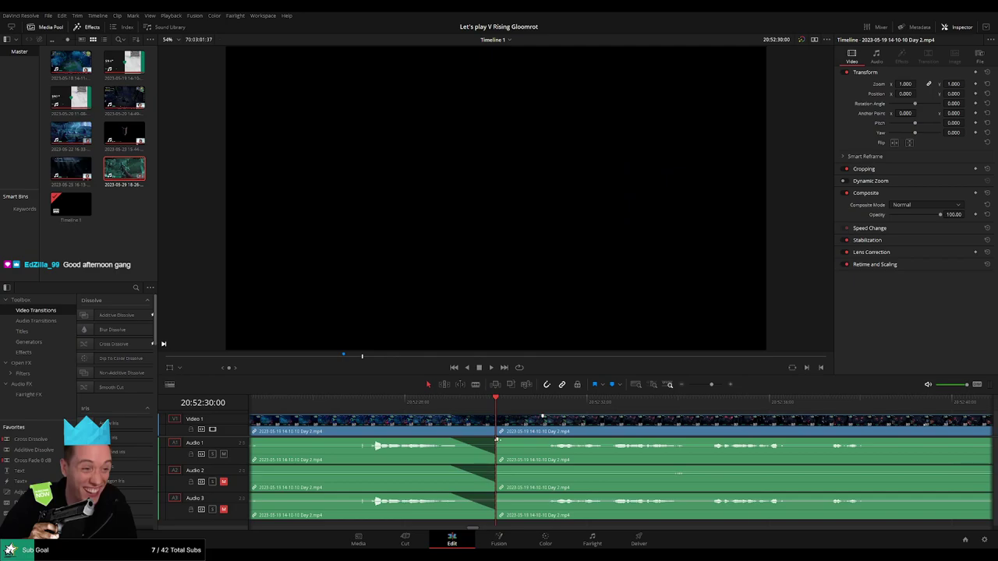
left_click_drag(497, 440, 538, 442)
left_click_drag(518, 467, 544, 496)
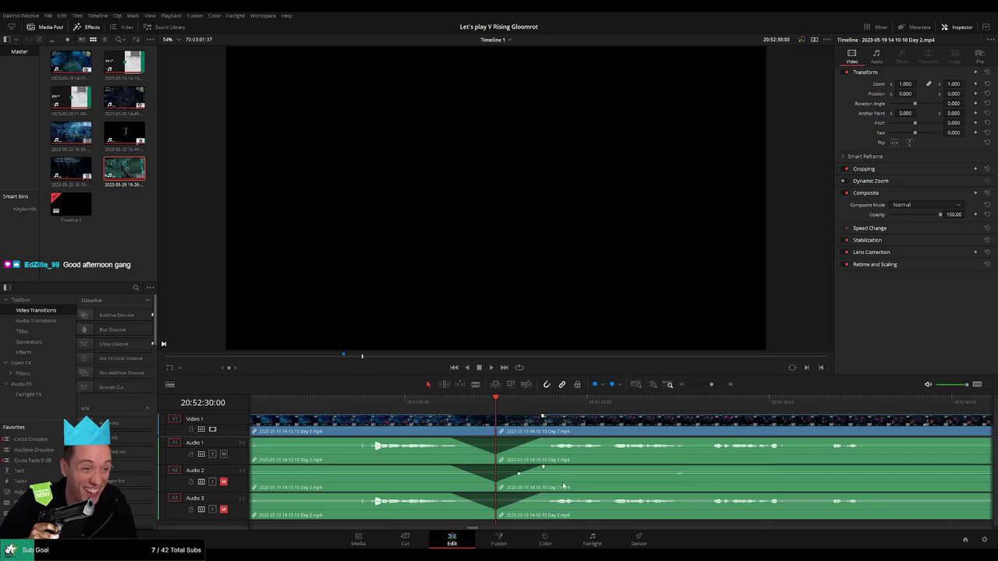
Step: Move the next clip group so it starts at the 22:00:00:00 playhead
left_click(690, 387)
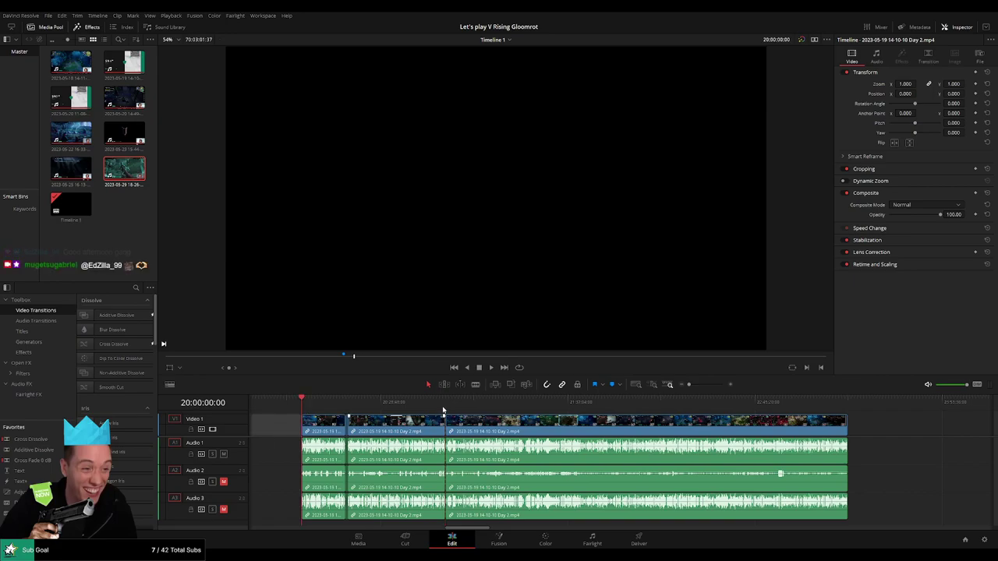
left_click_drag(548, 434, 643, 426)
left_click(346, 430)
left_click_drag(273, 403, 452, 421)
scroll(544, 414, "up", 3)
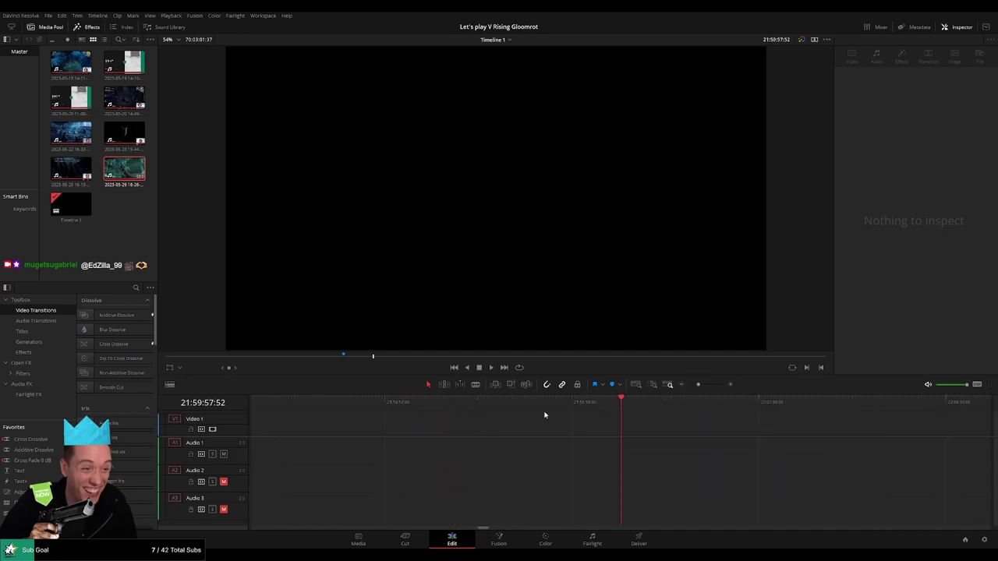
left_click_drag(615, 407, 623, 407)
left_click(682, 385)
scroll(512, 434, "right", 2)
scroll(512, 434, "right", 4)
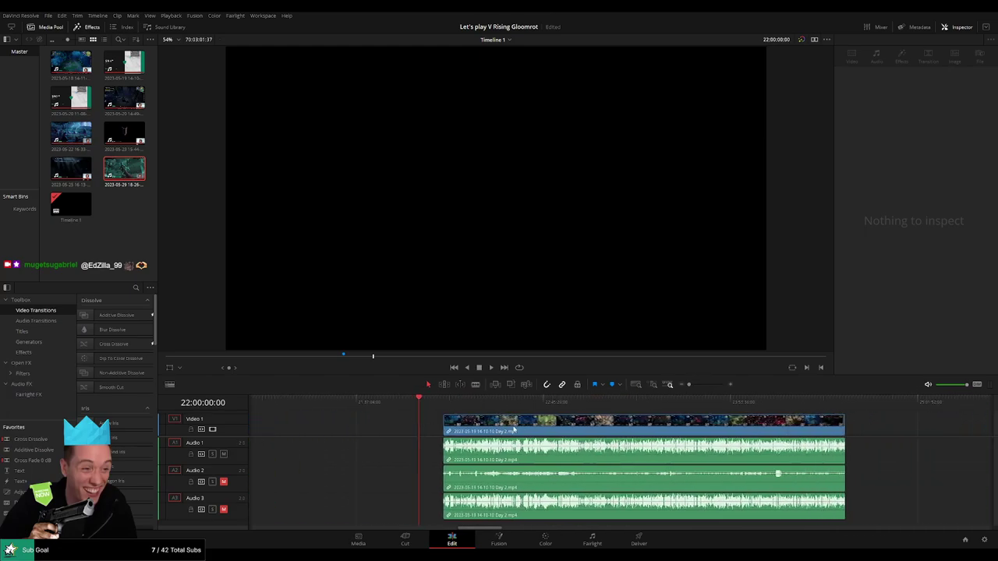
left_click_drag(519, 427, 492, 428)
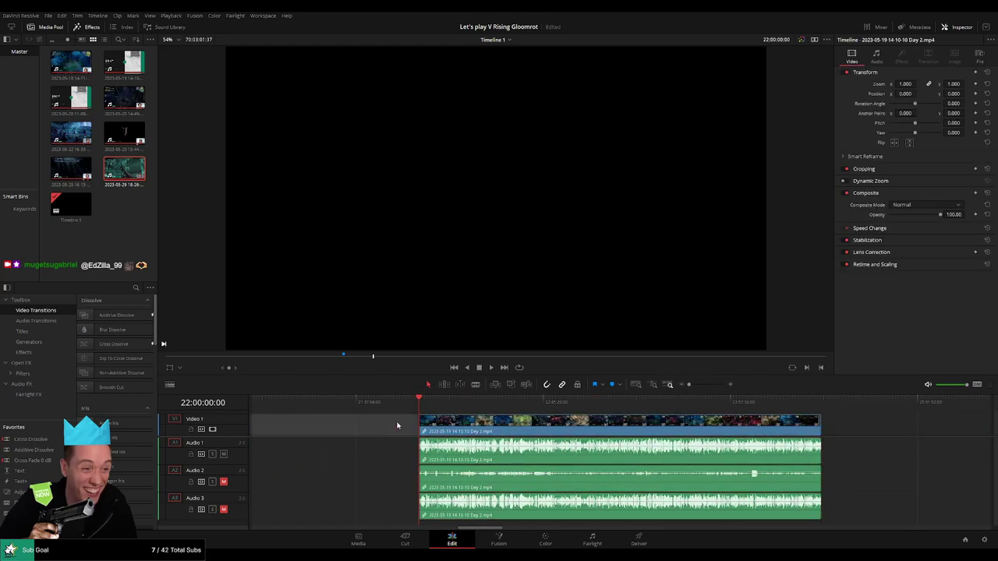
Step: Play and skim the repositioned footage to review the moment around 22:52
scroll(382, 421, "right", 2)
key("space")
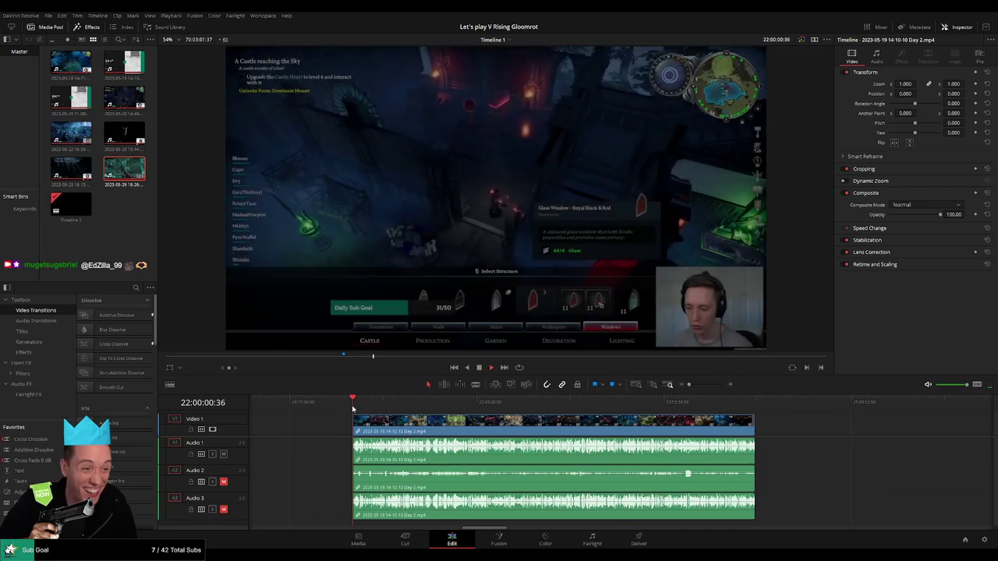
left_click_drag(357, 408, 496, 411)
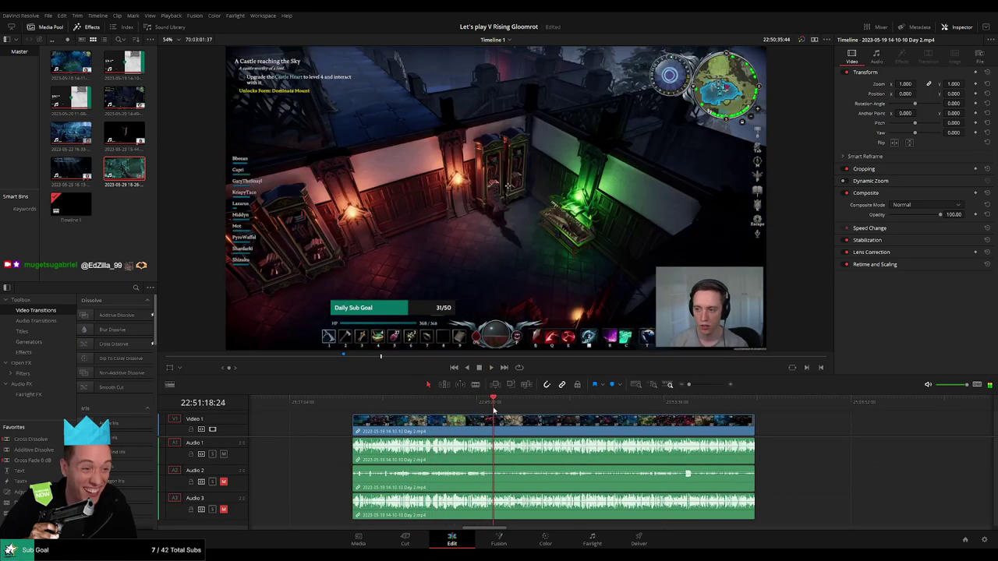
scroll(546, 437, "up", 3)
scroll(609, 428, "up", 2)
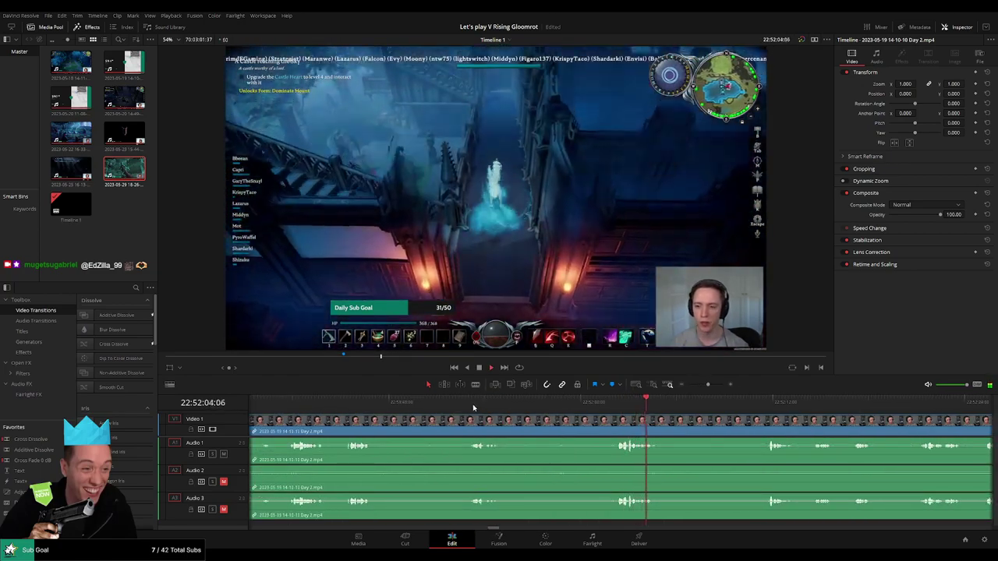
left_click(472, 406)
left_click(616, 406)
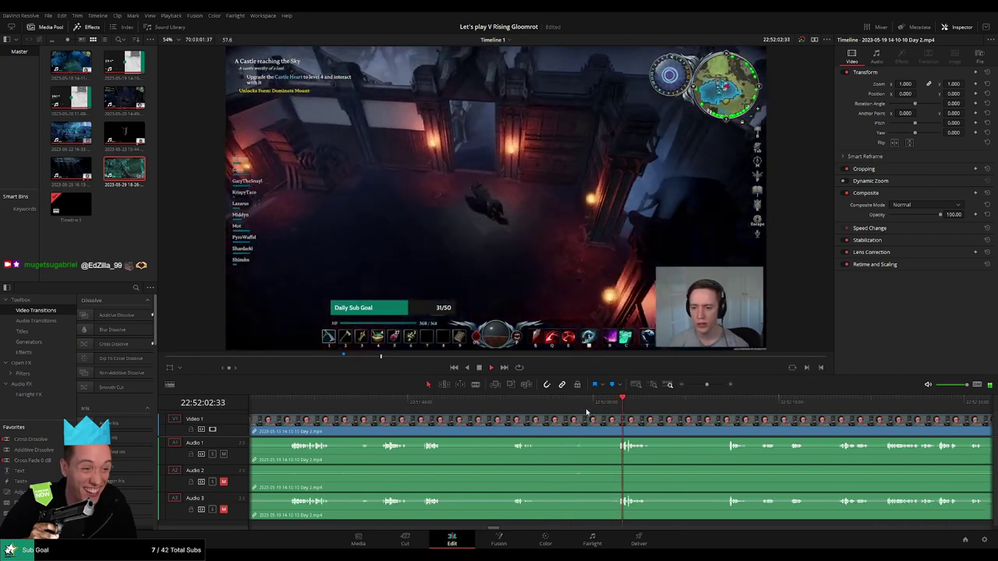
scroll(622, 425, "up", 2)
Step: Split all tracks at 22:52:01:30
left_click(527, 405)
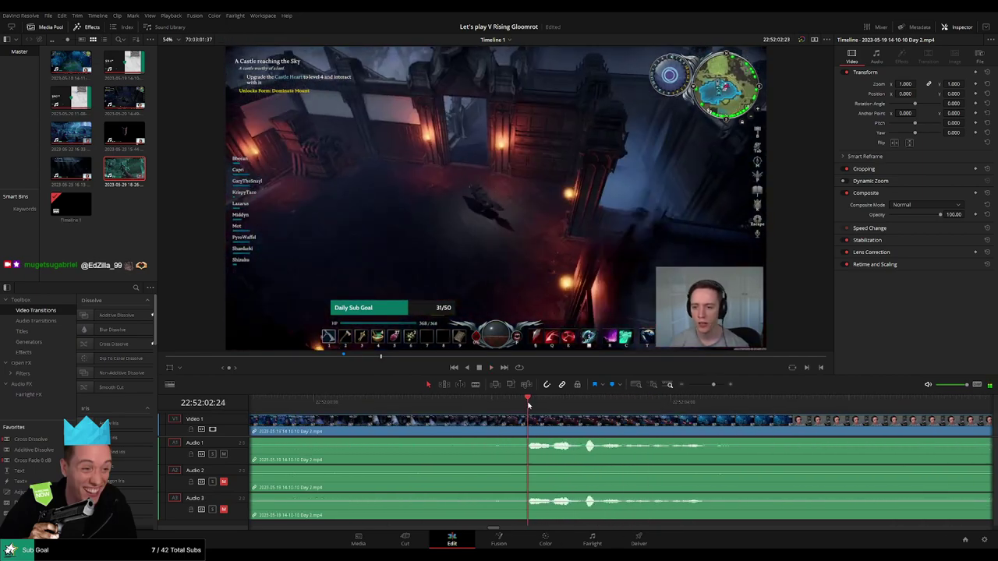
left_click_drag(526, 405, 447, 407)
key("ctrl+b")
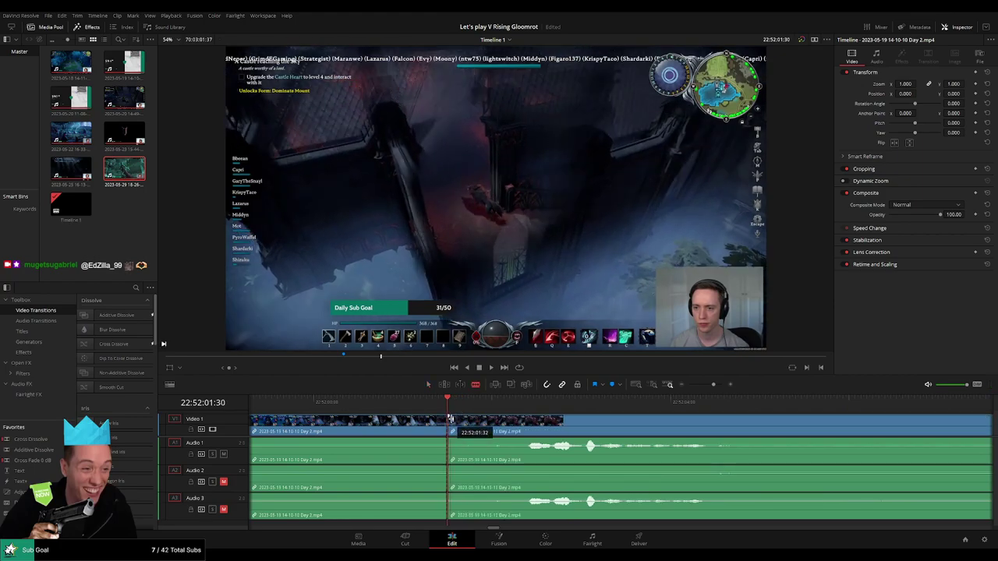
left_click_drag(503, 422, 541, 422)
Step: Fade Audio 1, 2 and 3 out before the 22:52:01:30 cut and back in after it
mouse_move(445, 417)
left_mouse_down()
mouse_move(359, 419)
mouse_move(442, 442)
mouse_move(349, 441)
left_mouse_up()
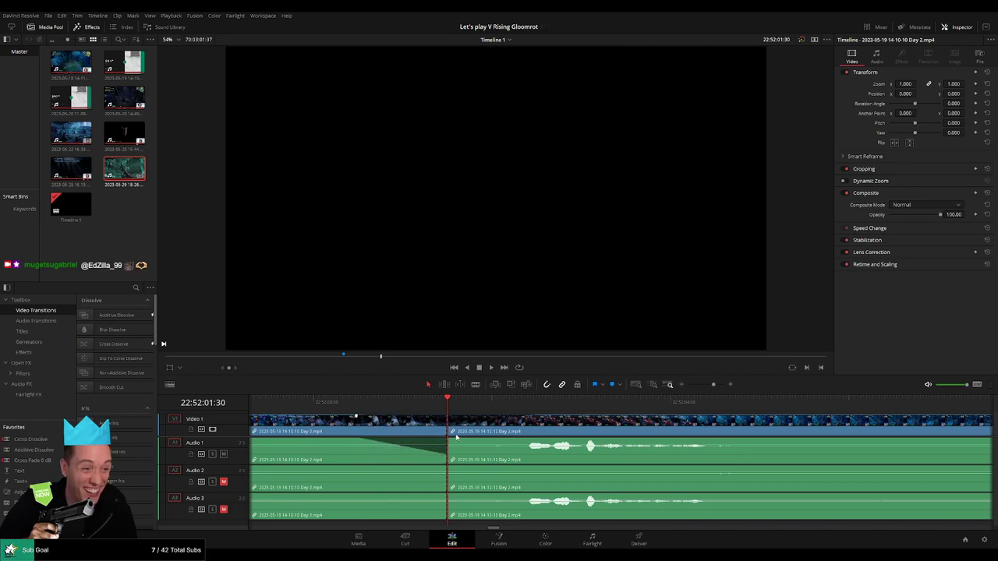
left_click_drag(448, 441, 538, 443)
left_click_drag(446, 468, 355, 468)
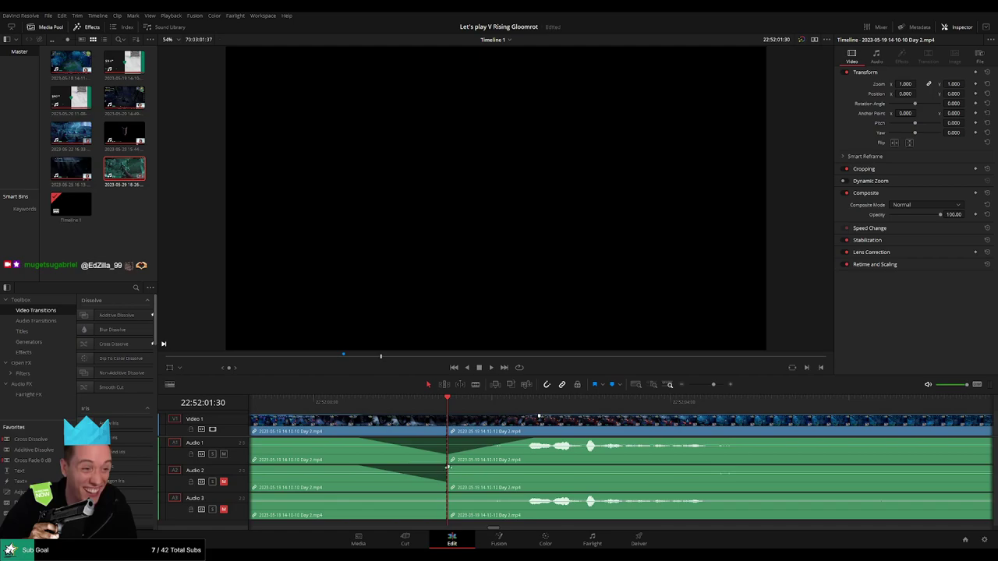
left_click_drag(448, 466, 537, 467)
left_click_drag(445, 494, 357, 494)
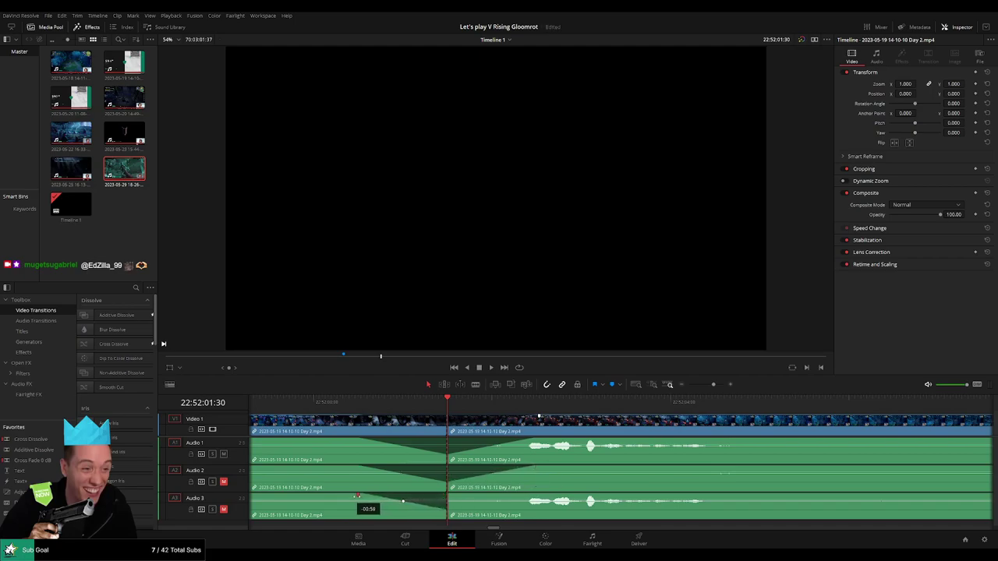
left_click_drag(452, 497, 538, 497)
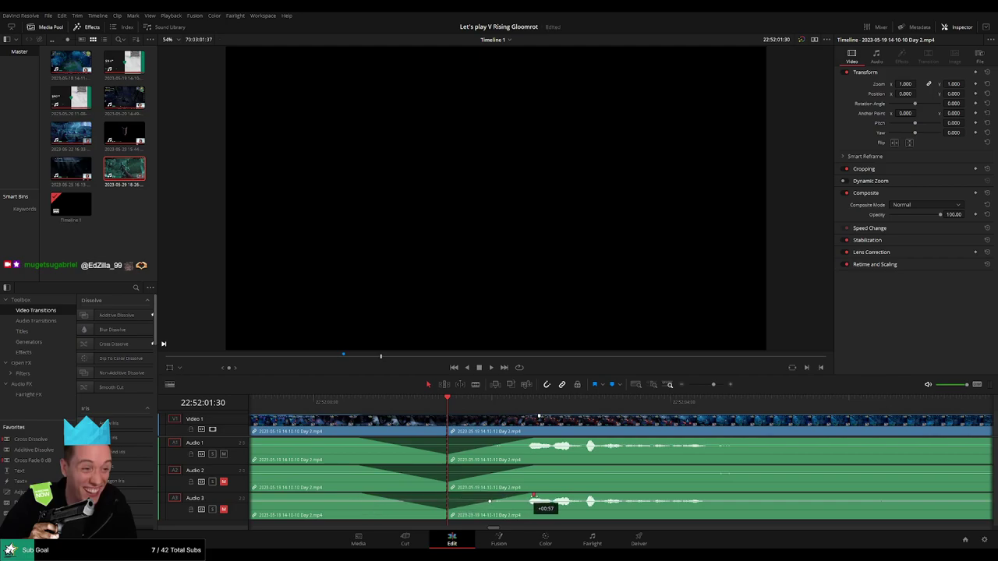
scroll(661, 404, "down", 2)
Step: Move the next clip so its start snaps to the playhead at 24:00:00:00
scroll(608, 413, "down", 2)
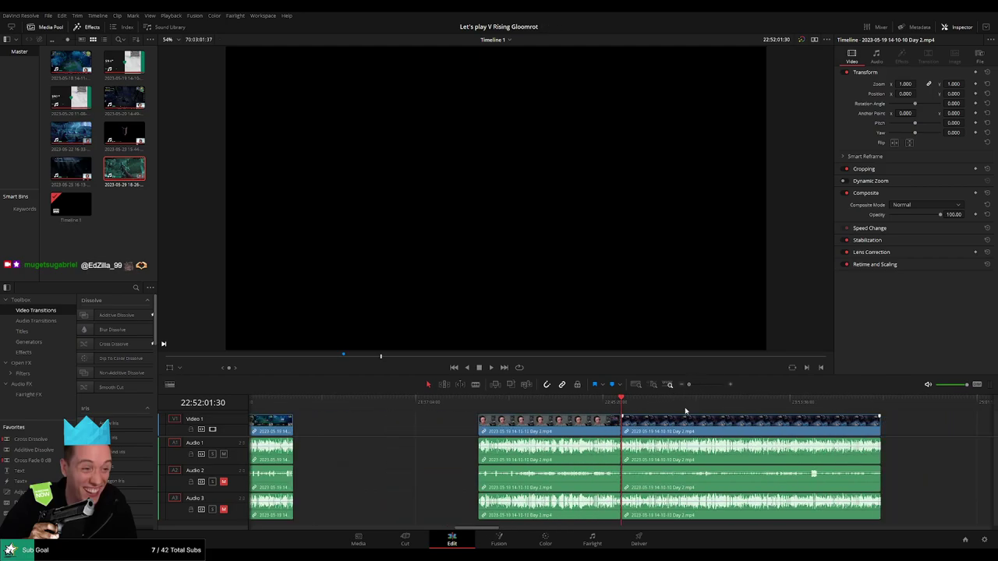
scroll(535, 421, "down", 2)
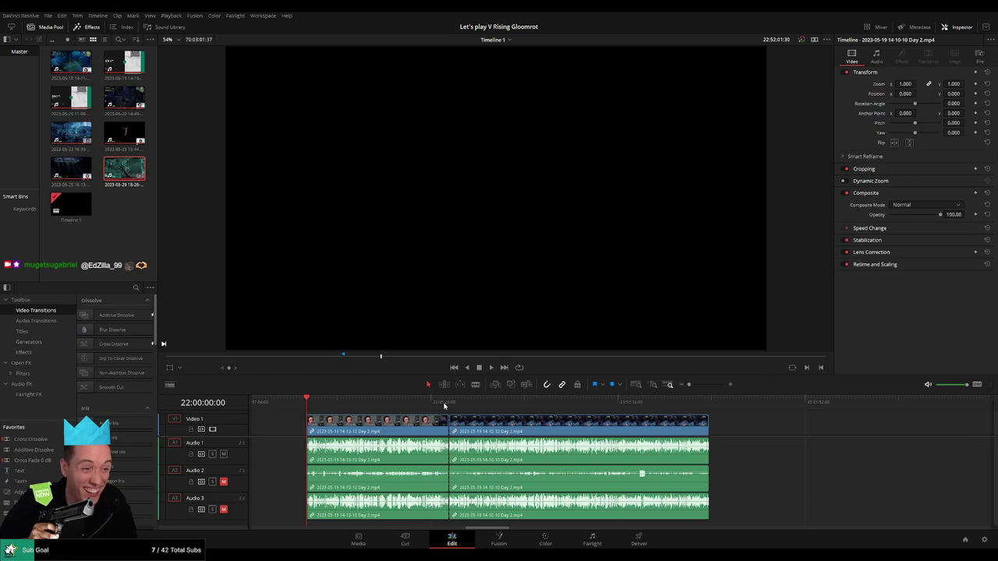
scroll(501, 417, "right", 3)
left_click_drag(385, 423, 660, 423)
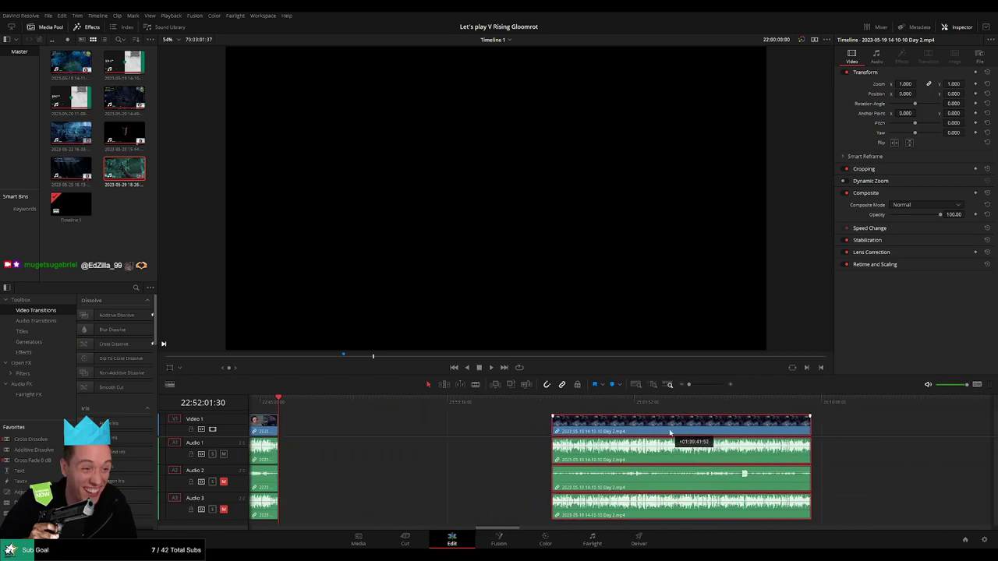
left_click(296, 417)
left_click(324, 403)
left_click_drag(329, 410, 465, 427)
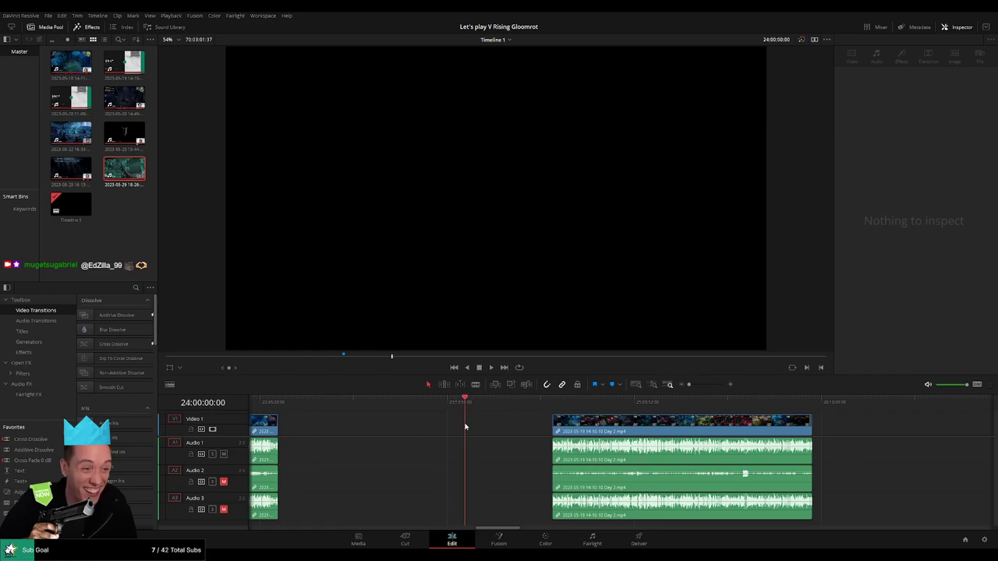
mouse_move(590, 429)
left_mouse_down()
mouse_move(401, 420)
mouse_move(513, 415)
left_mouse_up()
Step: Play the moved section and scrub back to review the moment near 24:52
key("space")
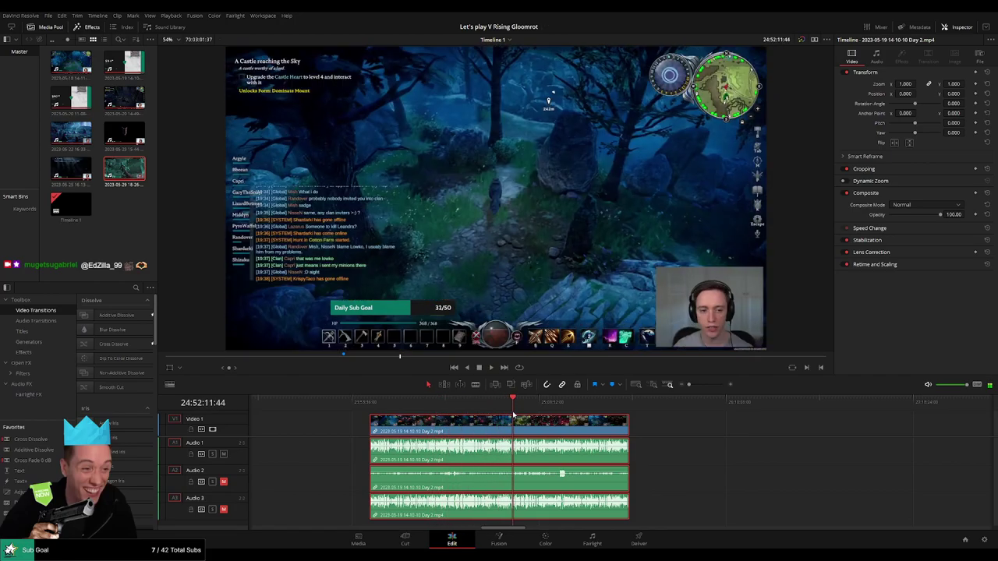
scroll(586, 413, "up", 3)
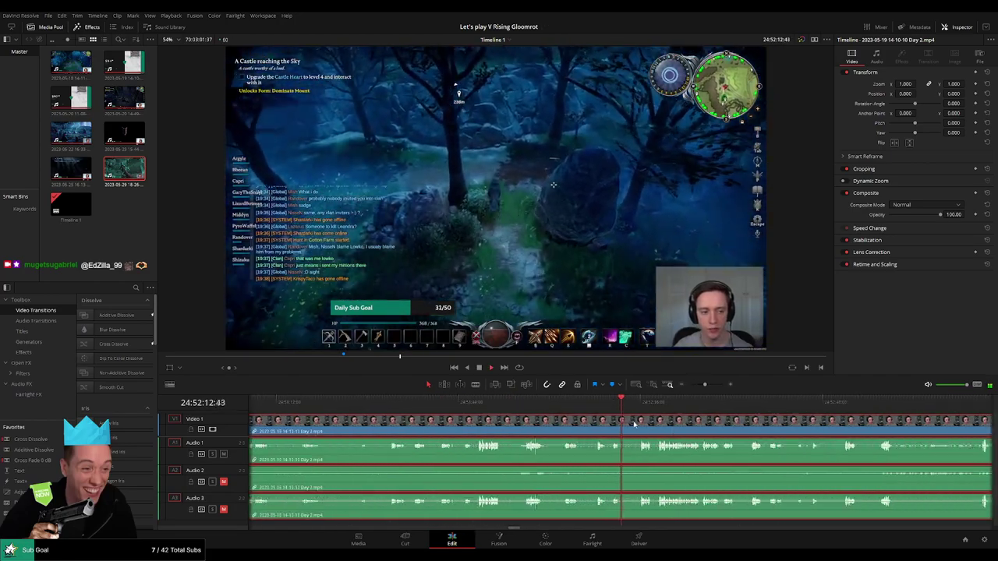
left_click_drag(585, 413, 450, 408)
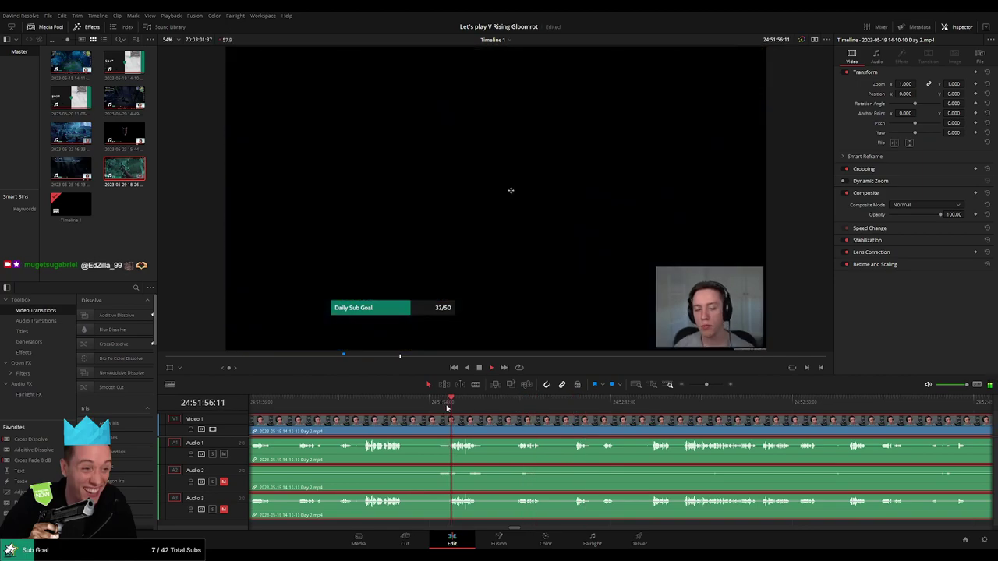
scroll(567, 427, "left", 3)
scroll(567, 426, "right", 3)
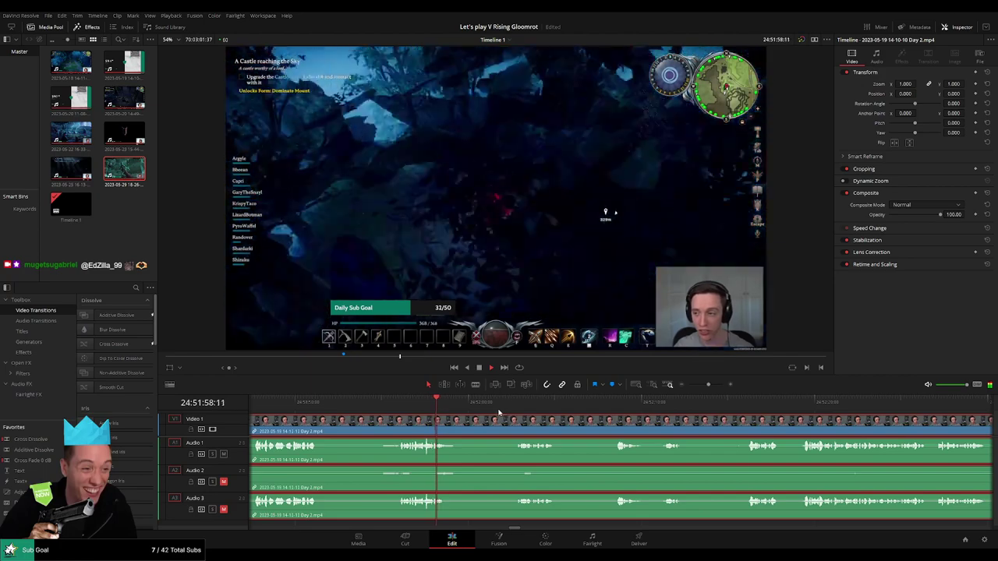
Step: Park the playhead at the map moment, 24:52:02:00
left_click(521, 407)
scroll(596, 409, "up", 1)
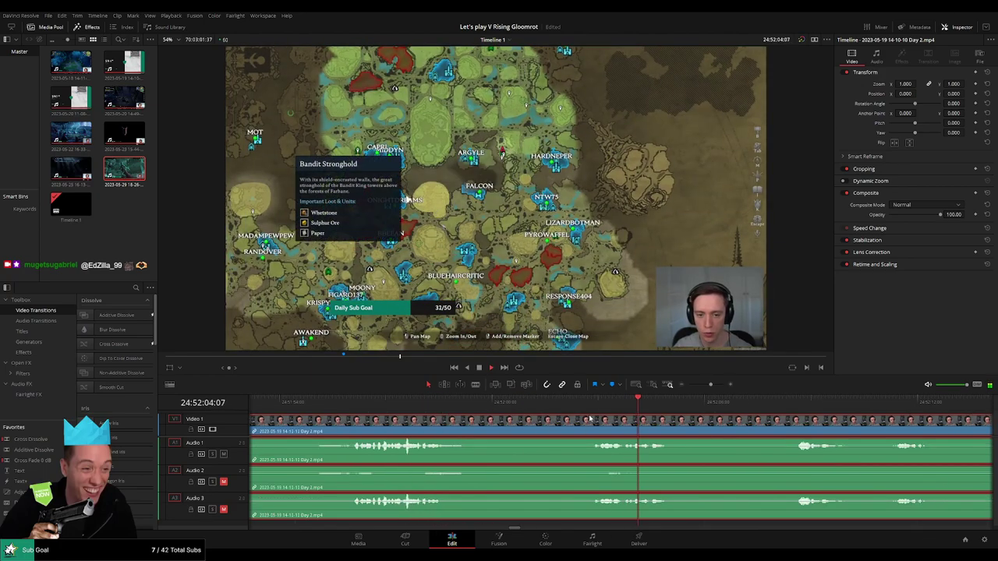
left_click(596, 408)
left_click_drag(597, 409, 565, 416)
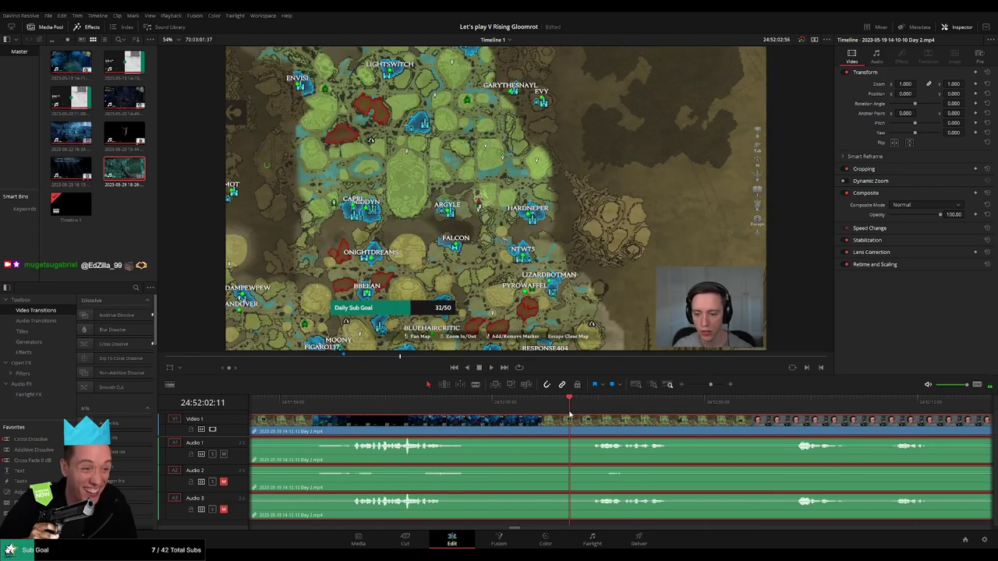
Step: Split every track at 24:52:02:00 and add an Audio 1 fade-out before the cut
key("ctrl+b")
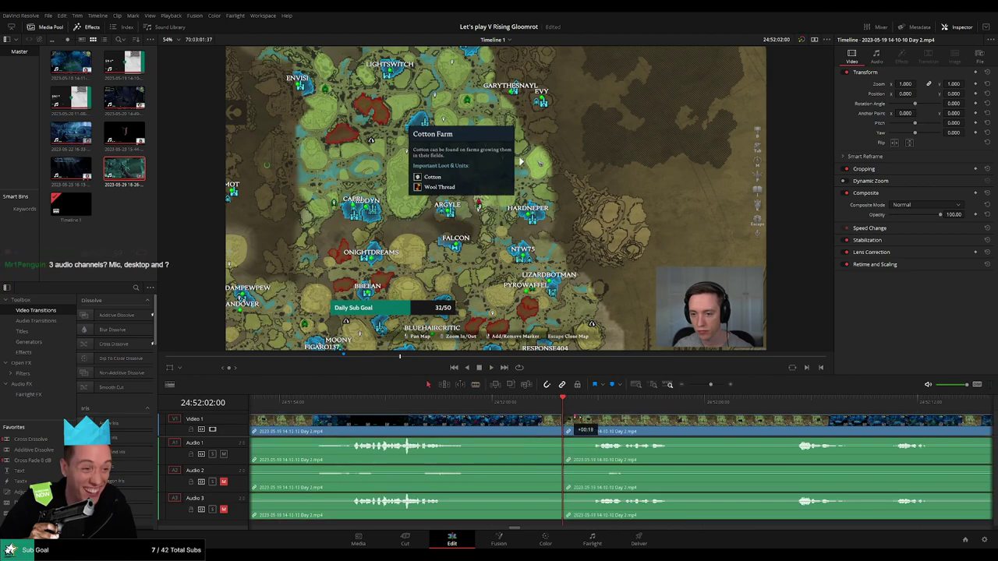
mouse_move(577, 425)
left_mouse_down()
mouse_move(601, 425)
mouse_move(527, 419)
mouse_move(536, 421)
left_mouse_up()
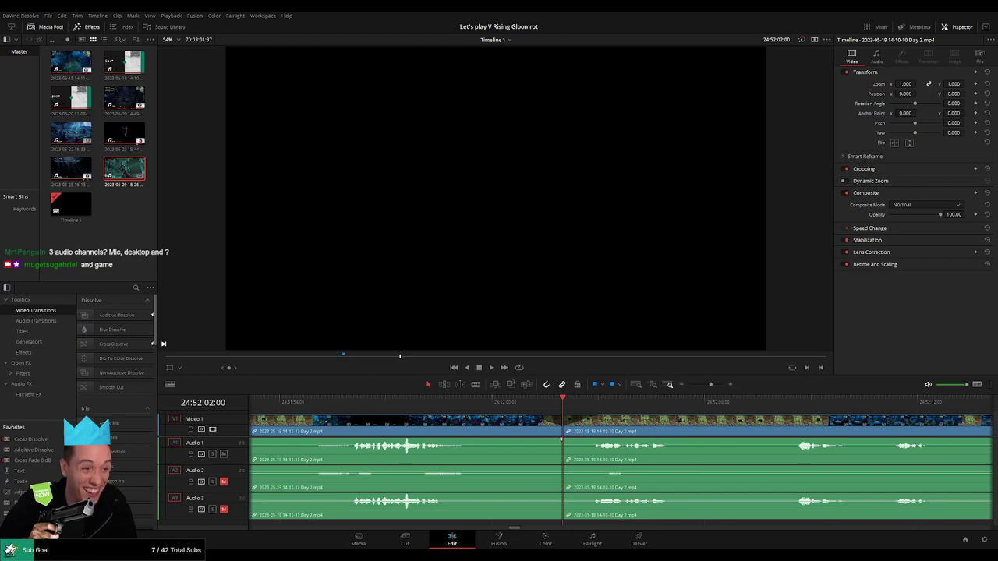
left_click_drag(560, 439, 525, 440)
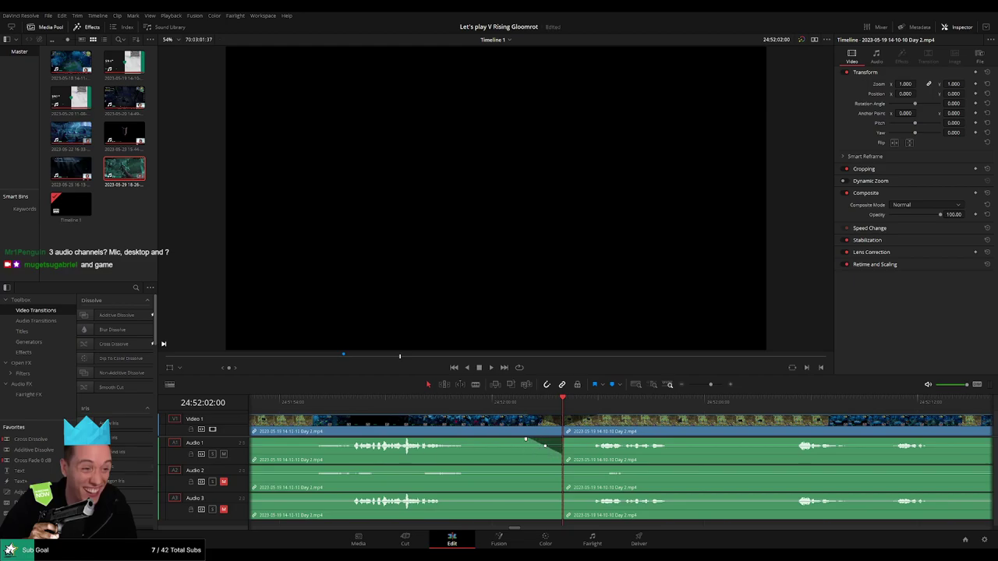
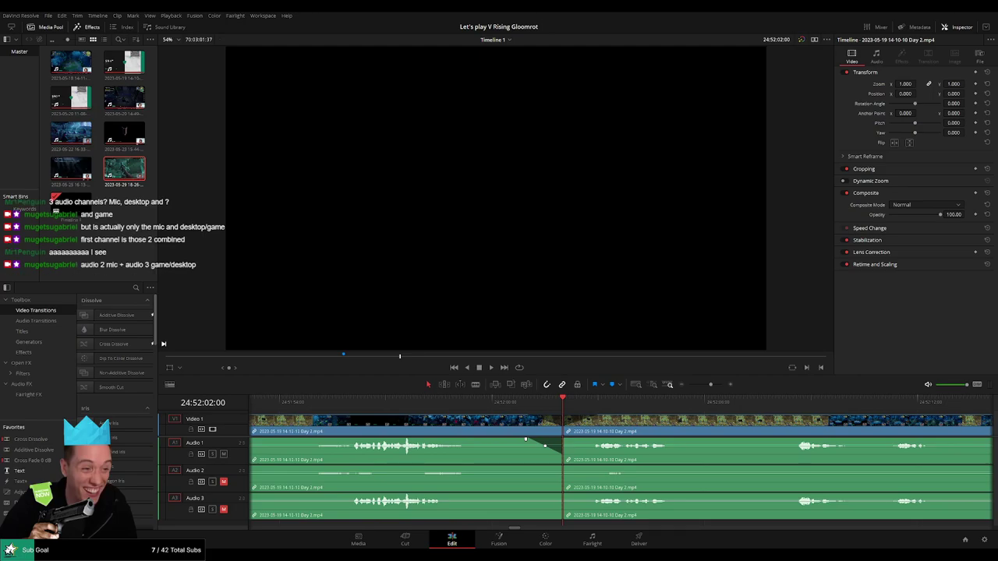
Step: At the Day 2 cut, fade in Audio 1, fade out Audio 2, and fade Audio 3 out and back in
left_click_drag(564, 439, 600, 441)
mouse_move(562, 468)
left_mouse_down()
mouse_move(524, 468)
mouse_move(599, 467)
left_mouse_up()
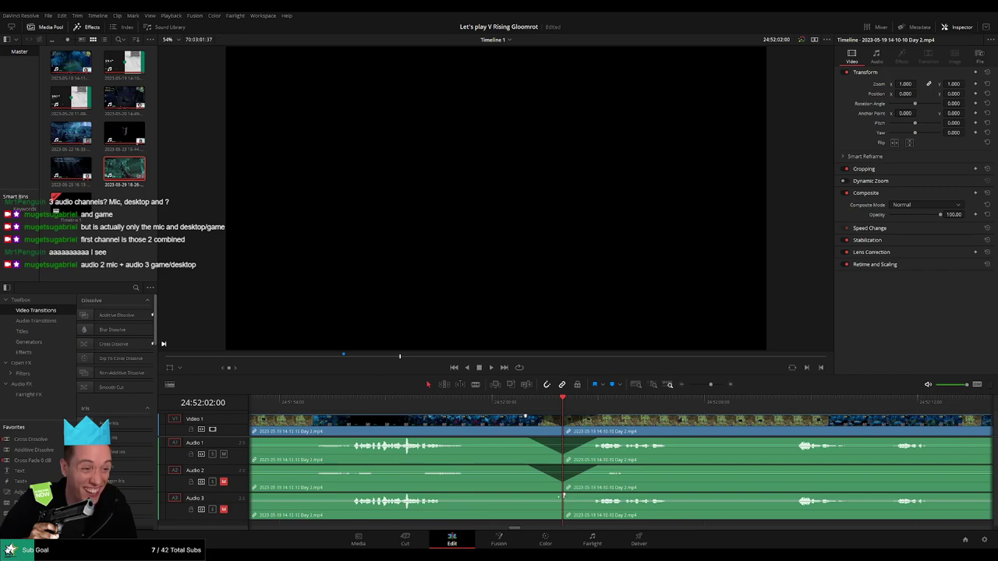
left_click_drag(563, 496, 533, 496)
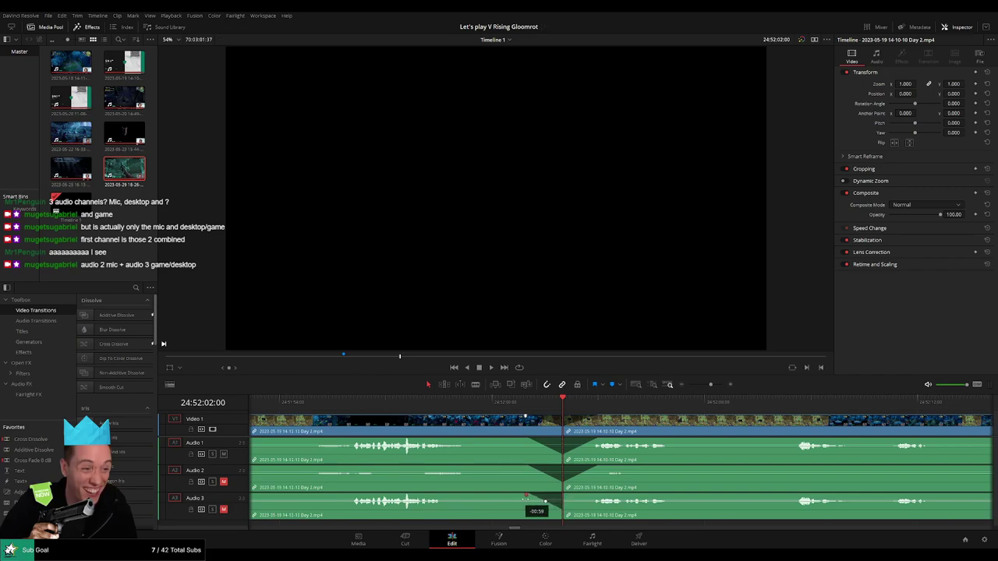
left_click_drag(565, 496, 600, 499)
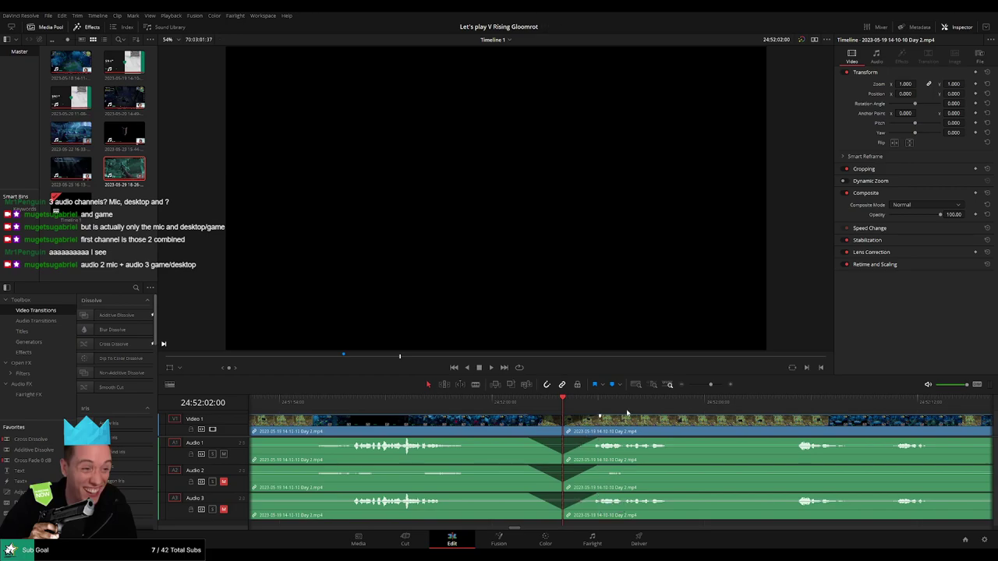
Step: Zoom the timeline out and scrub forward from the start to find the next clip
left_click_drag(710, 384, 688, 384)
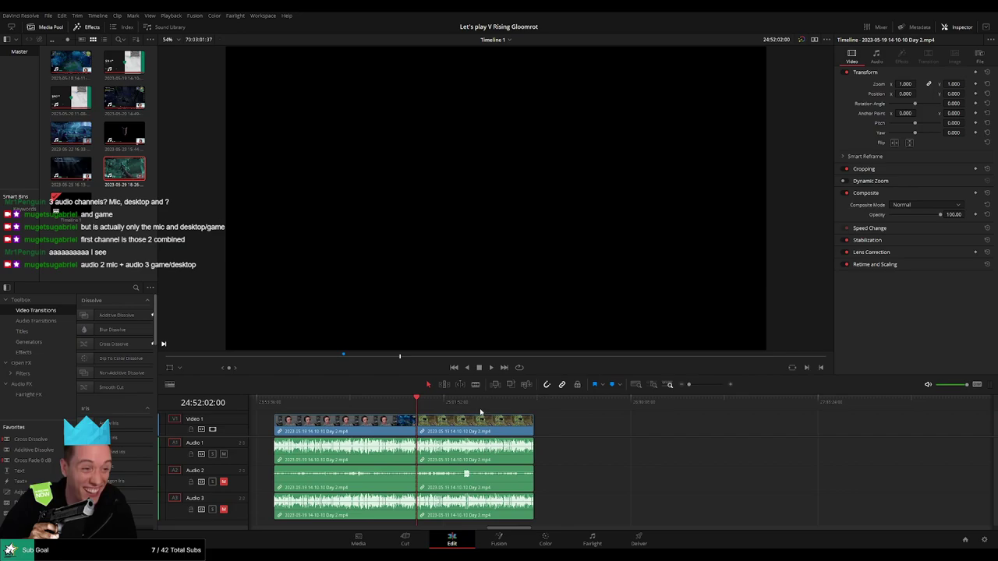
key("Home")
left_click(415, 406)
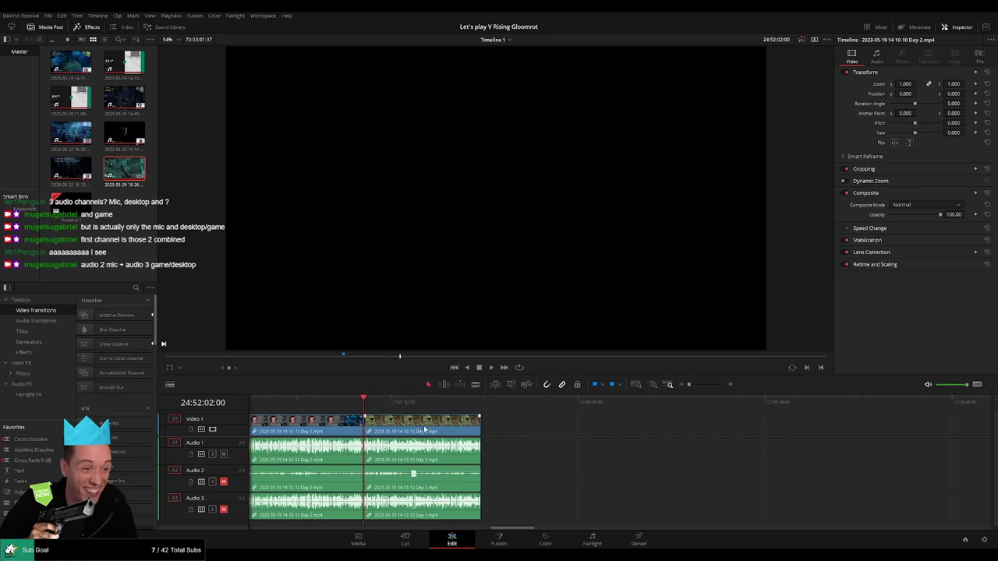
key("ctrl+z")
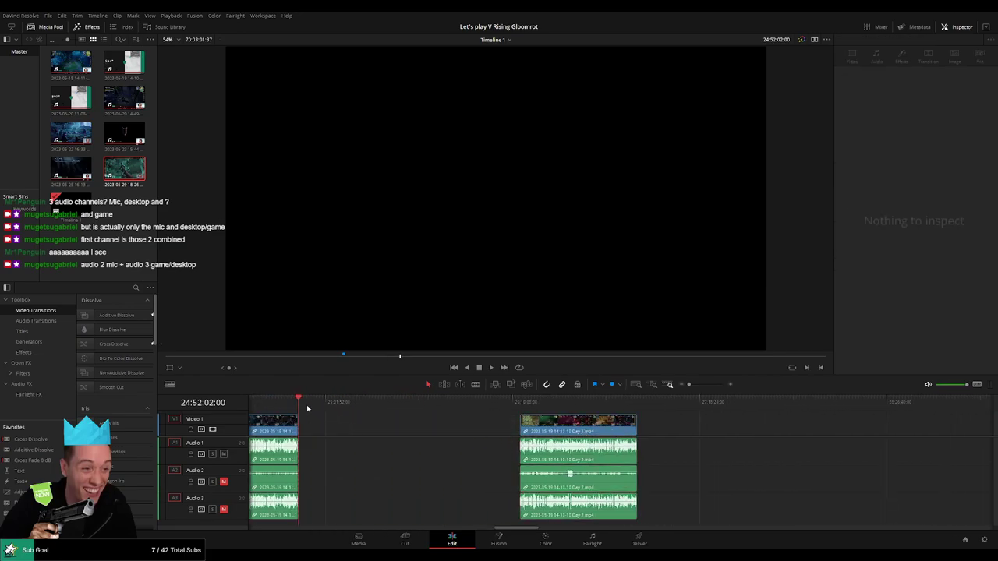
mouse_move(308, 409)
left_mouse_down()
mouse_move(484, 428)
mouse_move(611, 404)
left_mouse_up()
key("Left")
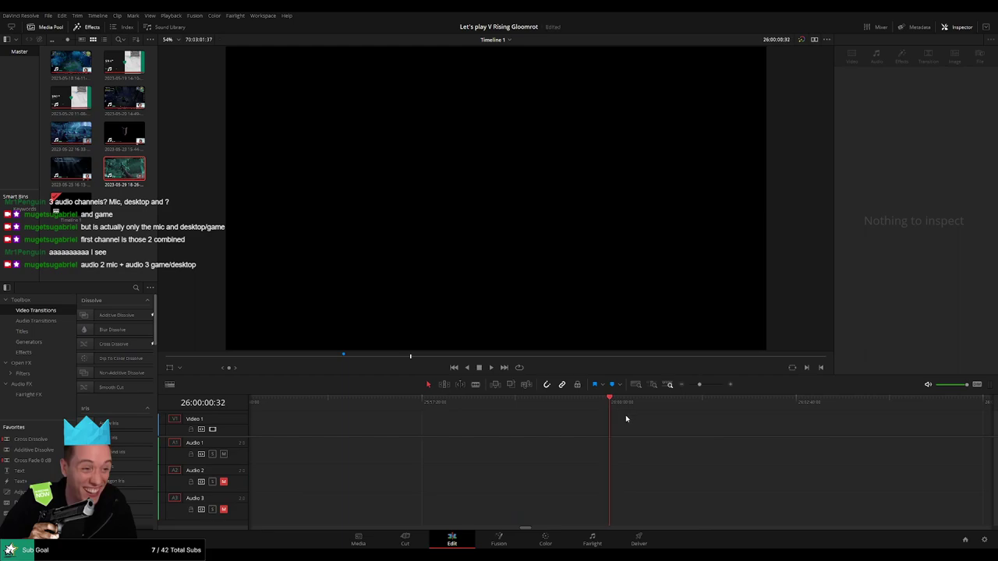
Step: Drag the later Day 2 clip left to the playhead and scrub through it
left_click(683, 385)
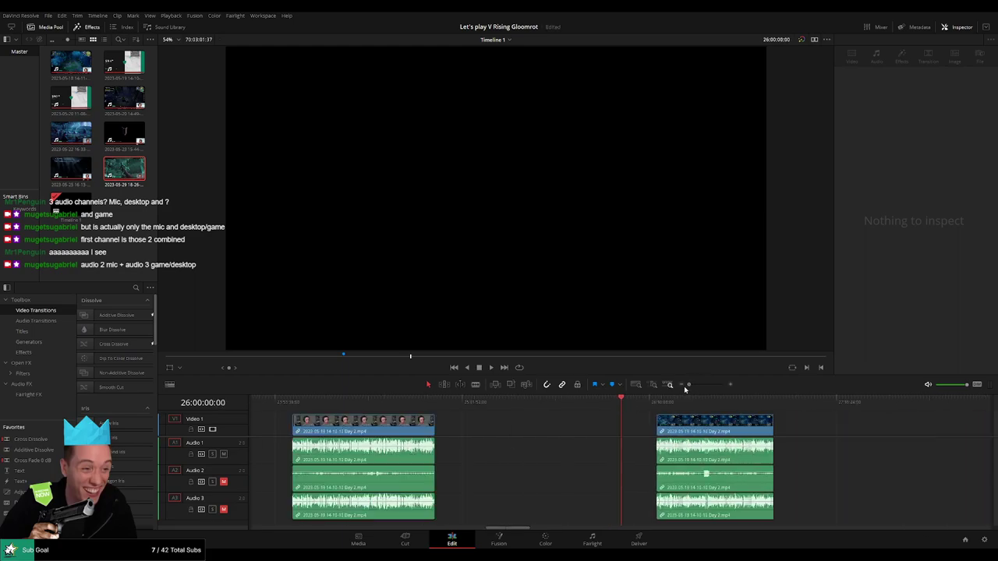
left_click_drag(727, 421, 616, 431)
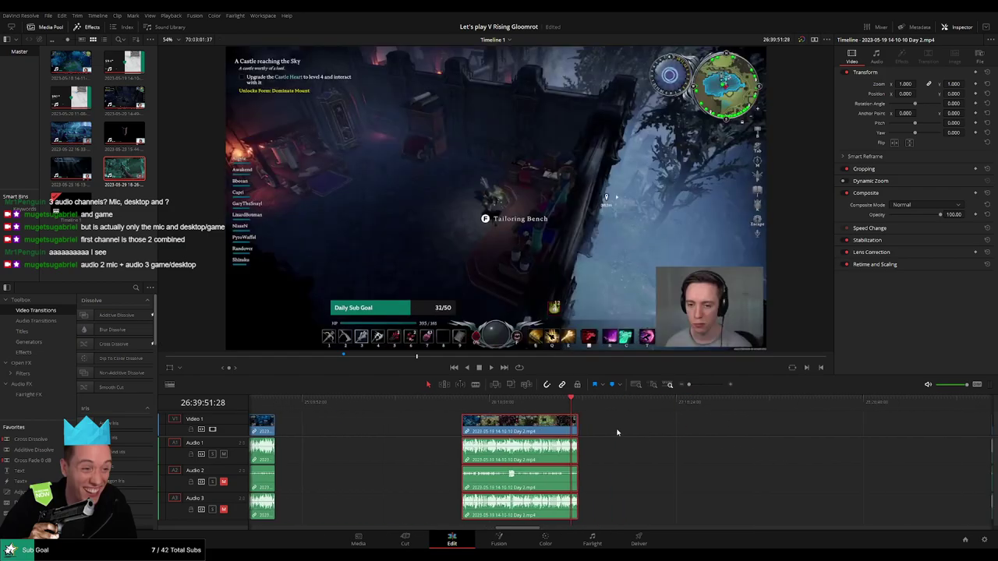
left_click(542, 403)
left_click_drag(433, 407, 541, 402)
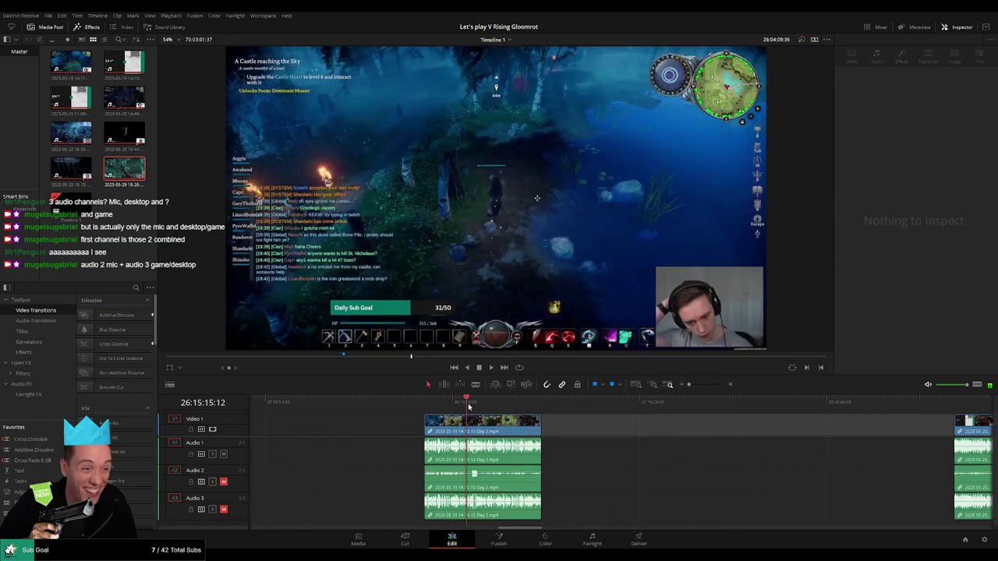
scroll(650, 429, "right", 3)
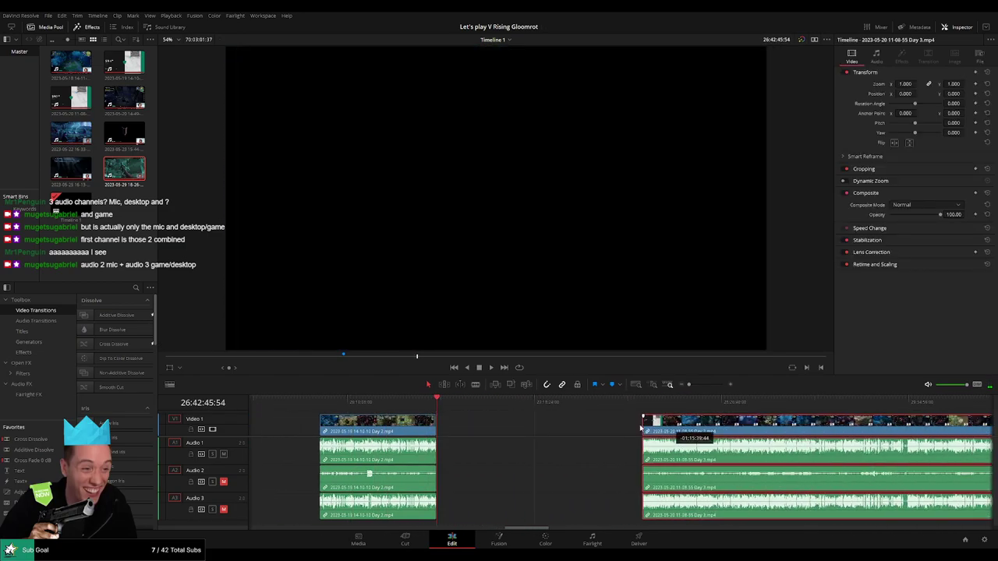
Step: Slide the Day 3 clip against the Day 2 clip and play to where the countdown ends
left_click_drag(835, 431, 422, 431)
scroll(633, 422, "up", 3)
scroll(633, 422, "up", 2)
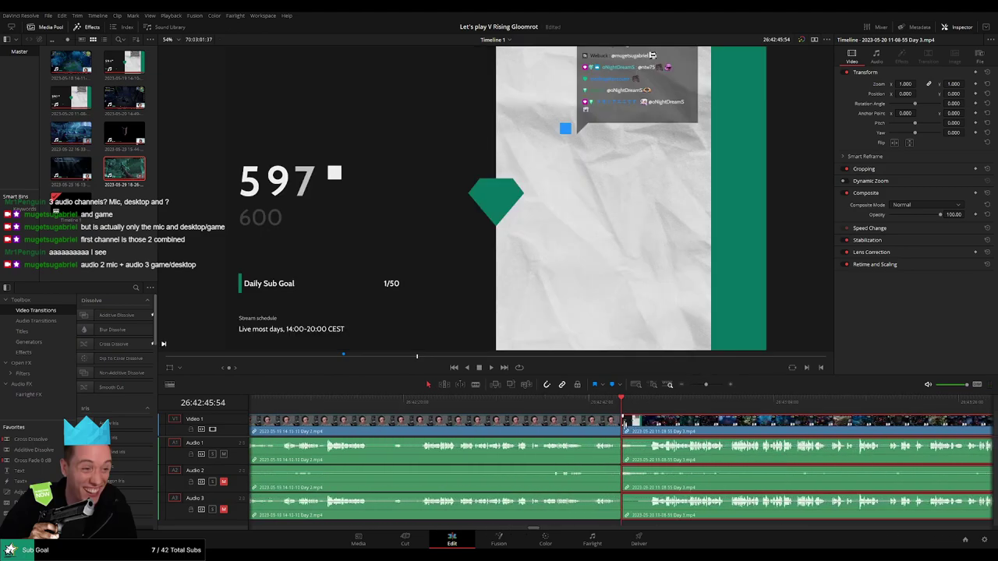
left_click(655, 402)
key("space")
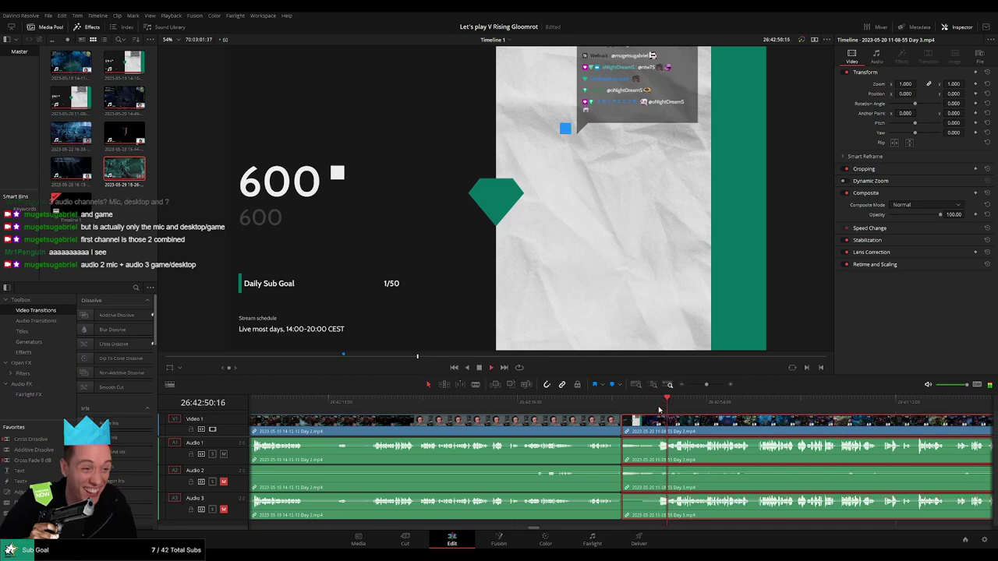
left_click(638, 407)
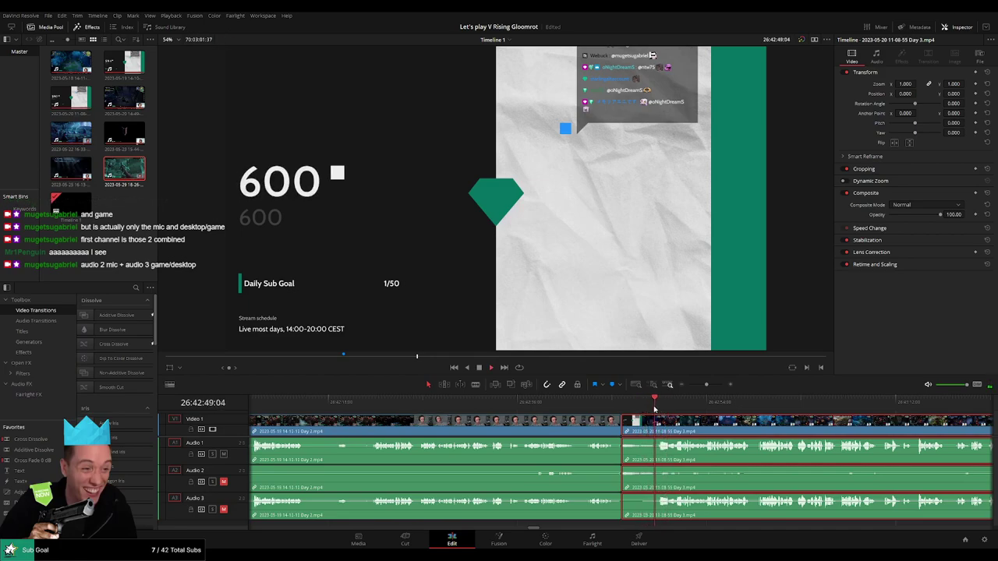
key("space")
Step: Split all tracks there, delete the countdown piece, and close the gap it leaves
key("ctrl+b")
key("BackSpace")
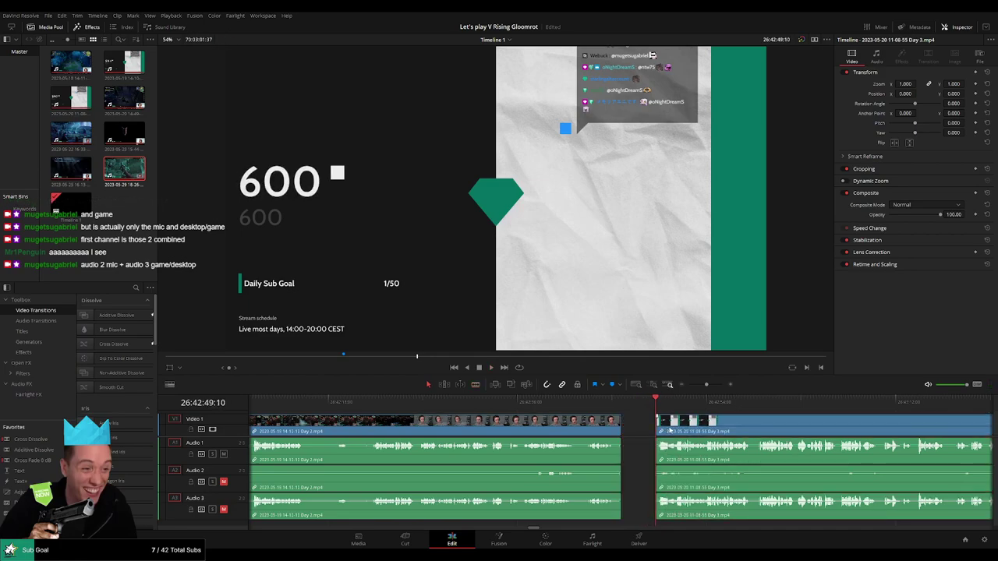
left_click_drag(656, 428, 622, 427)
left_click(623, 428)
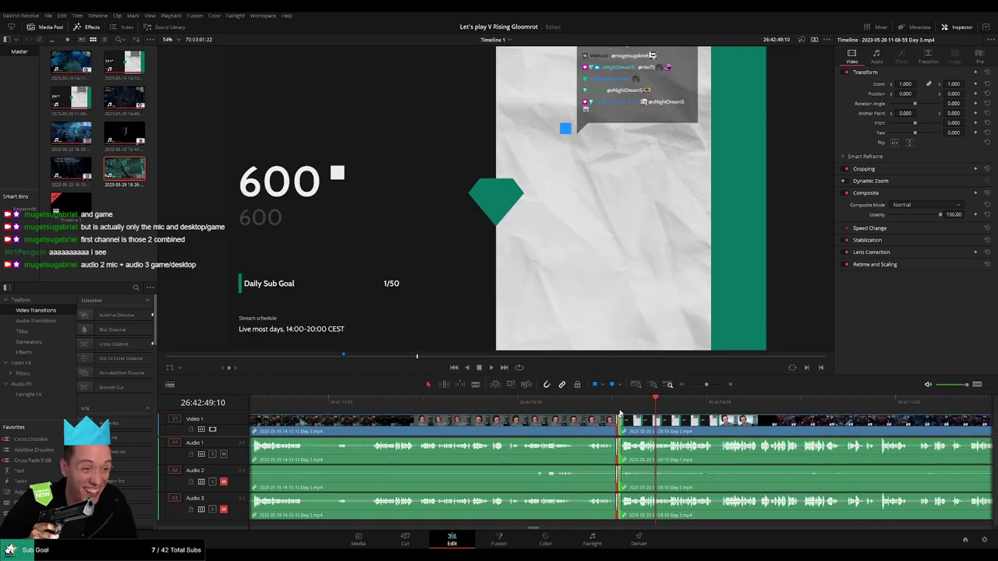
Step: Review the Day 2 footage leading into the new join and zoom the timeline out
left_click(499, 411)
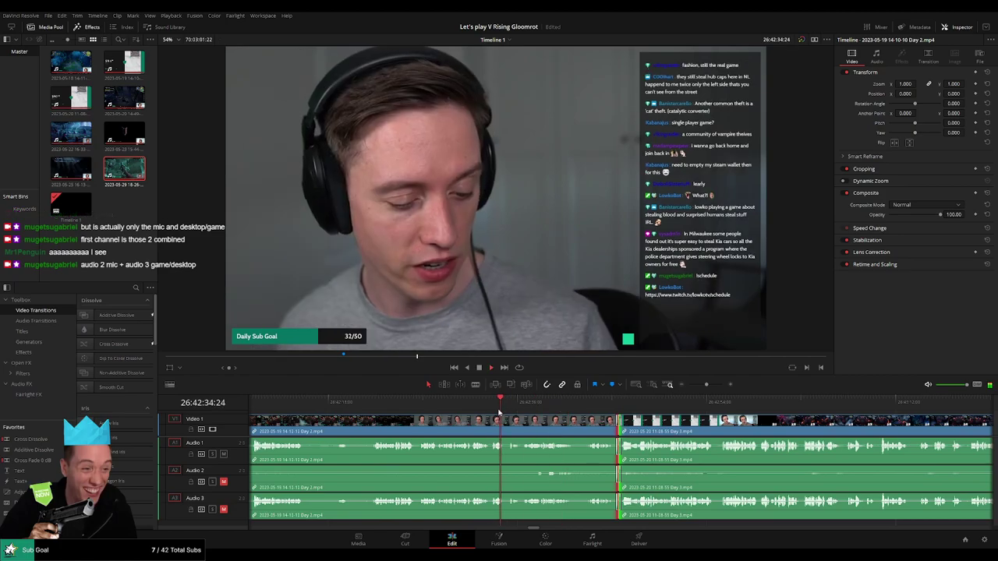
left_click(377, 404)
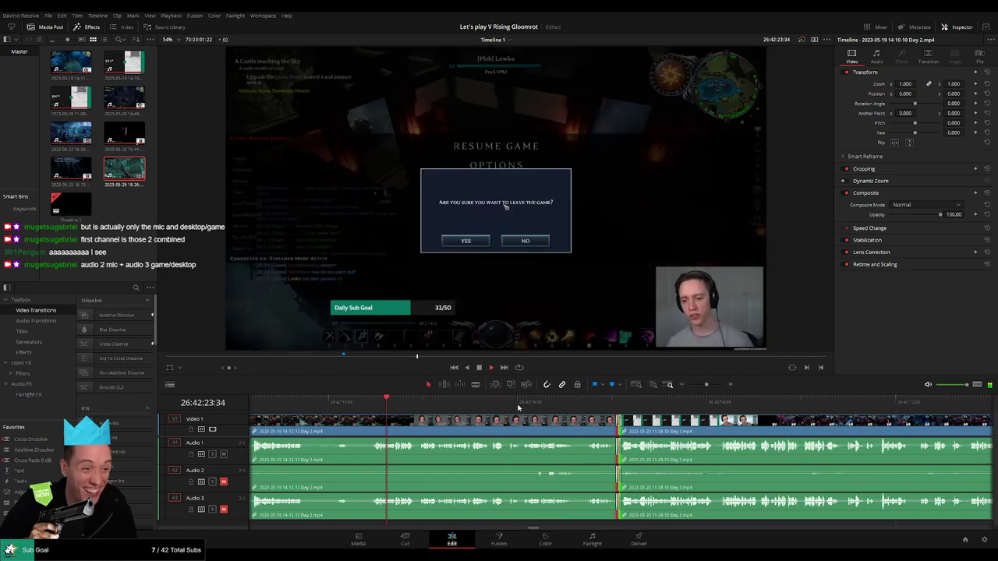
left_click(594, 404)
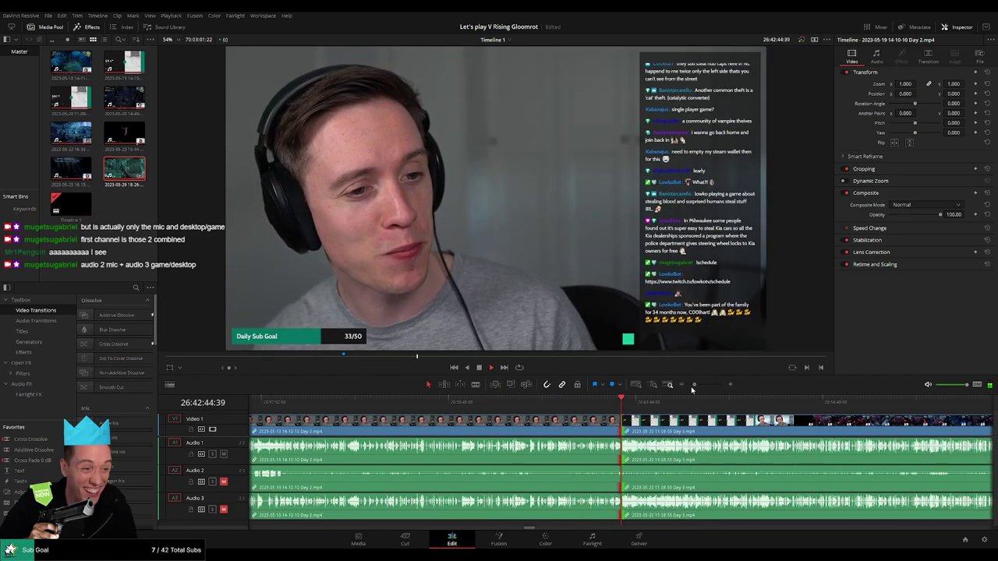
left_click_drag(707, 387, 690, 387)
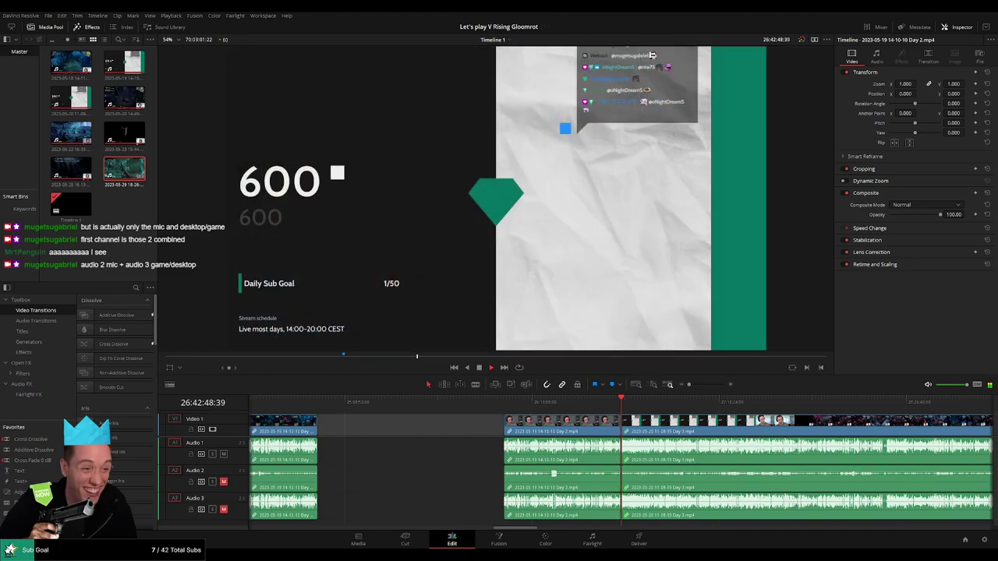
scroll(620, 468, "right", 5)
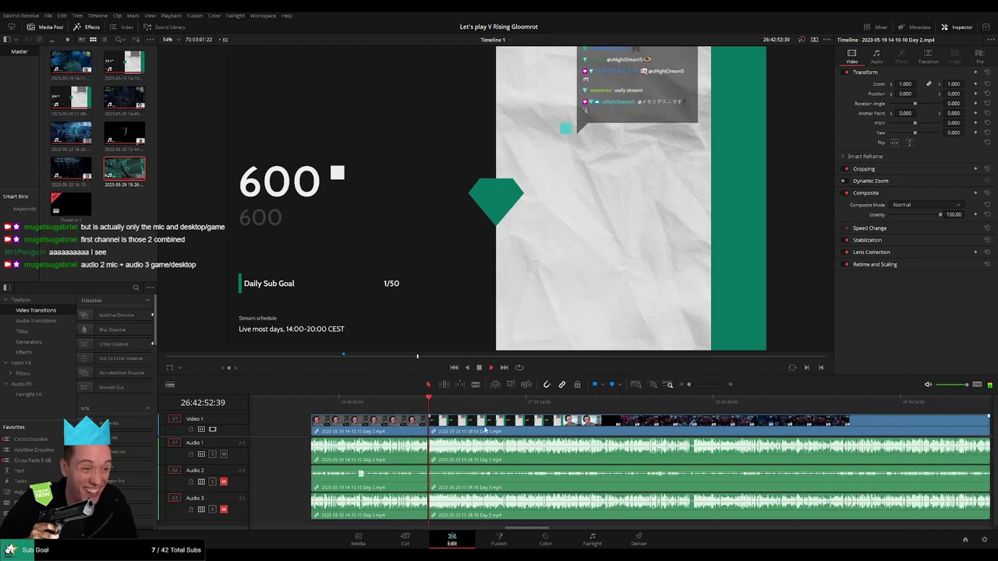
scroll(467, 429, "right", 3)
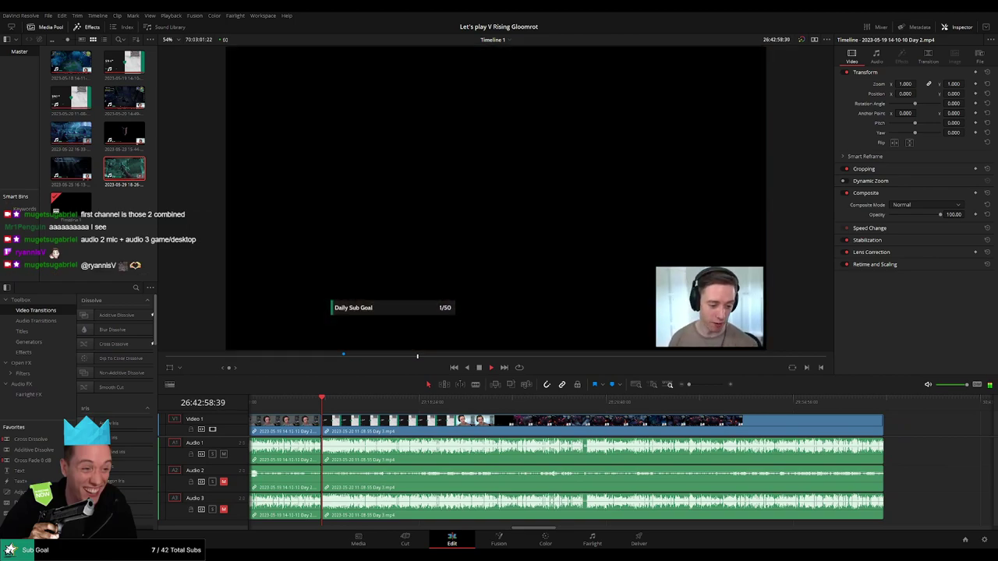
Step: Skim through the Day 3 clip to reach the inventory scene
left_click(330, 402)
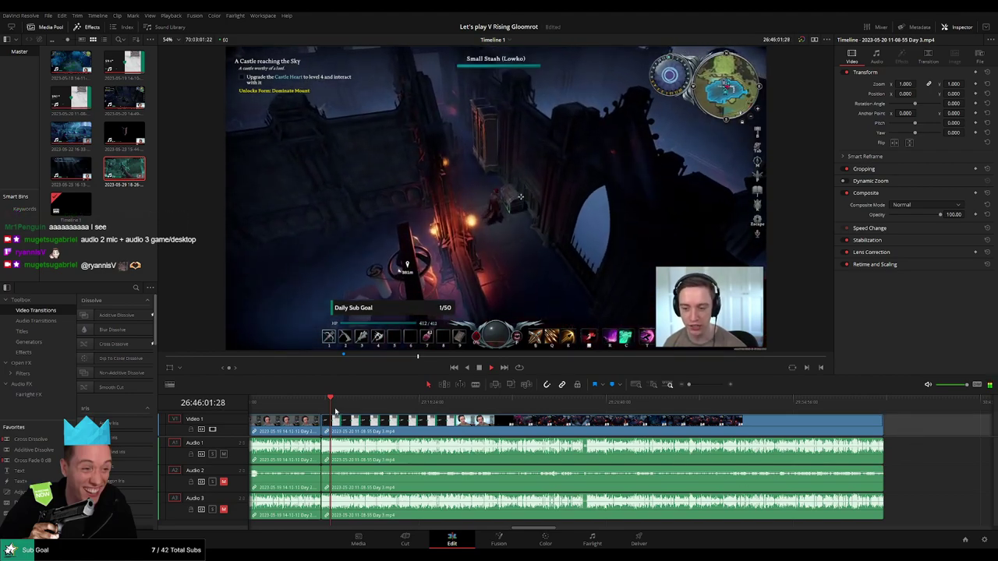
left_click(344, 403)
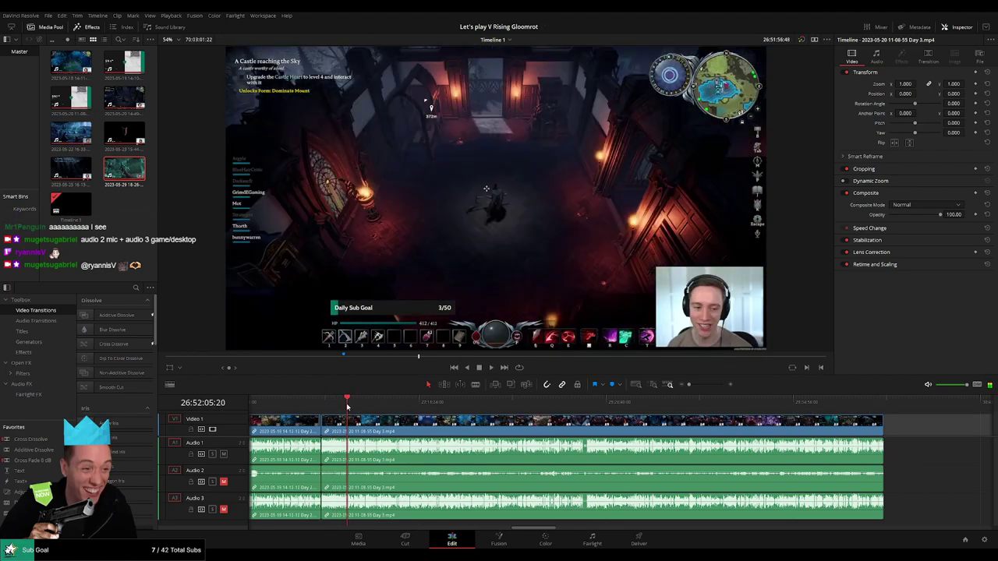
scroll(468, 409, "up", 3)
left_click(619, 402)
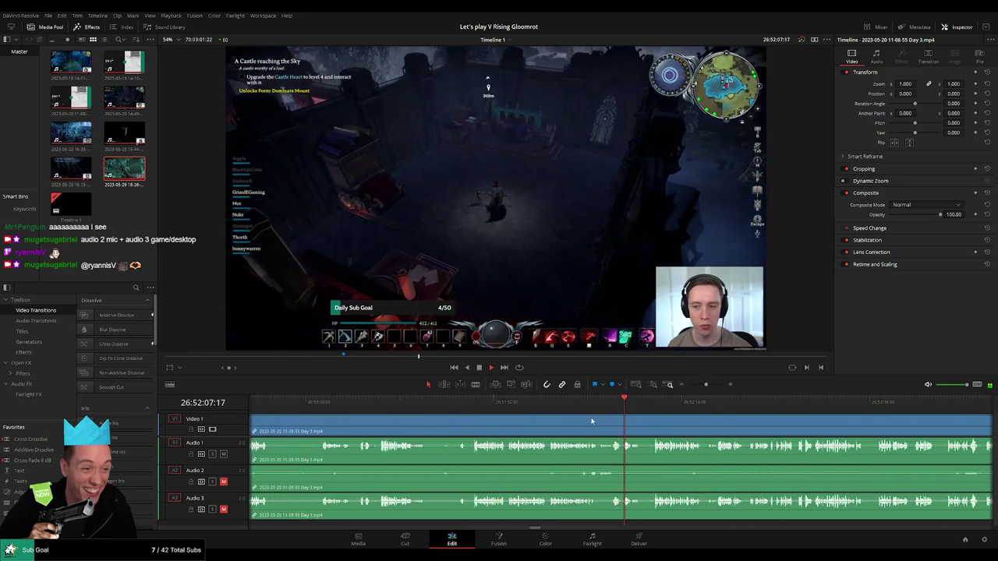
left_click(472, 407)
left_click(555, 404)
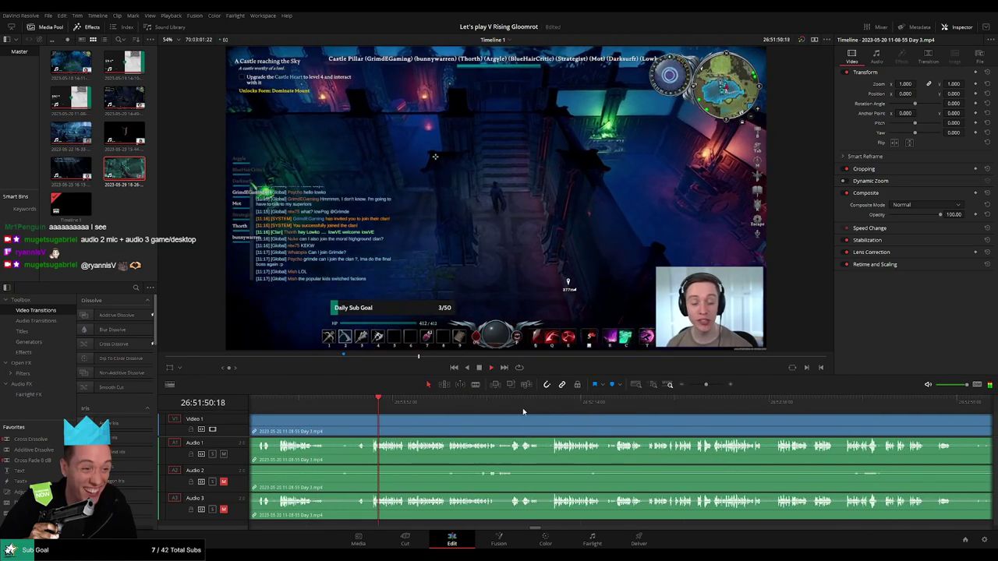
scroll(560, 413, "up", 1)
left_click(620, 404)
Step: Blade all tracks at 26:52:10:00, where the crafting menu shows the Chemical Soaked Cloak
scroll(615, 410, "up", 1)
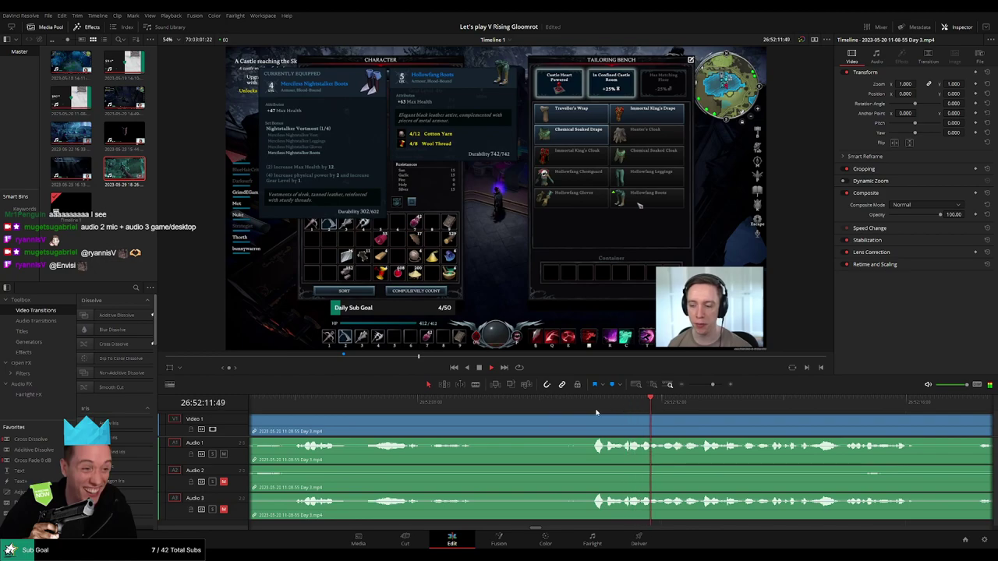
left_click(594, 404)
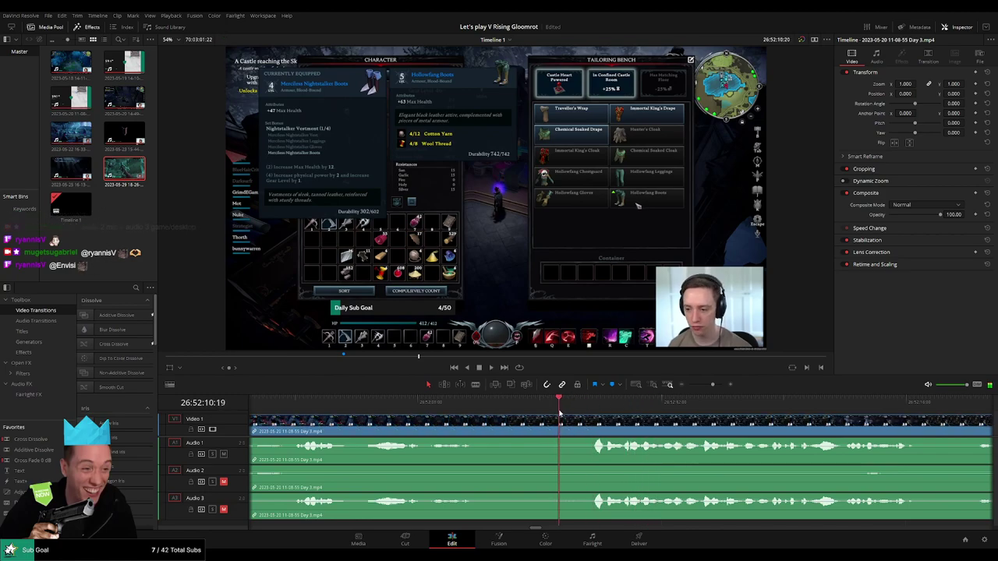
left_click_drag(594, 406, 540, 417)
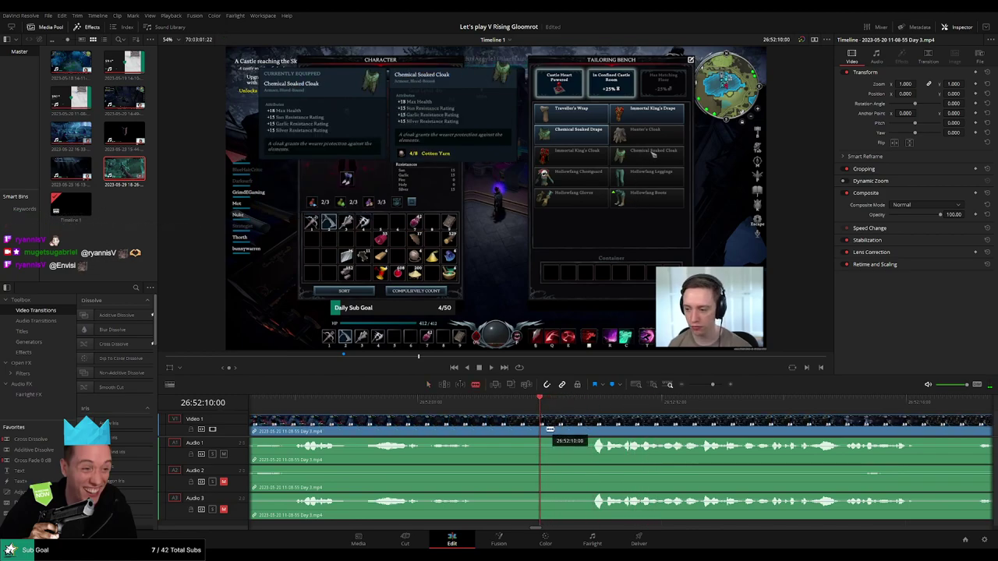
left_click(550, 429)
key("a")
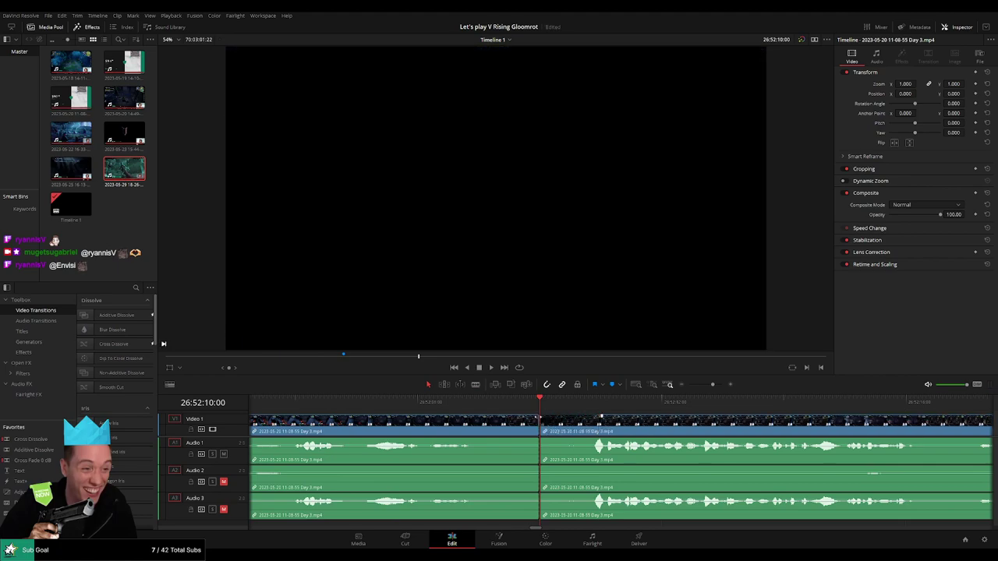
Step: Add fade-outs and fade-ins on Audio 1, 2 and 3 around the 26:52:10:00 cut
mouse_move(538, 425)
left_mouse_down()
mouse_move(492, 421)
mouse_move(480, 441)
left_mouse_up()
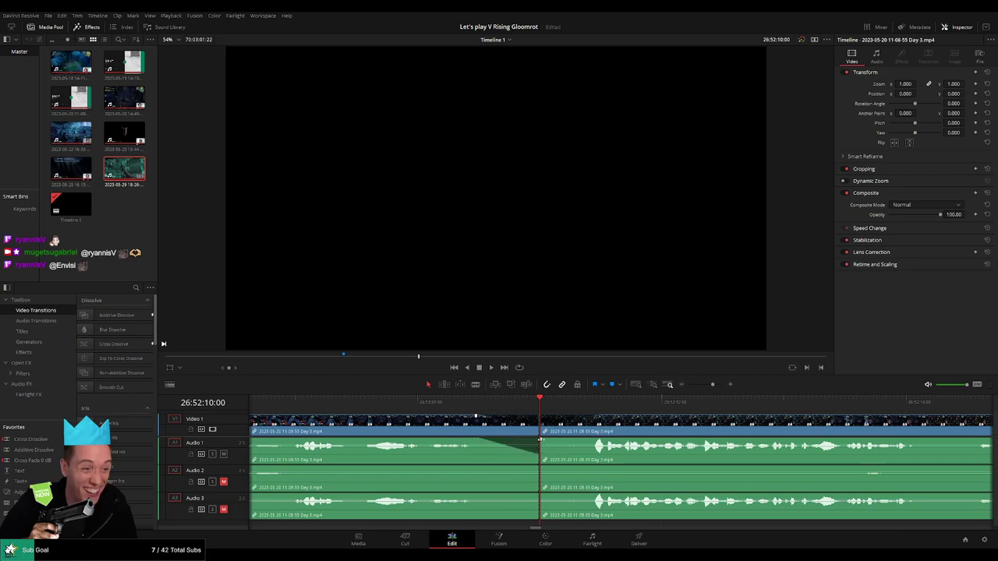
left_click_drag(540, 440, 596, 443)
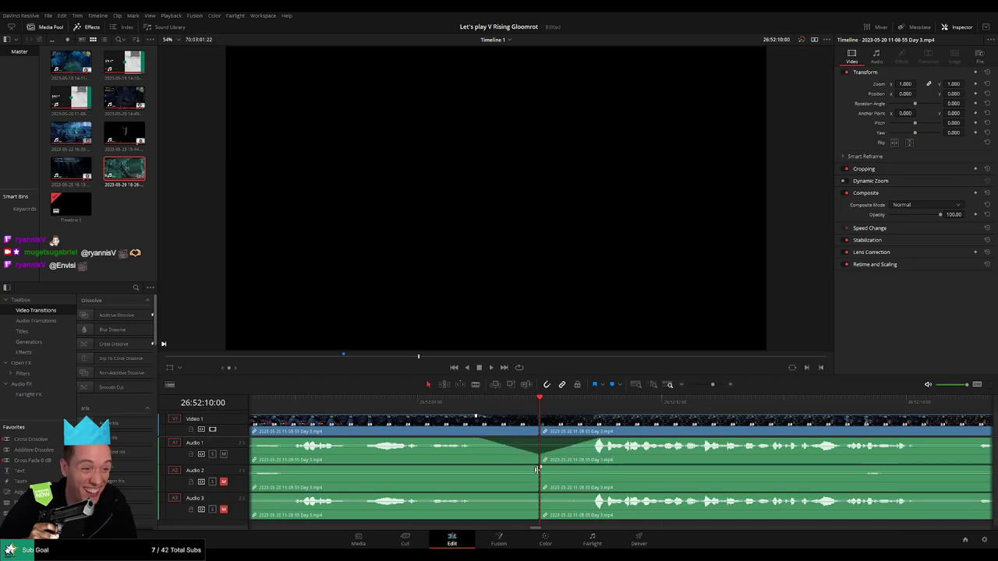
left_click_drag(532, 470, 475, 470)
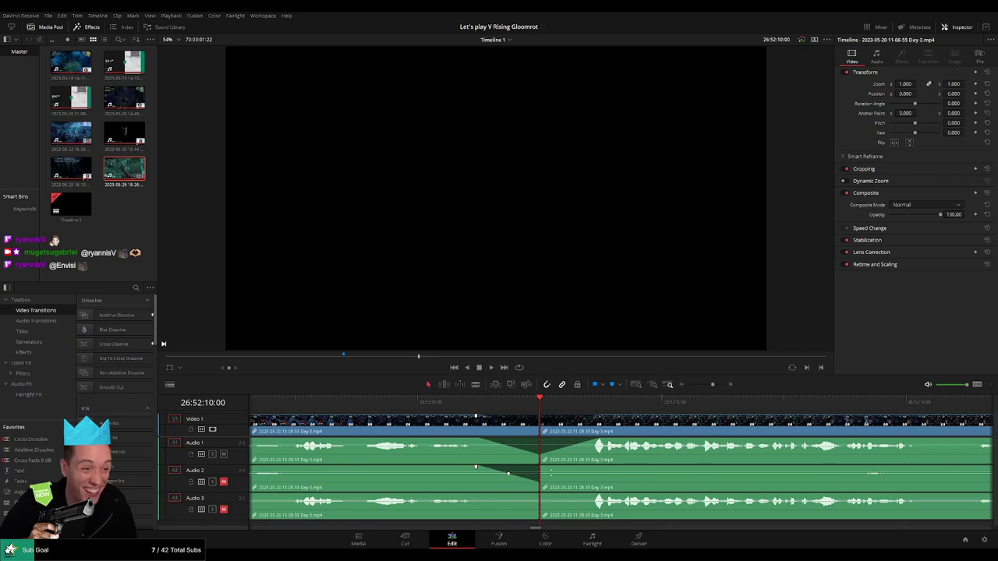
left_click_drag(540, 468, 591, 468)
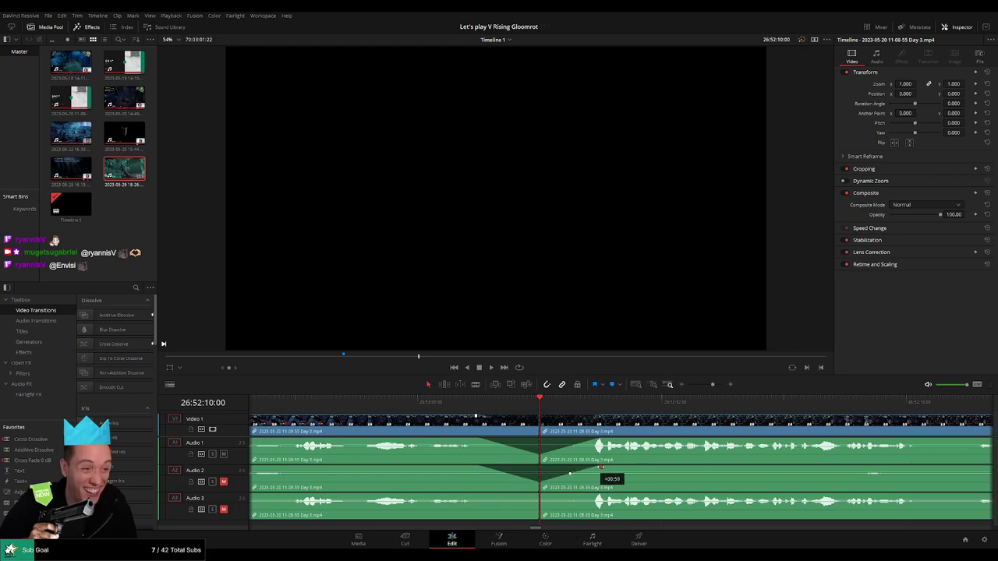
left_click_drag(538, 496, 482, 496)
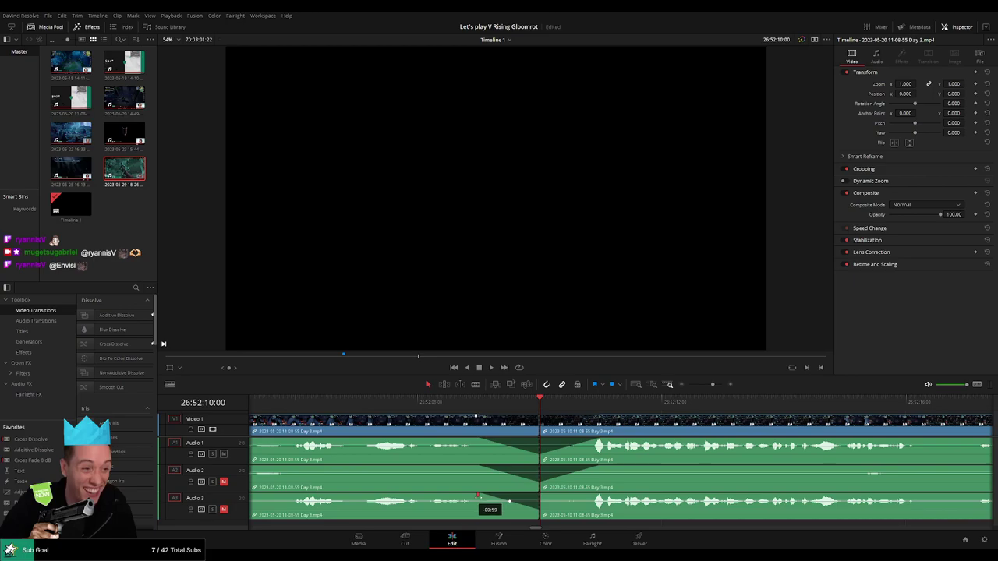
left_click_drag(562, 496, 599, 496)
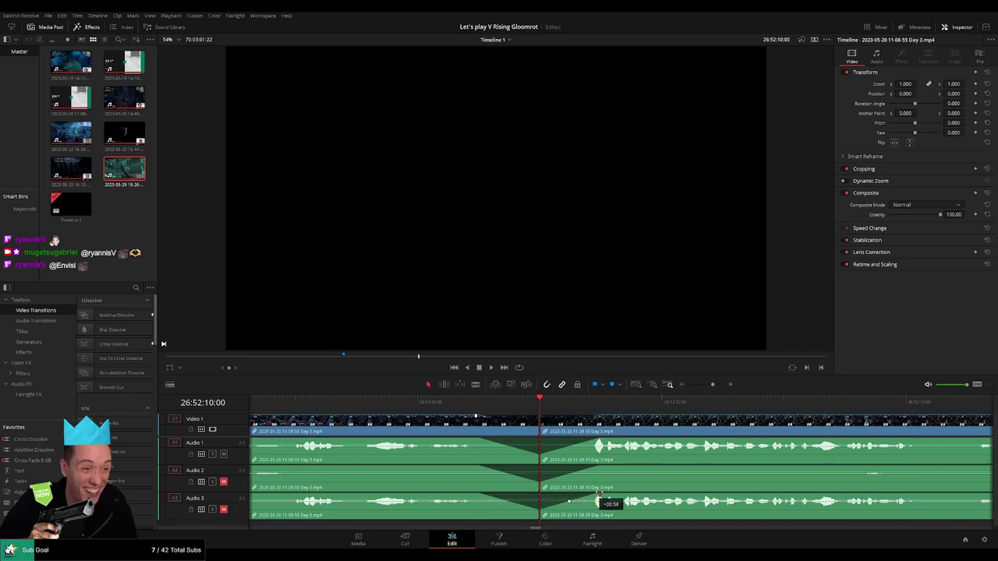
left_click_drag(710, 385, 688, 385)
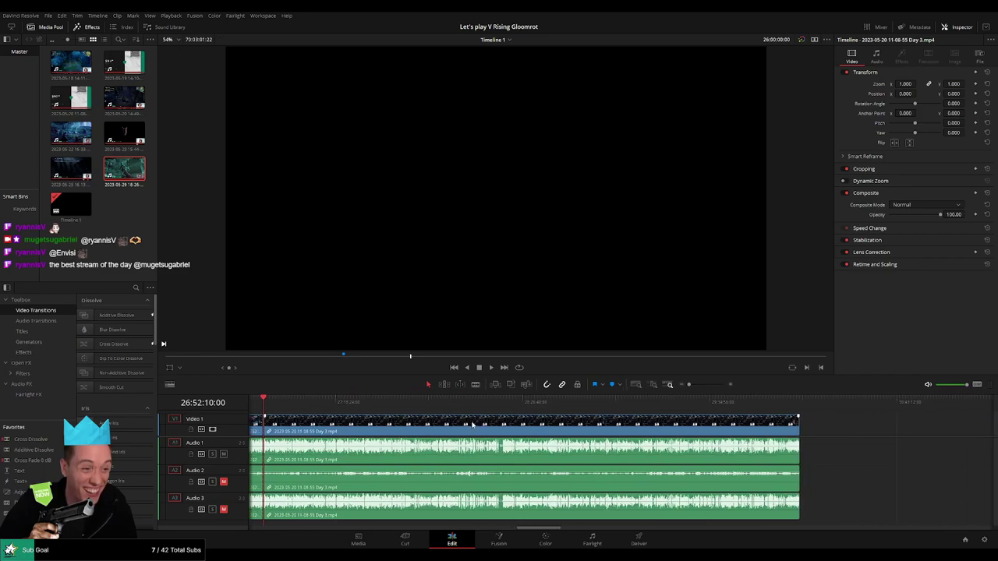
Step: Move the Day 3 clip along the timeline, zoom out further, and select it
left_click_drag(460, 425, 675, 425)
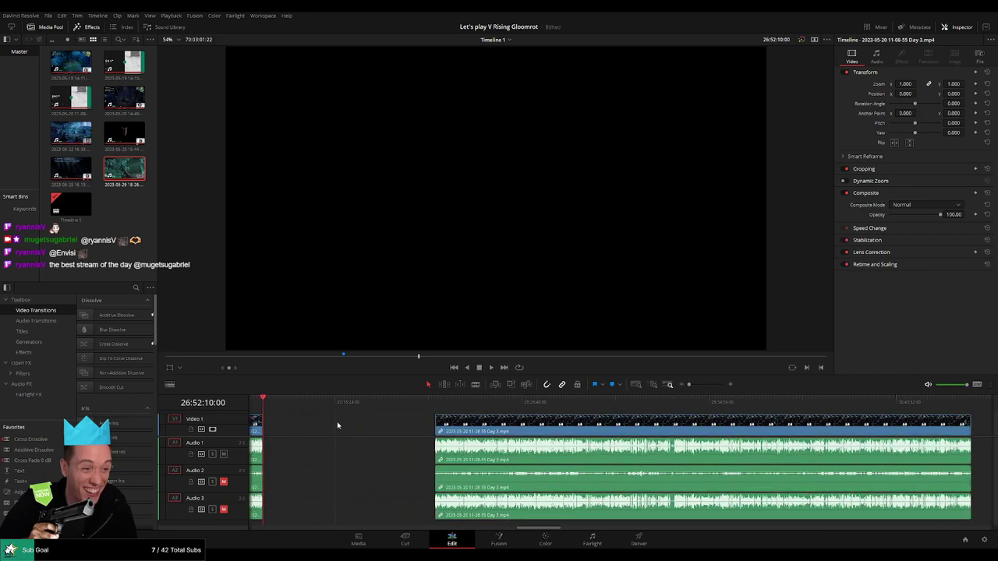
mouse_move(263, 425)
left_mouse_down()
mouse_move(424, 421)
mouse_move(346, 408)
mouse_move(653, 408)
left_mouse_up()
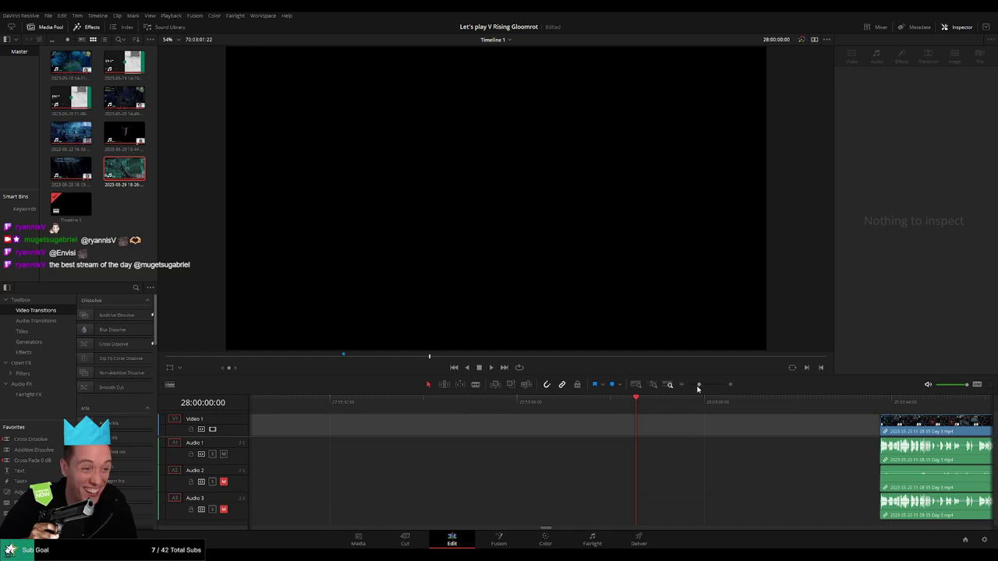
left_click_drag(698, 388, 688, 385)
left_click(631, 426)
Step: Play the start of the Day 3 footage, then skip further into its gameplay
scroll(514, 425, "right", 3)
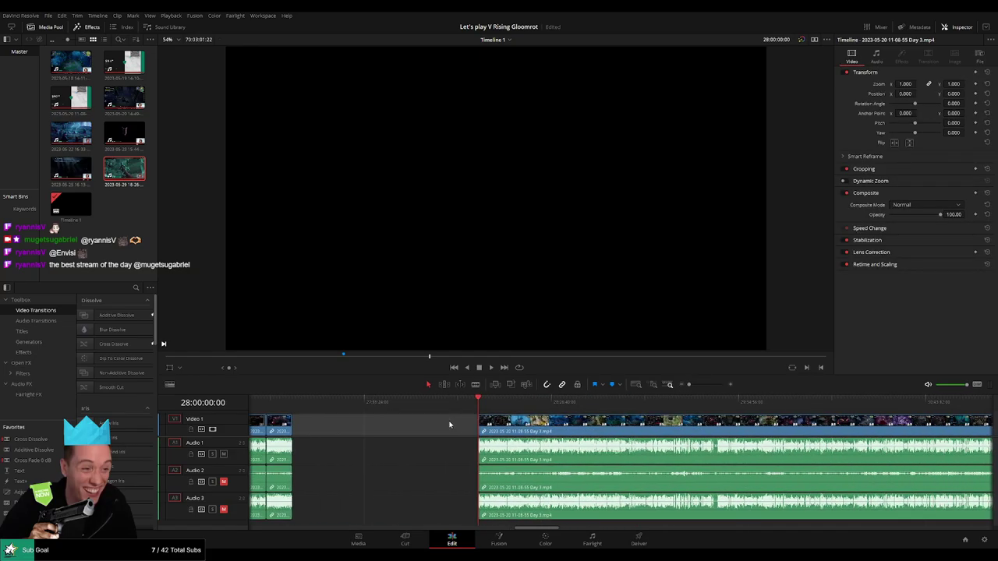
key("space")
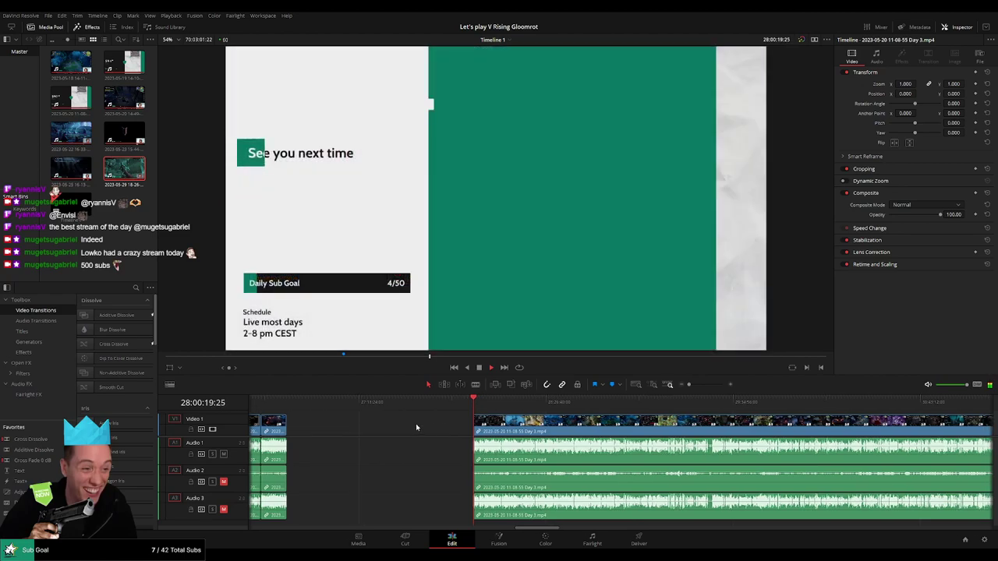
scroll(375, 424, "right", 3)
scroll(328, 424, "right", 1)
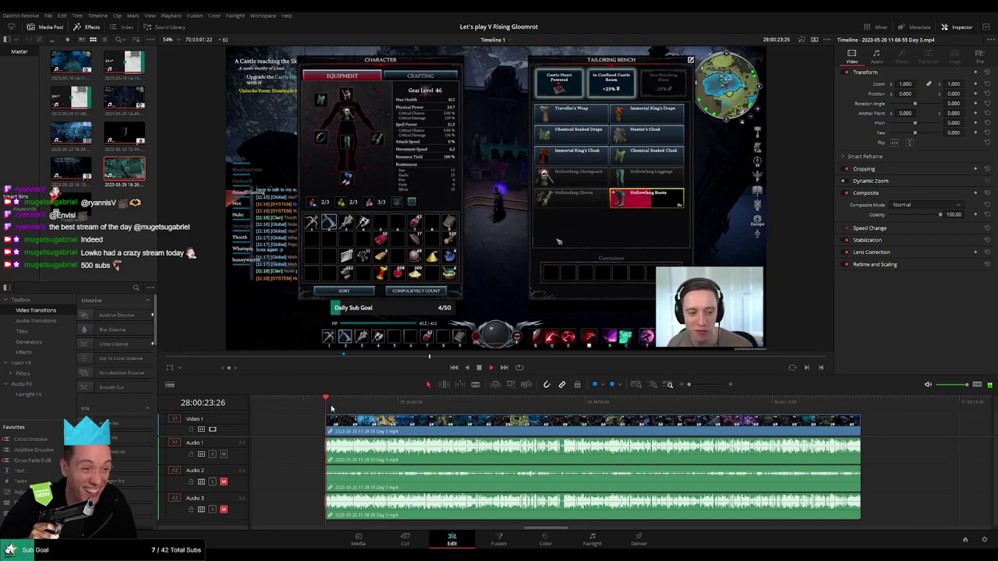
left_click_drag(337, 413, 460, 416)
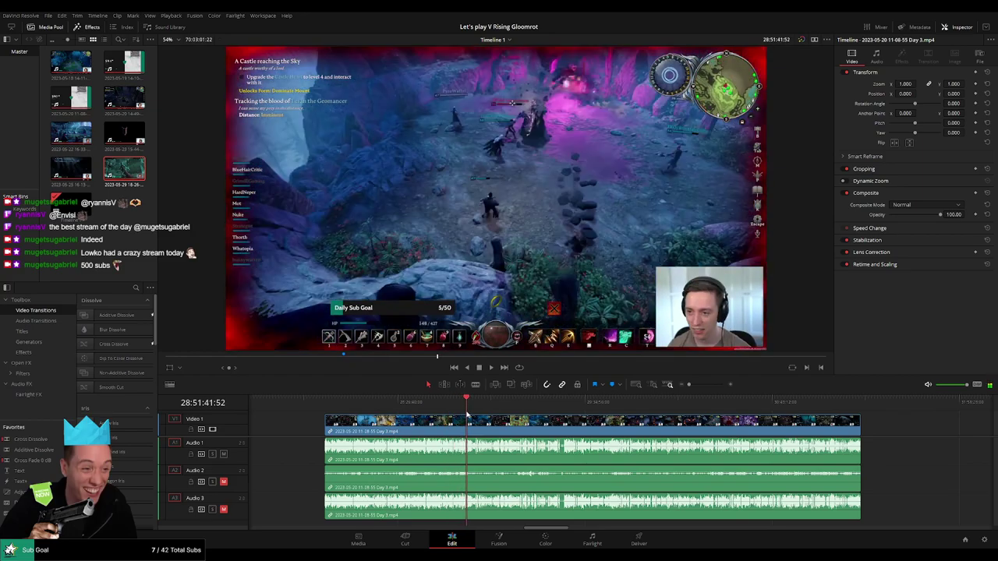
Step: Skim ahead through the Day 3 footage to look for the next cut point
scroll(581, 413, "up", 3)
scroll(653, 408, "down", 5)
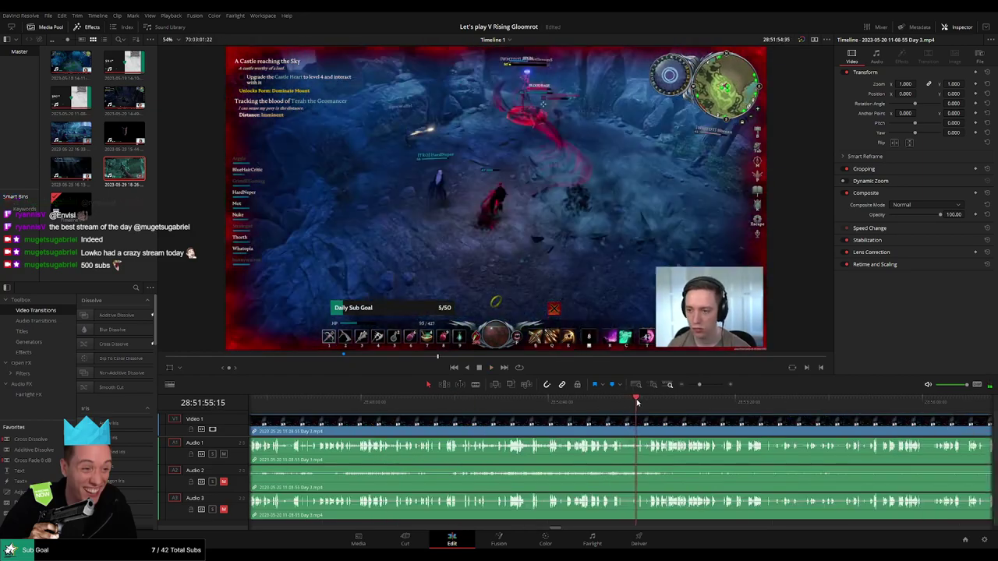
left_click(657, 404)
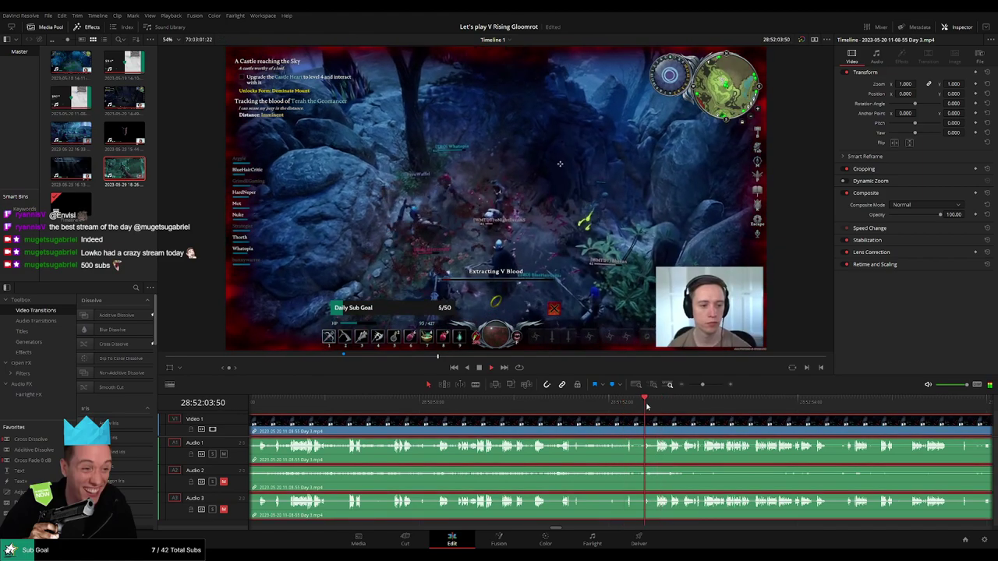
left_click(648, 405)
scroll(668, 413, "down", 2)
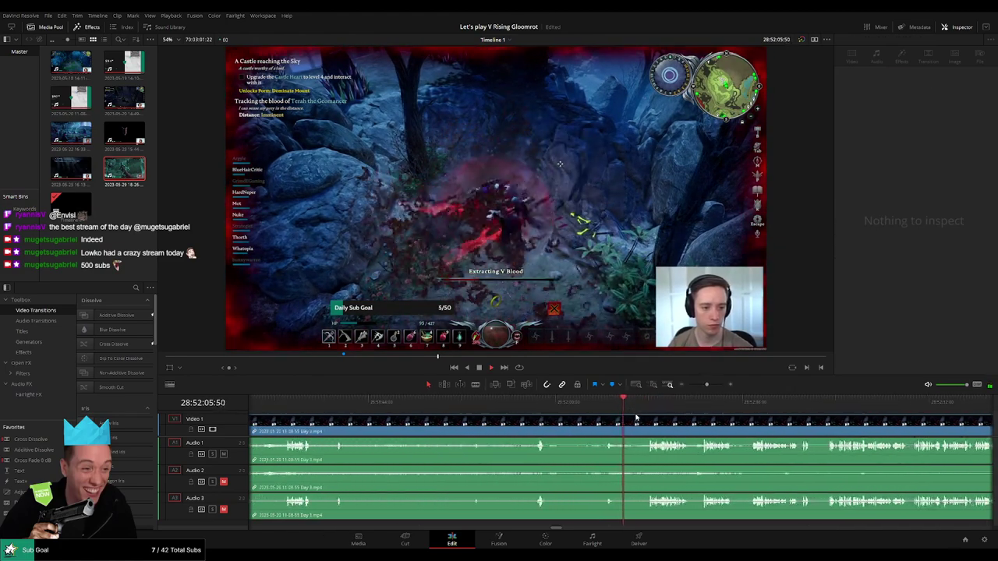
left_click(671, 427)
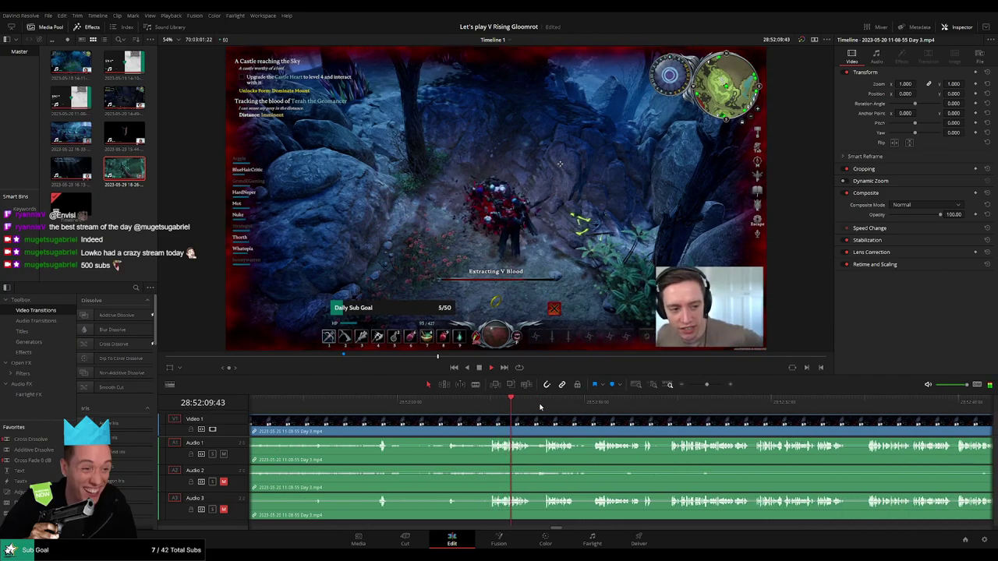
left_click(594, 405)
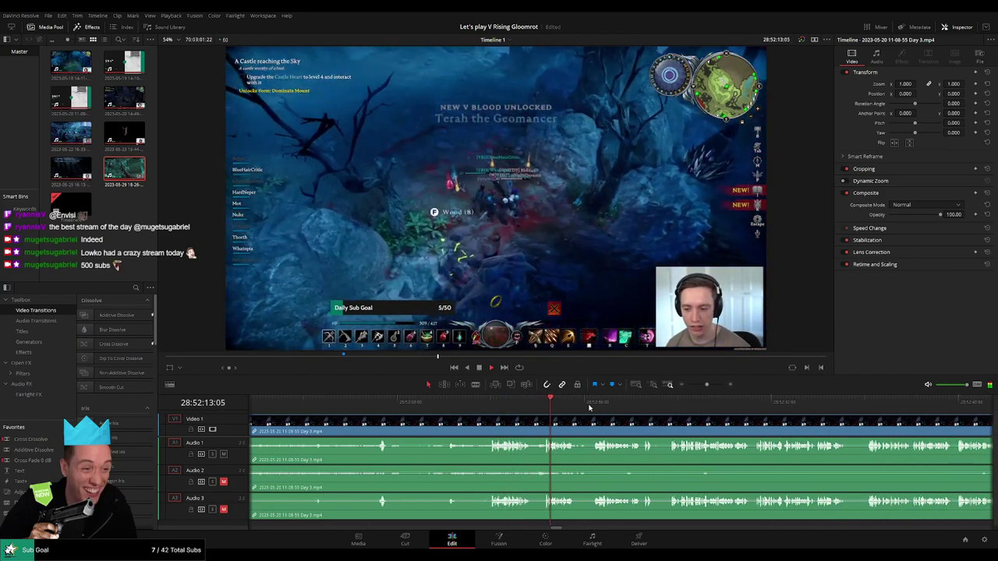
left_click(666, 403)
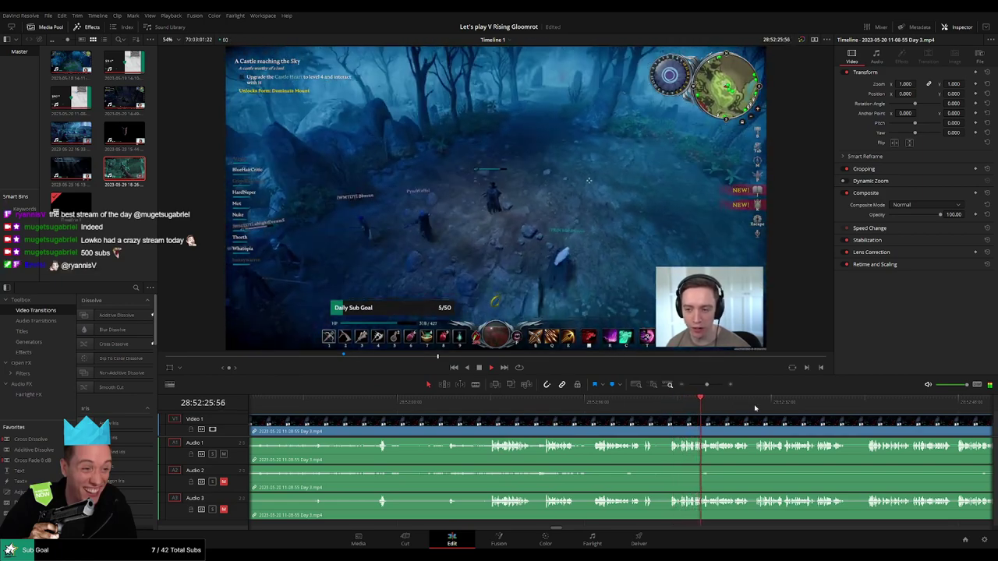
left_click(861, 407)
Step: Go back to around 28:52:04 and play the footage to review it
scroll(834, 409, "right", 5)
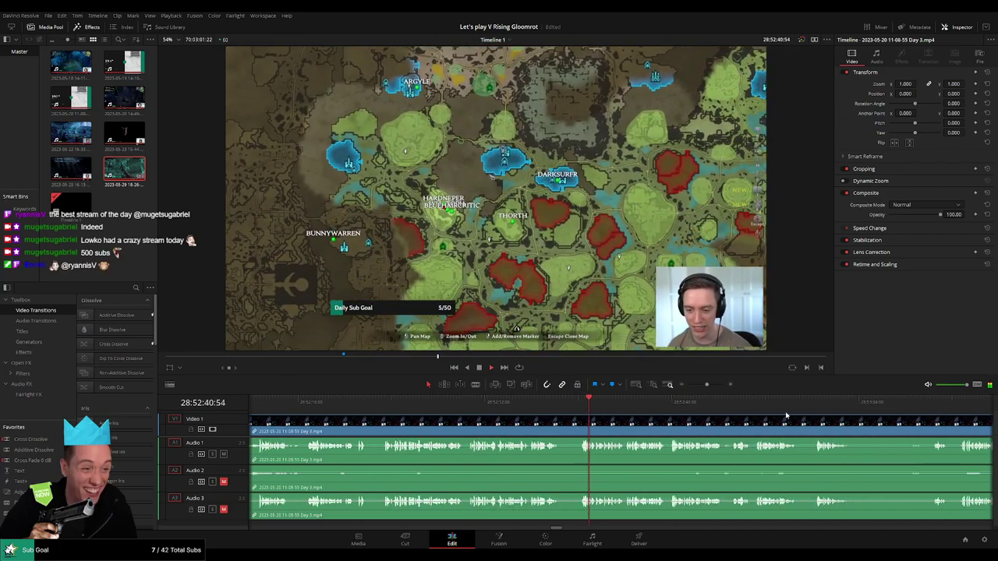
left_click(809, 409)
scroll(808, 408, "right", 5)
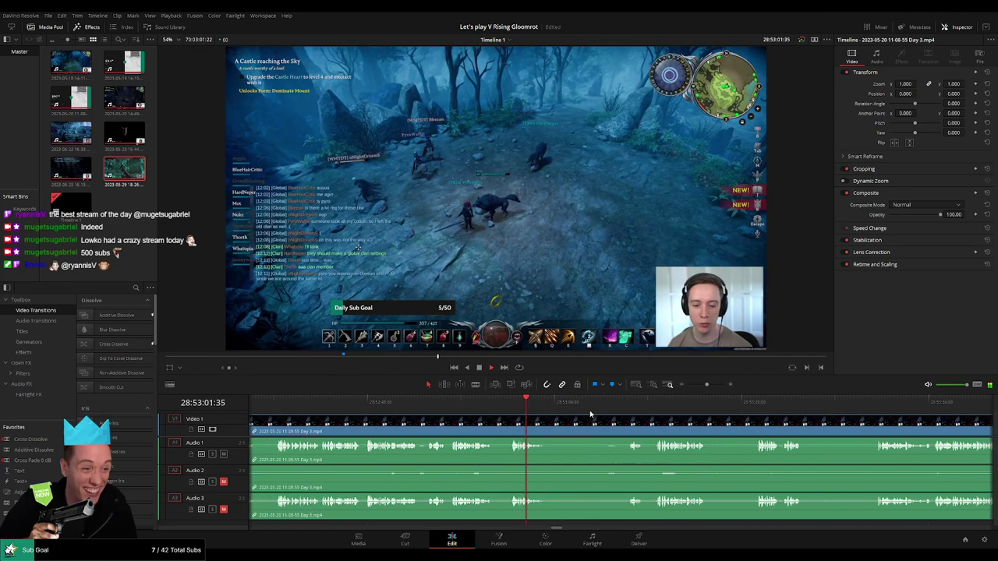
scroll(467, 408, "left", 9)
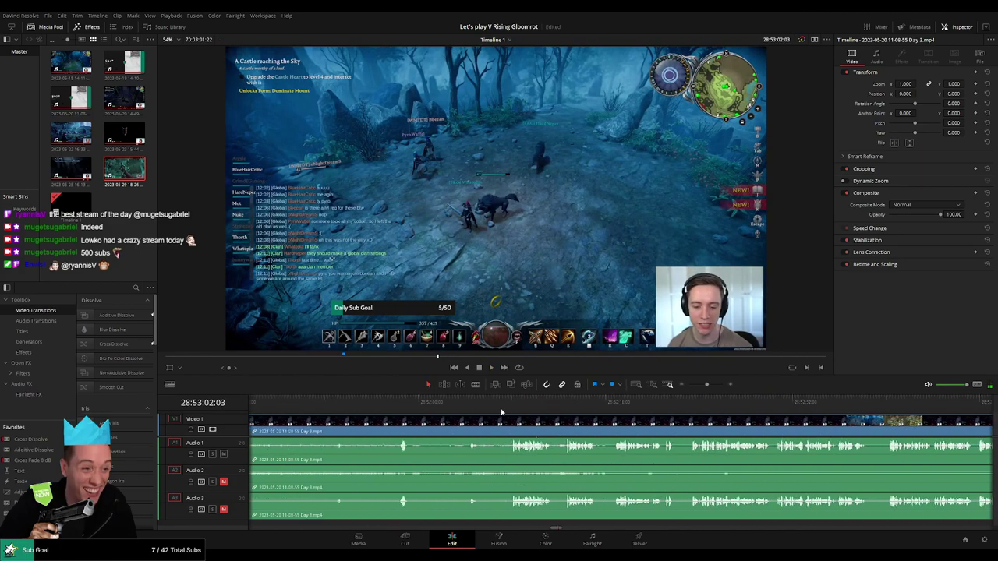
left_click(468, 408)
key("space")
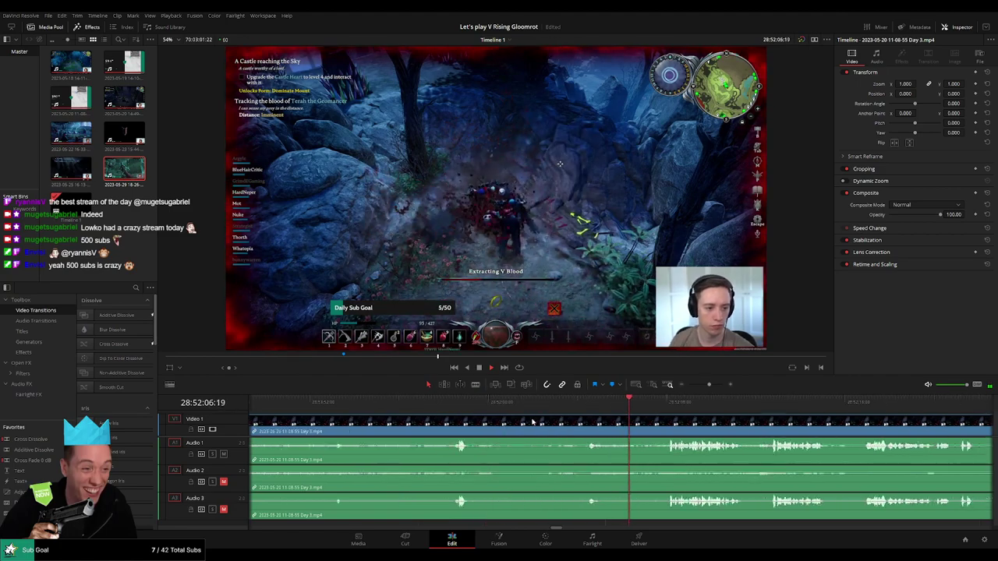
scroll(499, 418, "left", 5)
left_click(462, 410)
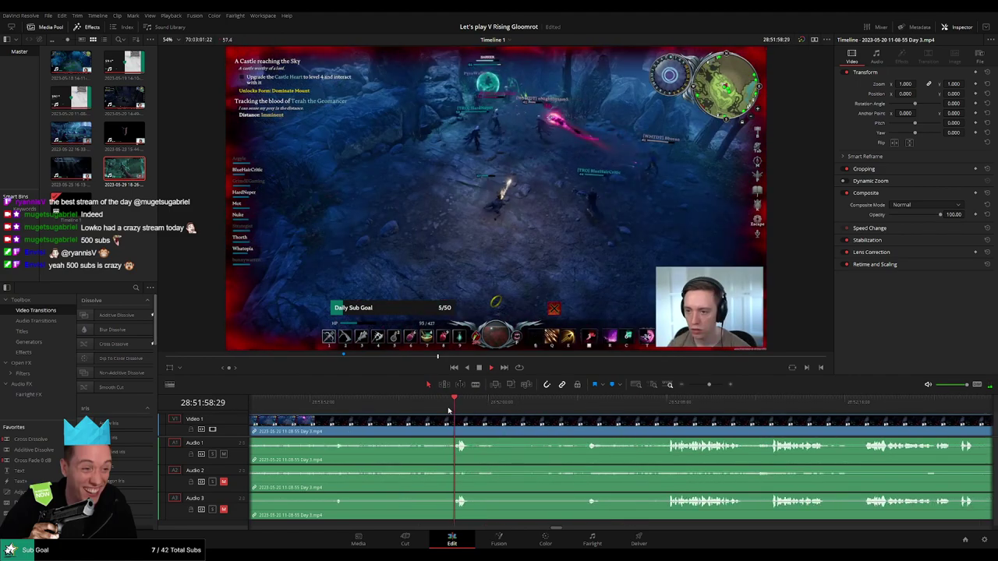
Step: Blade the Day 3 clip on every track at 28:52:01:00
left_click_drag(527, 407, 485, 419)
key("b")
left_click(512, 425)
scroll(485, 421, "up", 2)
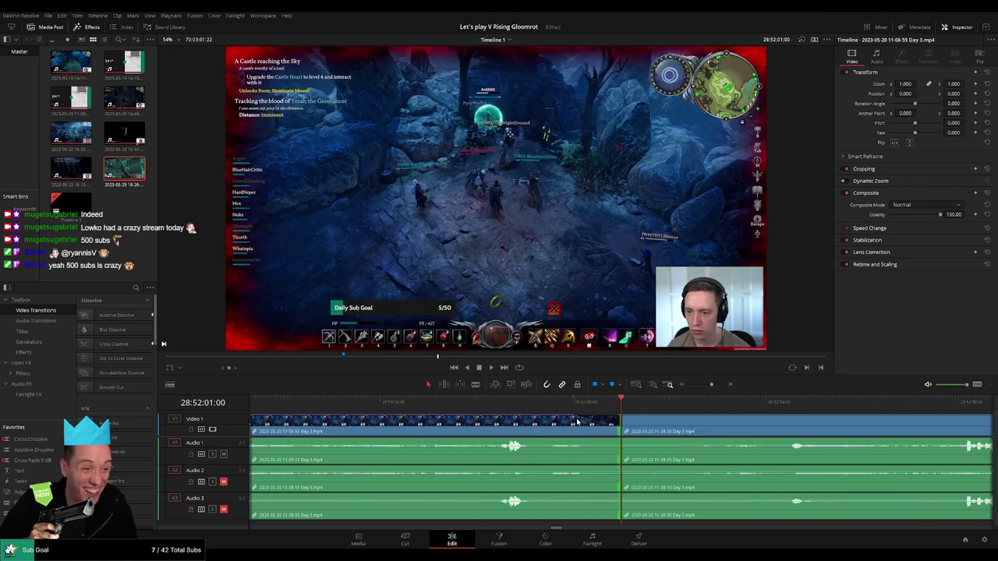
Step: Fade Audio 1, 2 and 3 out before the 28:52:01:00 cut and back in after it
left_click_drag(618, 442, 566, 441)
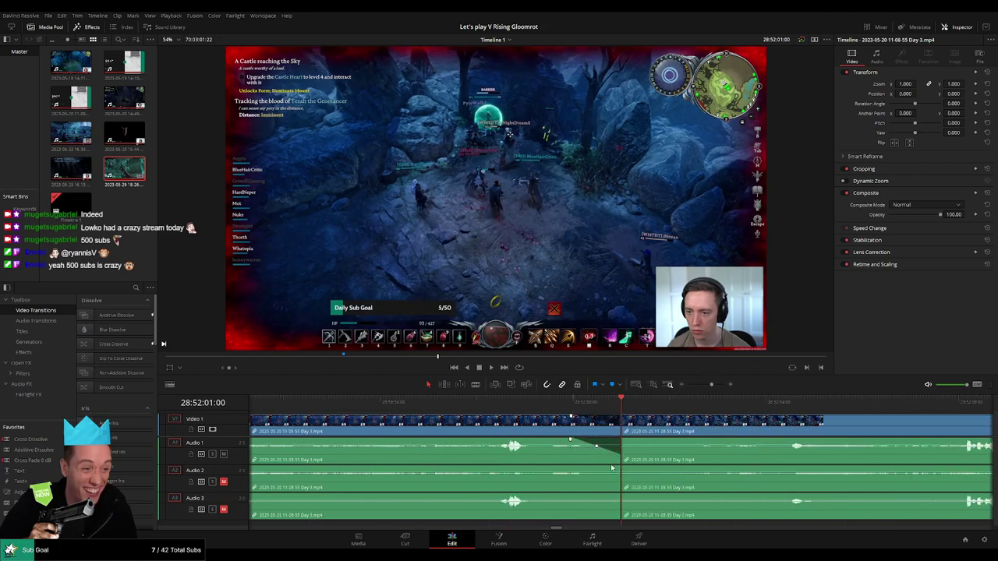
left_click_drag(618, 469, 574, 468)
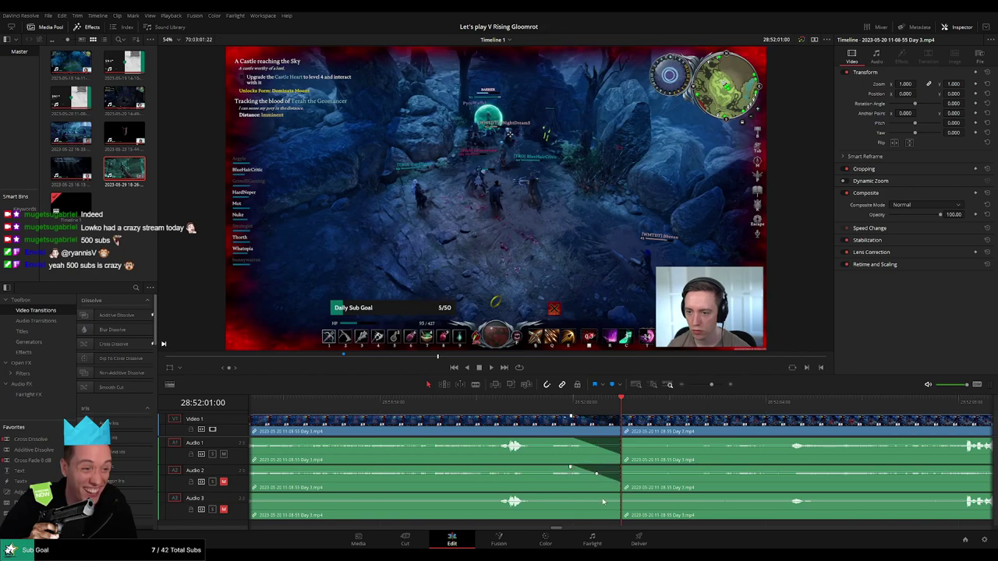
left_click_drag(618, 496, 577, 496)
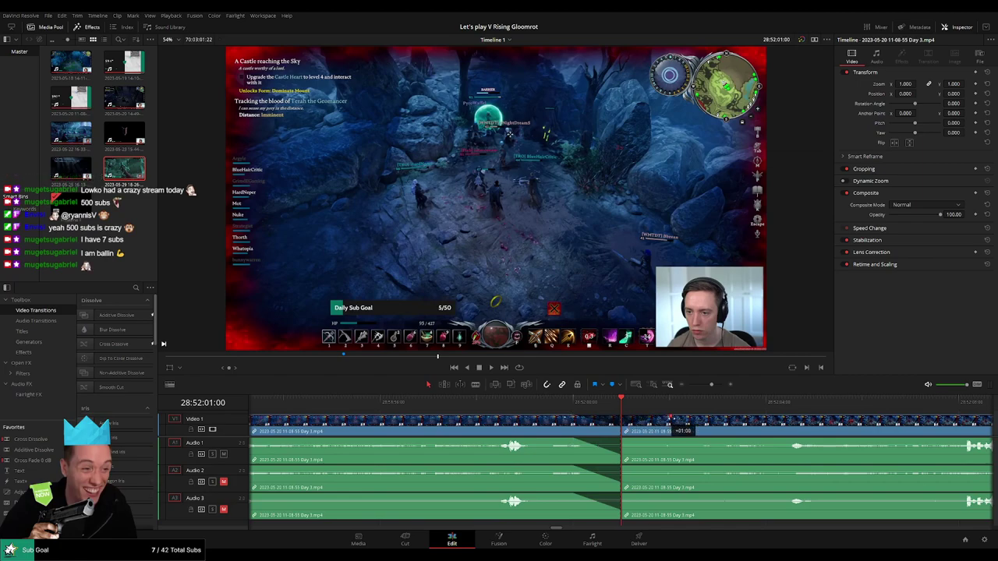
mouse_move(669, 419)
left_mouse_down()
mouse_move(639, 445)
mouse_move(671, 441)
mouse_move(667, 466)
left_mouse_up()
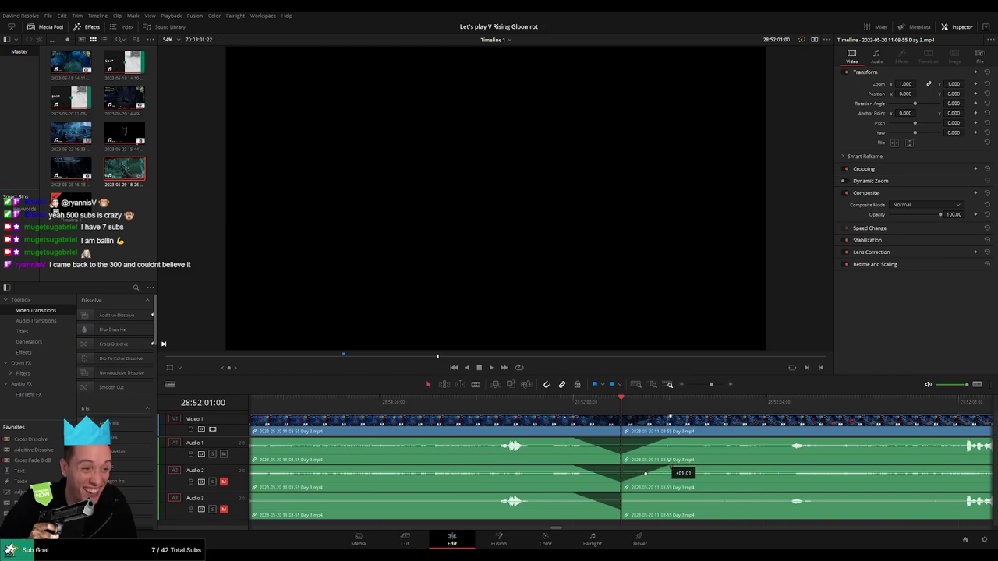
left_click_drag(622, 495, 668, 495)
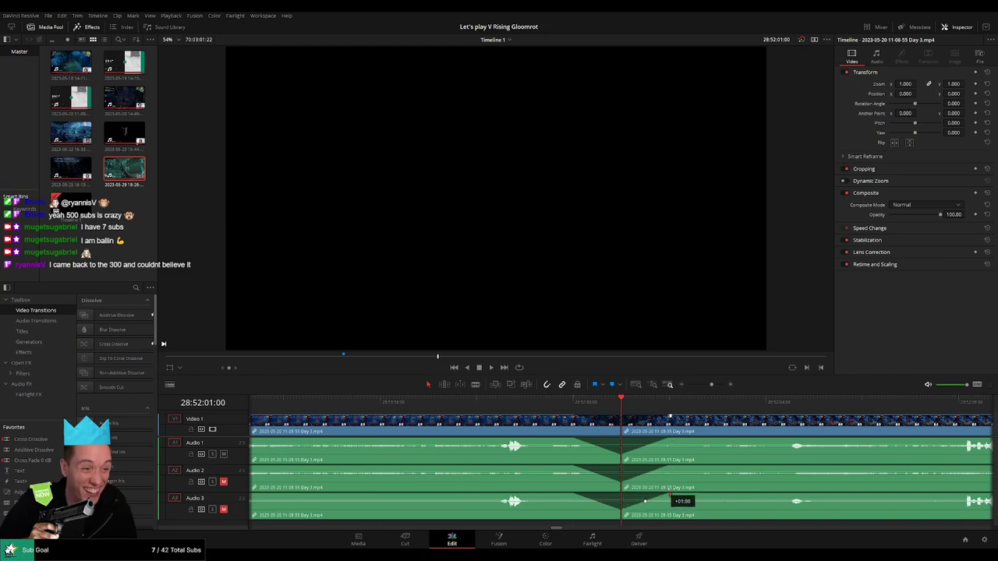
scroll(718, 406, "down", 4)
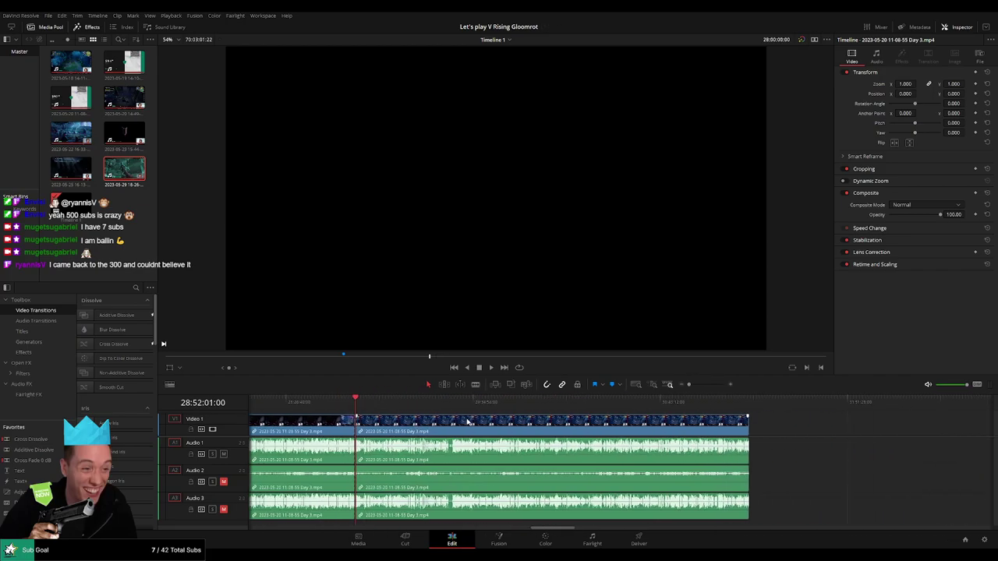
Step: Push the later Day 3 clip right and bring the playhead to 30:00:00:00
left_click_drag(483, 427, 694, 427)
left_click(357, 428)
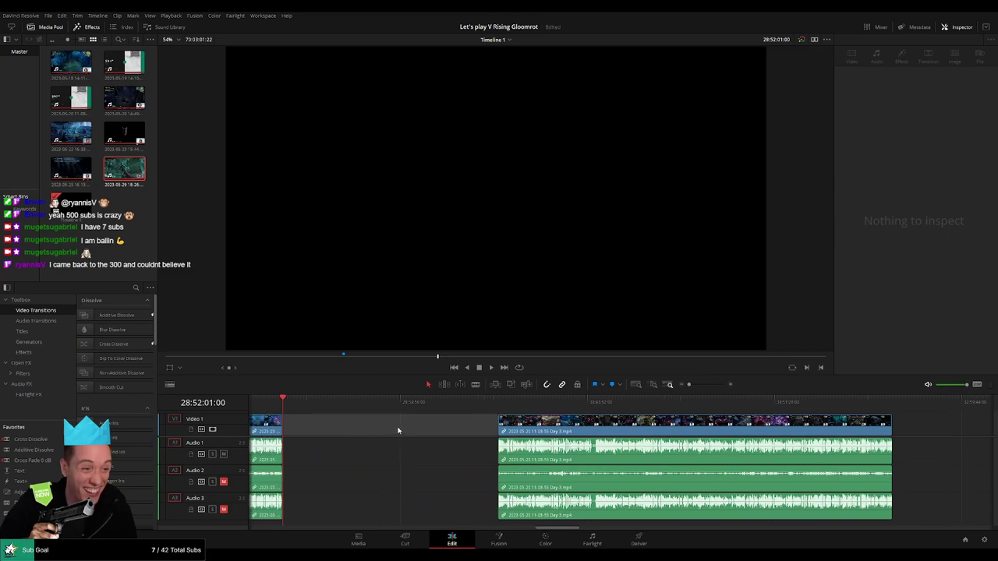
scroll(374, 421, "left", 3)
left_click_drag(461, 416, 549, 423)
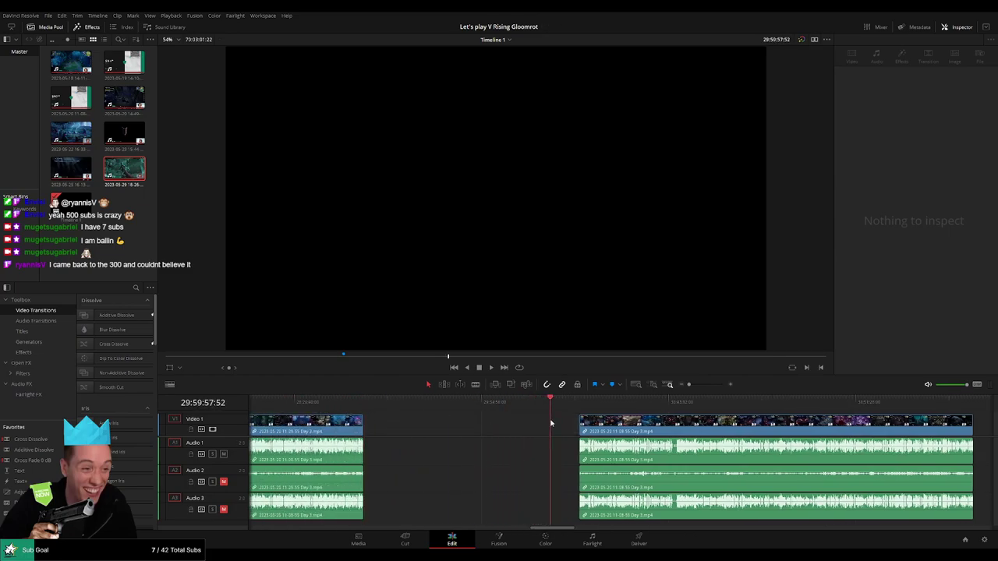
left_click_drag(550, 423, 614, 407)
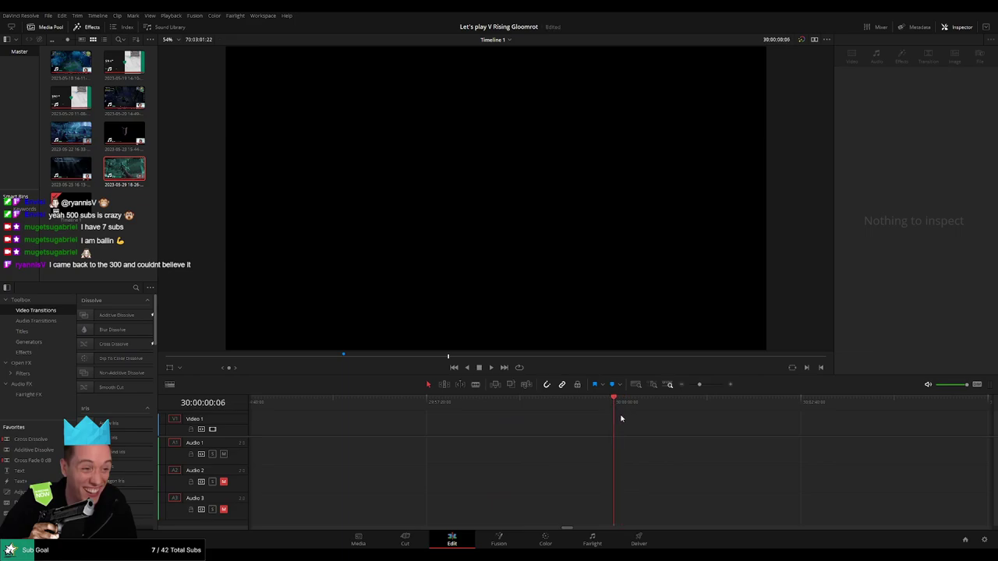
Step: Zoom out and drag the Day 3 clip so it starts at the 30:00:00:00 playhead
left_click_drag(701, 385, 689, 385)
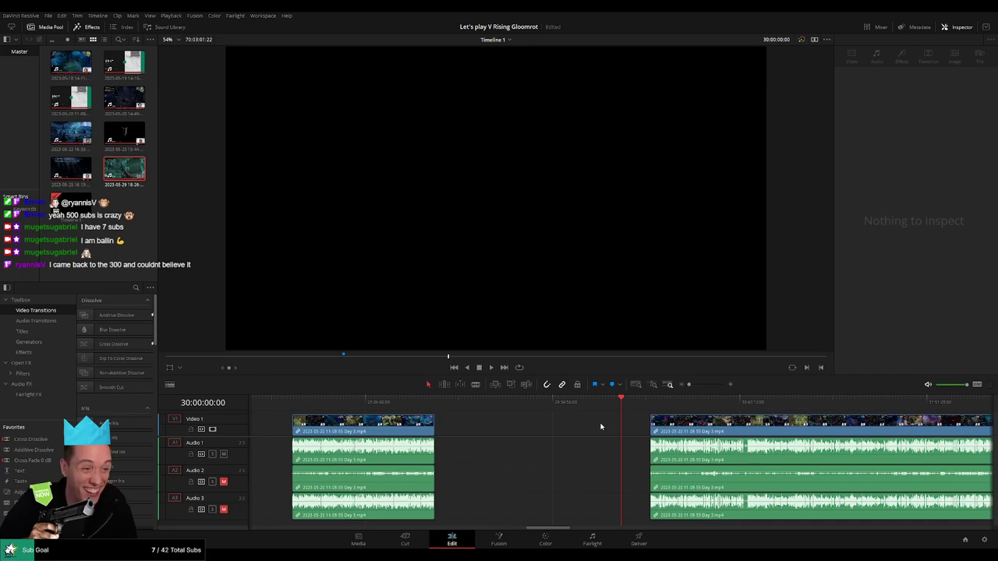
key("Escape")
scroll(601, 426, "down", 2)
mouse_move(538, 422)
left_mouse_down()
mouse_move(509, 410)
mouse_move(588, 409)
left_mouse_up()
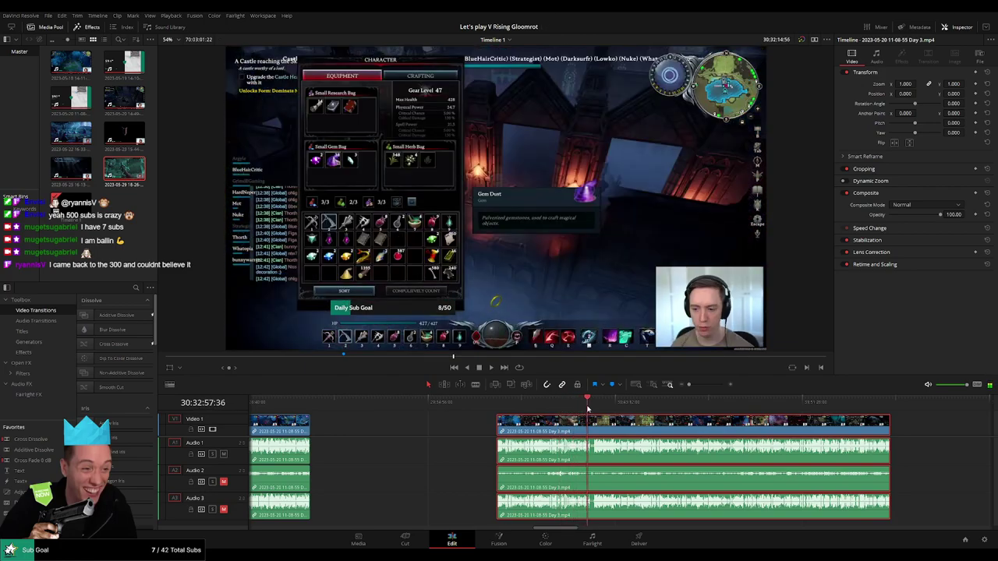
Step: Play the Day 3 footage and blade the clips where the unwanted stretch begins
scroll(593, 413, "up", 3)
key("space")
left_click(696, 402)
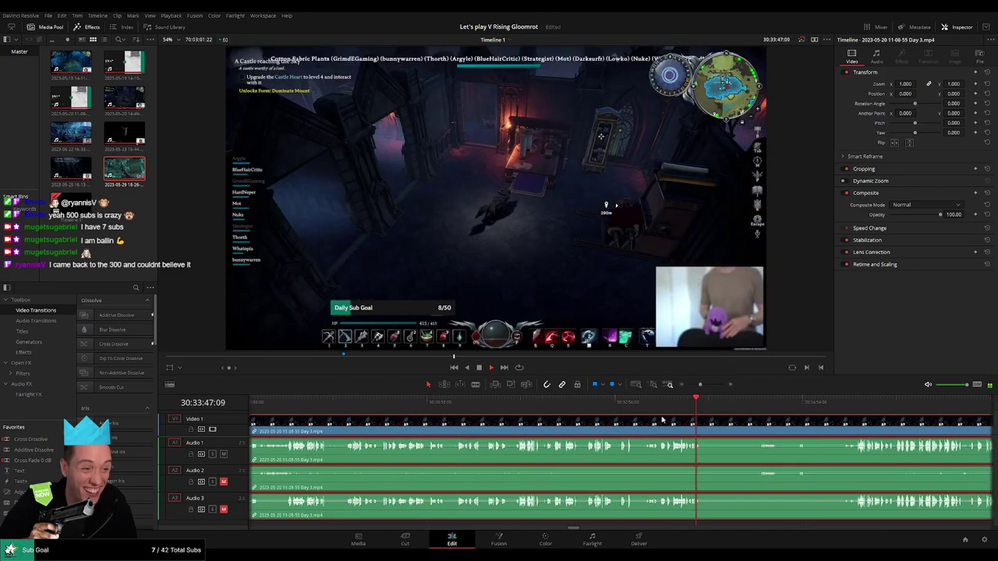
scroll(529, 421, "right", 2)
left_click(520, 402)
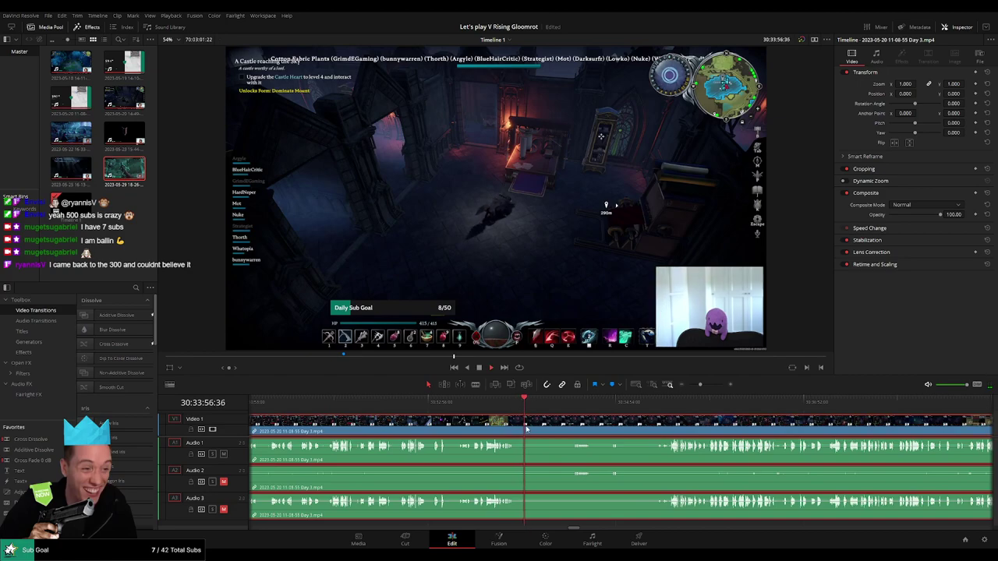
key("b")
left_click(524, 427)
left_click(575, 405)
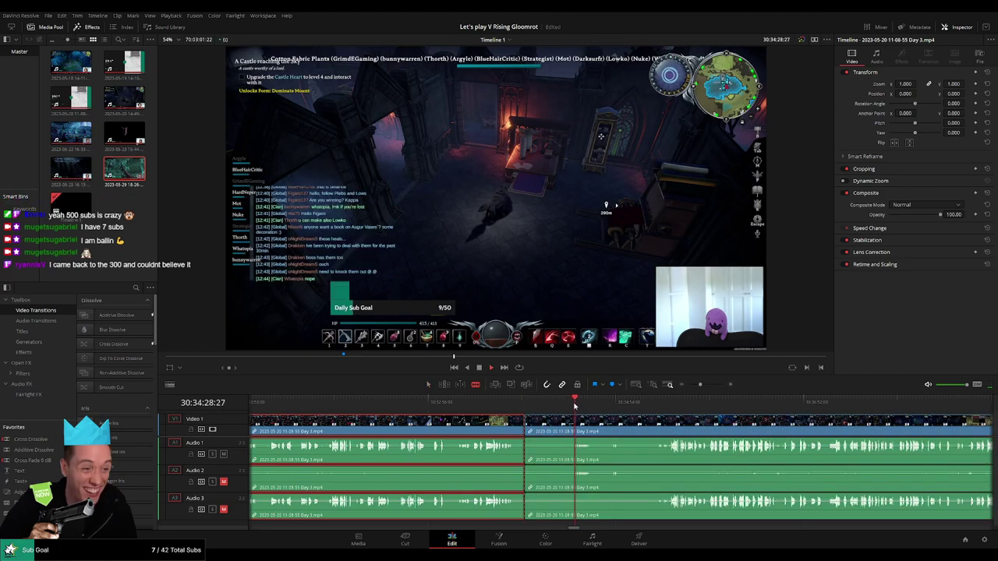
Step: Blade where the unwanted stretch ends at 30:35:19:47 and ripple-delete that section
scroll(575, 404, "up", 2)
mouse_move(602, 405)
left_mouse_down()
mouse_move(646, 415)
mouse_move(734, 405)
left_mouse_up()
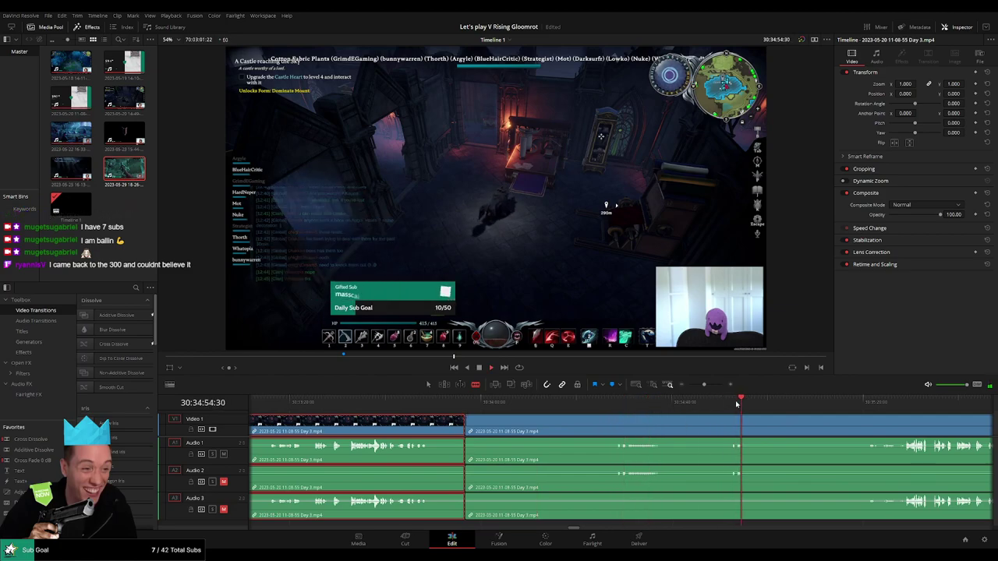
left_click(871, 405)
left_click(862, 404)
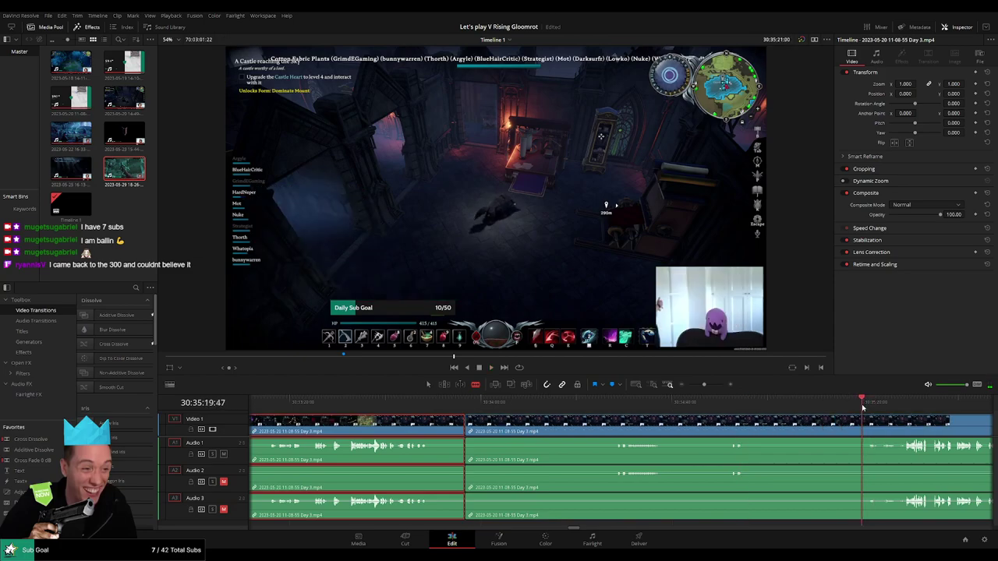
key("ctrl+b")
key("Delete")
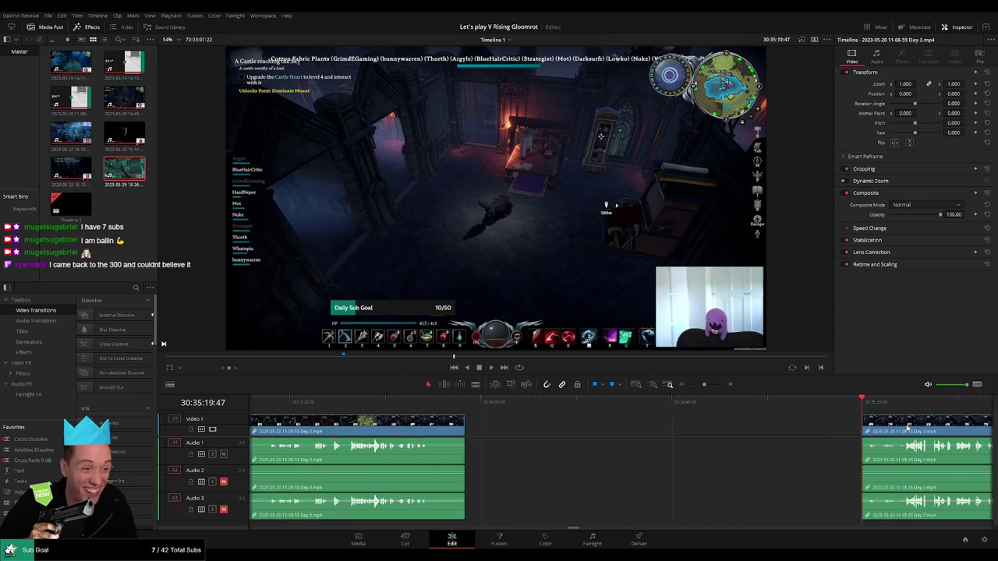
Step: Select the new join and return the playhead to the clip start to review it
left_click(466, 431)
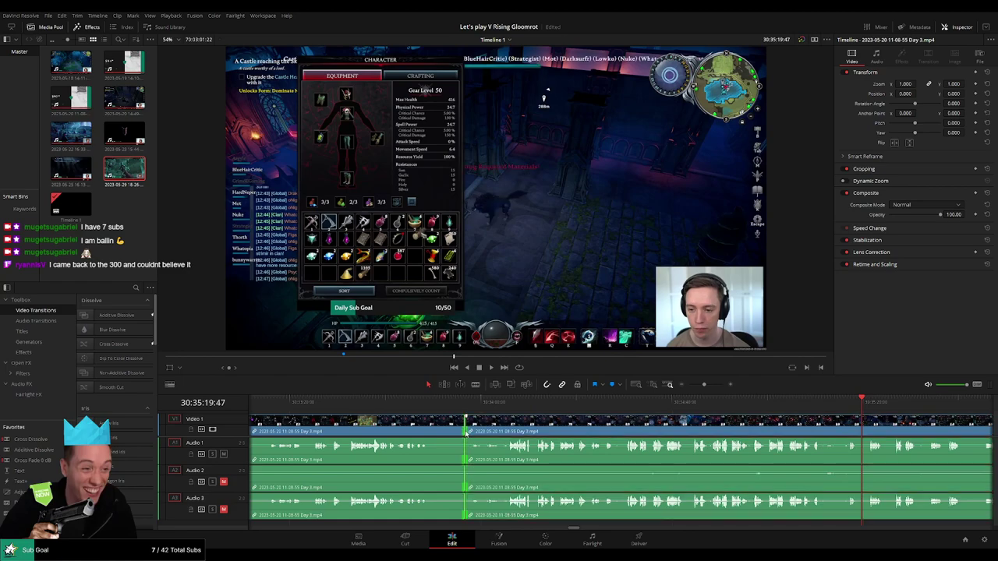
scroll(691, 405, "down", 3)
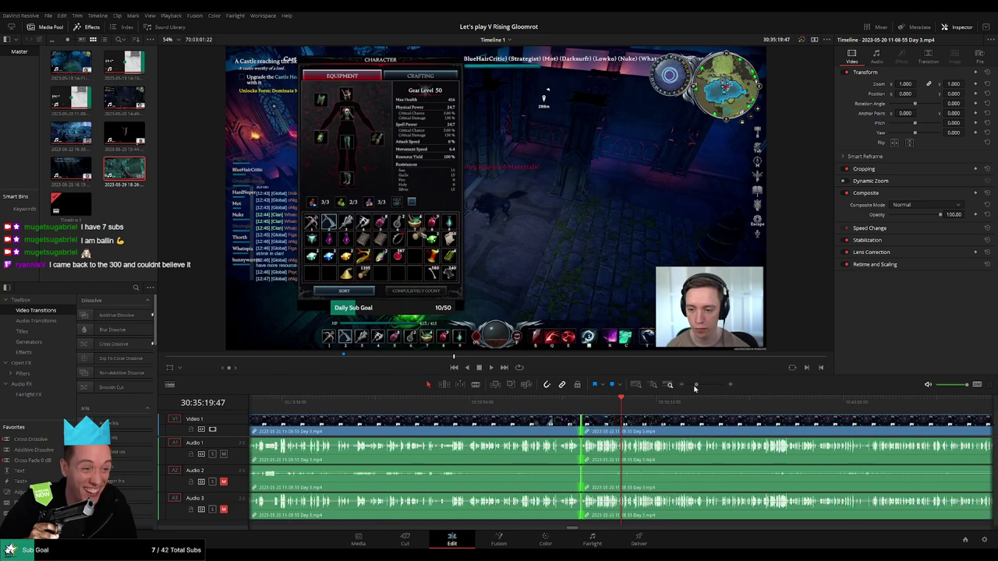
left_click(527, 407)
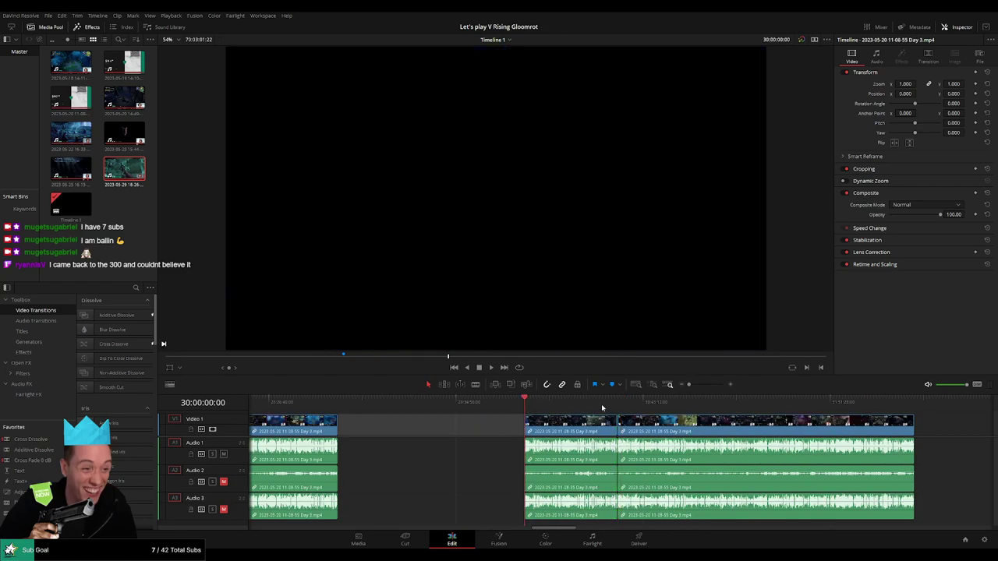
scroll(624, 407, "right", 3)
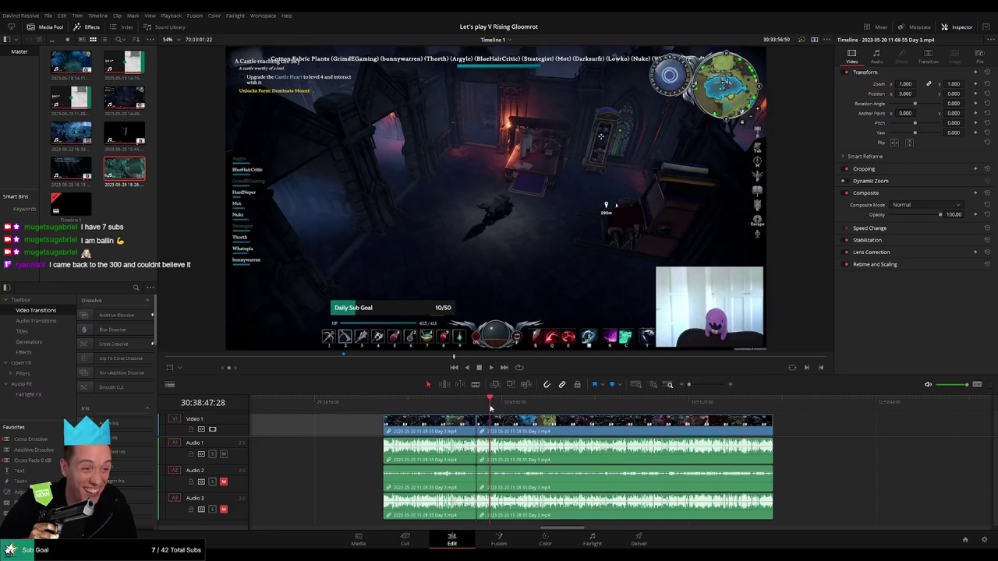
Step: Find the break in the Day 3 footage and split video plus all three audio tracks at 30:52:15:30
left_click_drag(490, 407, 536, 412)
scroll(651, 422, "up", 3)
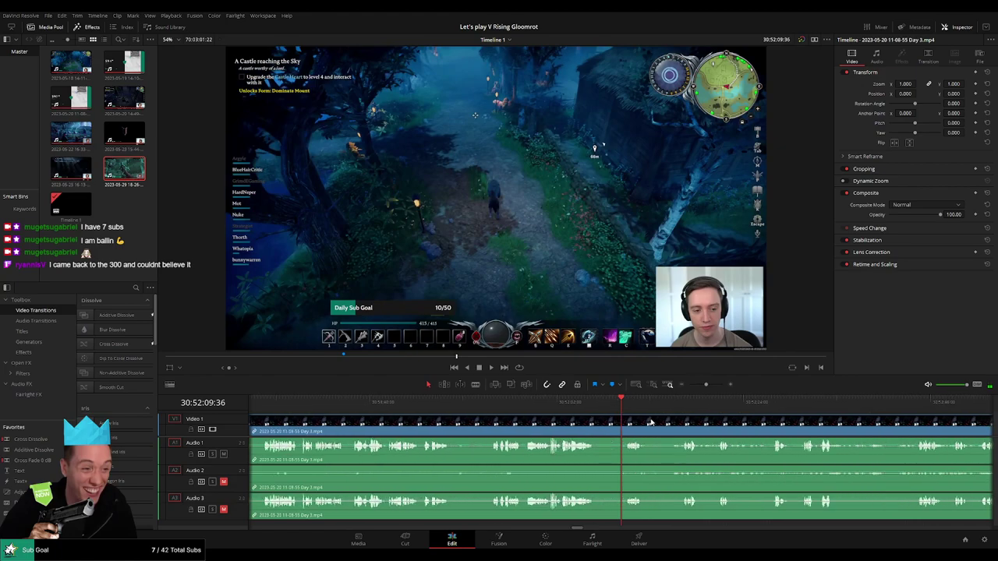
key("space")
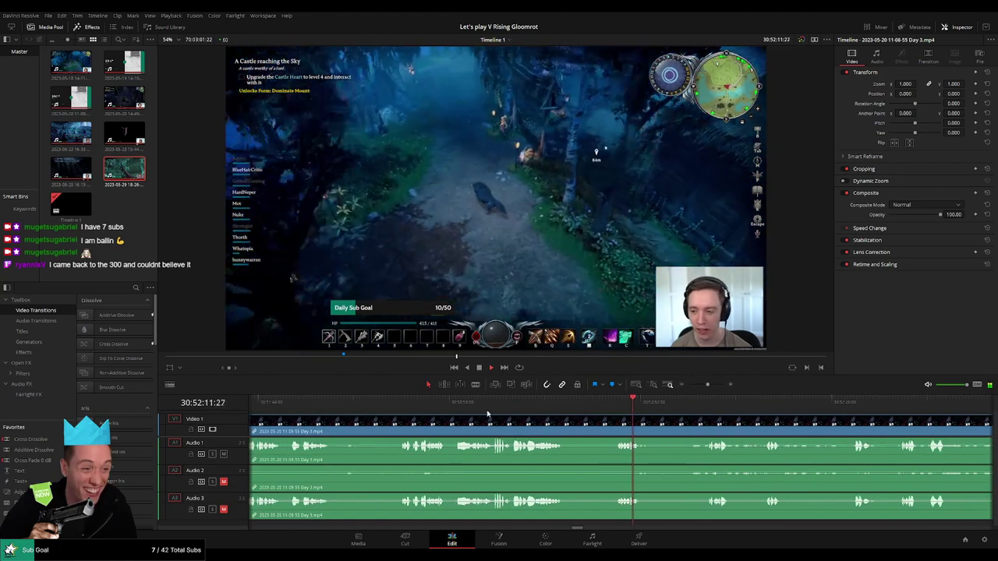
left_click_drag(407, 407, 702, 405)
scroll(534, 418, "up", 2)
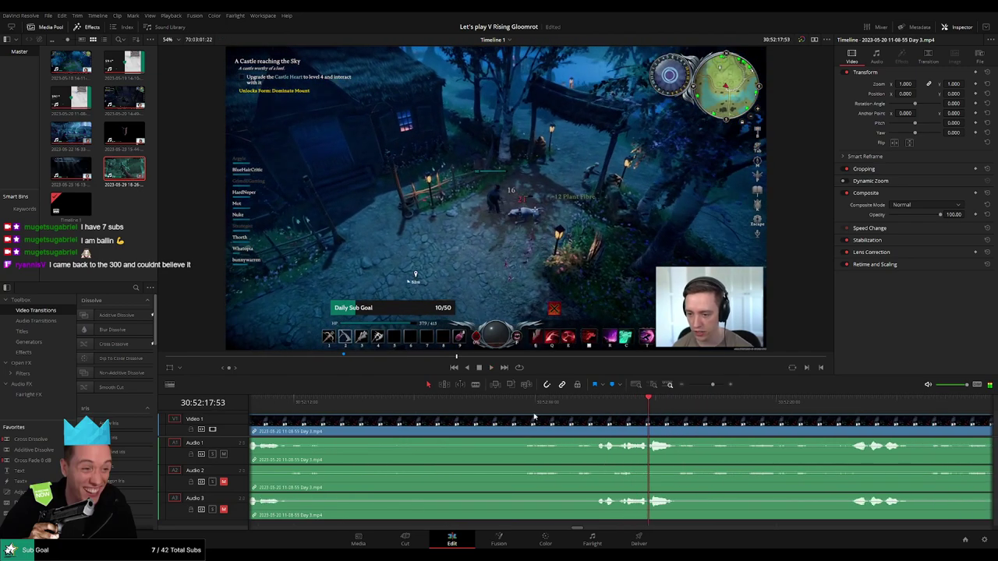
left_click(524, 405)
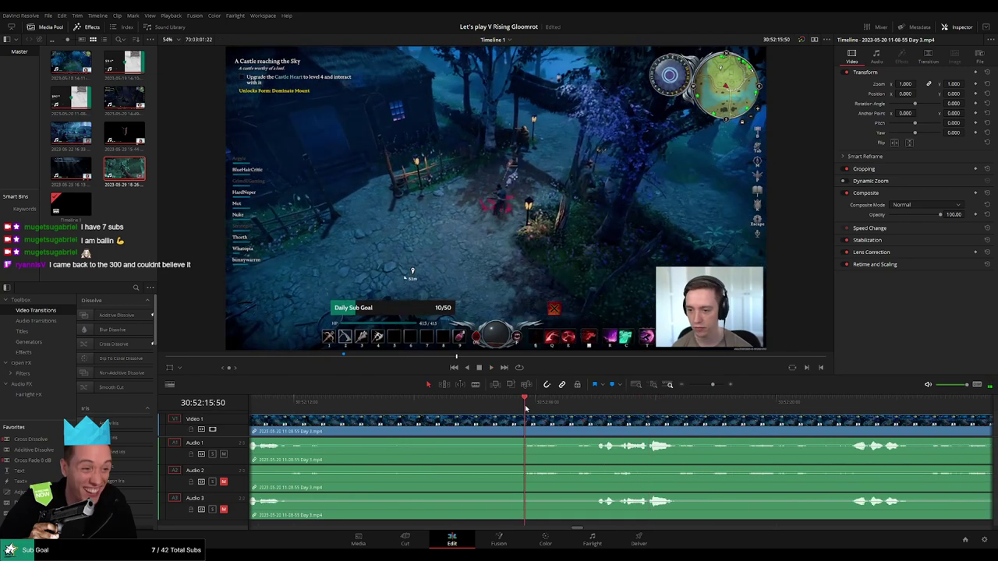
left_click_drag(525, 407, 505, 411)
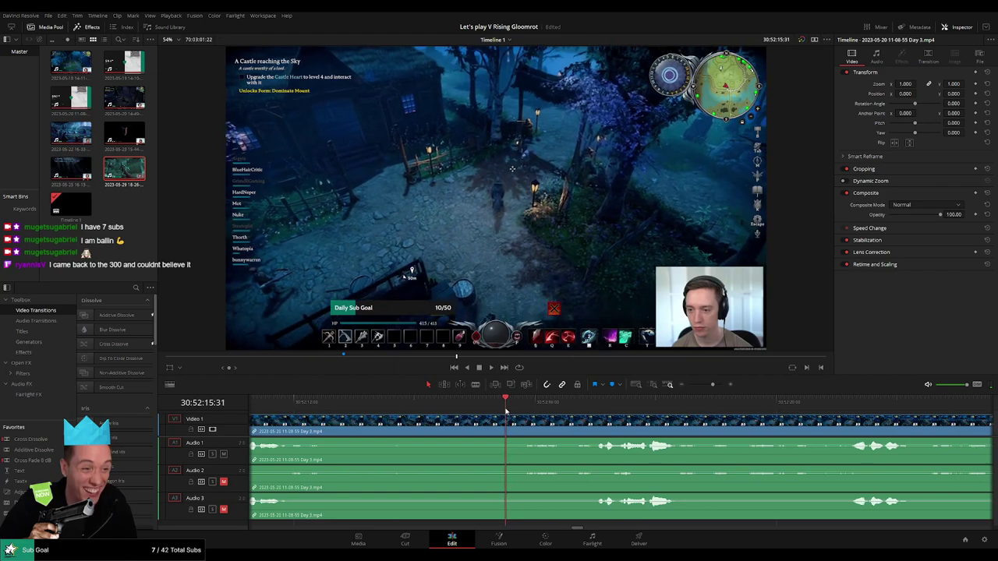
key("ctrl+b")
left_click_drag(521, 425, 568, 422)
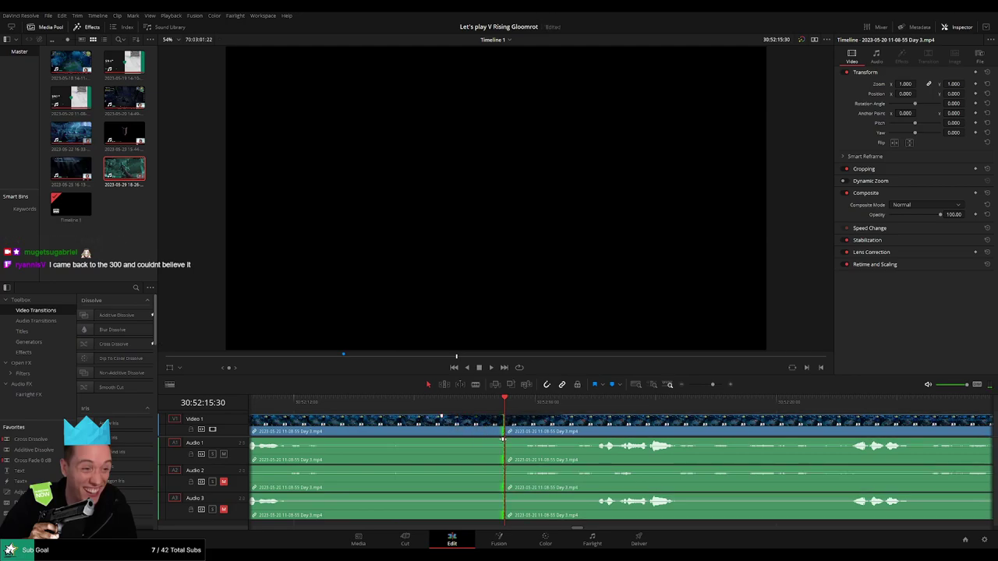
Step: Fade Audio 1, 2 and 3 out before the 30:52:15:30 cut and fade Audio 2 back in after it
mouse_move(500, 441)
left_mouse_down()
mouse_move(456, 442)
mouse_move(558, 443)
left_mouse_up()
left_click_drag(502, 467, 446, 468)
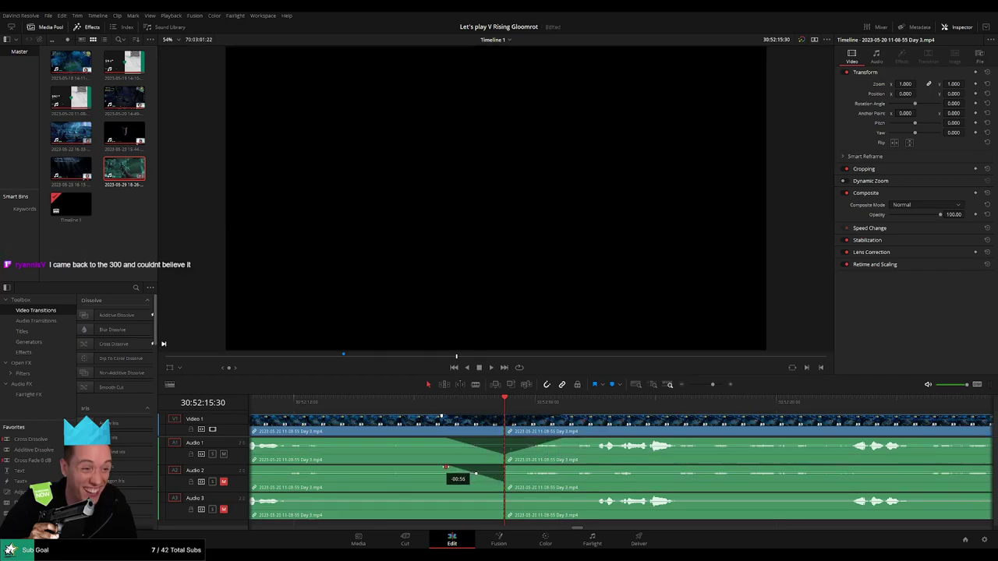
left_click_drag(508, 468, 567, 467)
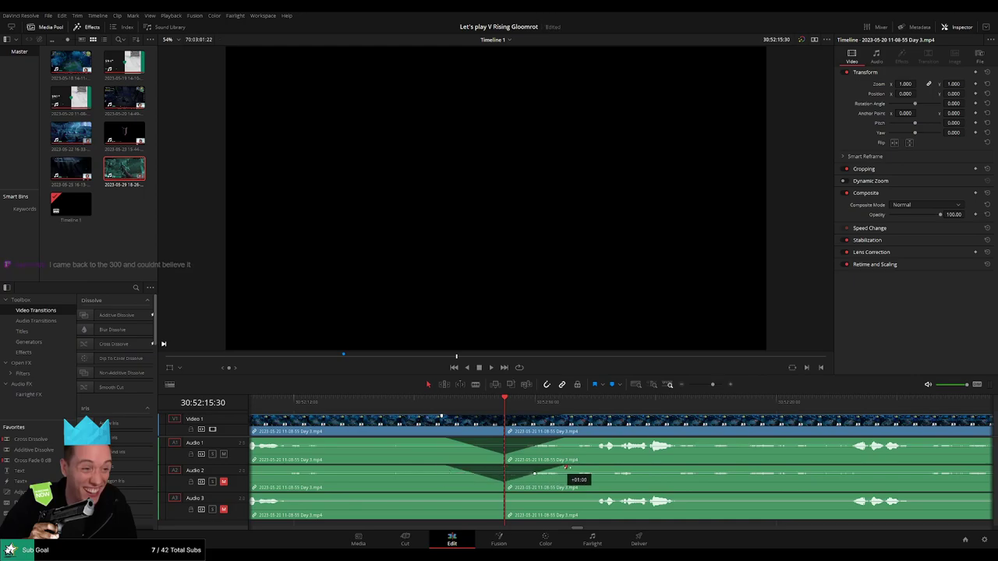
left_click(501, 494)
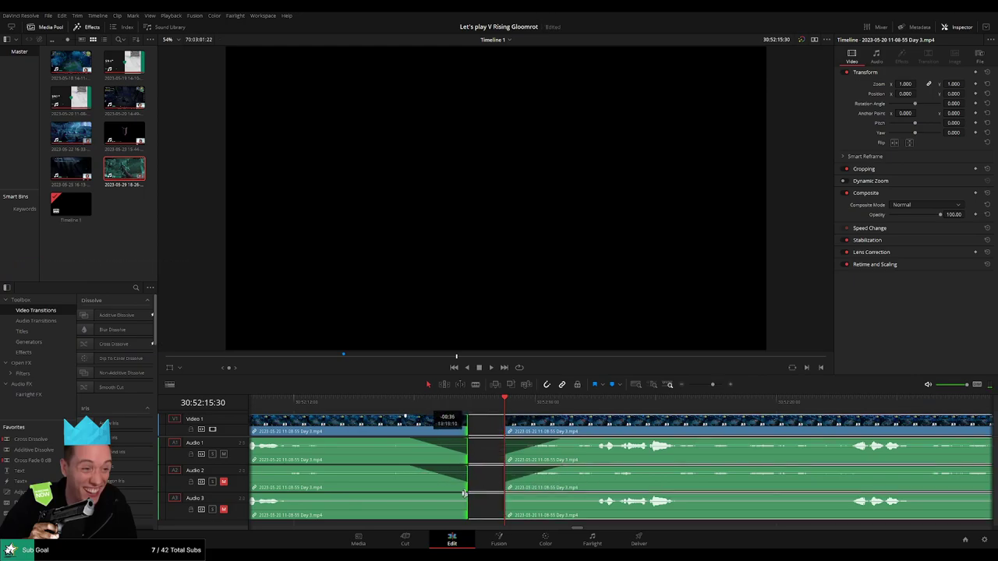
mouse_move(501, 494)
left_mouse_down()
mouse_move(451, 495)
mouse_move(561, 495)
left_mouse_up()
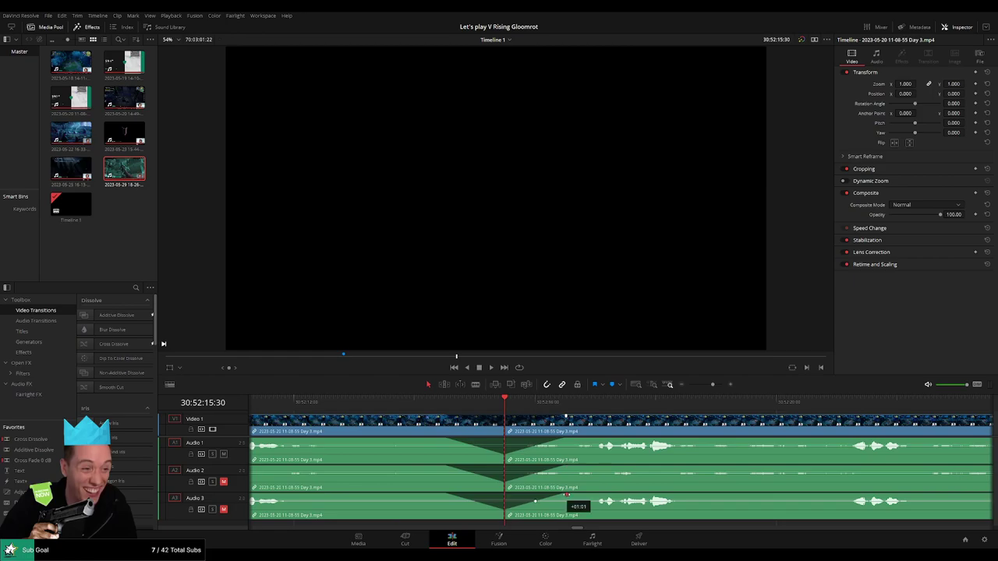
left_click_drag(712, 384, 688, 384)
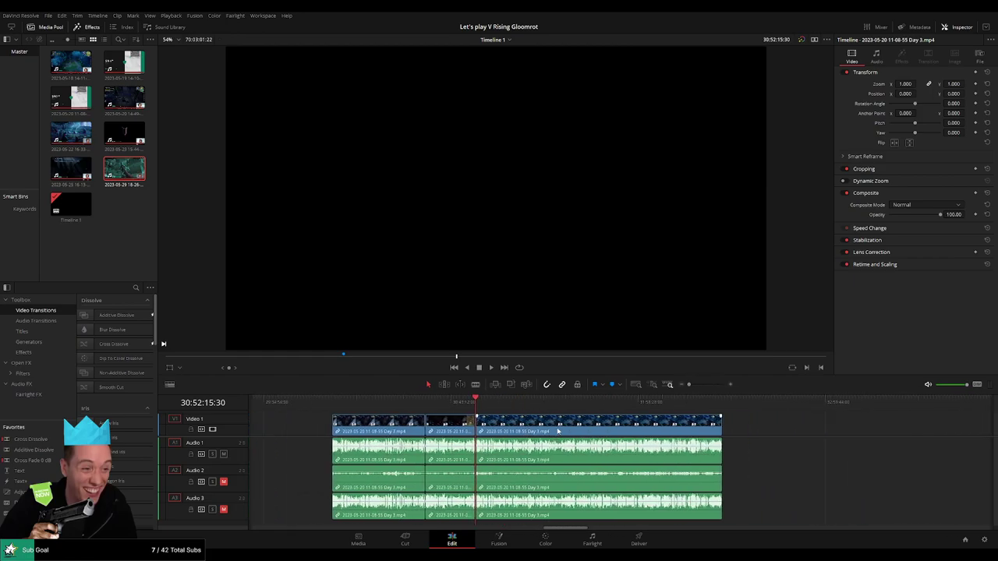
Step: Shift the footage after the cut right so it starts at 32:00:00:00, then play it back
scroll(517, 419, "right", 5)
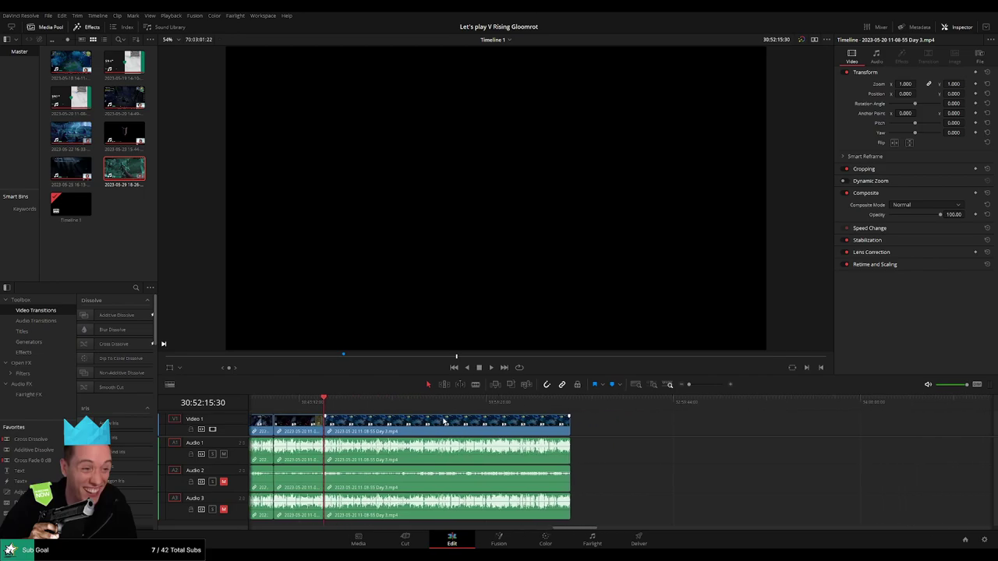
left_click_drag(468, 425, 724, 425)
left_click(451, 433)
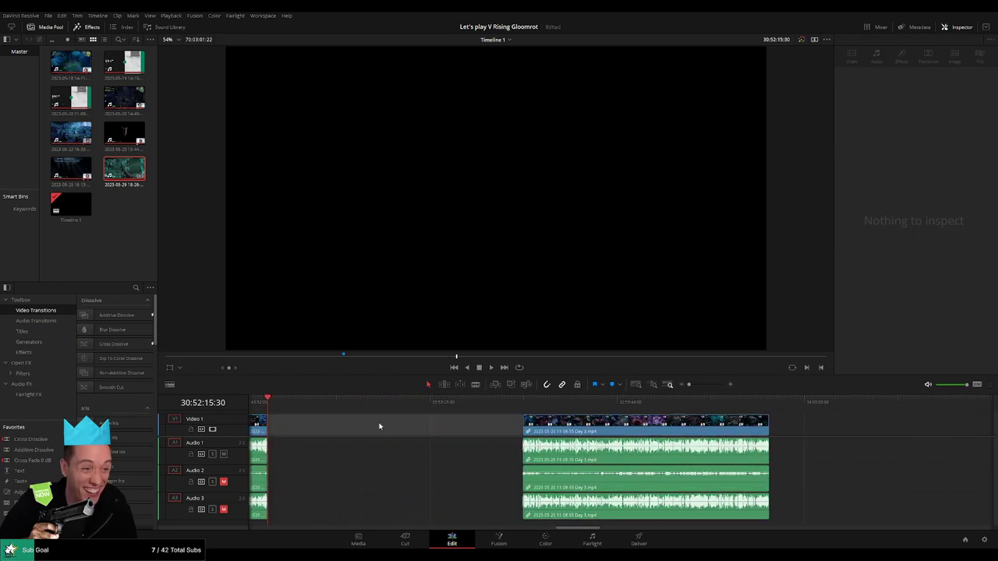
left_click(289, 412)
mouse_move(276, 408)
left_mouse_down()
mouse_move(423, 411)
mouse_move(269, 407)
left_mouse_up()
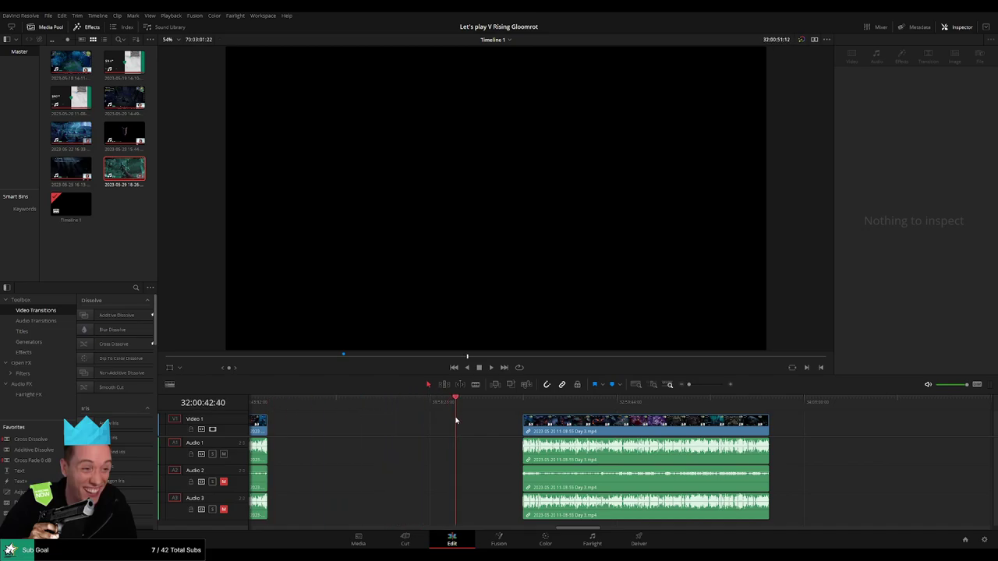
left_click(621, 404)
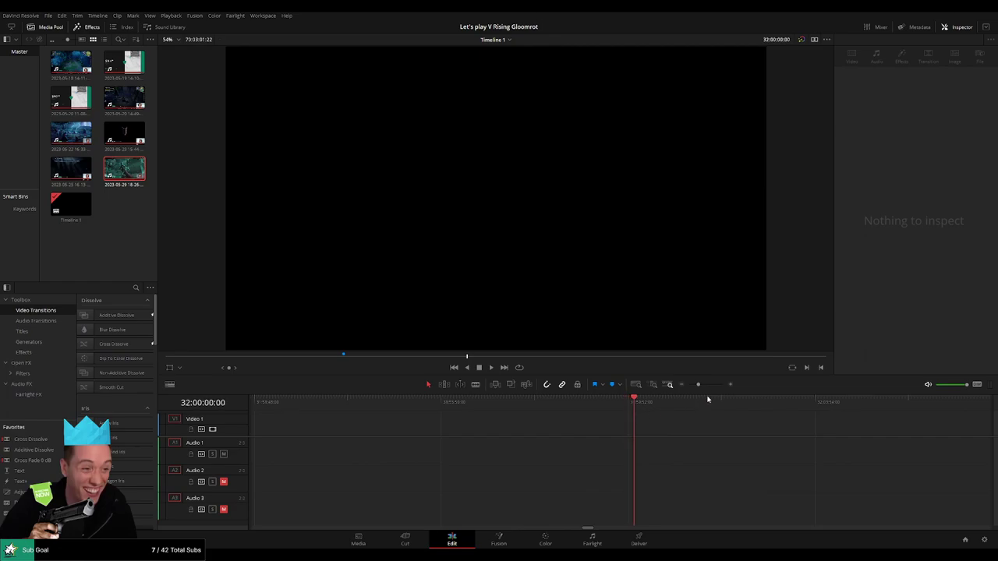
left_click_drag(745, 432, 675, 430)
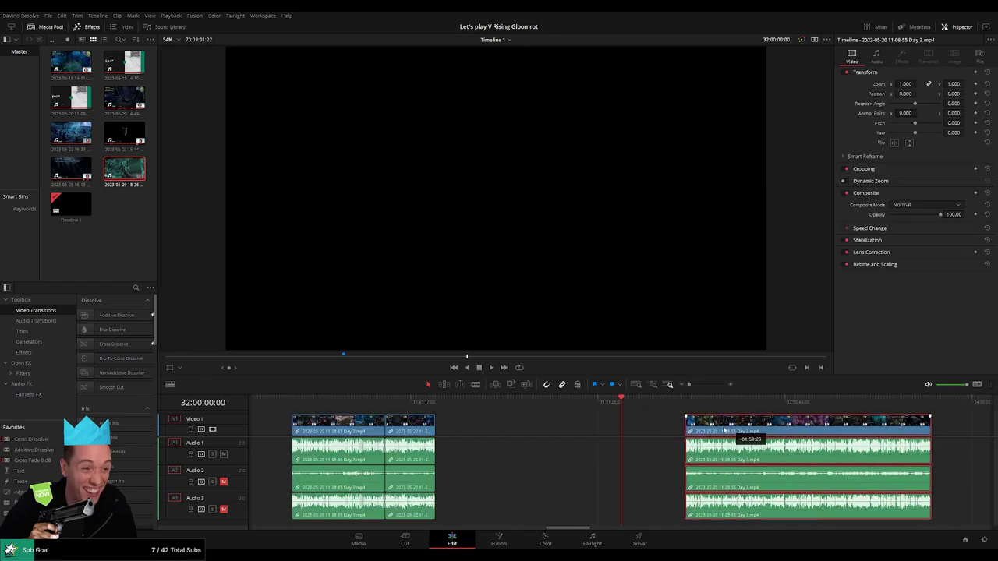
left_click(611, 429)
key("space")
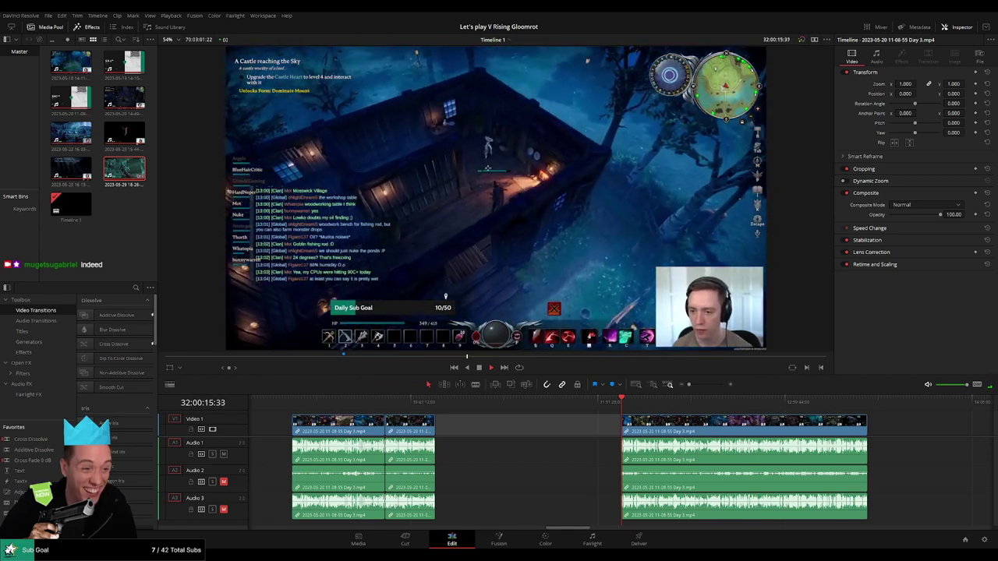
Step: Scrub and play through the Day 3 clip to locate the next cut point
left_click_drag(589, 429, 357, 420)
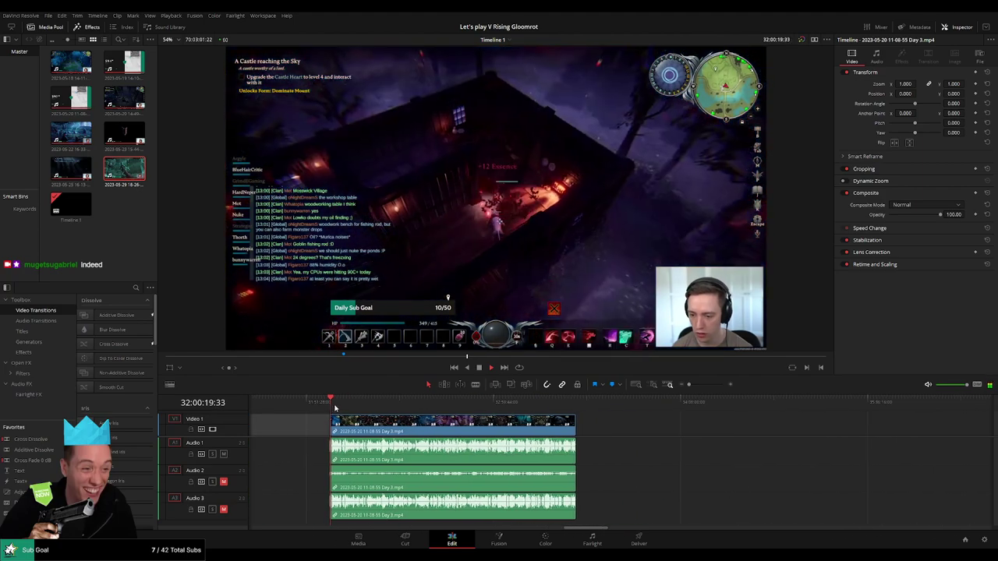
left_click(345, 403)
left_click_drag(345, 407, 473, 414)
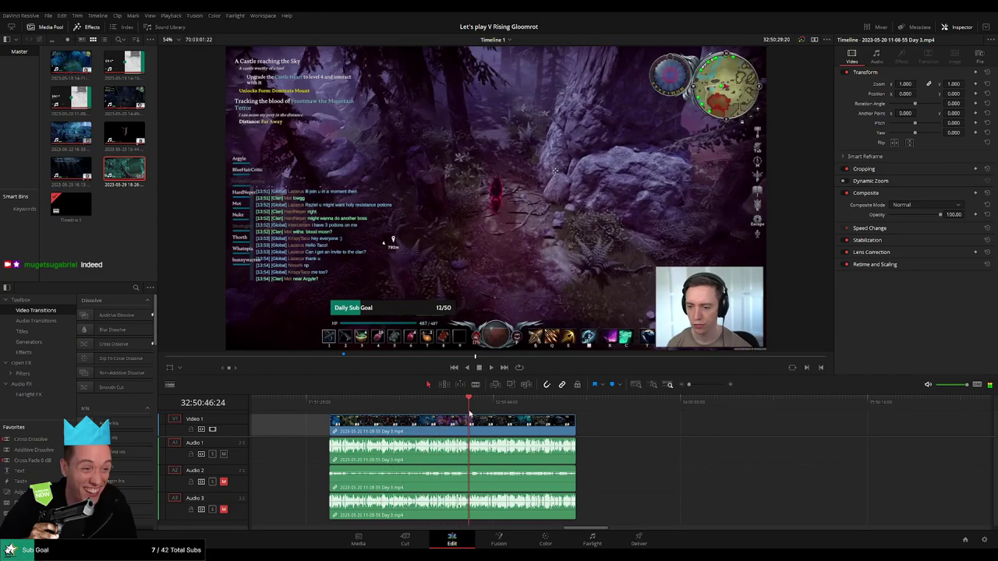
key("space")
scroll(546, 407, "up", 3)
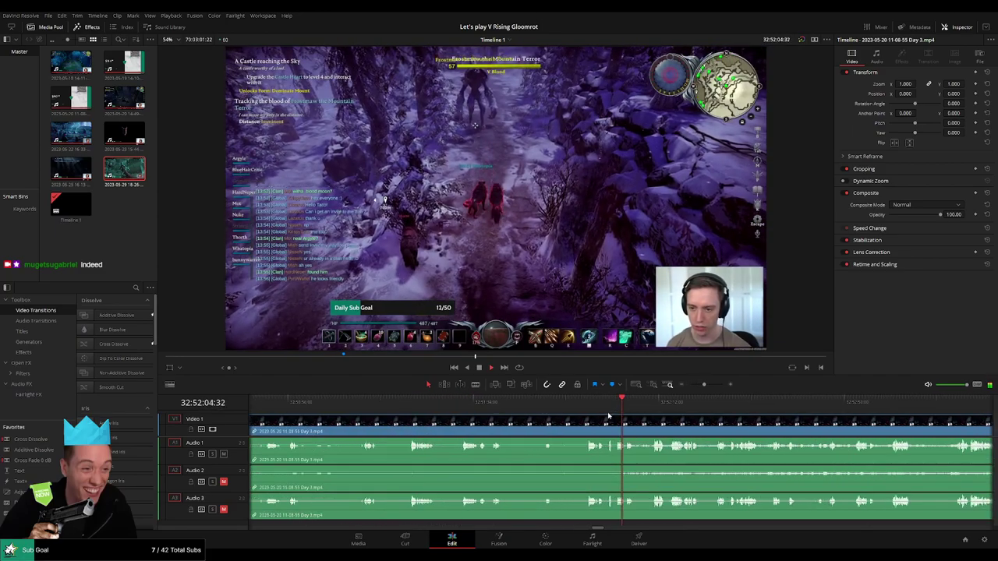
left_click(564, 406)
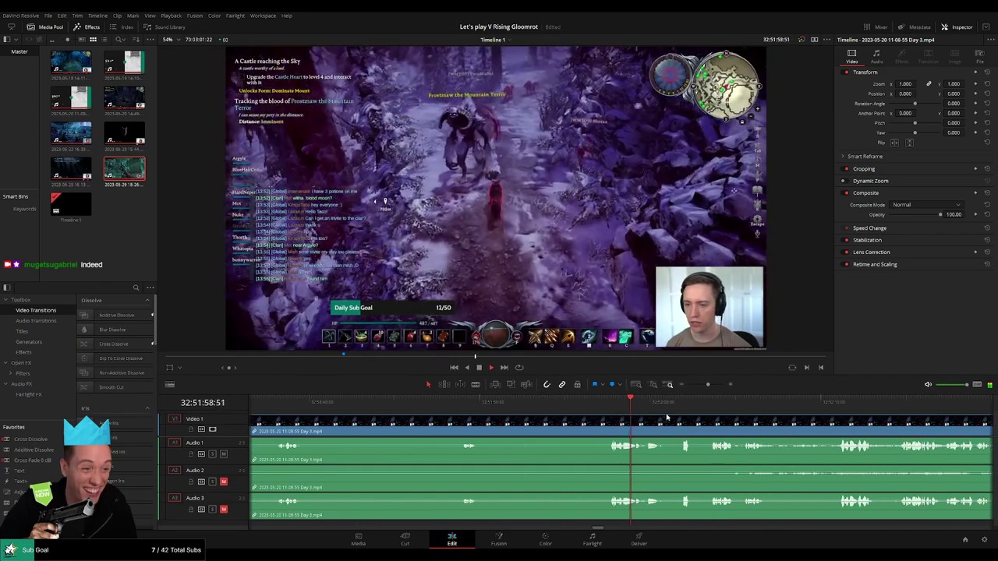
scroll(411, 407, "right", 3)
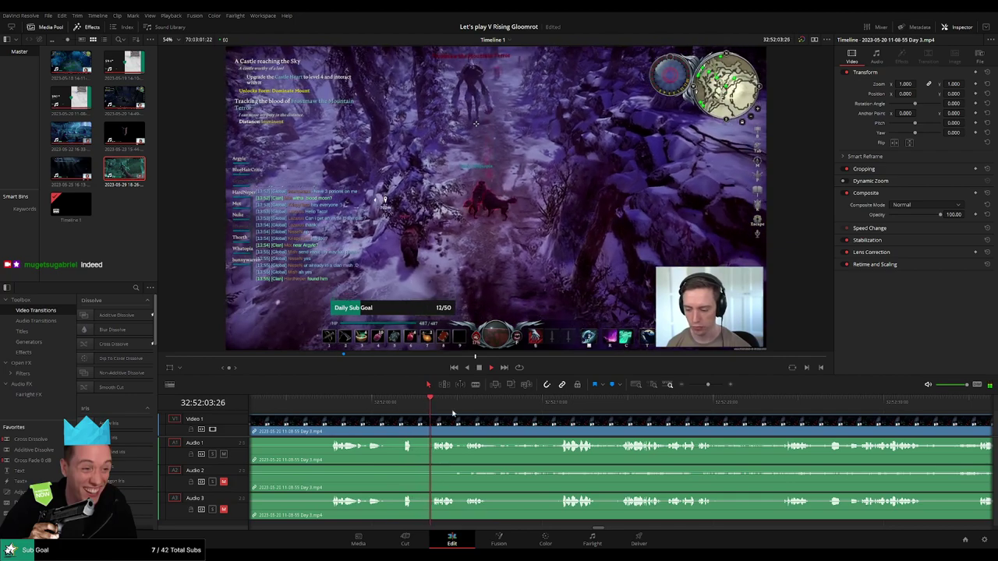
scroll(613, 416, "up", 2)
Step: Fine-tune the playhead to 32:52:03:00 and blade all tracks there with Ctrl+B
scroll(613, 416, "up", 1)
left_click(590, 409)
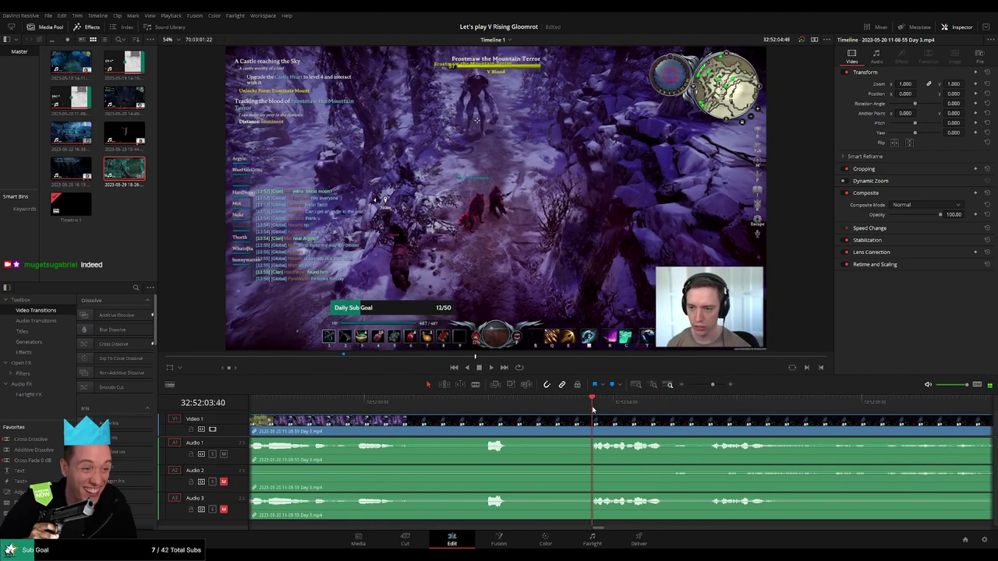
left_click(552, 408)
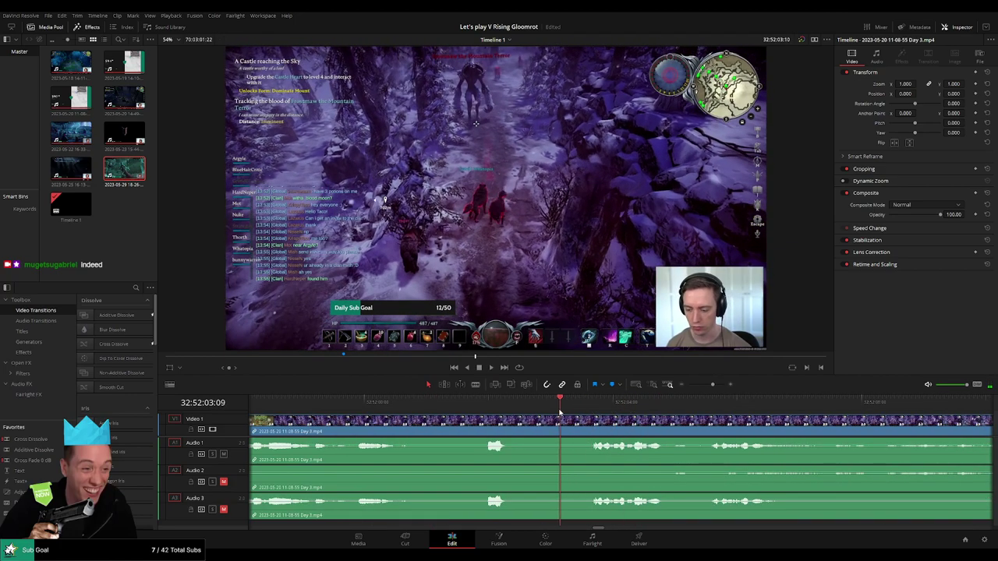
left_click(551, 414)
key("ctrl+b")
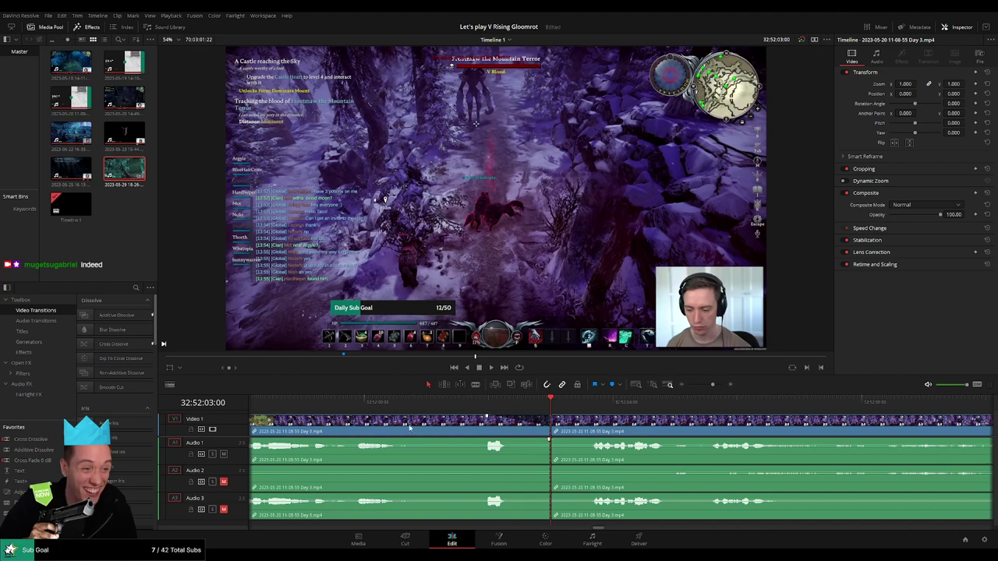
Step: Add fade-outs on Audio 2 and 3 before the 32:52:03:00 cut and fade-ins after it
mouse_move(361, 406)
left_mouse_down()
mouse_move(550, 409)
mouse_move(488, 442)
left_mouse_up()
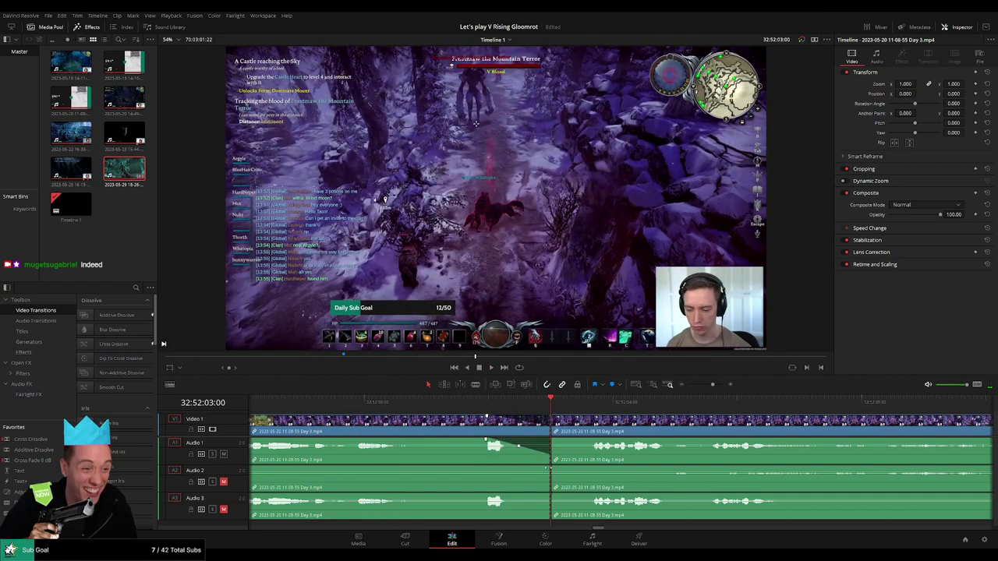
left_click_drag(548, 468, 477, 468)
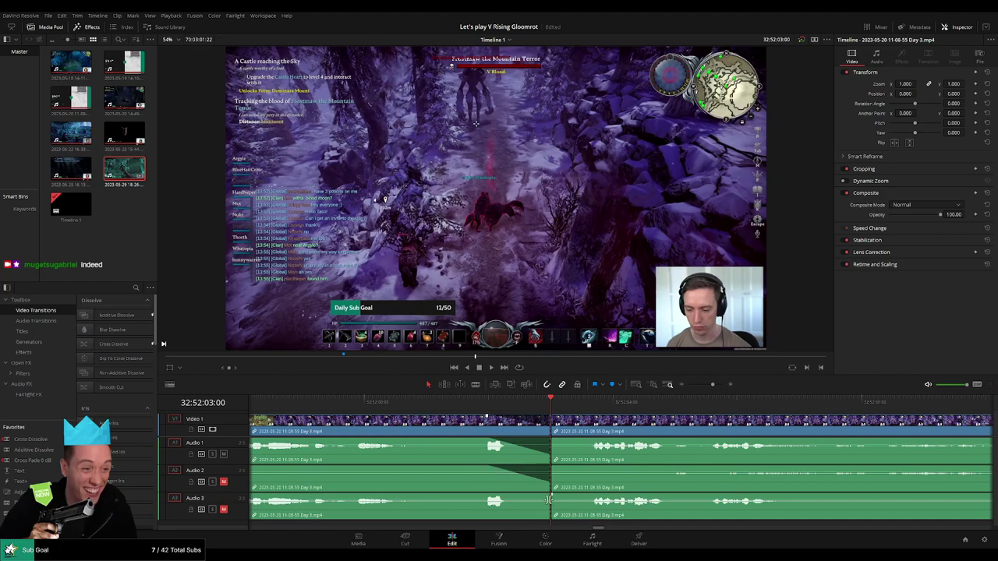
left_click_drag(549, 497, 480, 496)
mouse_move(553, 418)
left_mouse_down()
mouse_move(588, 416)
mouse_move(615, 471)
left_mouse_up()
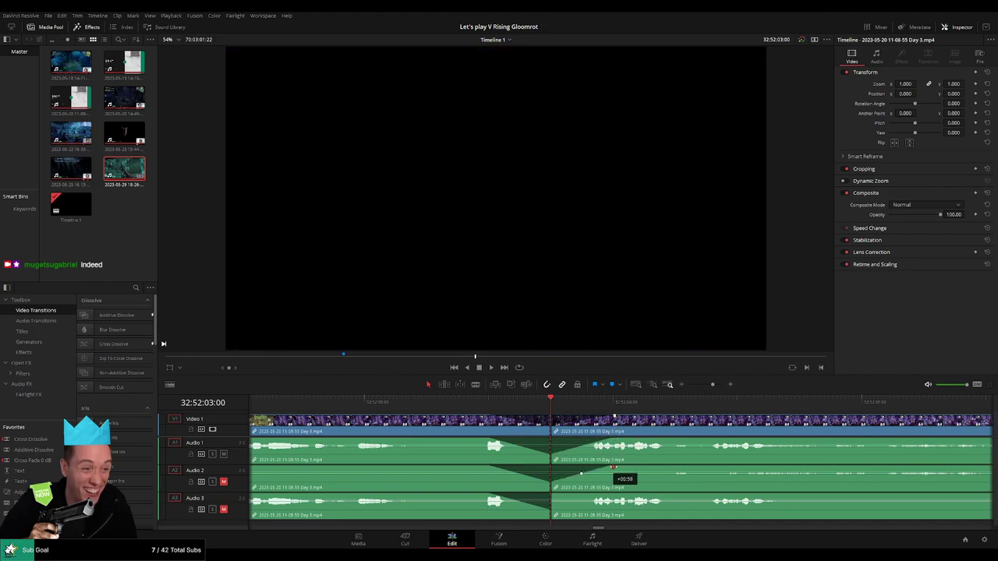
left_click_drag(557, 494, 614, 496)
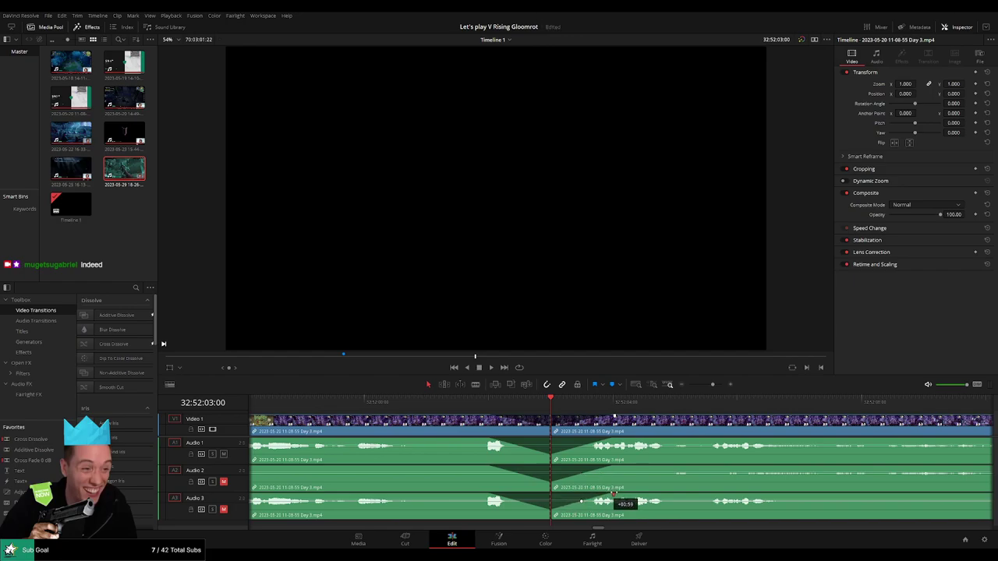
left_click_drag(710, 390, 689, 388)
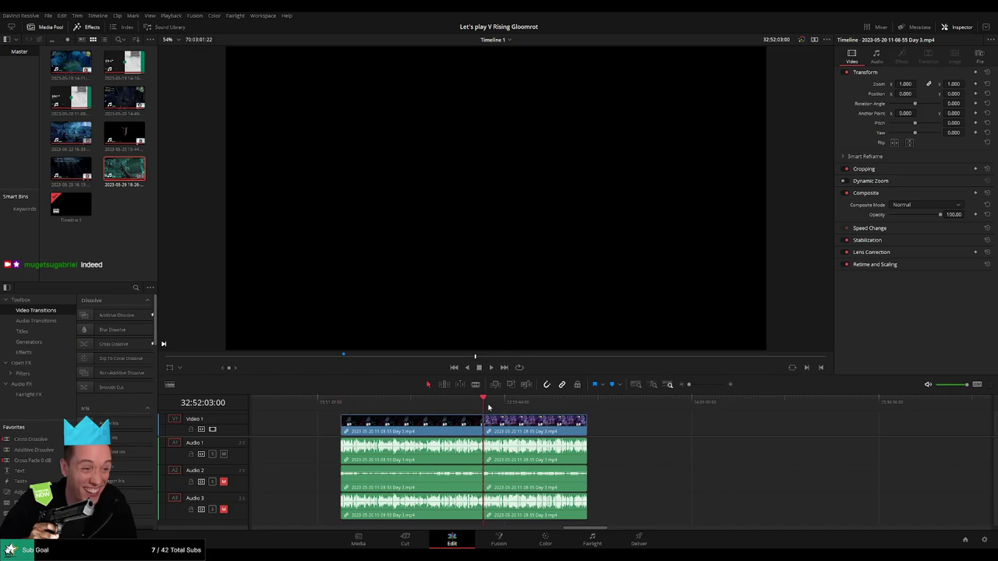
Step: Place the playhead at 34:00:00:00 and move the trimmed Day 3 clip to start there
scroll(476, 412, "right", 2)
scroll(452, 415, "right", 2)
scroll(428, 419, "right", 2)
scroll(402, 425, "right", 2)
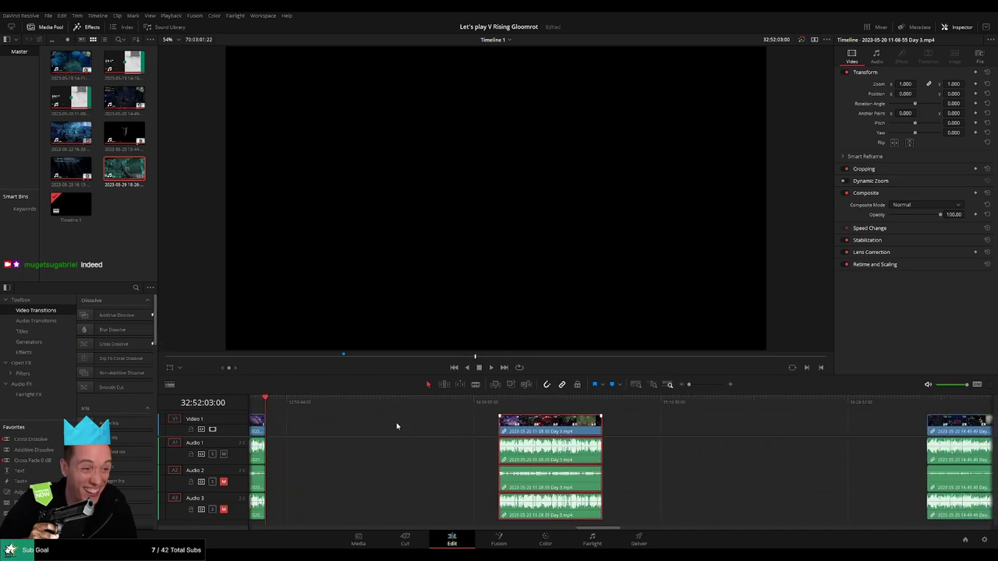
left_click(382, 427)
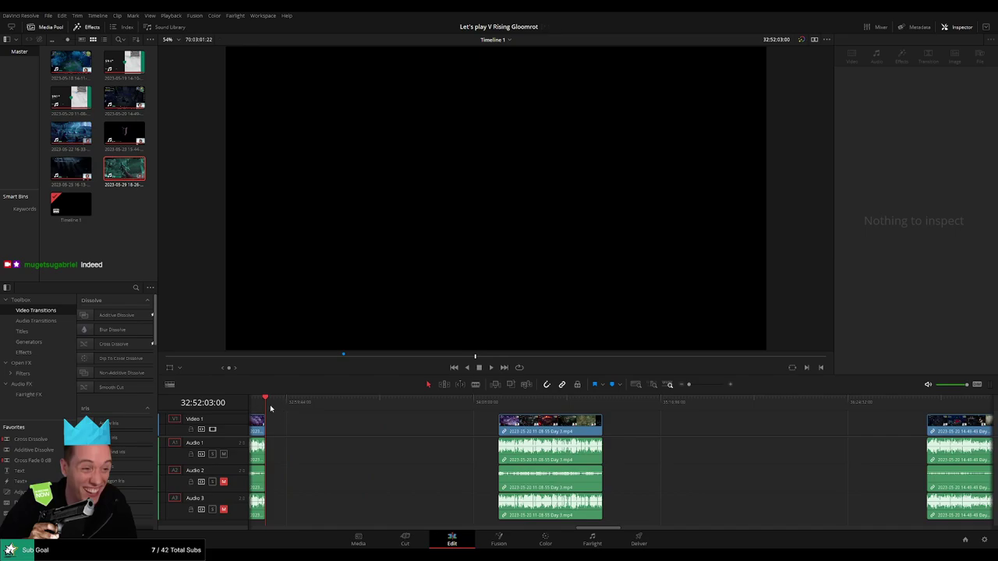
left_click_drag(273, 409, 401, 418)
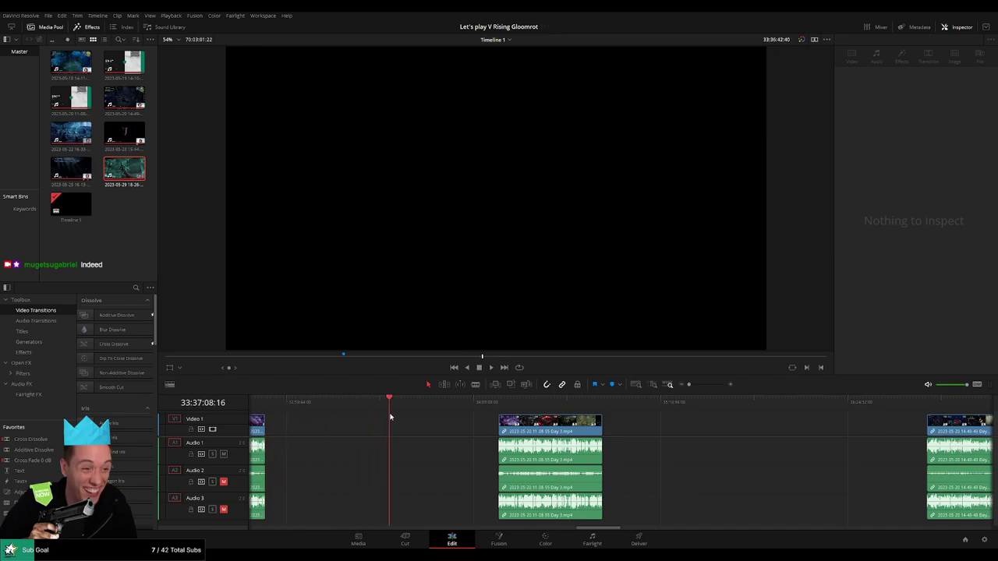
left_click_drag(265, 405, 453, 422)
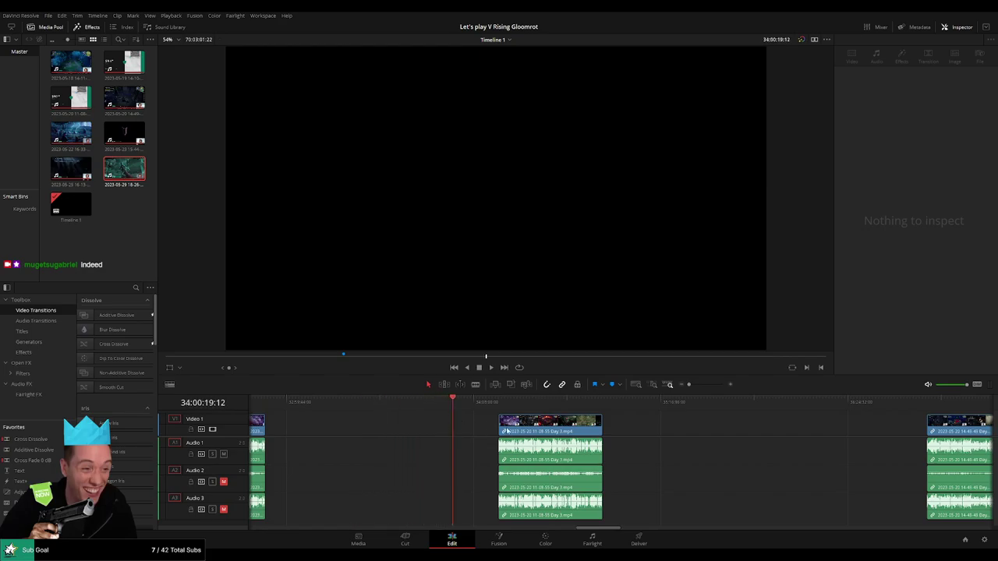
scroll(615, 407, "up", 3)
left_click_drag(620, 408, 608, 408)
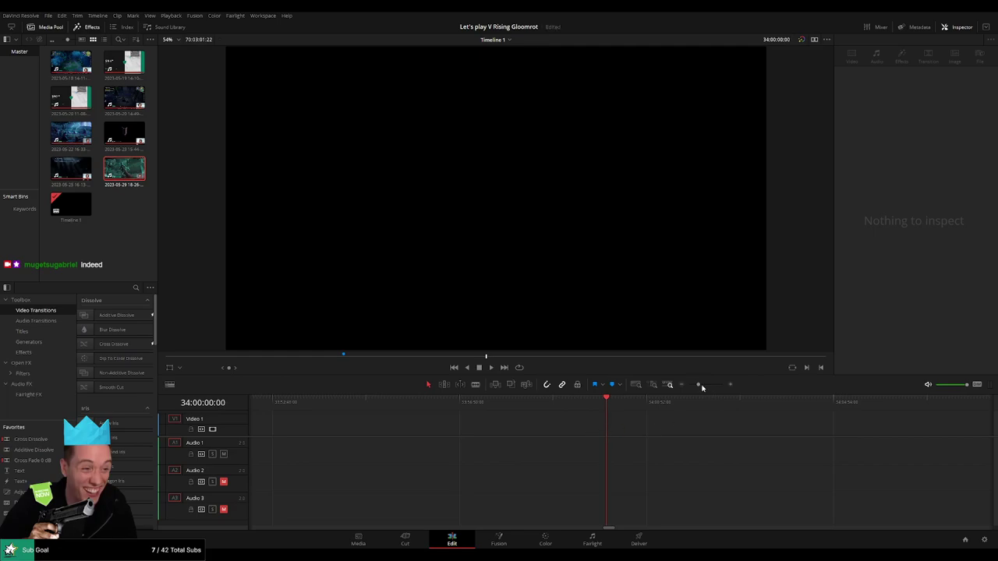
left_click_drag(697, 384, 688, 385)
left_click_drag(510, 423, 463, 422)
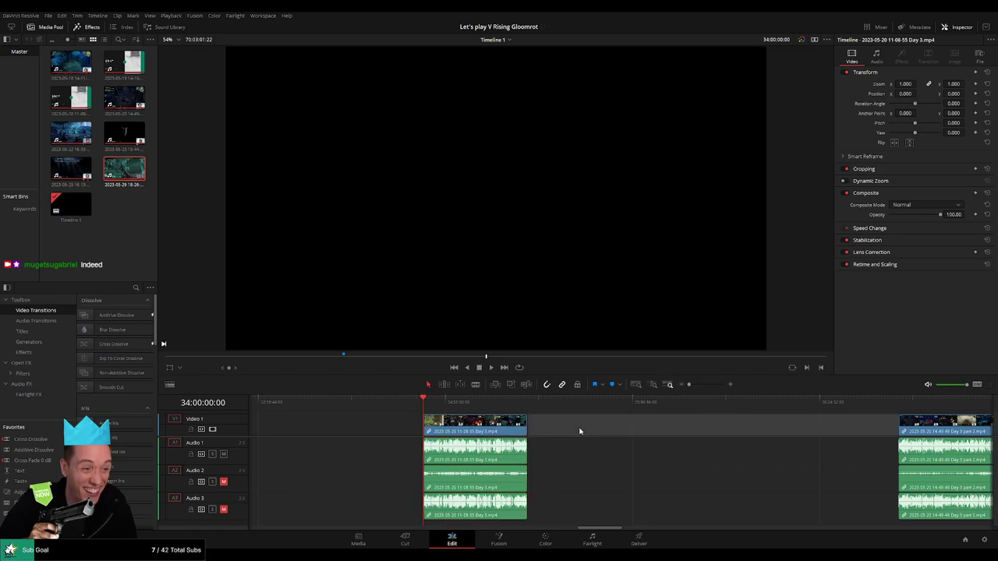
Step: Slide the Day 3 part 2 clips left until they butt against the Day 3 clip
scroll(580, 431, "right", 1)
scroll(546, 432, "right", 3)
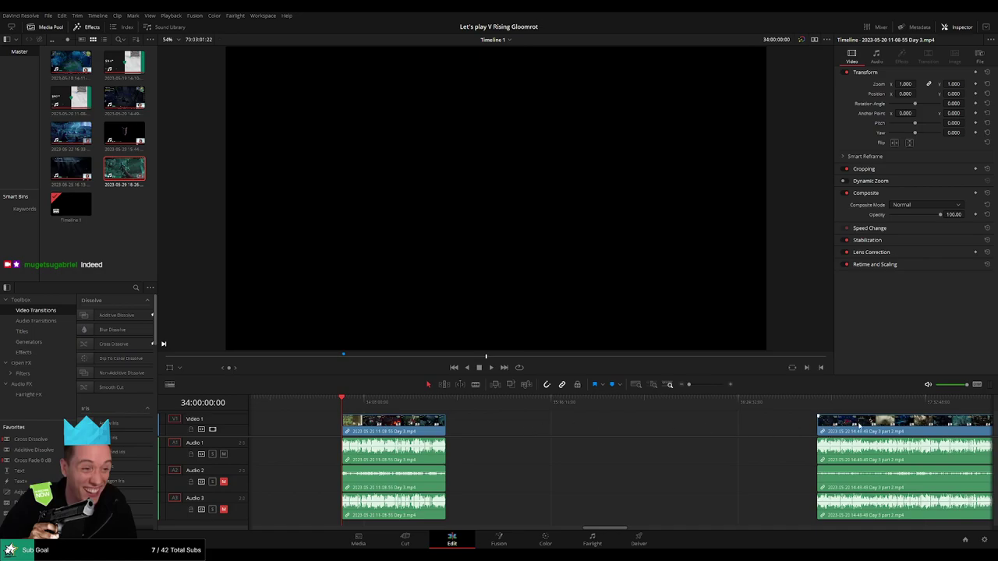
left_click_drag(860, 426, 519, 432)
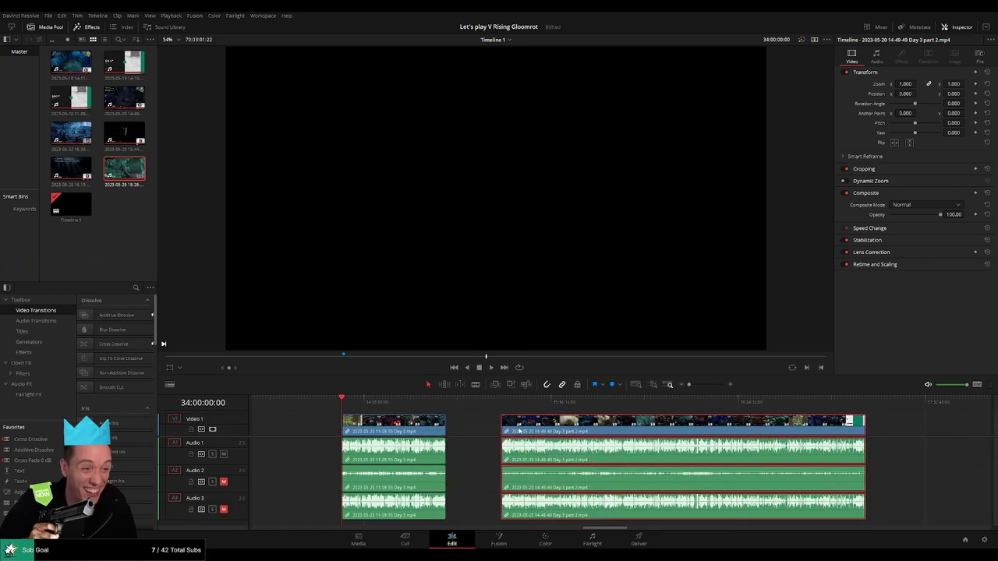
key("ctrl+z")
left_click_drag(845, 434, 474, 431)
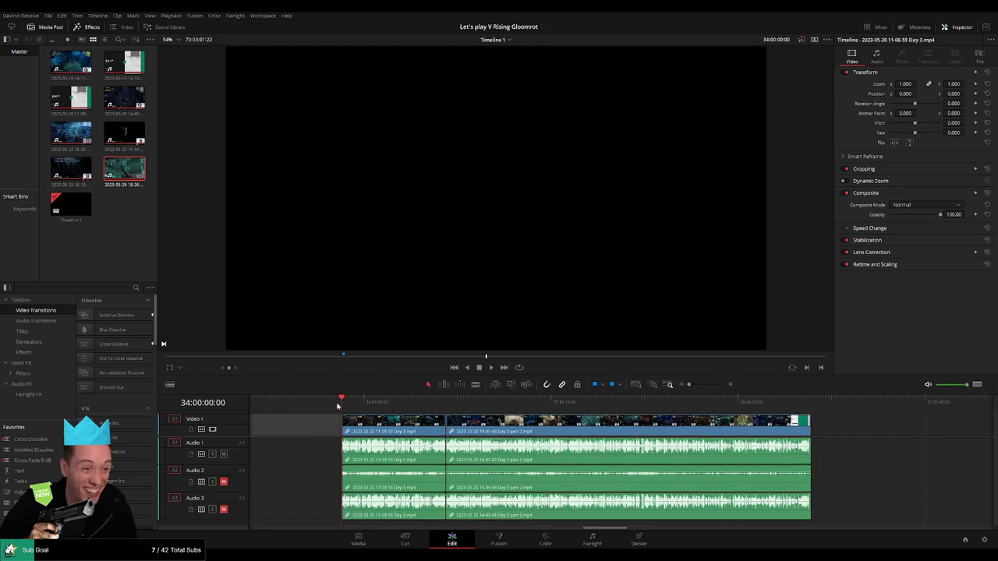
left_click_drag(352, 406, 443, 408)
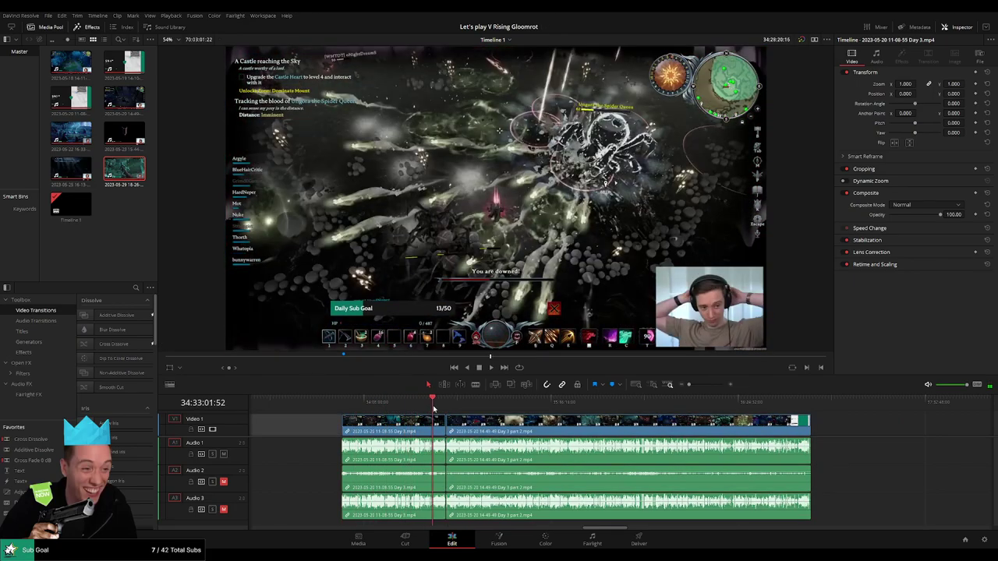
Step: Play back across the Day 3 join and nudge the edit point one frame earlier
left_click_drag(688, 385, 703, 386)
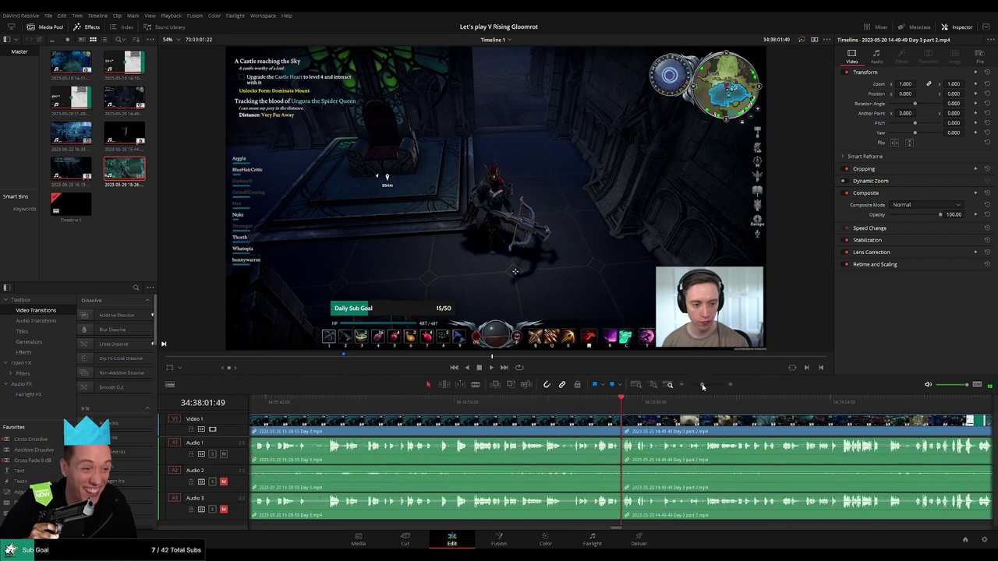
left_click(610, 405)
key("space")
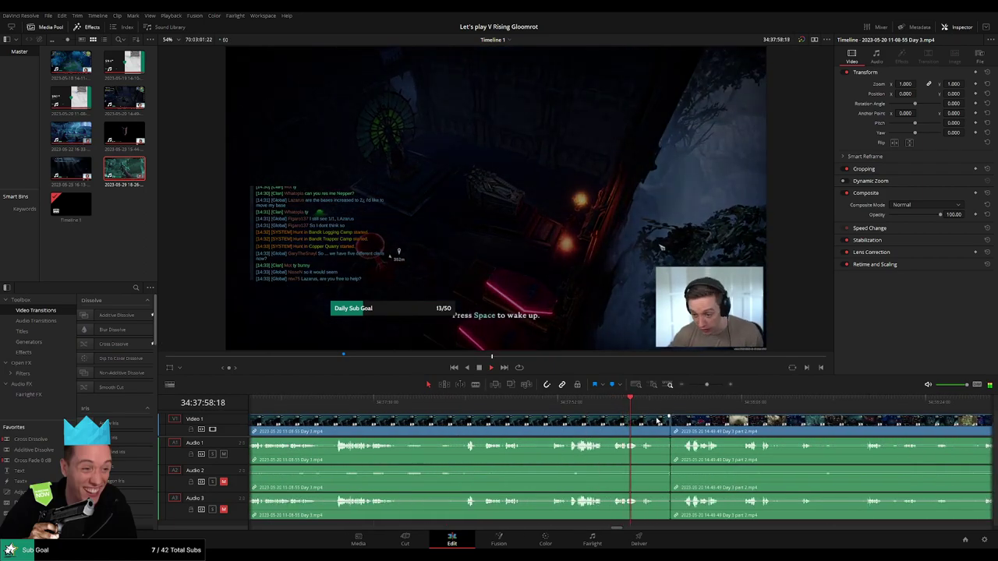
left_click(670, 428)
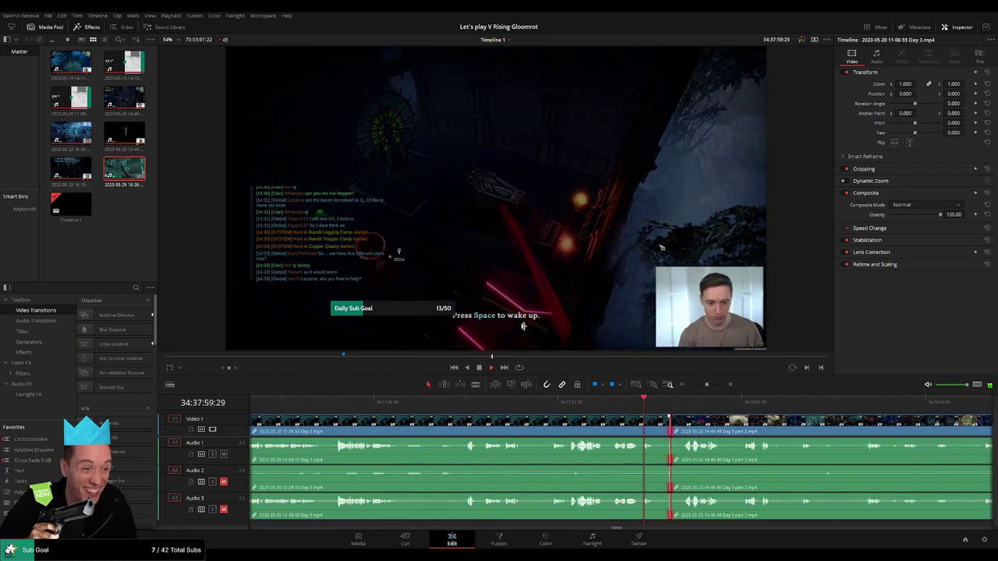
key("comma")
key("comma")
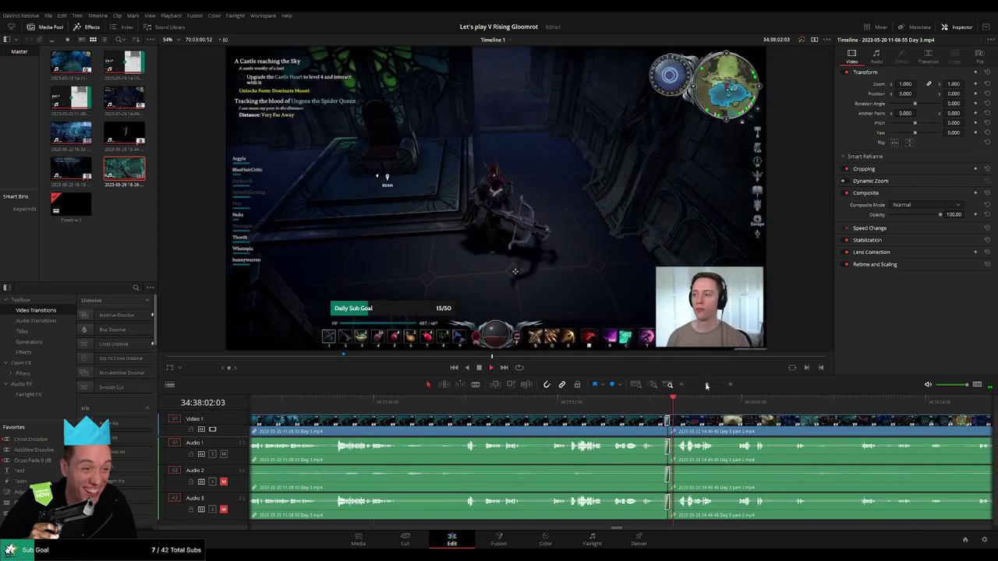
left_click_drag(706, 385, 688, 385)
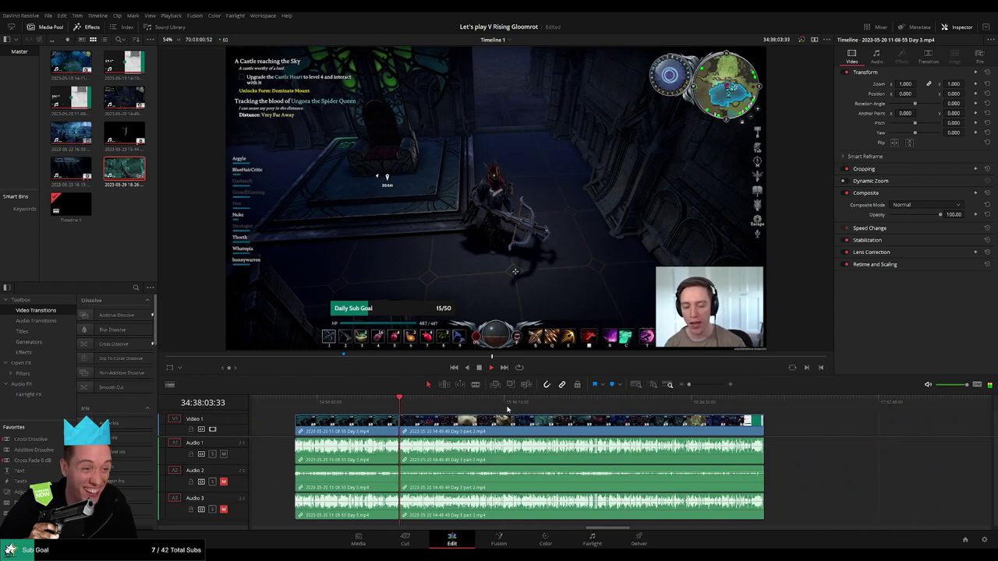
key("space")
Step: Review the Day 3 part 2 footage and blade all tracks at 34:52:12:00
key("Home")
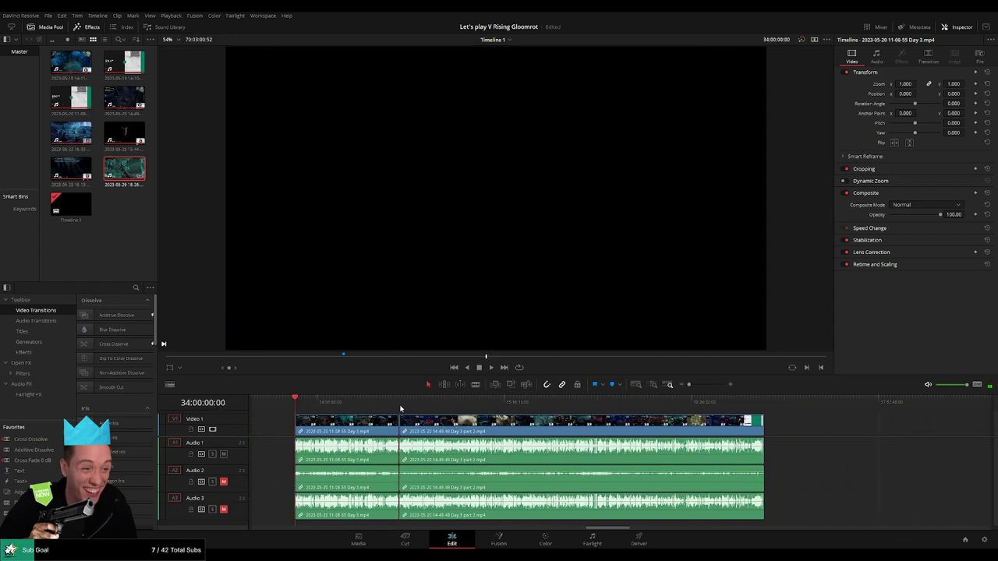
left_click_drag(400, 409, 442, 415)
key("ctrl+equal")
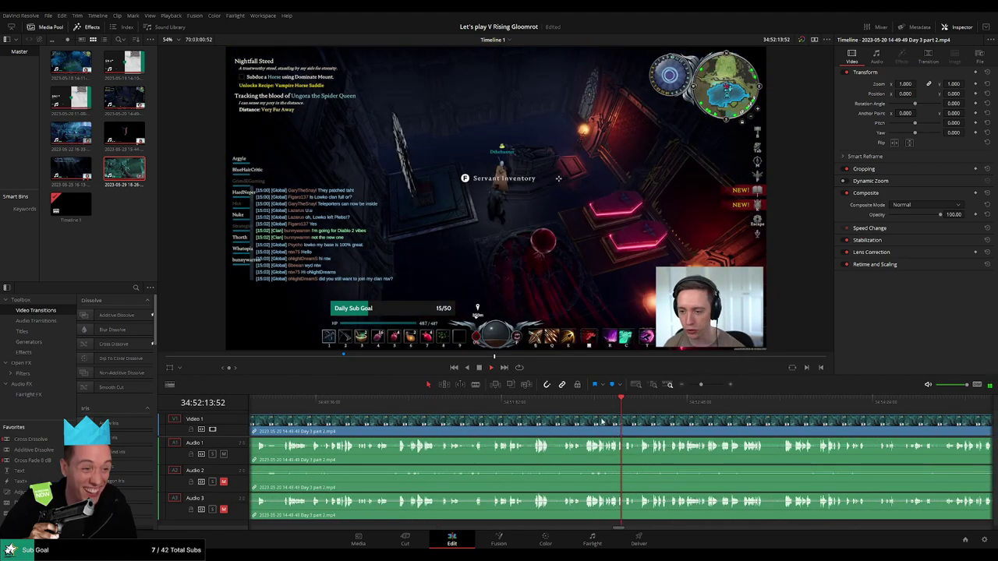
left_click(586, 422)
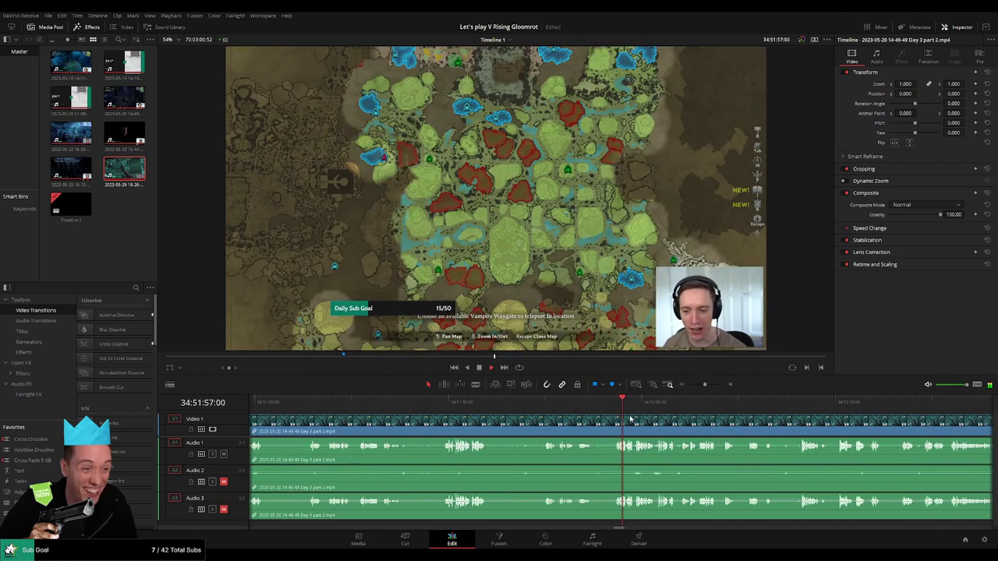
left_click(593, 421)
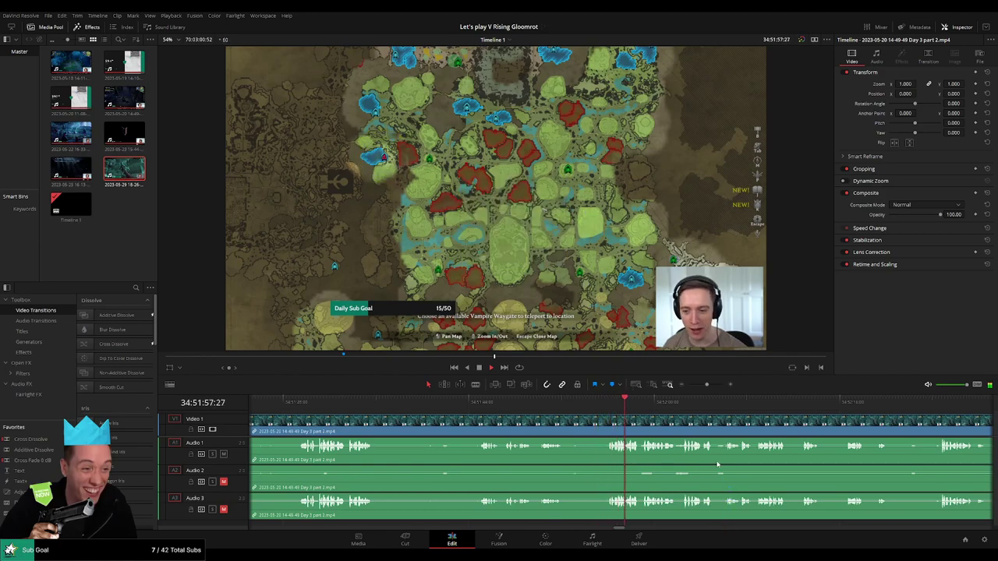
key("space")
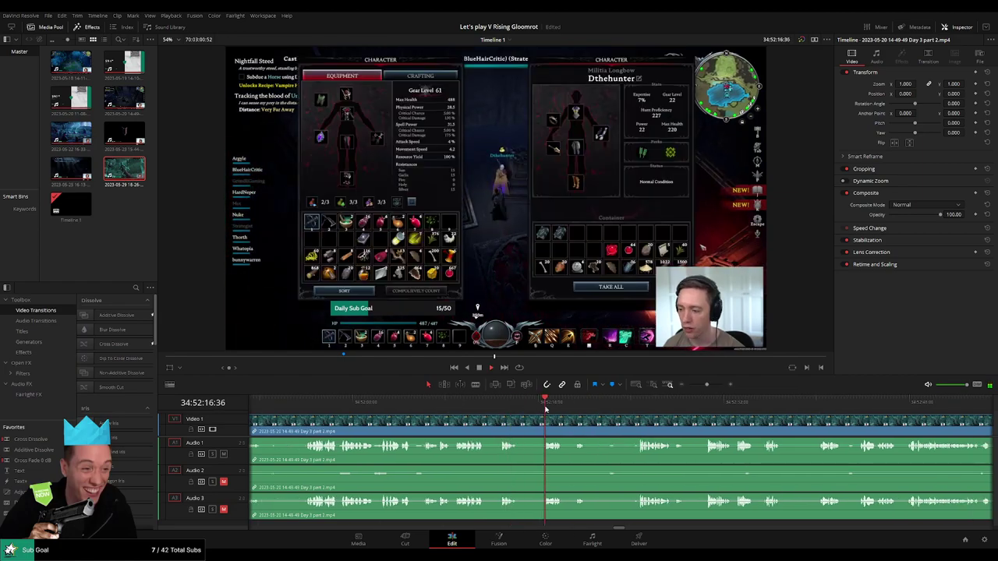
left_click(488, 402)
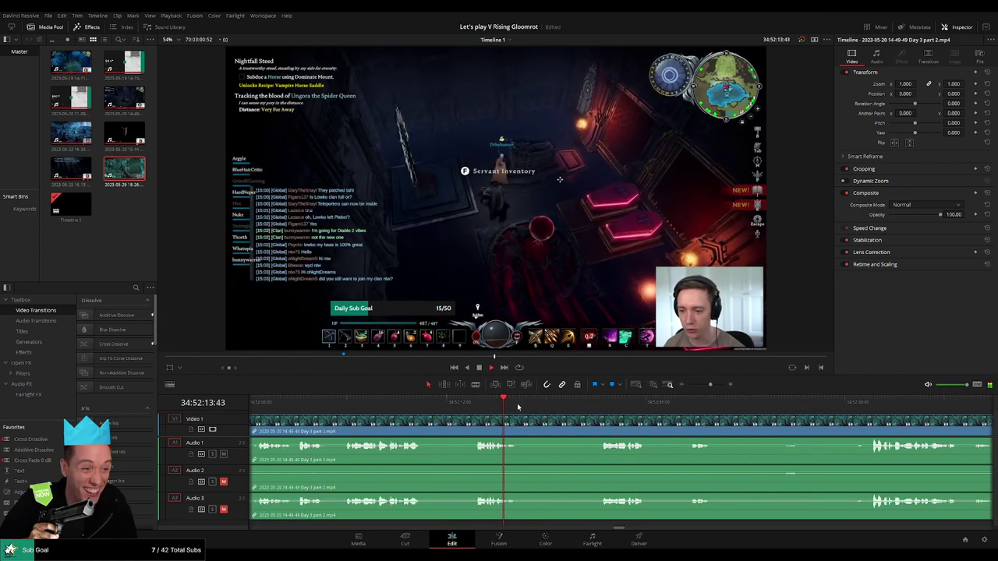
left_click(396, 401)
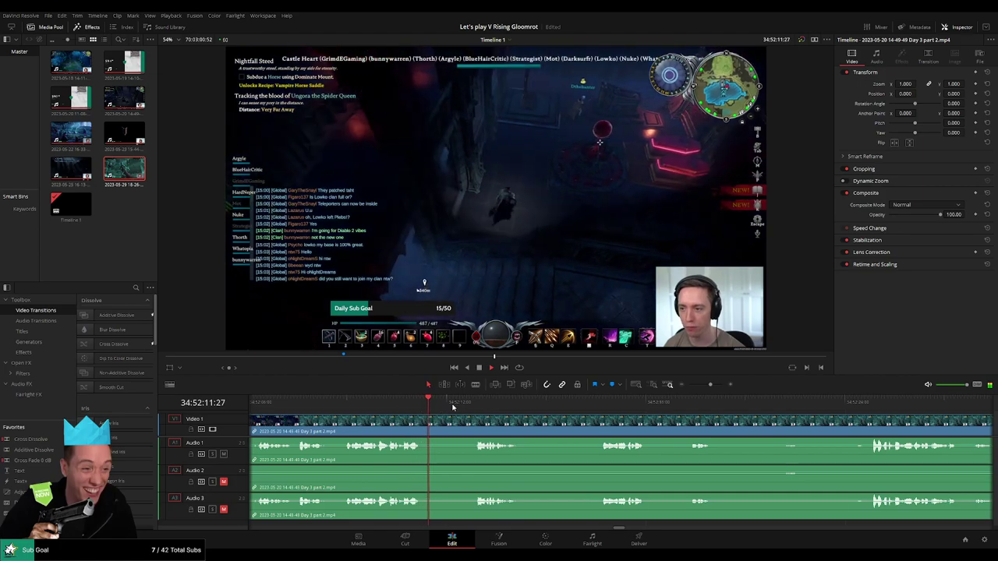
mouse_move(422, 405)
left_mouse_down()
mouse_move(478, 405)
mouse_move(448, 407)
left_mouse_up()
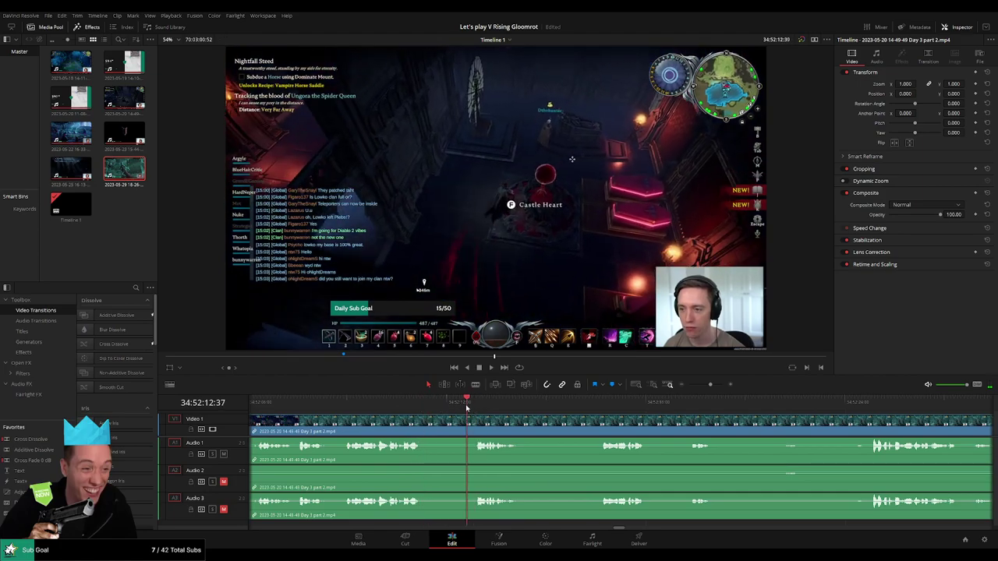
key("ctrl+b")
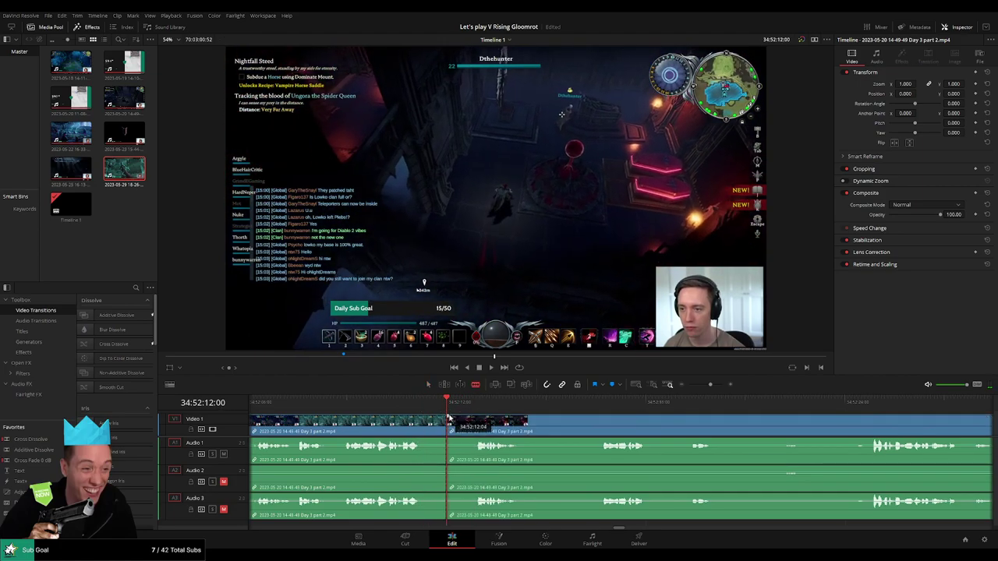
Step: Fade video, Audio 1 and Audio 3 out before the 34:52:12:00 cut; fade Audio 1 and 2 back in
left_click_drag(480, 419, 416, 419)
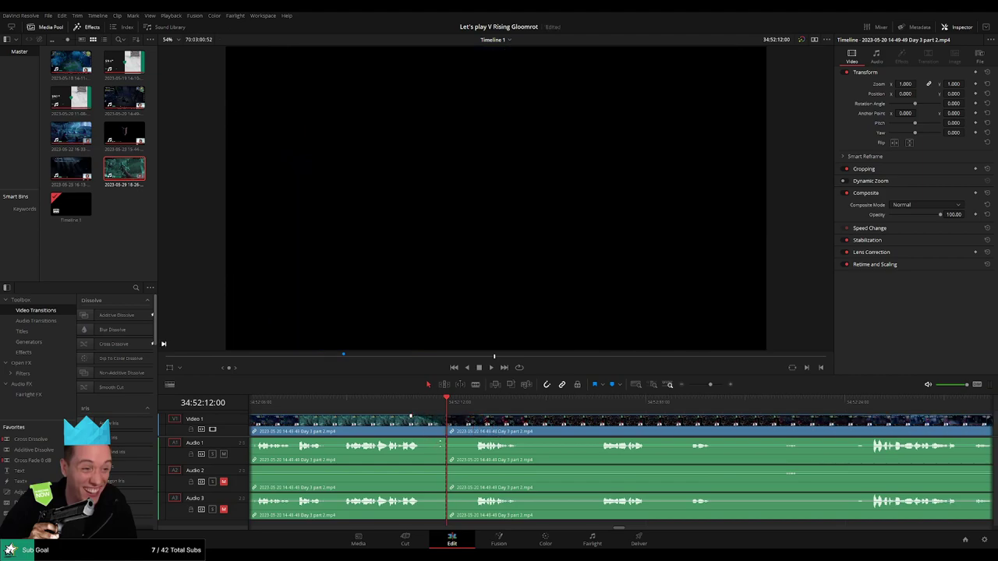
left_click_drag(440, 441, 415, 441)
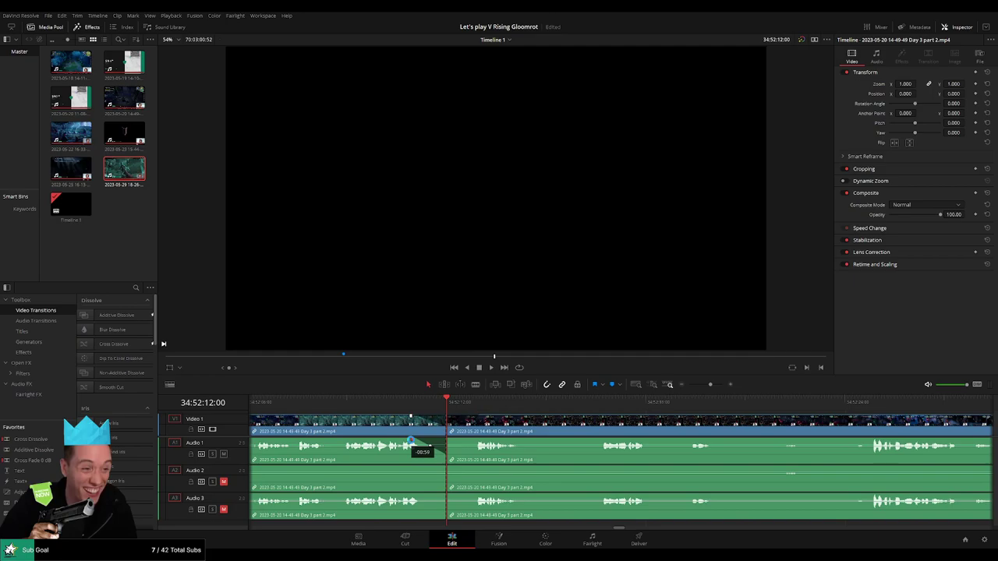
left_click_drag(446, 440, 475, 440)
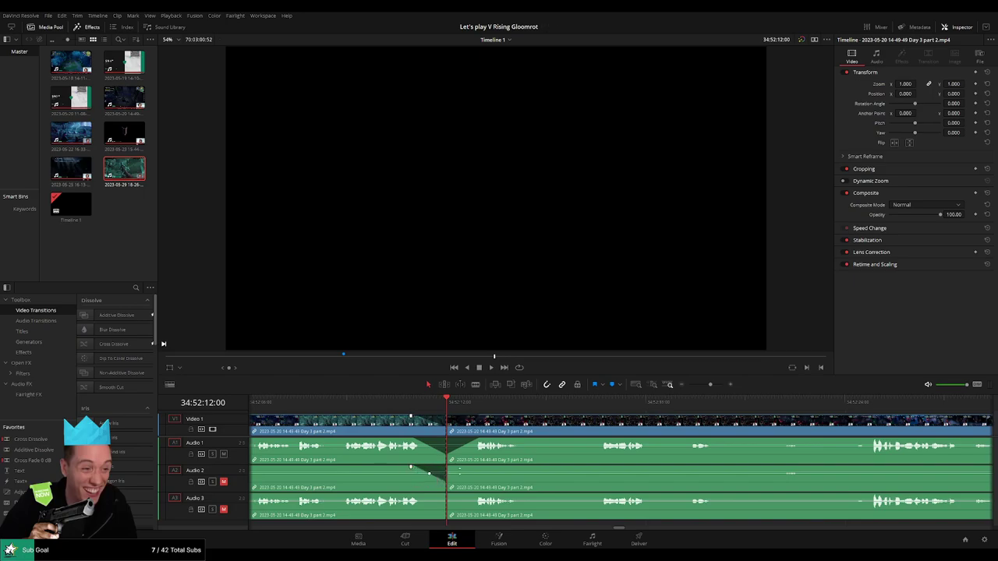
left_click_drag(446, 467, 480, 469)
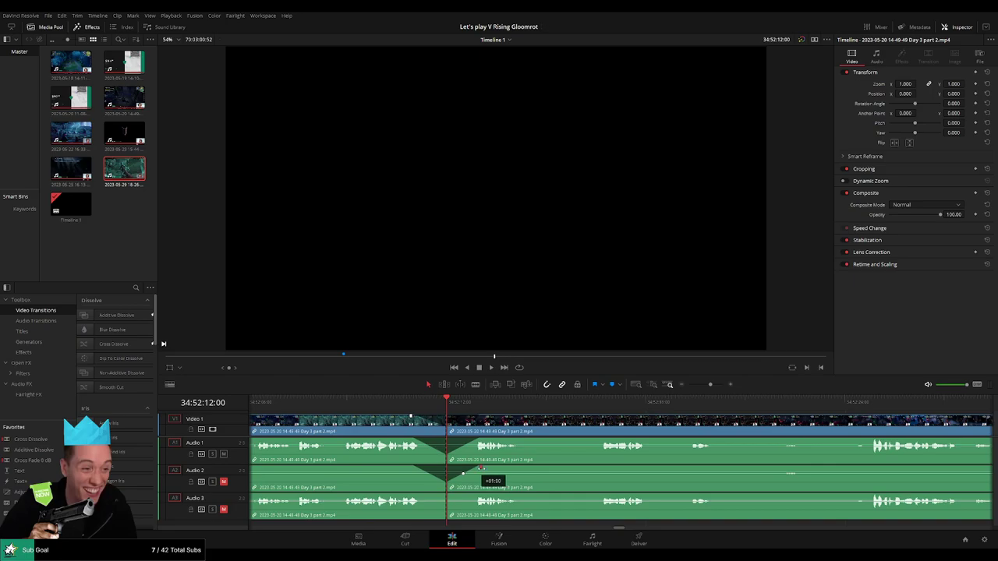
mouse_move(431, 496)
left_mouse_down()
mouse_move(417, 495)
mouse_move(472, 497)
left_mouse_up()
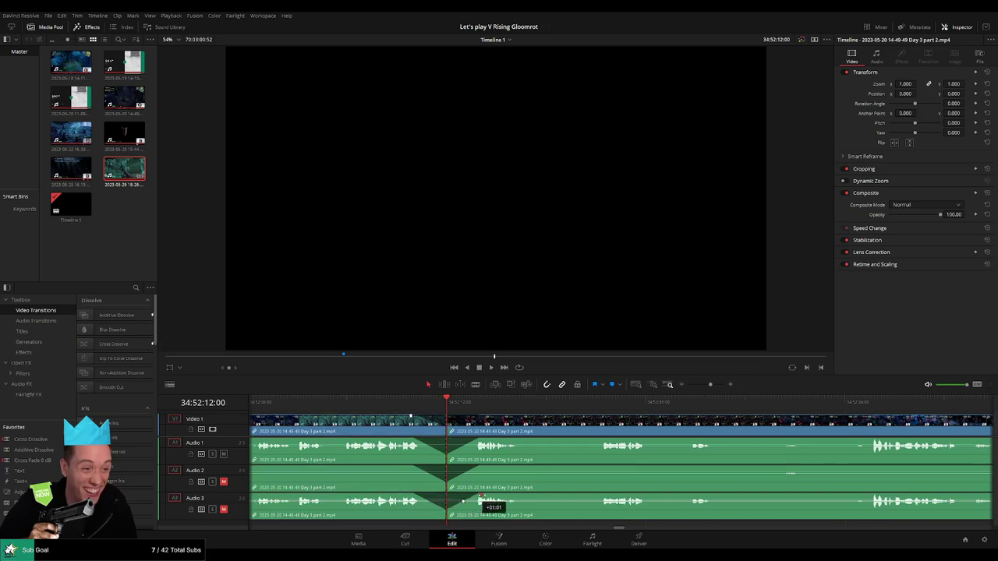
Step: Return to the 34:52:12:00 cut and drag the footage after it further right
scroll(509, 420, "down", 5)
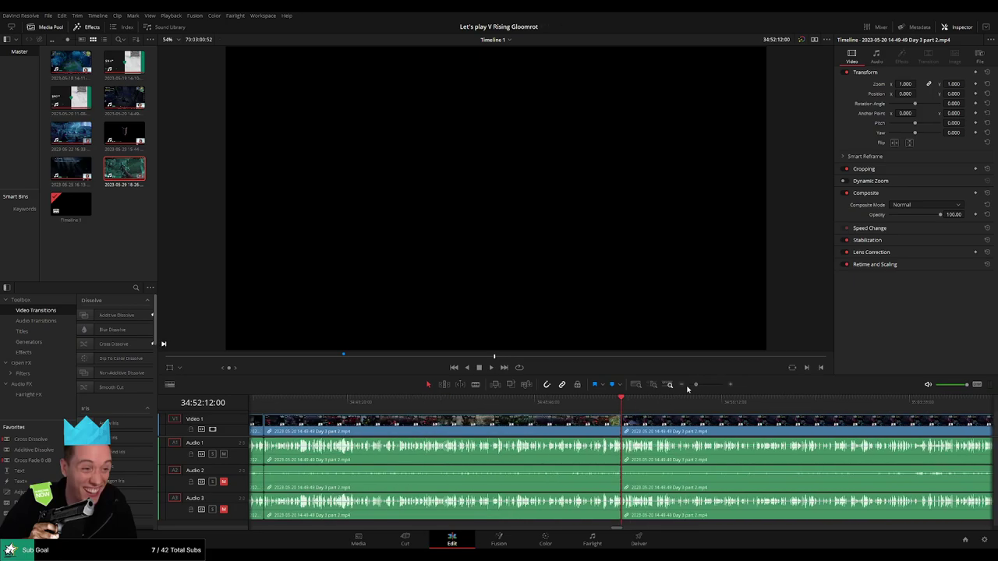
left_click(301, 402)
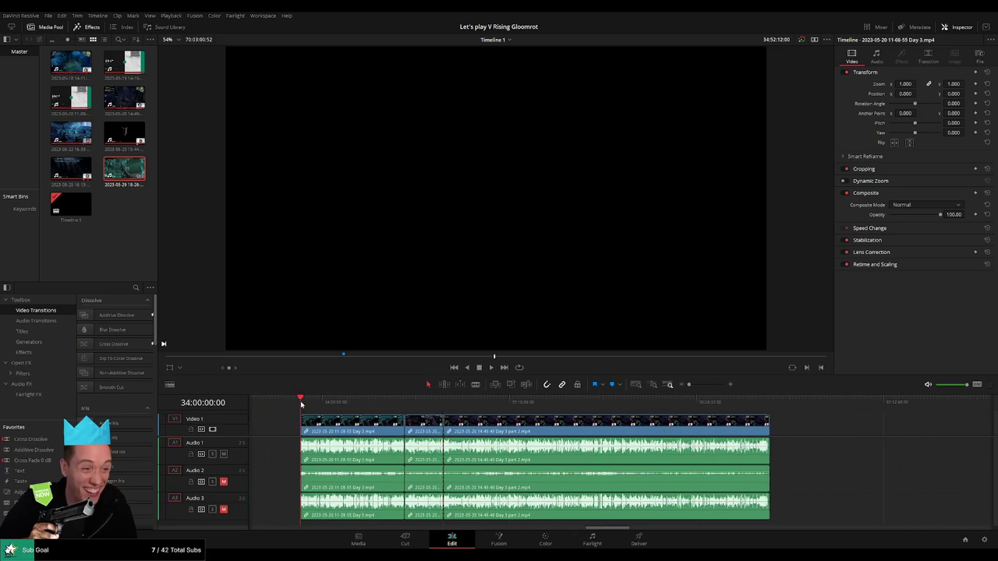
left_click(445, 404)
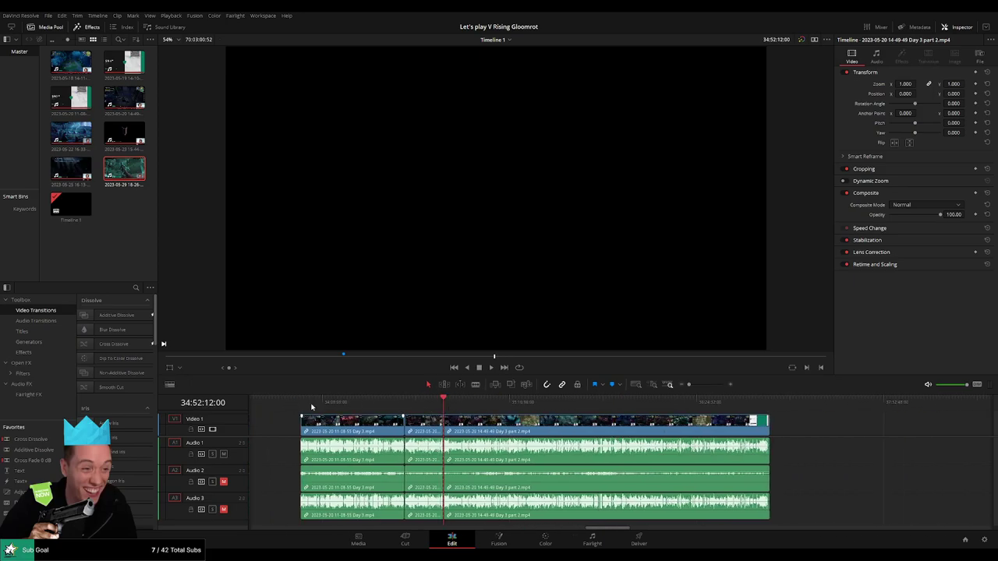
left_click(302, 404)
key("Down")
scroll(408, 426, "right", 5)
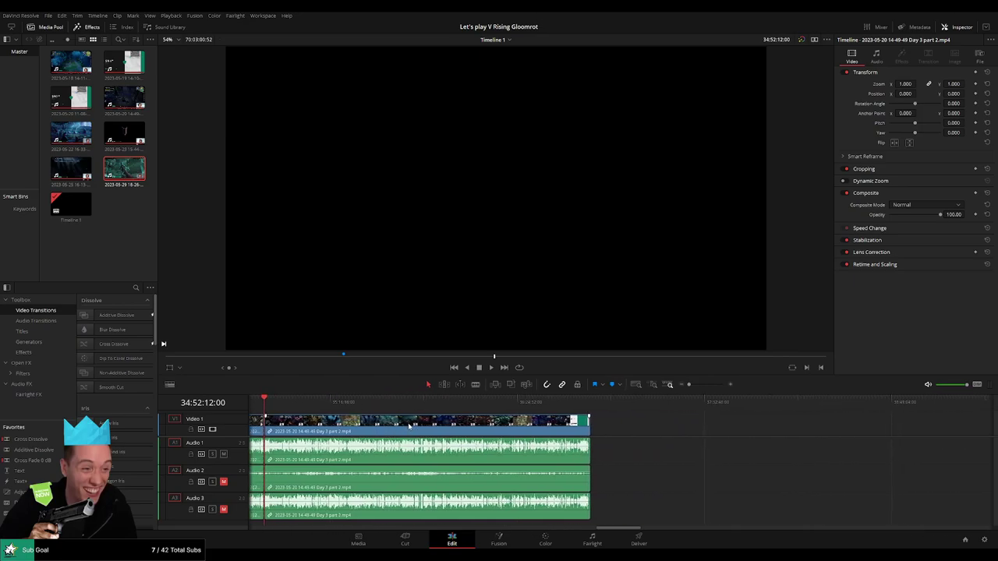
left_click_drag(409, 426, 661, 426)
left_click(292, 422)
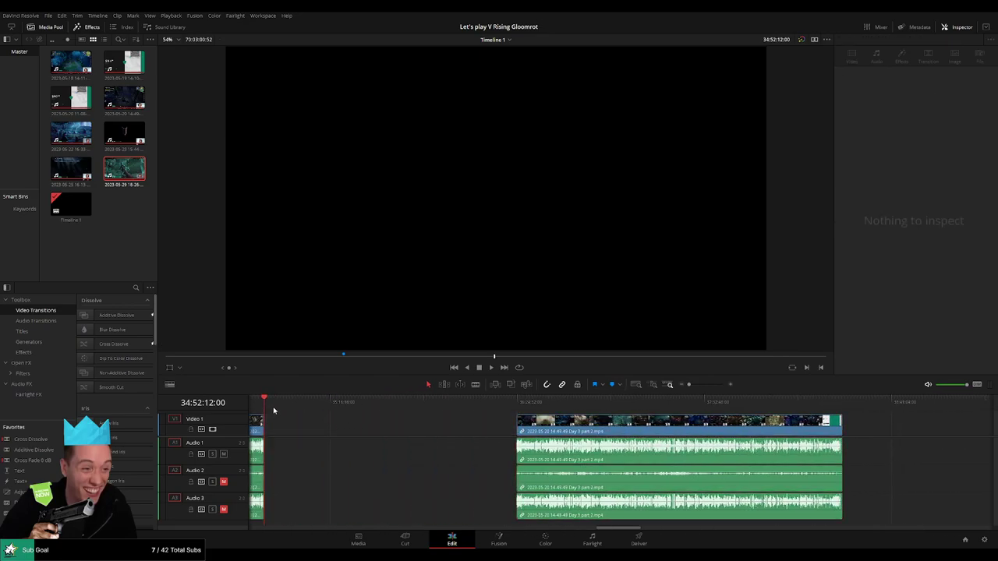
Step: Snap the later Day 3 part 2 clip to start at 36:00:00:00 and scrub through it
left_click_drag(273, 410, 449, 426)
scroll(551, 430, "up", 2)
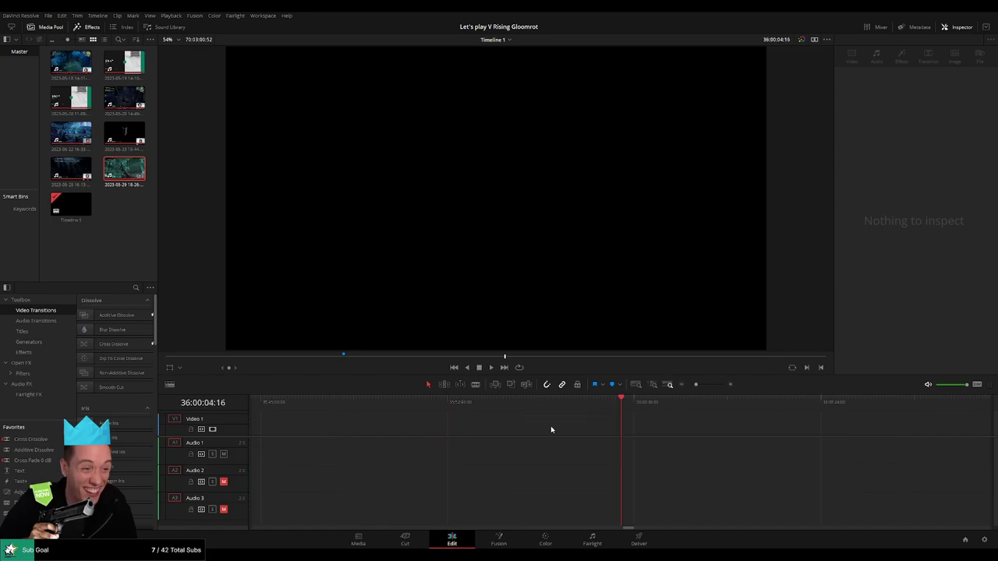
left_click_drag(622, 409, 618, 409)
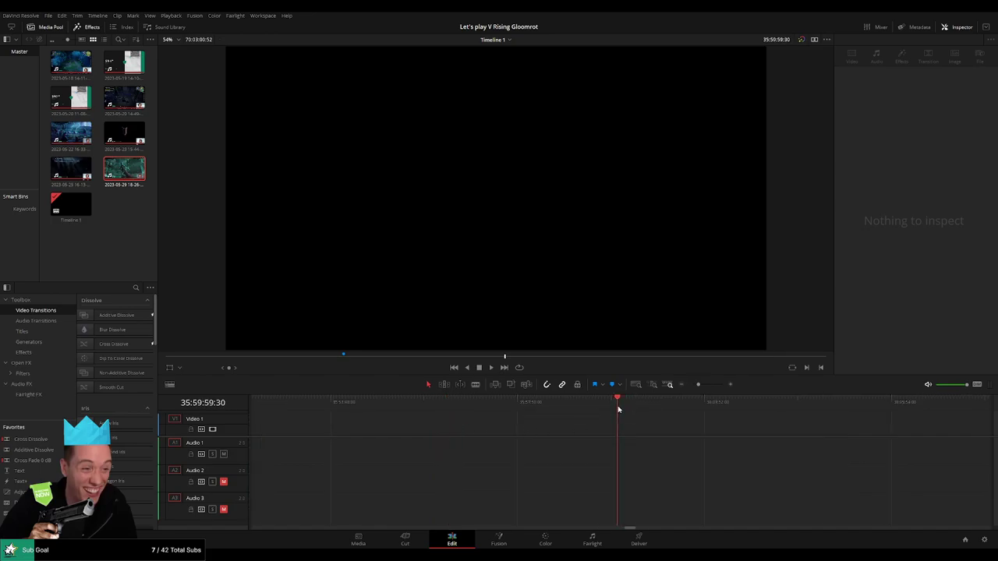
scroll(691, 406, "down", 2)
left_click_drag(692, 427, 627, 427)
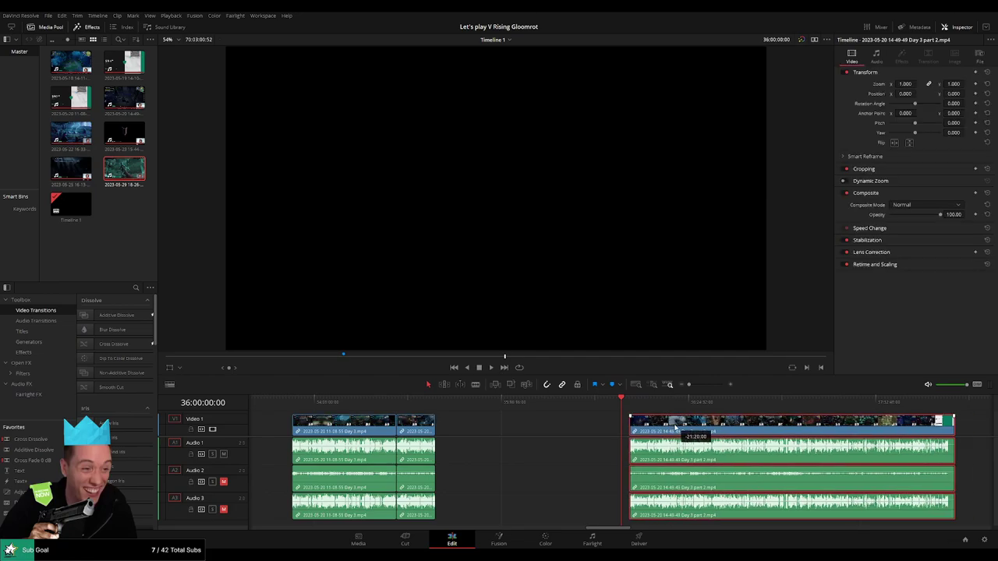
left_click(584, 428)
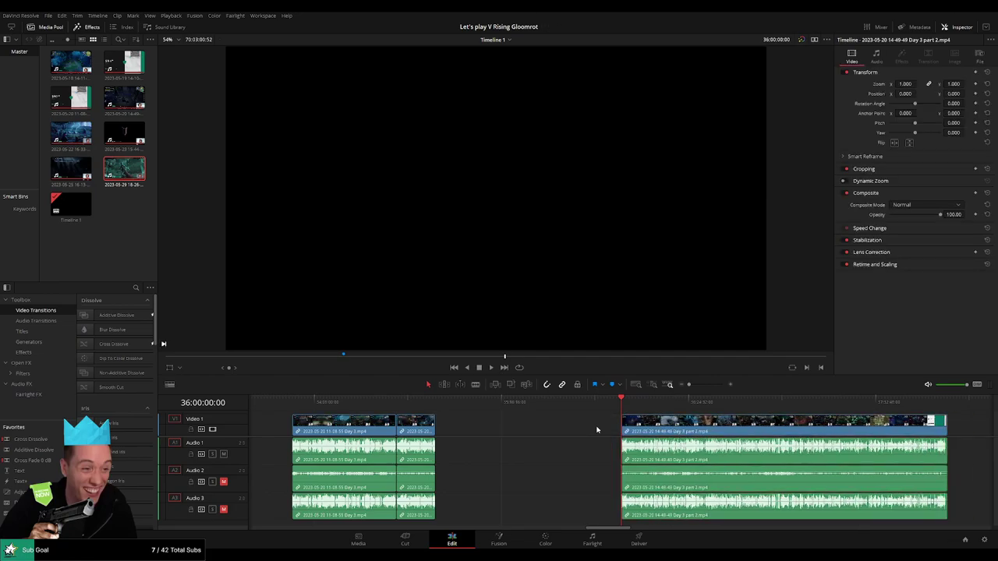
scroll(597, 430, "right", 3)
left_click(411, 411)
left_click_drag(411, 411, 544, 418)
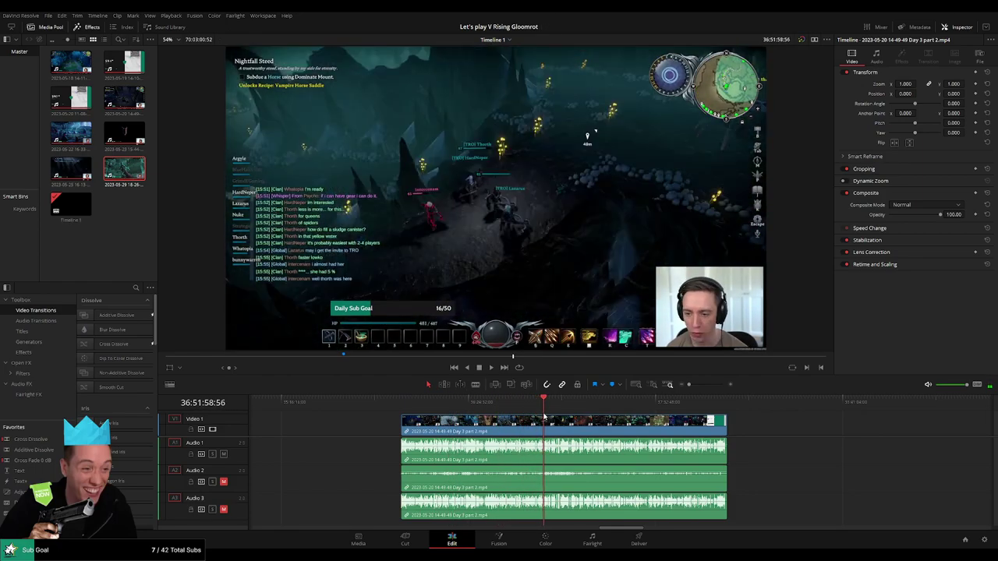
Step: Review the Day 3 part 2 footage, blade all tracks at 36:52:03:00, and start a fade there
key("space")
scroll(654, 423, "up", 5)
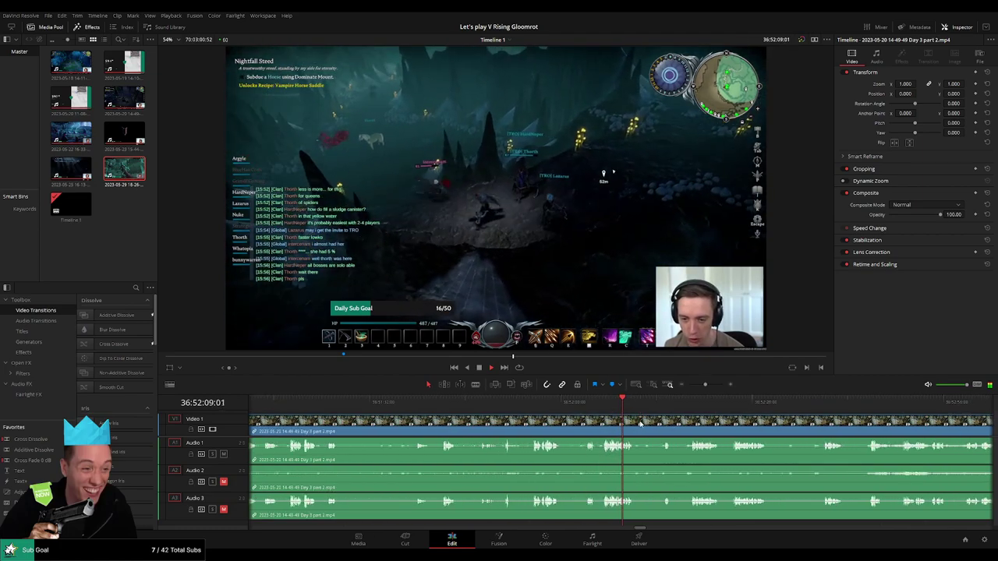
left_click(568, 405)
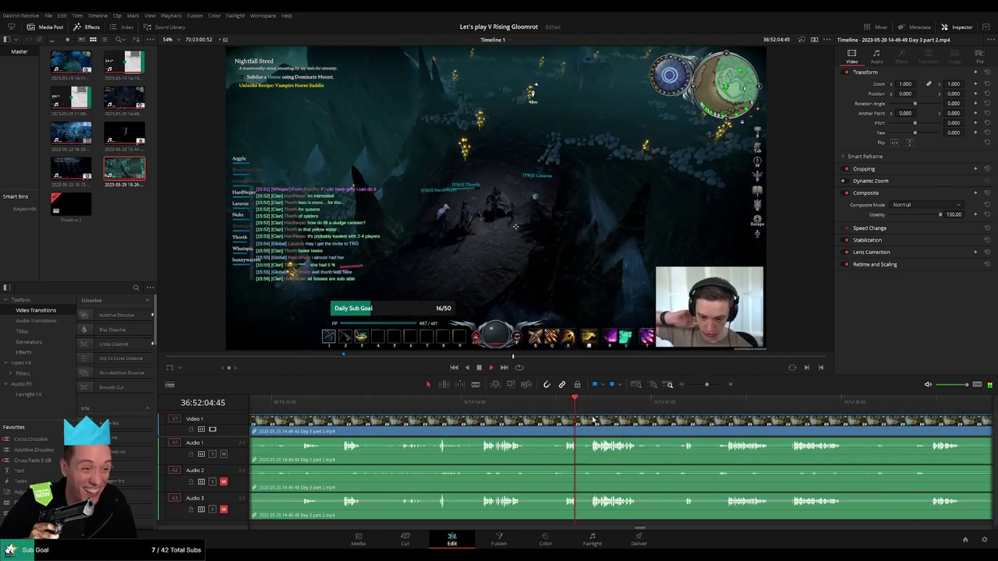
scroll(545, 414, "up", 1)
left_click(393, 404)
scroll(494, 424, "right", 1)
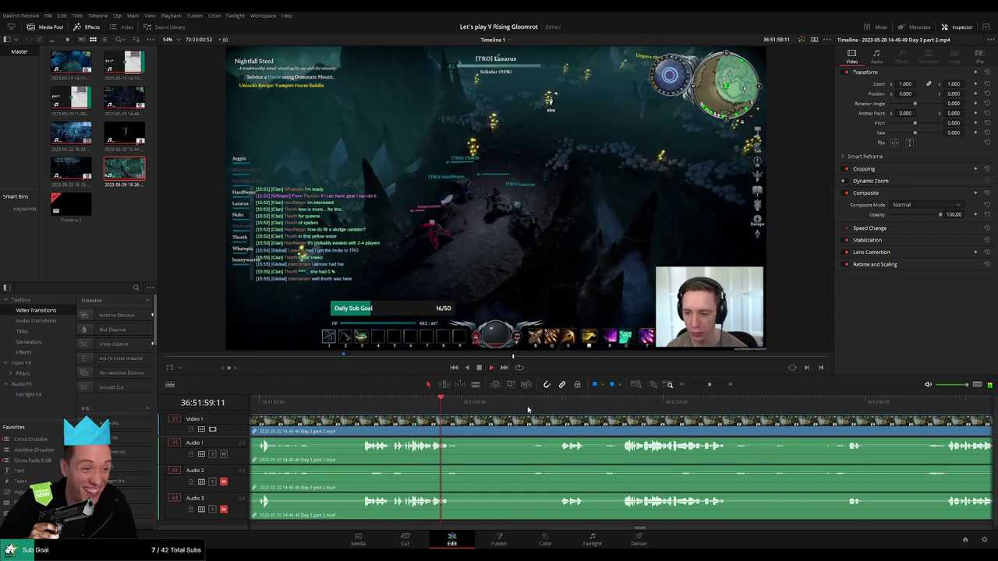
left_click(550, 405)
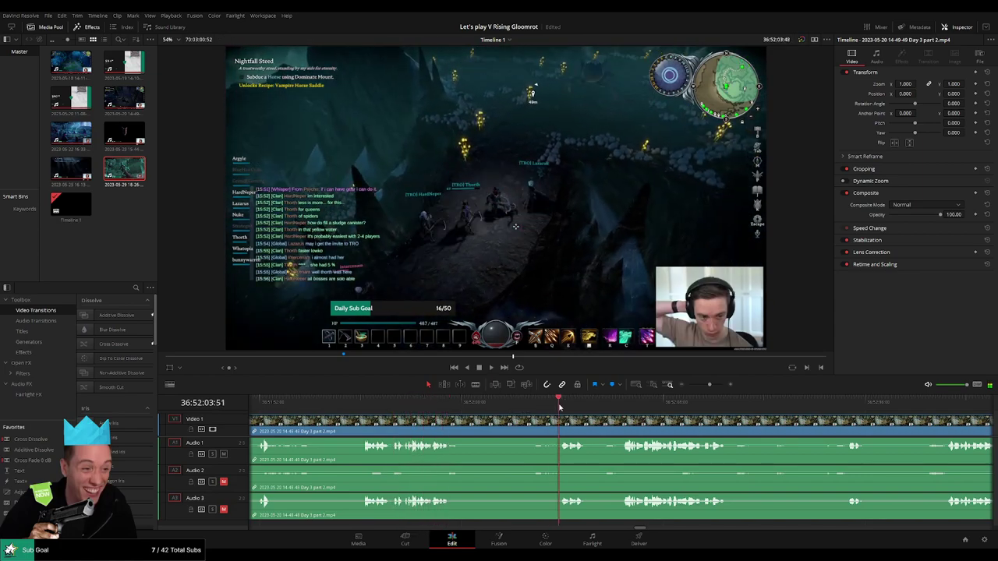
left_click(615, 405)
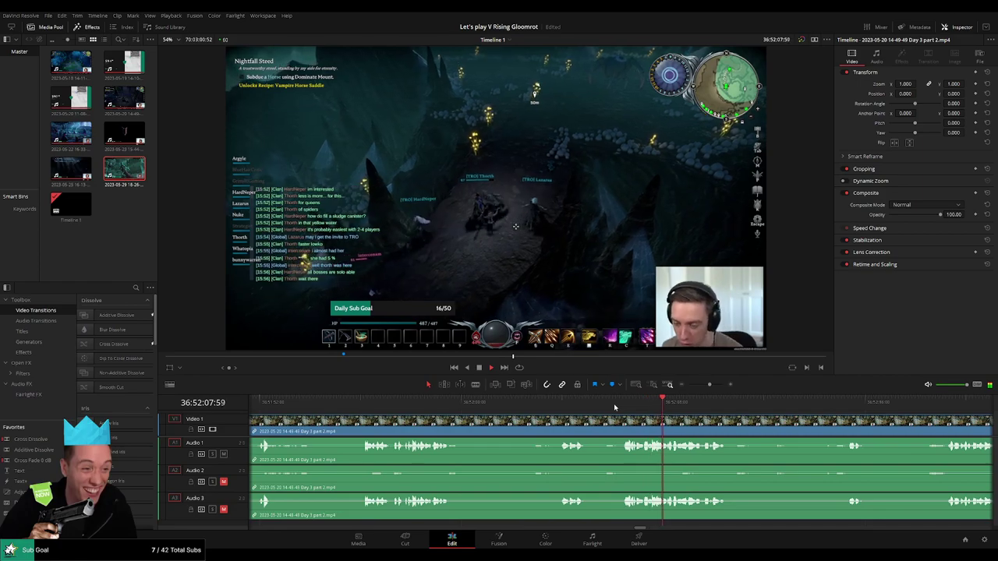
left_click(561, 405)
left_click_drag(561, 407, 537, 407)
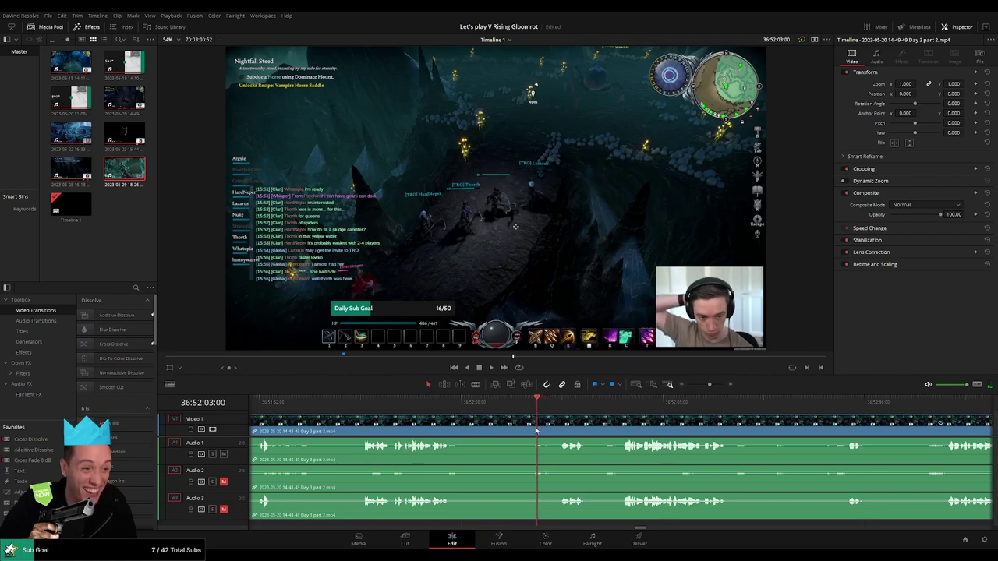
key("ctrl+b")
mouse_move(538, 431)
left_mouse_down()
mouse_move(548, 420)
mouse_move(536, 419)
left_mouse_up()
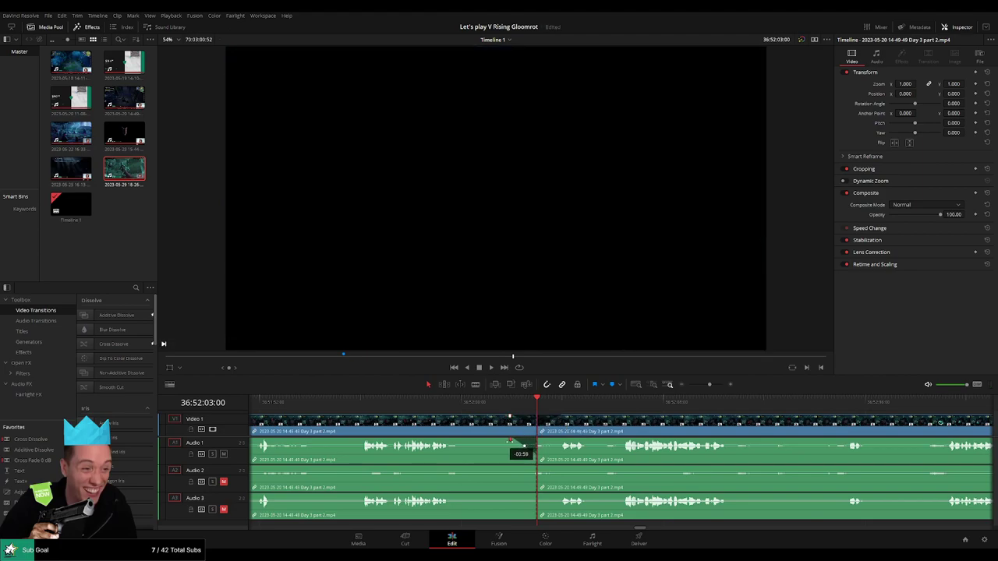
Step: Drag roughly one-second audio fades on A1 and A2 at the 36:52:03:00 cut
left_click_drag(541, 441, 559, 440)
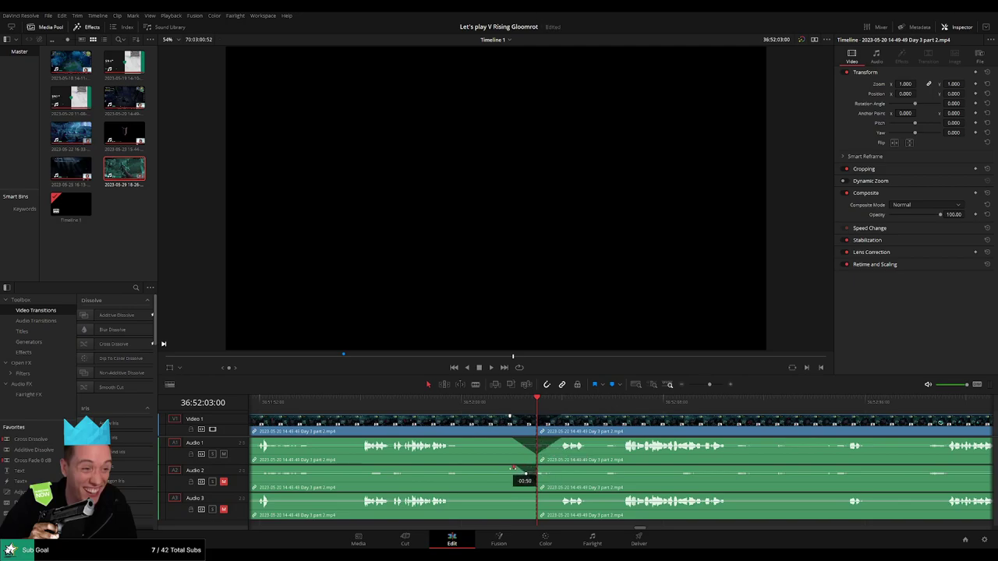
left_click_drag(536, 467, 554, 468)
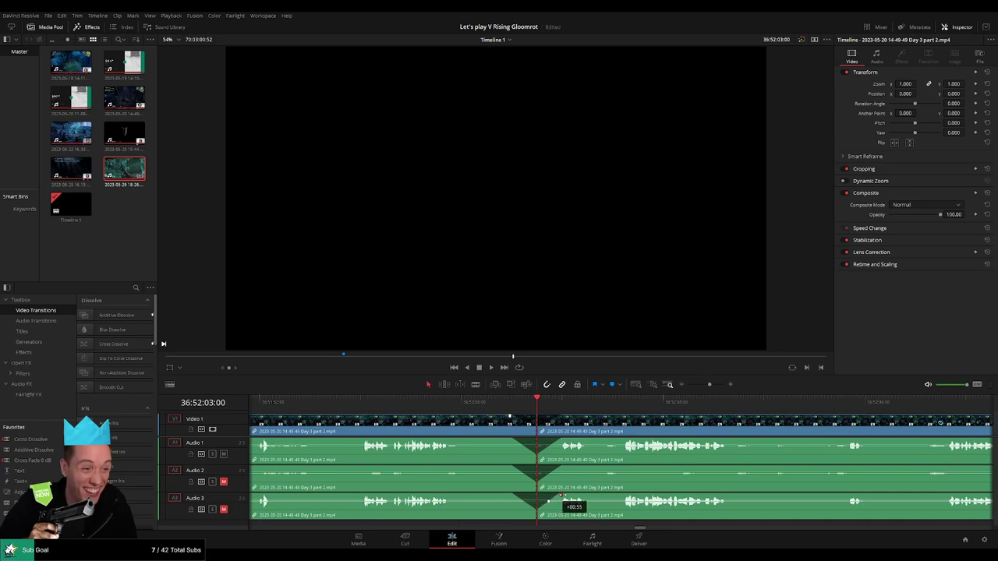
left_click_drag(710, 384, 688, 385)
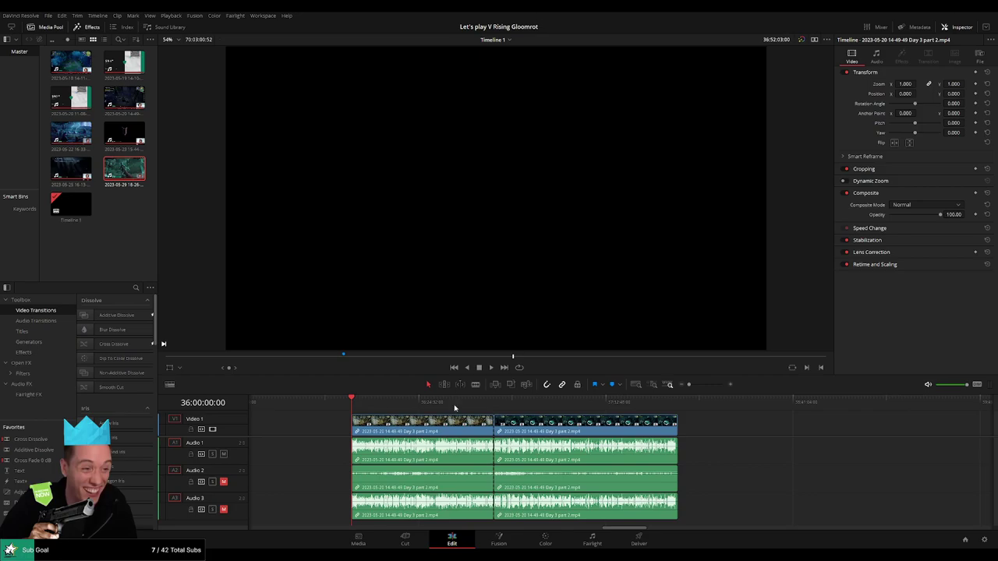
Step: Park the playhead exactly at 38:00:00:00
scroll(499, 407, "down", 5)
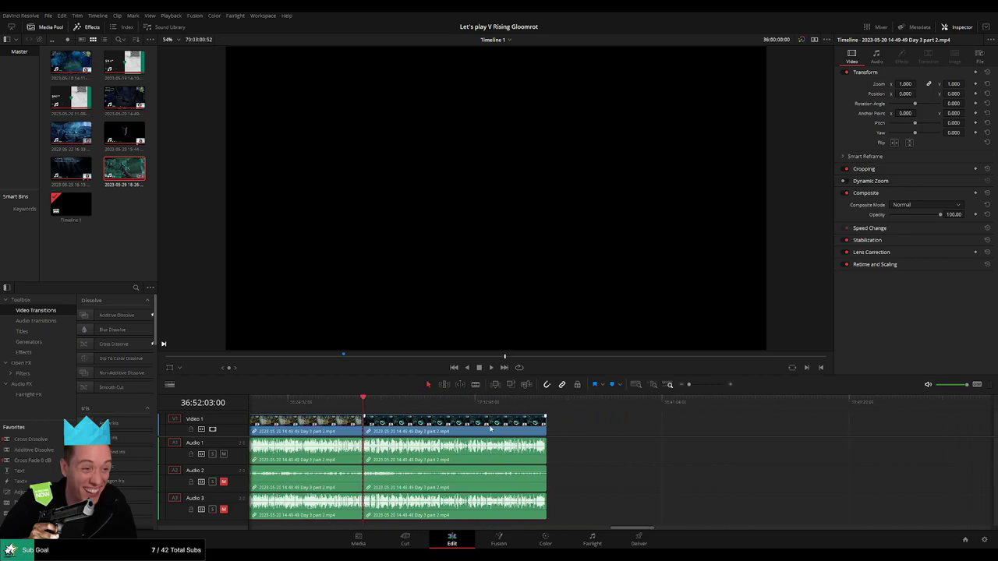
left_click(450, 433)
left_click_drag(274, 408, 450, 423)
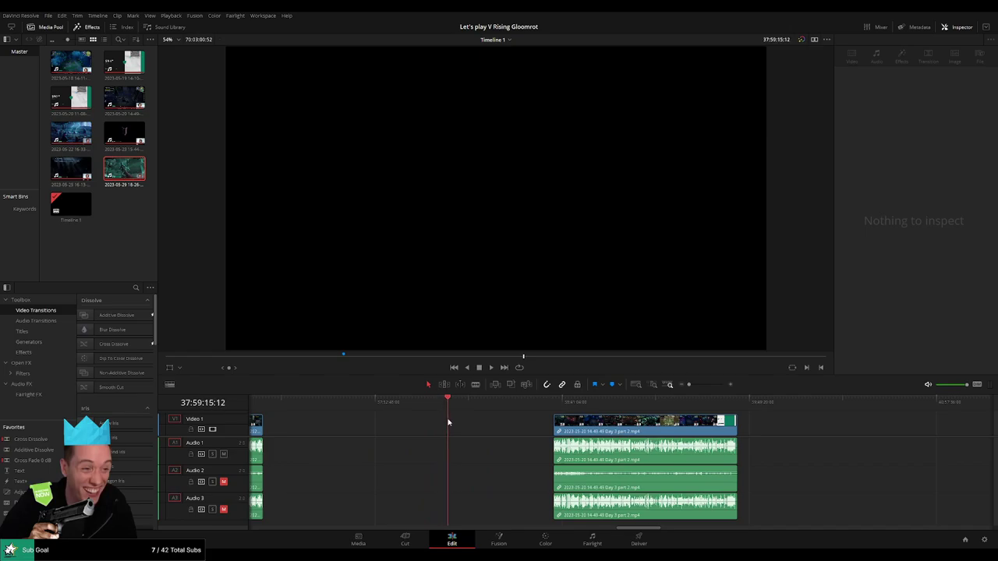
key("ctrl+equal")
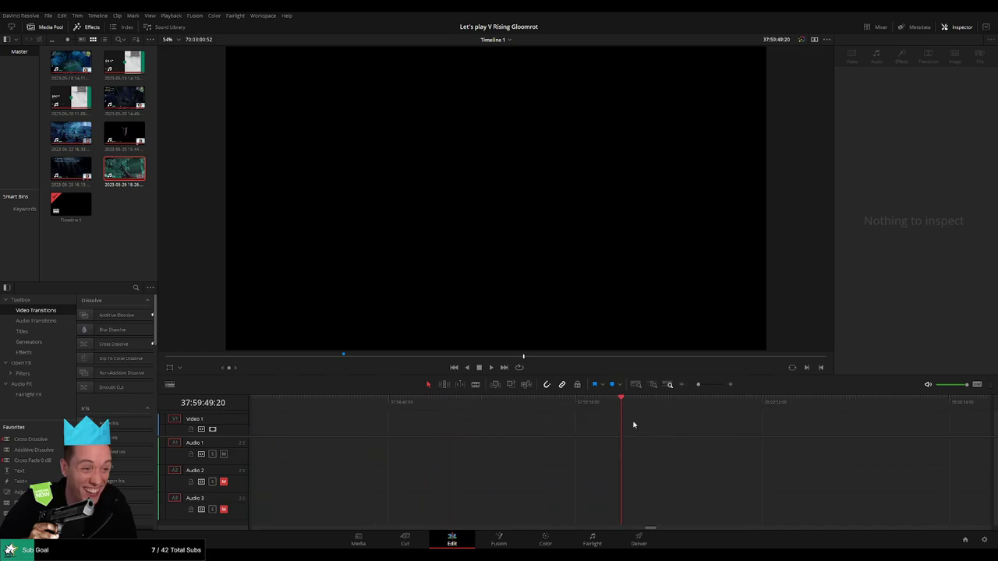
left_click_drag(621, 411, 631, 413)
Step: Snap the Day 3 part 2 clip's start to 38:00:00:00 and play it back
left_click_drag(698, 384, 689, 384)
left_click_drag(787, 429, 684, 429)
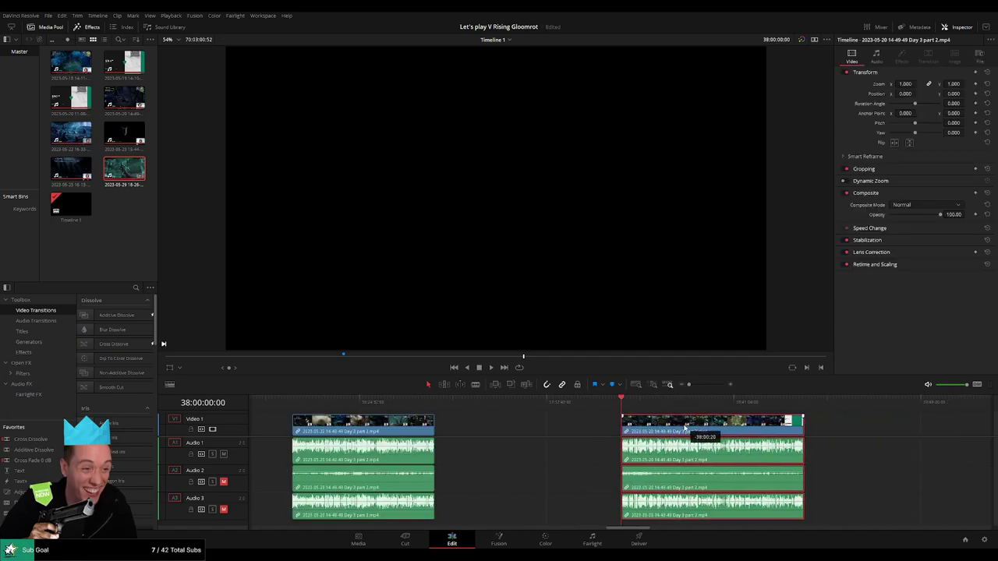
scroll(702, 425, "right", 5)
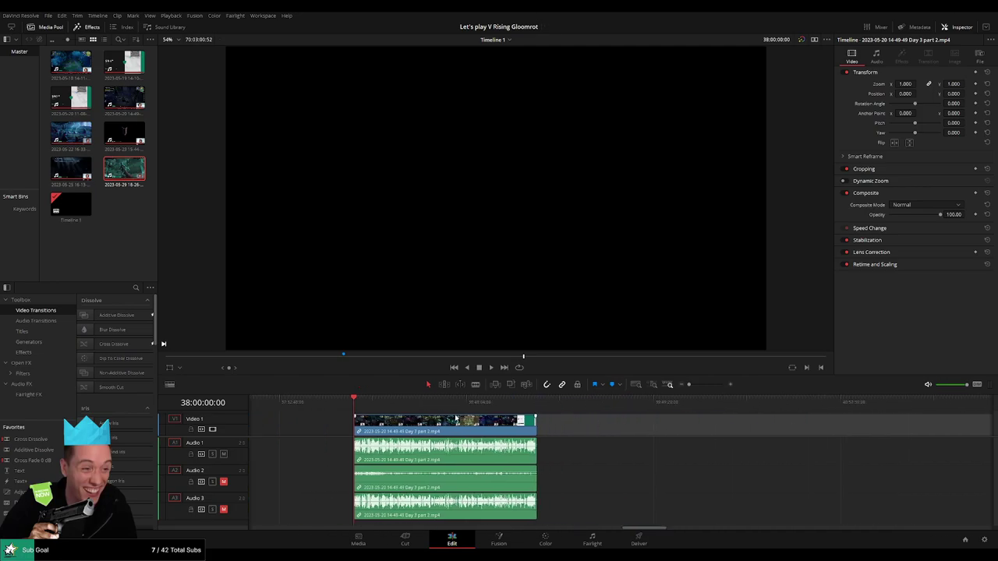
key("space")
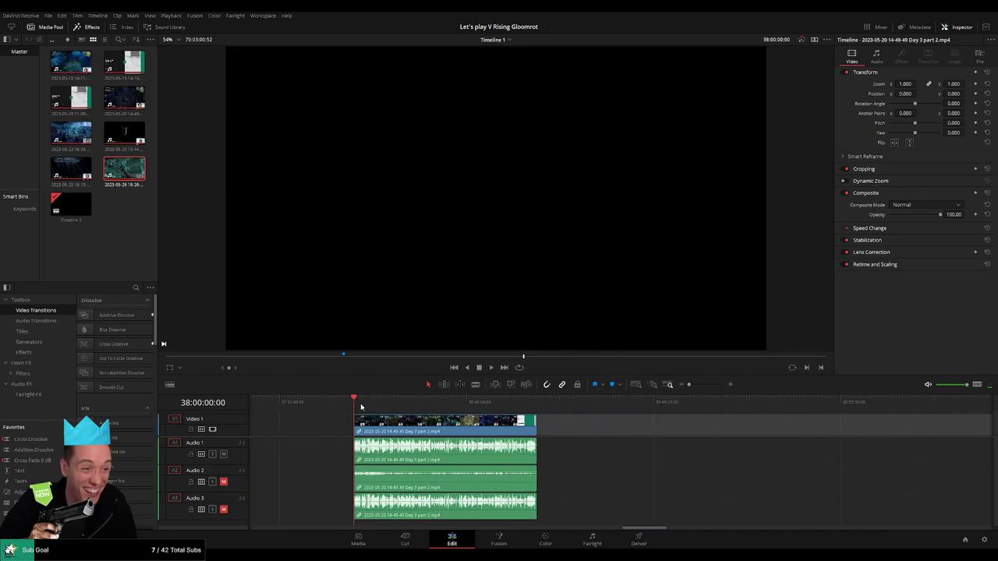
left_click_drag(374, 413, 541, 419)
scroll(593, 425, "up", 3)
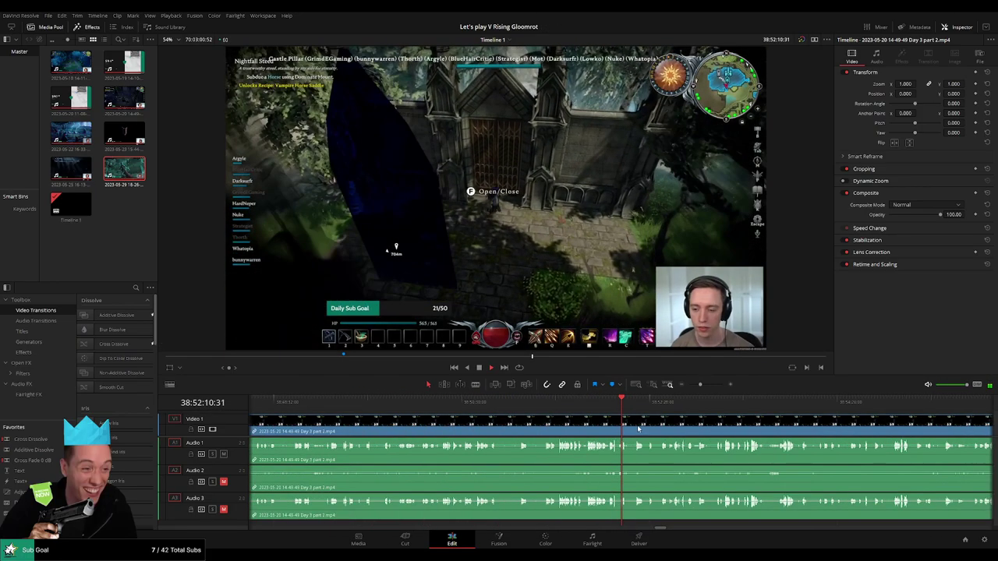
scroll(585, 429, "up", 2)
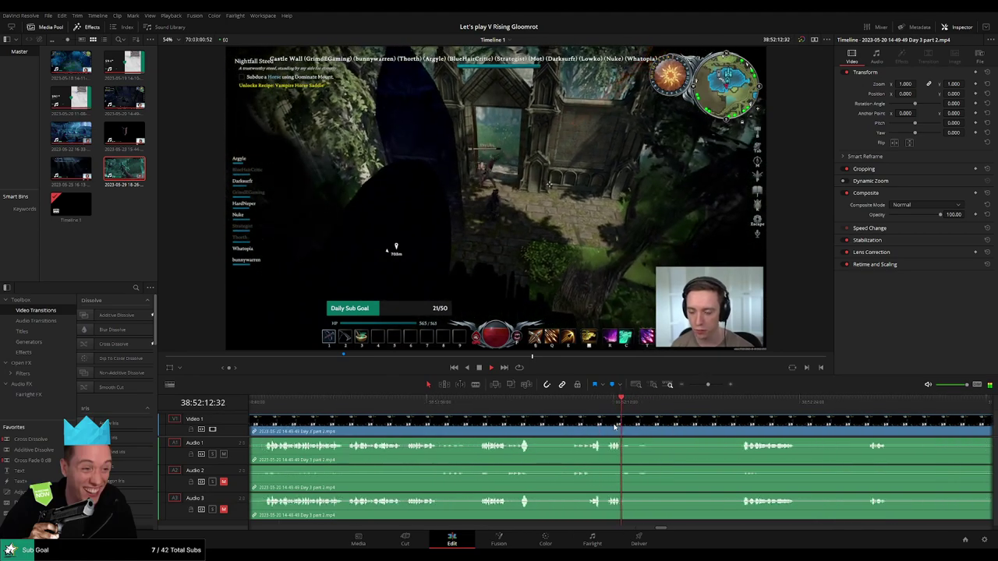
left_click_drag(444, 404, 387, 407)
scroll(601, 414, "up", 1)
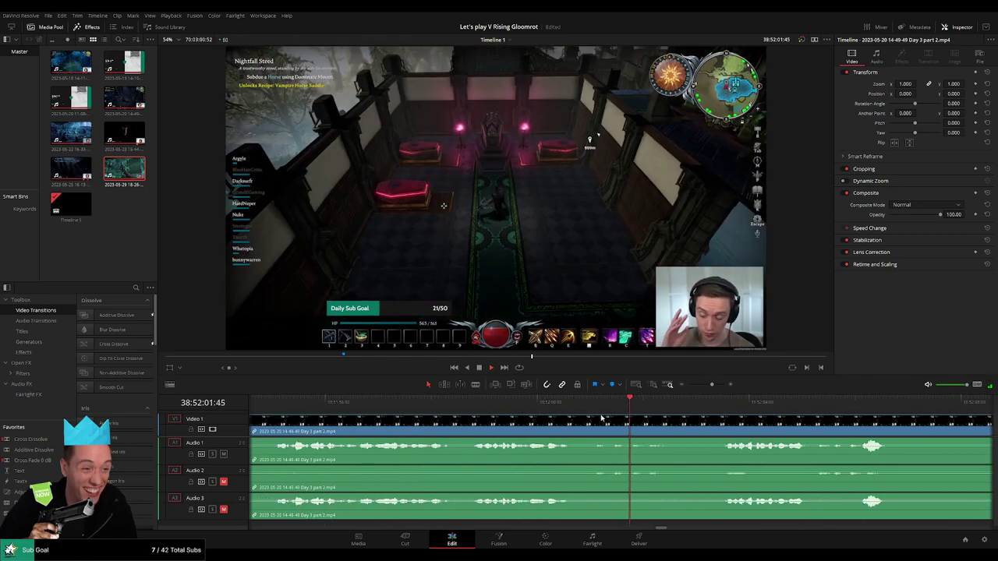
left_click(598, 403)
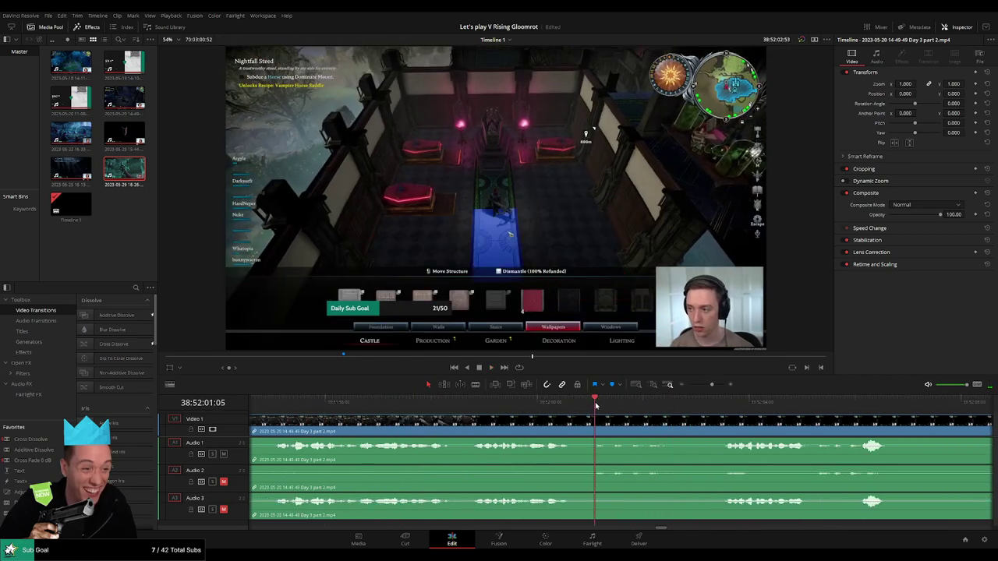
Step: Blade the Day 3 part 2 clip on video and A1–A3 at 38:52:01:06
left_click_drag(597, 404, 591, 405)
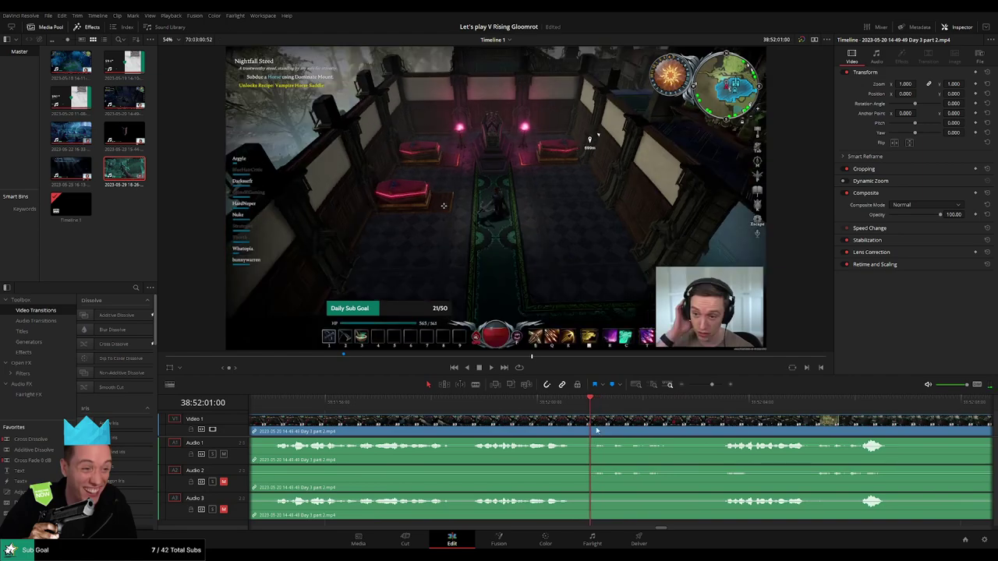
key("b")
left_click(593, 430)
key("slash")
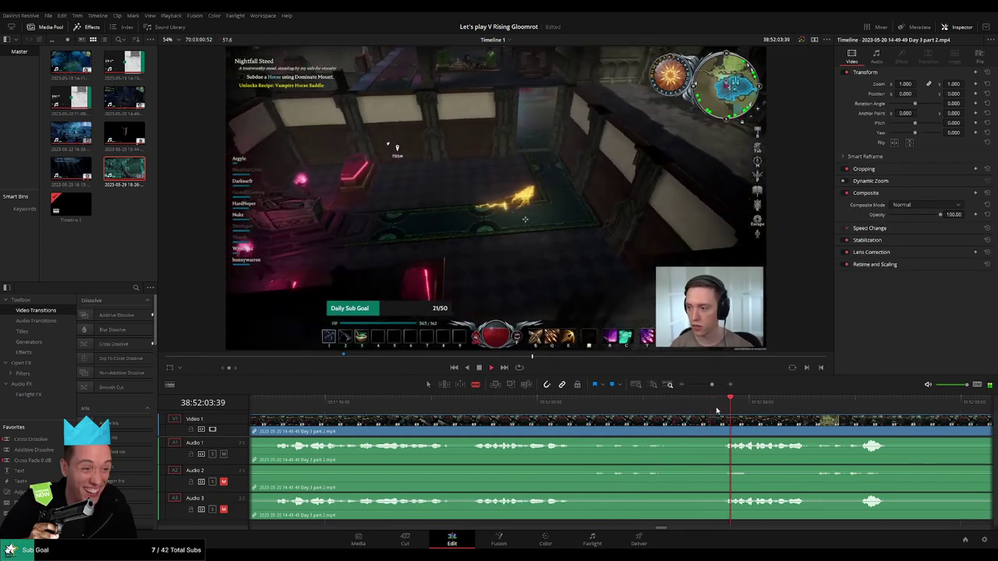
mouse_move(751, 402)
left_mouse_down()
mouse_move(596, 408)
mouse_move(554, 425)
left_mouse_up()
key("ctrl+b")
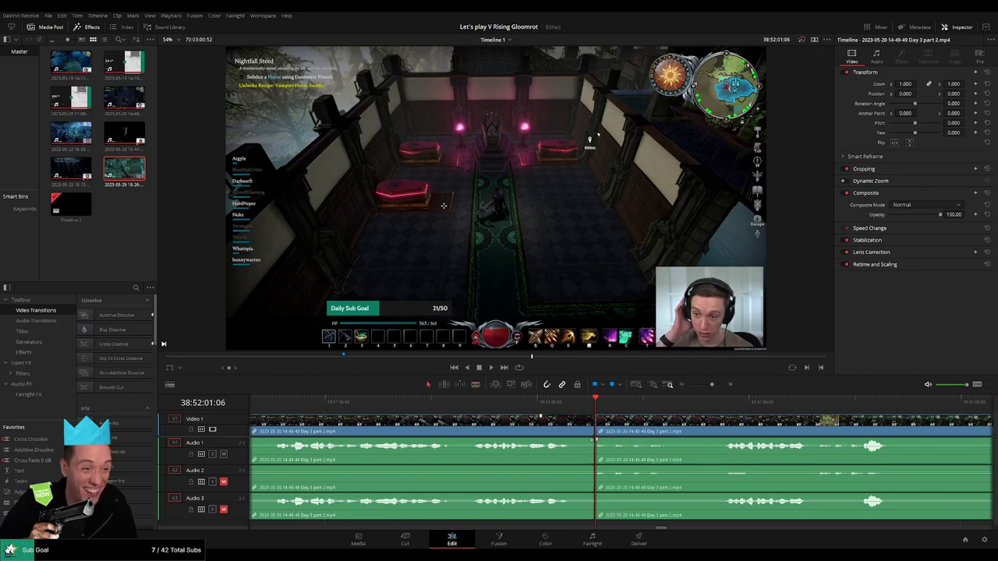
Step: Add fade-outs on A1, A2 and A3 just before the 38:52:01:06 cut
left_click_drag(592, 442, 545, 442)
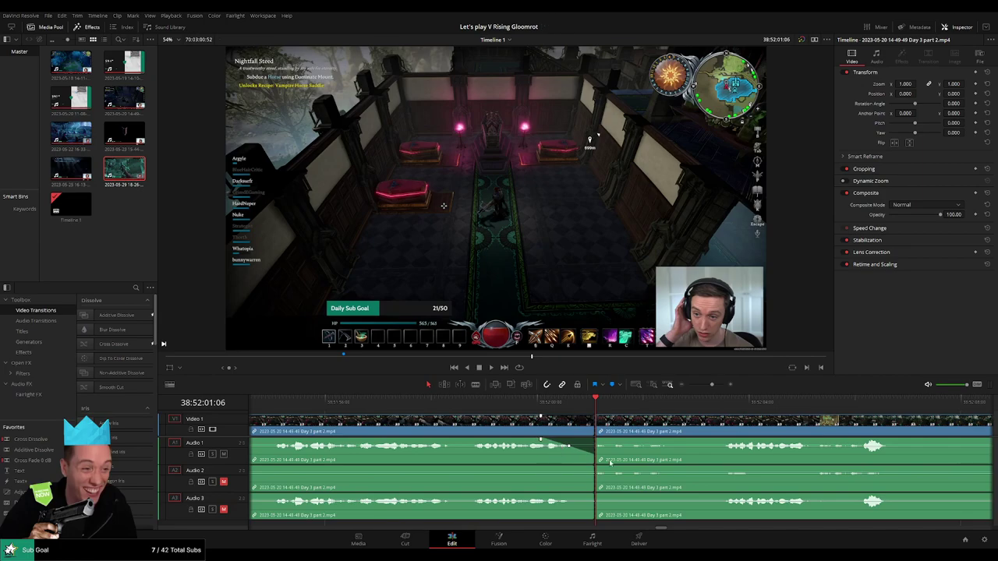
left_click_drag(596, 467, 543, 467)
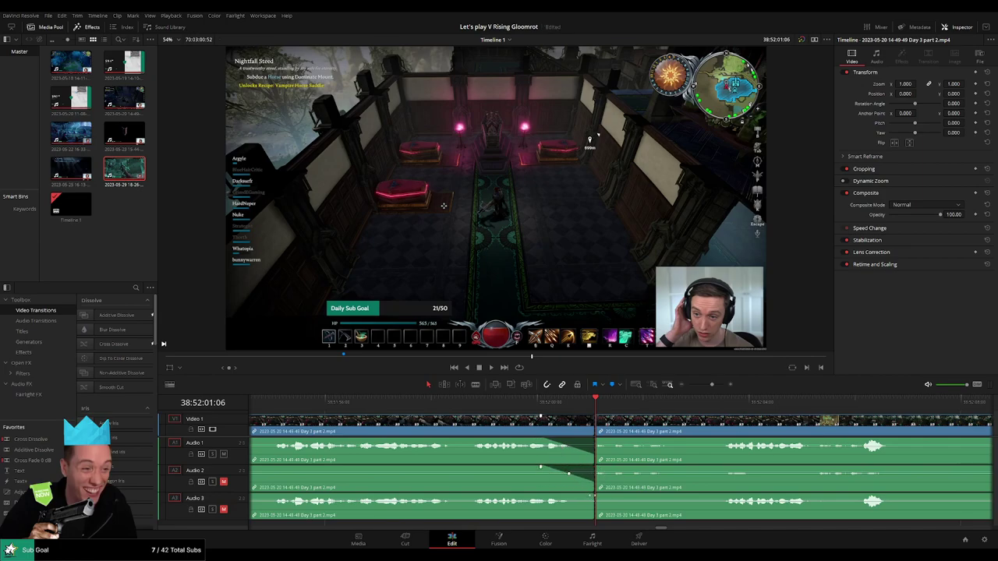
left_click_drag(593, 496, 545, 498)
mouse_move(543, 413)
left_mouse_down()
mouse_move(597, 404)
mouse_move(650, 419)
left_mouse_up()
Step: Add fade-ins on A1, A2 and A3 just after the cut
left_click_drag(597, 439, 655, 441)
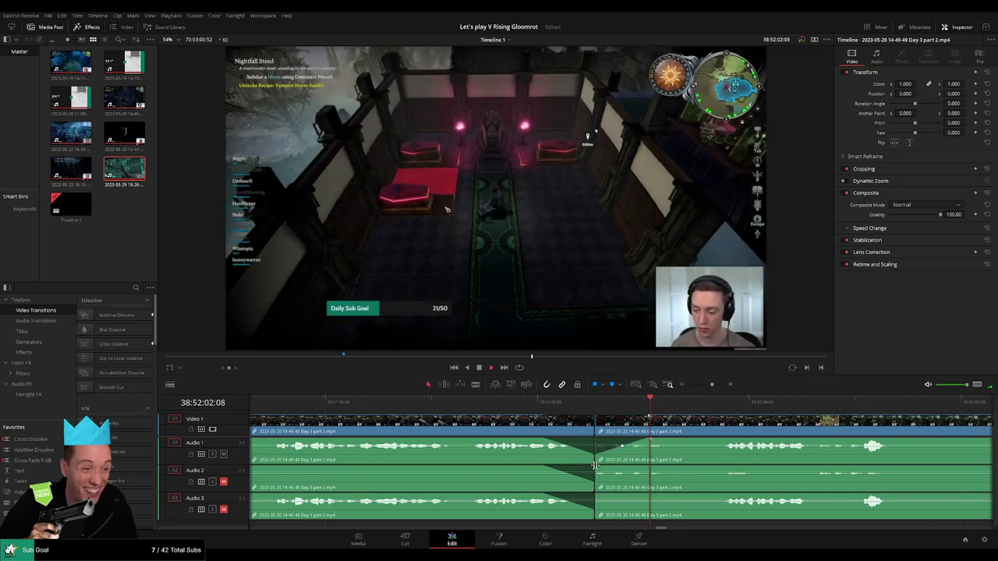
left_click_drag(597, 468, 659, 473)
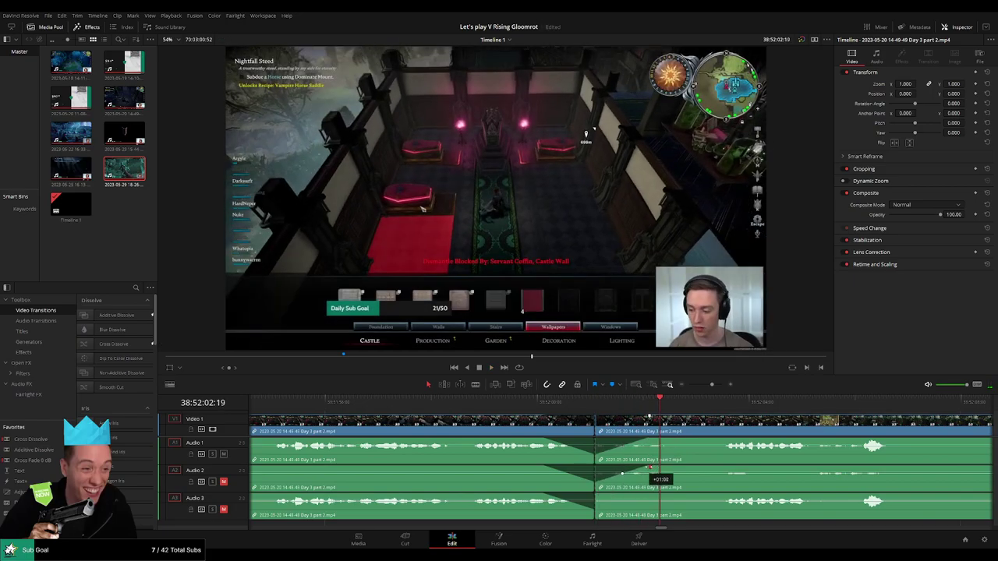
left_click_drag(597, 496, 654, 496)
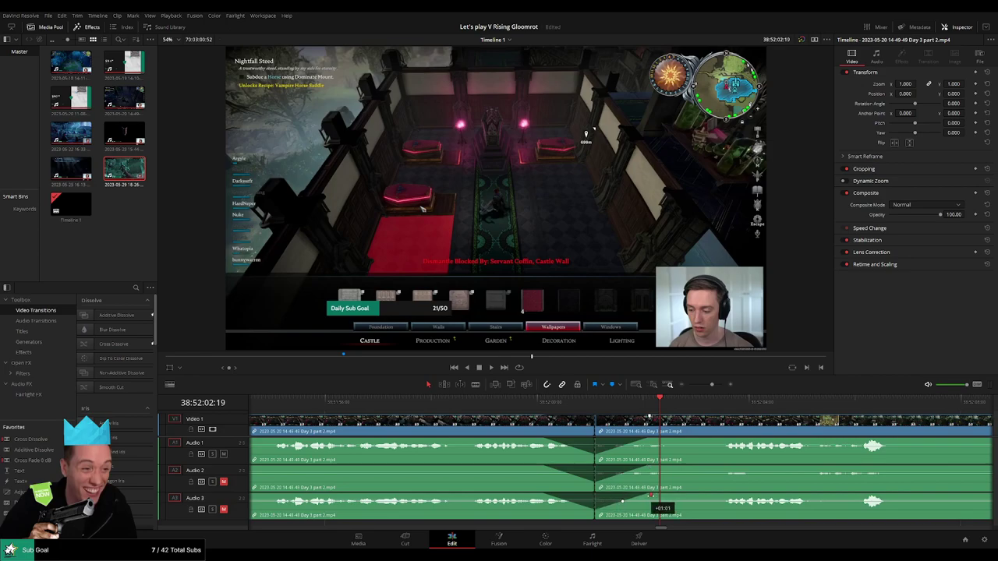
Step: Separate the trailing piece and set the playhead at the 40:00:00:00 mark
scroll(722, 408, "down", 1)
scroll(714, 417, "down", 2)
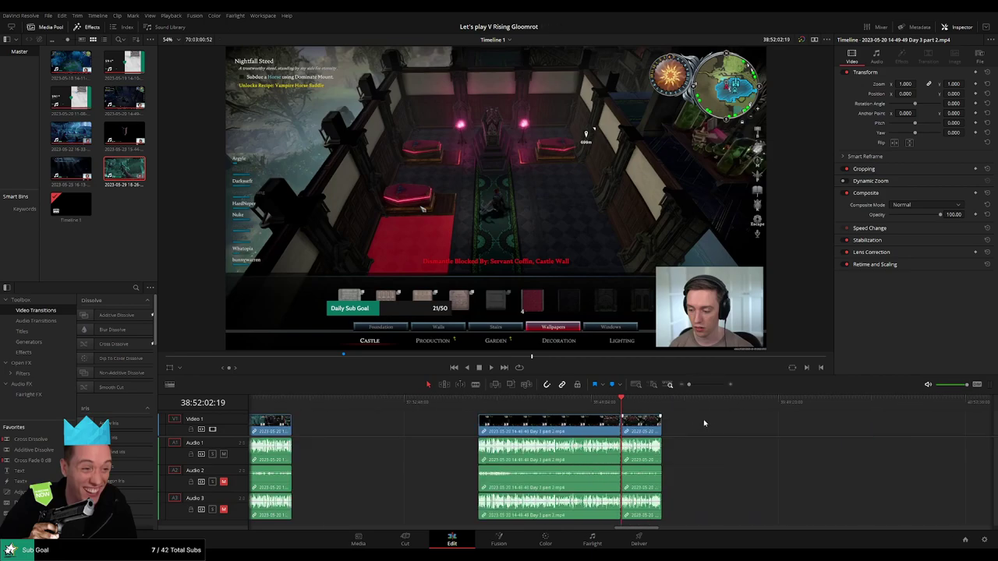
scroll(704, 423, "down", 1)
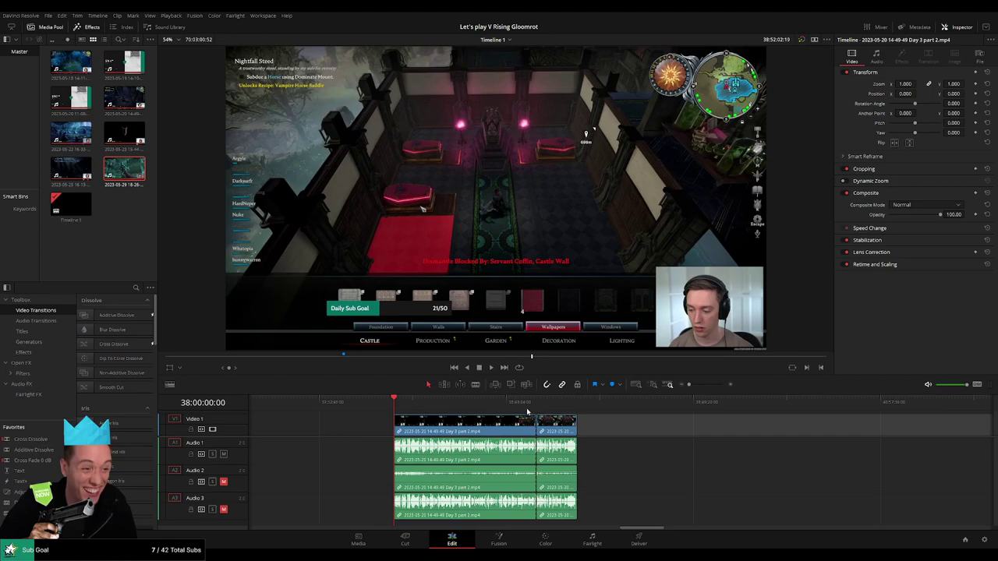
key("ctrl+z")
key("ctrl+z")
key("ctrl+z")
left_click(550, 434)
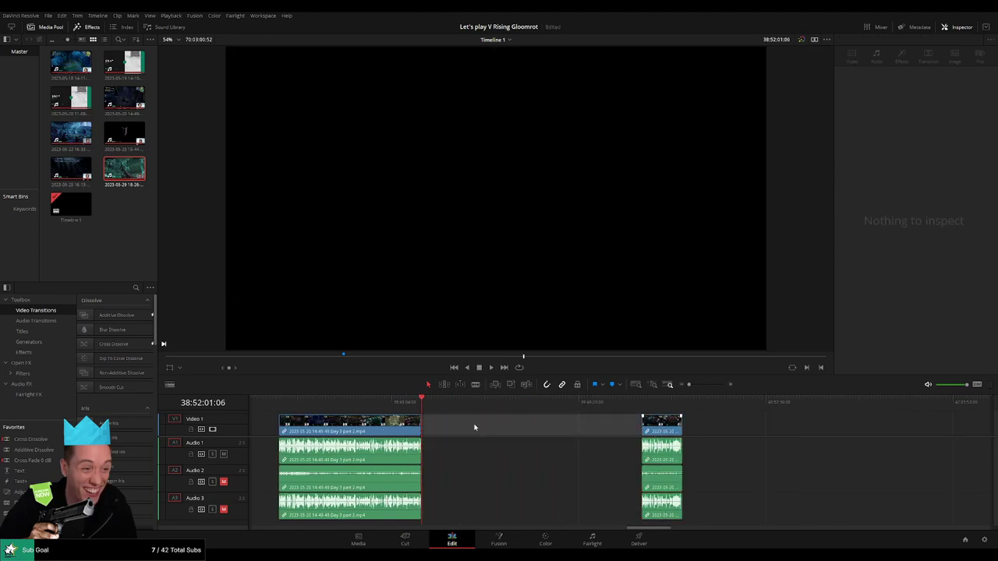
left_click_drag(422, 413, 628, 425)
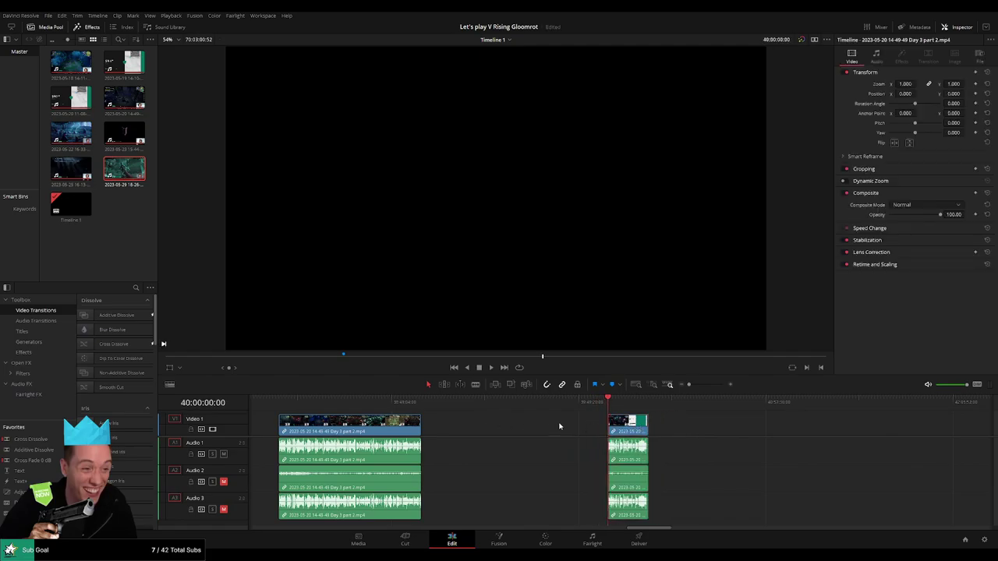
Step: Add a marker named '20 episodes' at 38:52:01:06, the first part's end
left_click(437, 407)
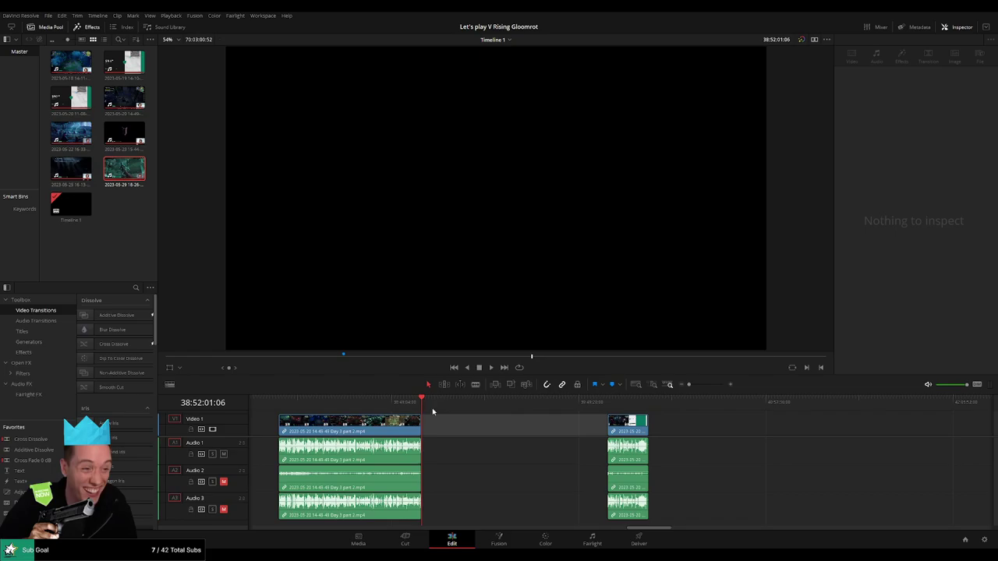
key("m")
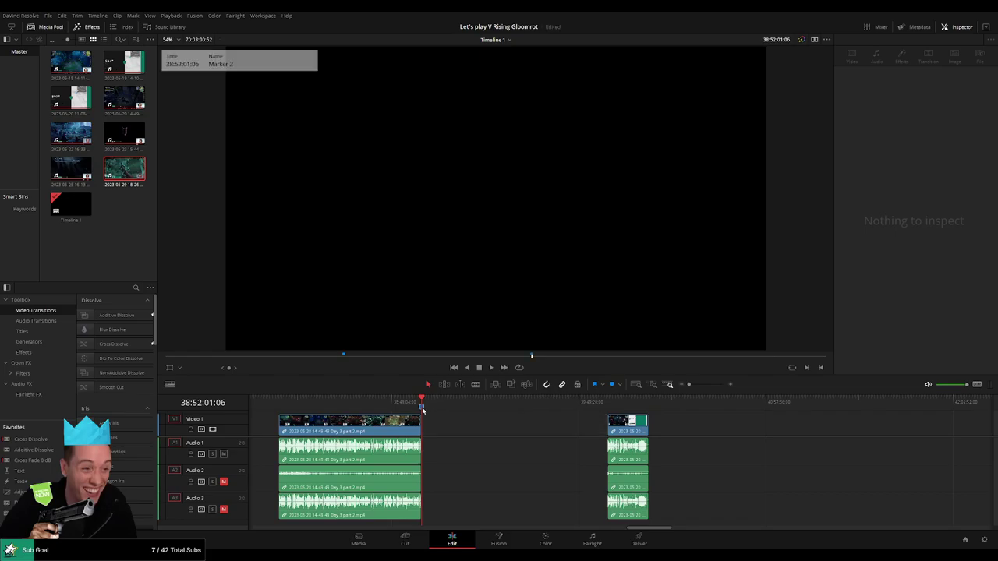
left_click(489, 432)
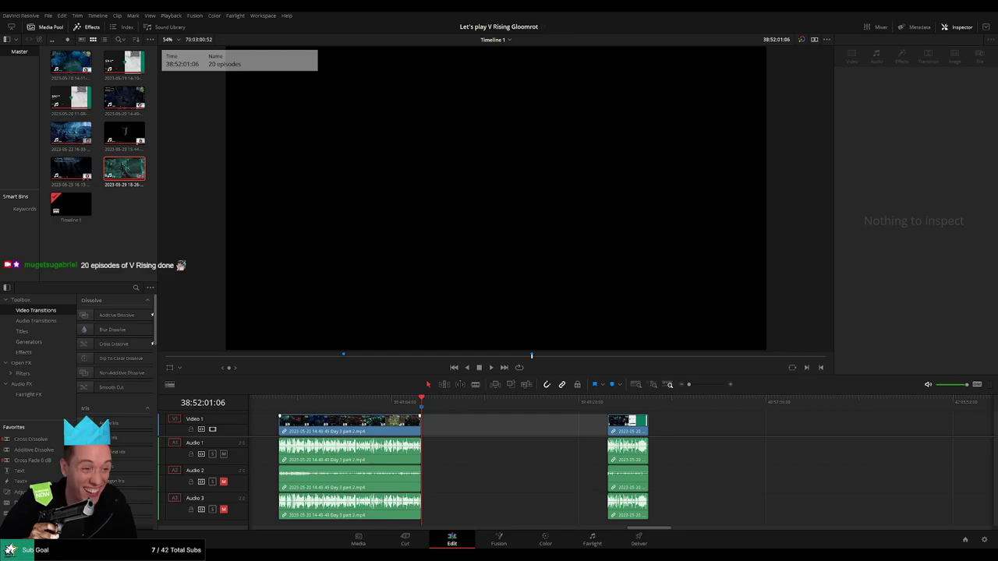
key("Escape")
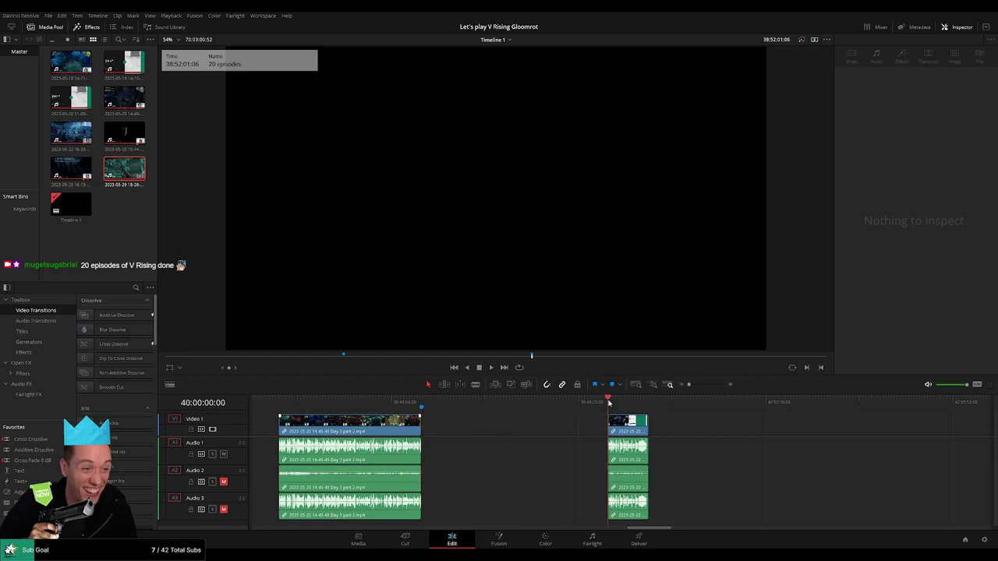
Step: Place the Day 4 clip right after the Day 3 part 2 footage
left_click_drag(516, 428, 873, 430)
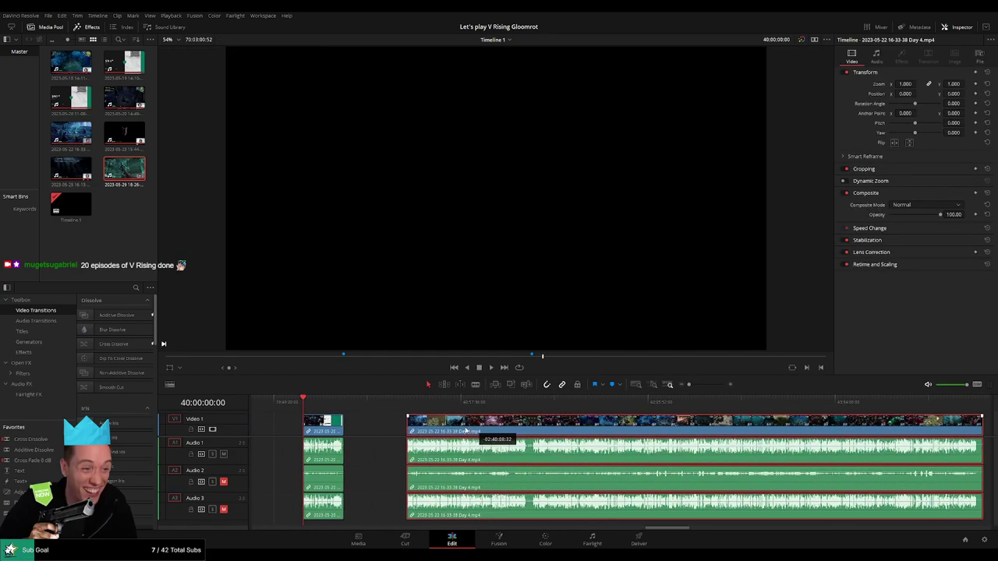
mouse_move(873, 430)
left_mouse_down()
mouse_move(279, 426)
mouse_move(342, 405)
left_mouse_up()
scroll(468, 413, "up", 3)
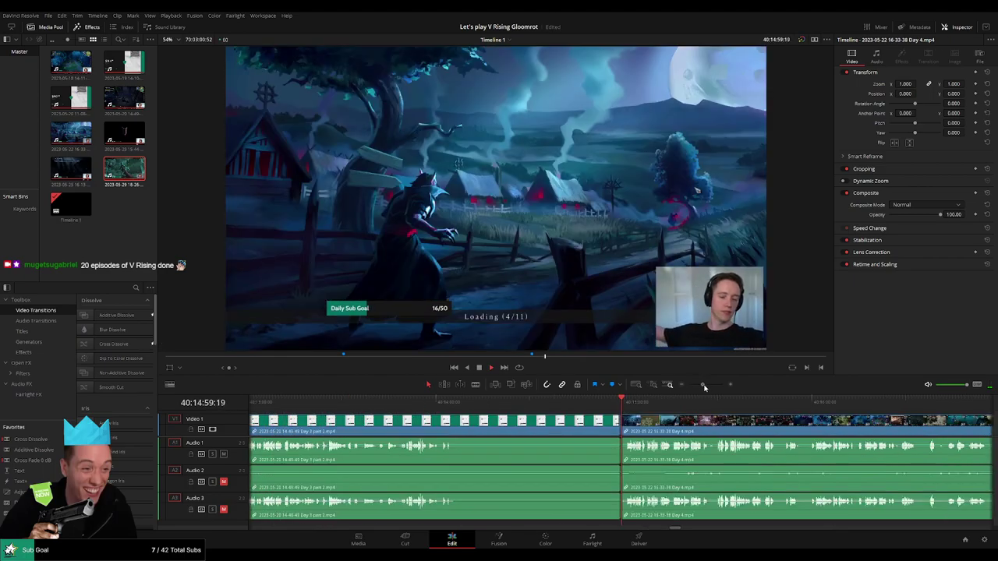
left_click(519, 404)
key("space")
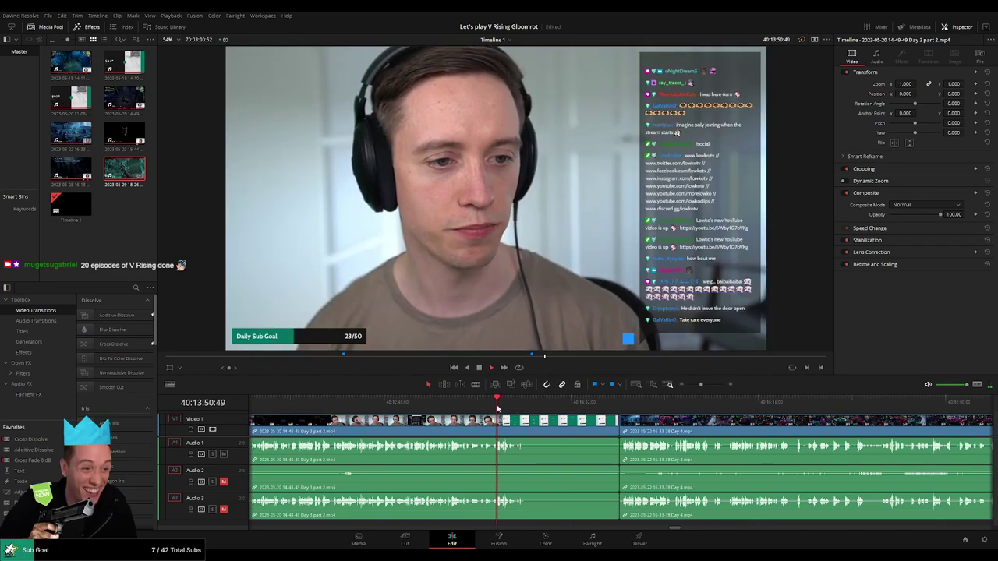
Step: Find the 'See you next time' end screen and split all tracks there, near 40:14:05:46
key("ctrl+equal")
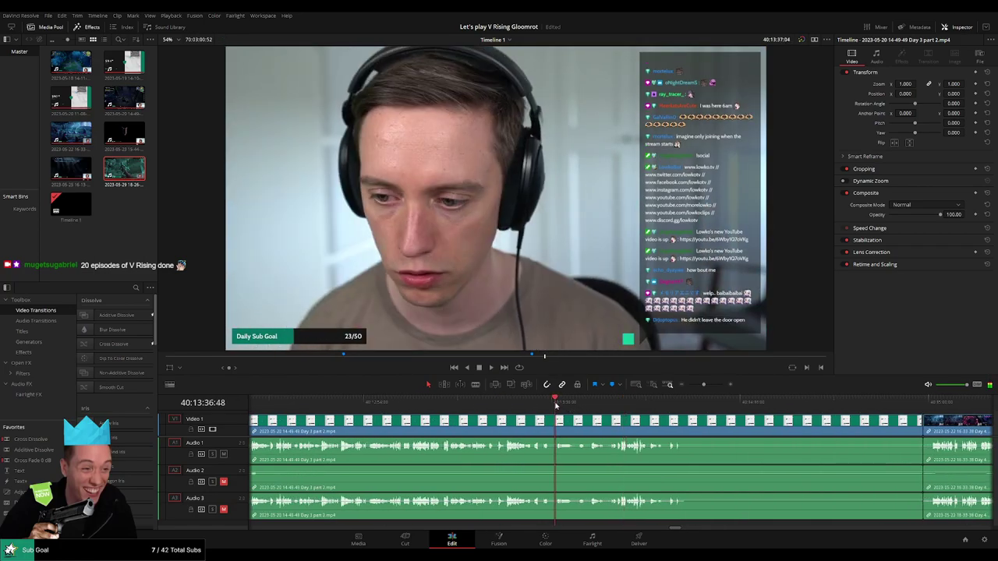
left_click(400, 403)
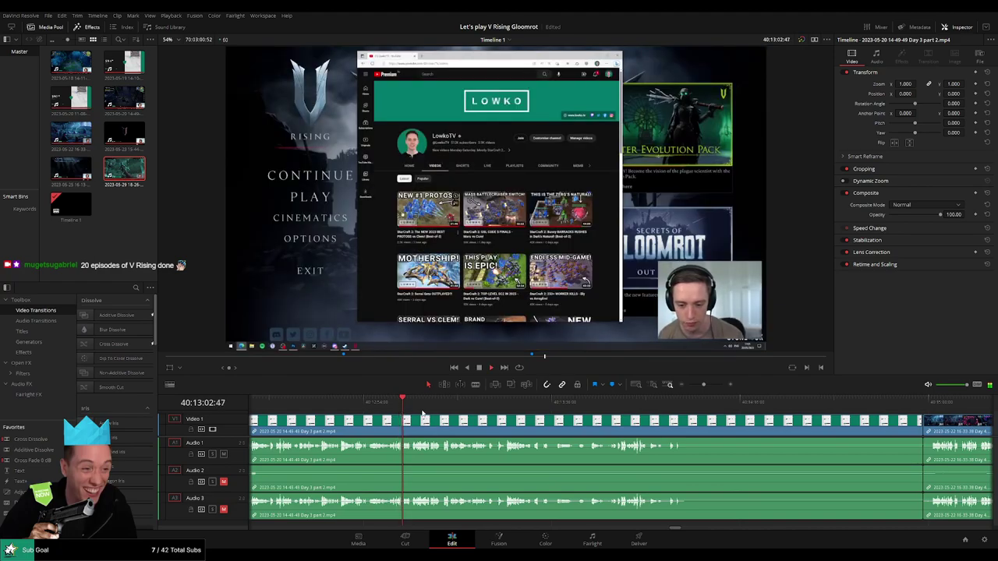
key("l")
key("l")
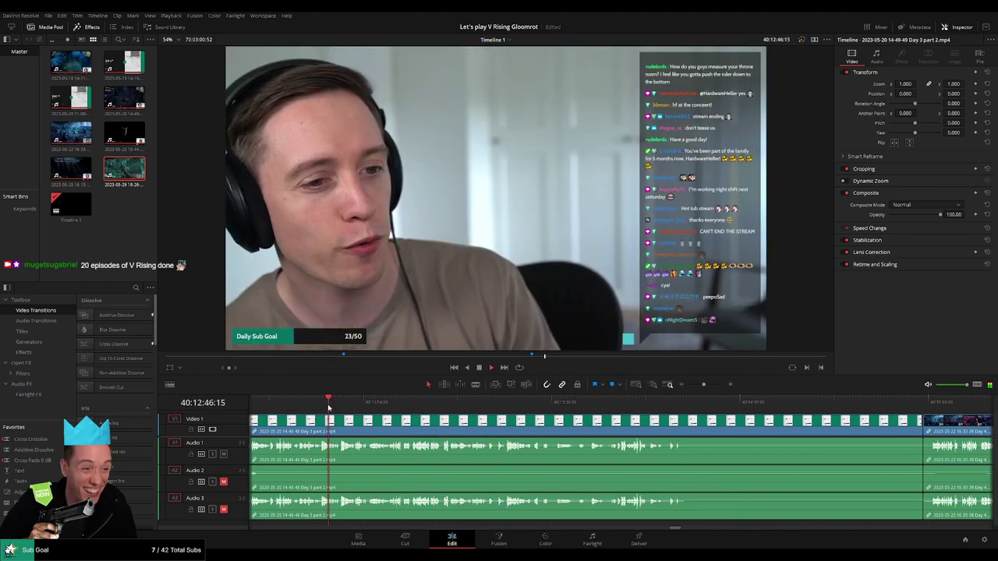
scroll(550, 423, "up", 1)
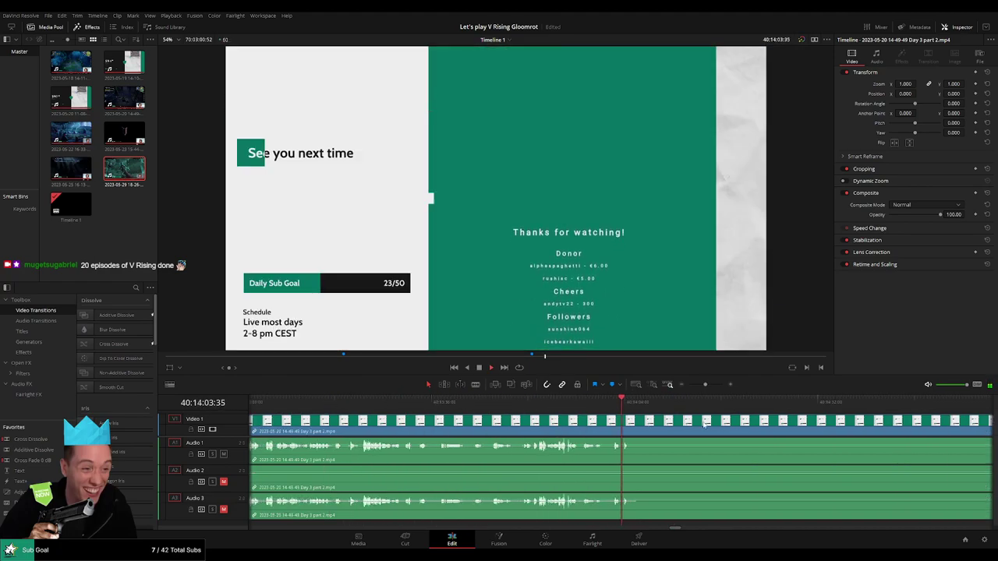
scroll(551, 424, "up", 1)
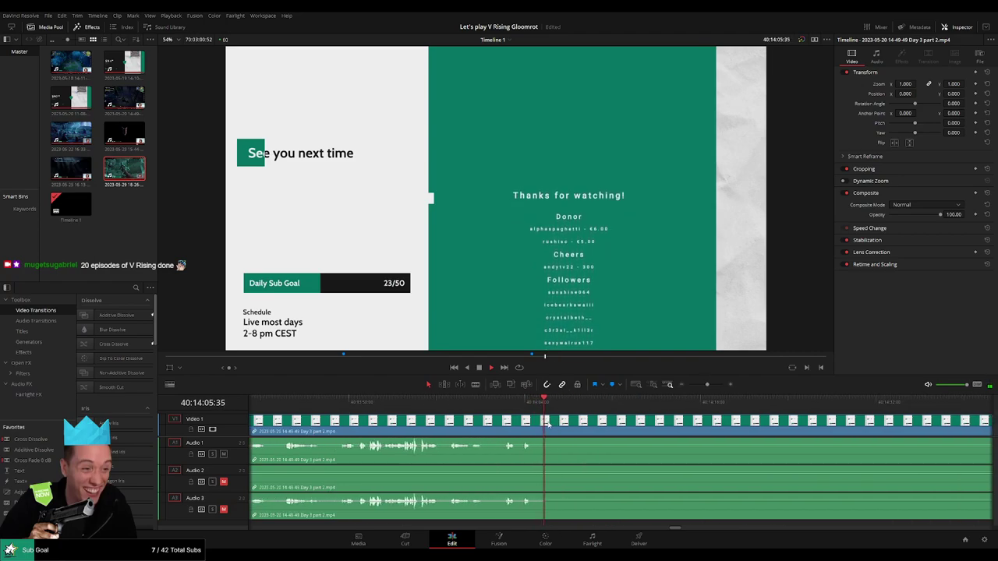
key("space")
key("ctrl+b")
Step: Delete the end-screen footage and butt the Day 4 clip against Day 3 part 2
left_click(600, 431)
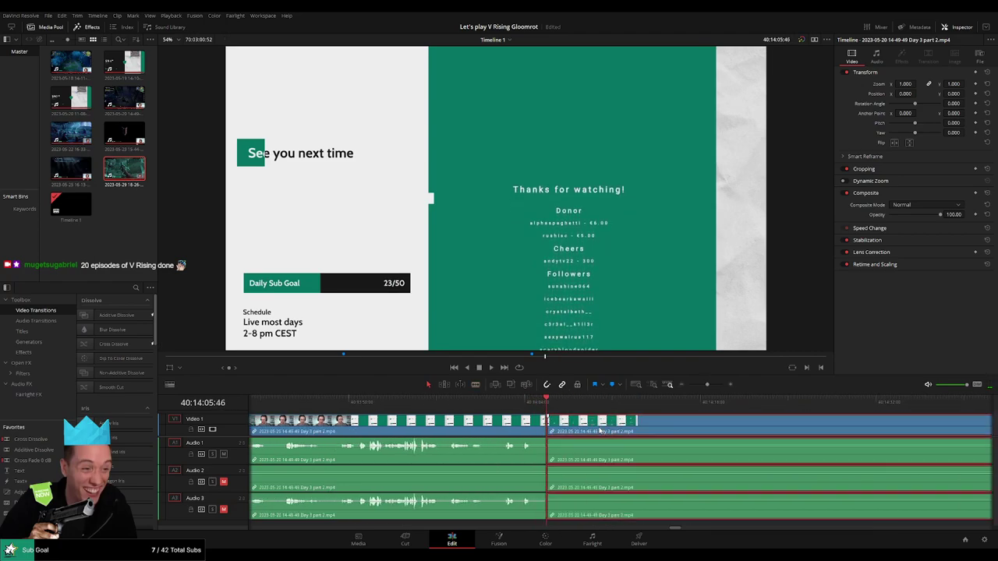
key("BackSpace")
left_click_drag(707, 385, 703, 386)
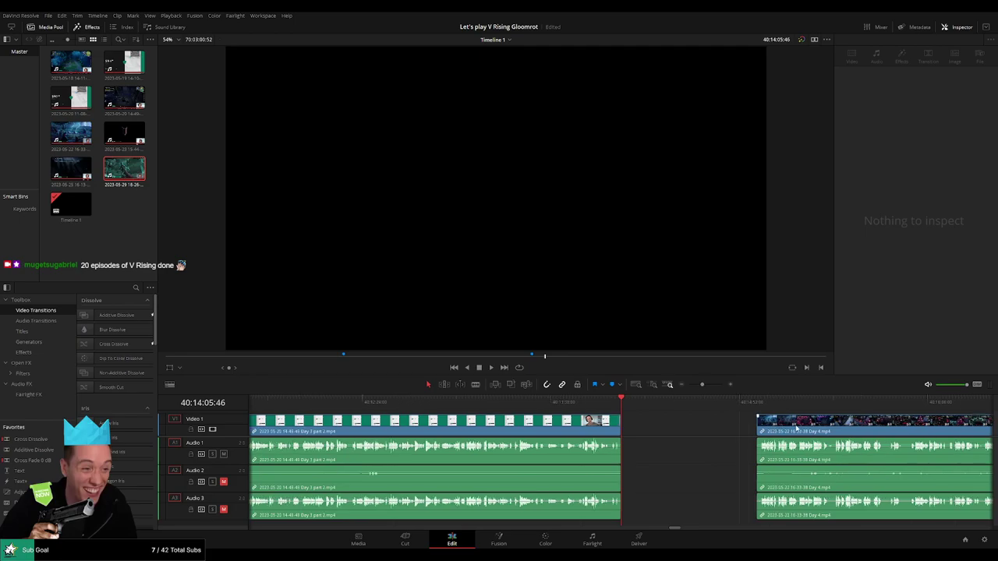
left_click_drag(797, 429, 661, 429)
Step: Play across the new 40:14:05:46 join into the Day 4 footage
left_click(312, 404)
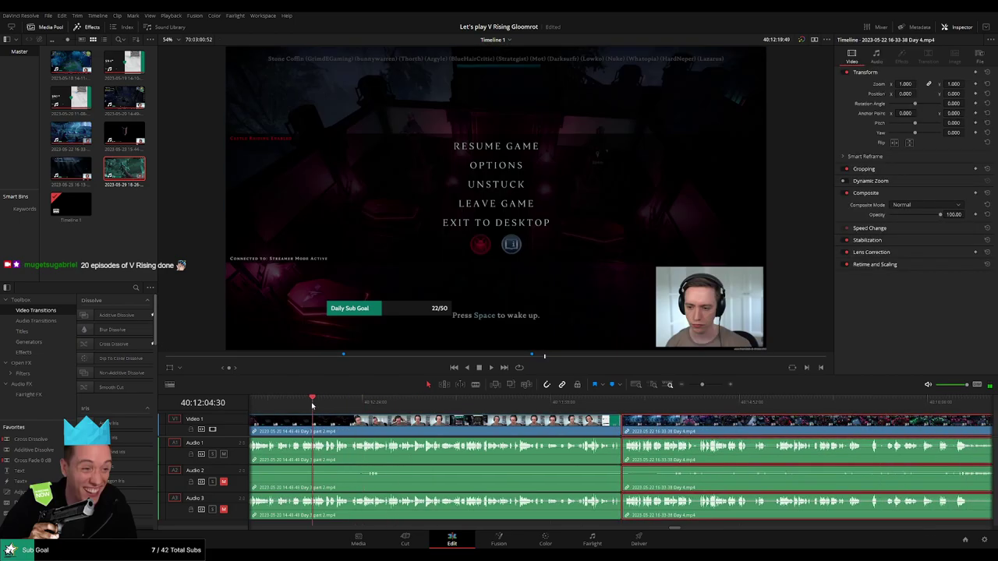
left_click_drag(312, 404, 361, 402)
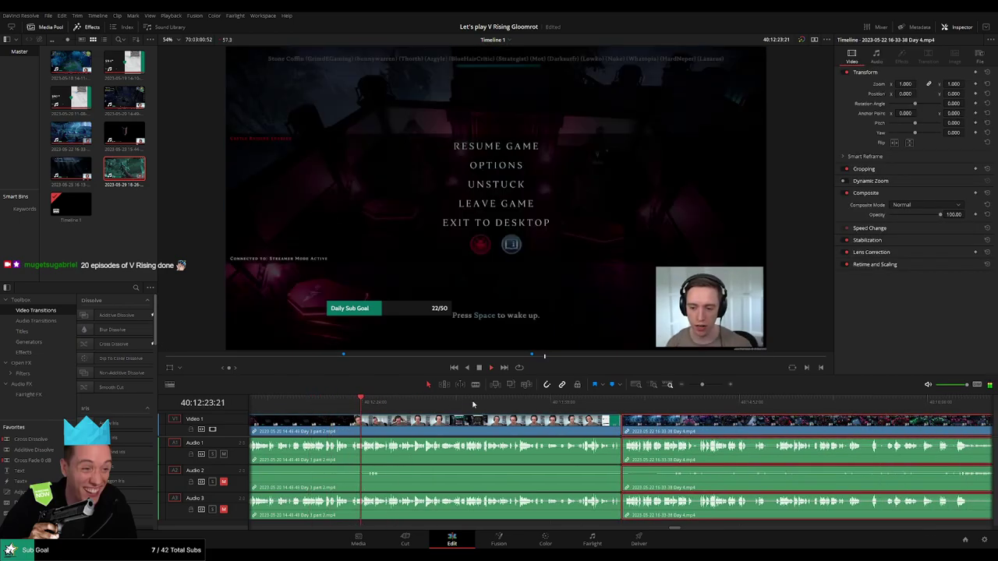
left_click(622, 403)
left_click(624, 428)
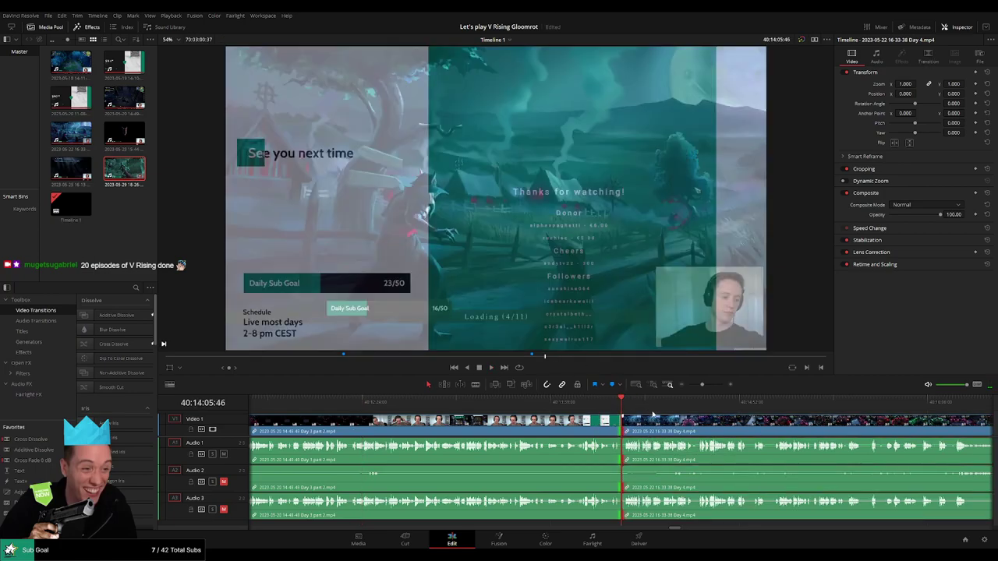
key("space")
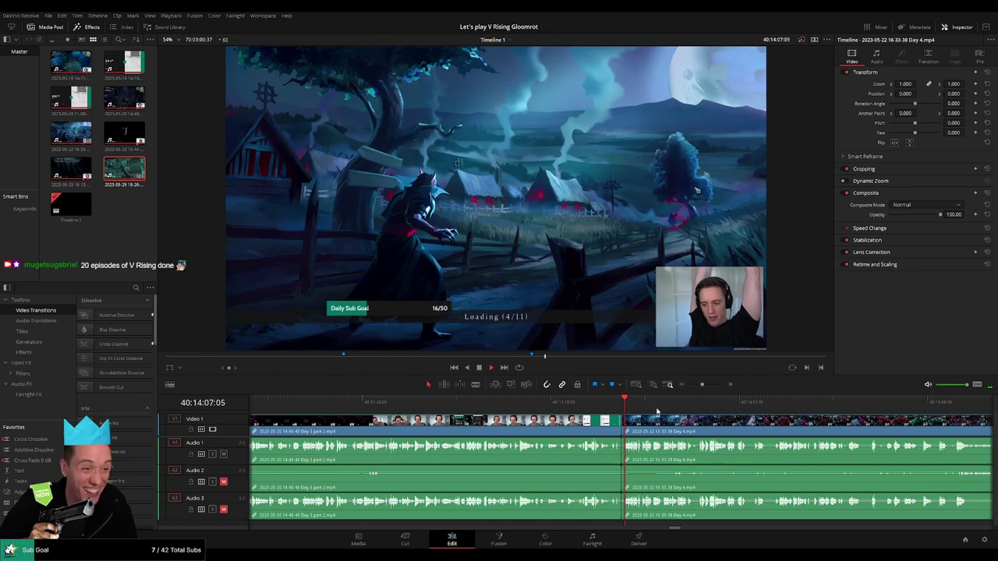
left_click_drag(702, 385, 688, 384)
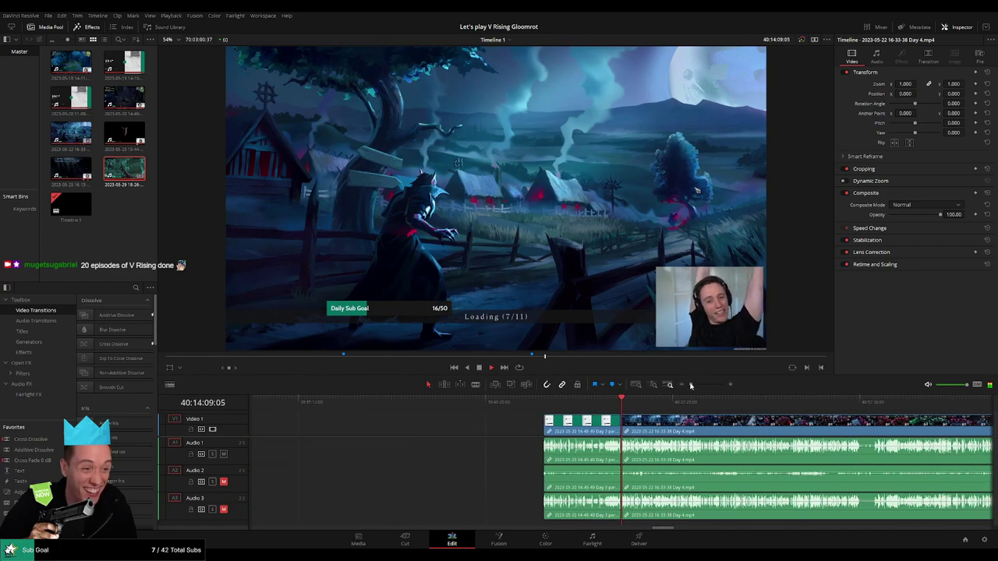
left_click_drag(444, 407, 544, 411)
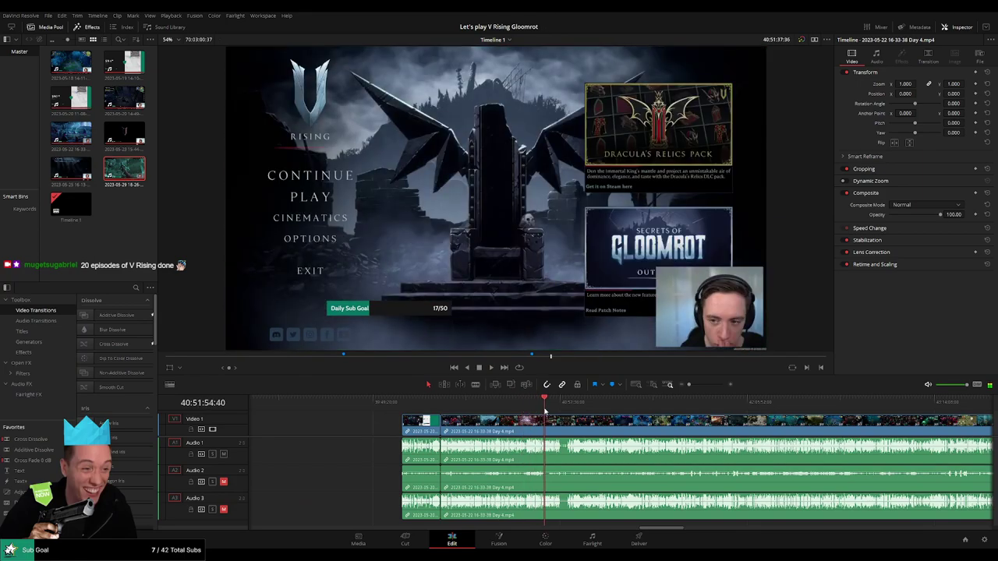
key("ctrl+equal")
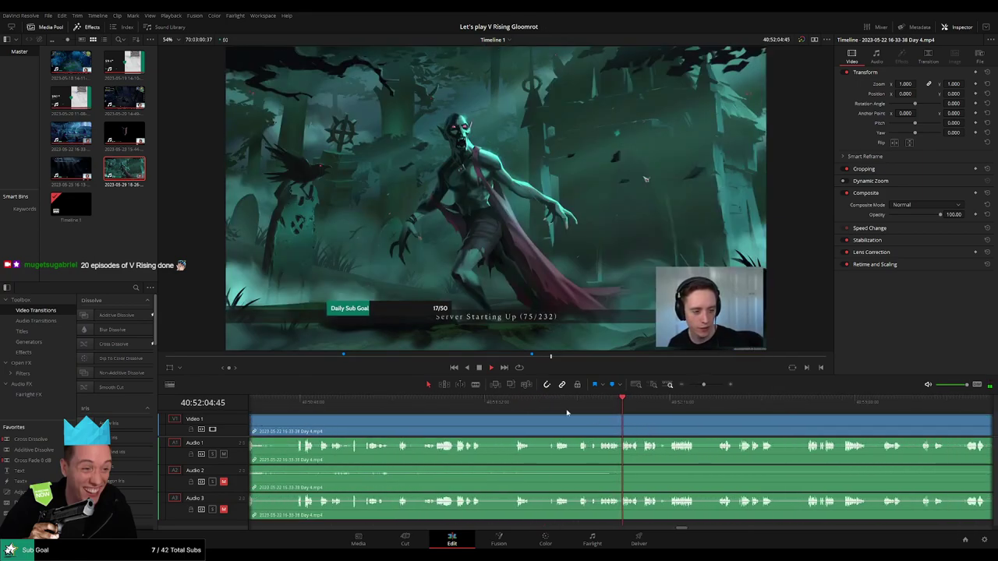
left_click_drag(567, 408, 668, 404)
key("space")
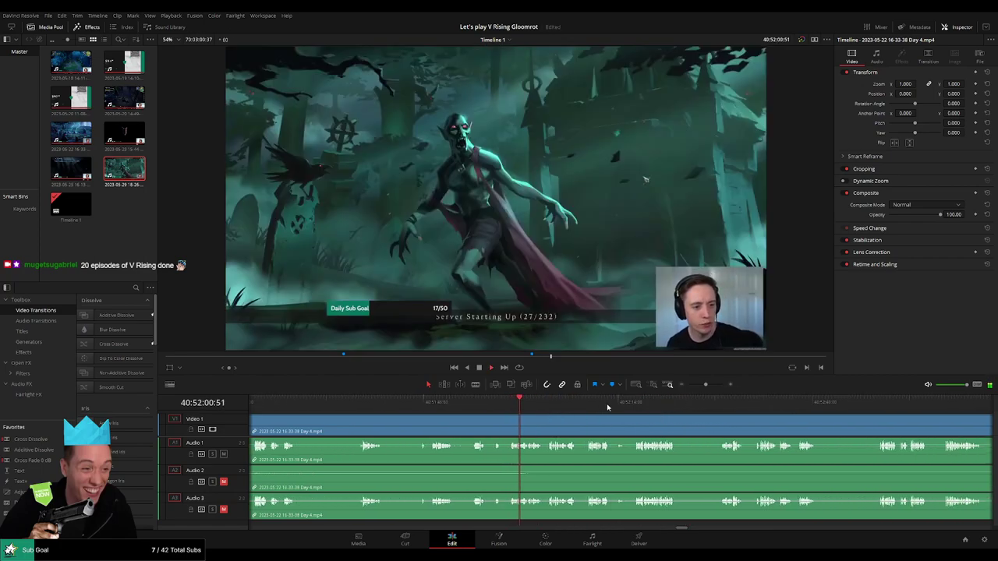
mouse_move(607, 407)
left_mouse_down()
mouse_move(556, 406)
mouse_move(575, 407)
left_mouse_up()
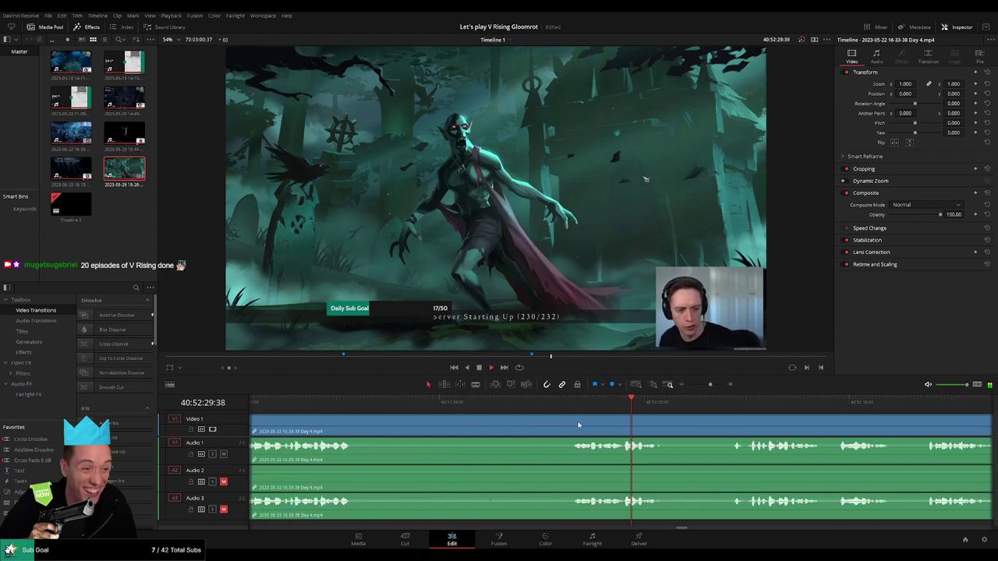
left_click_drag(574, 407, 546, 409)
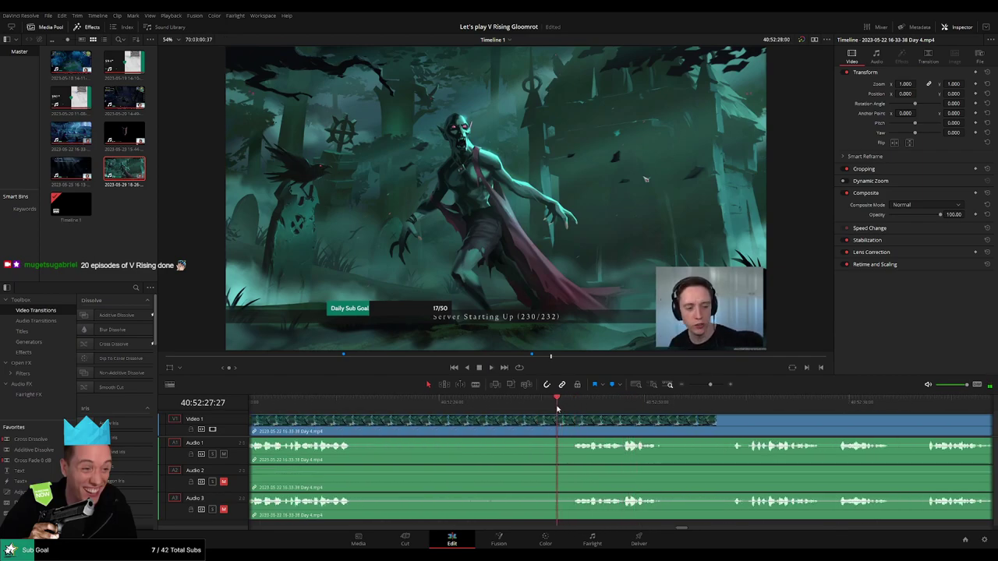
Step: Blade the Day 4 clip at 40:52:27:00 and fade A1–A3 out and in across the cut
key("b")
left_click(546, 425)
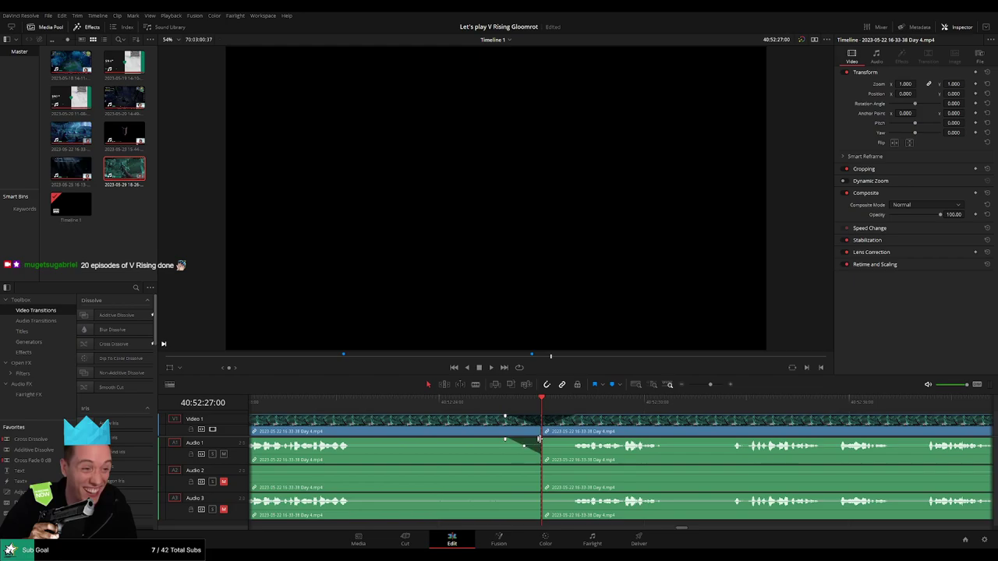
left_click_drag(555, 439, 578, 439)
mouse_move(538, 467)
left_mouse_down()
mouse_move(509, 467)
mouse_move(570, 468)
left_mouse_up()
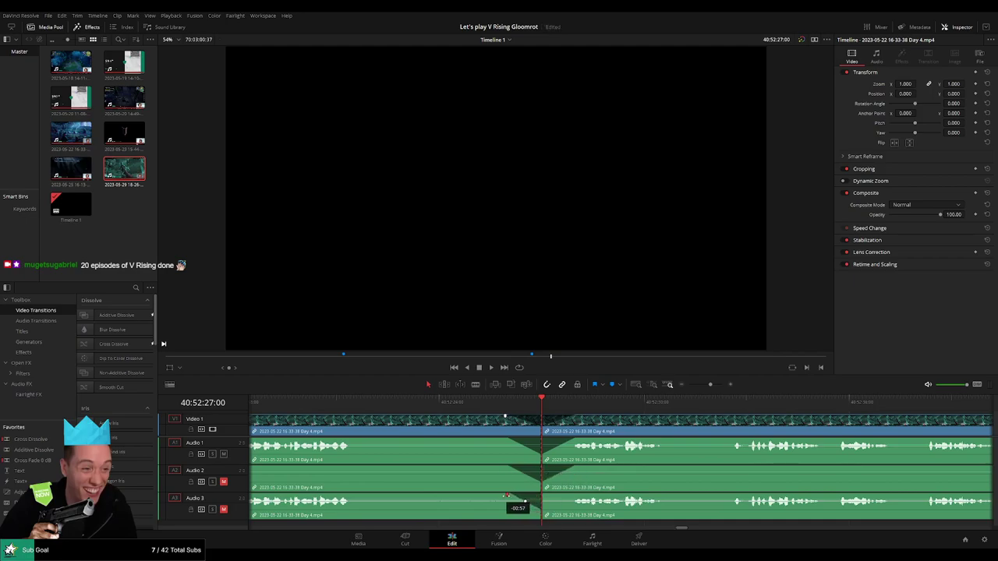
left_click_drag(546, 494, 573, 496)
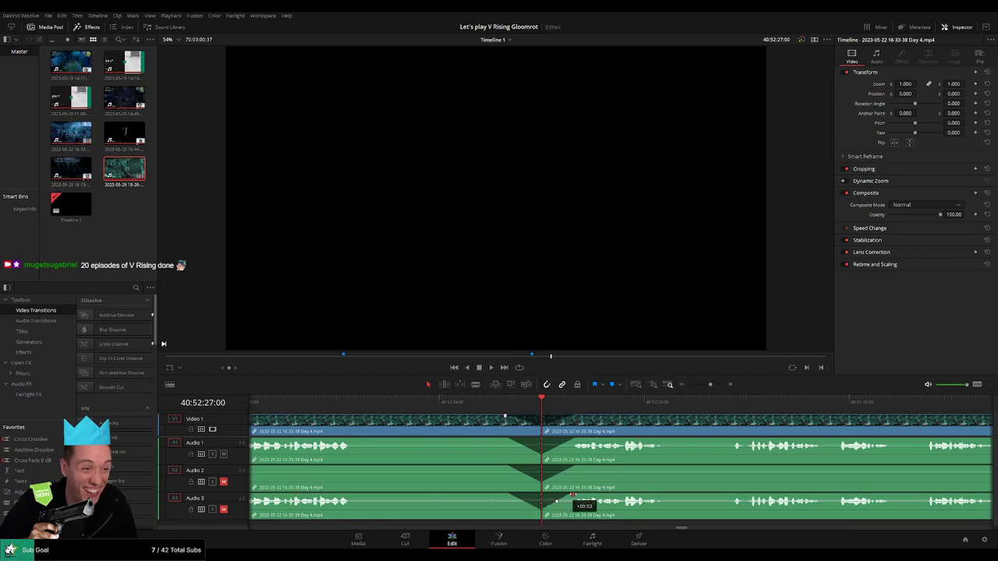
left_click(687, 384)
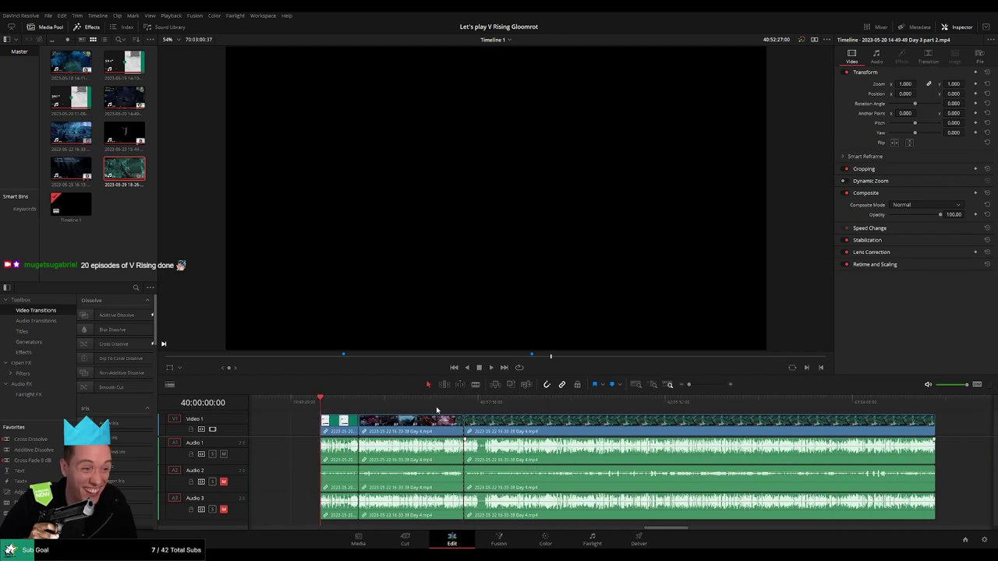
left_click(466, 408)
scroll(452, 421, "right", 5)
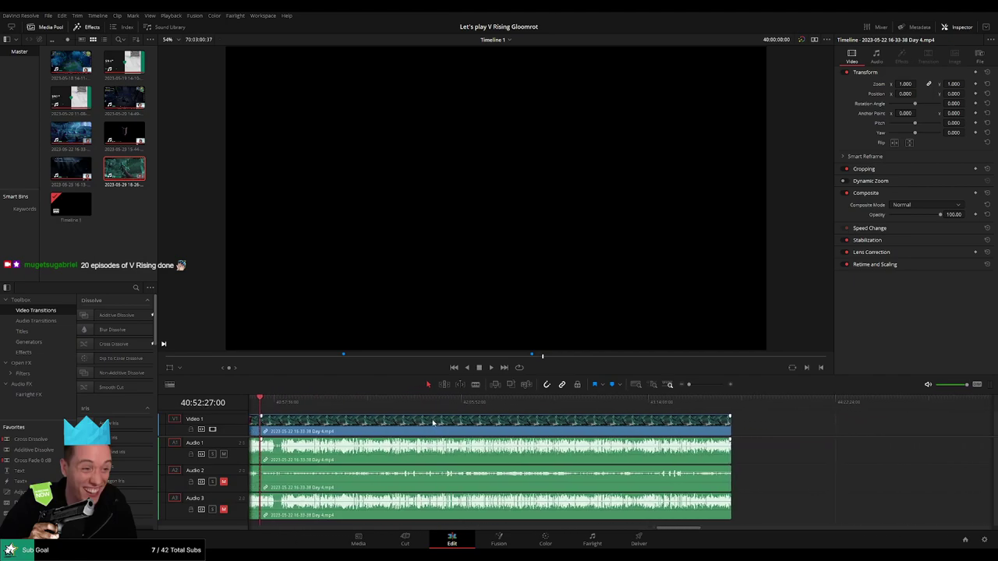
Step: Move the Day 4 clip later and park the playhead at 42:00:00:00
left_click_drag(438, 425, 633, 422)
left_click(356, 423)
scroll(405, 425, "left", 4)
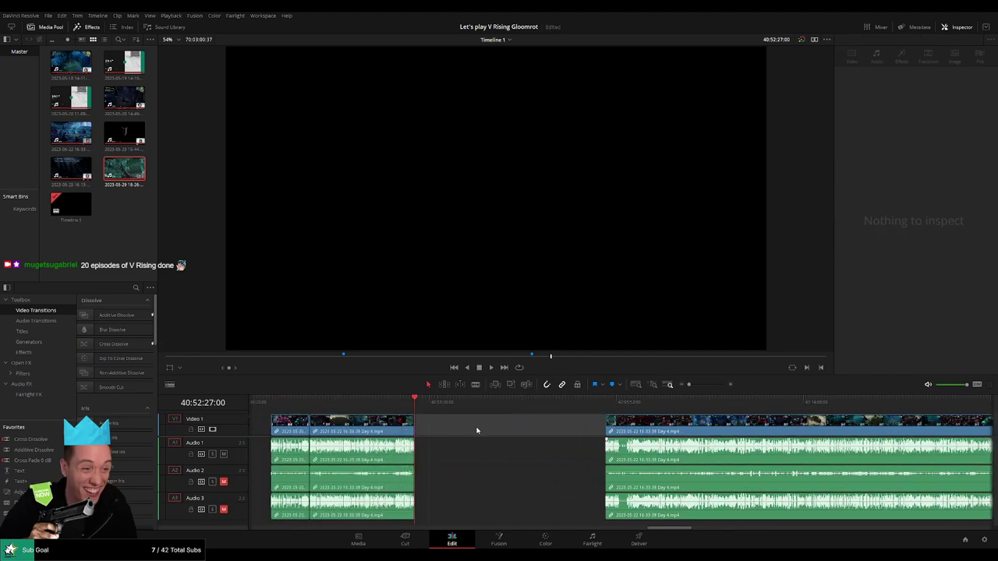
left_click_drag(458, 409, 599, 421)
scroll(599, 417, "up", 2)
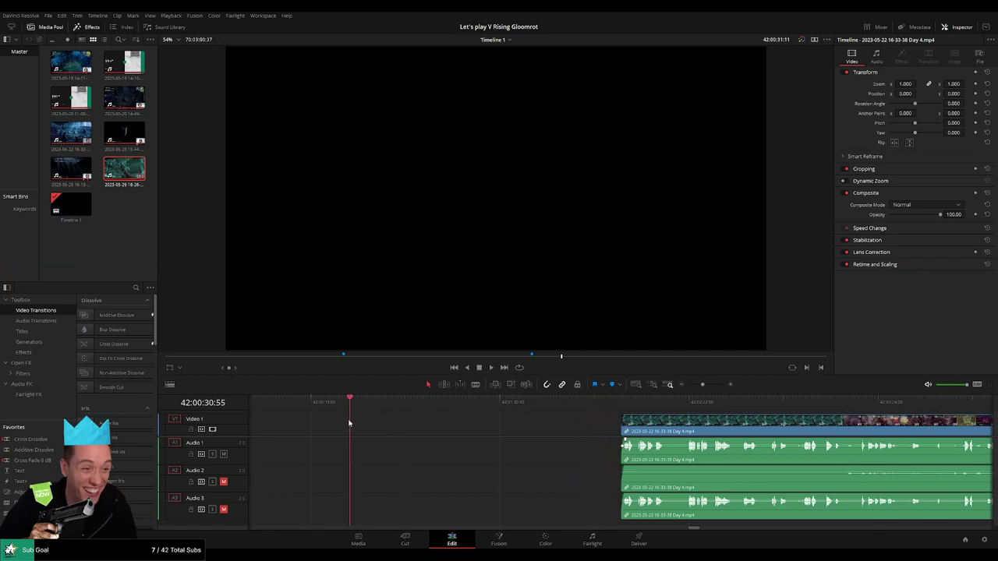
left_click_drag(349, 424, 323, 419)
Step: Snap the Day 4 clip's start to 42:00:00:00 and play from there
scroll(424, 408, "left", 2)
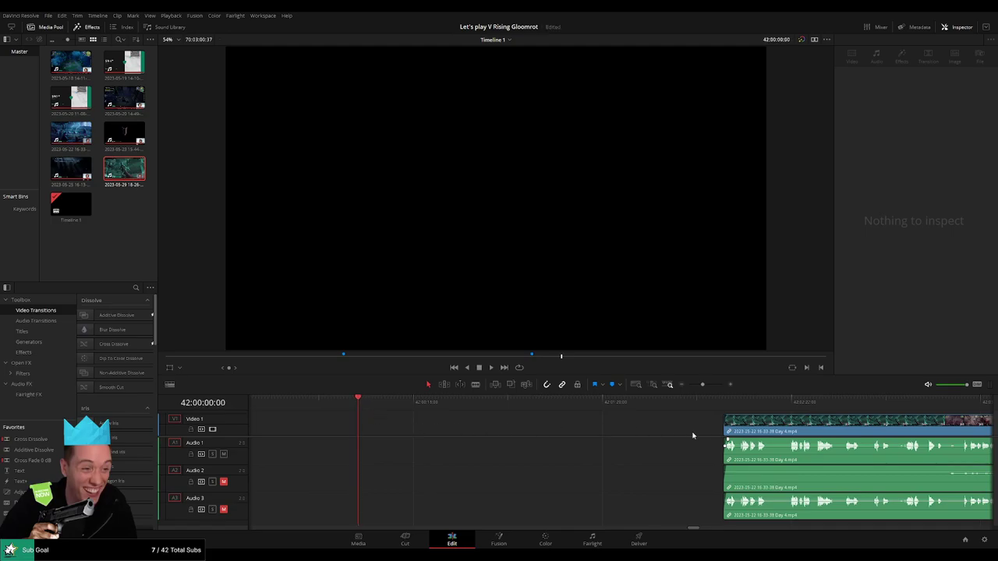
left_click_drag(759, 428, 393, 429)
key("space")
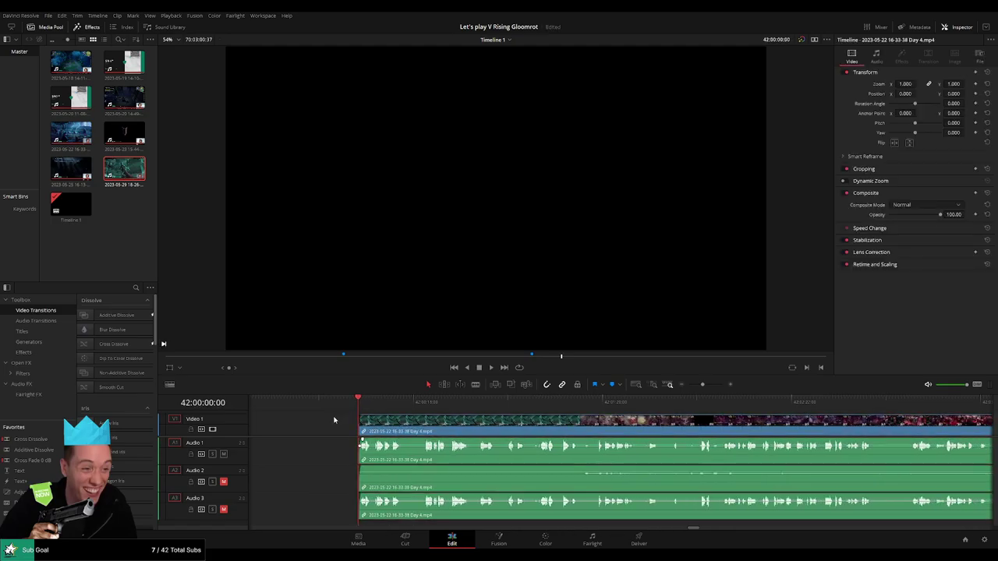
key("ctrl+z")
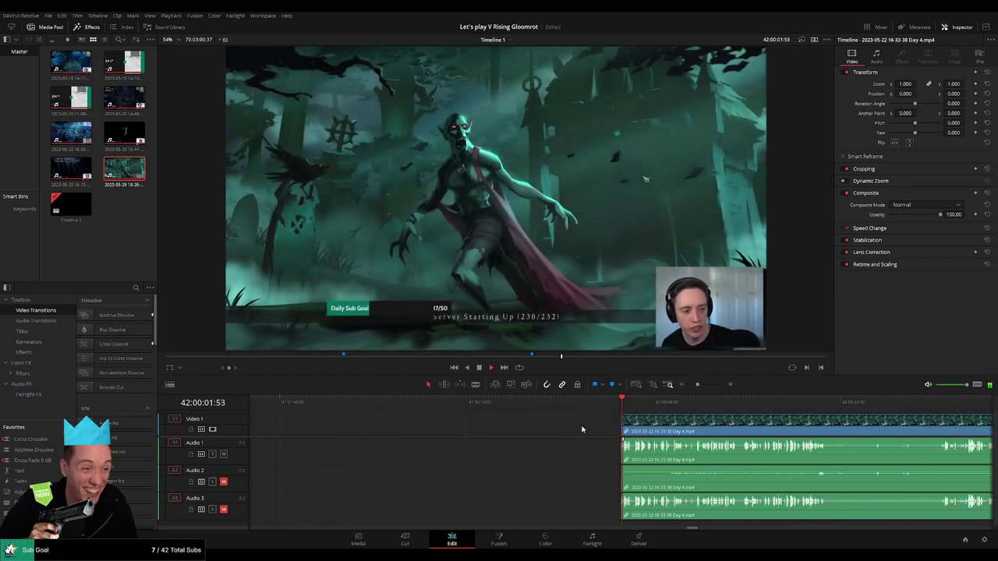
Step: Cut out the unwanted Day 4 stretch near 42:07 on all tracks and close the gap
left_click(662, 401)
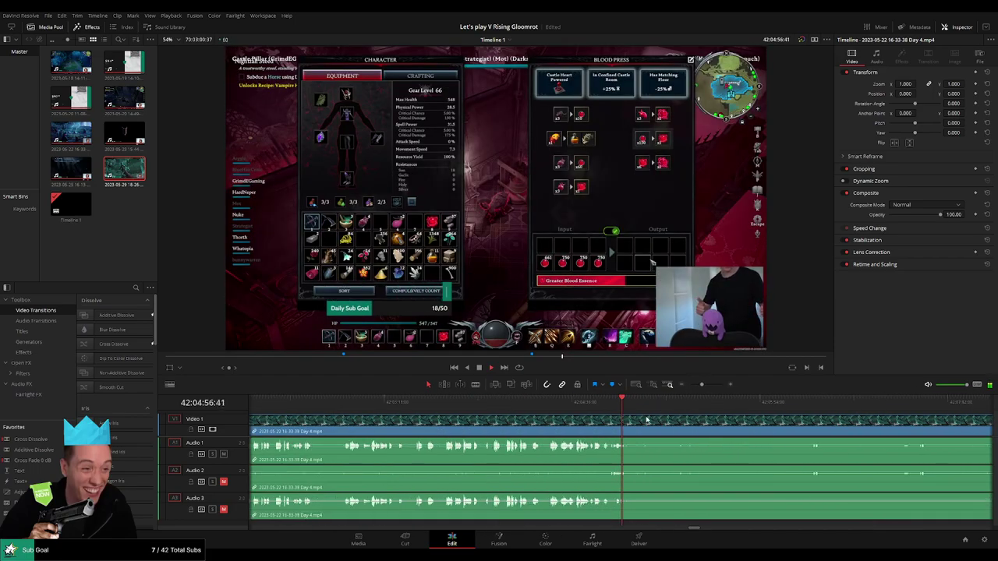
key("b")
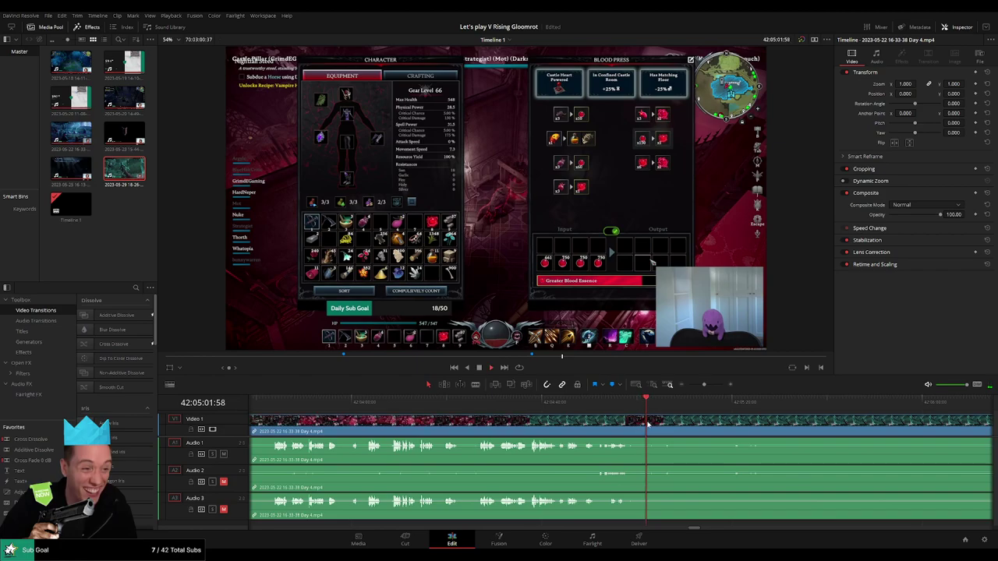
left_click(646, 425)
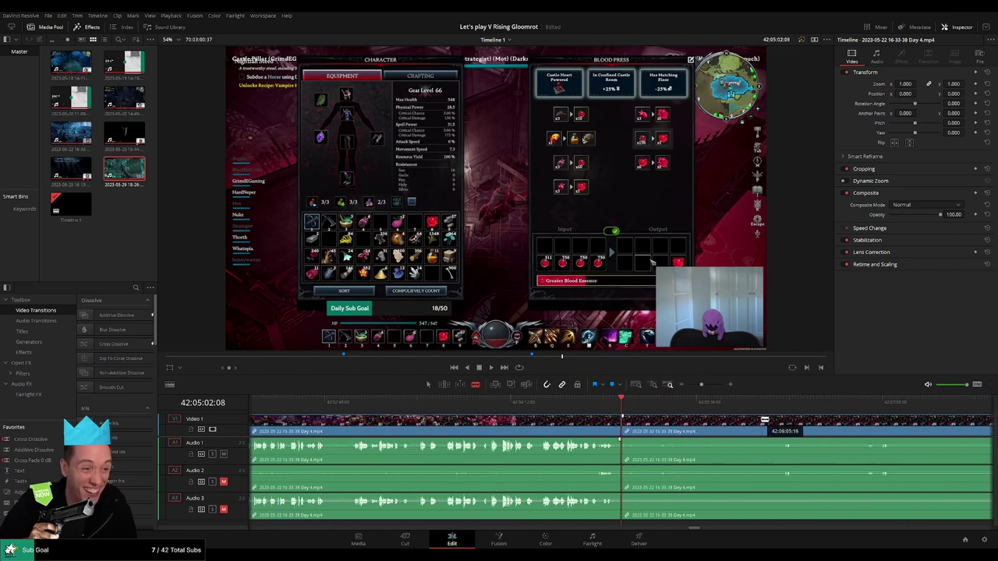
scroll(759, 422, "down", 5)
scroll(758, 422, "down", 2)
left_click_drag(623, 402, 817, 406)
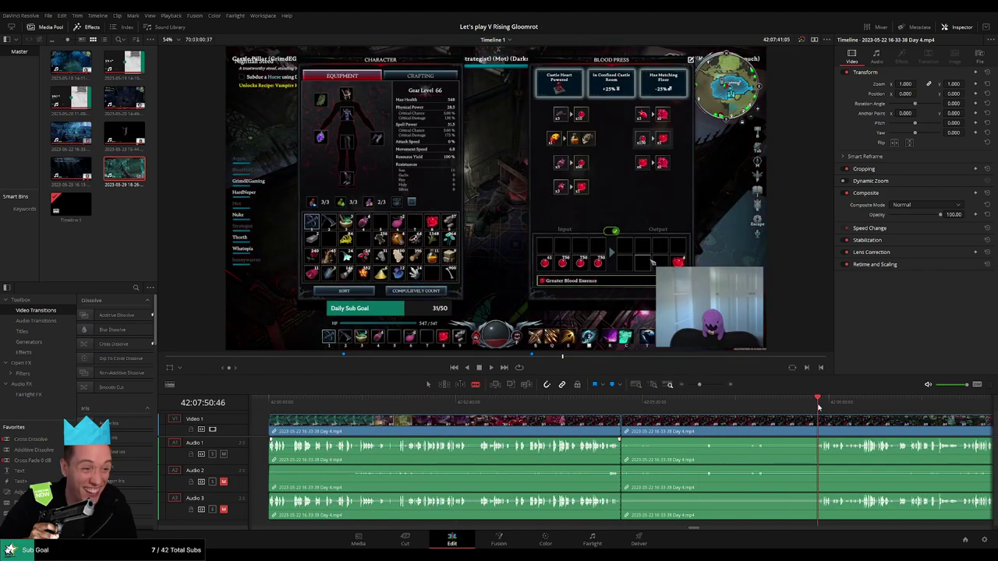
left_click(817, 425)
key("a")
left_click(765, 431)
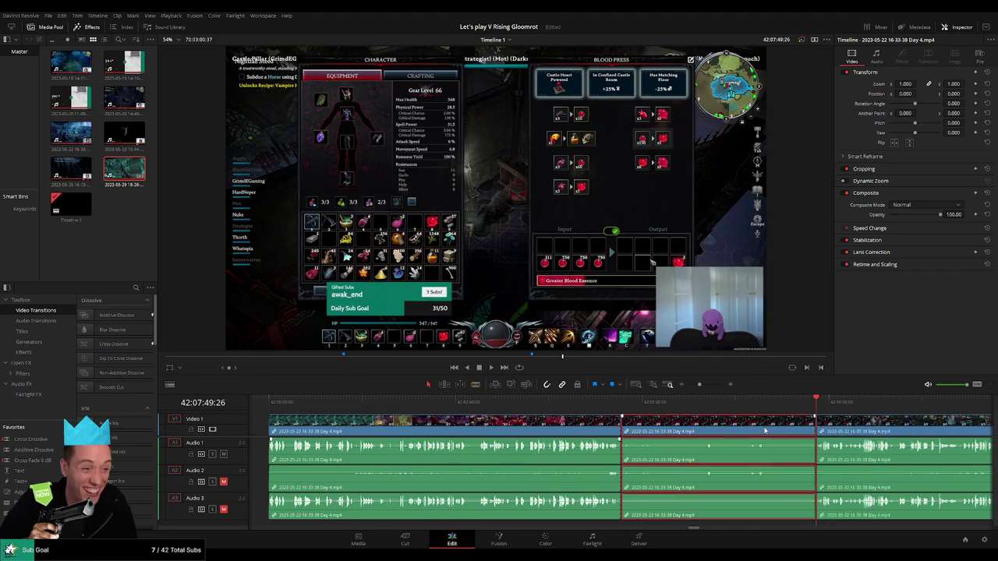
key("BackSpace")
left_click(628, 430)
key("BackSpace")
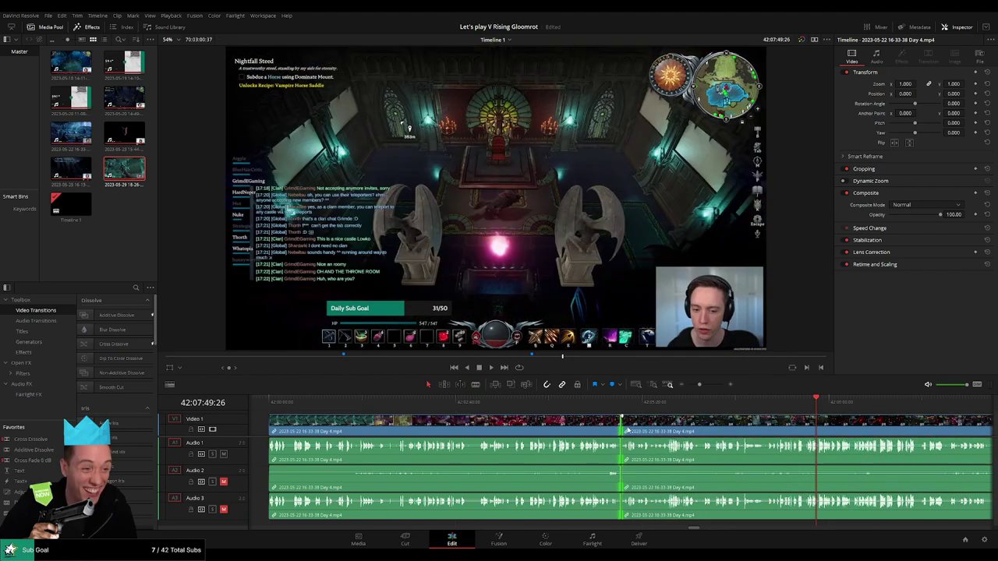
Step: Scrub ahead to the Day 4 footage around 42:48:06
key("Up")
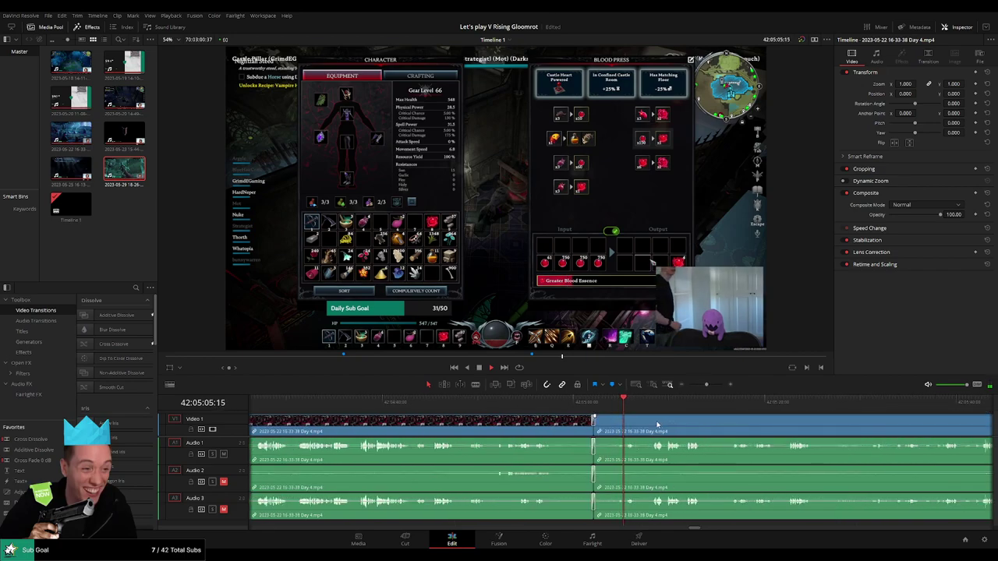
scroll(656, 420, "down", 3)
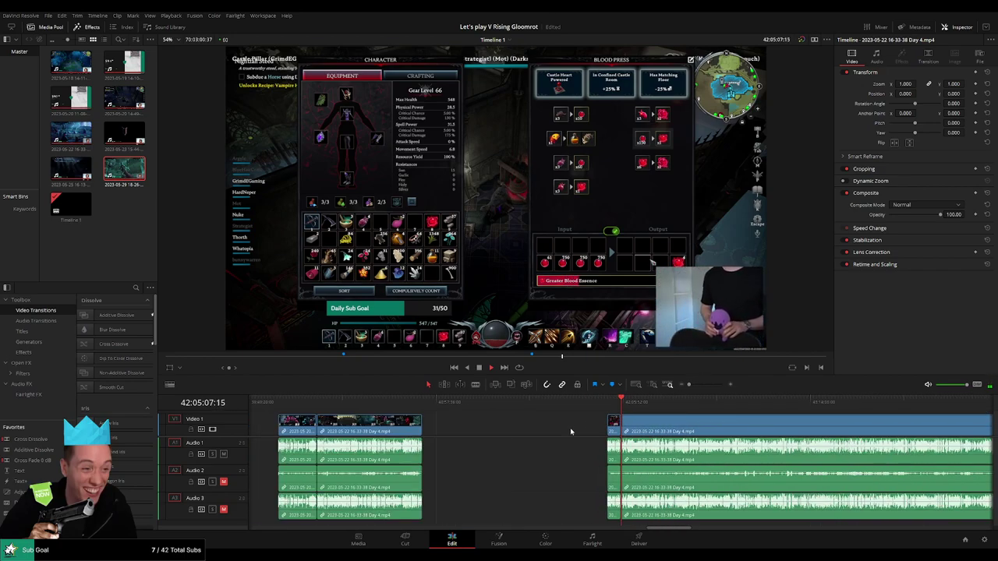
scroll(386, 421, "right", 3)
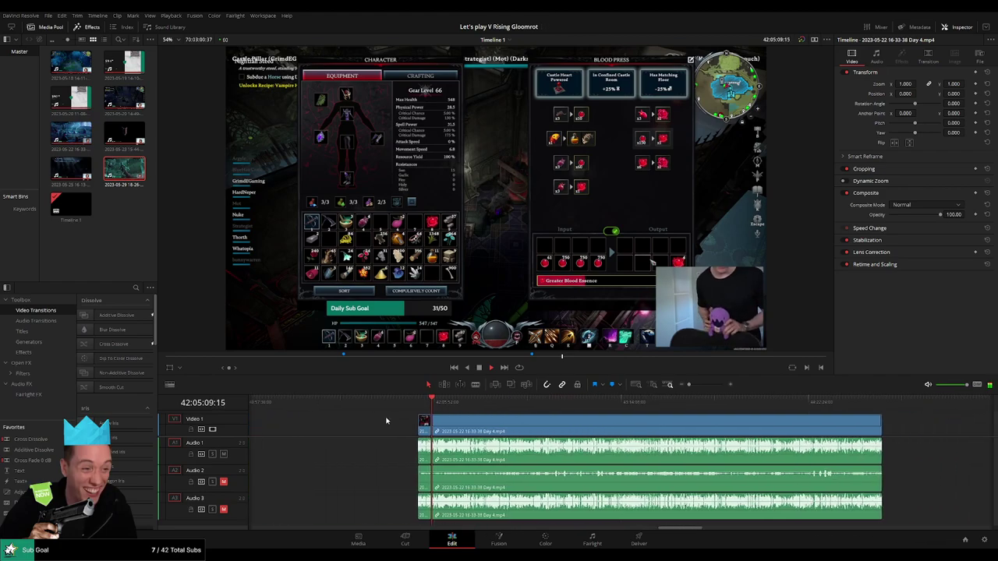
scroll(375, 429, "right", 1)
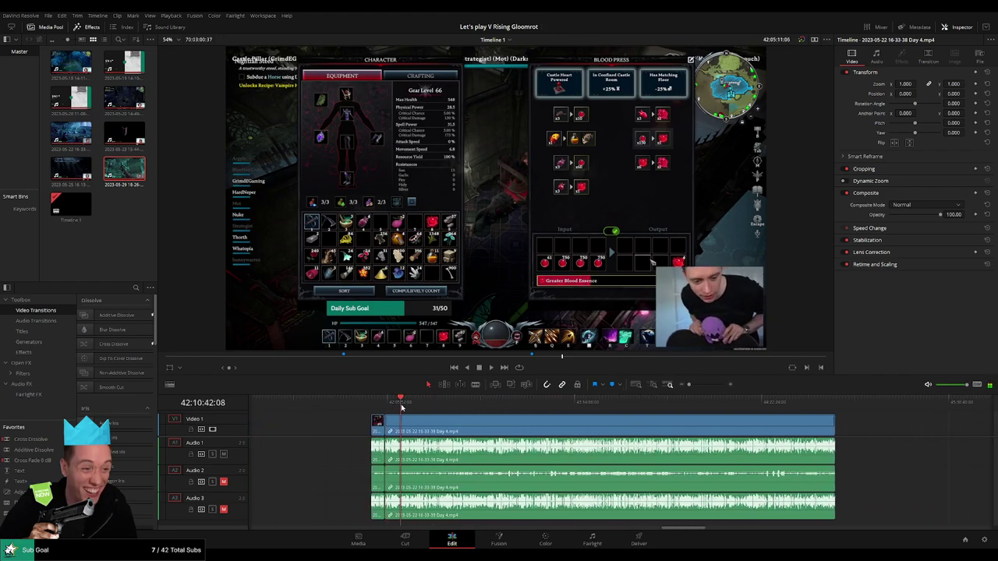
left_click(433, 409)
left_click_drag(435, 411, 513, 417)
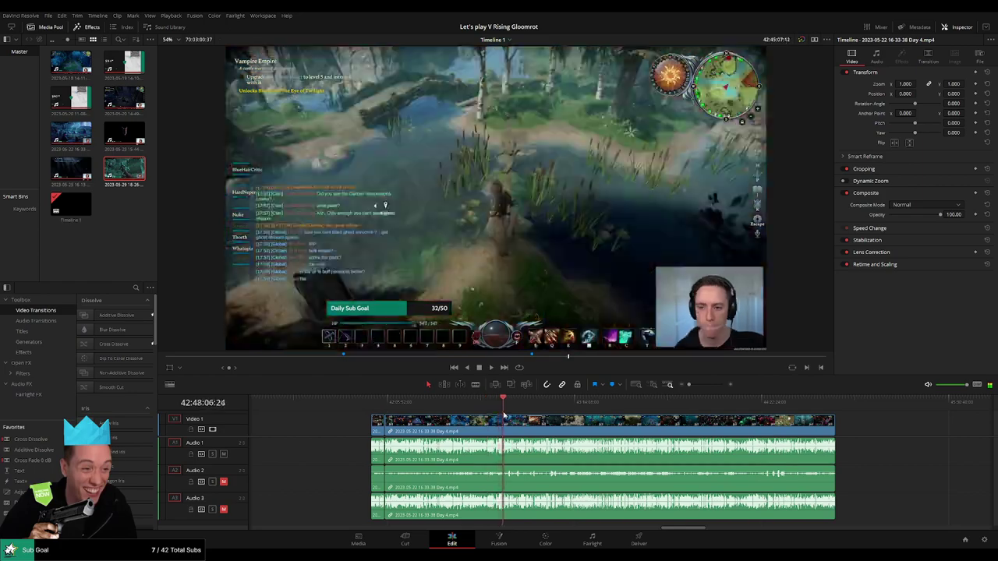
Step: Split all tracks of the Day 4 footage at 42:52:05:00
key("space")
scroll(622, 425, "up", 2)
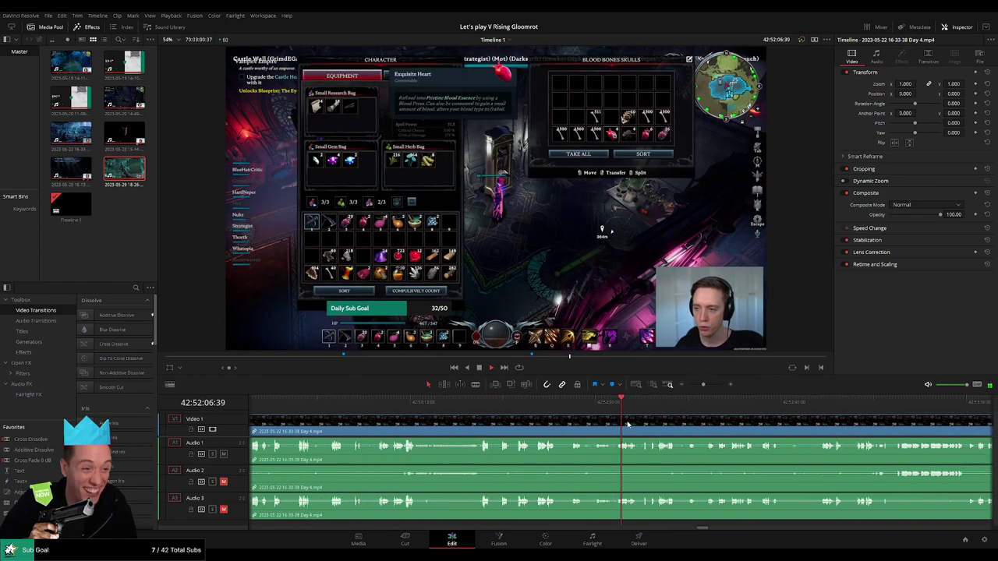
left_click(380, 404)
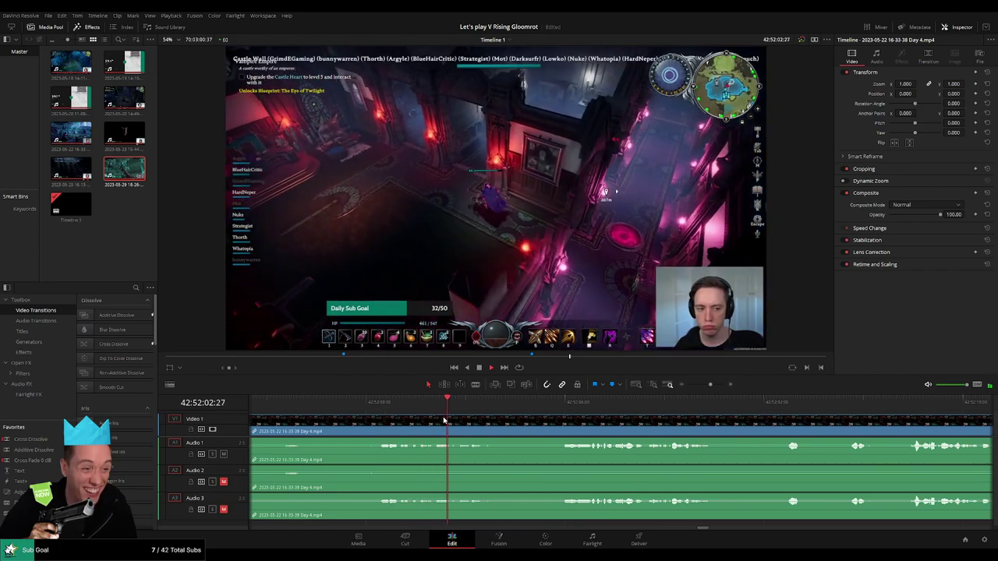
mouse_move(463, 421)
left_mouse_down()
mouse_move(565, 407)
mouse_move(532, 407)
left_mouse_up()
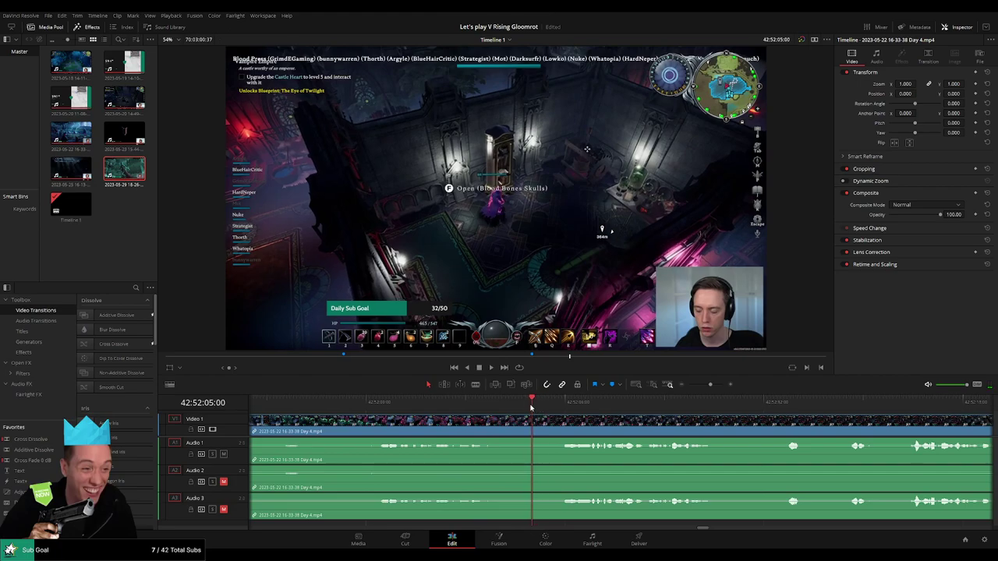
left_click(537, 421)
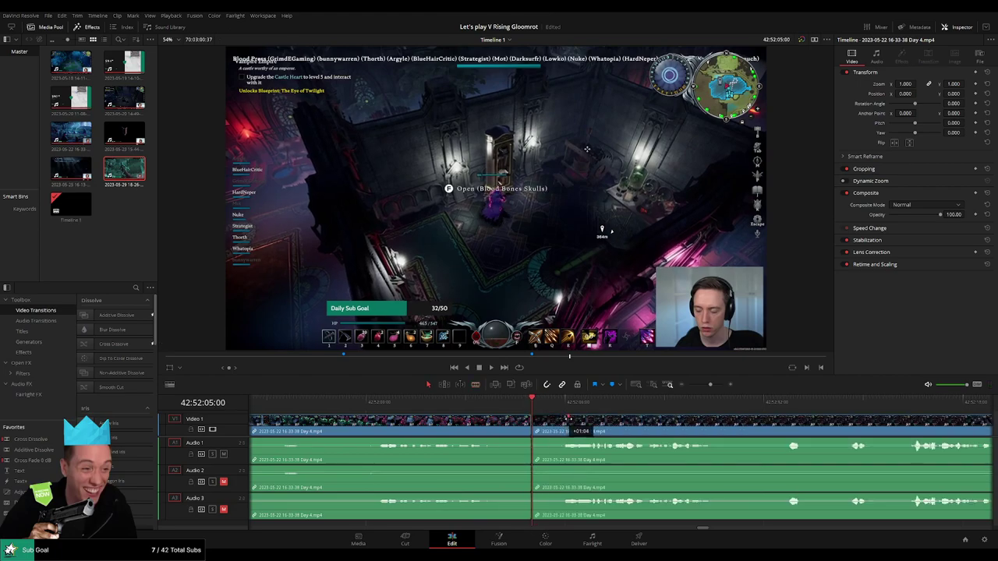
Step: Add fades to the video, Audio 2 and Audio 3 clips around the 42:52:05:00 cut
mouse_move(567, 420)
left_mouse_down()
mouse_move(525, 420)
mouse_move(498, 440)
mouse_move(567, 441)
left_mouse_up()
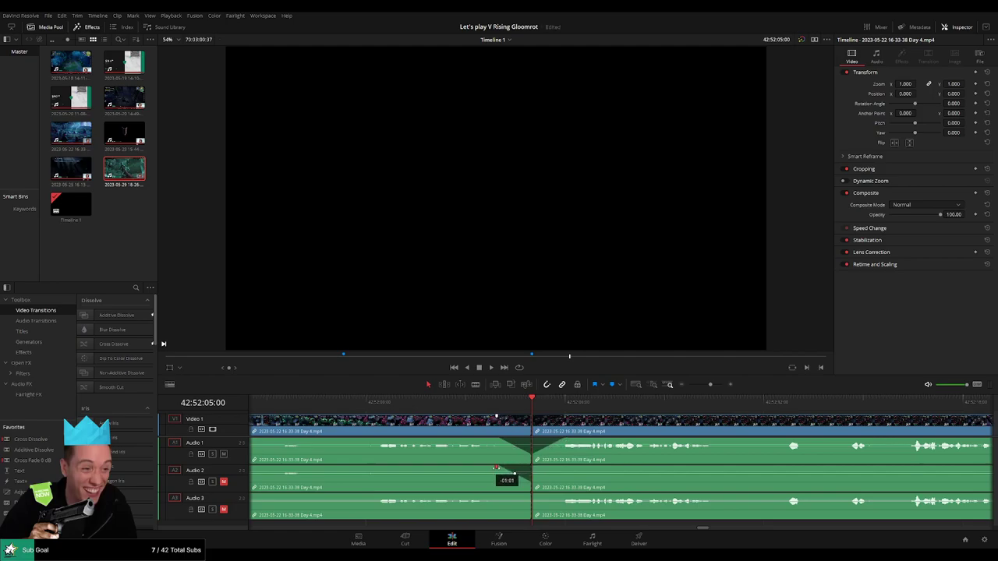
left_click_drag(536, 468, 568, 468)
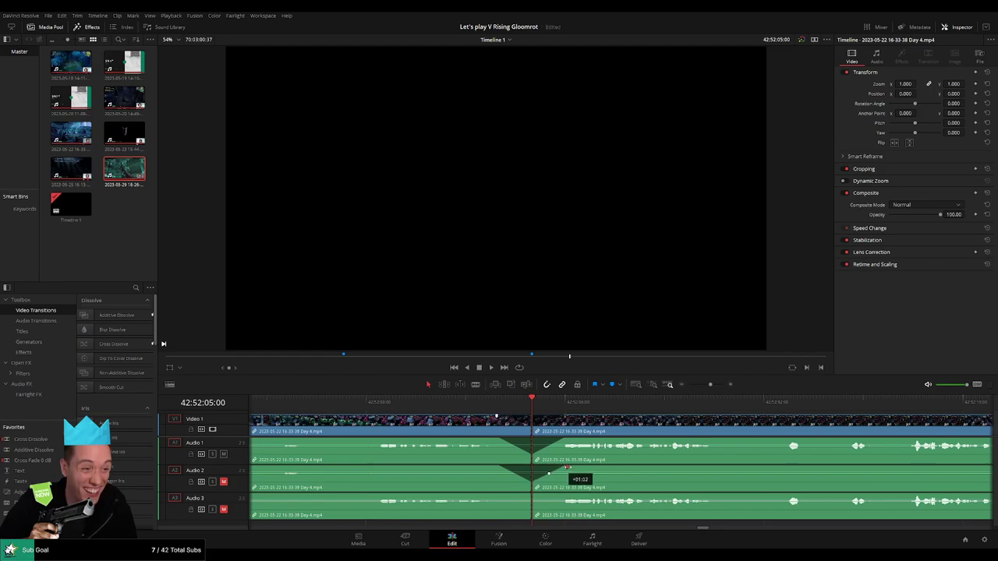
mouse_move(527, 495)
left_mouse_down()
mouse_move(493, 495)
mouse_move(564, 495)
left_mouse_up()
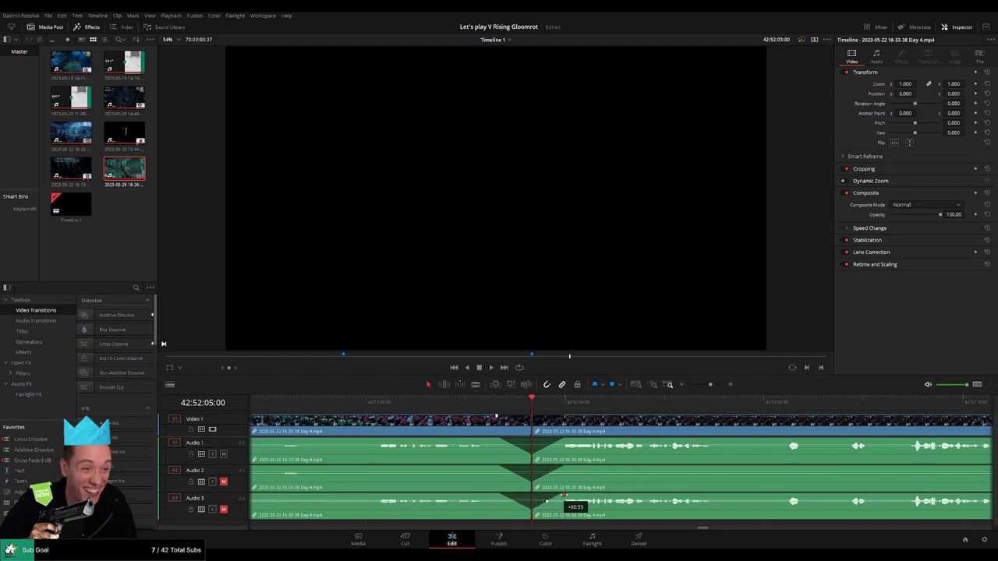
left_click_drag(709, 384, 689, 384)
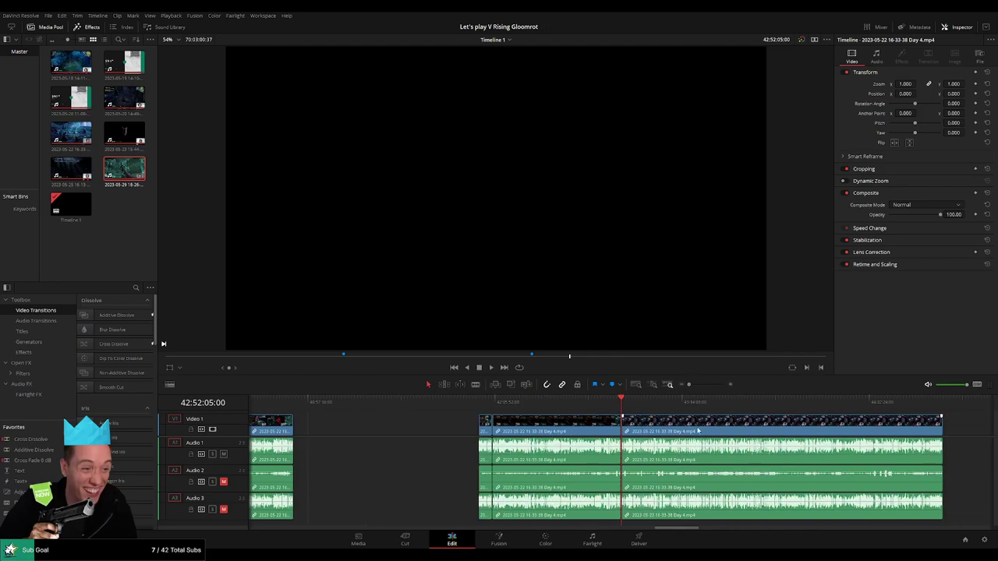
Step: Move the Day 4 piece after the cut further right along the timeline
left_click(329, 406)
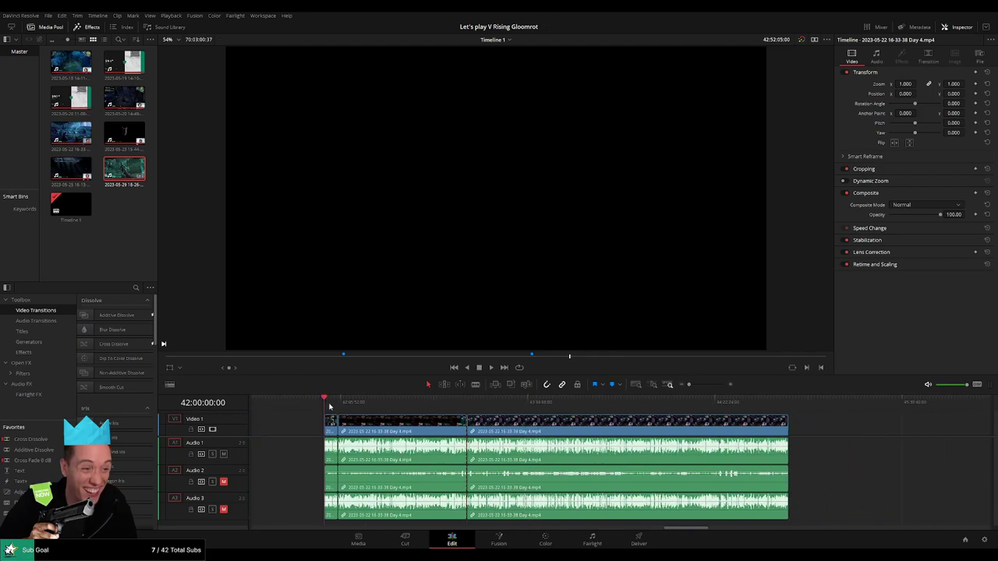
left_click(473, 407)
left_click_drag(485, 427, 811, 430)
left_click(448, 431)
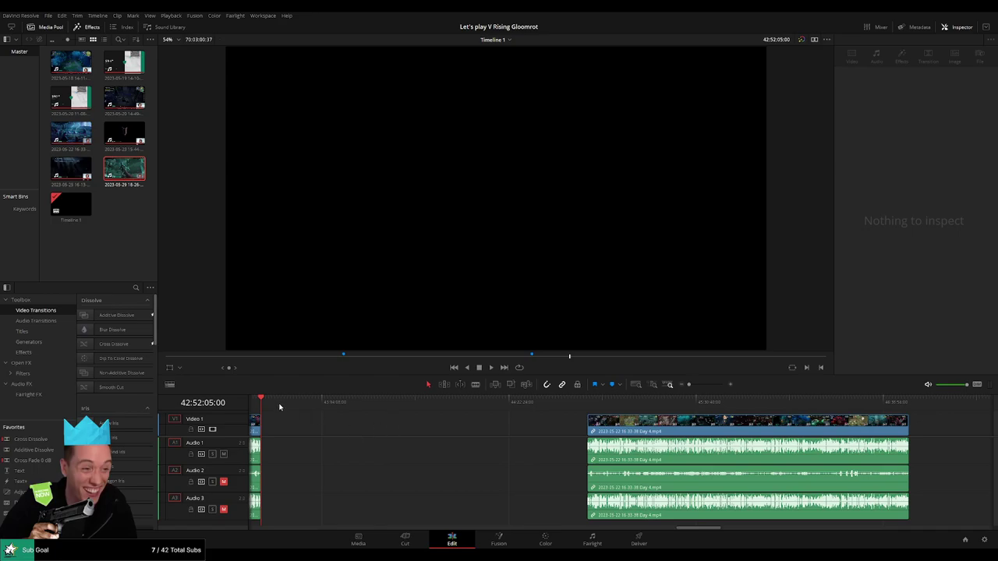
Step: Snap the moved piece back so it starts exactly at 44:00:00:00
left_click_drag(279, 406, 432, 423)
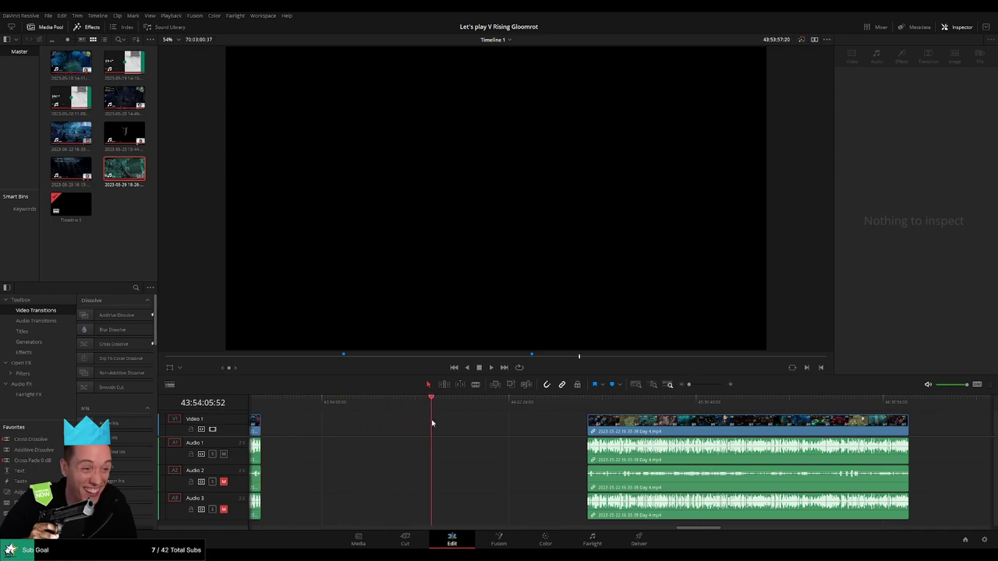
key("ctrl+equal")
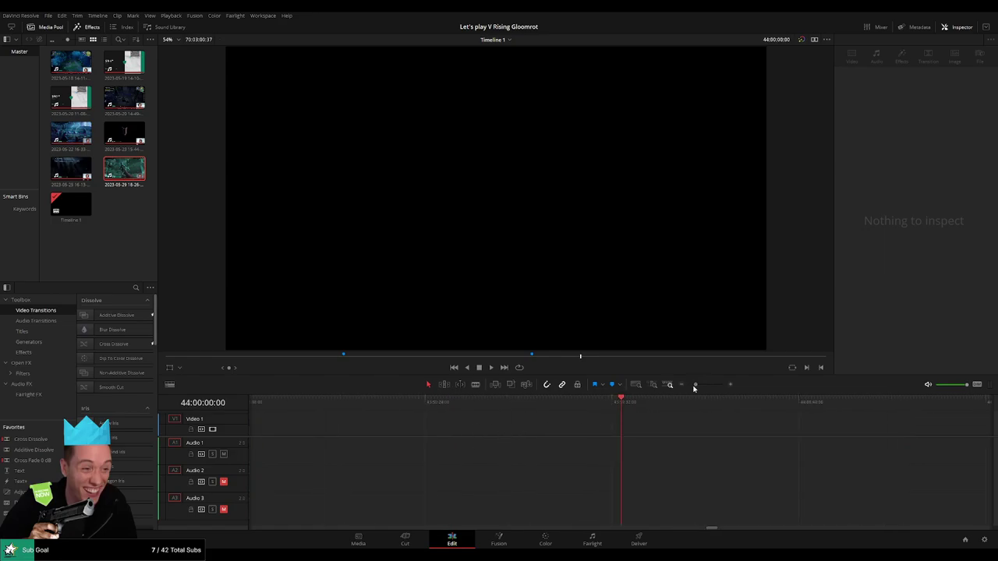
left_click_drag(662, 432, 410, 427)
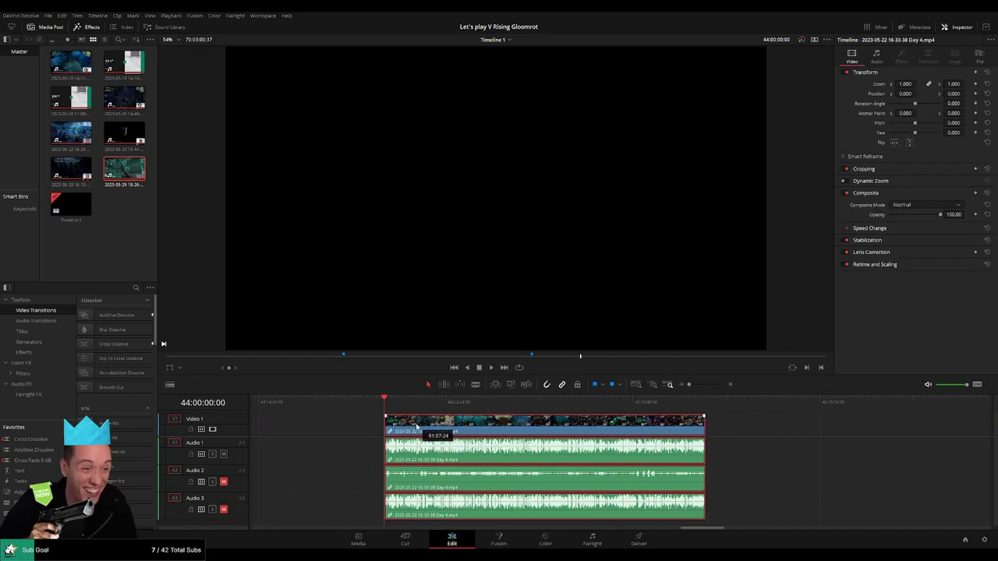
left_click(342, 422)
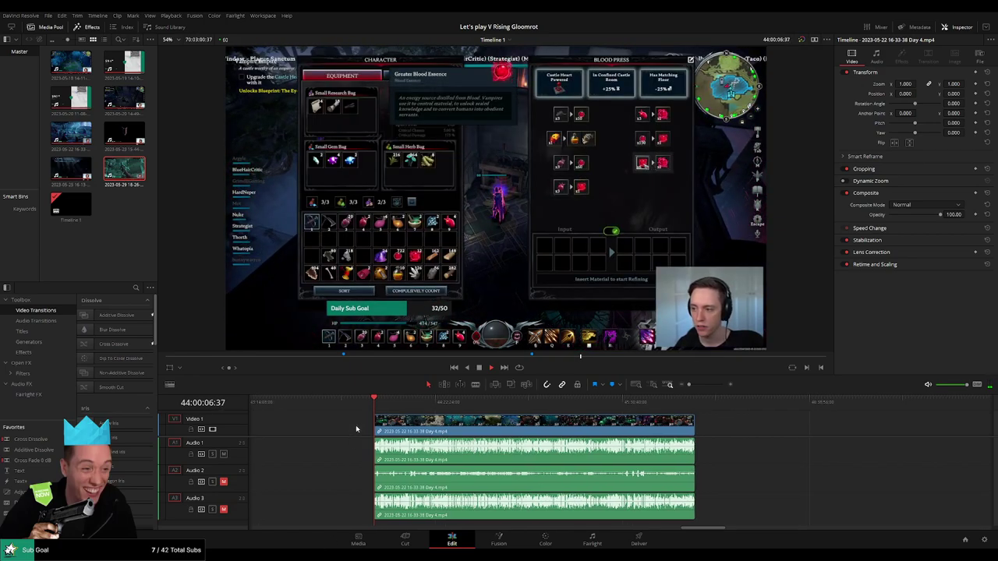
Step: Find the cut point at 44:52:09:00 in the later Day 4 footage
left_click_drag(407, 401, 519, 412)
scroll(577, 407, "up", 3)
key("space")
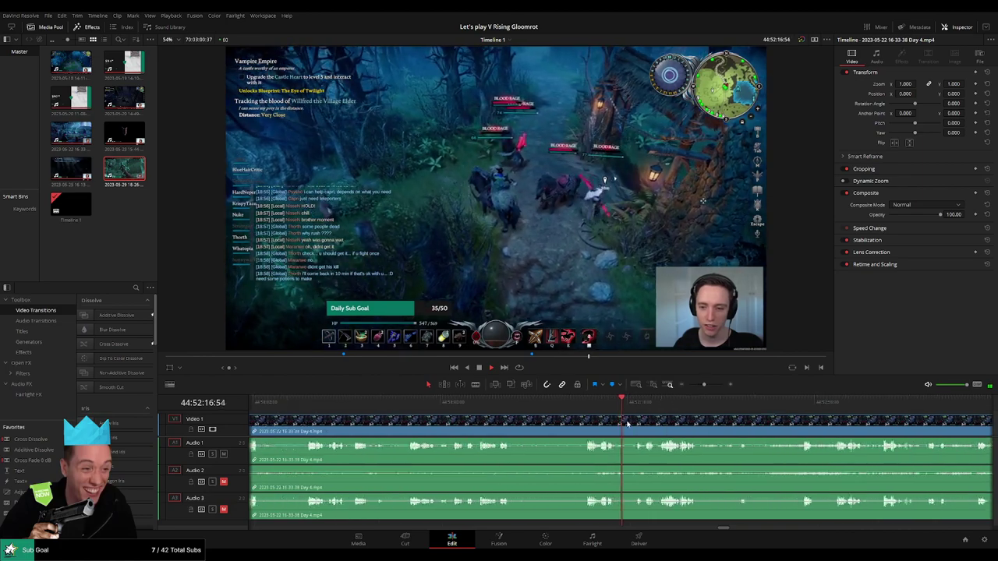
left_click(584, 412)
left_click_drag(585, 411, 550, 417)
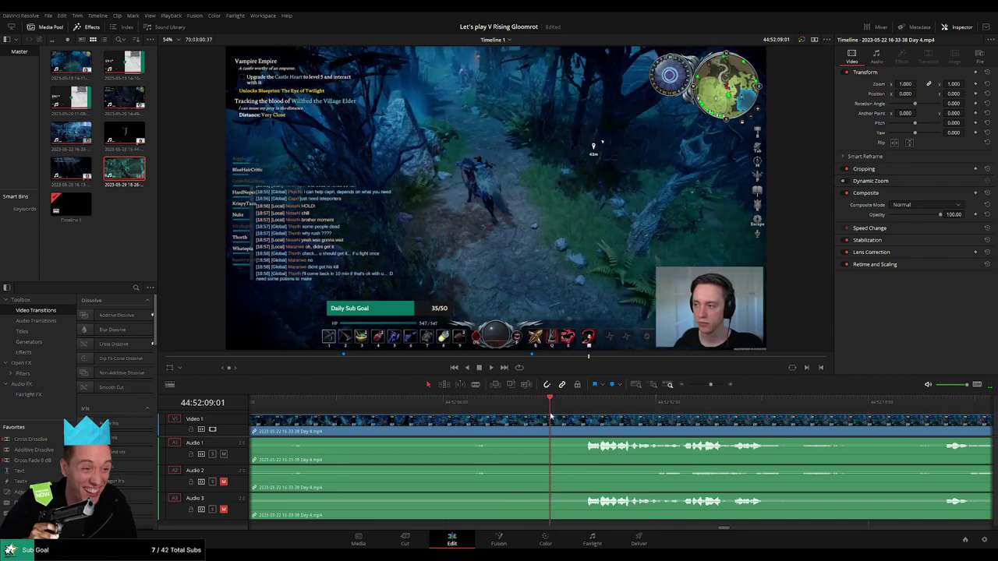
key("Left")
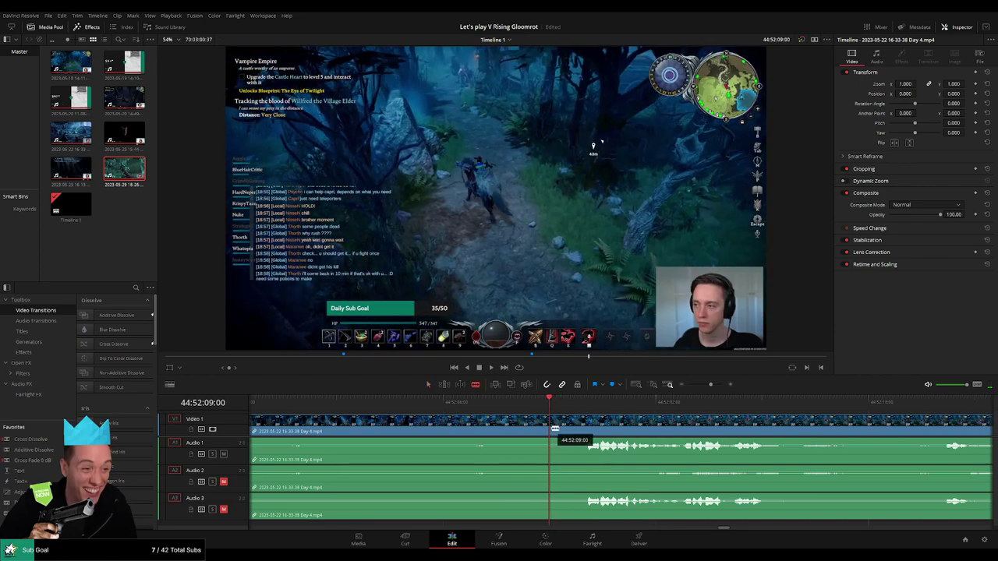
Step: Split all tracks at 44:52:09:00 and fade out the video and Audio 1 before it
left_click(555, 428)
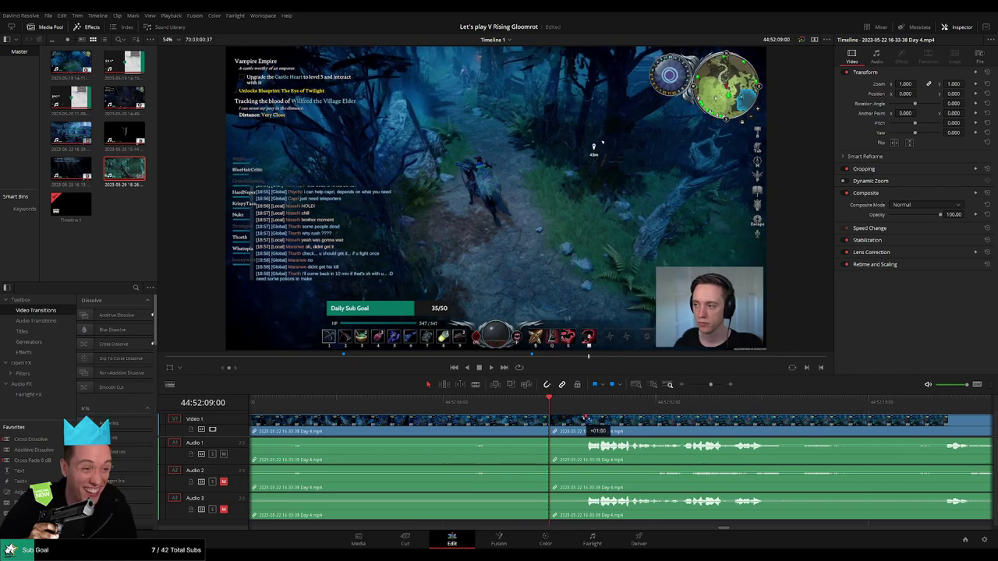
left_click_drag(585, 419, 511, 421)
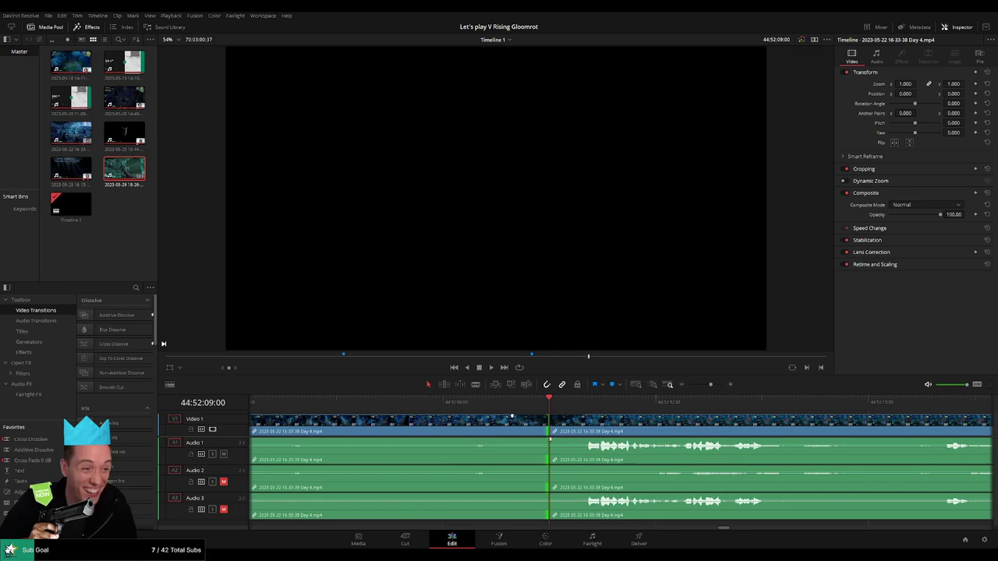
left_click_drag(550, 439, 506, 440)
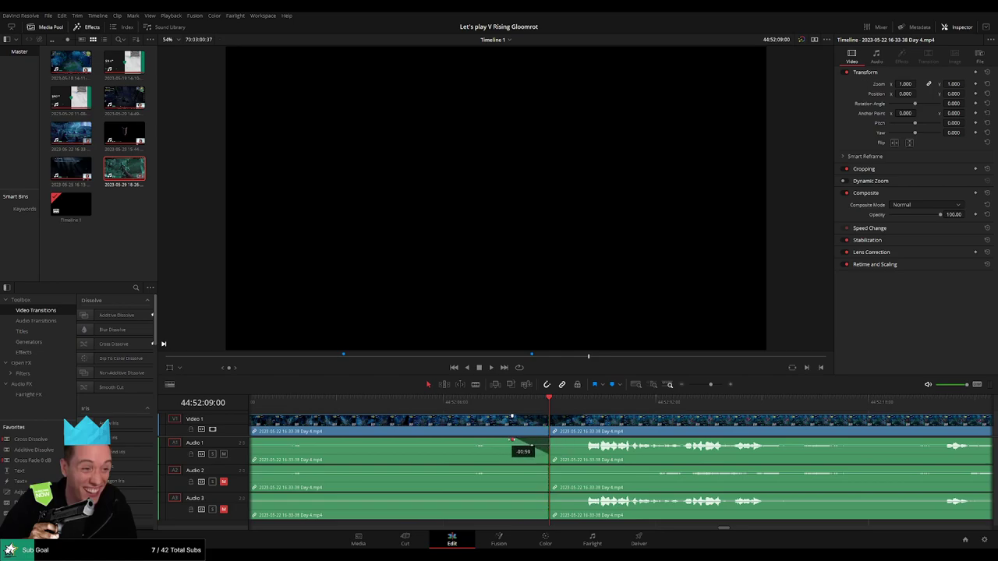
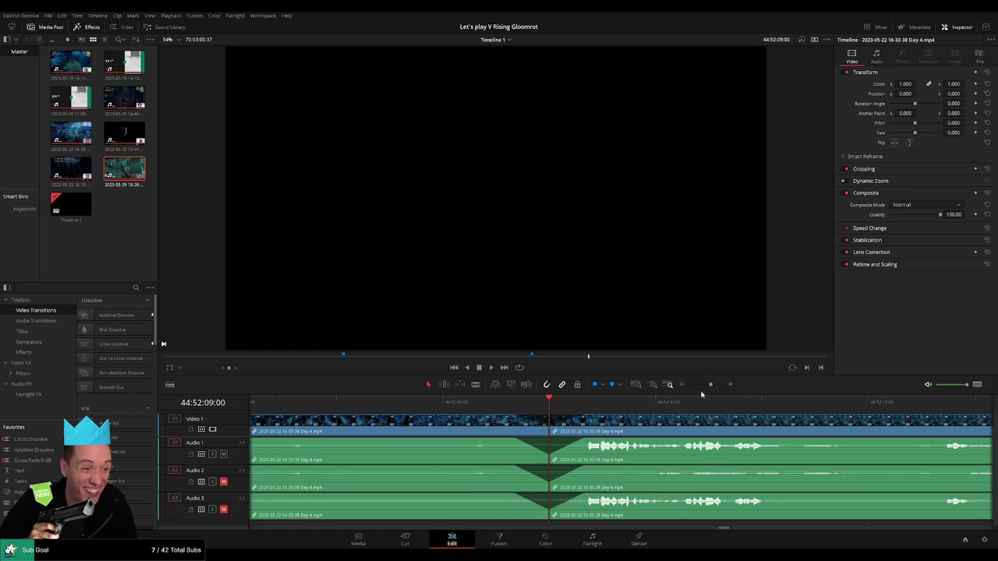
Step: Slide the later Day 4 clips left to close the empty gap on the timeline
left_click_drag(711, 384, 688, 385)
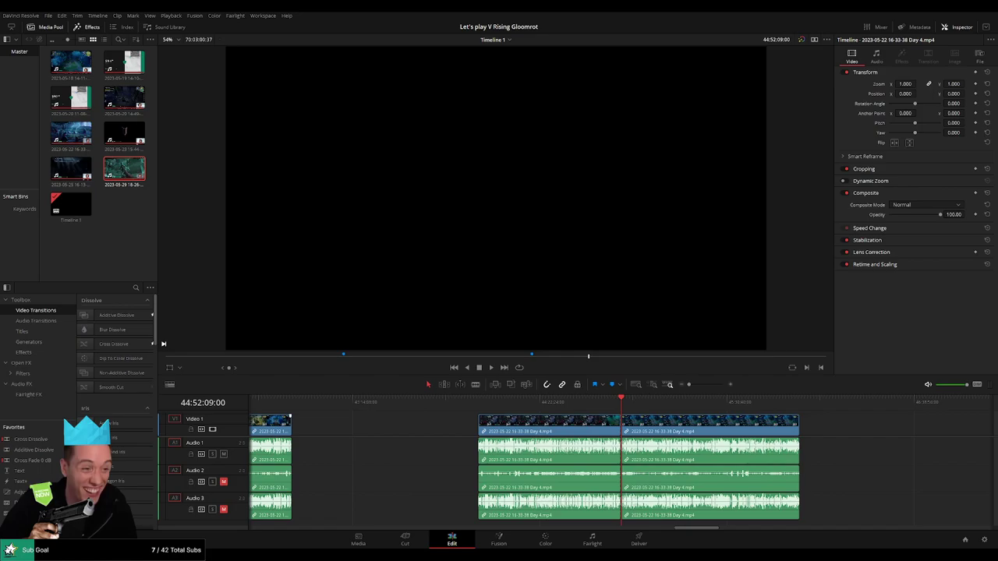
scroll(410, 426, "right", 1)
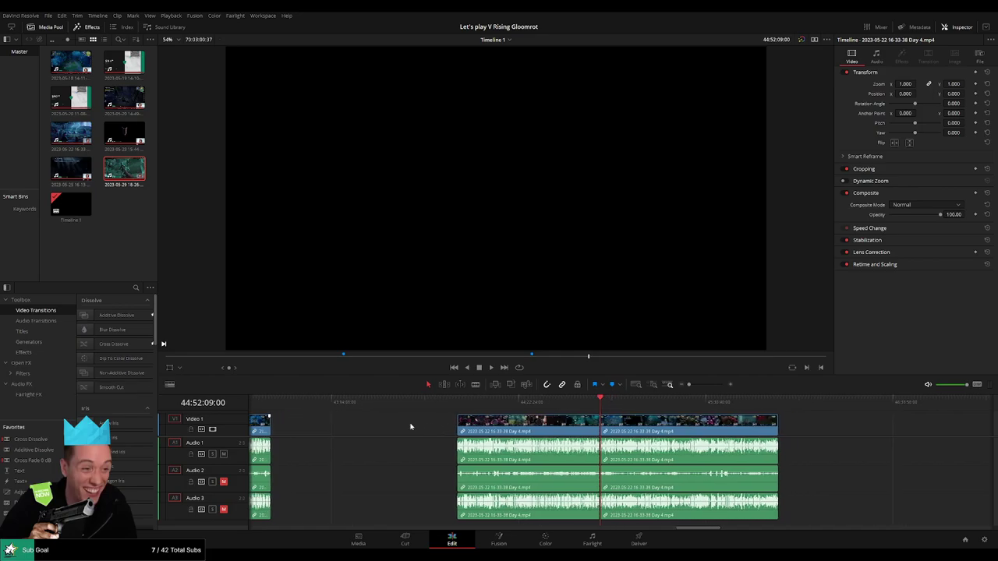
key("Up")
left_click_drag(521, 427, 573, 434)
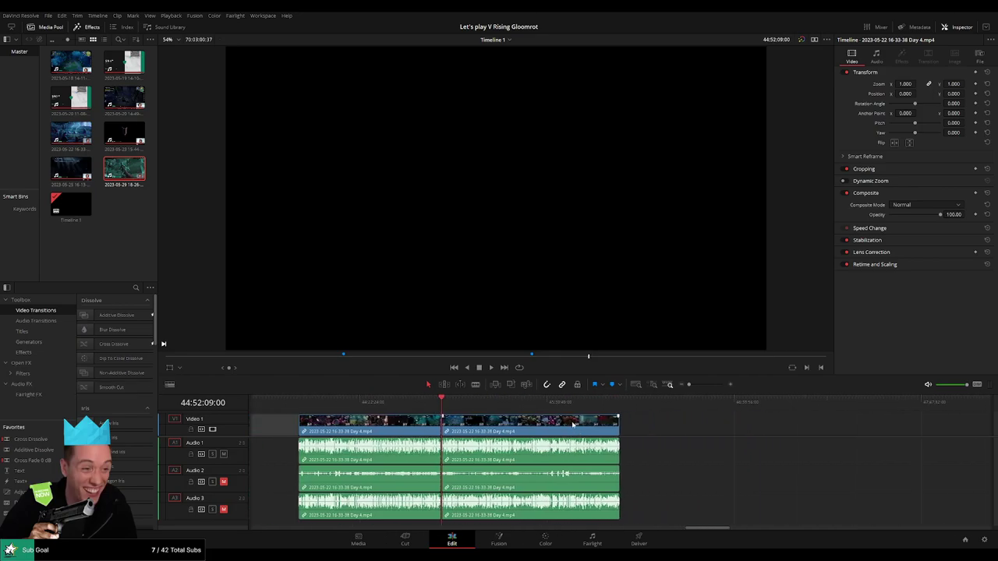
left_click(359, 426)
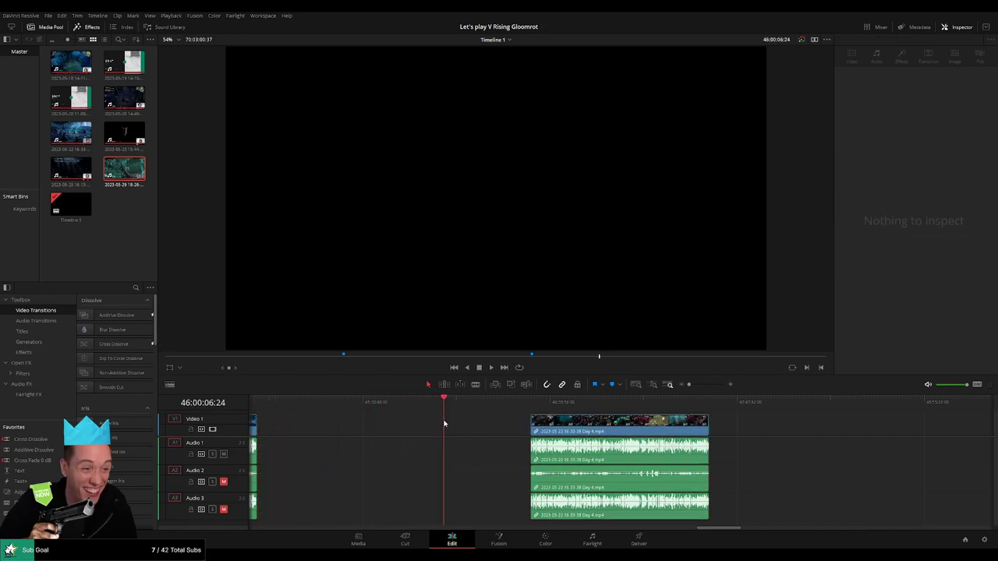
scroll(444, 424, "up", 3)
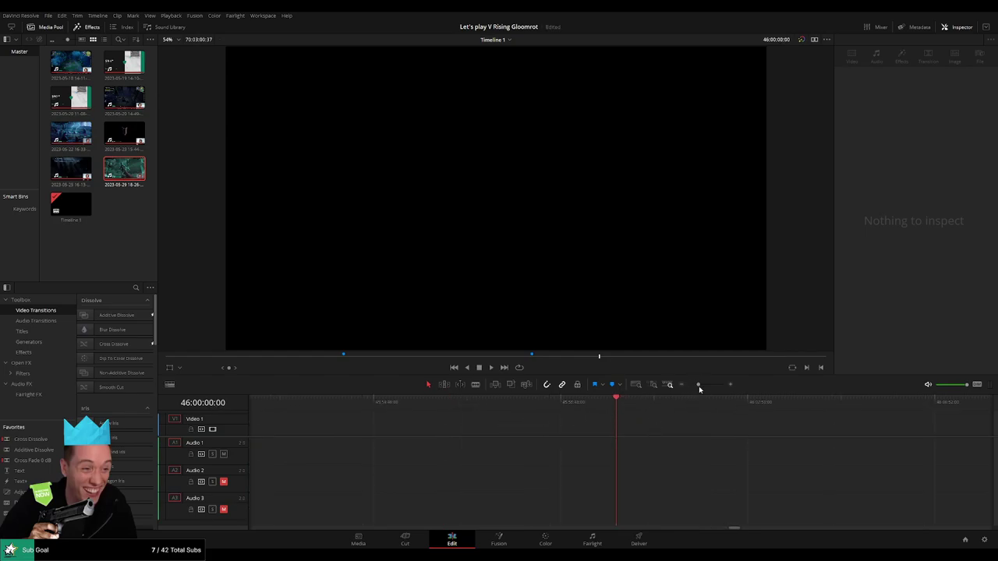
left_click_drag(699, 386, 689, 385)
left_click_drag(579, 424, 493, 423)
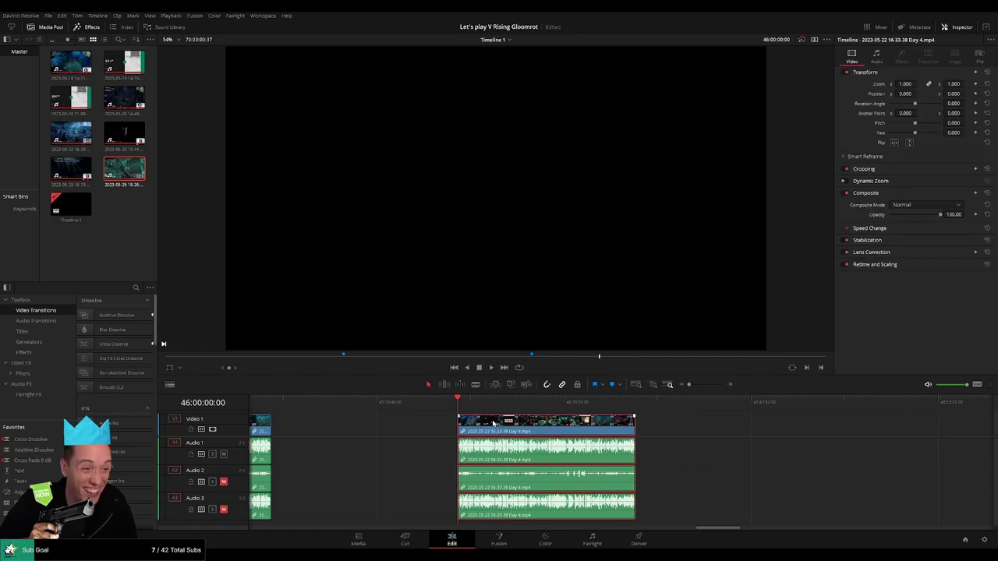
scroll(691, 421, "right", 3)
Step: Fast-forward through the Day 4 footage and split all clips at 46:52:00:30
key("space")
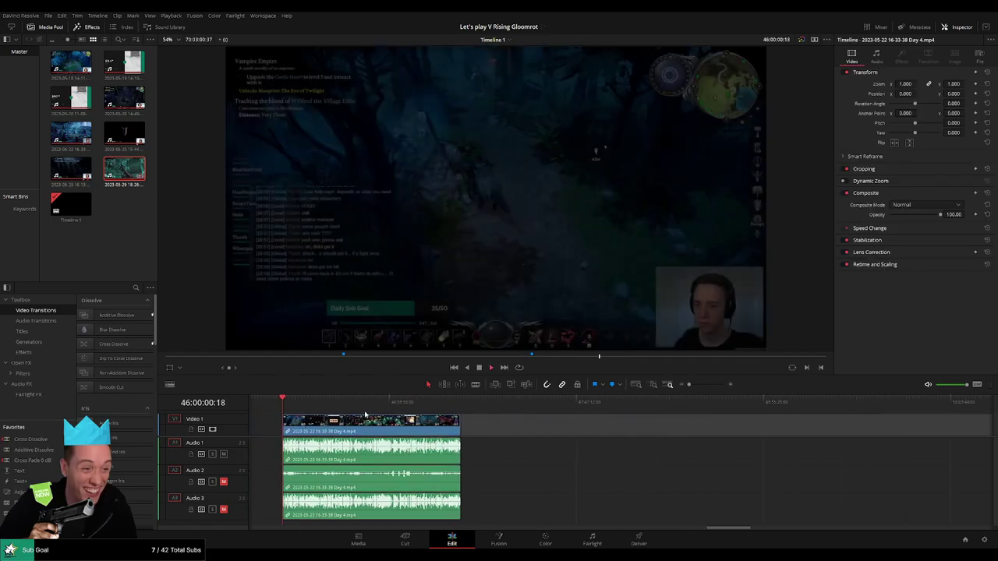
key("l")
key("l")
key("l")
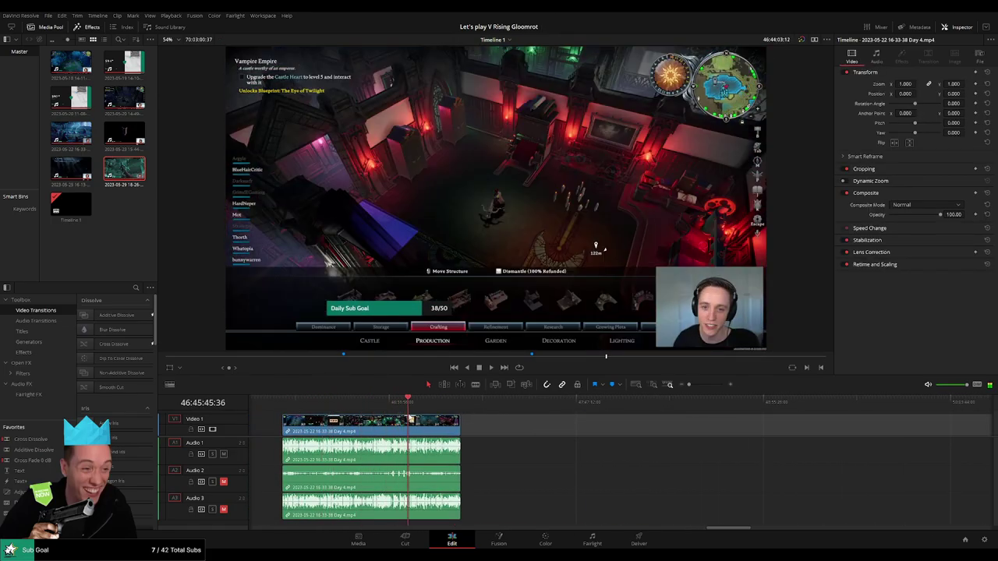
scroll(624, 431, "up", 3)
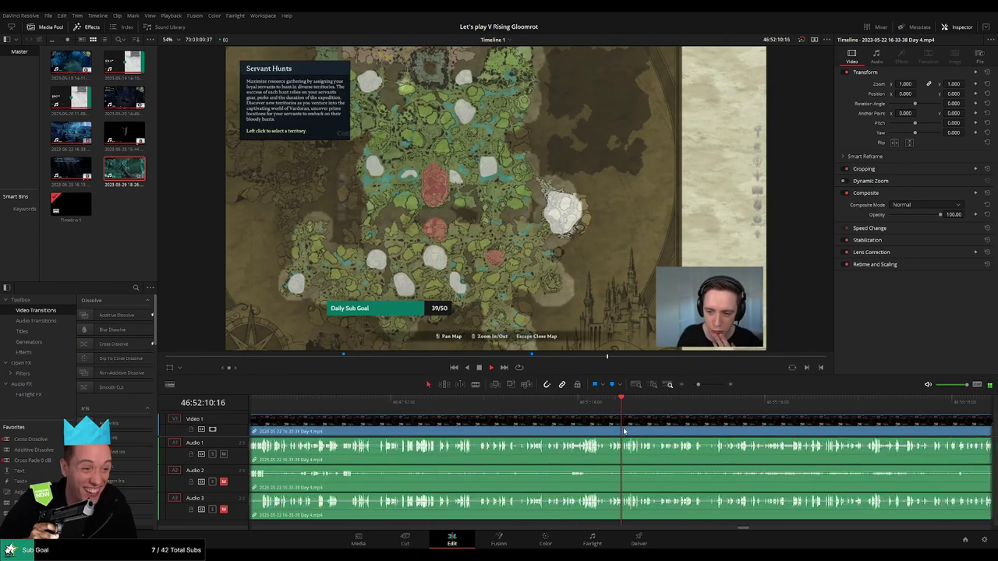
scroll(624, 432, "up", 2)
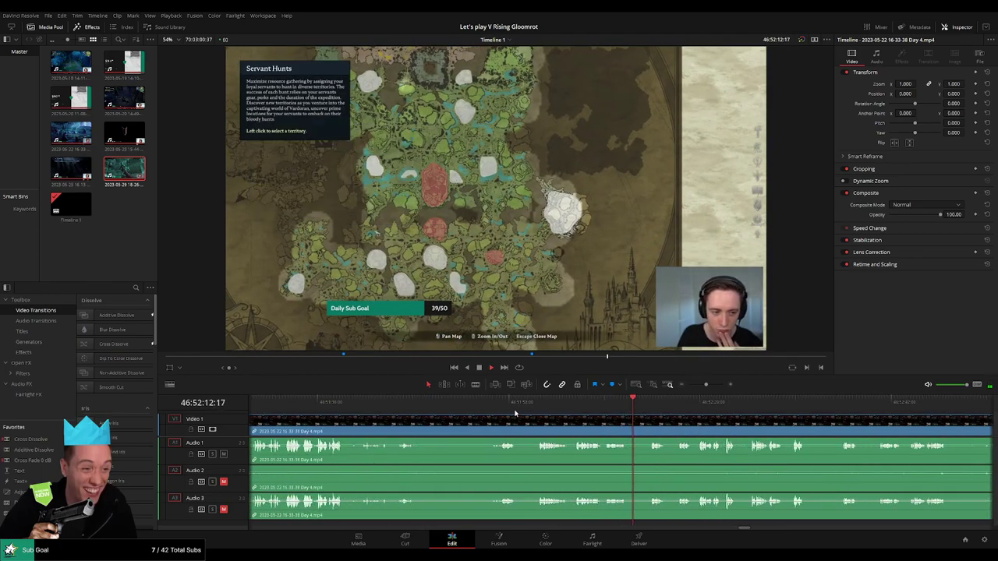
left_click_drag(499, 412, 543, 410)
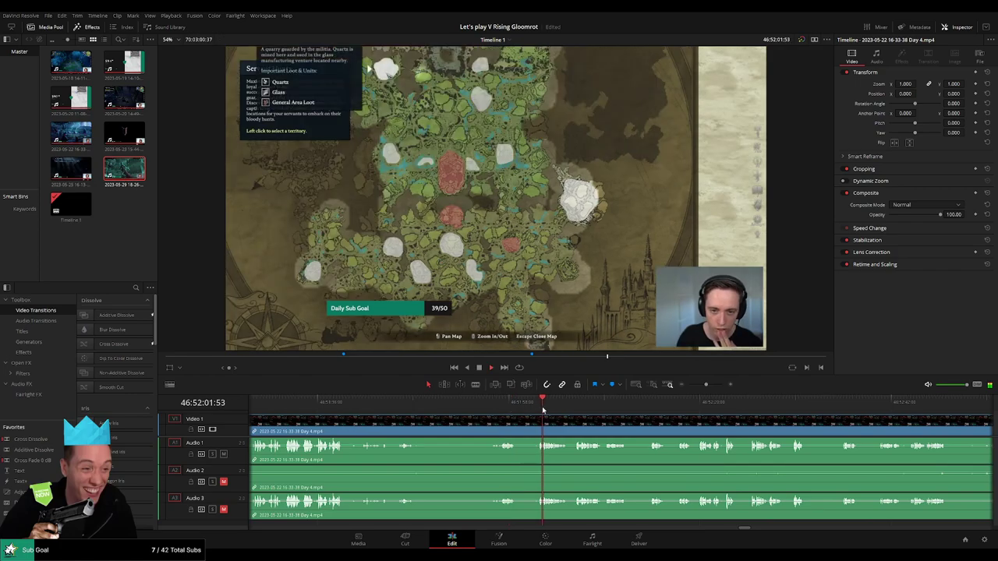
left_click(607, 412)
scroll(642, 417, "up", 1)
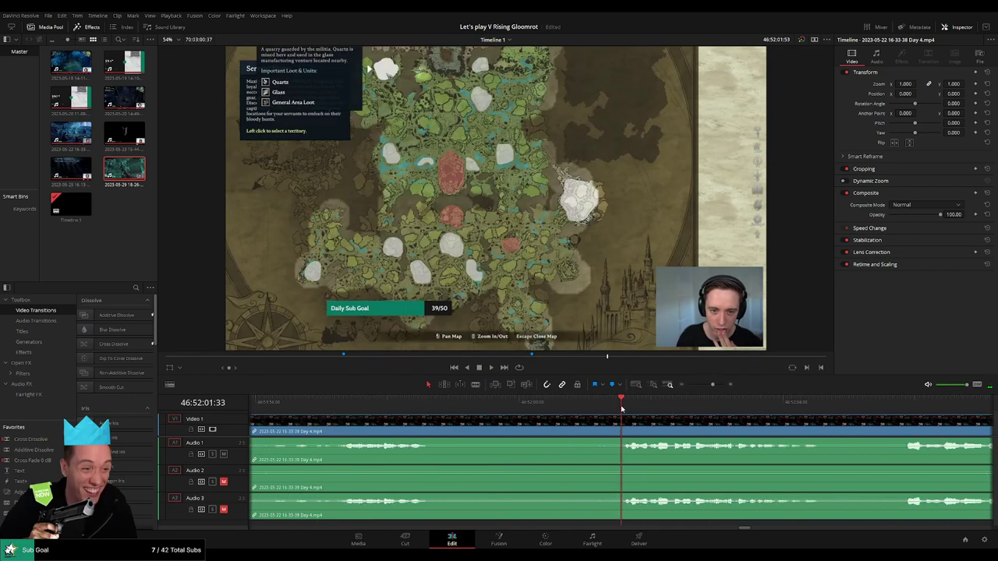
mouse_move(622, 407)
left_mouse_down()
mouse_move(555, 421)
mouse_move(604, 421)
mouse_move(490, 421)
left_mouse_up()
key("ctrl+b")
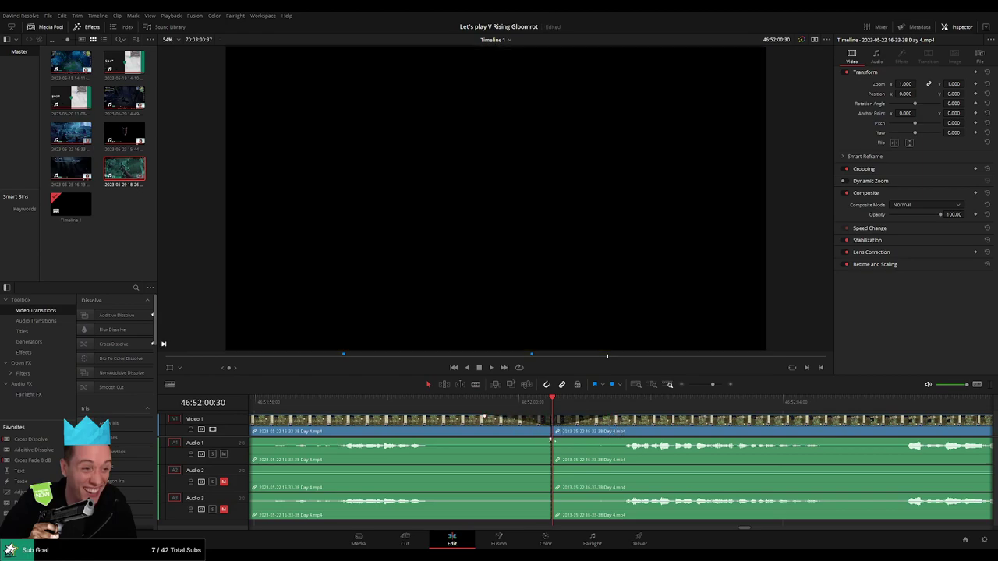
Step: Add fade-out and fade-in ramps on Audio 1, 2 and 3 at the 46:52:00:30 edit
left_click_drag(550, 439, 490, 440)
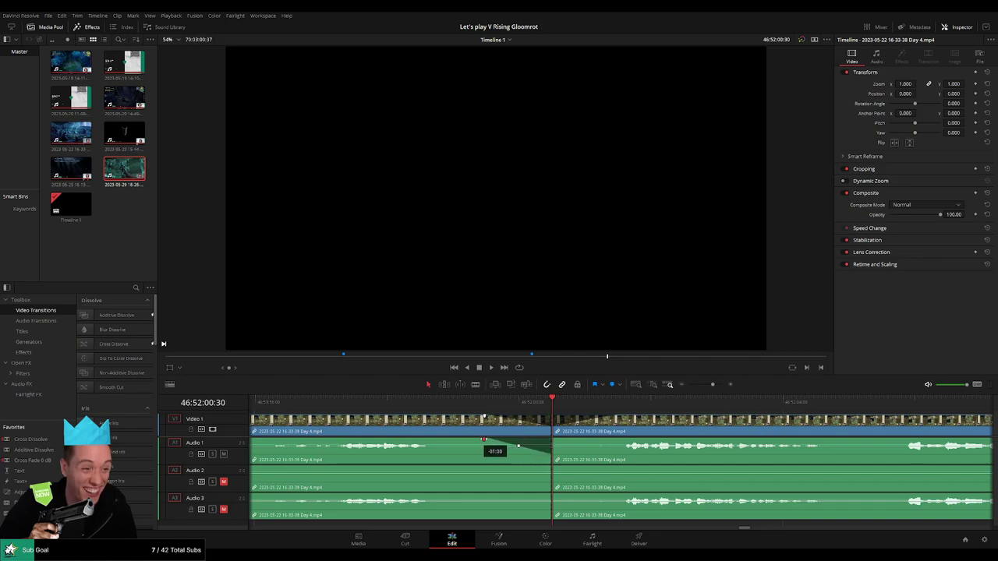
left_click_drag(553, 440, 614, 439)
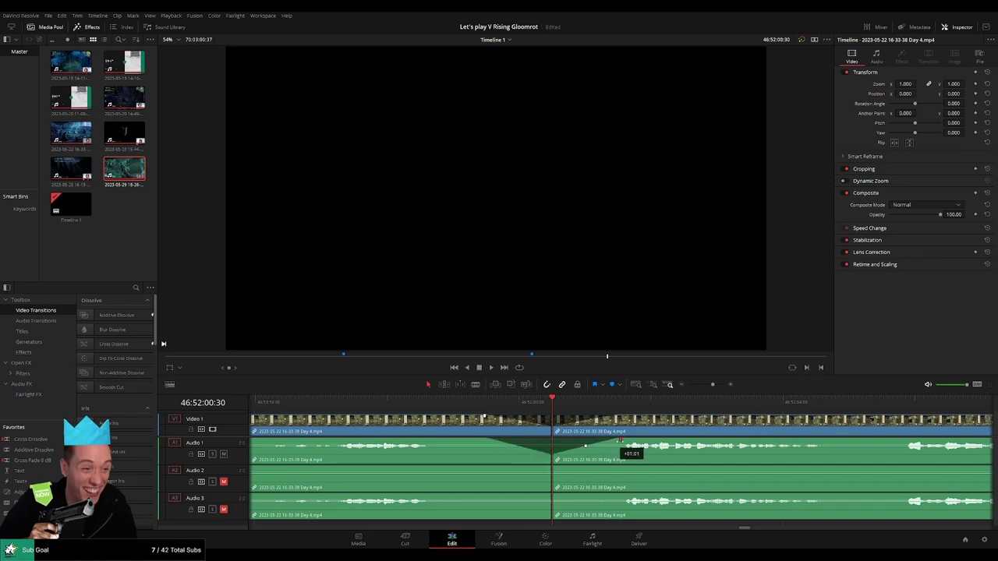
mouse_move(550, 468)
left_mouse_down()
mouse_move(499, 468)
mouse_move(622, 468)
left_mouse_up()
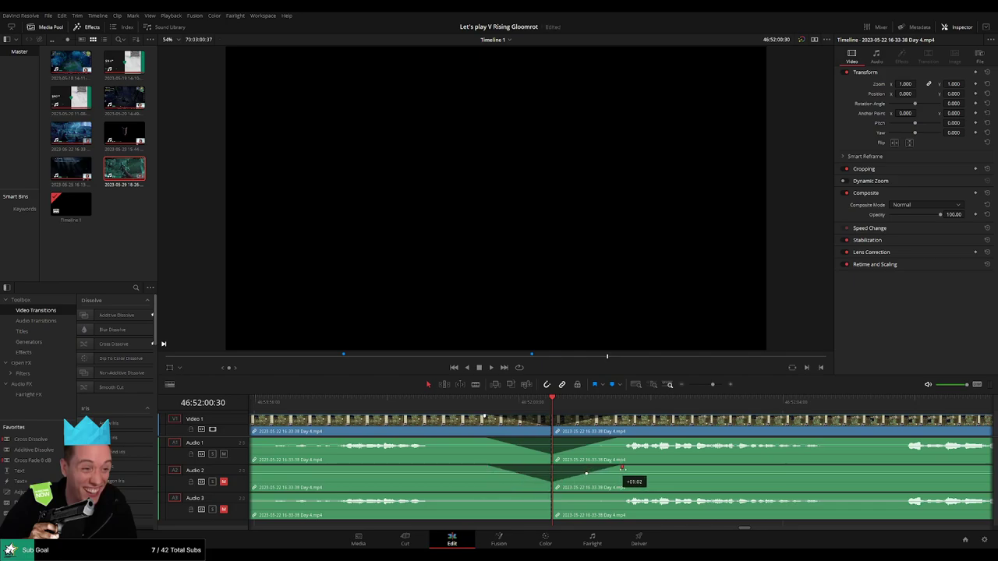
mouse_move(550, 495)
left_mouse_down()
mouse_move(499, 497)
mouse_move(617, 496)
left_mouse_up()
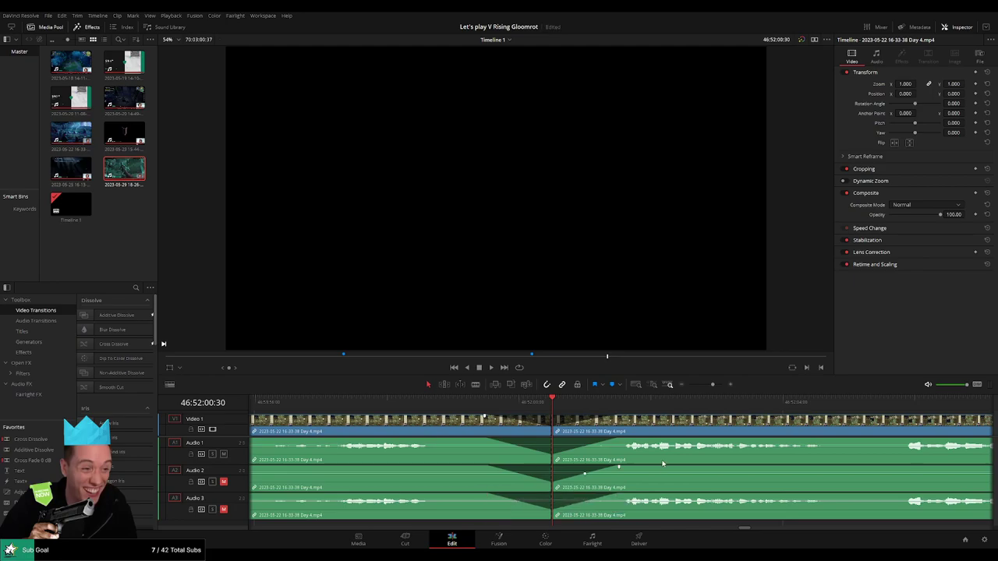
left_click_drag(714, 386, 689, 386)
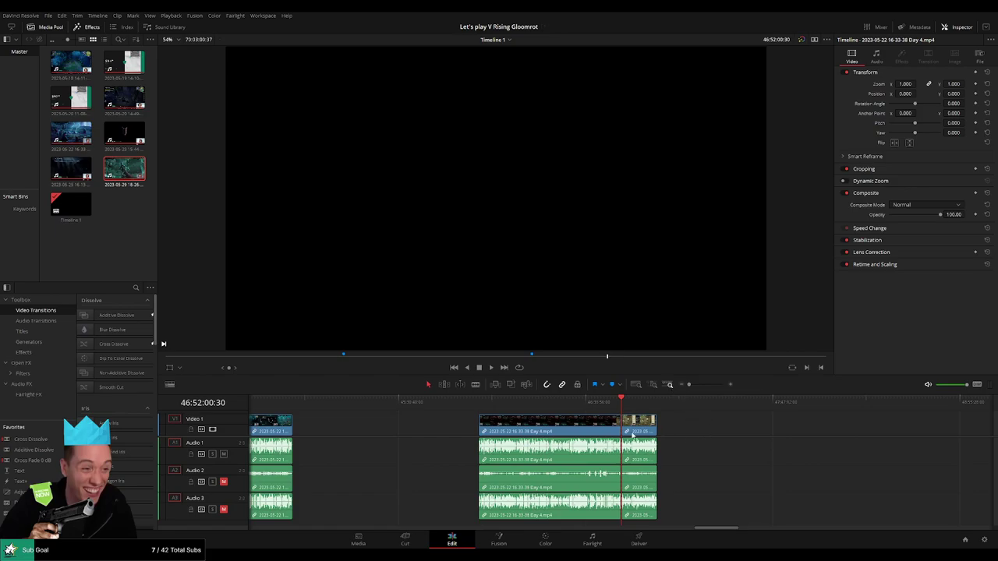
Step: Select the empty gaps on Video 1 and reposition the short Day 4 clip
scroll(633, 436, "up", 3)
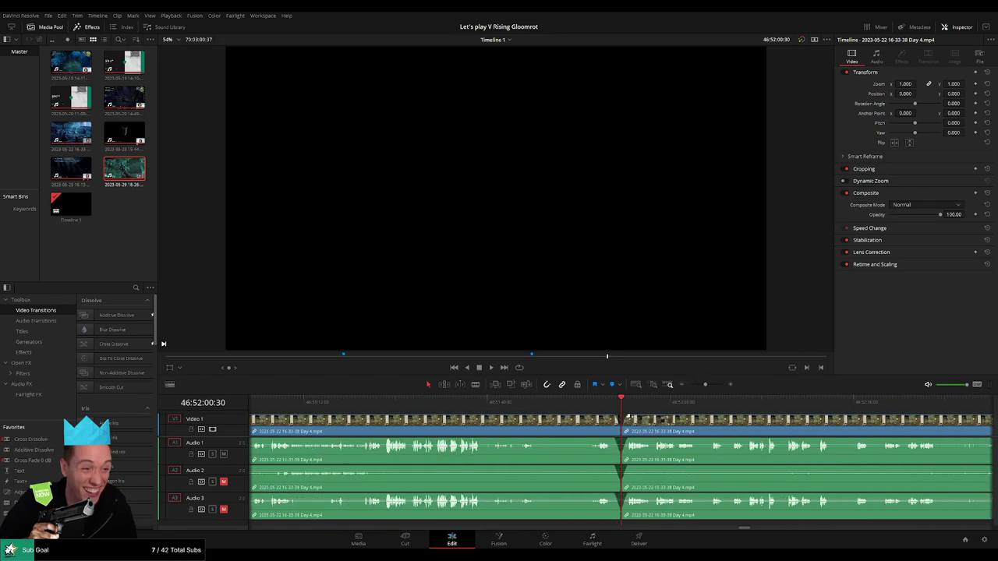
left_click_drag(705, 386, 711, 388)
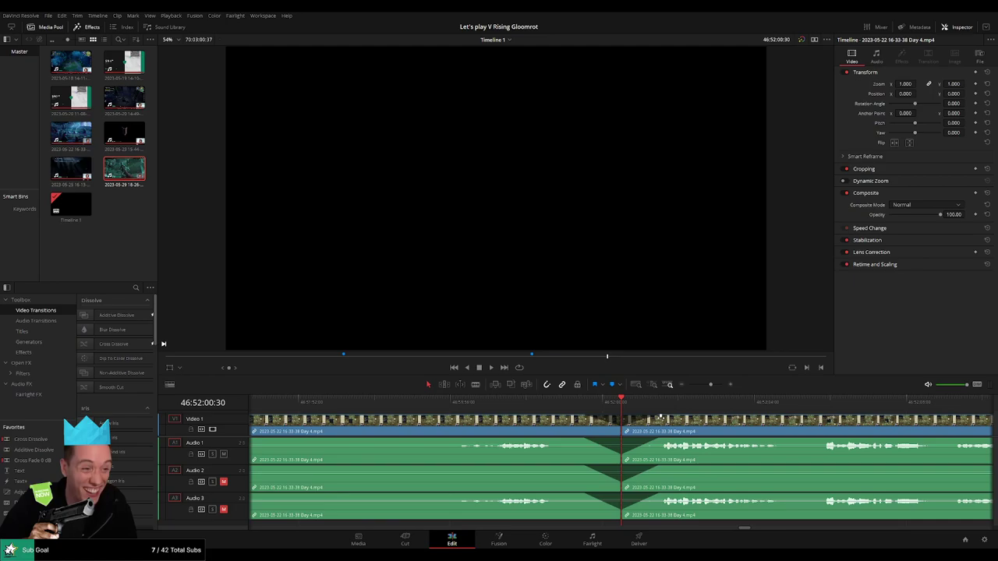
left_click_drag(710, 385, 688, 386)
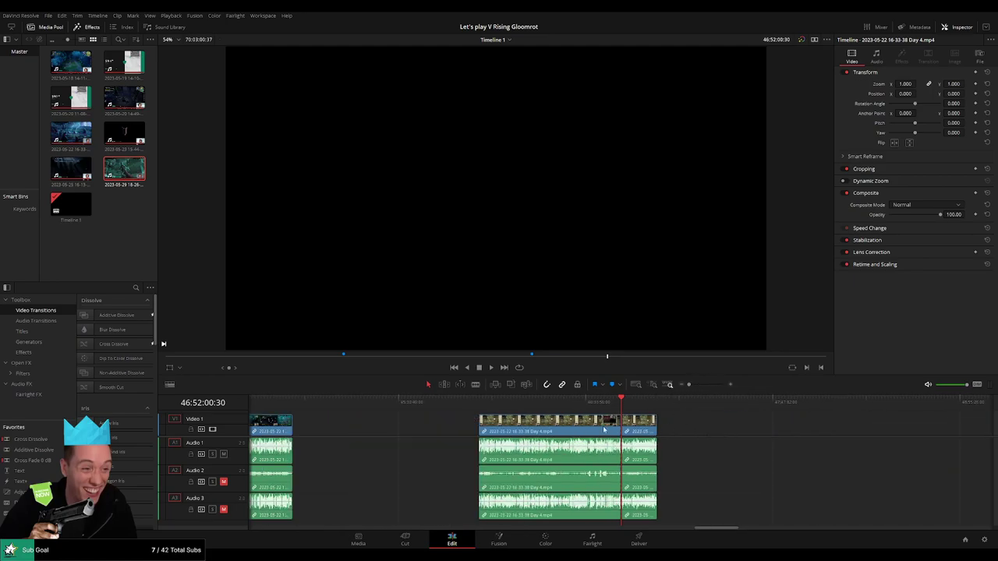
scroll(575, 428, "right", 3)
left_click(575, 428)
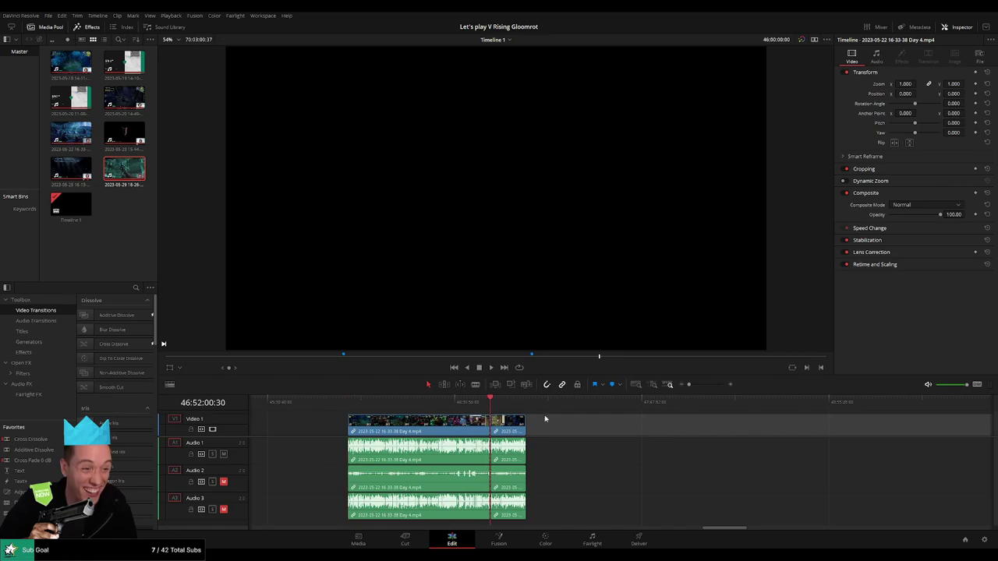
scroll(545, 420, "right", 2)
left_click_drag(428, 425, 634, 424)
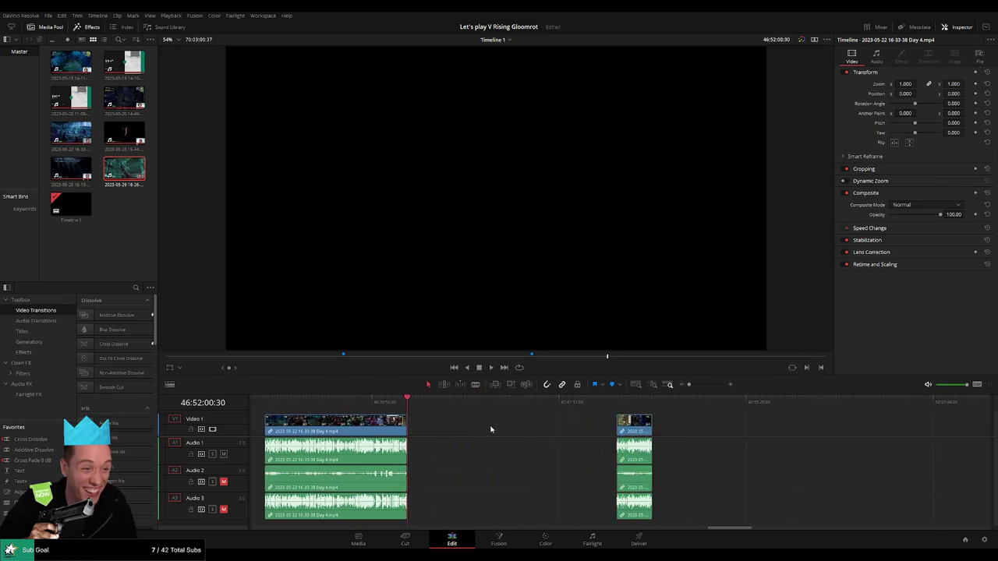
left_click(477, 428)
left_click_drag(413, 408, 581, 430)
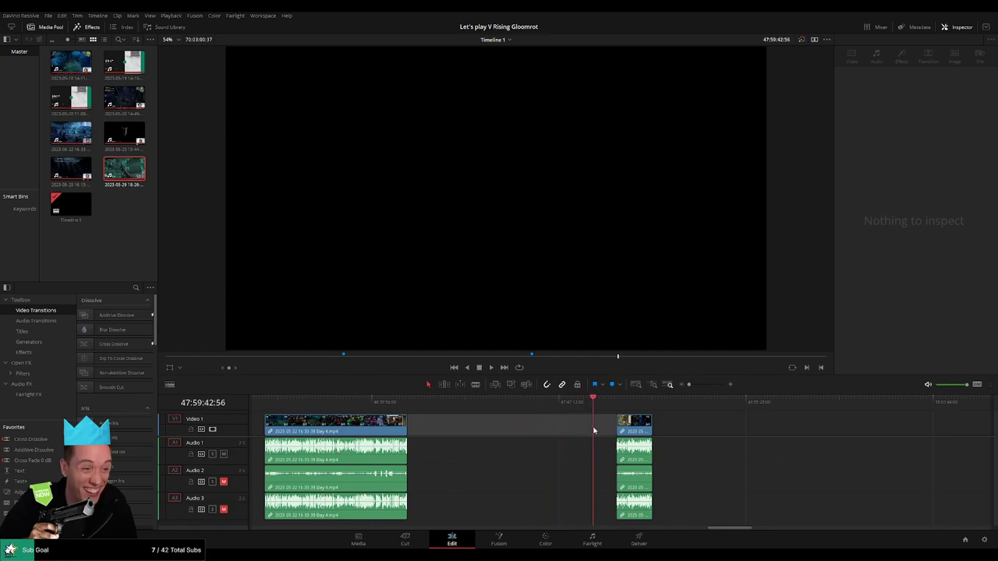
Step: Slide the Day 5 clip left until it butts against the last Day 4 clip
scroll(647, 429, "right", 5)
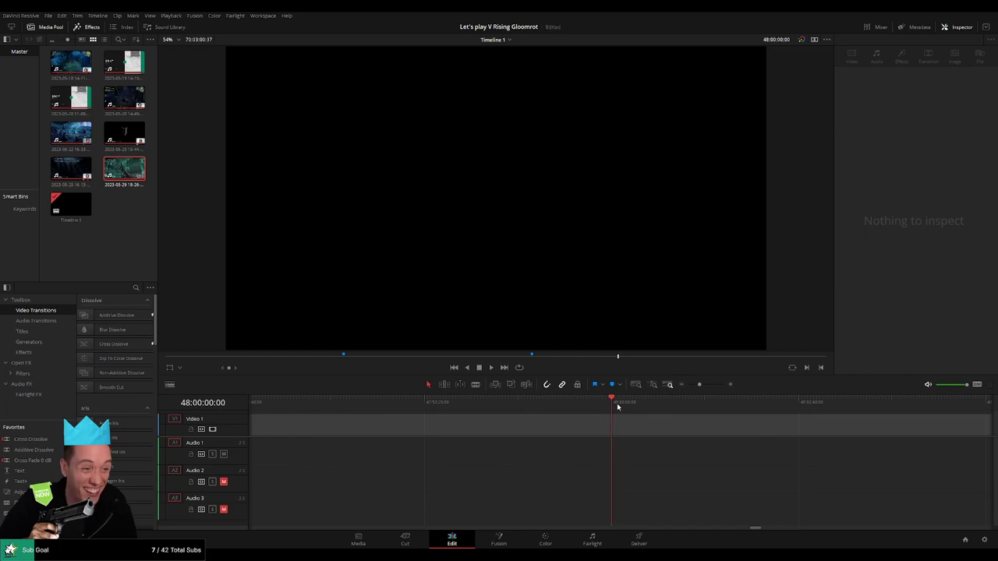
left_click_drag(699, 385, 689, 385)
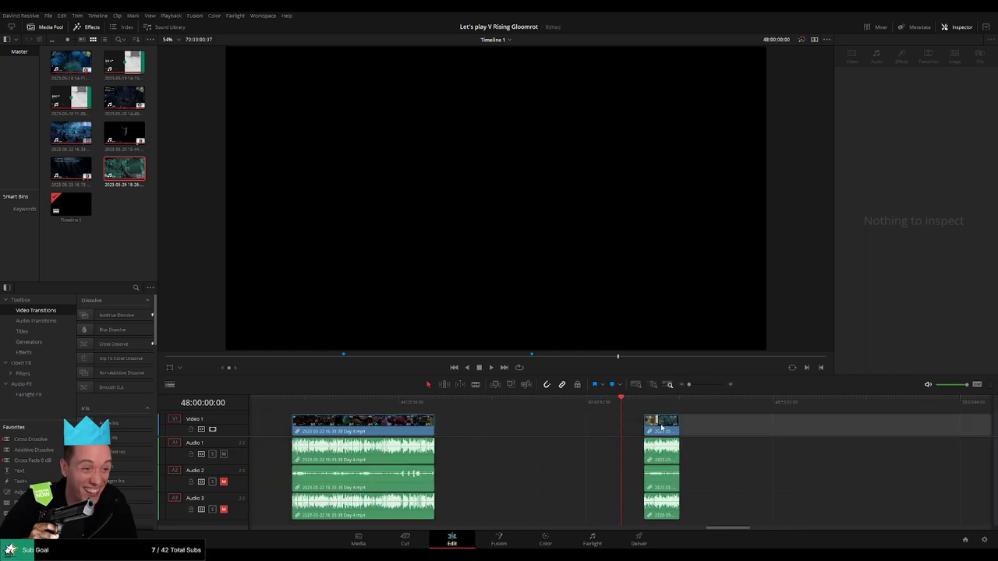
left_click(654, 428)
left_click(669, 428)
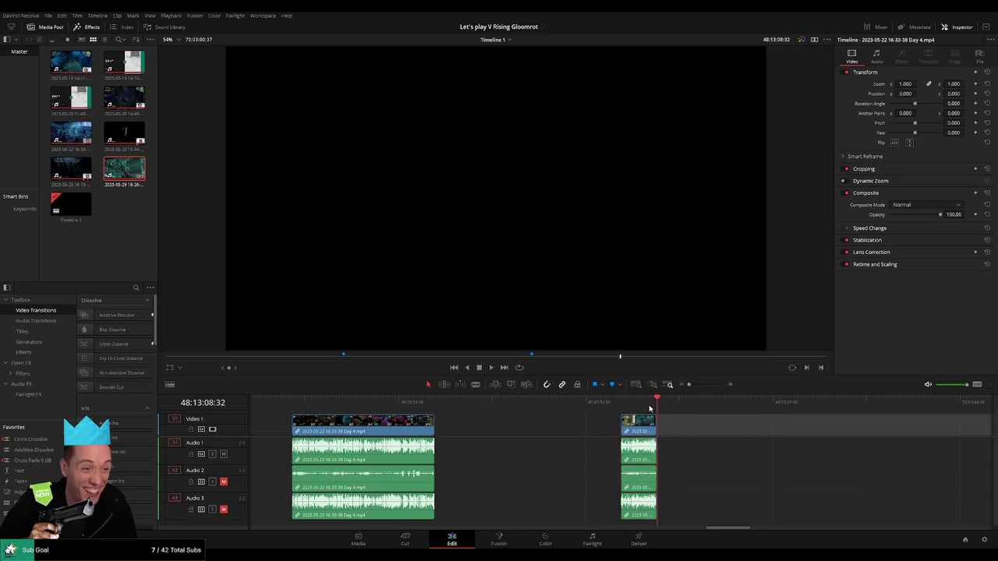
mouse_move(650, 408)
left_mouse_down()
mouse_move(696, 428)
mouse_move(452, 424)
left_mouse_up()
Step: Play back the join from the end of the Day 4 clip into Day 5
left_click(396, 401)
key("space")
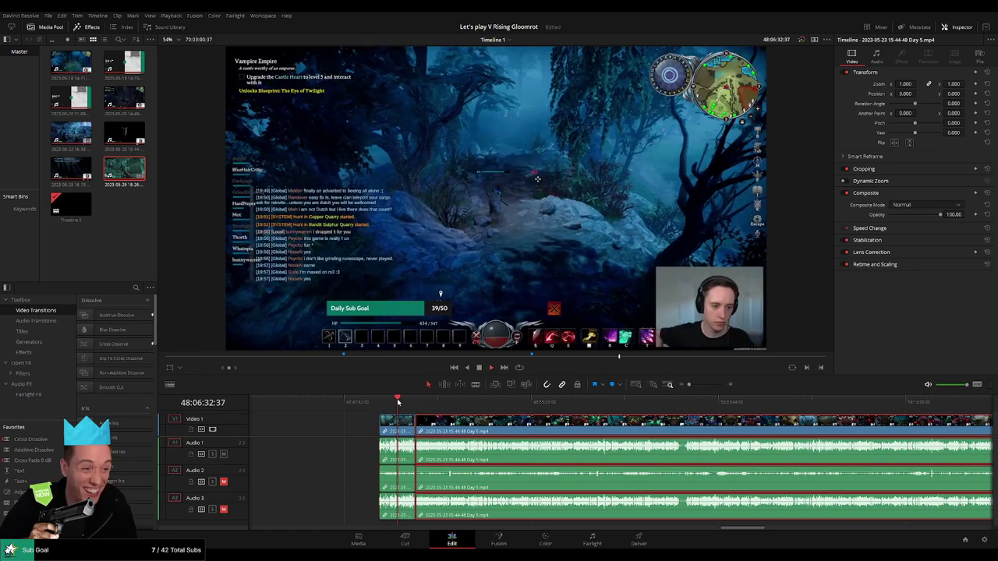
scroll(686, 399, "up", 3)
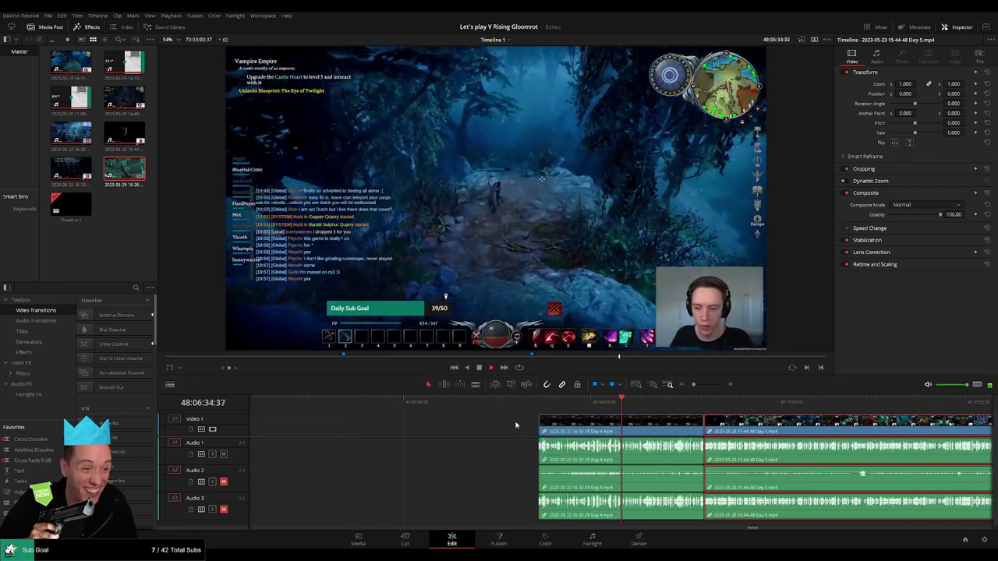
left_click(691, 400)
left_click(704, 402)
scroll(707, 416, "up", 2)
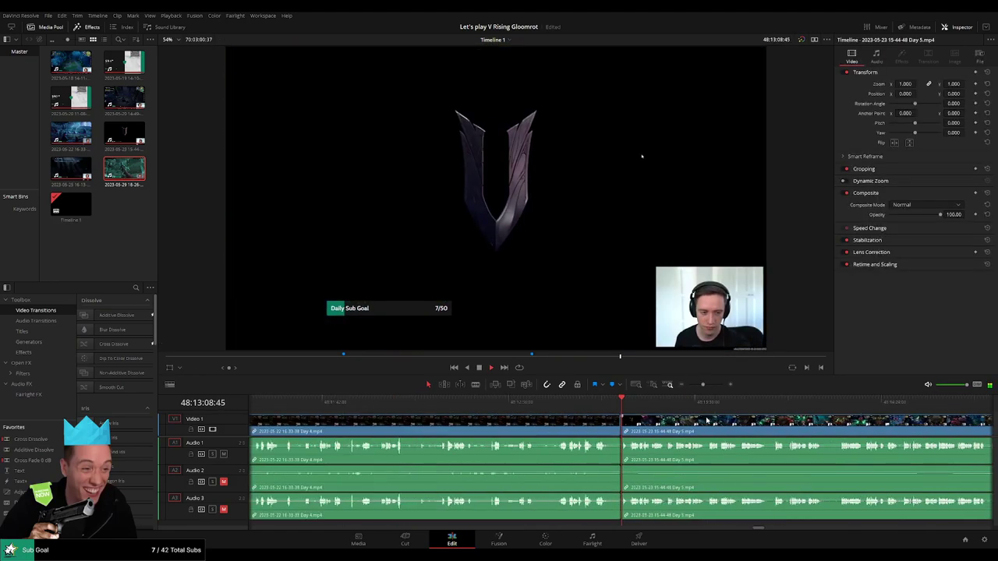
left_click(537, 402)
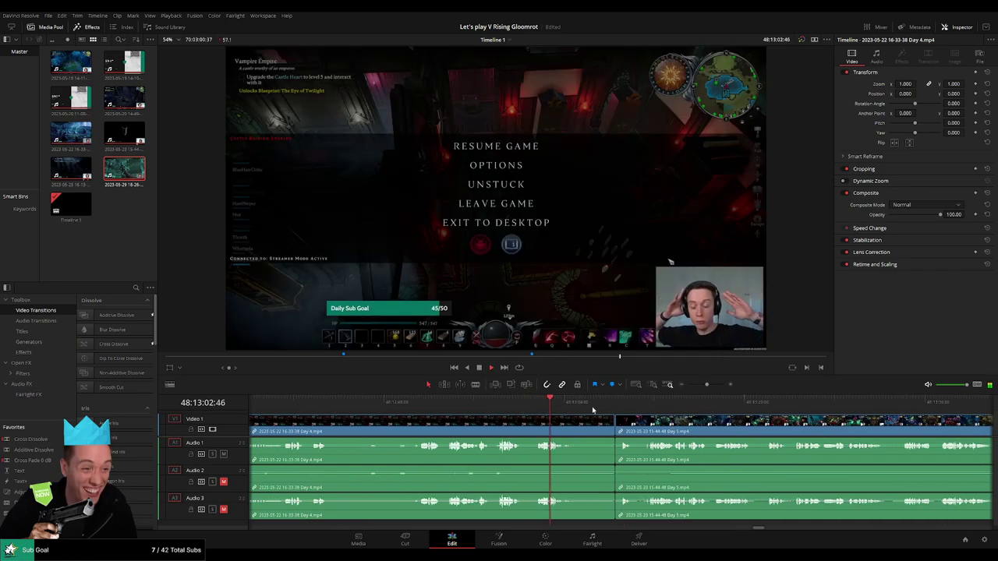
Step: Replay from just before the edit point, then scrub forward into the Day 5 gameplay
left_click(616, 428)
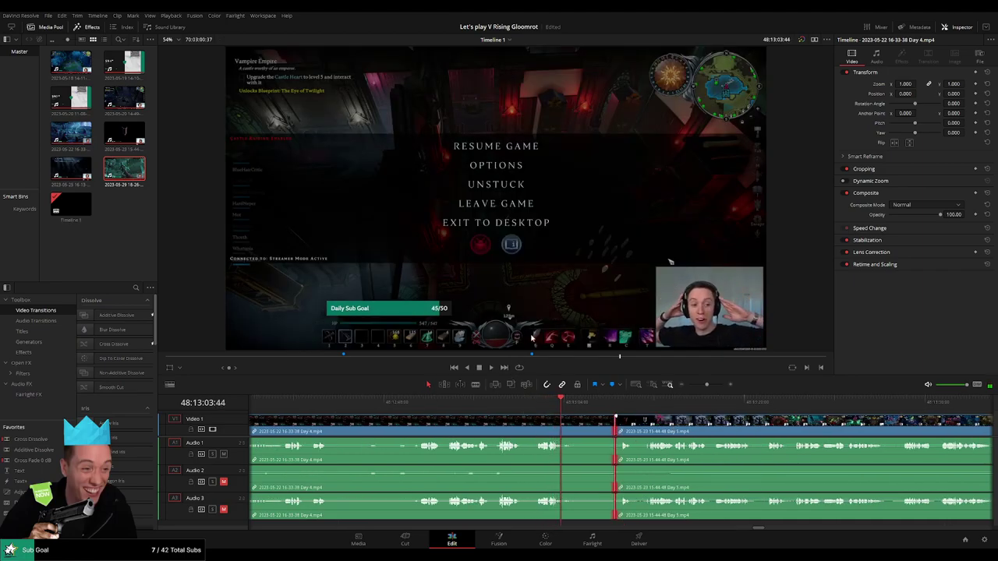
left_click(544, 402)
key("space")
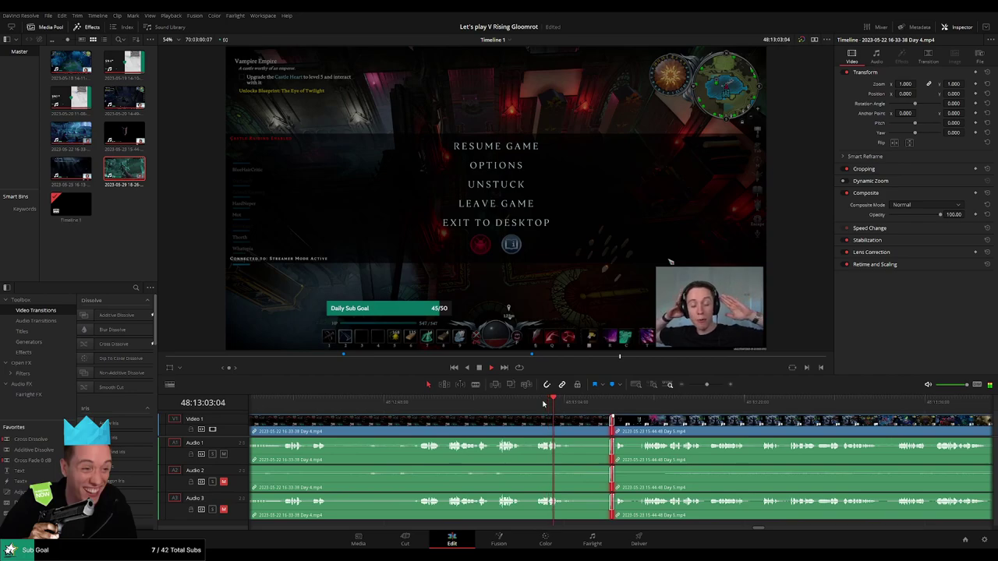
left_click(598, 403)
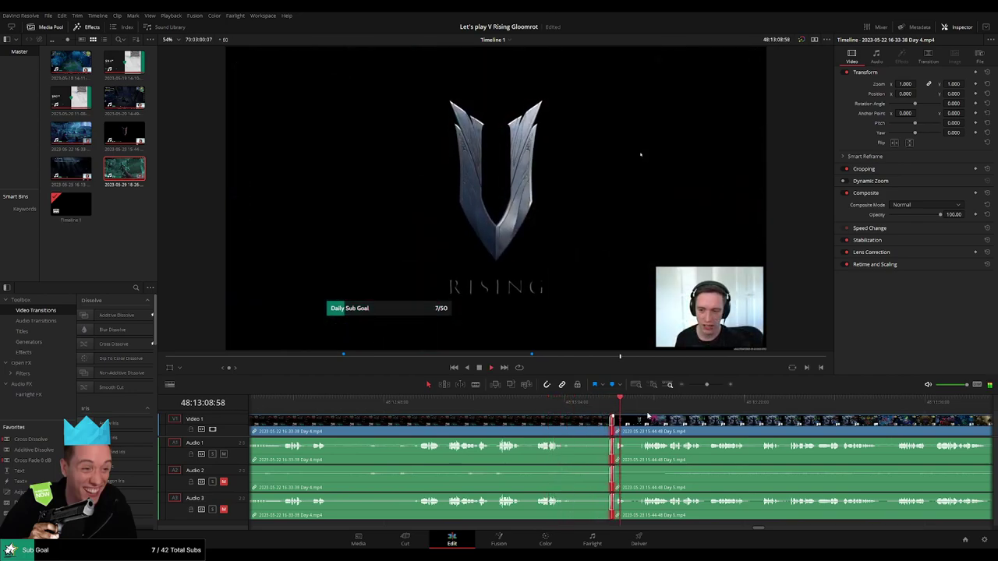
left_click_drag(706, 384, 697, 386)
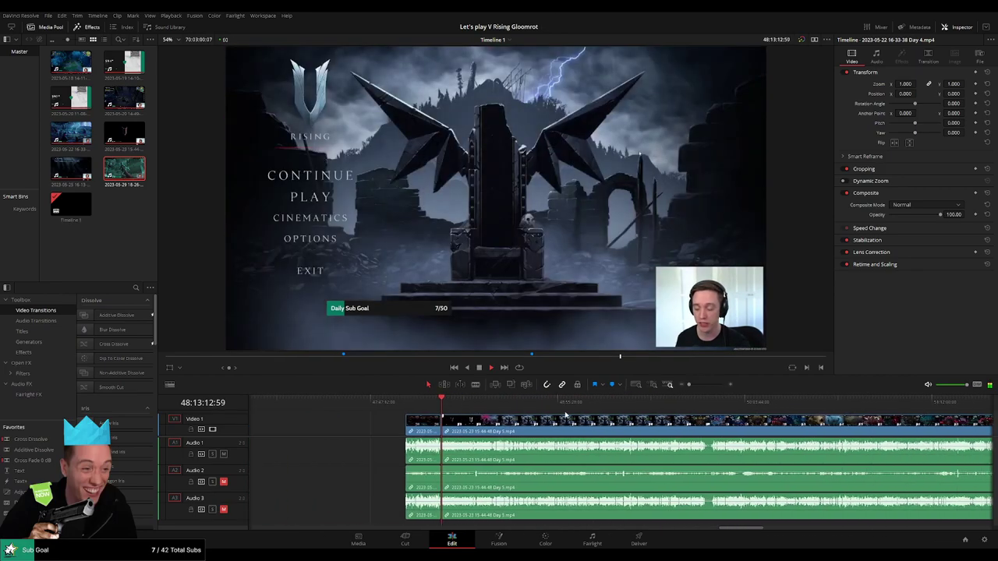
left_click_drag(387, 406, 528, 421)
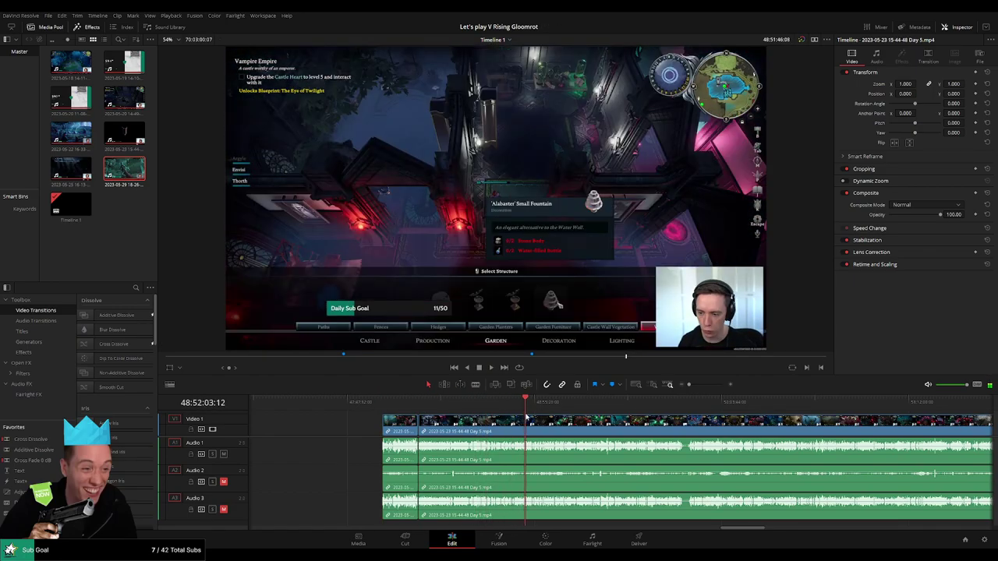
Step: Zoom in and play through the Day 5 gameplay, jumping back and forth to review moments
key("ctrl+equal")
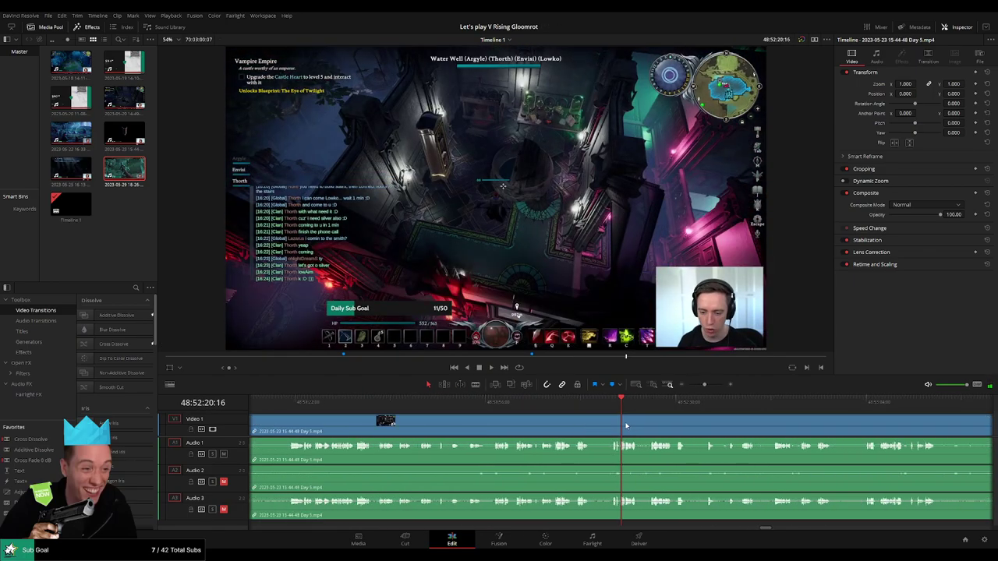
left_click(611, 409)
key("ctrl+equal")
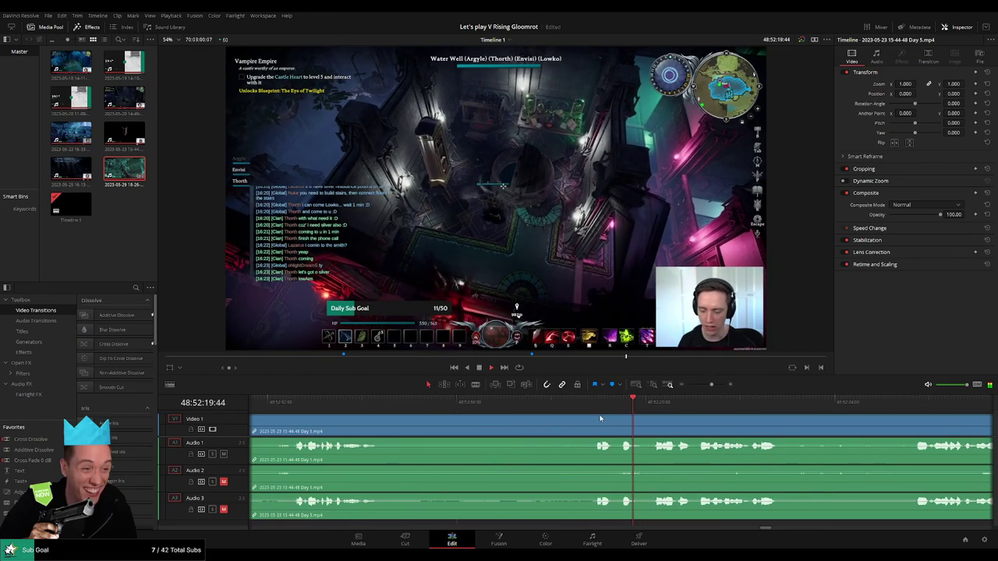
left_click(292, 405)
key("space")
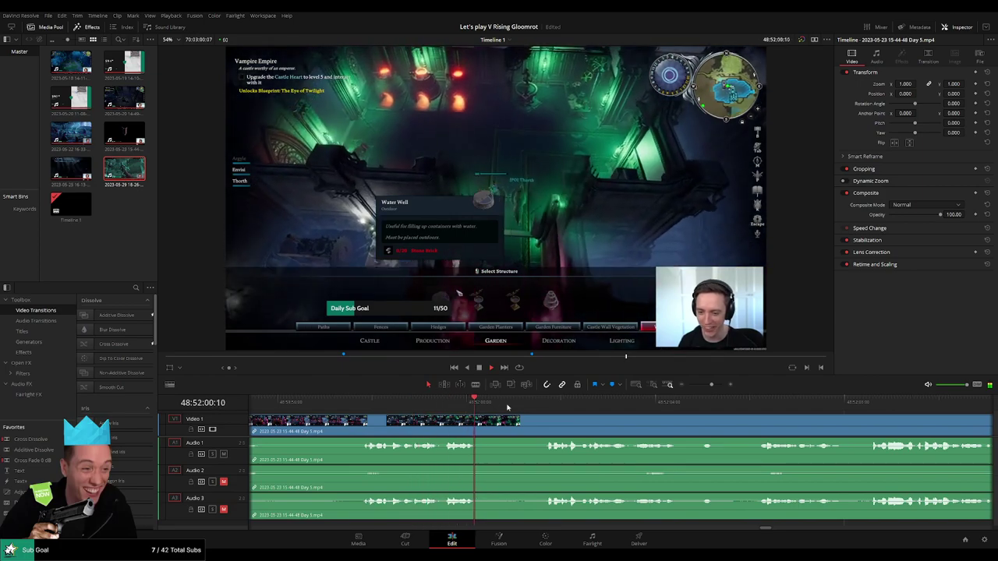
left_click(746, 402)
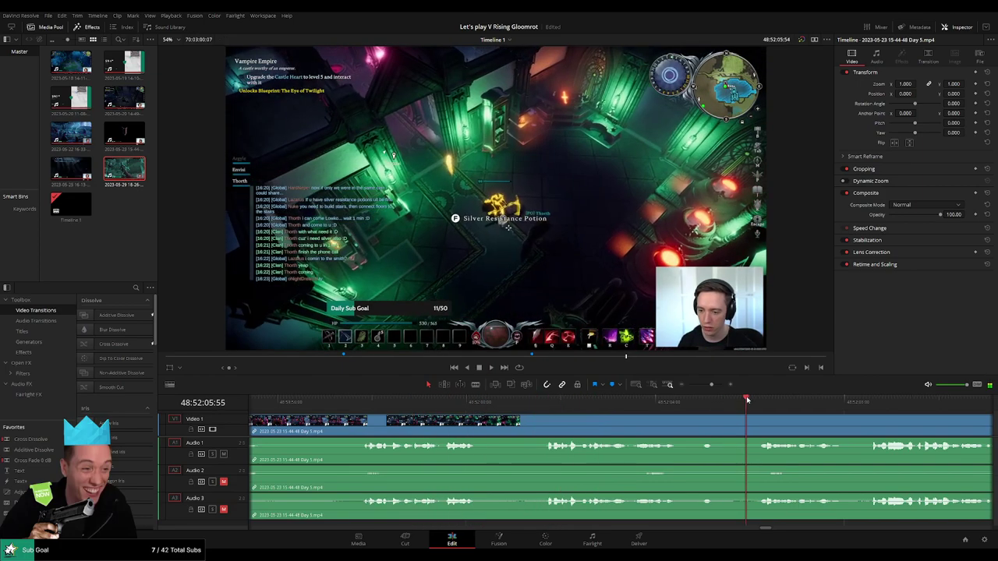
left_click(635, 401)
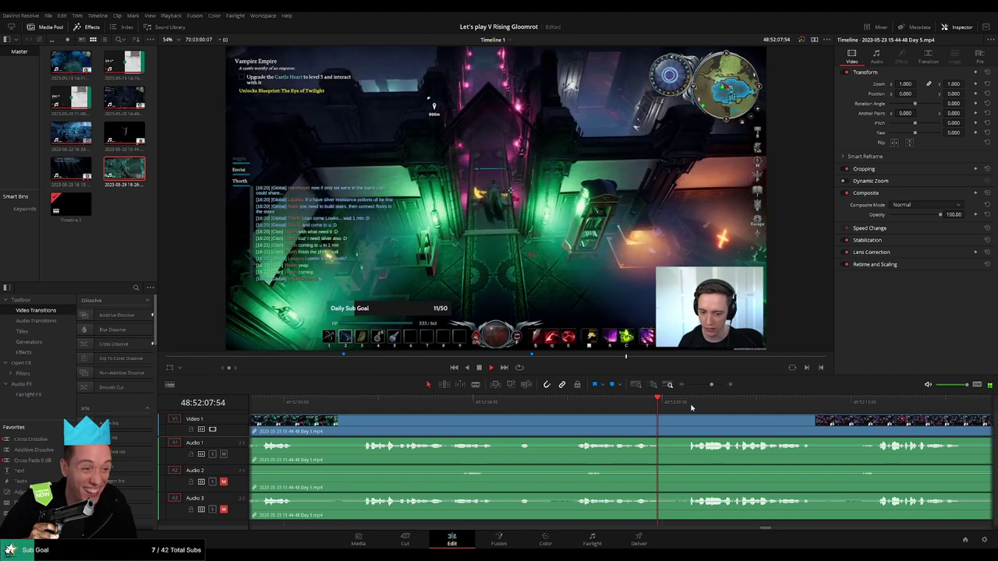
left_click(577, 402)
mouse_move(578, 402)
left_mouse_down()
mouse_move(550, 404)
mouse_move(543, 421)
mouse_move(511, 408)
mouse_move(851, 410)
left_mouse_up()
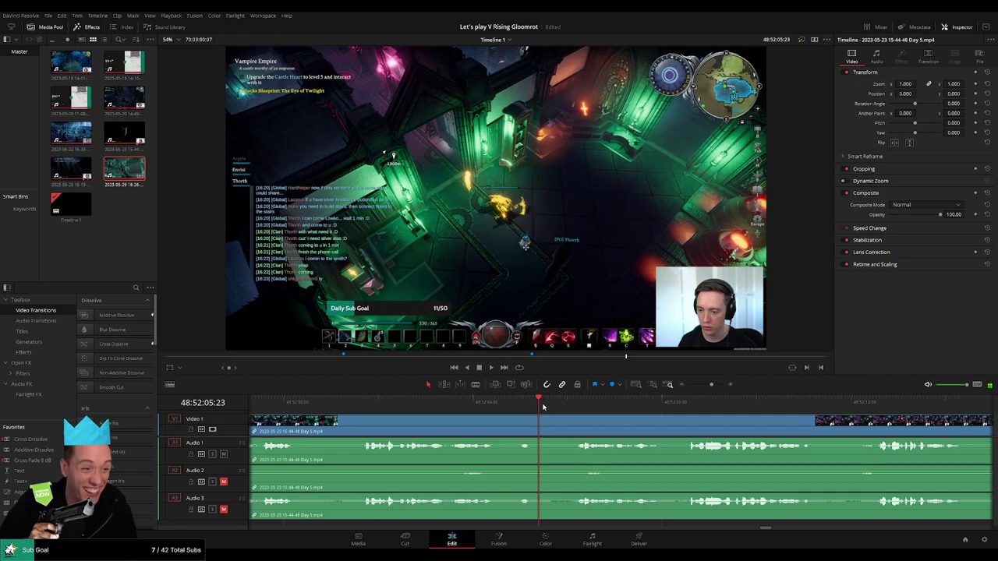
Step: Park the playhead at the candidate cut point near 48:52:41
key("space")
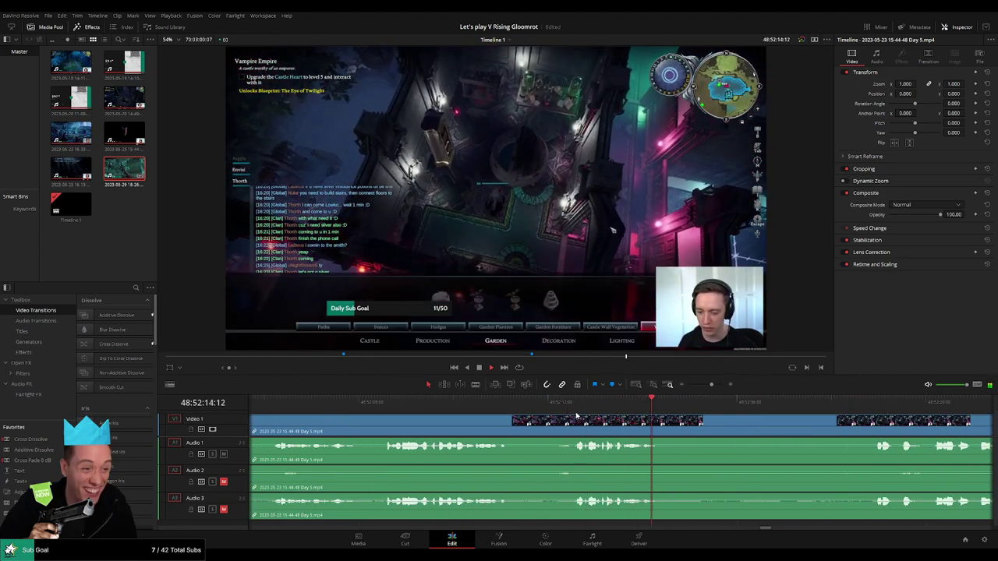
key("space")
left_click(624, 406)
key("space")
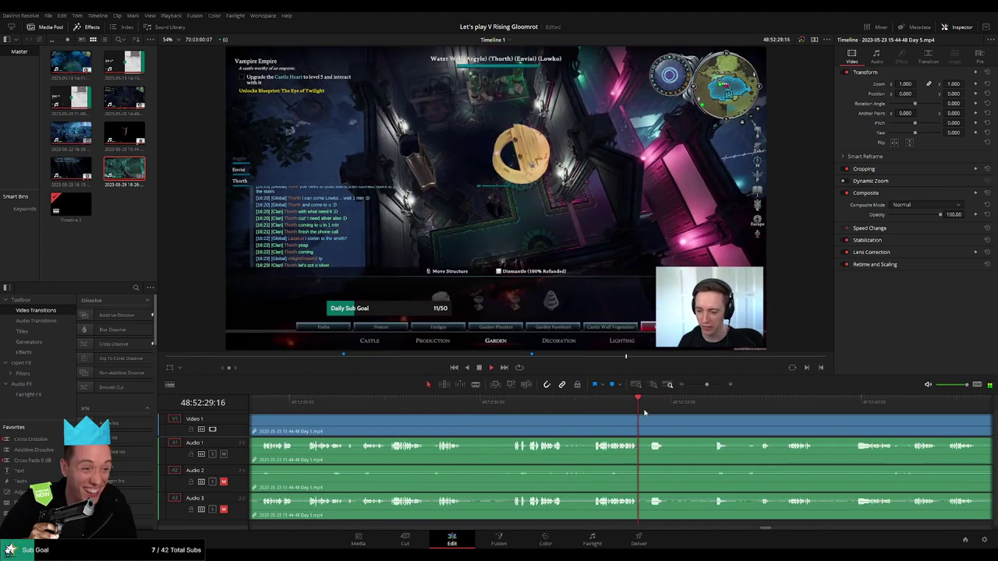
left_click(712, 402)
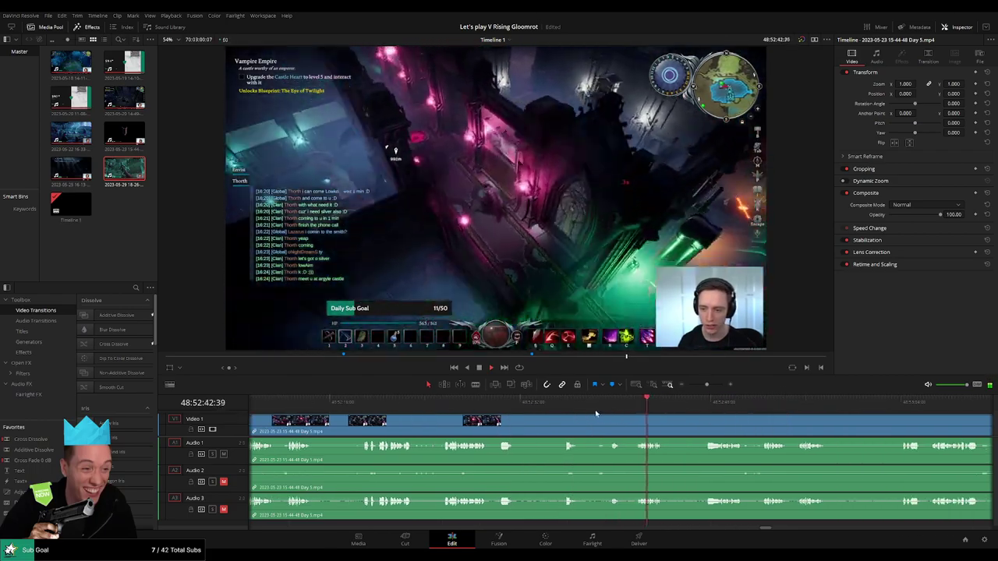
left_click(499, 403)
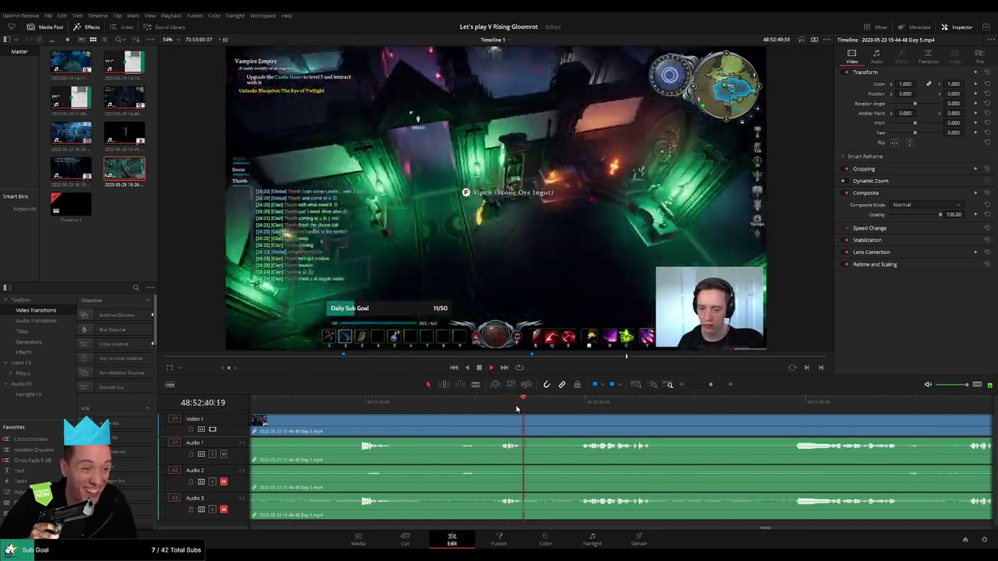
left_click(581, 404)
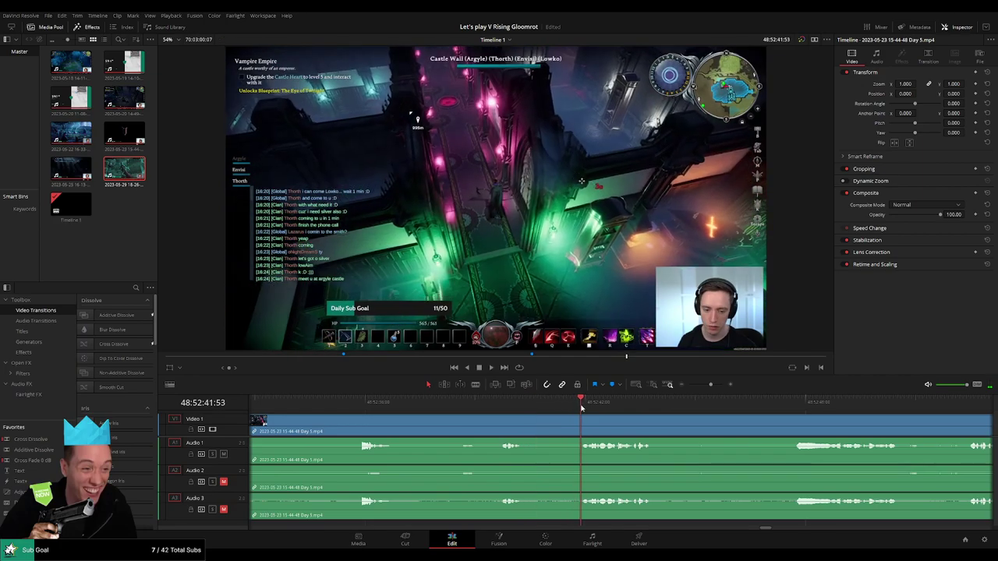
left_click_drag(581, 406, 548, 413)
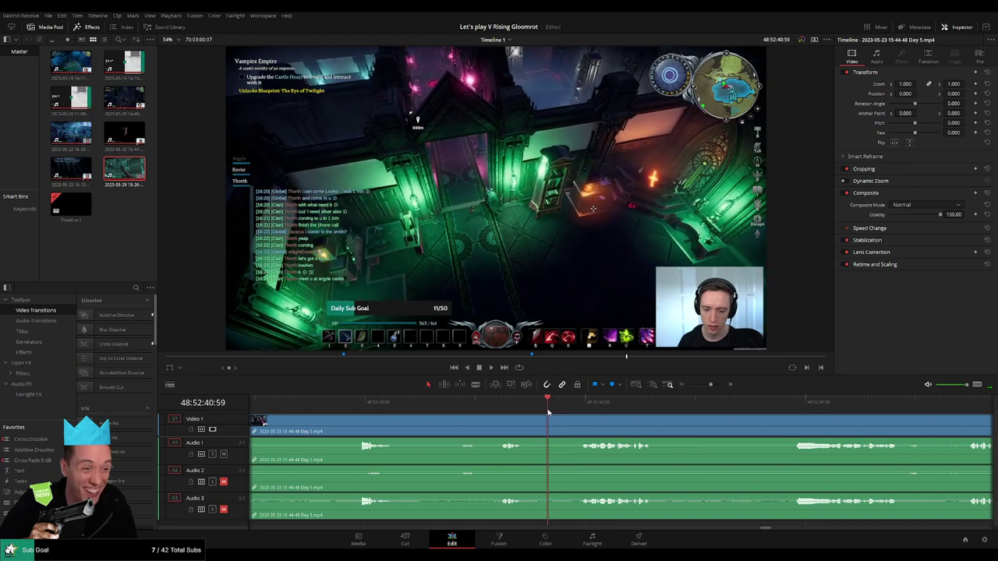
Step: Split all tracks at about 48:52:41 and add audio fades on Audio 1–3 around the cut
key("ctrl+b")
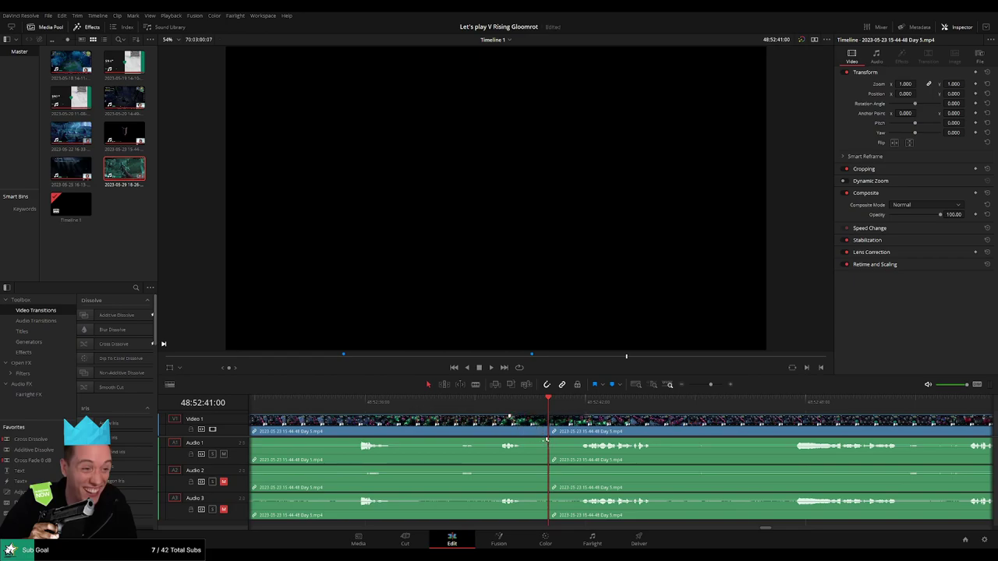
left_click_drag(546, 441, 507, 441)
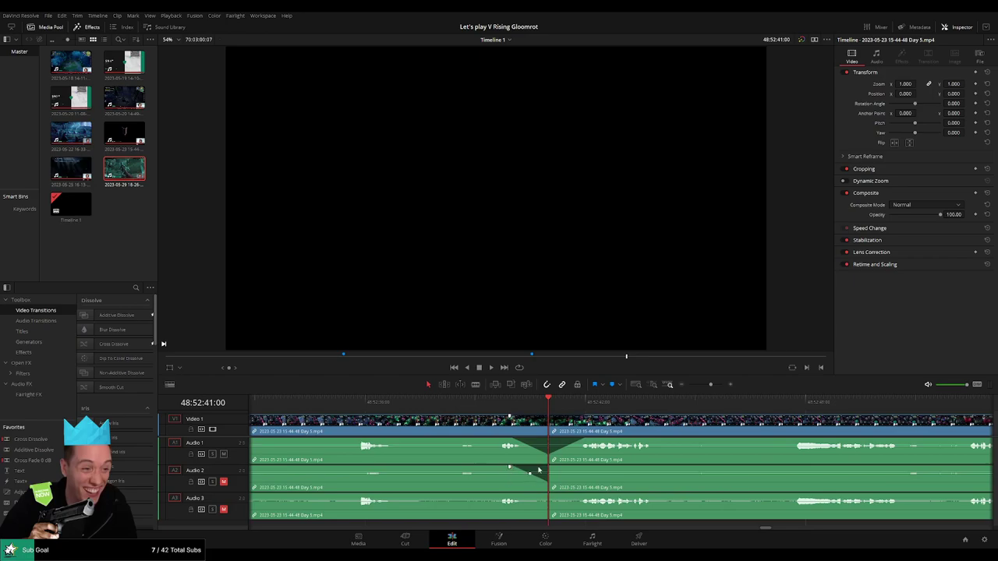
left_click_drag(549, 468, 583, 468)
left_click_drag(544, 497, 517, 496)
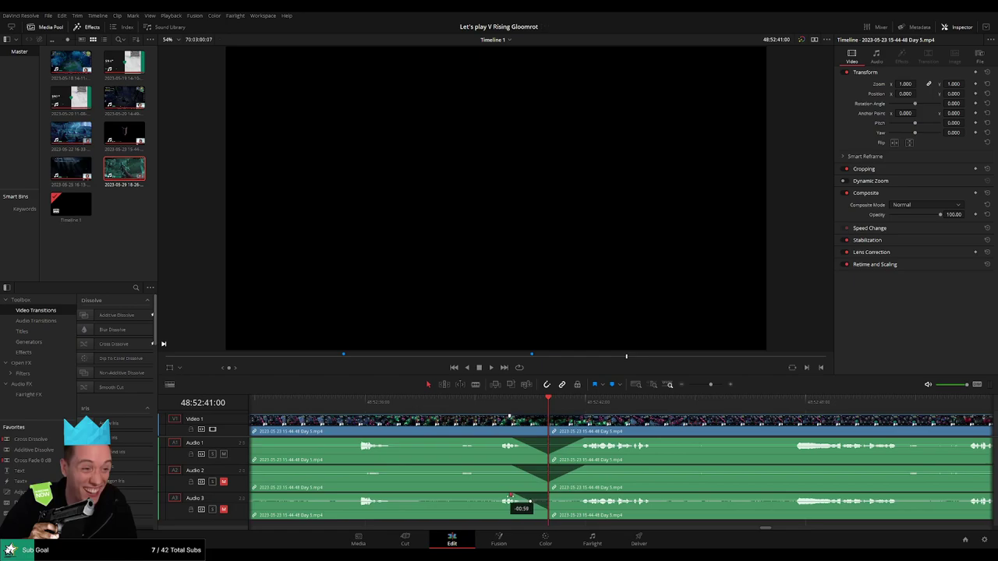
left_click_drag(548, 496, 578, 496)
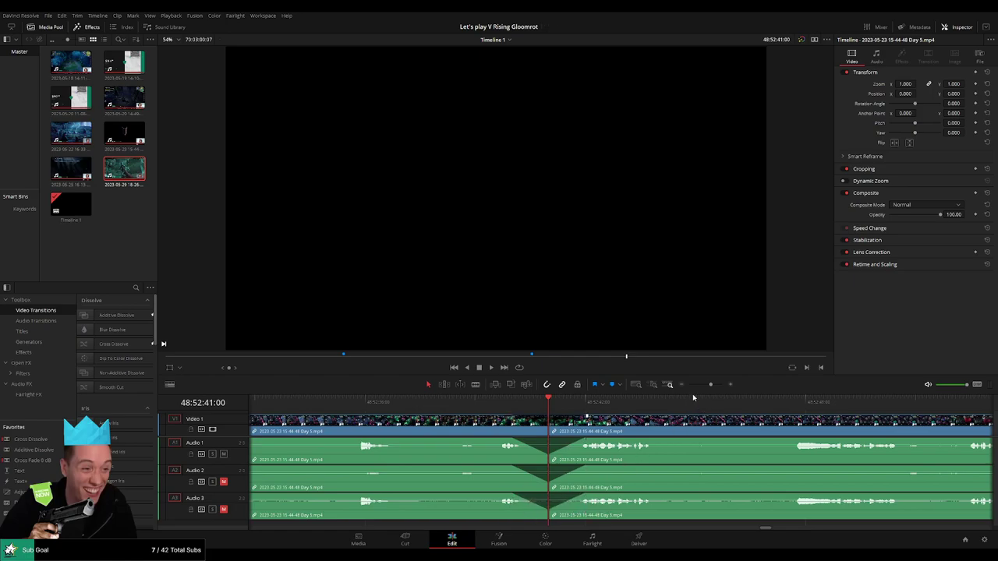
Step: Slide the later Day 5 clip about 13:05:04 earlier to meet the first clip, then play it
scroll(693, 398, "down", 5)
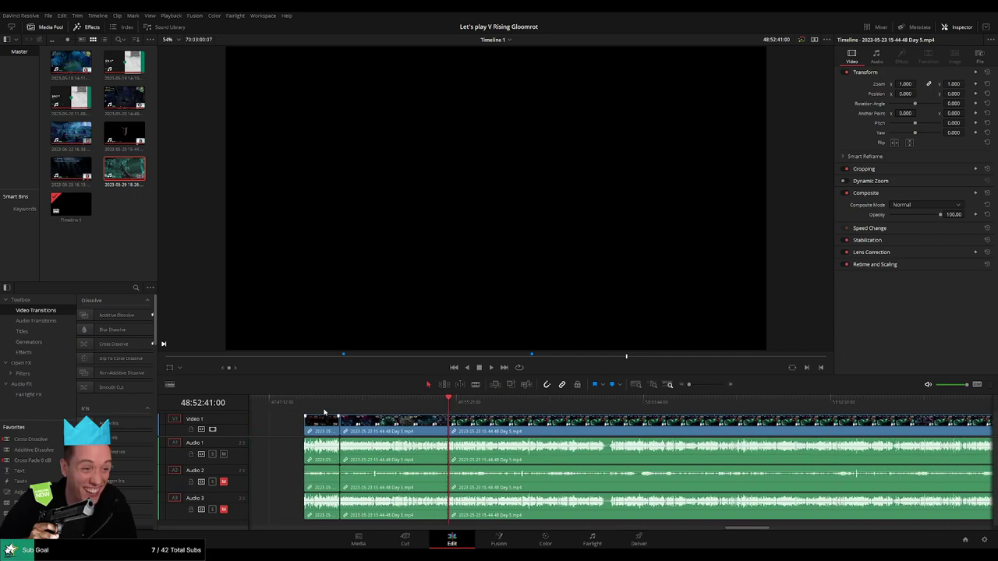
left_click(308, 404)
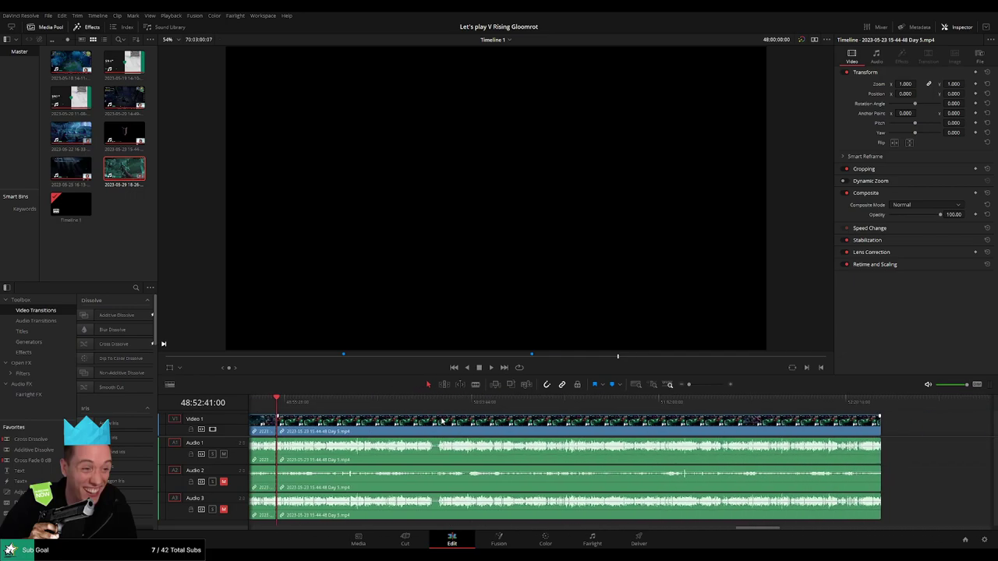
left_click_drag(292, 431, 551, 431)
left_click(314, 419)
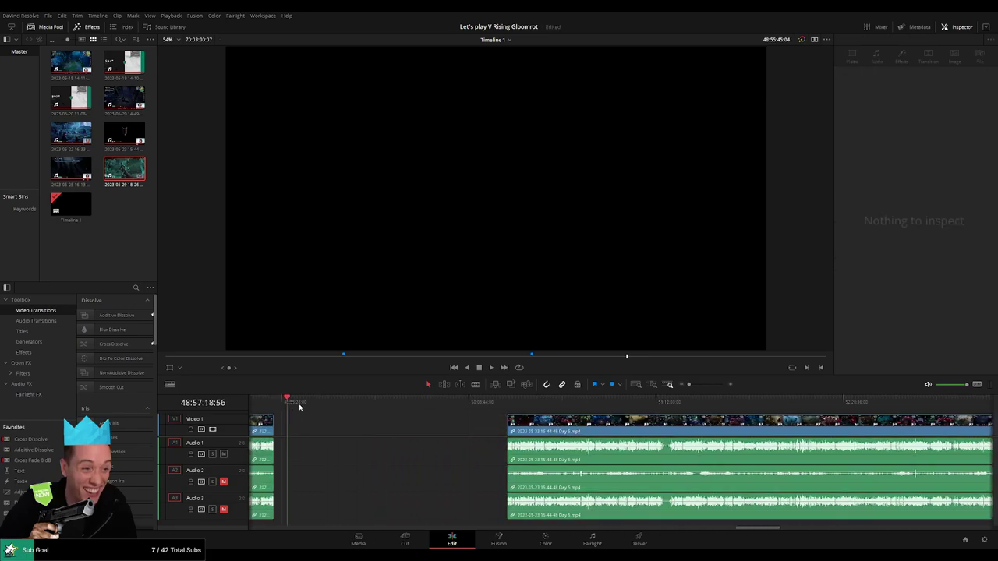
left_click_drag(299, 406, 460, 424)
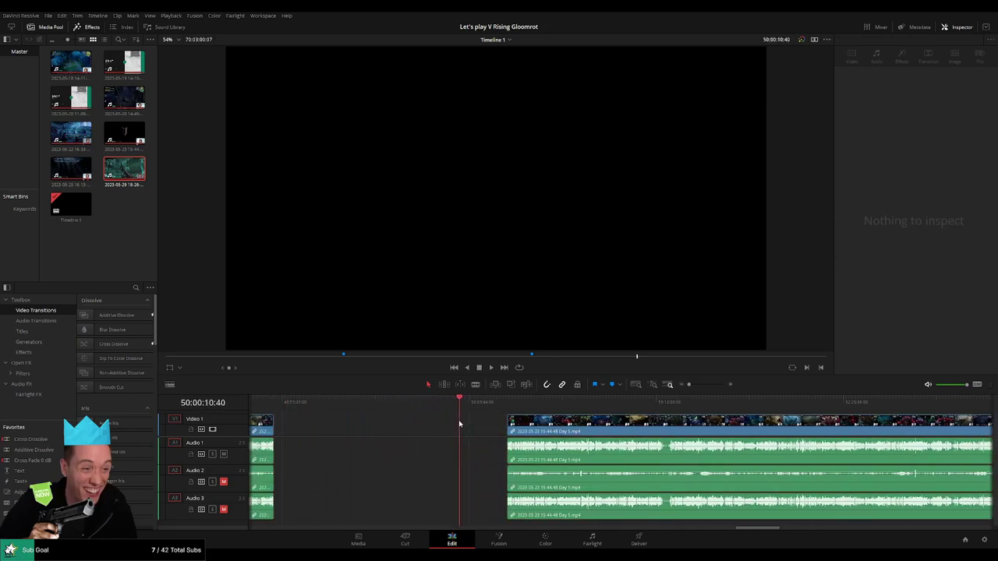
scroll(605, 430, "up", 5)
left_click_drag(622, 406, 626, 408)
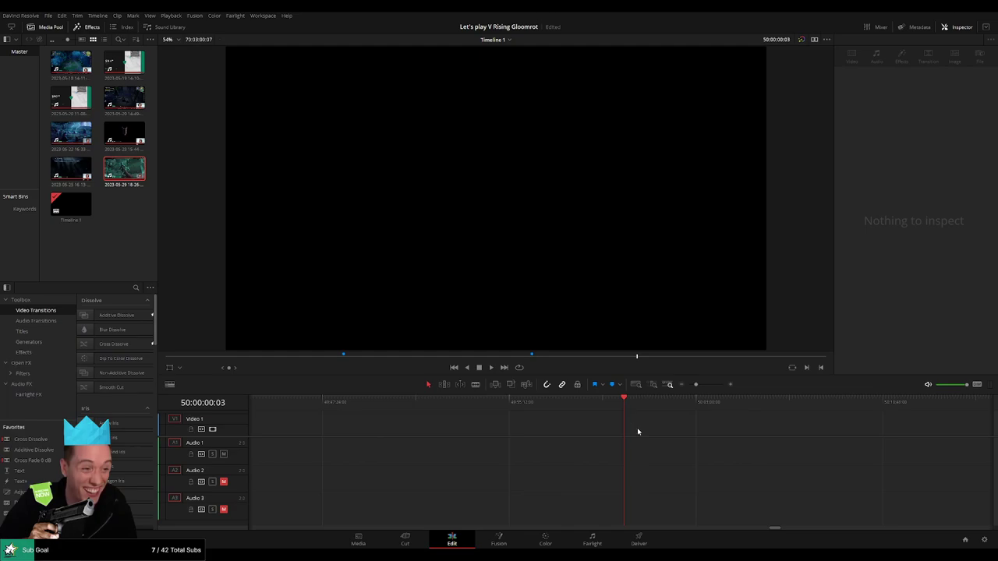
key("ctrl+minus")
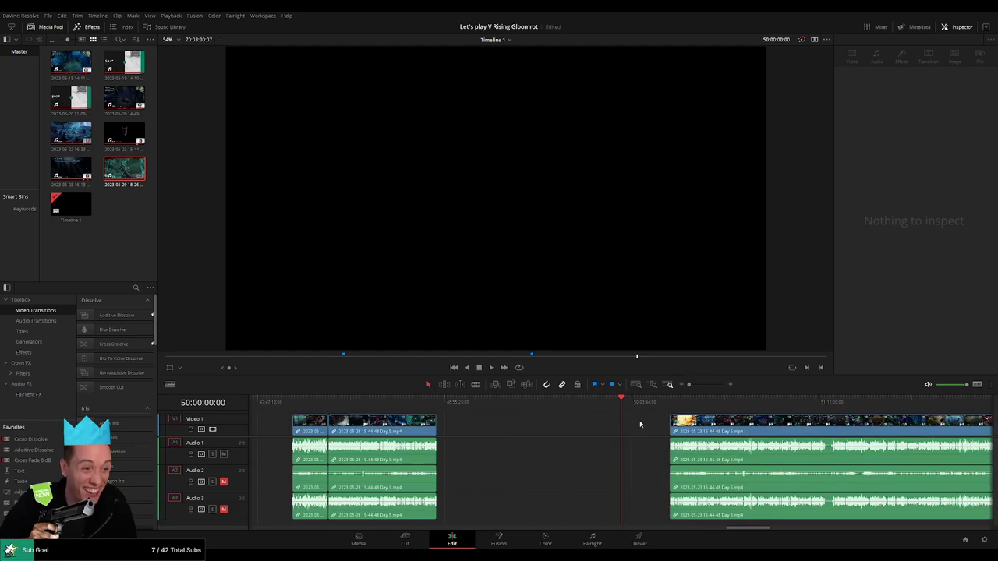
scroll(615, 428, "down", 5)
mouse_move(527, 425)
left_mouse_down()
mouse_move(302, 423)
mouse_move(391, 402)
mouse_move(459, 418)
left_mouse_up()
key("space")
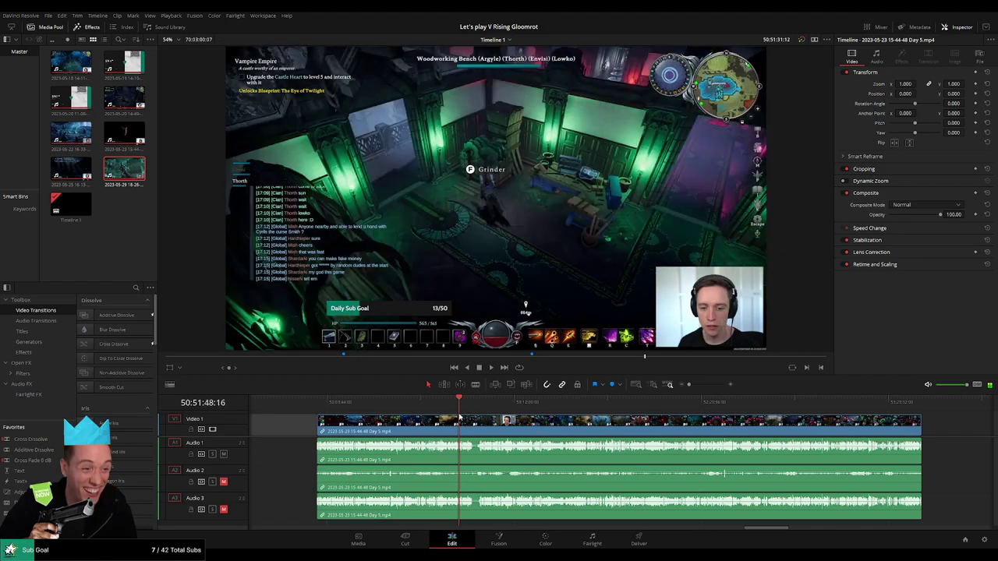
Step: Rewatch the crafting menu scene and blade all tracks at 50:52:03:30
scroll(614, 421, "up", 5)
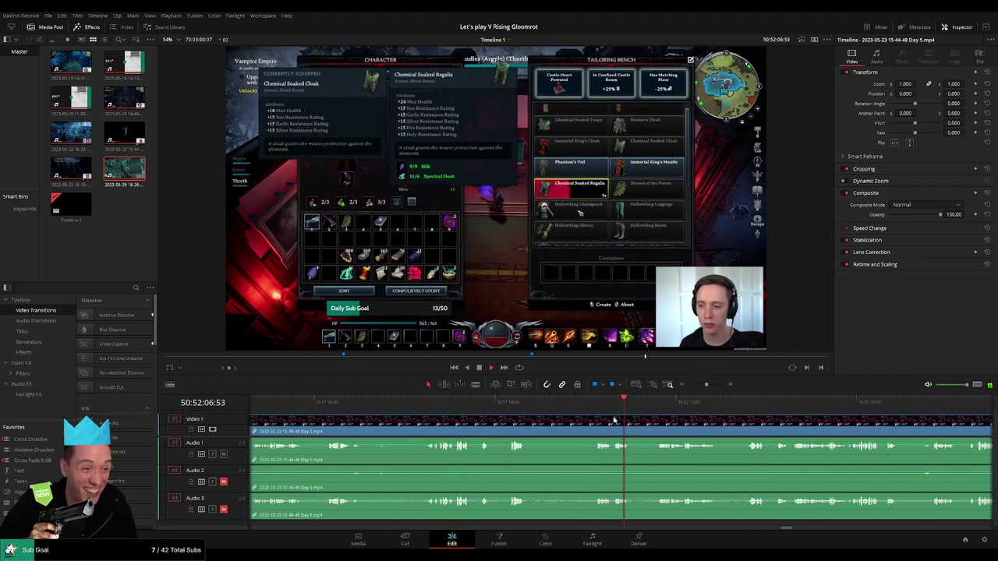
left_click(599, 411)
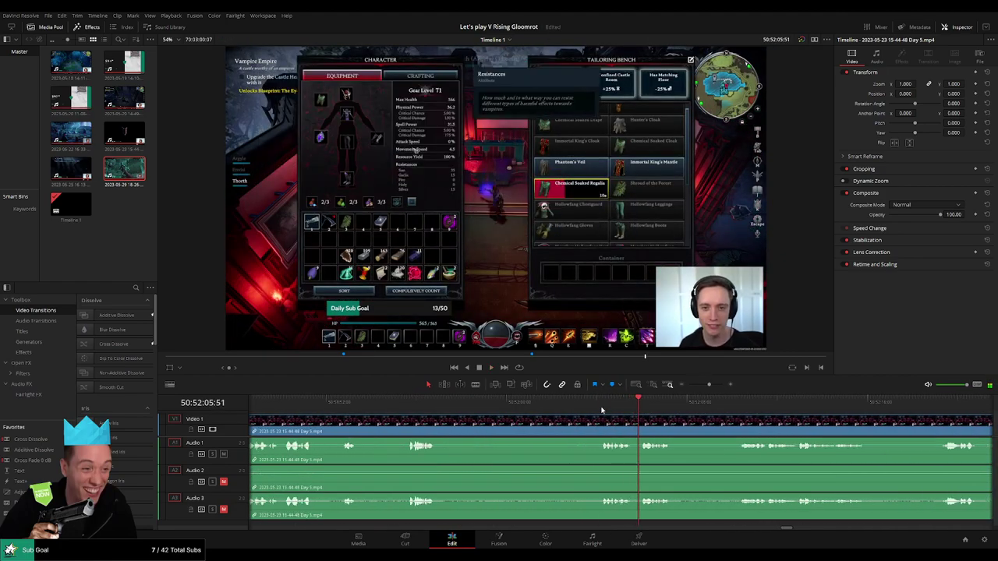
left_click(601, 410)
left_click(406, 410)
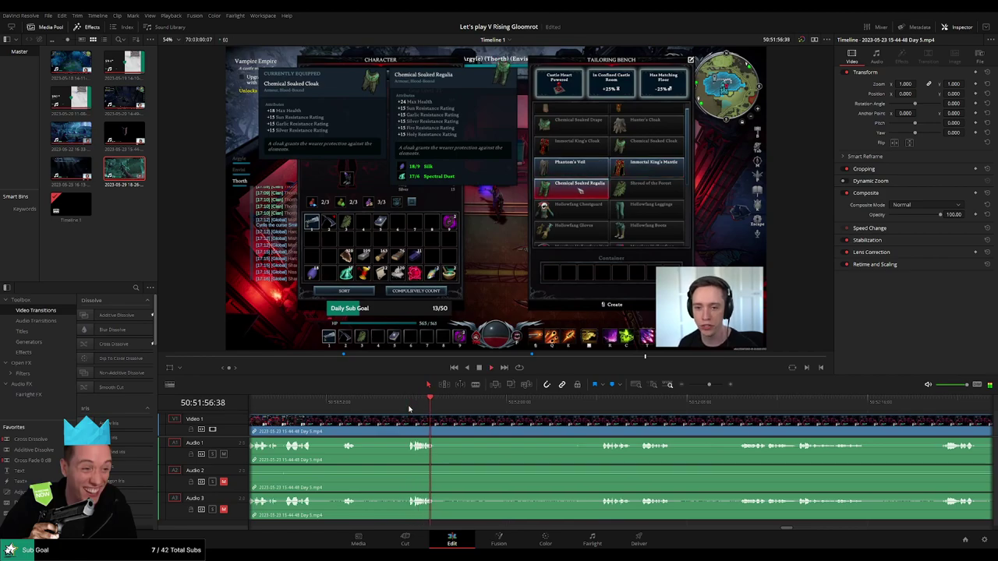
left_click(602, 405)
left_click(602, 404)
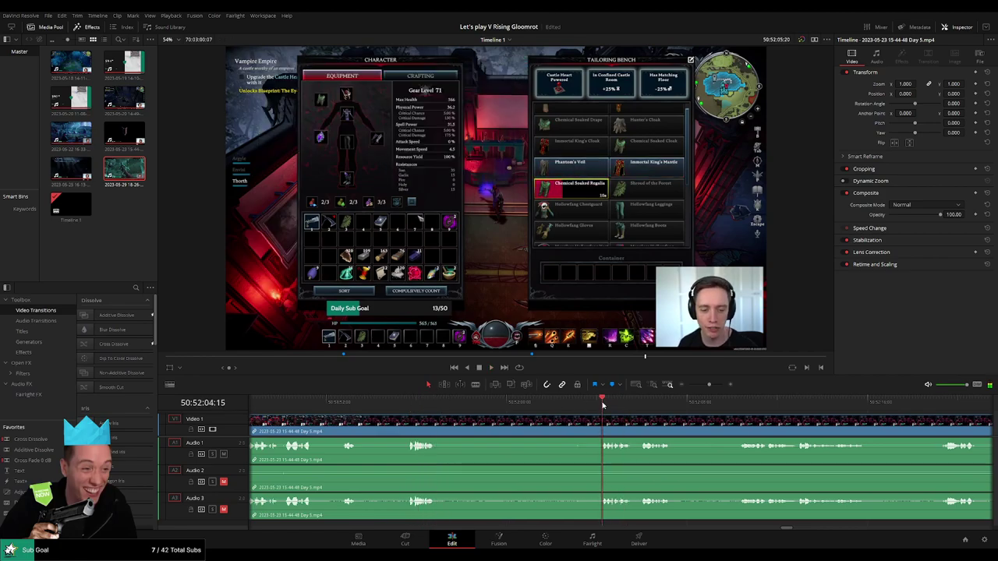
scroll(602, 405, "up", 1)
left_click(627, 405)
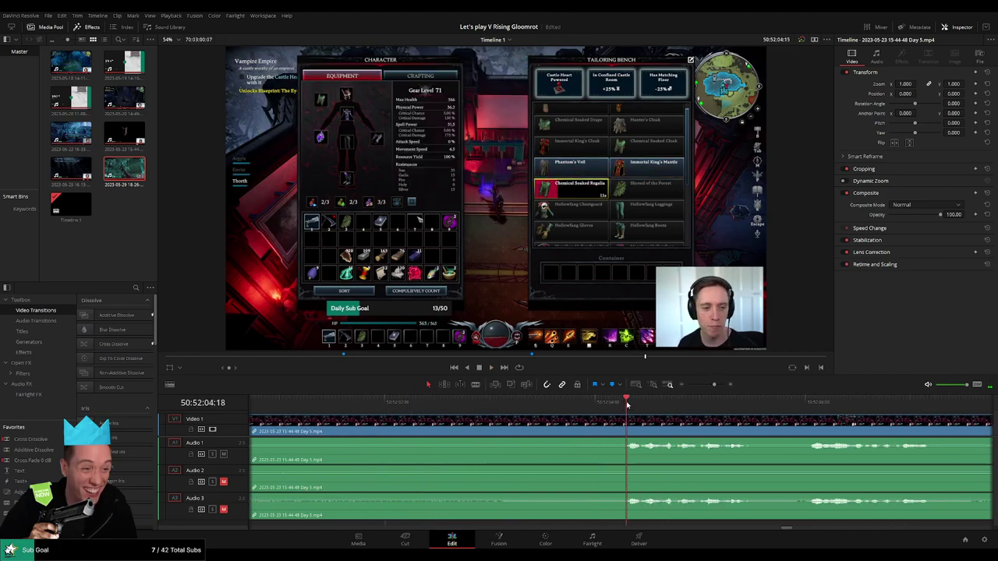
left_click_drag(627, 405, 559, 417)
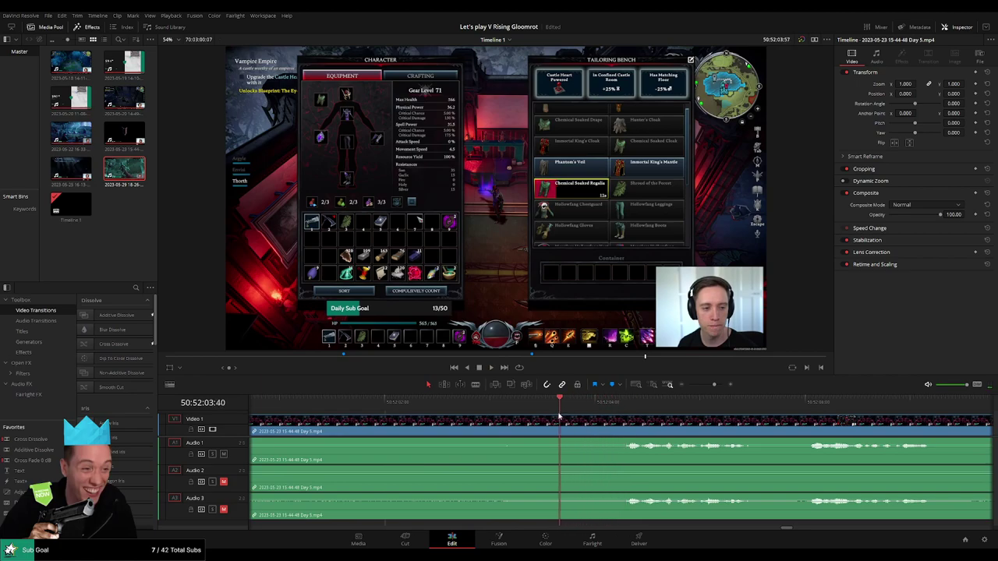
mouse_move(558, 417)
left_mouse_down()
mouse_move(542, 417)
mouse_move(640, 420)
mouse_move(433, 422)
left_mouse_up()
key("ctrl+b")
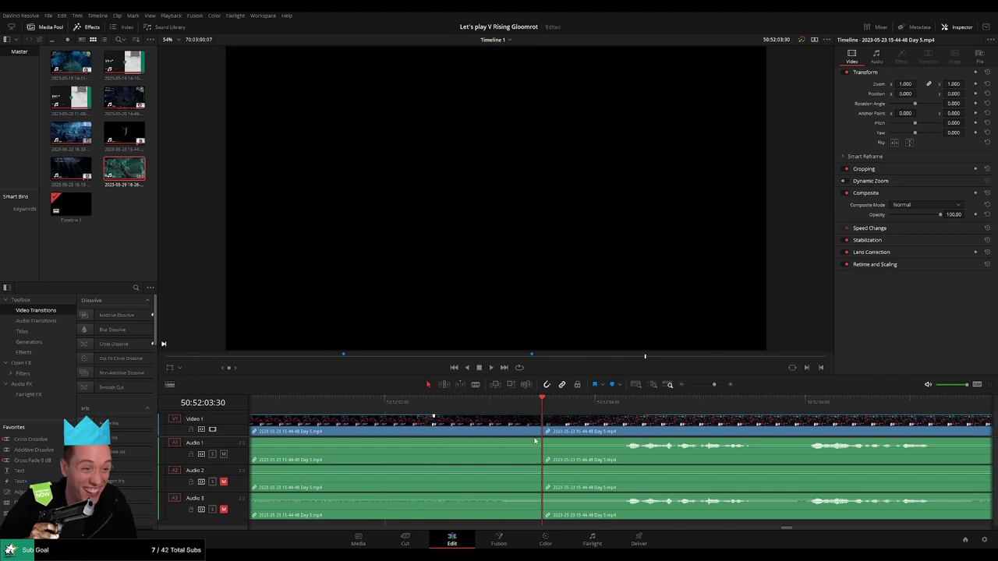
Step: Add fade-outs and fade-ins on Audio 1, 2 and 3 around the 50:52:03:30 cut
left_click_drag(537, 441, 434, 441)
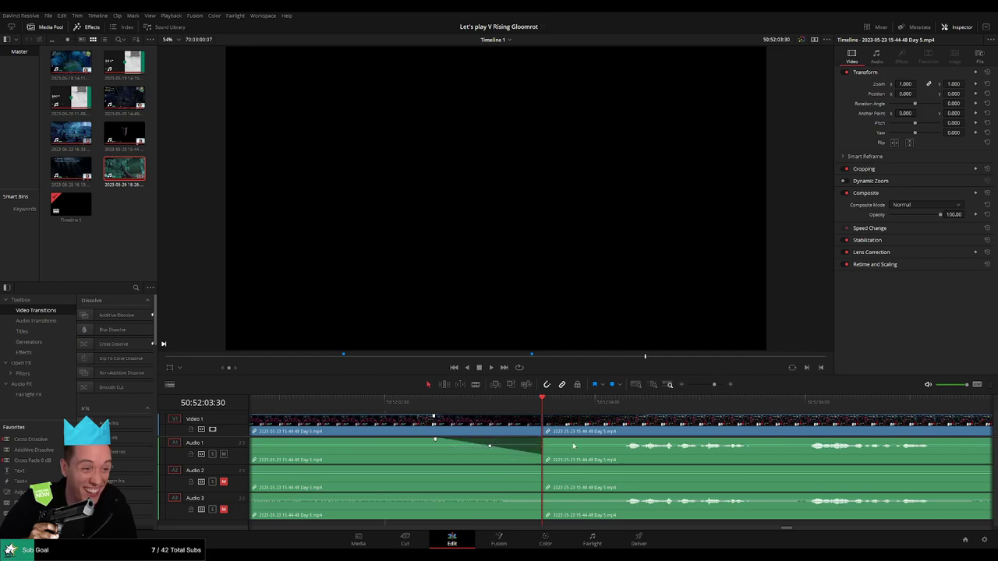
left_click_drag(545, 440, 619, 440)
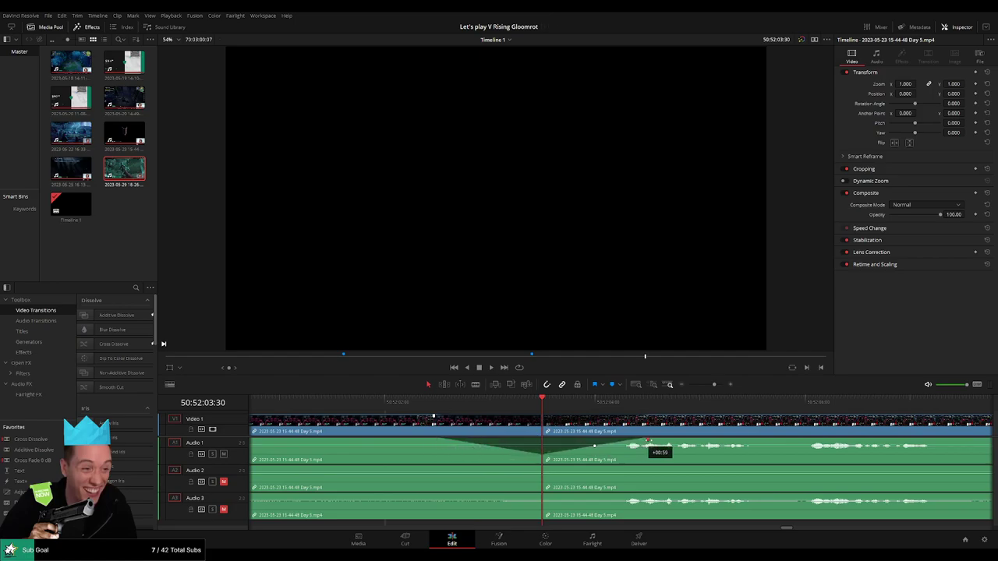
left_click_drag(541, 467, 459, 469)
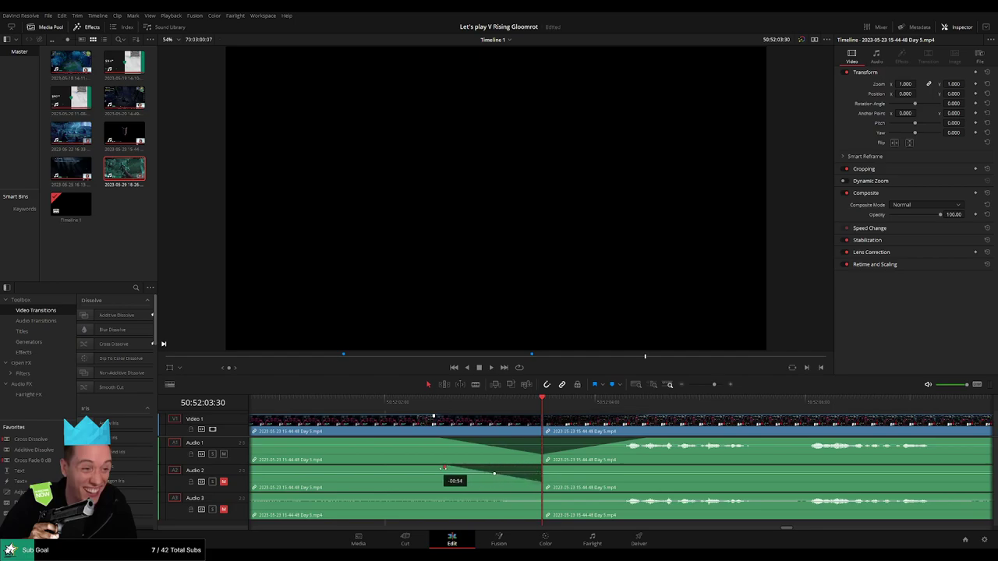
left_click_drag(545, 468, 640, 470)
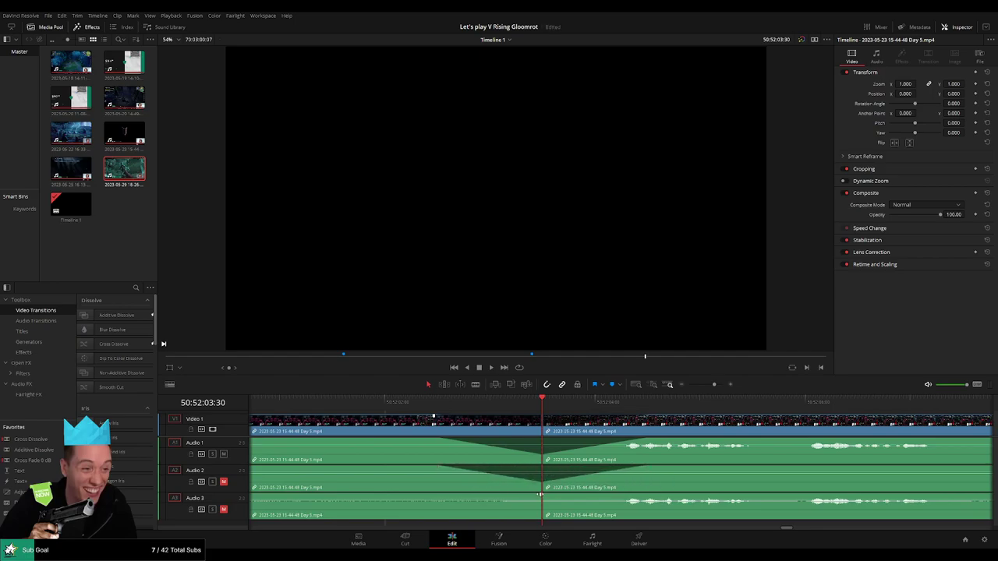
left_click_drag(540, 495, 444, 495)
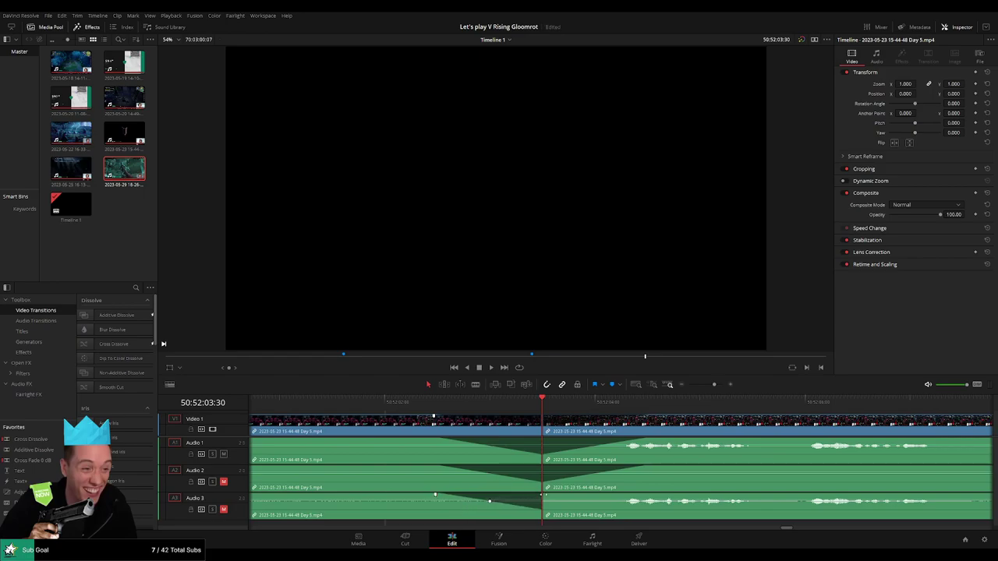
left_click_drag(544, 495, 632, 497)
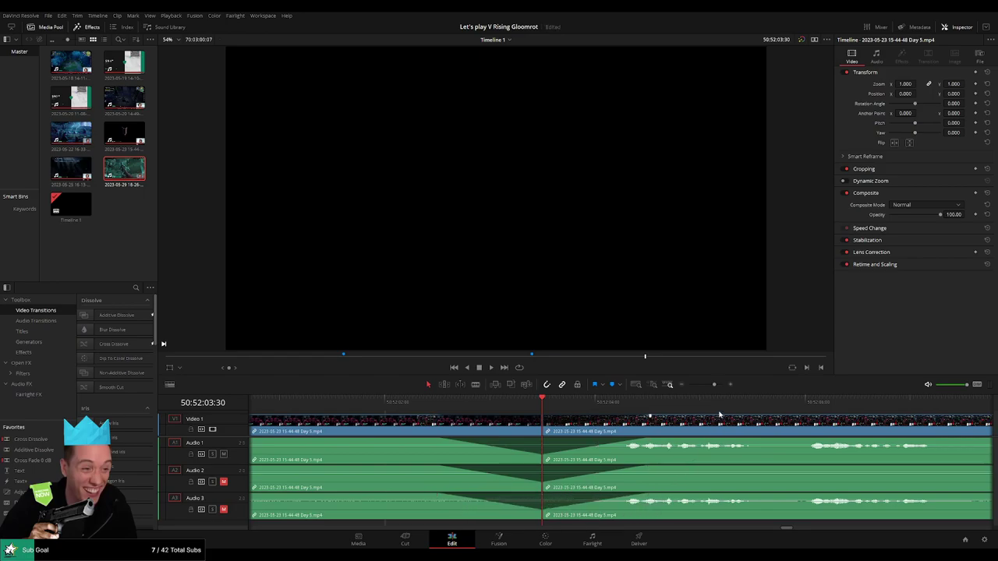
Step: Move the later Day 5 clip so it starts at 52:00:00 on the timeline
left_click(681, 385)
left_click(681, 384)
left_click(681, 384)
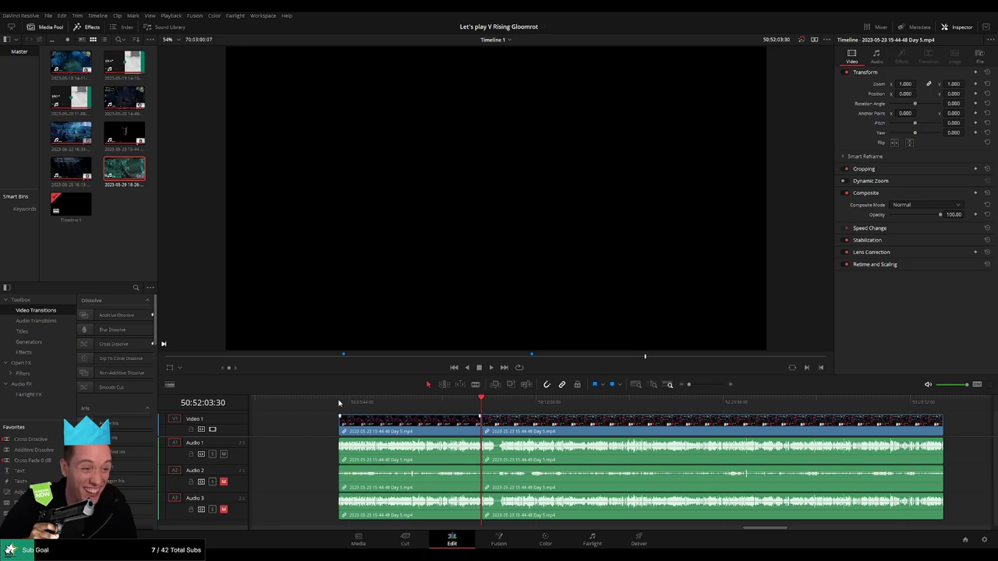
left_click_drag(484, 425, 685, 432)
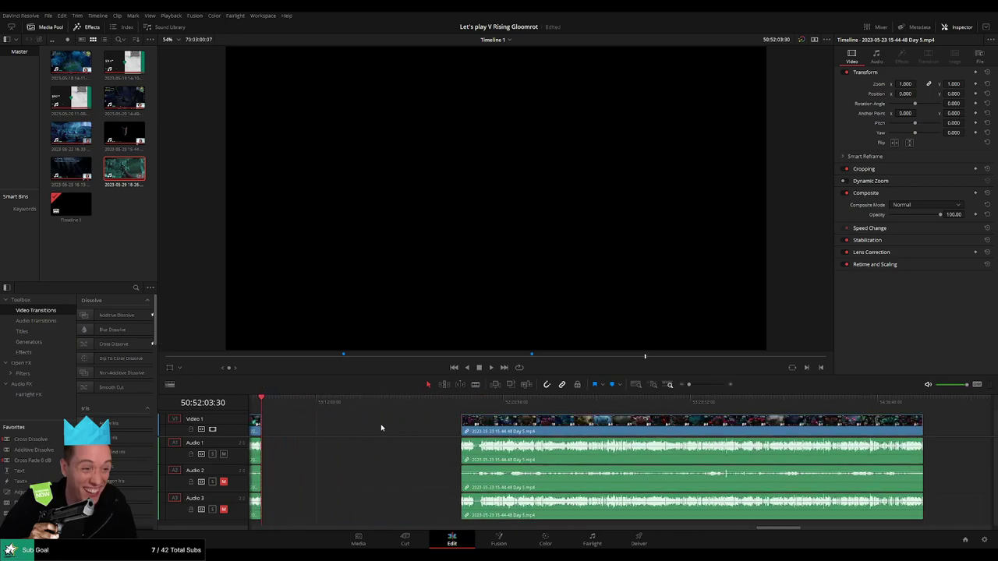
left_click(453, 423)
mouse_move(408, 410)
left_mouse_down()
mouse_move(588, 424)
mouse_move(658, 408)
left_mouse_up()
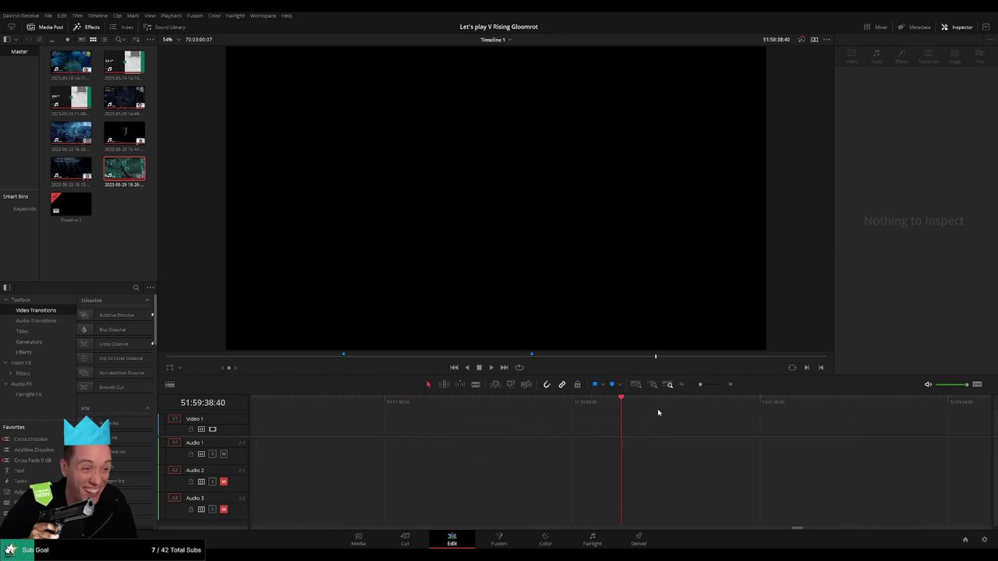
left_click(662, 406)
mouse_move(701, 385)
left_mouse_down()
mouse_move(689, 385)
mouse_move(697, 385)
left_mouse_up()
left_click(690, 434)
left_click_drag(749, 406, 820, 418)
Step: Split the throne room footage at both ends of the dead section and delete it
key("space")
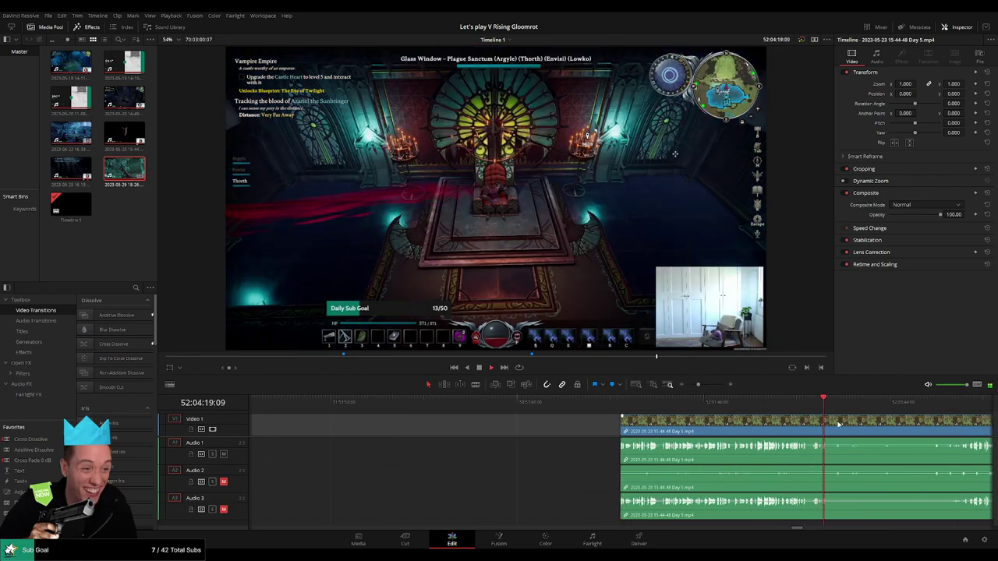
key("l")
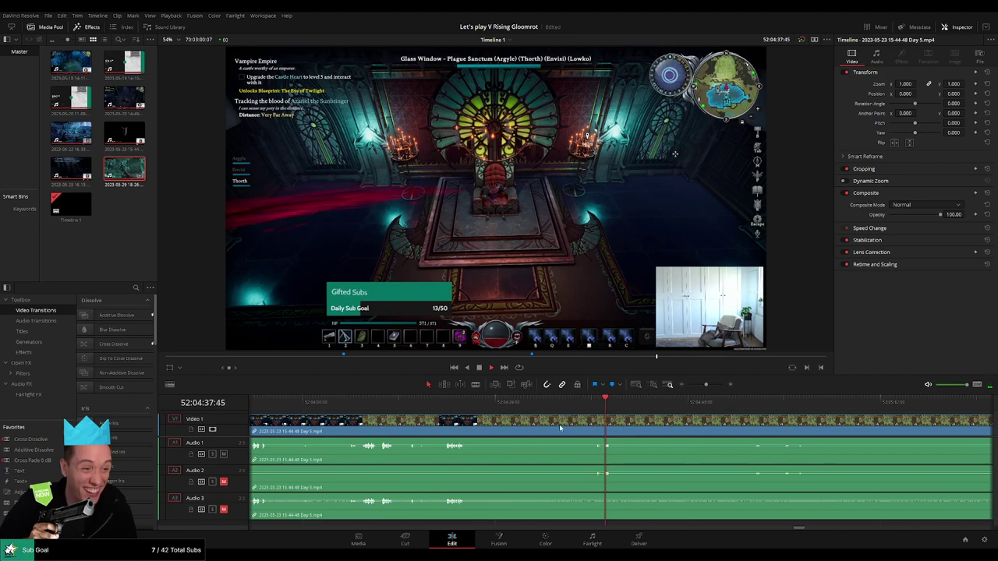
left_click_drag(460, 402, 489, 409)
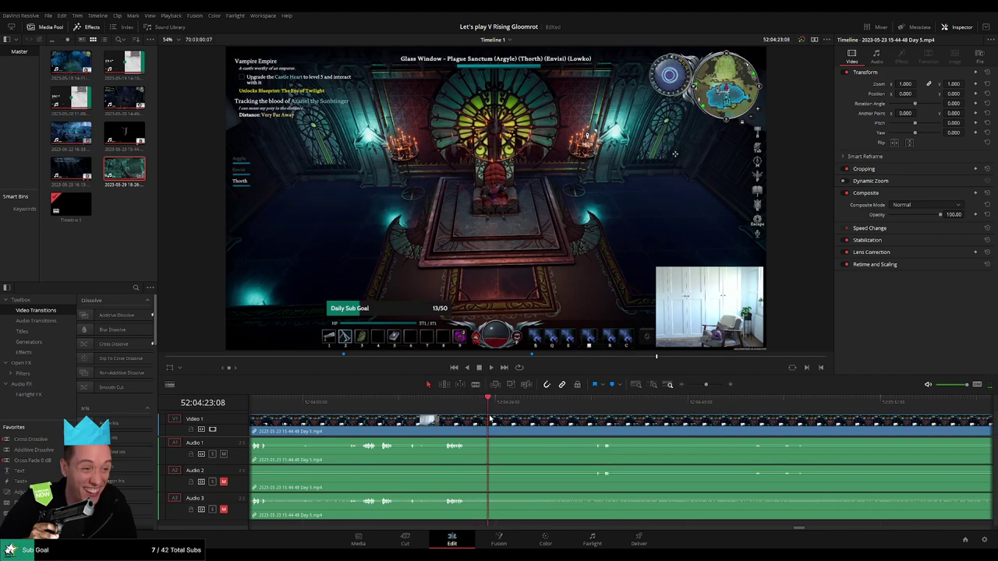
key("ctrl+b")
scroll(752, 415, "down", 2)
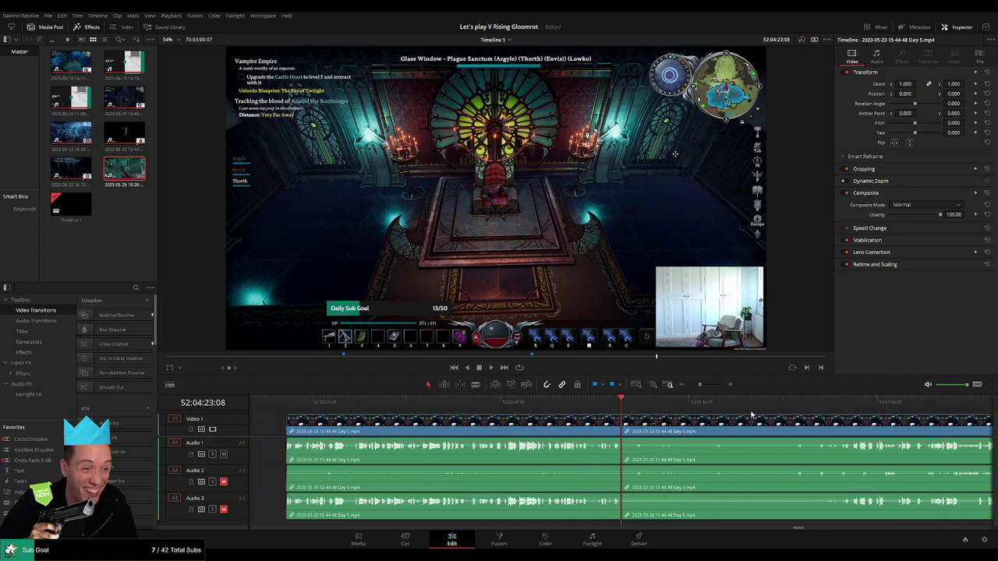
left_click_drag(822, 409, 832, 410)
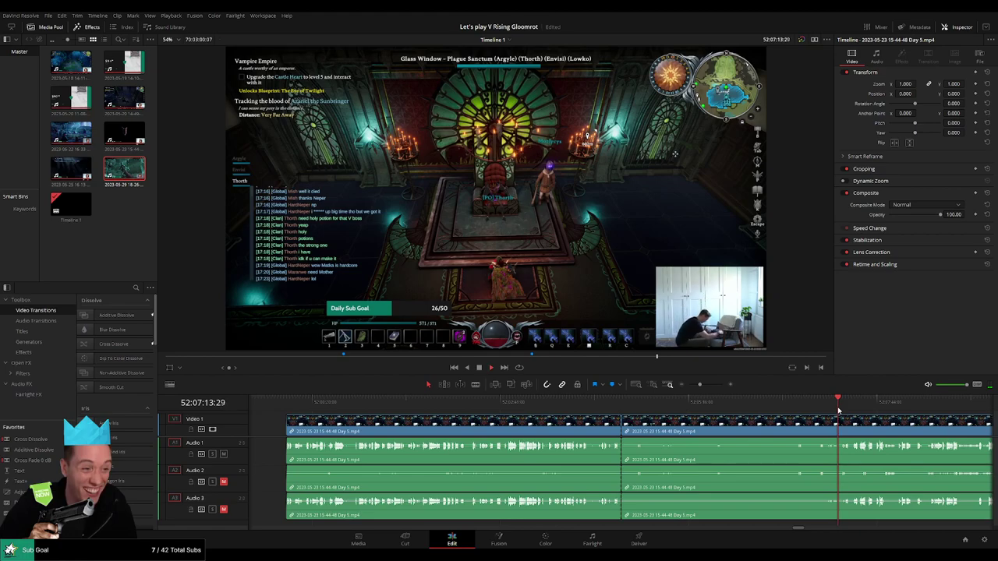
mouse_move(833, 409)
left_mouse_down()
mouse_move(808, 434)
mouse_move(621, 429)
left_mouse_up()
key("ctrl+b")
left_click(811, 433)
key("Delete")
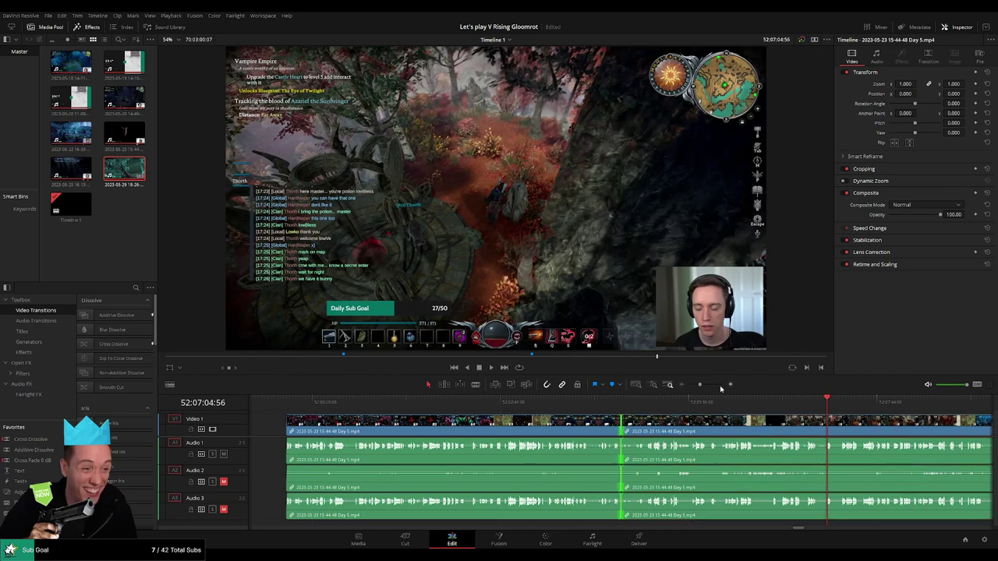
Step: Review the downed scene and split all tracks at 52:52:07:59
left_click_drag(699, 385, 686, 386)
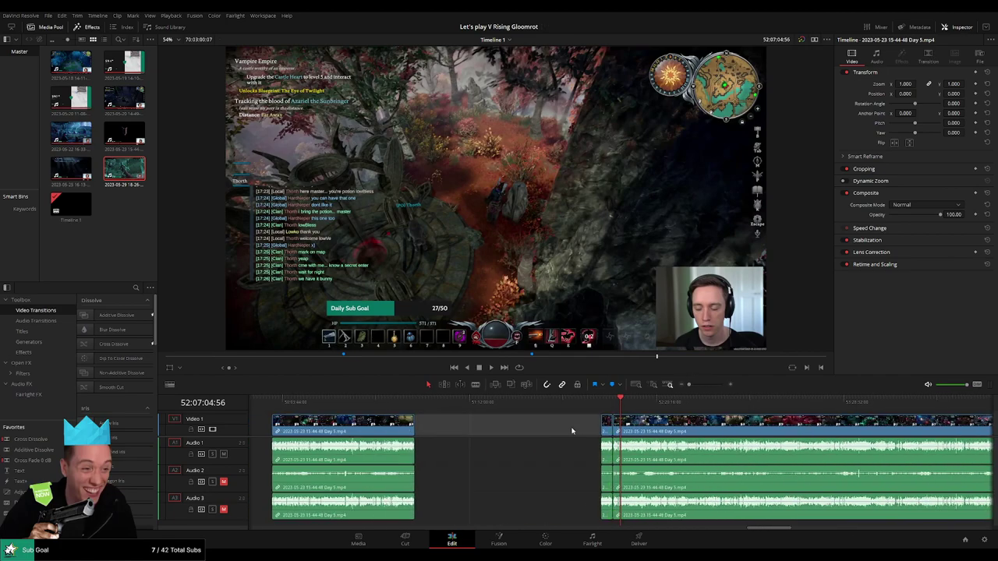
mouse_move(577, 428)
left_mouse_down()
mouse_move(434, 422)
mouse_move(460, 407)
mouse_move(604, 422)
left_mouse_up()
key("space")
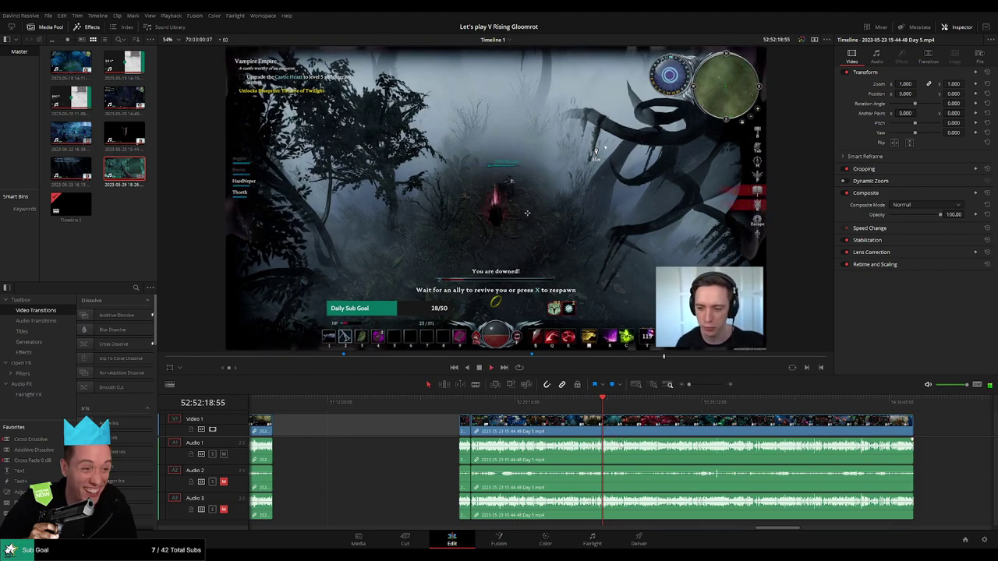
scroll(507, 421, "up", 5)
left_click(506, 407)
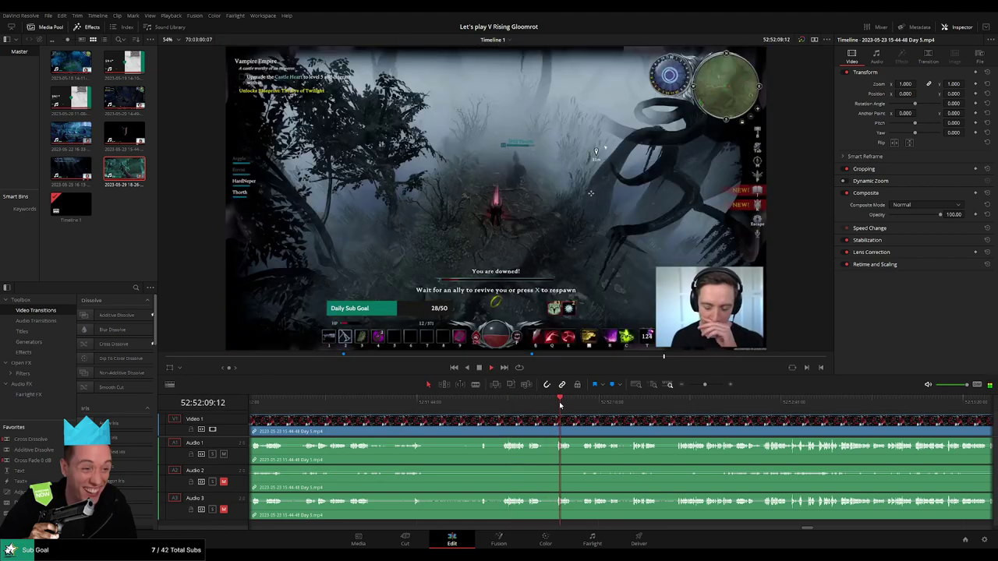
left_click(610, 420)
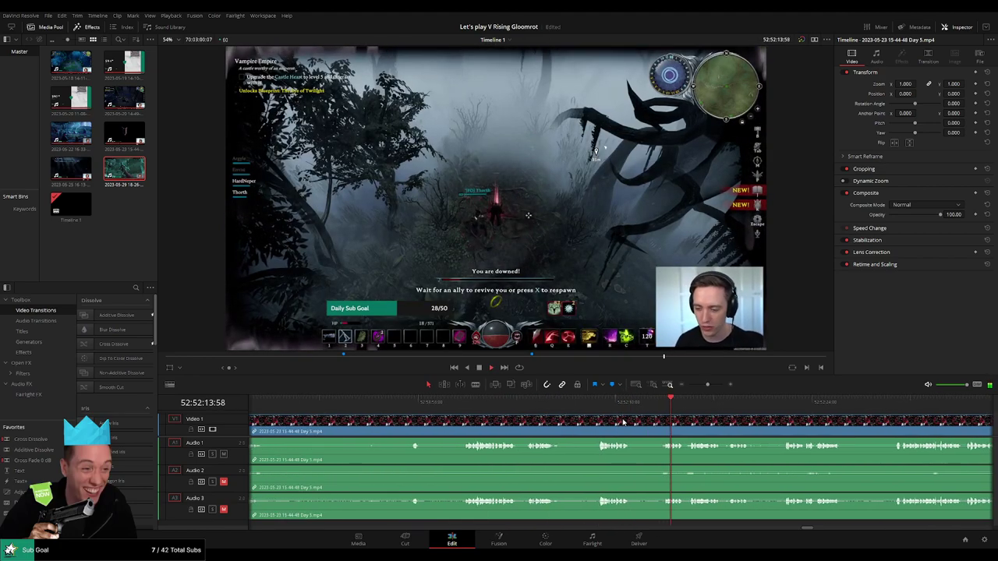
left_click(473, 409)
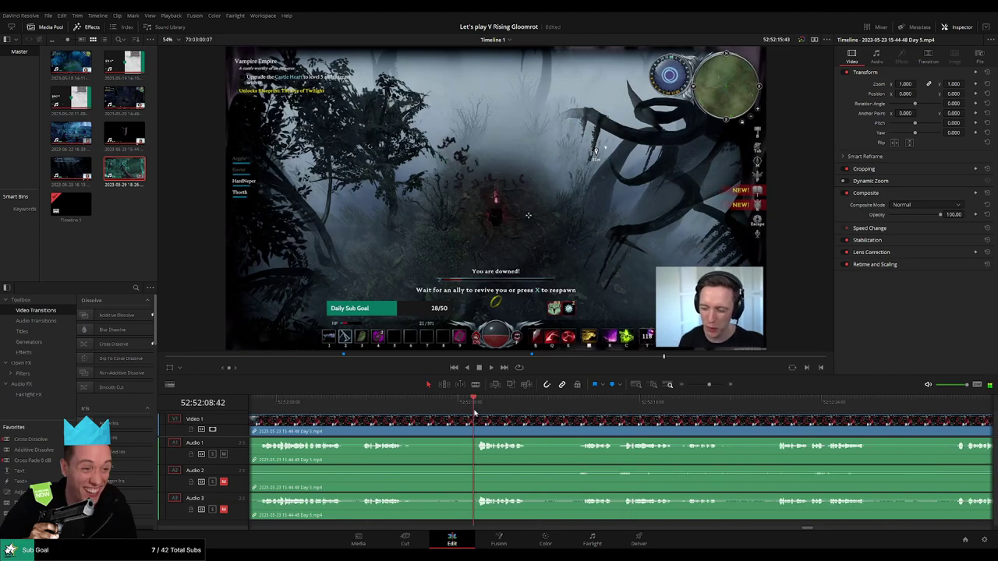
left_click(462, 411)
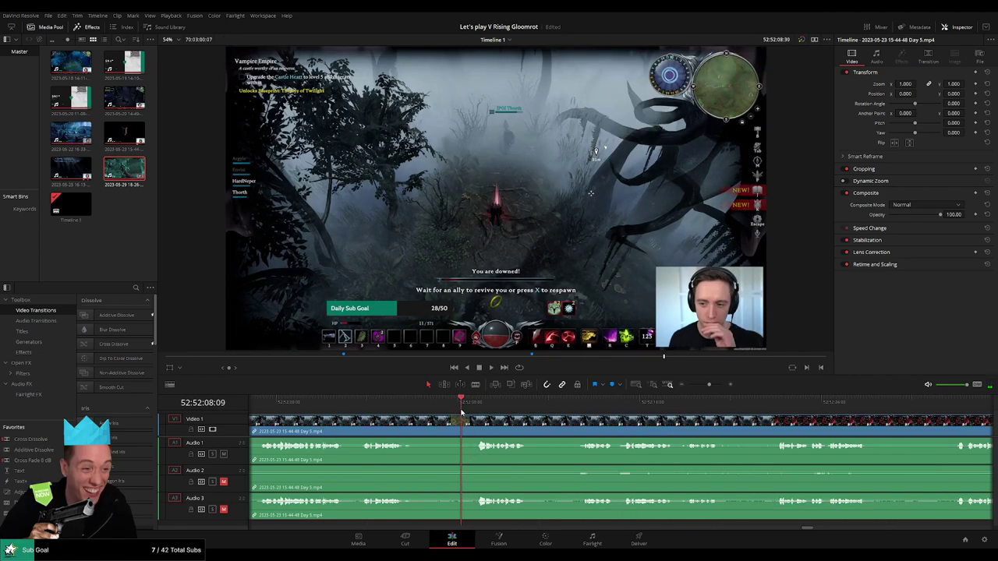
left_click(457, 410)
key("ctrl+b")
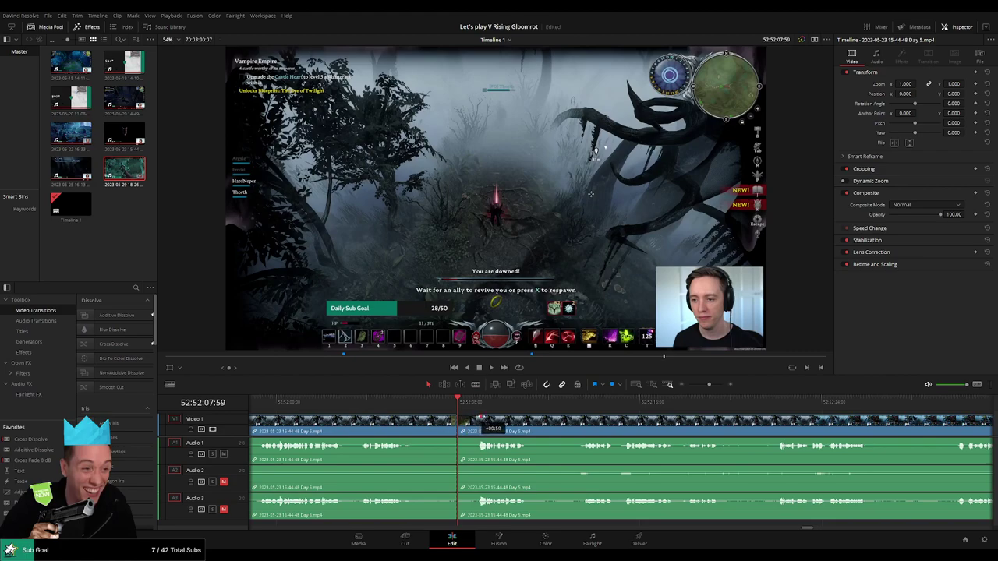
Step: Fade the video in after the 52:52:07:59 cut and lengthen the Audio 1 fade-out
left_click_drag(481, 422, 455, 417)
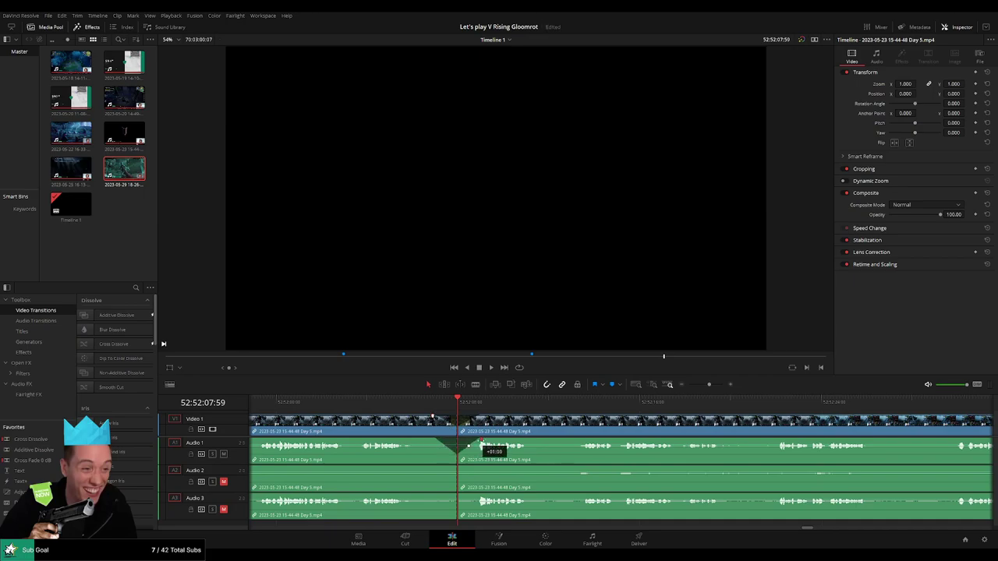
mouse_move(455, 465)
left_mouse_down()
mouse_move(437, 469)
mouse_move(476, 468)
left_mouse_up()
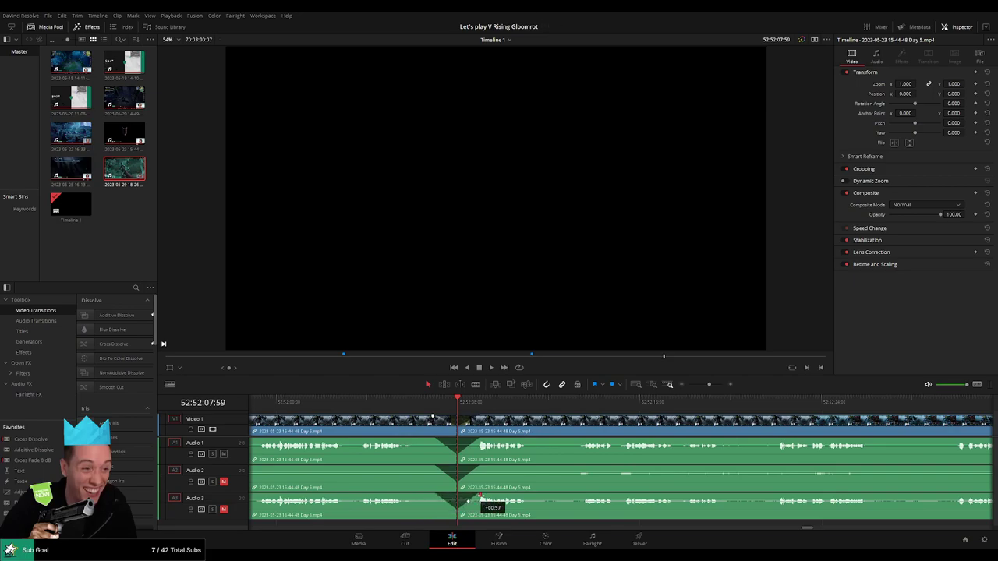
left_click(674, 388)
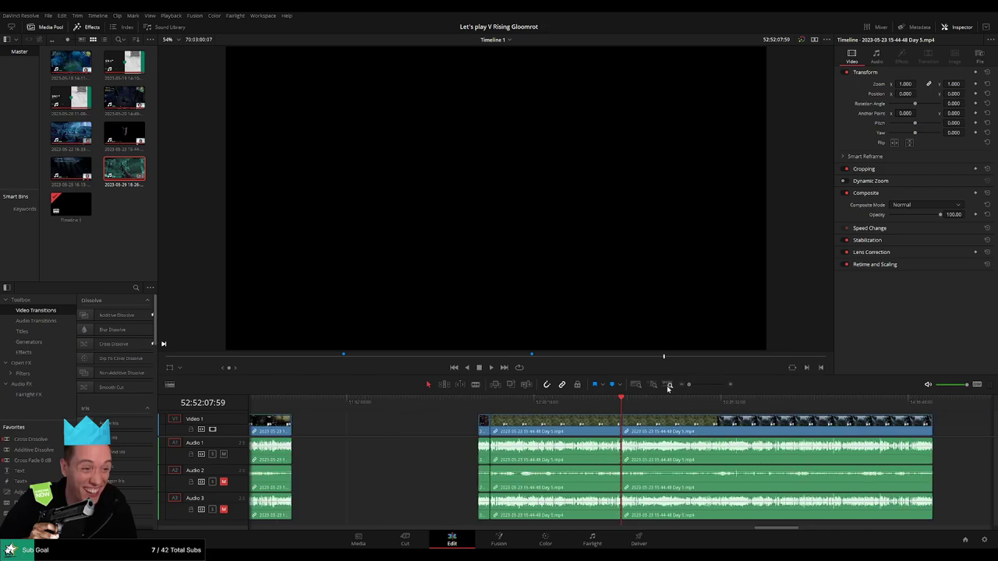
left_click(673, 387)
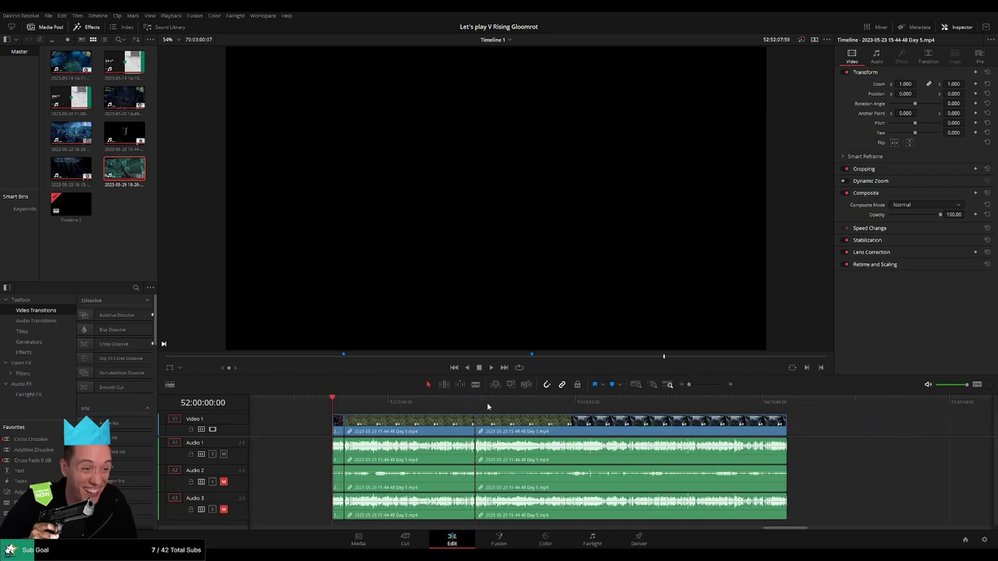
scroll(453, 414, "right", 3)
scroll(416, 419, "right", 3)
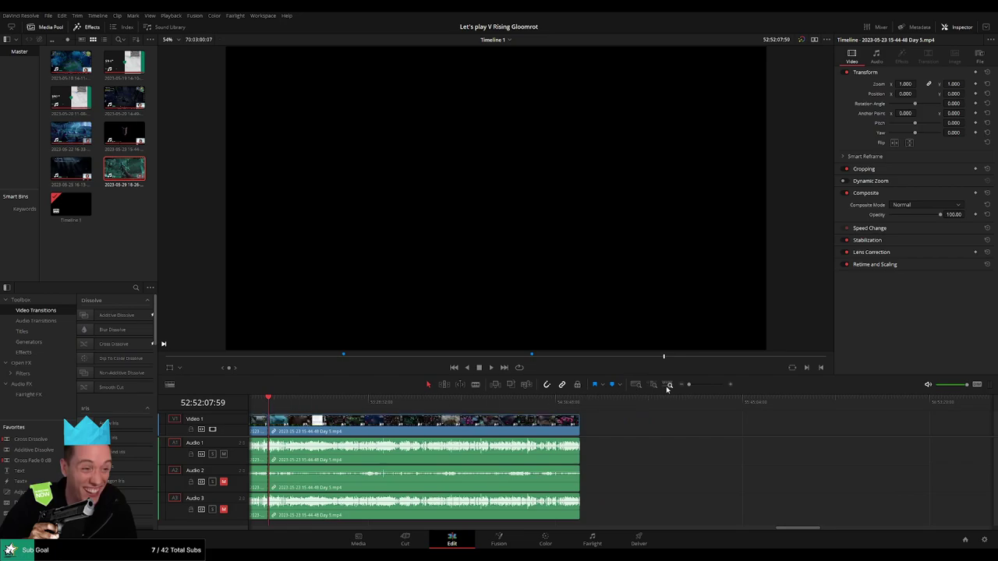
left_click_drag(689, 384, 711, 386)
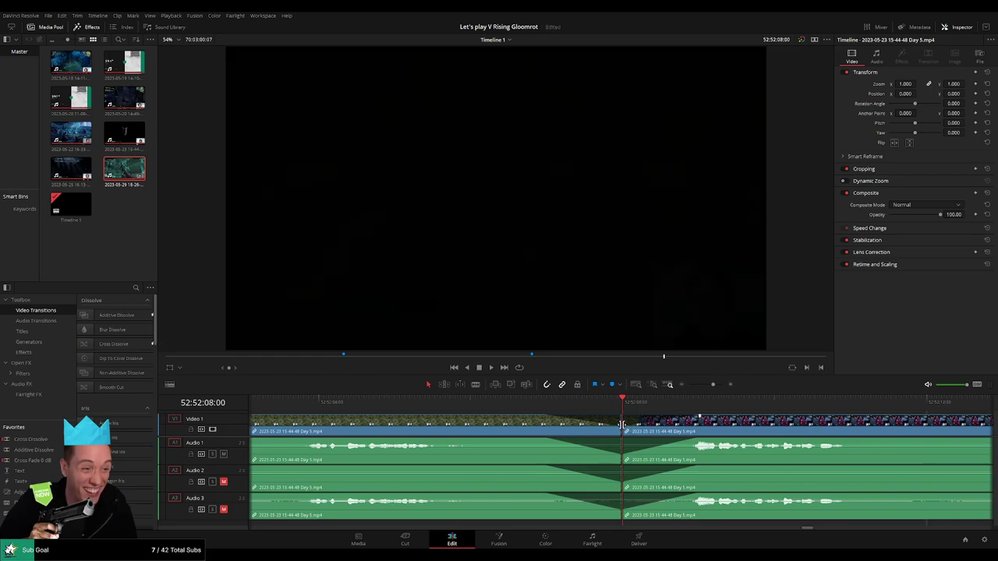
left_click(689, 385)
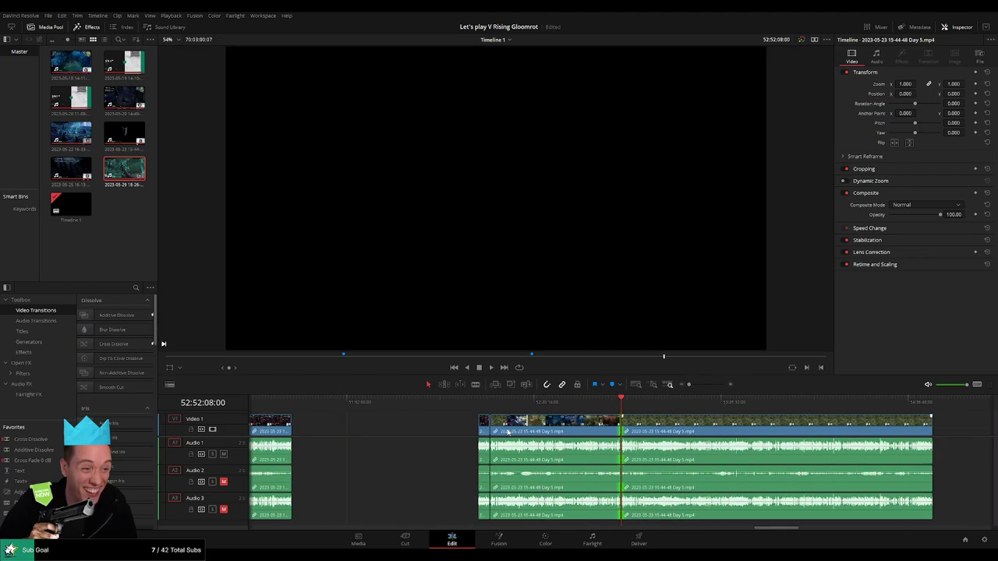
left_click(439, 430)
scroll(390, 425, "right", 3)
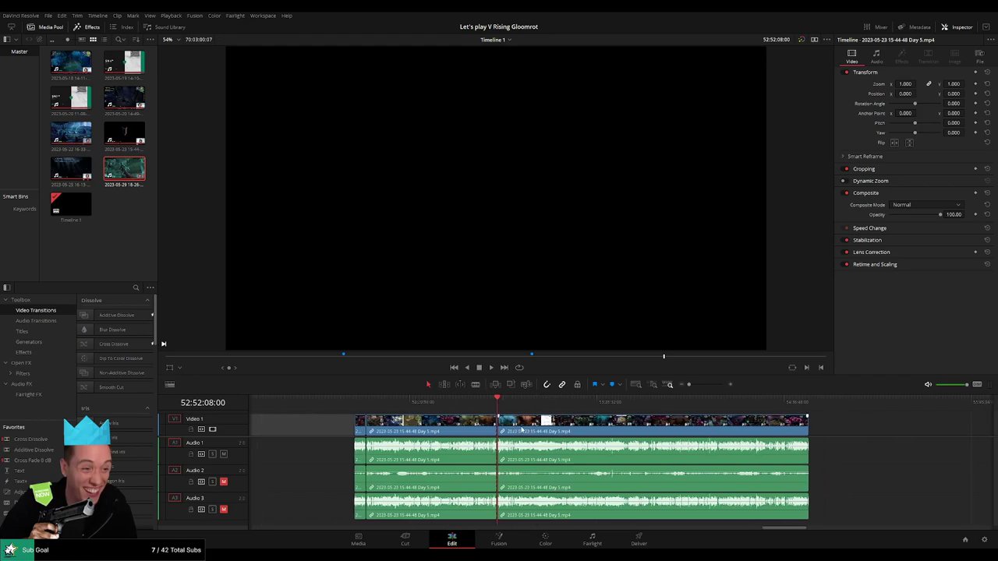
scroll(467, 425, "right", 4)
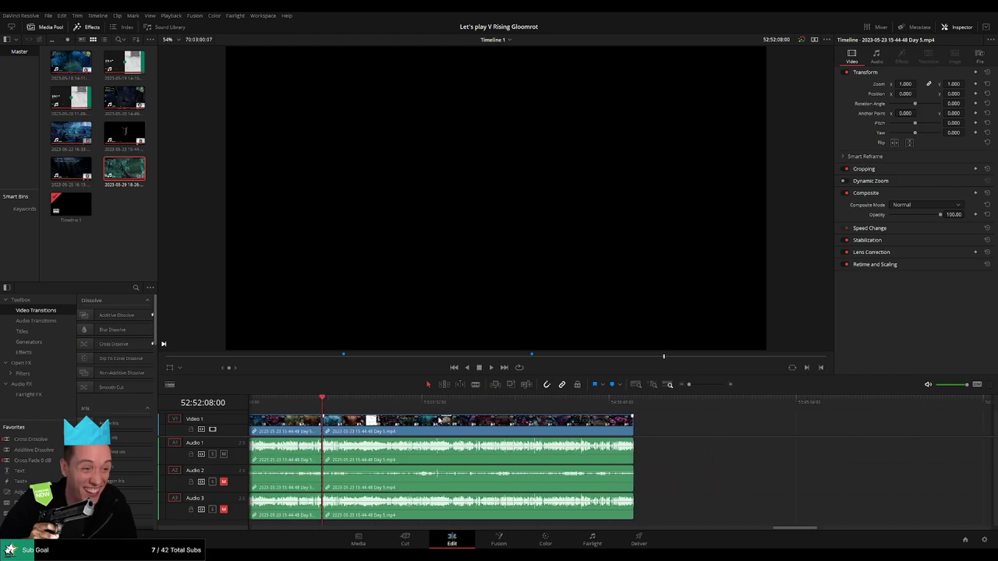
key("ctrl+z")
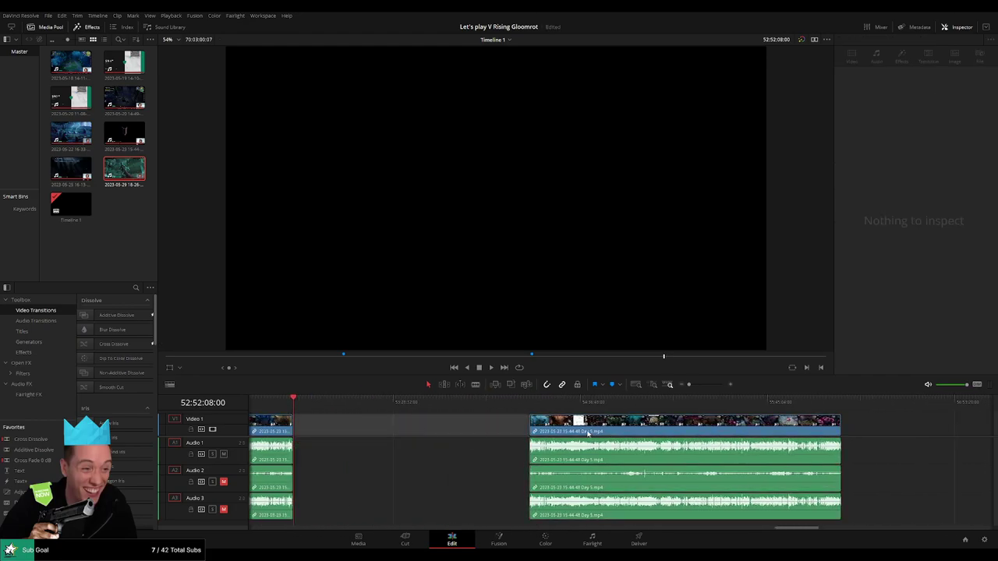
key("ctrl+z")
left_click(490, 432)
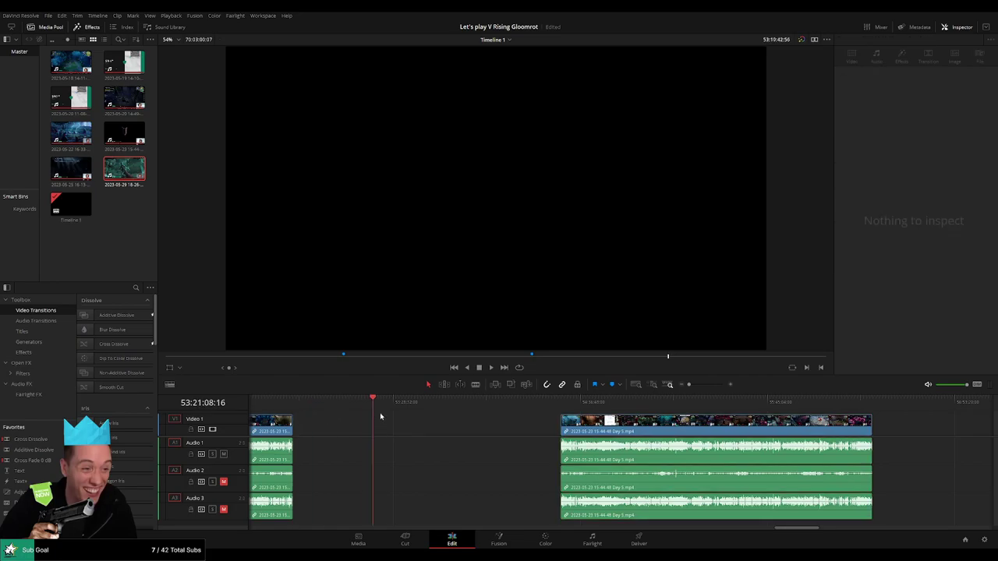
left_click_drag(381, 417, 479, 434)
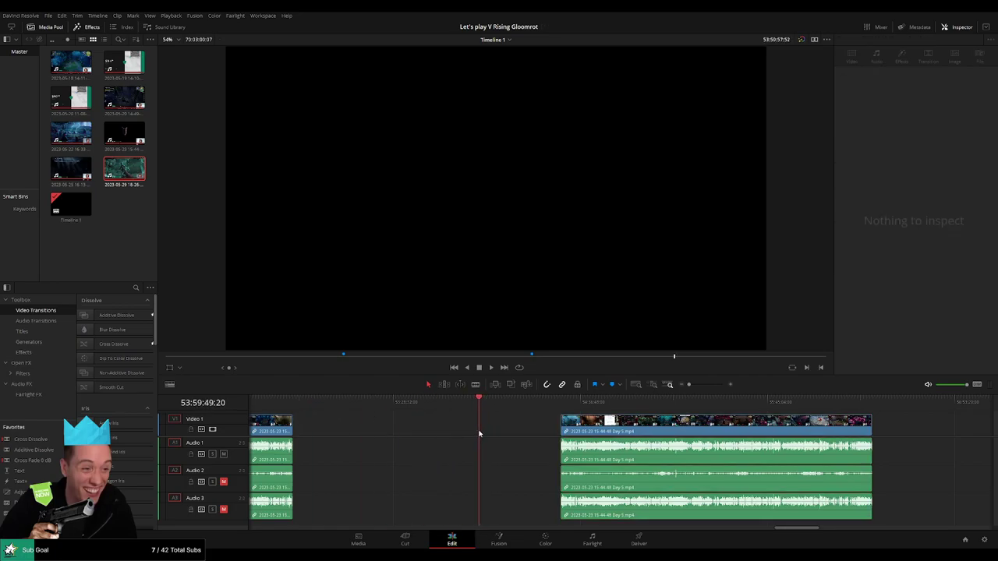
left_click(619, 411)
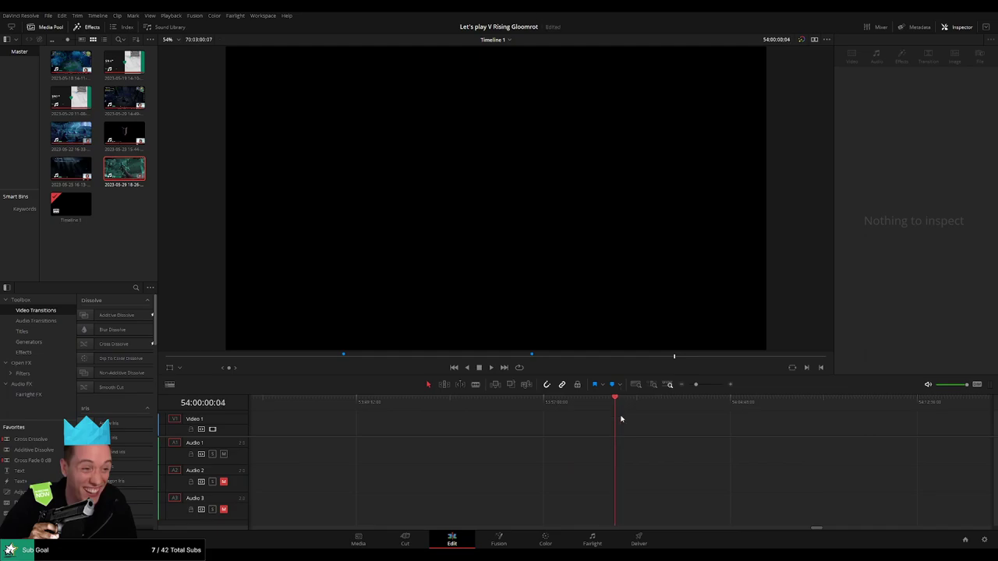
left_click_drag(696, 385, 688, 384)
left_click(686, 432)
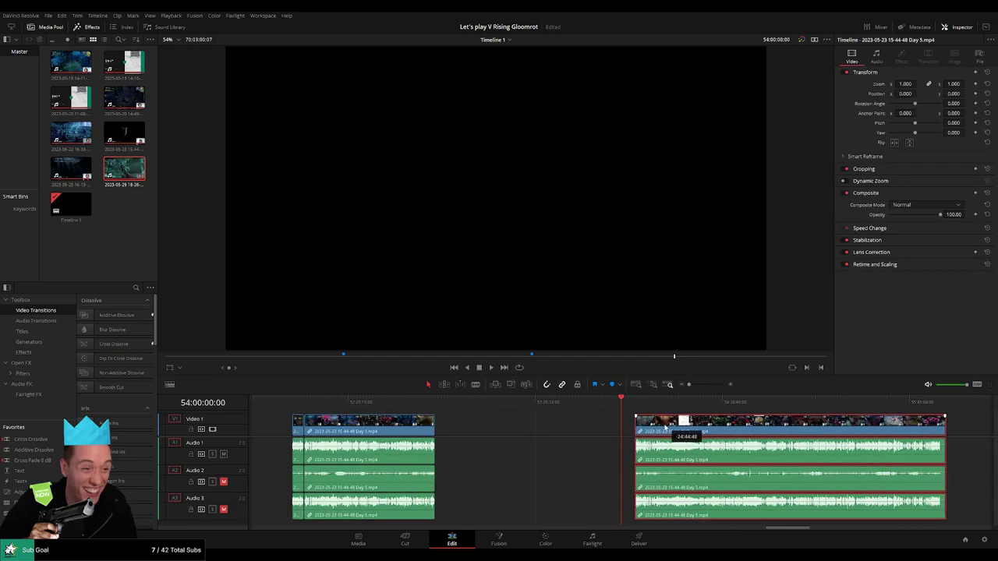
Step: Scrub to 54:52:01:00, where the map screen opens, and split all tracks there
key("space")
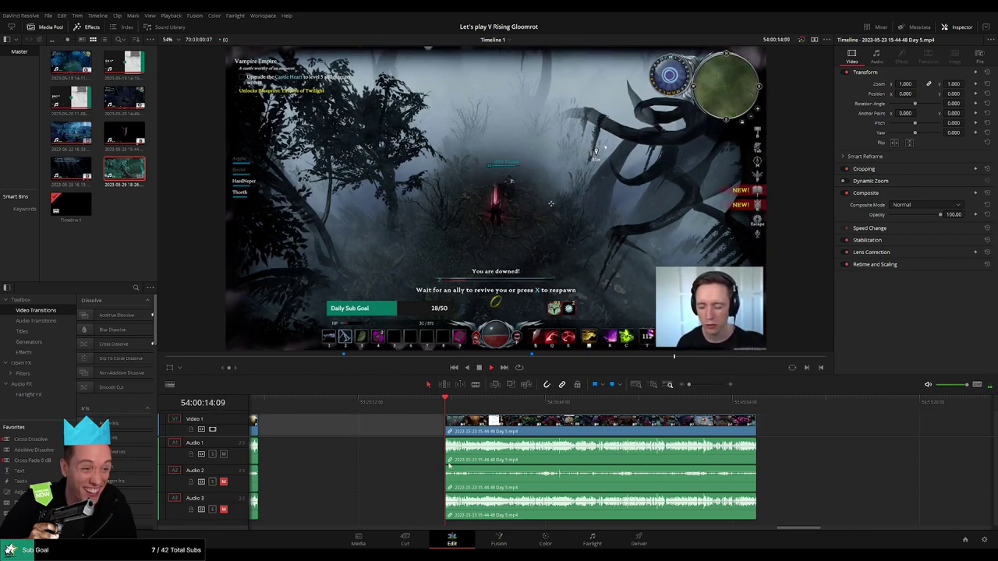
scroll(423, 429, "right", 2)
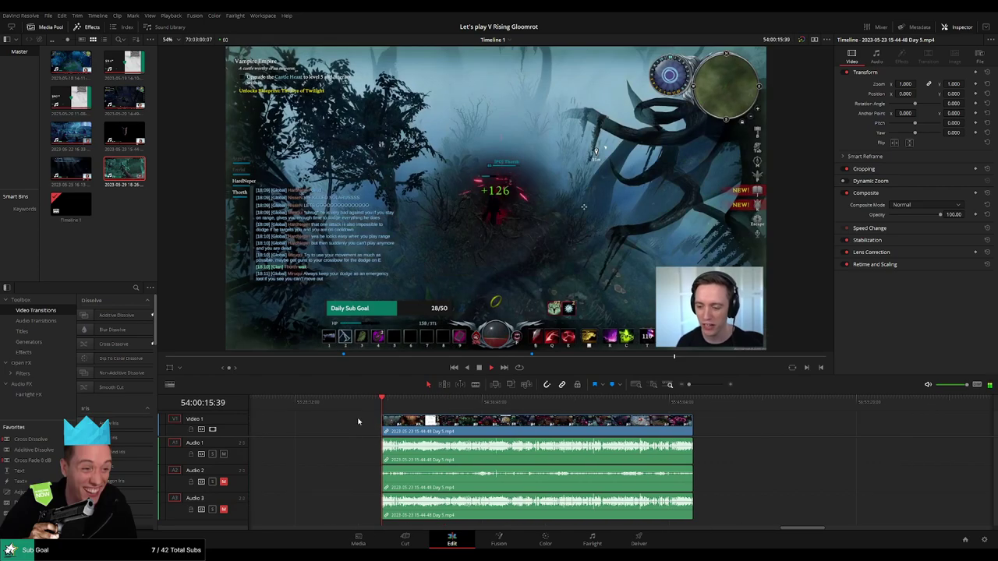
left_click(410, 403)
left_click_drag(443, 406, 523, 407)
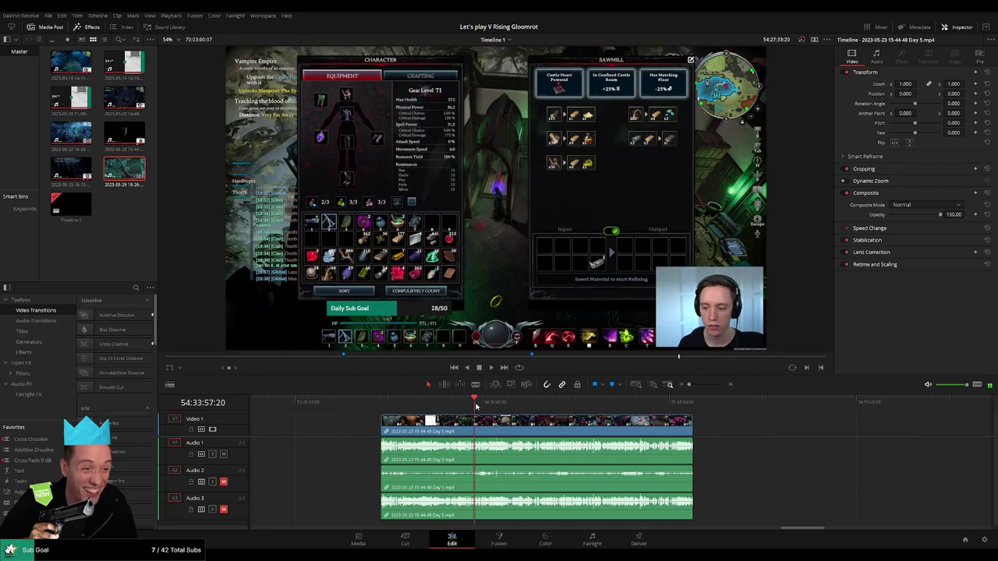
key("space")
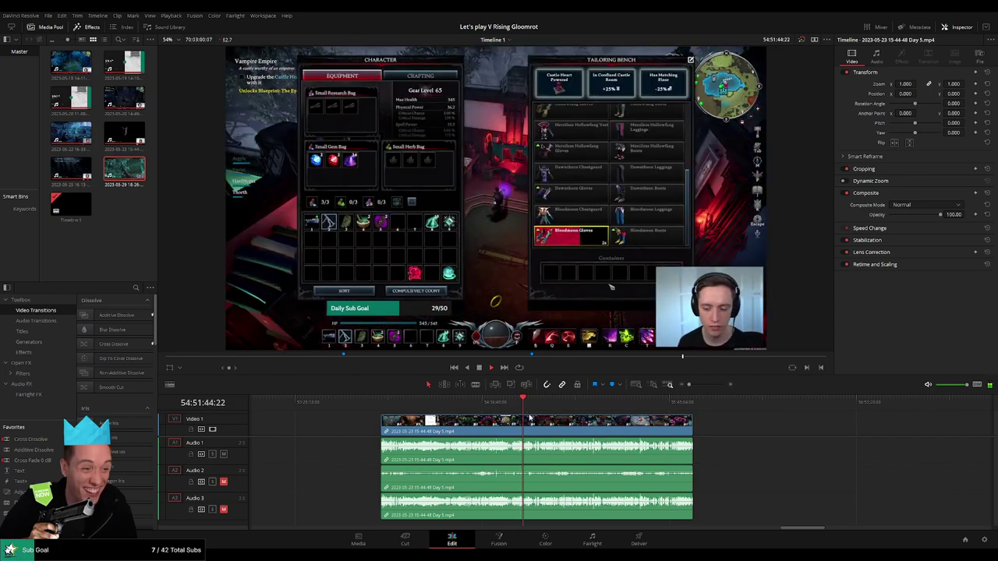
left_click_drag(689, 384, 705, 384)
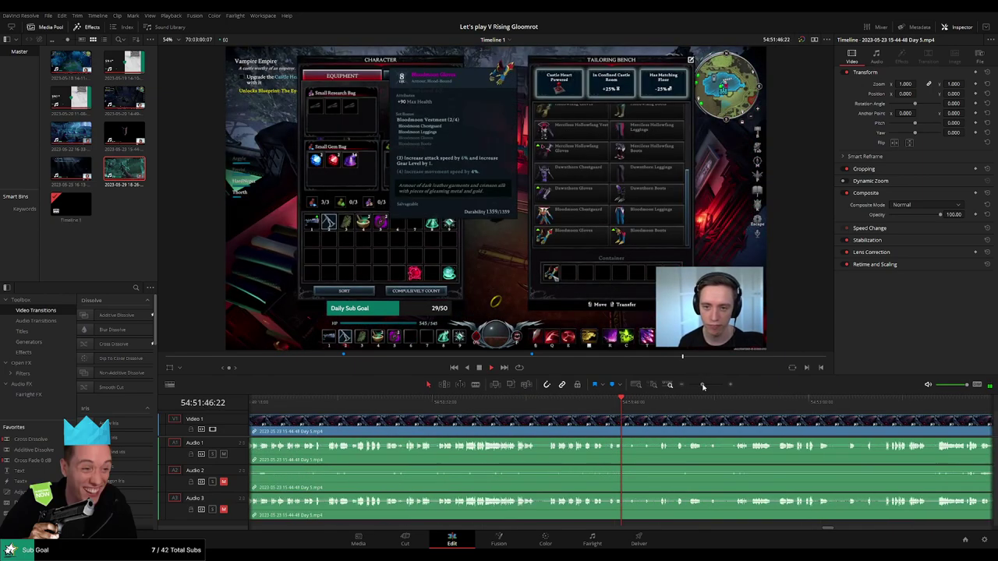
left_click(718, 403)
scroll(578, 408, "up", 2)
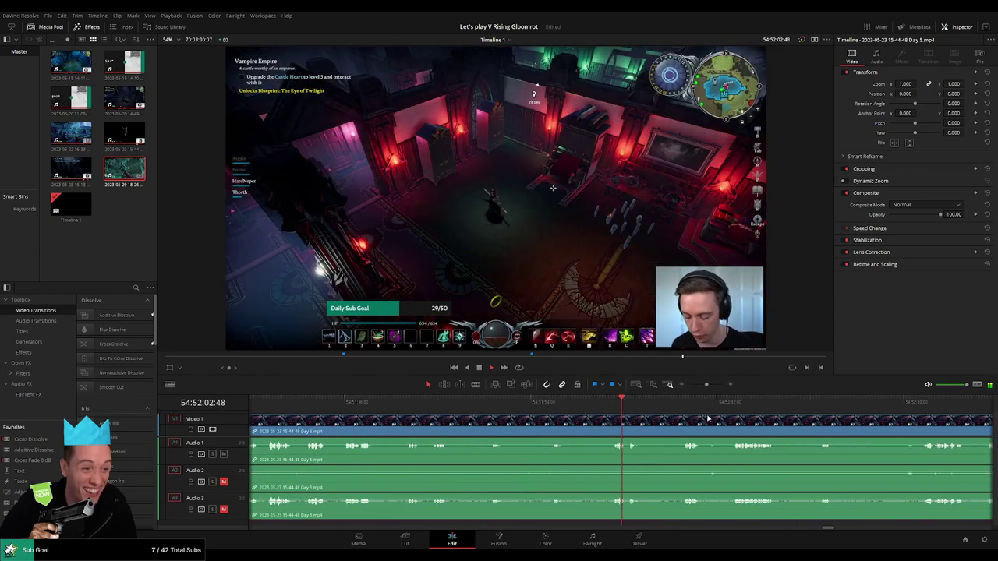
left_click(581, 406)
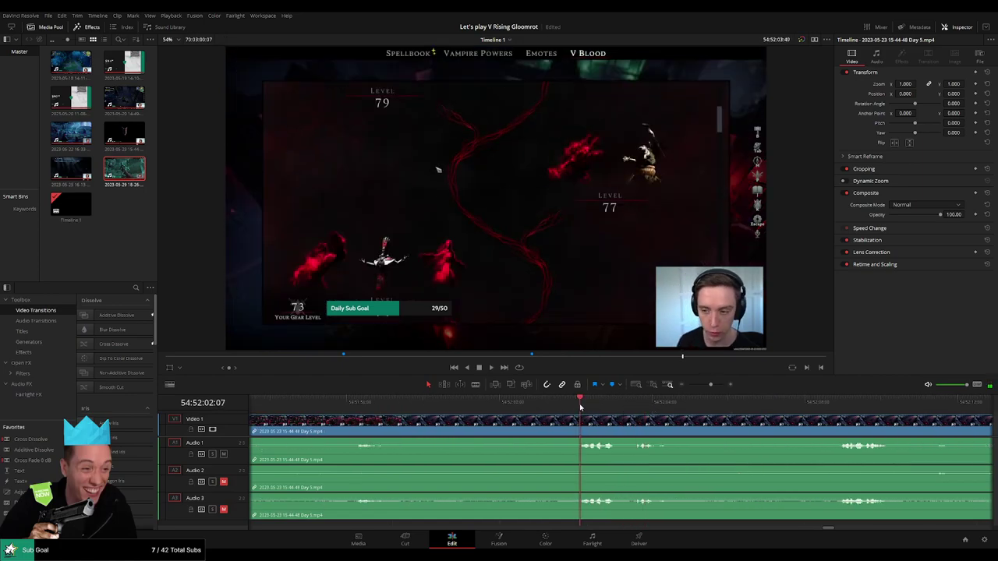
left_click_drag(580, 406, 539, 412)
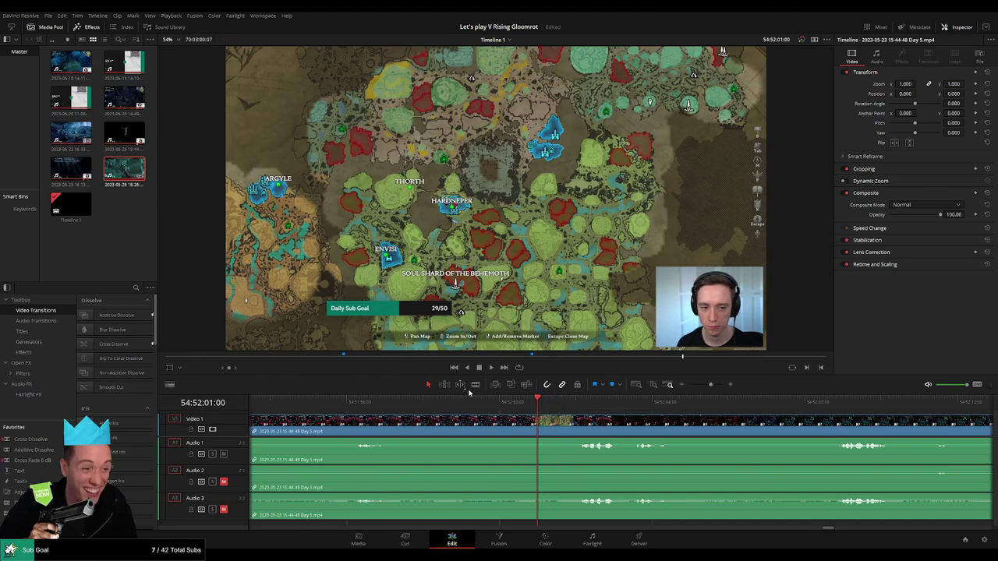
key("ctrl+b")
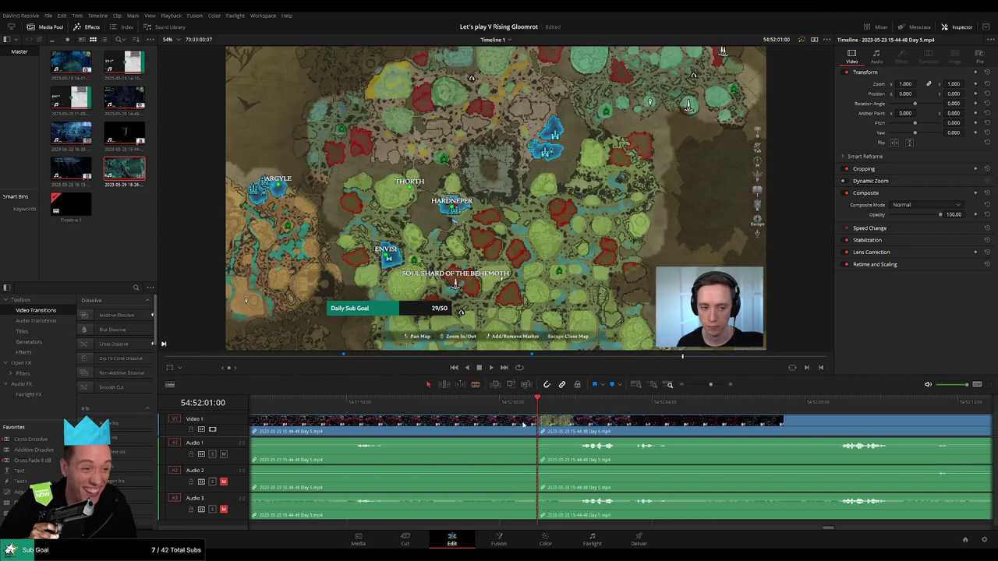
Step: Add a video fade-in after the cut and lengthen the Audio 1 fade-out and fade-in
left_click_drag(524, 425, 573, 427)
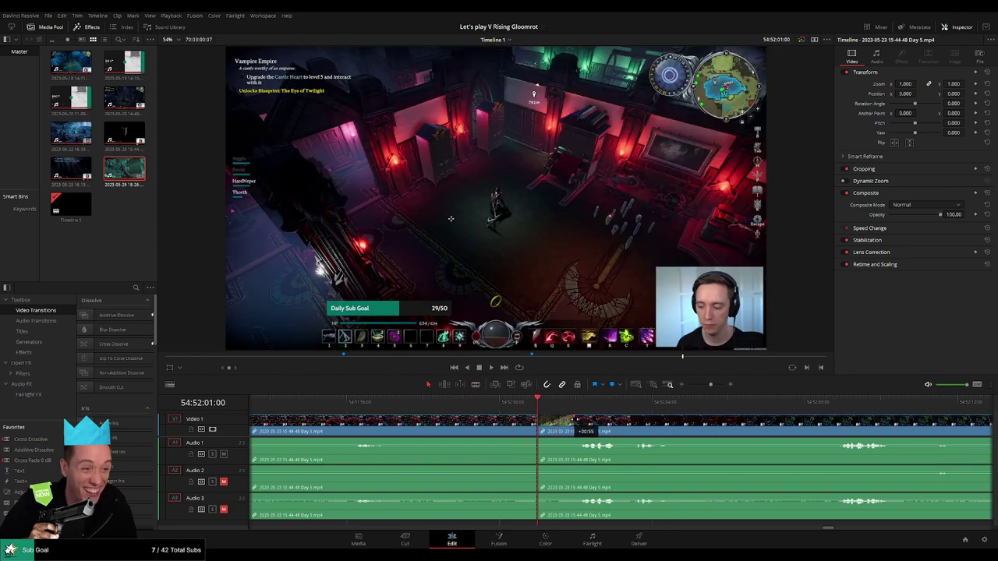
left_click_drag(577, 422, 578, 425)
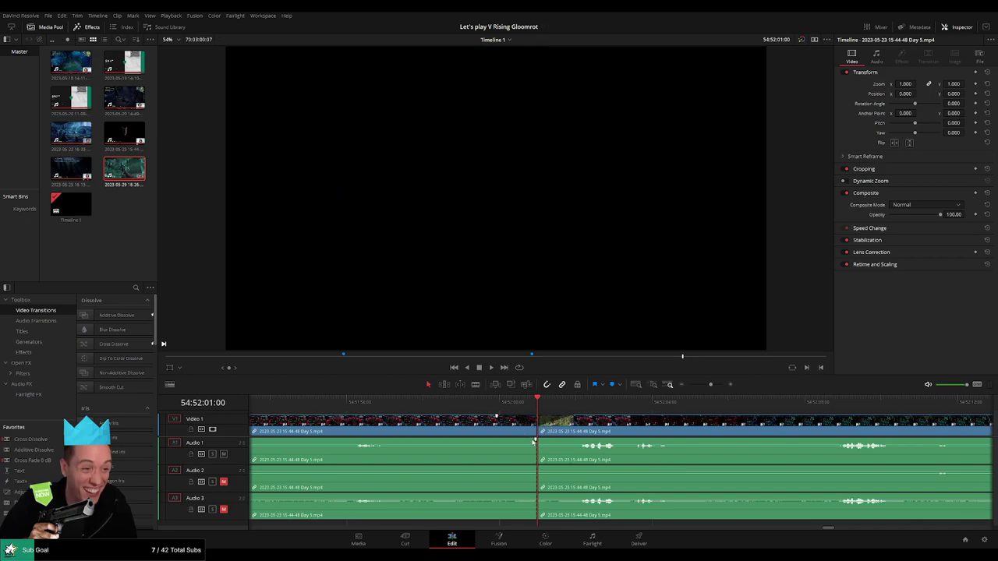
left_click_drag(523, 441, 503, 441)
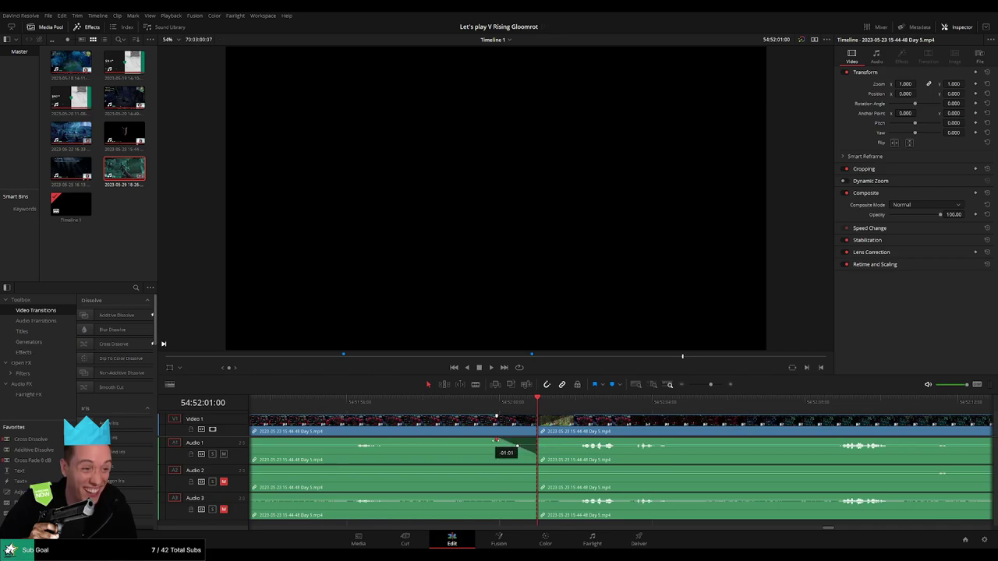
left_click_drag(543, 441, 581, 441)
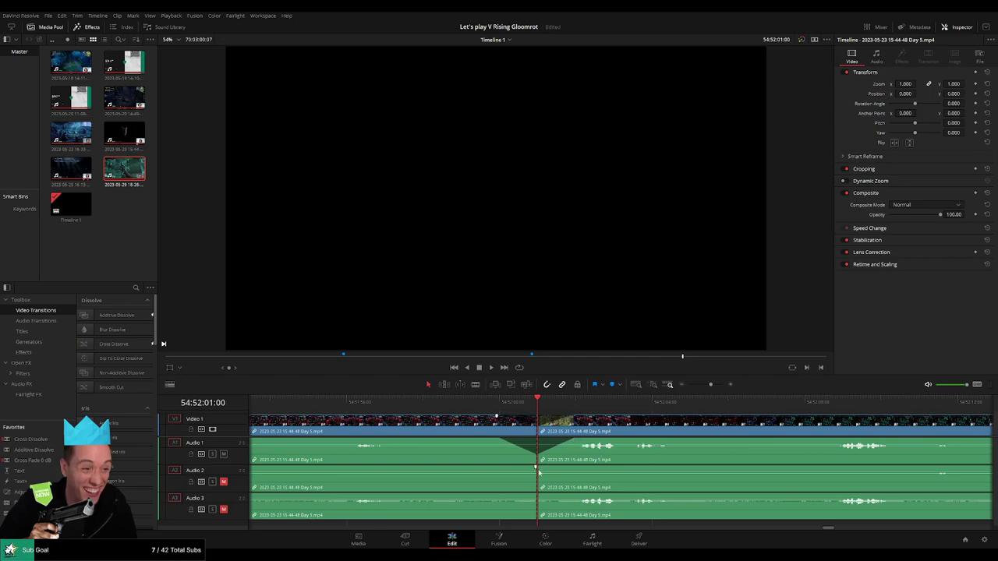
Step: Lengthen the Audio 2 fade-out and add a fade-out and fade-in on Audio 3
mouse_move(516, 469)
left_mouse_down()
mouse_move(494, 468)
mouse_move(579, 469)
left_mouse_up()
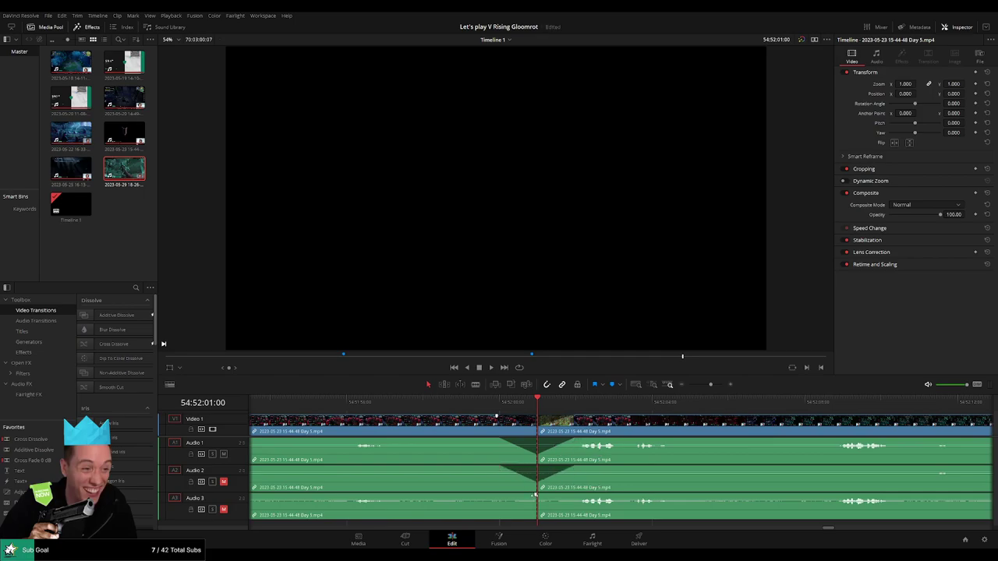
left_click_drag(535, 495, 507, 497)
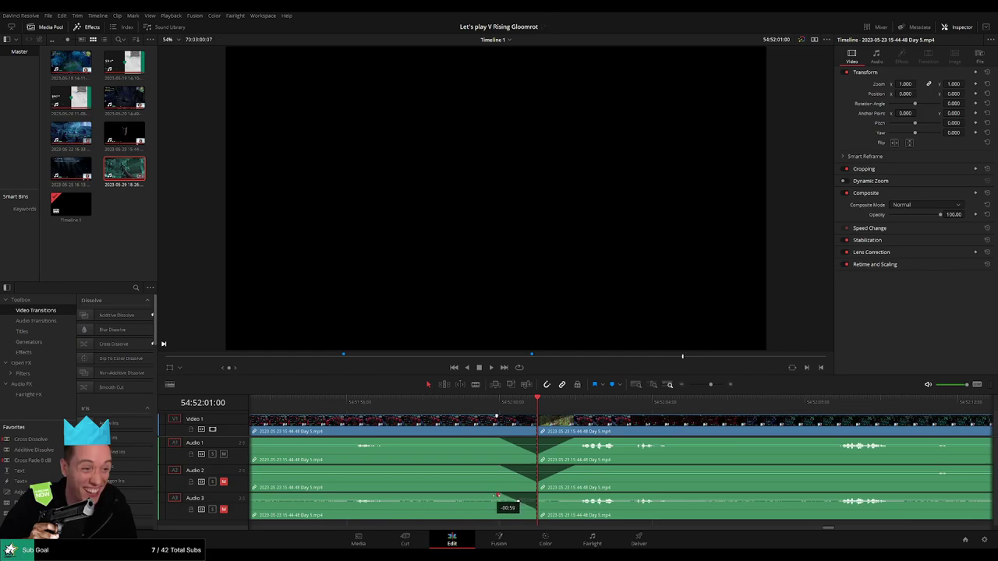
left_click_drag(538, 495, 580, 496)
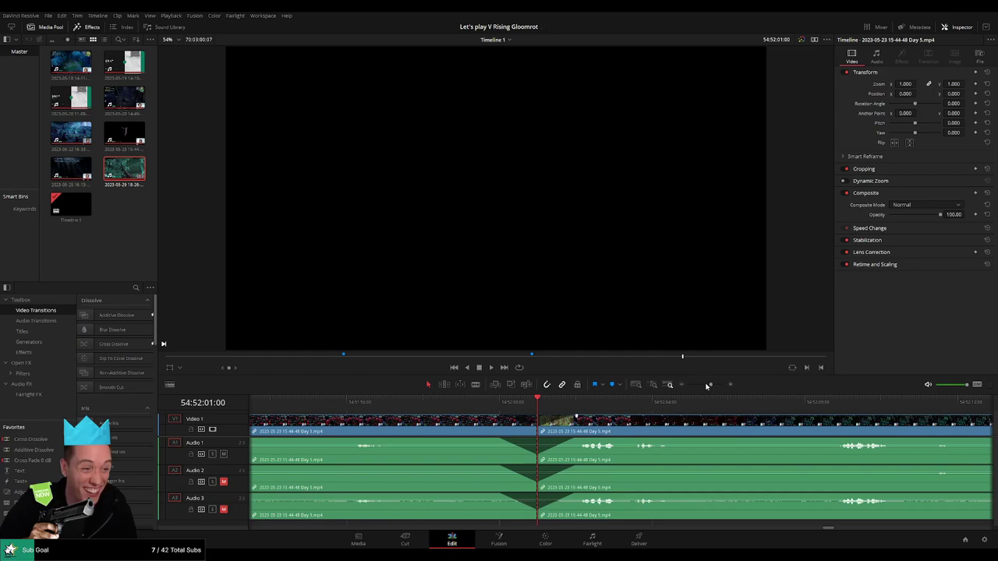
left_click_drag(708, 385, 689, 386)
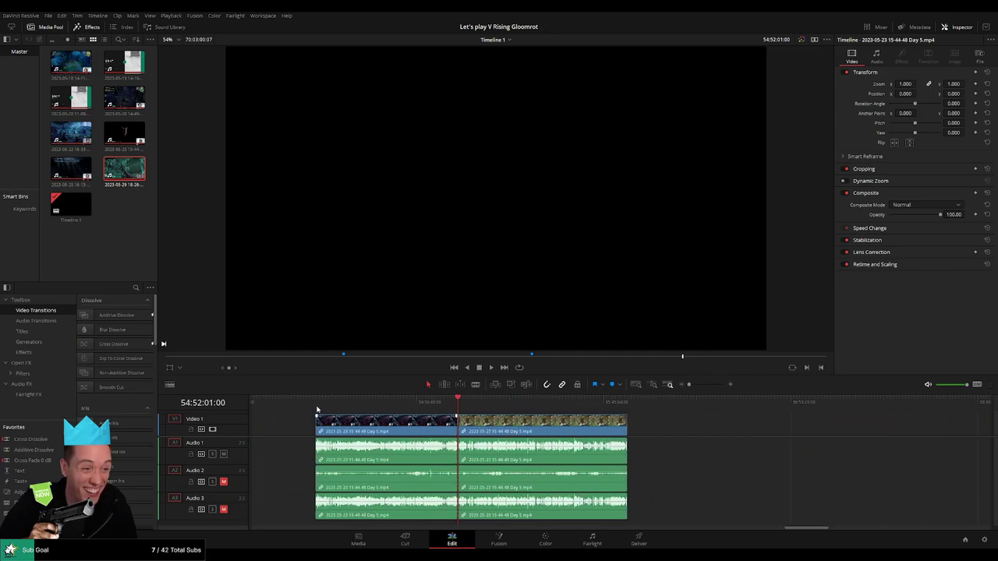
Step: Drag the later Day 5 clip left to start at 56:00:00 and scrub to check the join
left_click(320, 402)
left_click(459, 406)
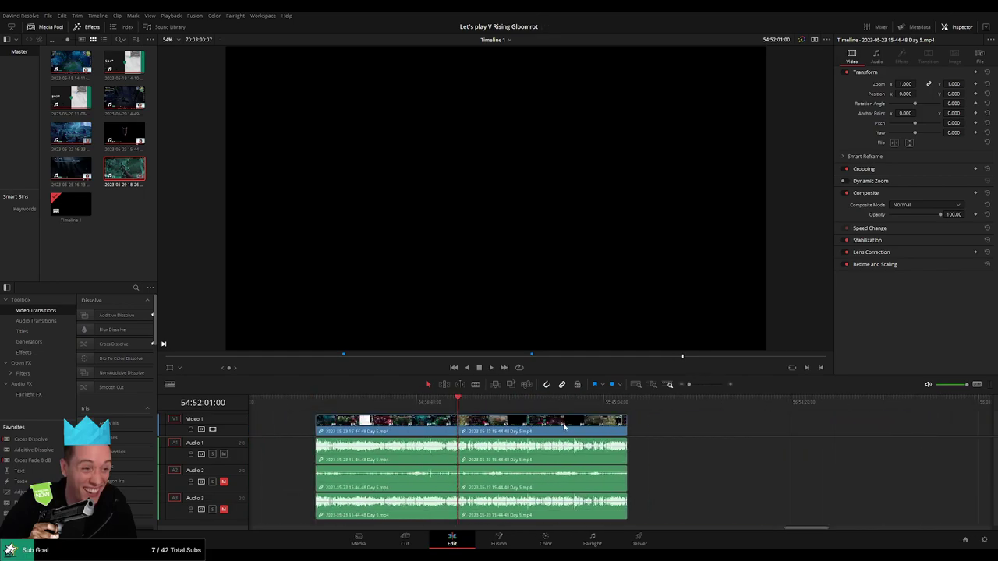
scroll(405, 430, "right", 3)
left_click(404, 430)
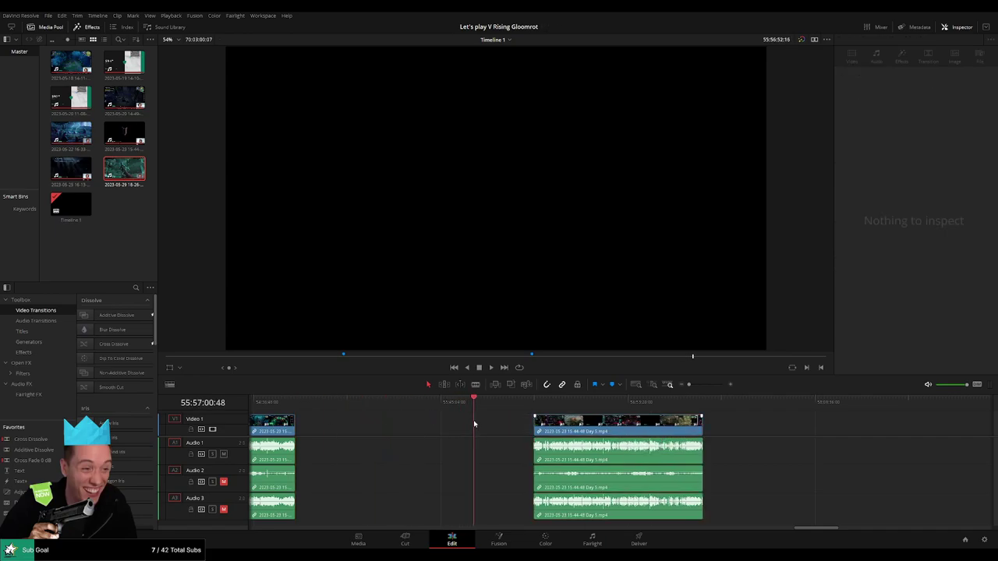
left_click(567, 430)
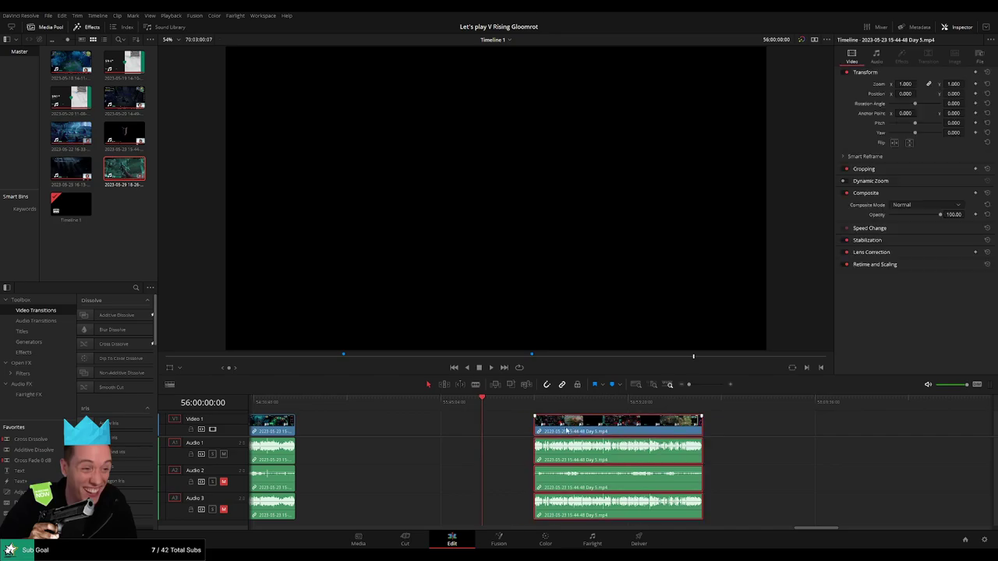
left_click_drag(566, 429, 515, 429)
left_click(720, 432)
scroll(611, 428, "right", 3)
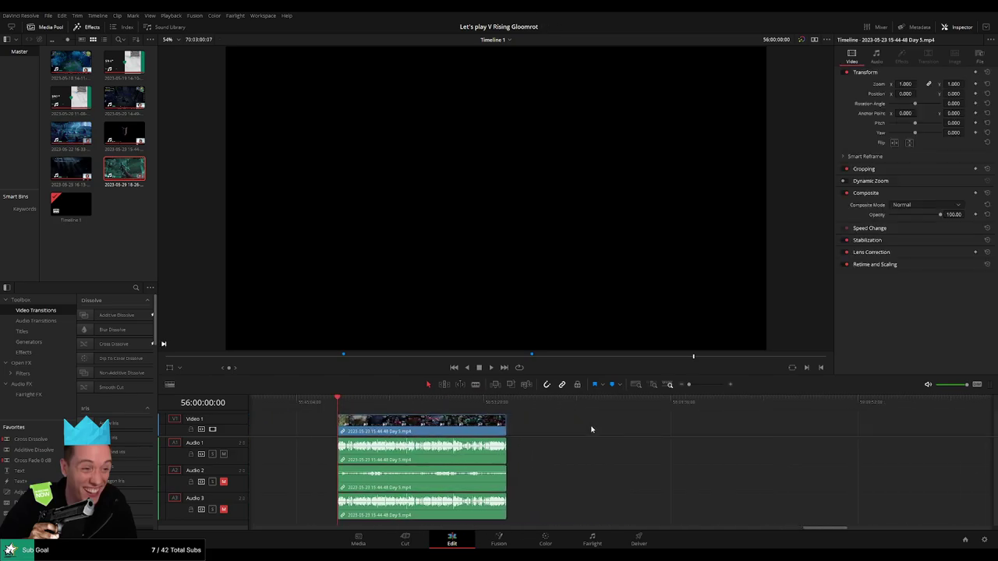
mouse_move(371, 412)
left_mouse_down()
mouse_move(541, 428)
mouse_move(584, 409)
mouse_move(499, 409)
left_mouse_up()
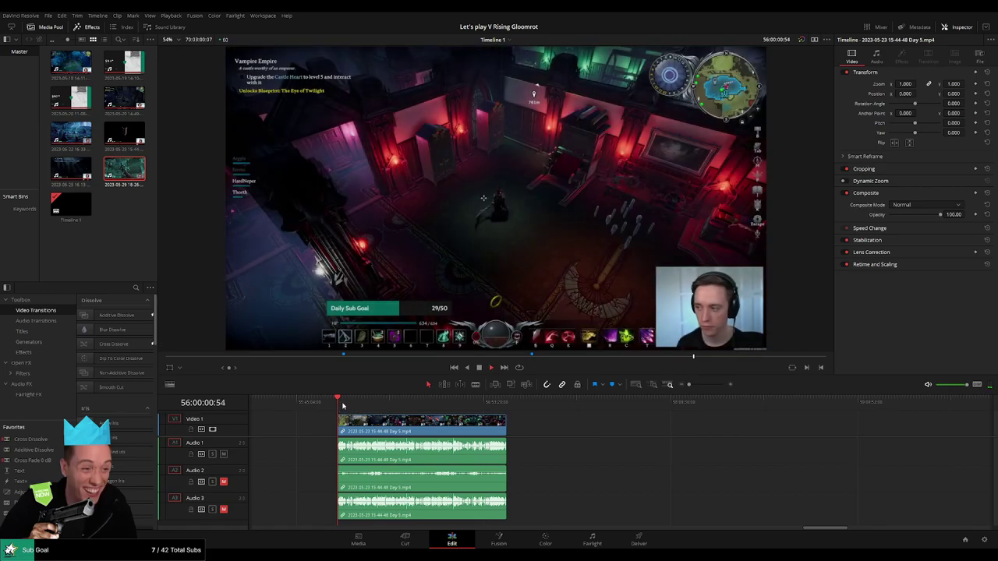
Step: Split the video and all audio tracks at 56:52:03:00, where the furnace inventory appears
scroll(641, 419, "up", 5)
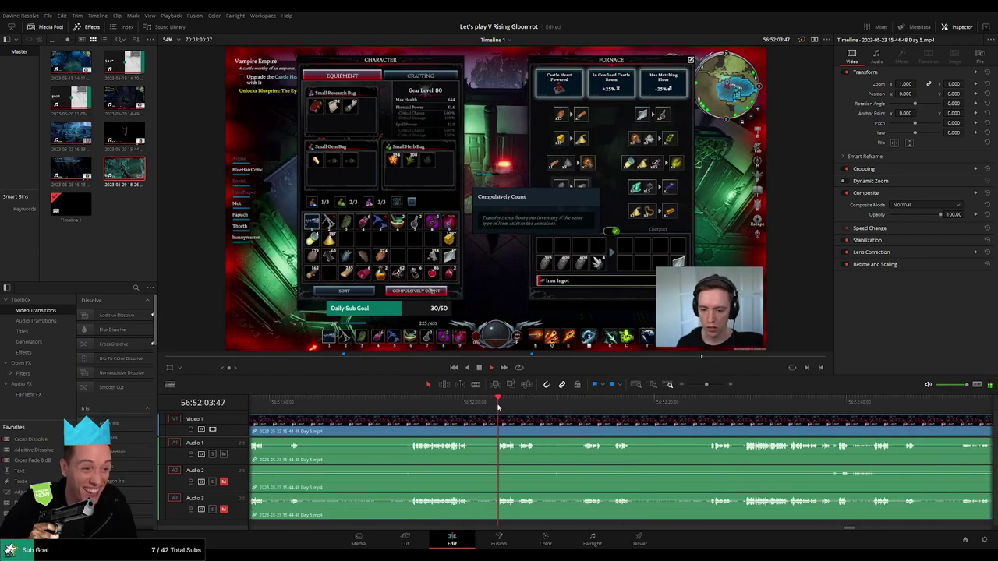
left_click_drag(418, 408, 450, 409)
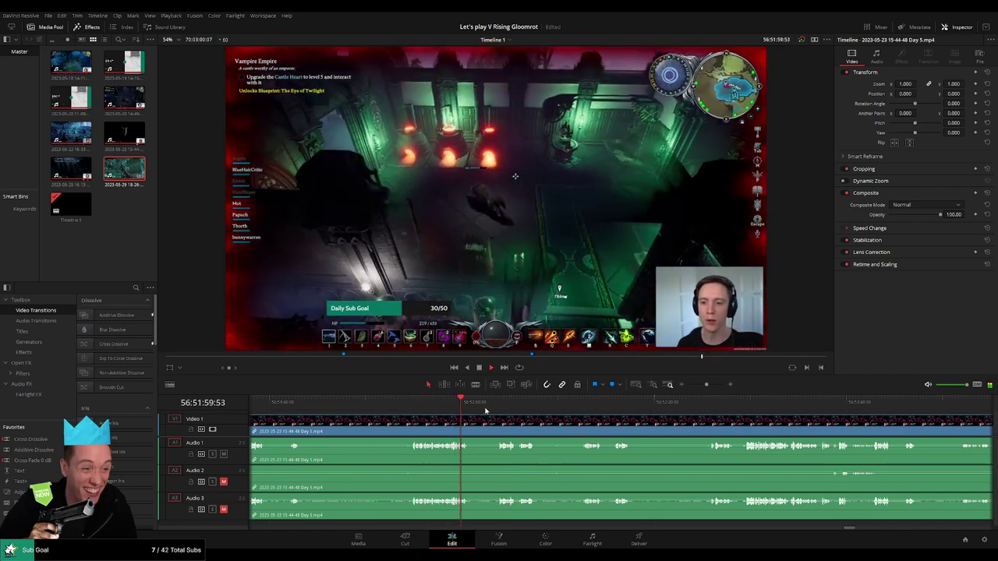
mouse_move(450, 409)
left_mouse_down()
mouse_move(591, 410)
mouse_move(534, 420)
left_mouse_up()
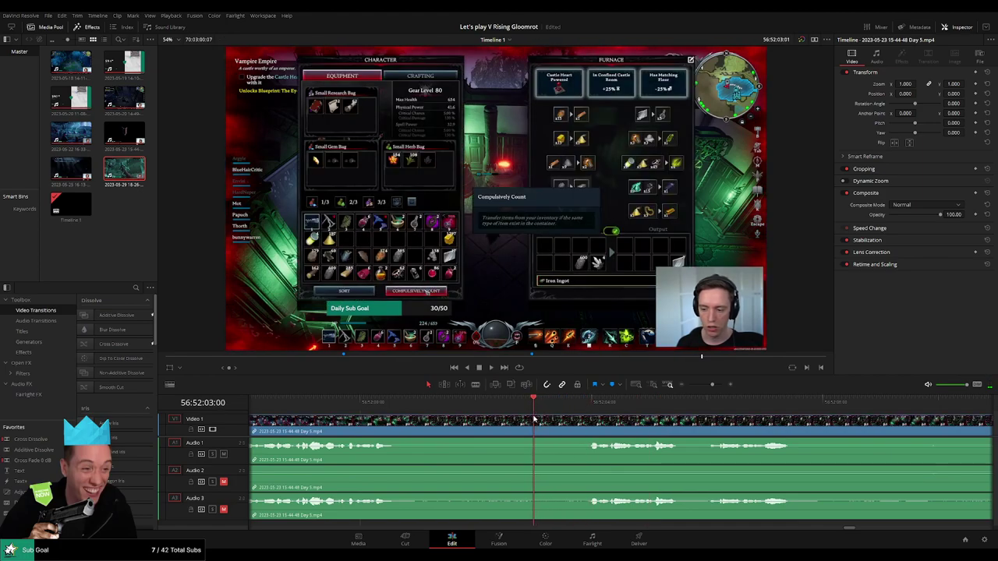
key("ctrl+b")
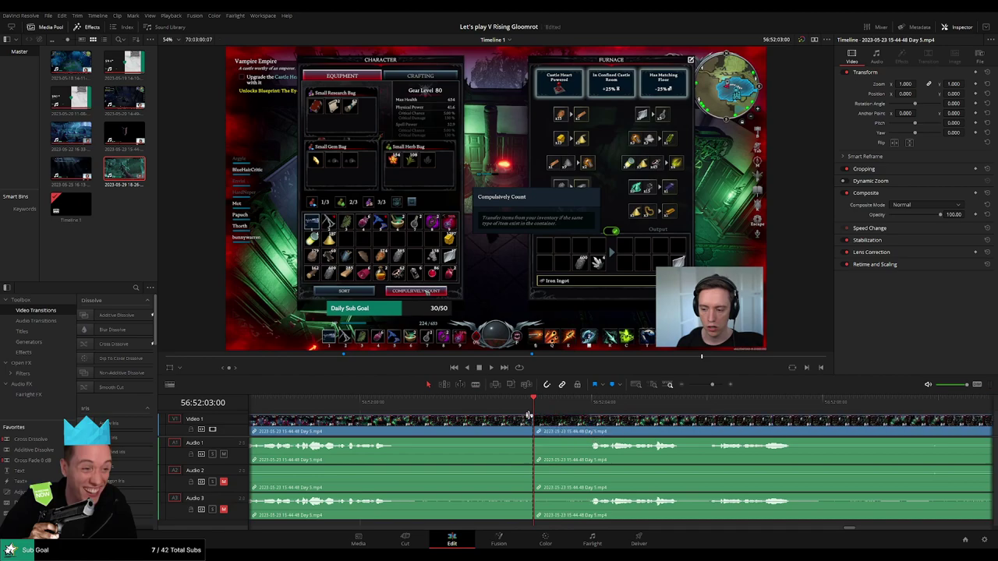
left_click_drag(530, 417, 484, 421)
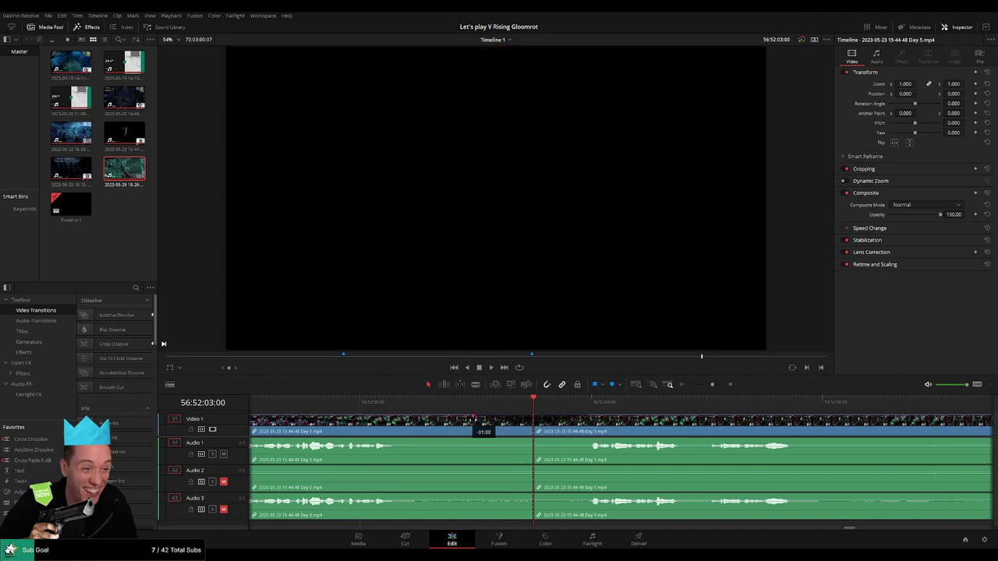
Step: Fade Audio 1 and Audio 2 out and in around the 56:52:03:00 cut, plus an Audio 3 fade
left_click_drag(533, 439, 473, 440)
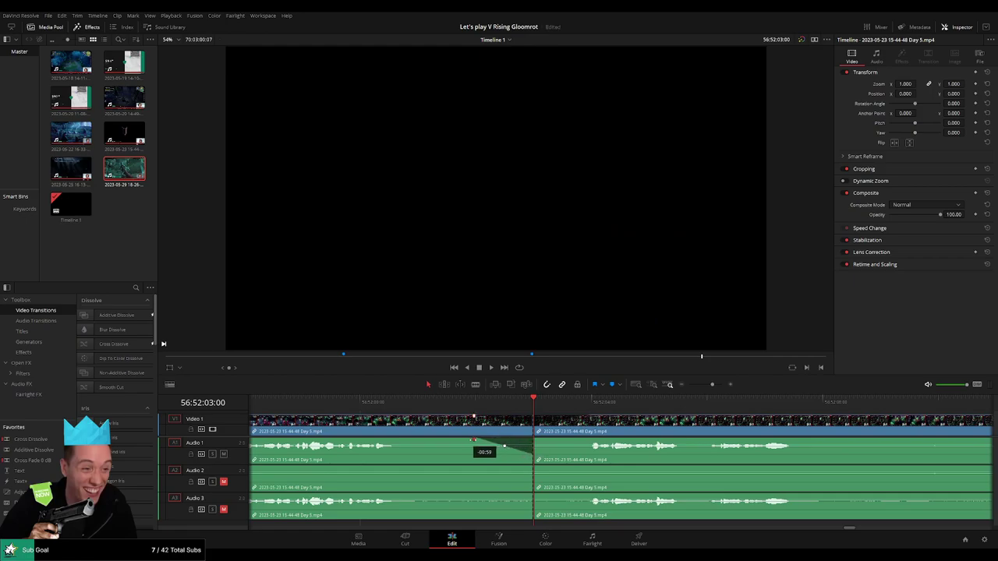
left_click_drag(535, 441, 588, 441)
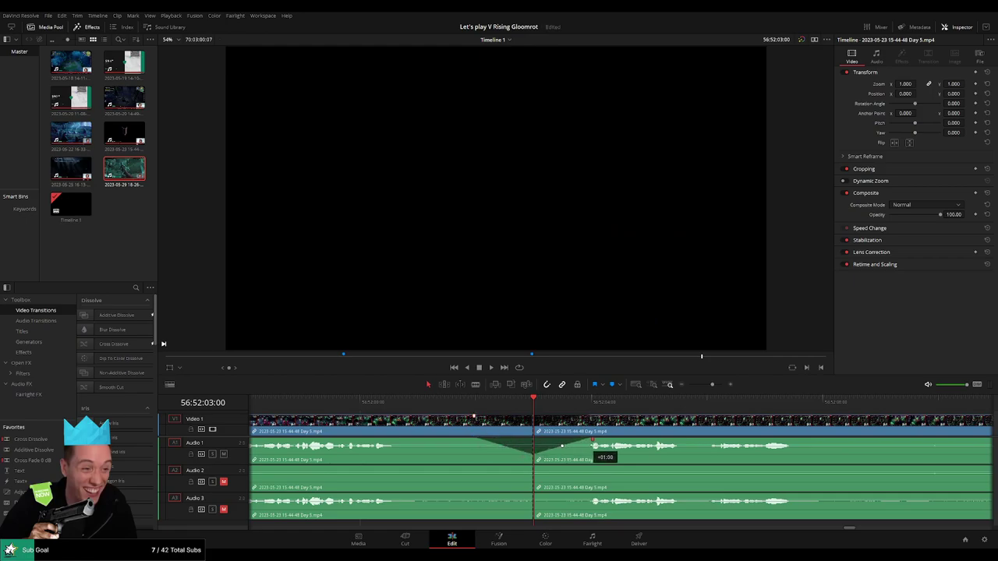
left_click_drag(533, 471, 474, 467)
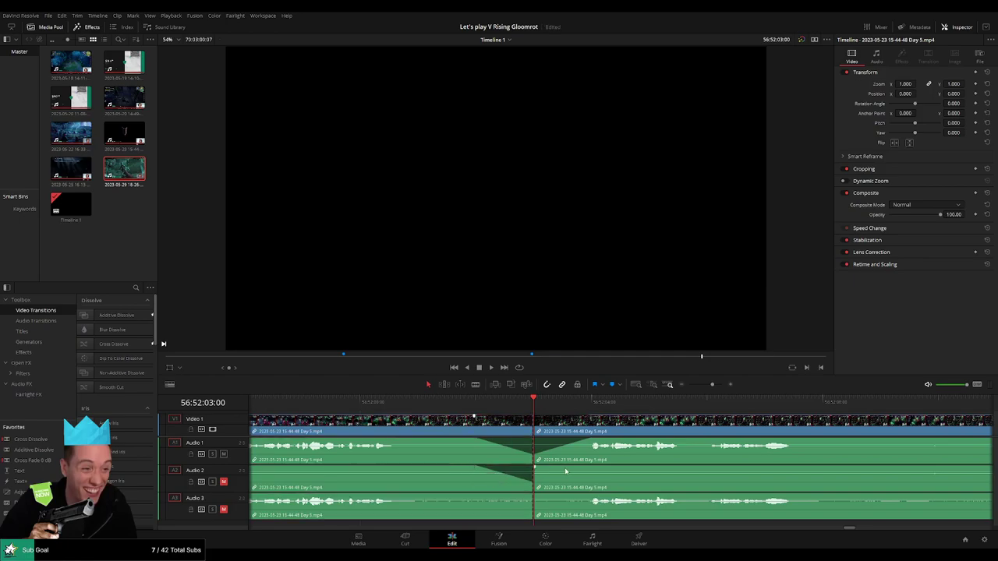
left_click_drag(534, 468, 587, 469)
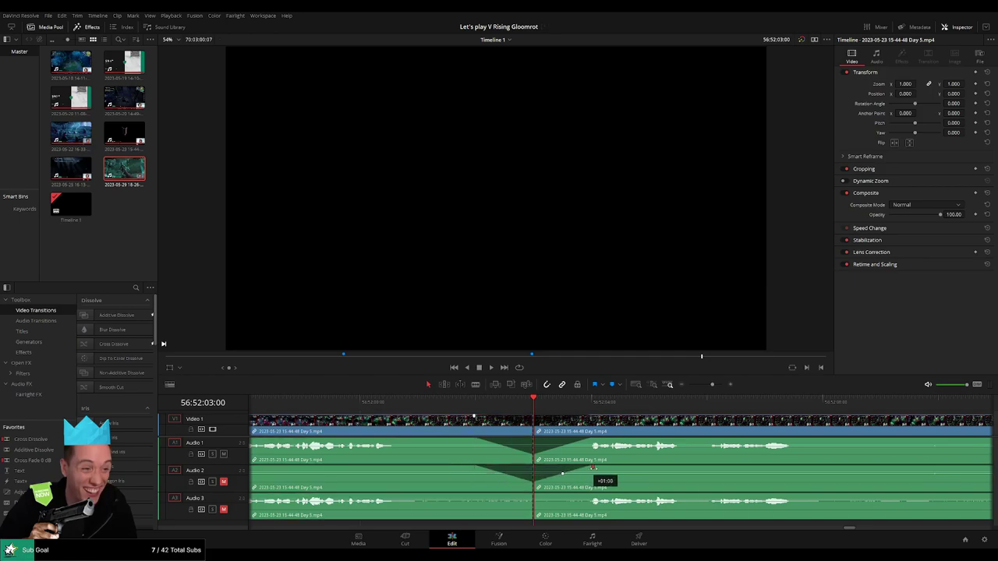
left_click(594, 469)
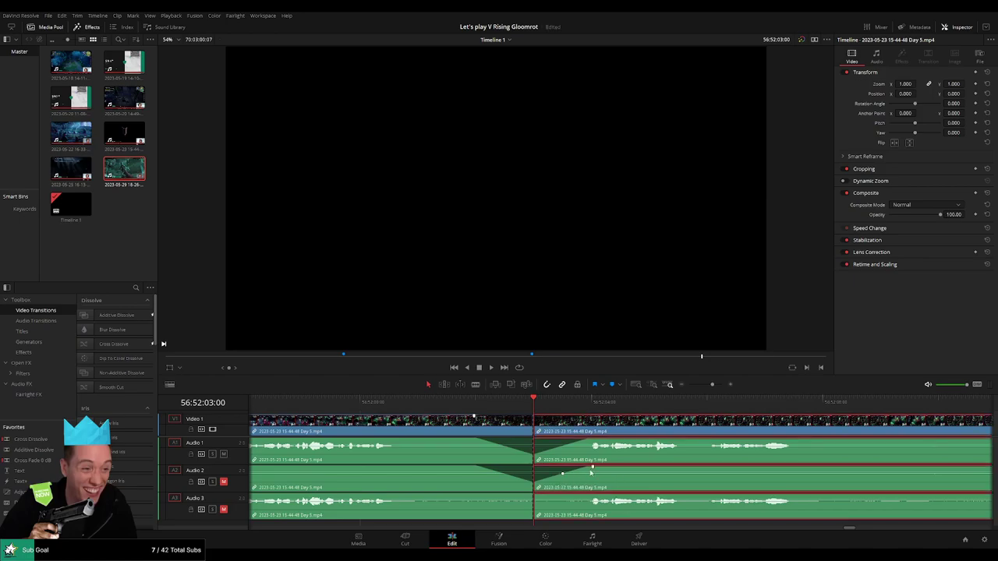
mouse_move(535, 495)
left_mouse_down()
mouse_move(477, 496)
mouse_move(590, 497)
left_mouse_up()
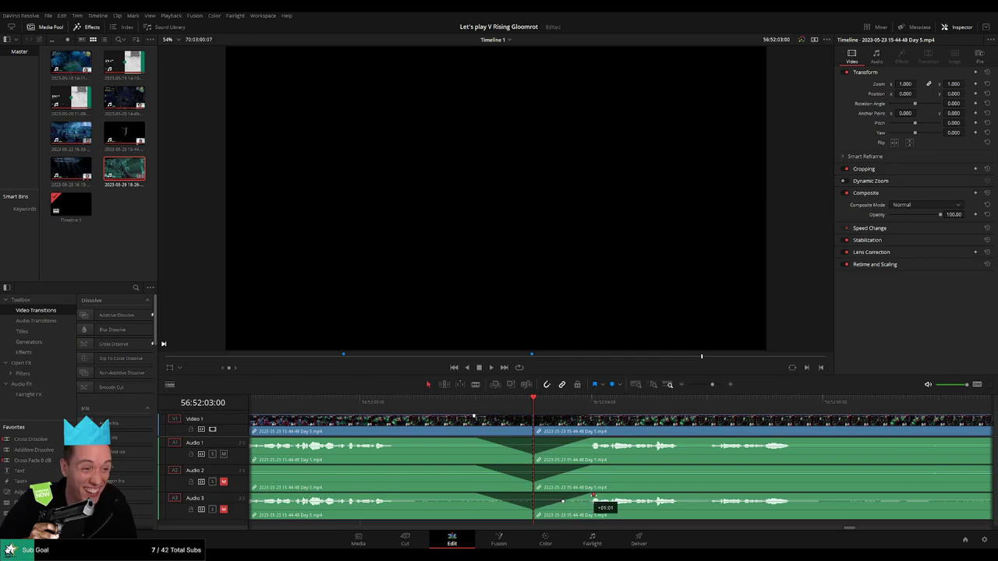
left_click_drag(712, 384, 688, 384)
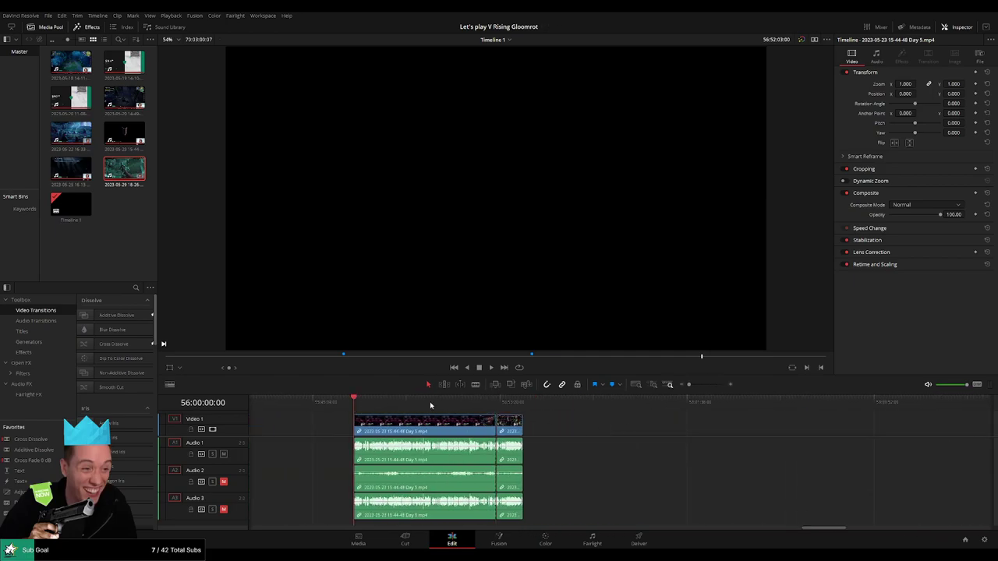
Step: Move the short piece after the cut further along and scrub through the empty stretch
left_click(495, 402)
scroll(428, 419, "right", 3)
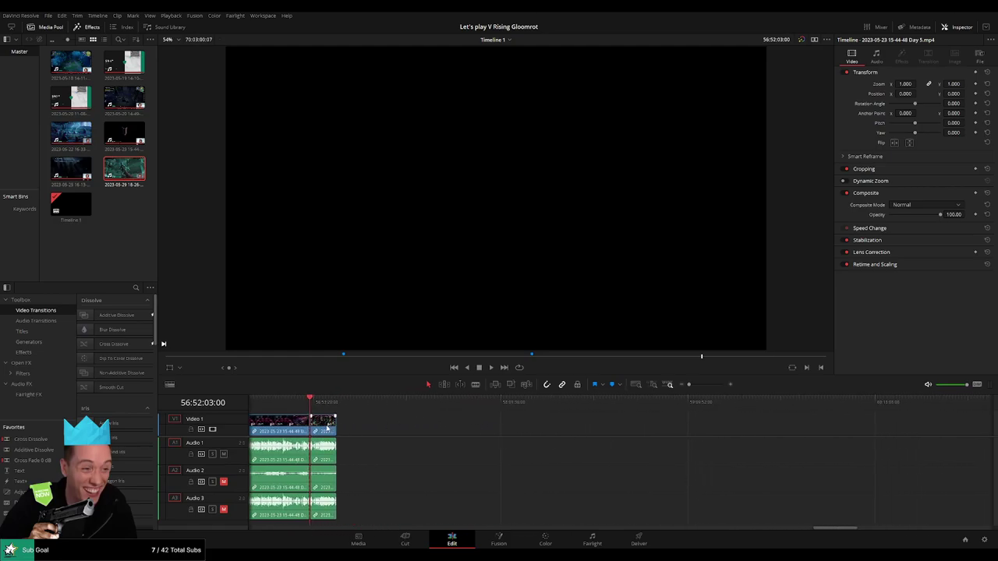
left_click_drag(330, 429, 577, 443)
left_click_drag(407, 417, 497, 421)
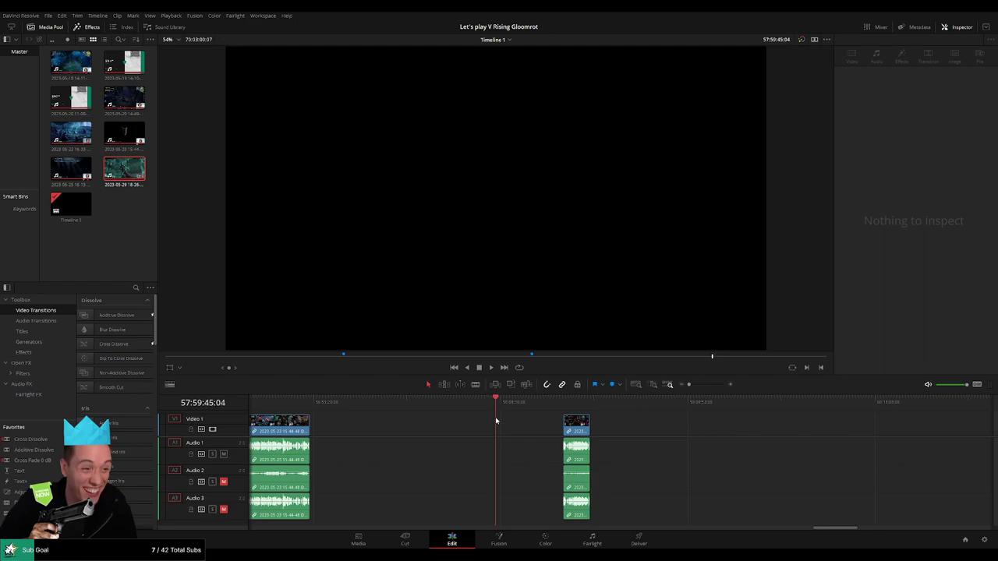
scroll(588, 411, "up", 2)
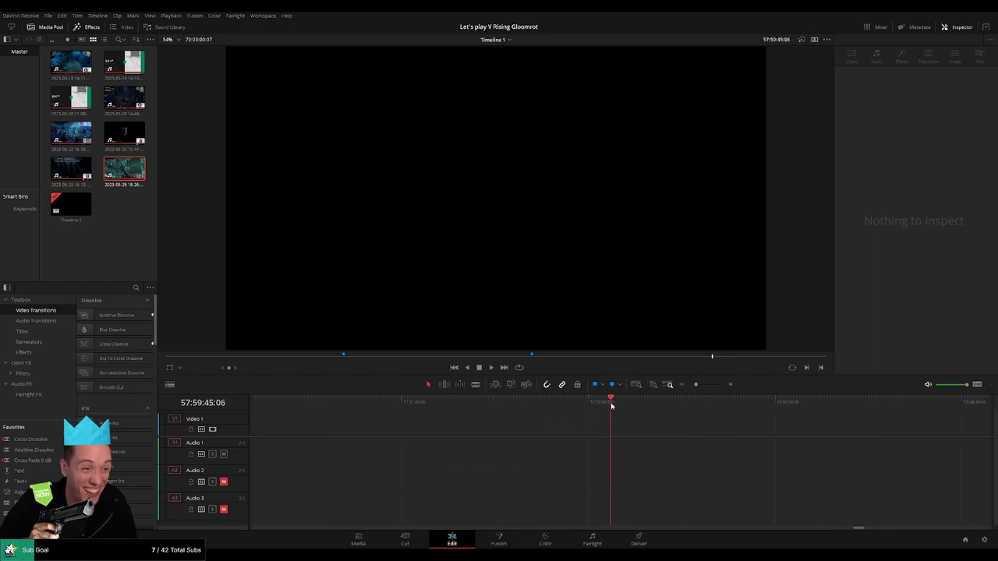
left_click_drag(611, 402, 616, 405)
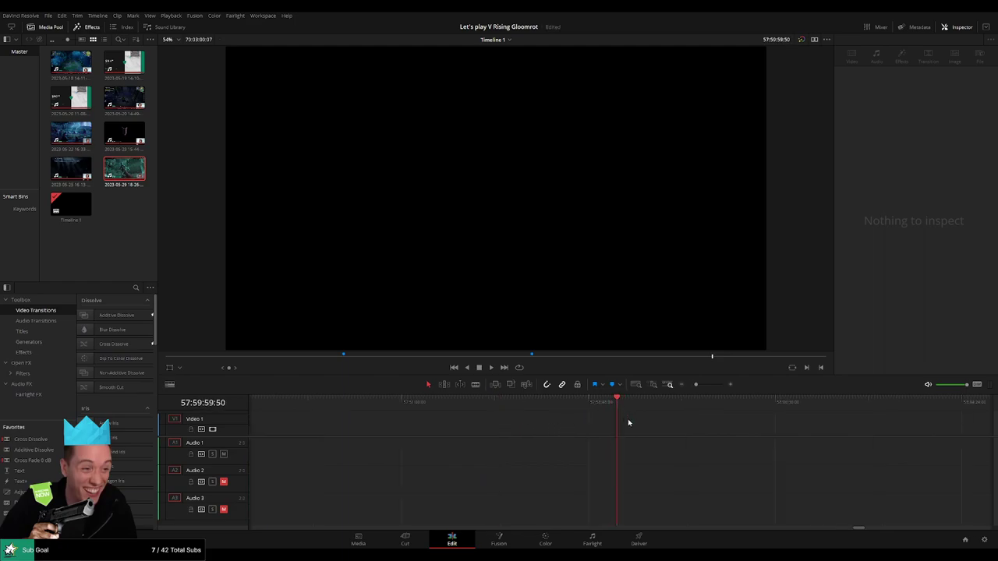
Step: Drag the long Day 6 clip left so it sits right after the first clip
left_click(669, 385)
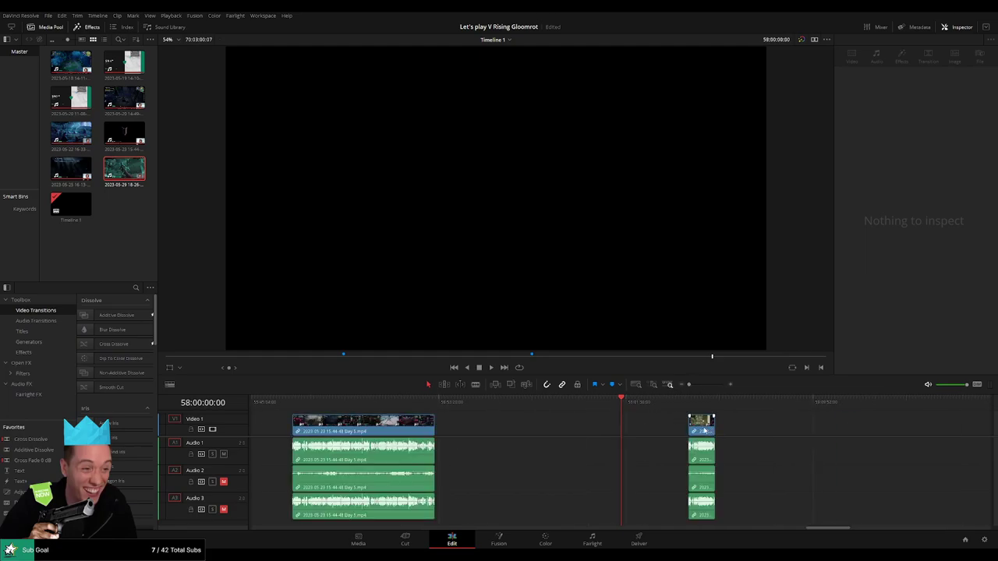
left_click_drag(704, 430, 637, 430)
scroll(545, 414, "right", 3)
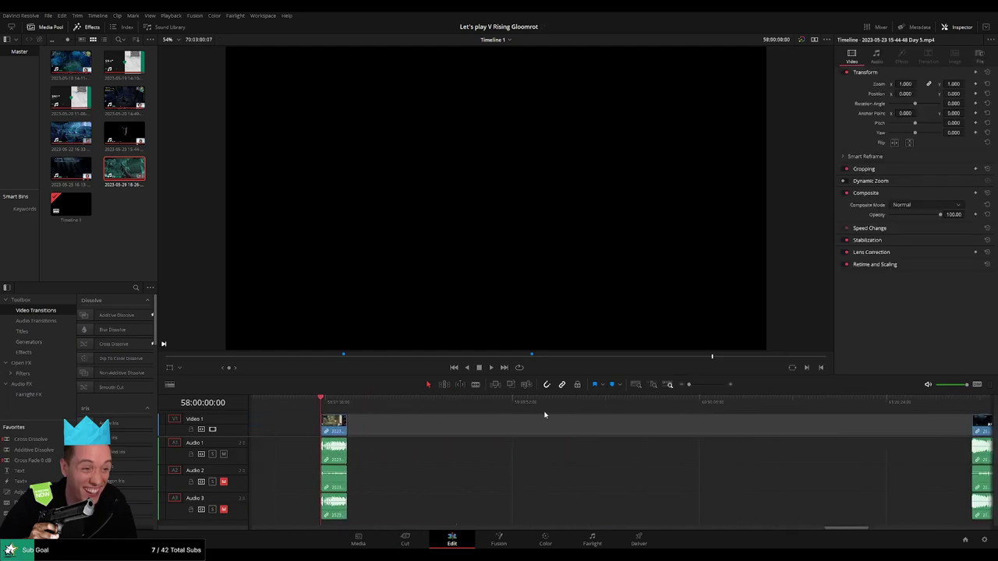
scroll(544, 415, "right", 2)
left_click_drag(957, 432, 333, 433)
left_click(264, 427)
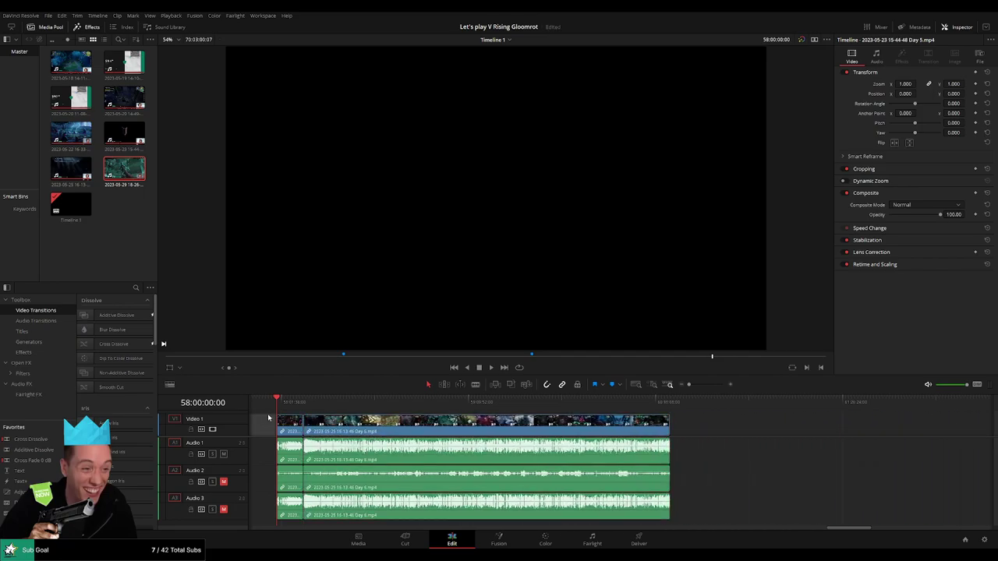
Step: Play across the join and nudge the selected edit point slightly earlier
key("space")
left_click_drag(688, 384, 708, 386)
key("Down")
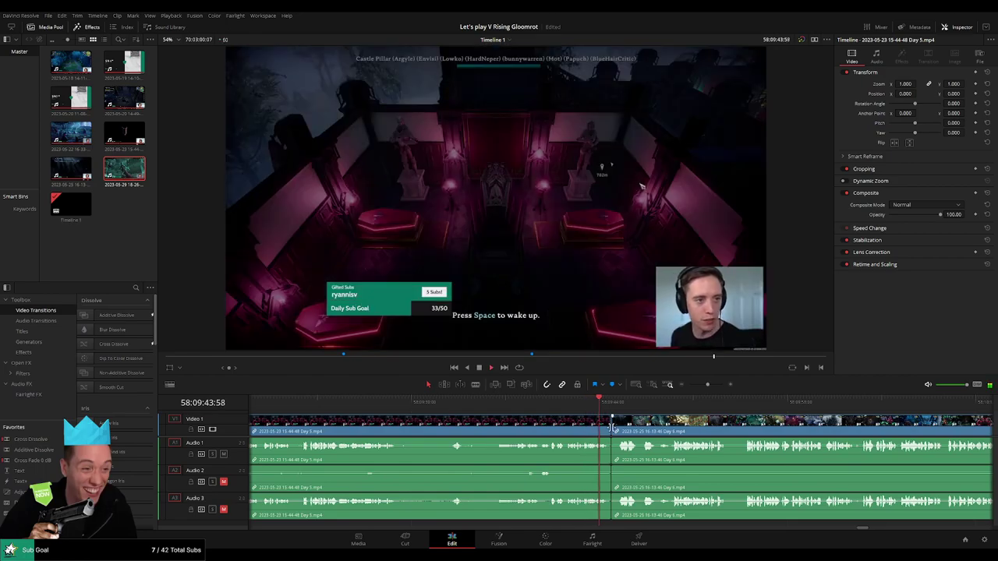
left_click(612, 428)
key("shift+comma")
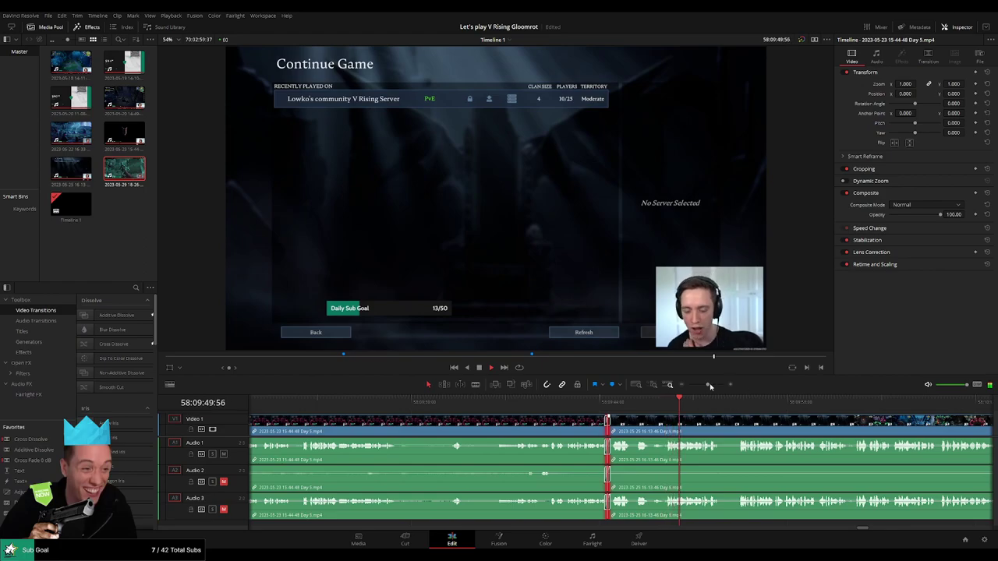
Step: Delete the empty gap between the Day 5 and Day 6 clips and preview the join
left_click_drag(708, 385, 683, 390)
left_click(570, 427)
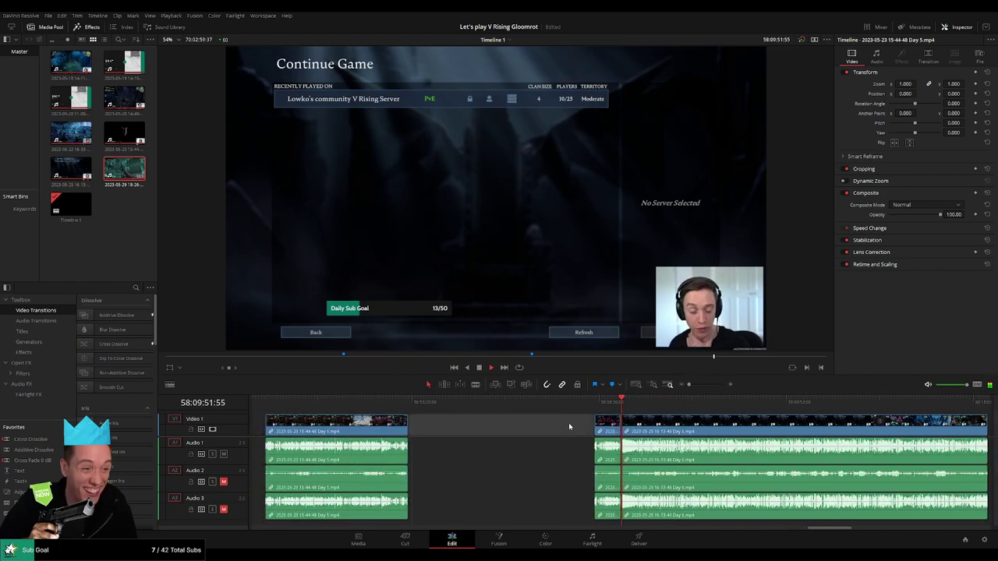
key("Delete")
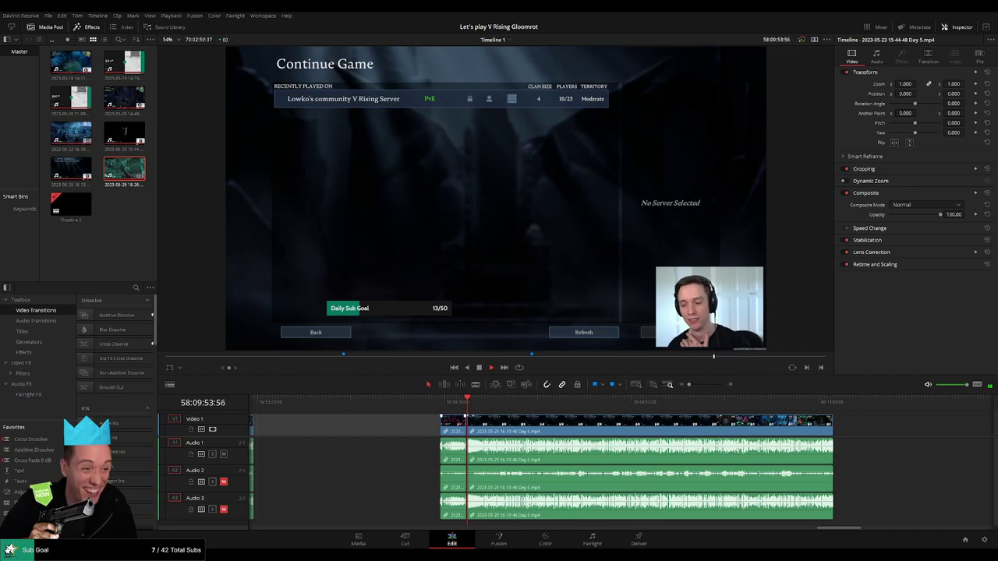
left_click_drag(471, 406, 559, 413)
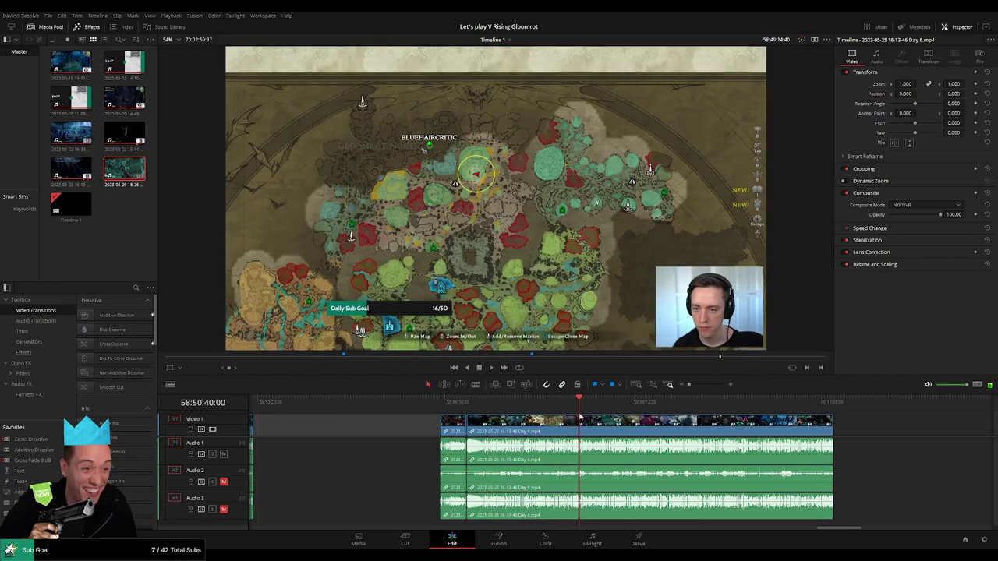
Step: Zoom and scrub to 58:52:00:00, where the dead section starts, and split all tracks
left_click_drag(558, 417, 583, 413)
key("space")
key("ctrl+equal")
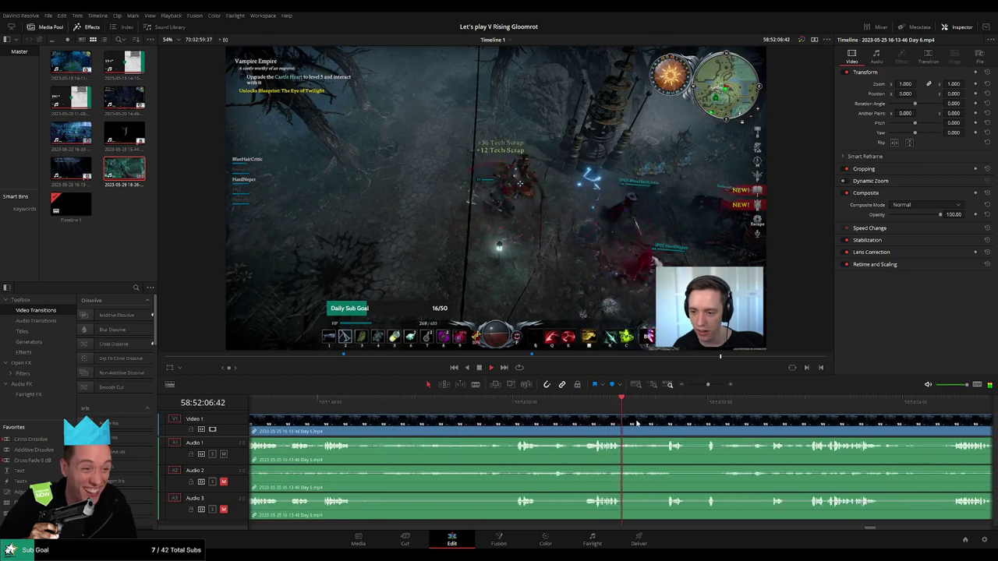
left_click(554, 401)
left_click(429, 401)
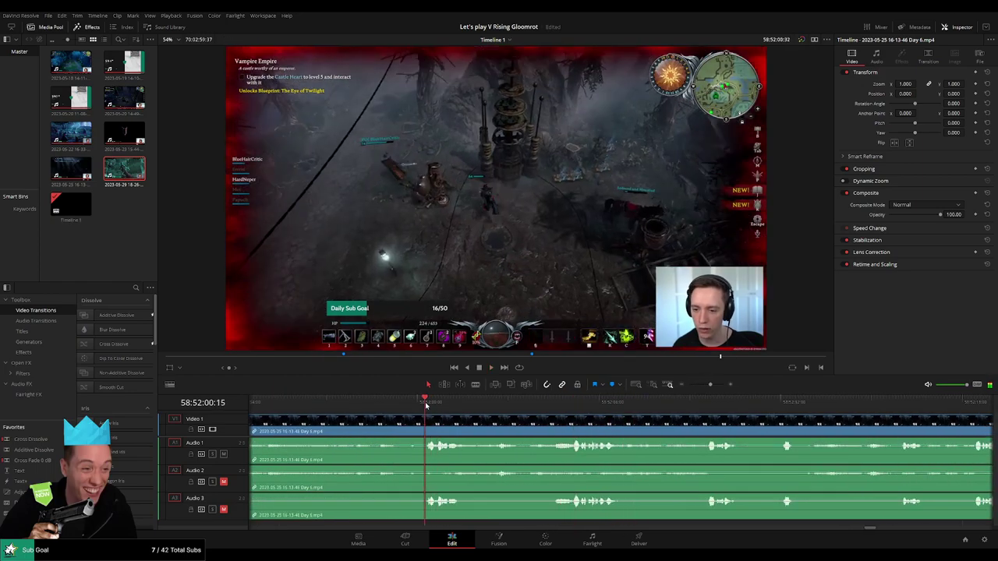
scroll(520, 419, "left", 3)
left_click(535, 417)
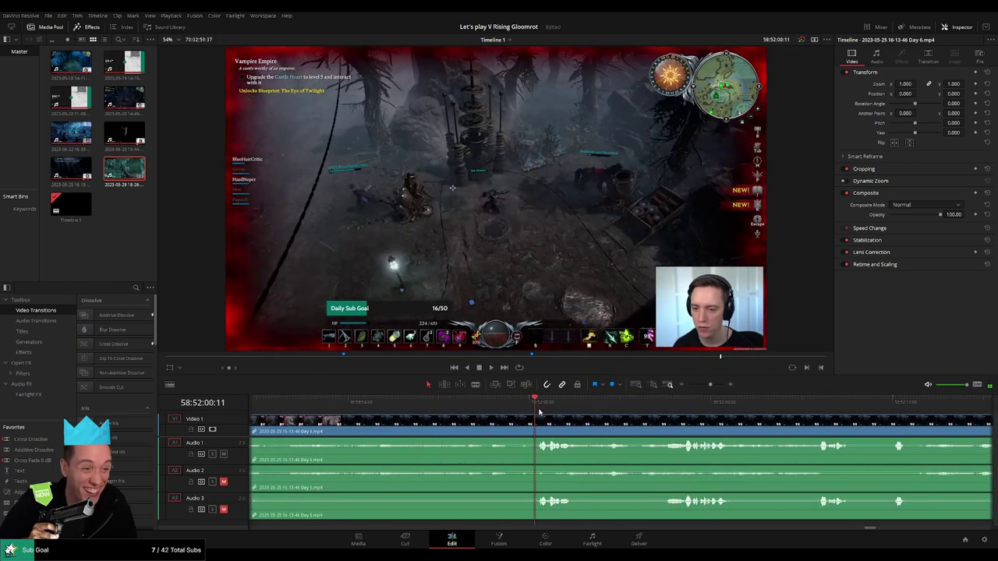
key("ctrl+equal")
left_click_drag(620, 411, 607, 411)
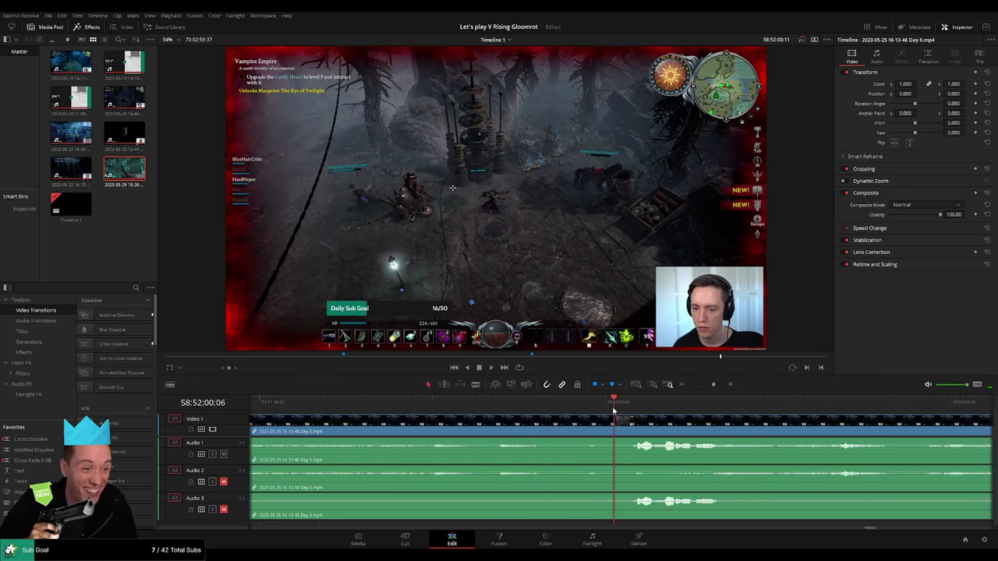
key("ctrl+b")
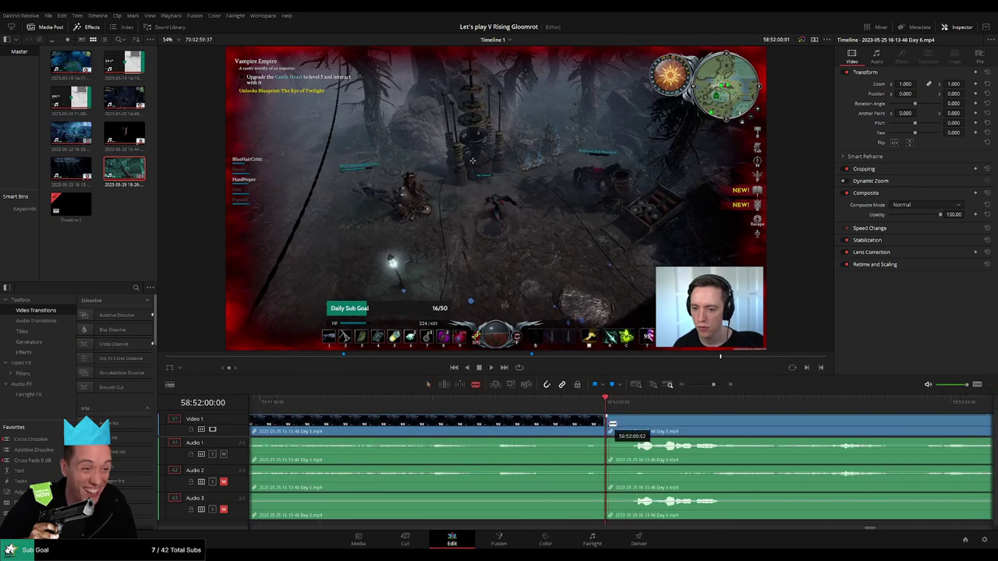
left_click_drag(613, 425, 669, 419)
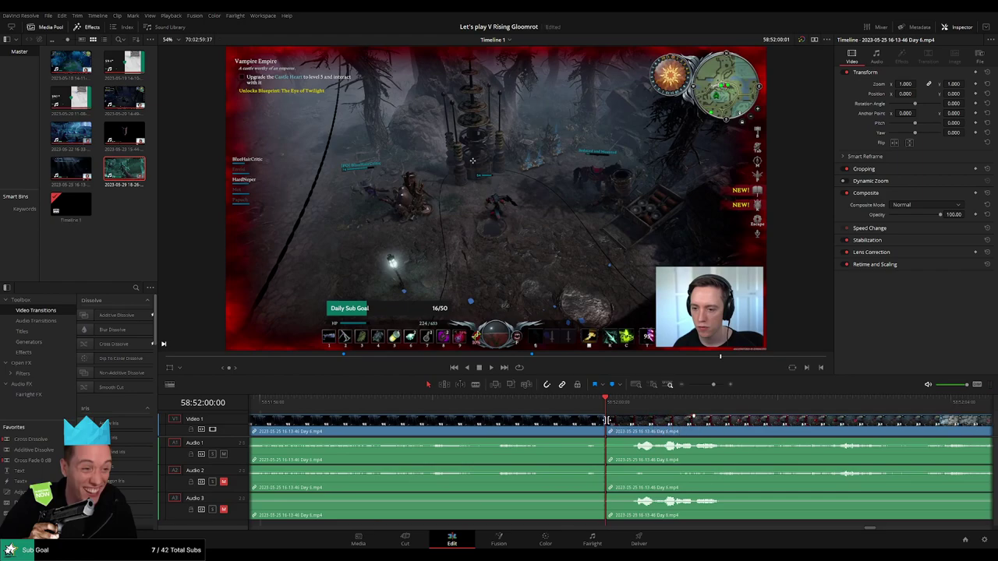
Step: Fade out the left video clip and add ~1 s Audio 1 fade-out and fade-in at the cut
left_click_drag(606, 421, 529, 419)
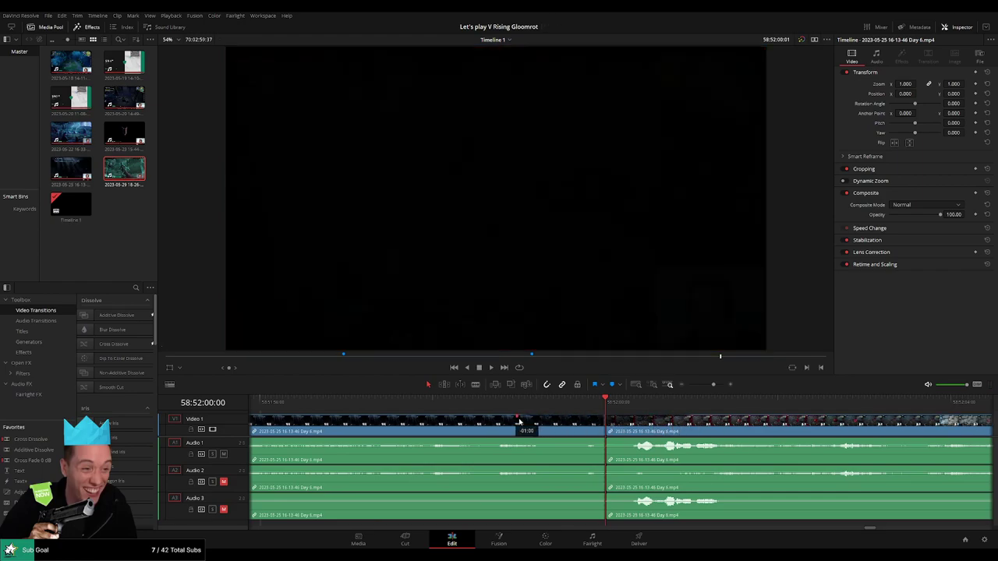
left_click_drag(604, 439, 518, 441)
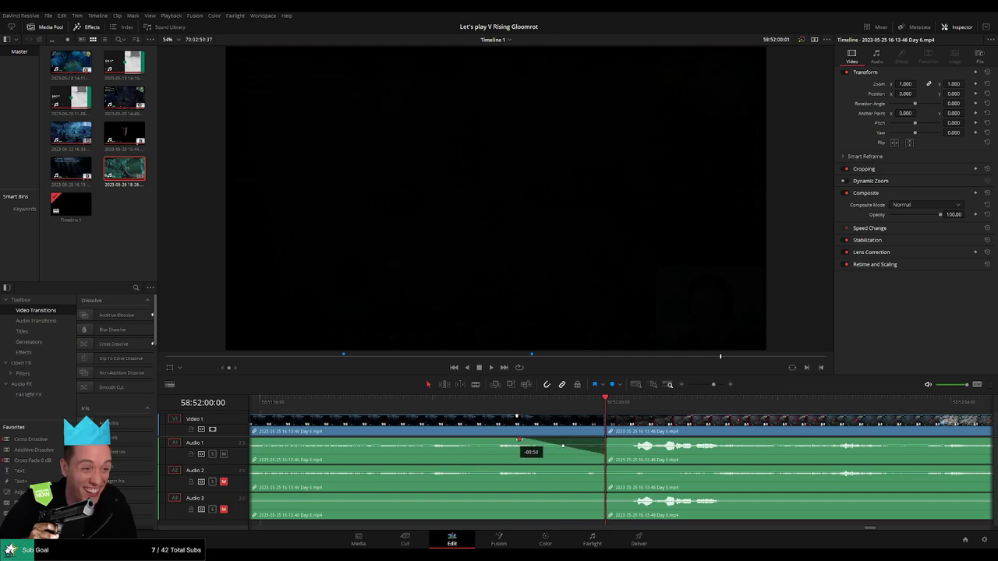
left_click_drag(614, 443, 690, 444)
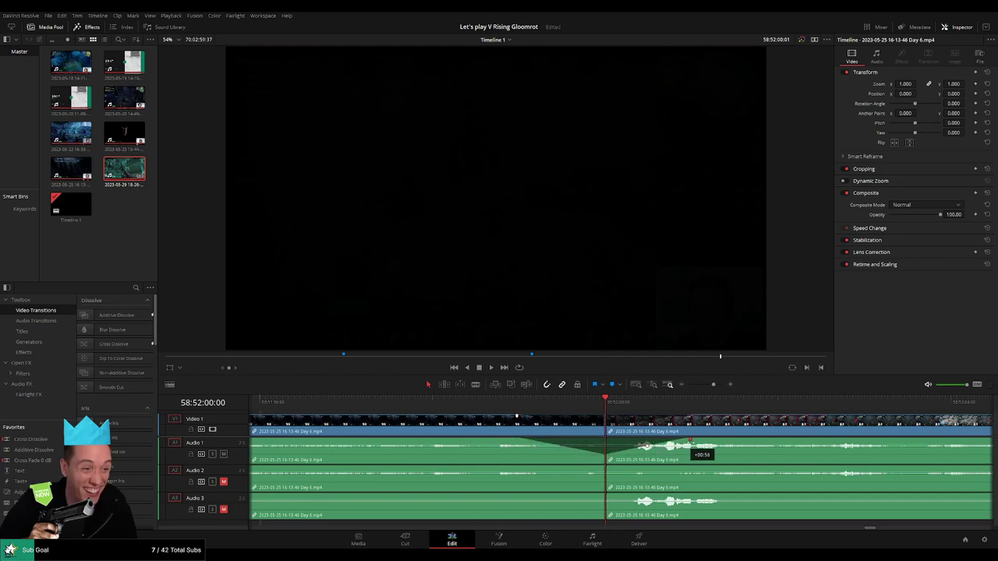
Step: Add ~1 s fade-outs and fade-ins on Audio 2 and Audio 3, then preview the cut
left_click_drag(605, 468, 514, 469)
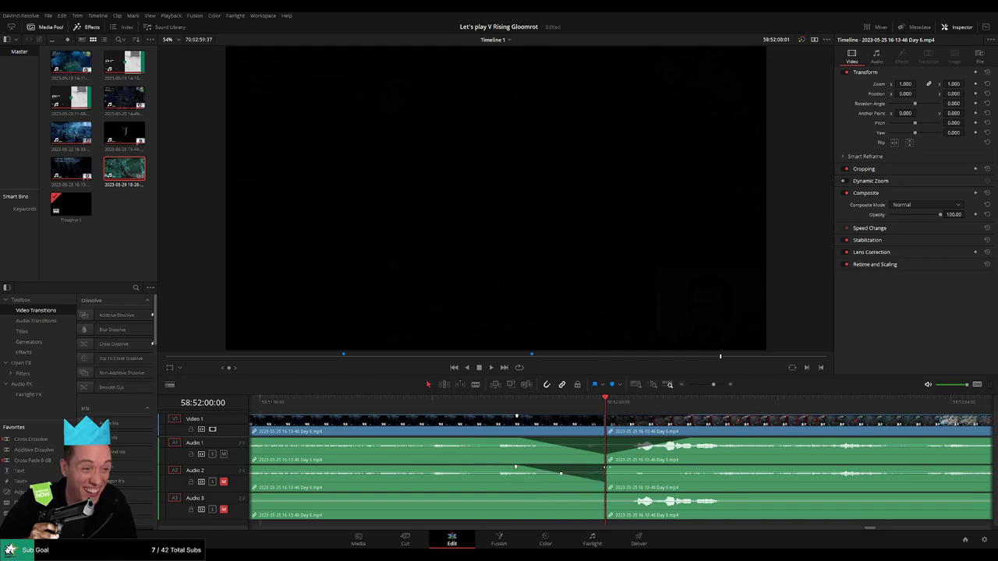
left_click_drag(607, 468, 705, 468)
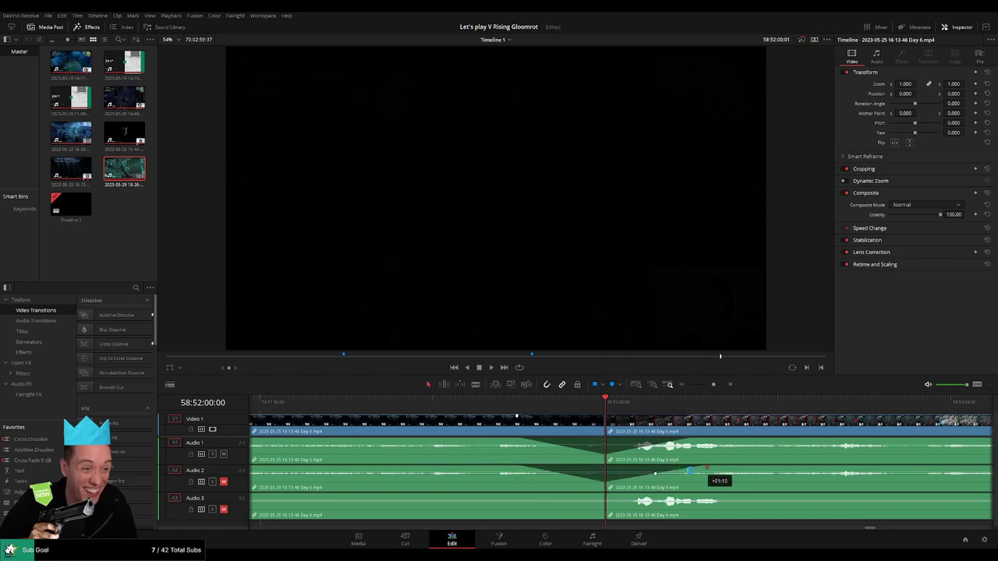
left_click_drag(700, 471, 689, 468)
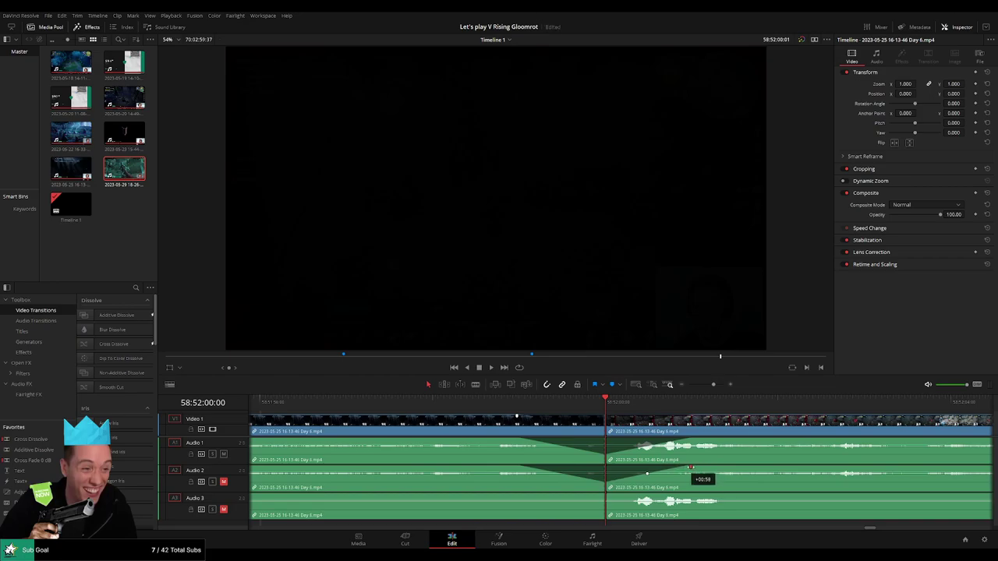
left_click_drag(605, 494, 518, 494)
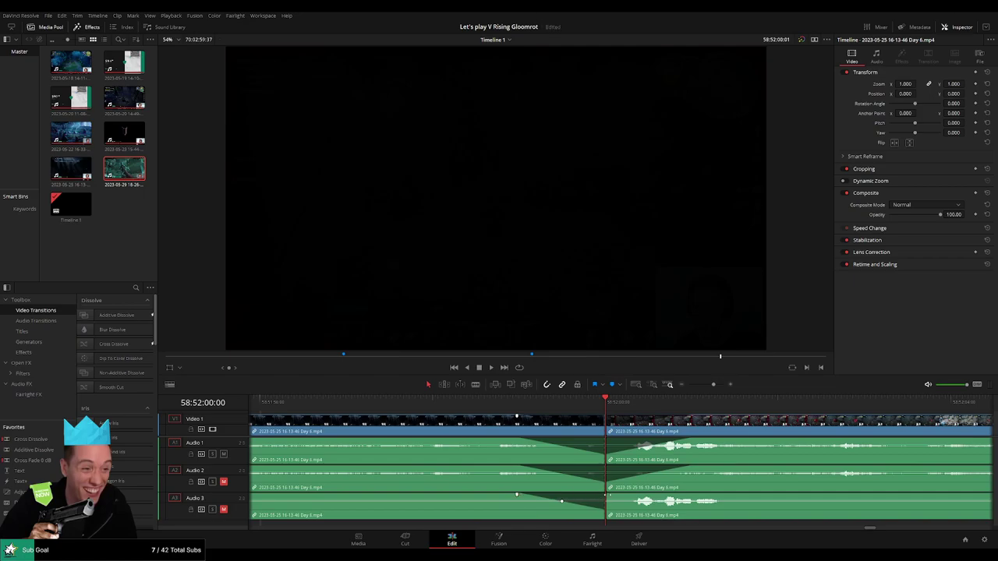
left_click_drag(607, 494, 690, 496)
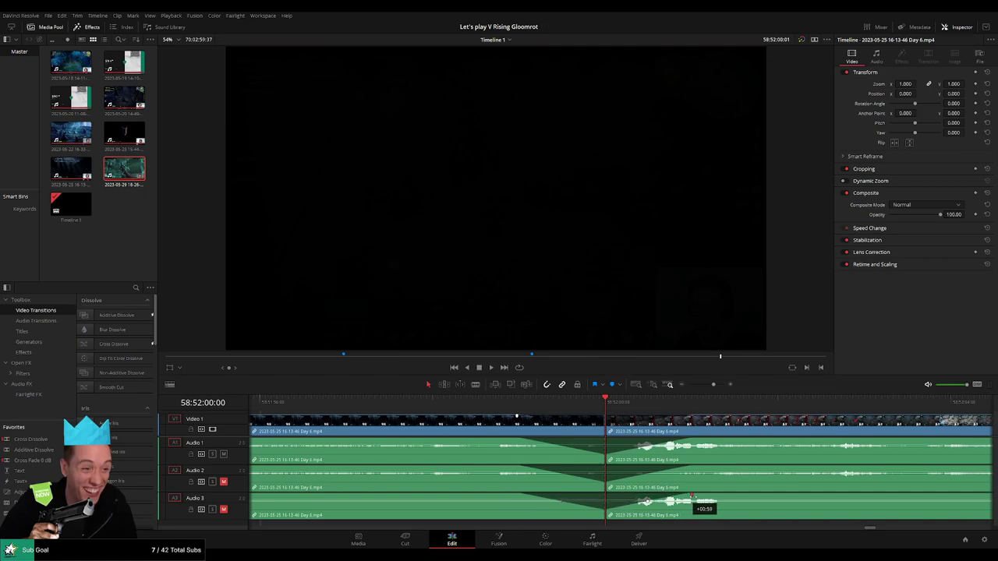
key("space")
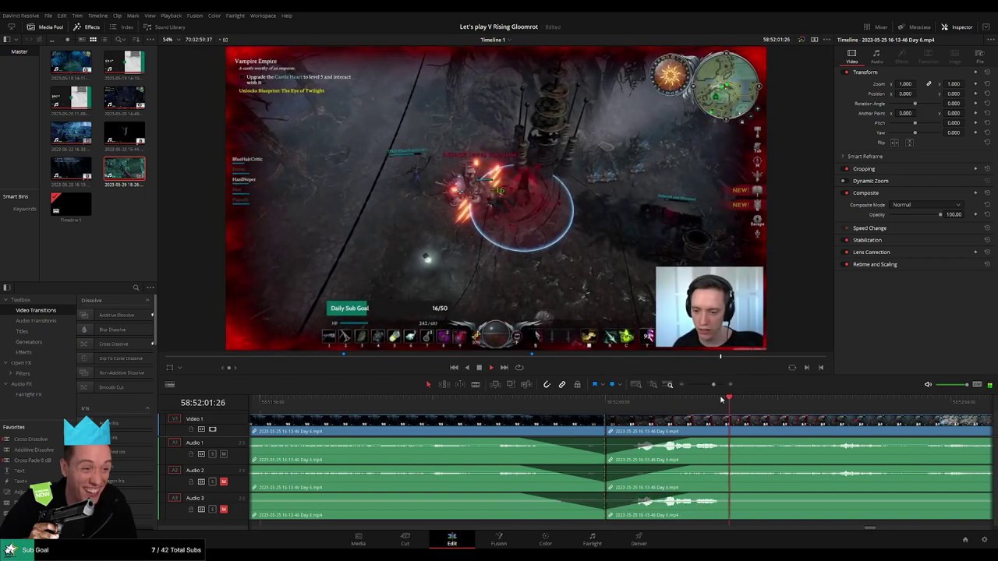
Step: Zoom out, return to the 58:52:00:00 edit point and drag the right-hand clip along
left_click_drag(711, 384, 689, 384)
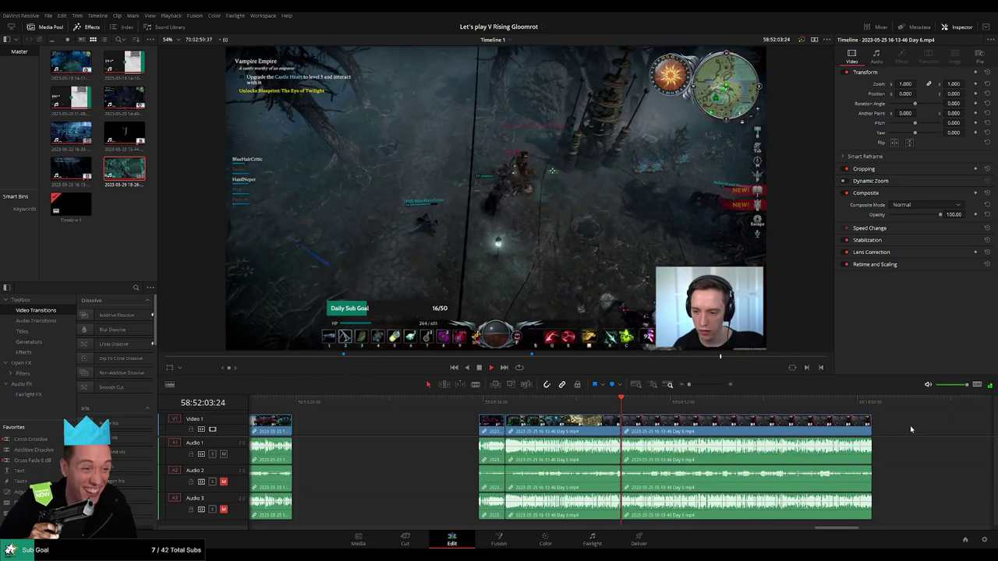
key("space")
left_click(328, 403)
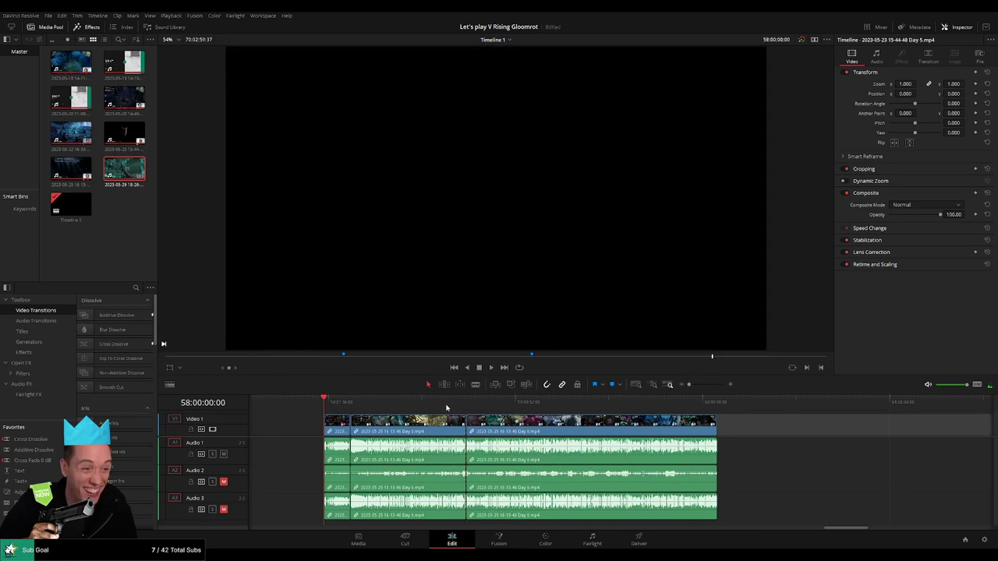
left_click(466, 403)
scroll(467, 437, "right", 5)
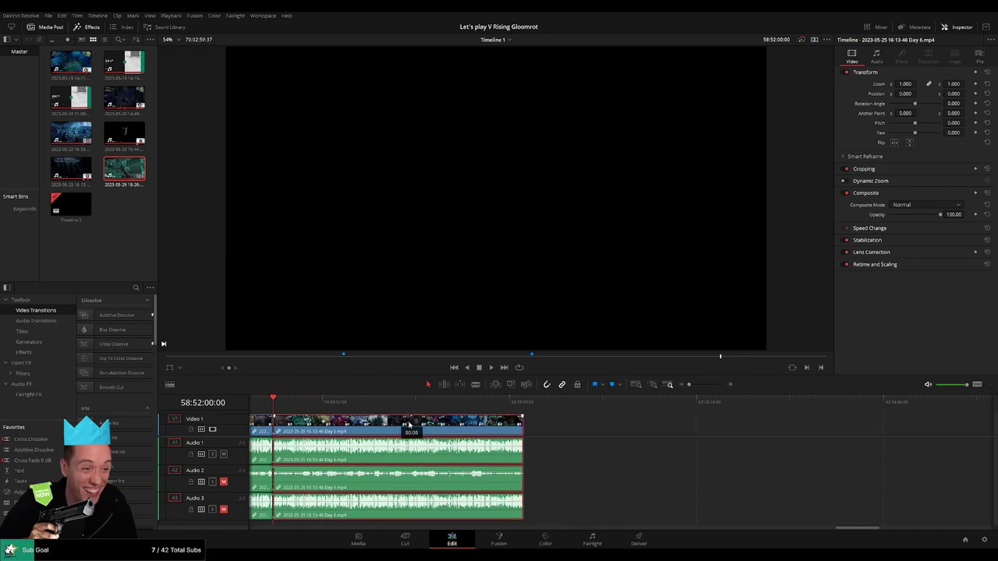
left_click_drag(313, 437, 598, 437)
left_click(388, 426)
Step: Move the footage after the cut so it starts exactly at 60:00:00:00
left_click_drag(296, 408, 461, 421)
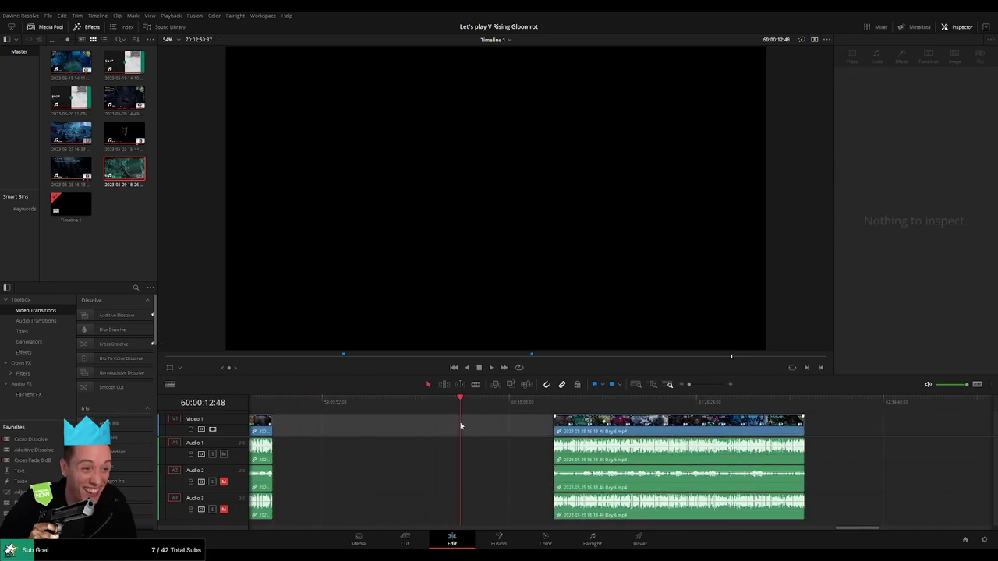
scroll(606, 415, "up", 2)
left_click_drag(618, 403, 612, 405)
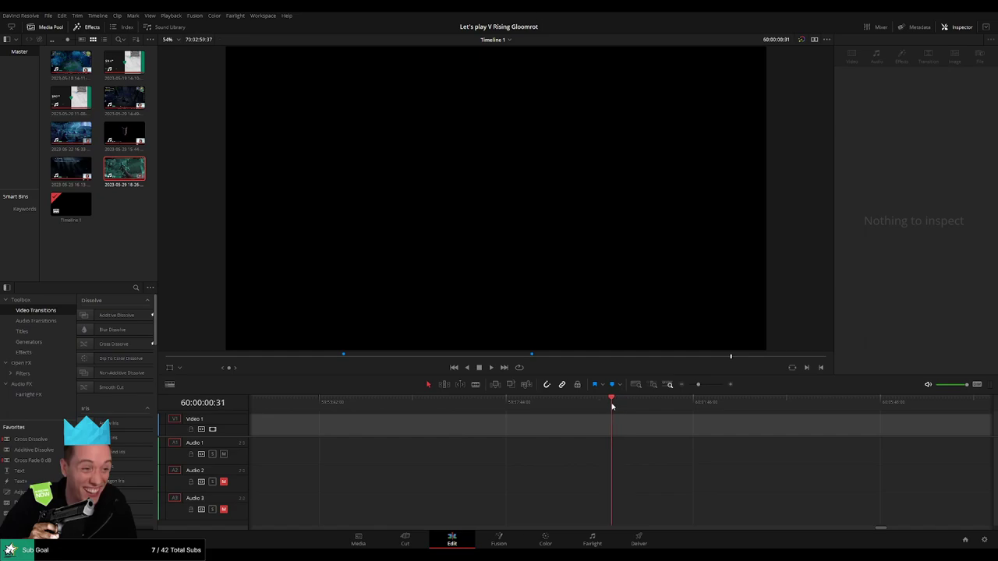
key("Left")
key("Left")
key("Left")
scroll(684, 403, "down", 2)
left_click_drag(725, 425, 634, 425)
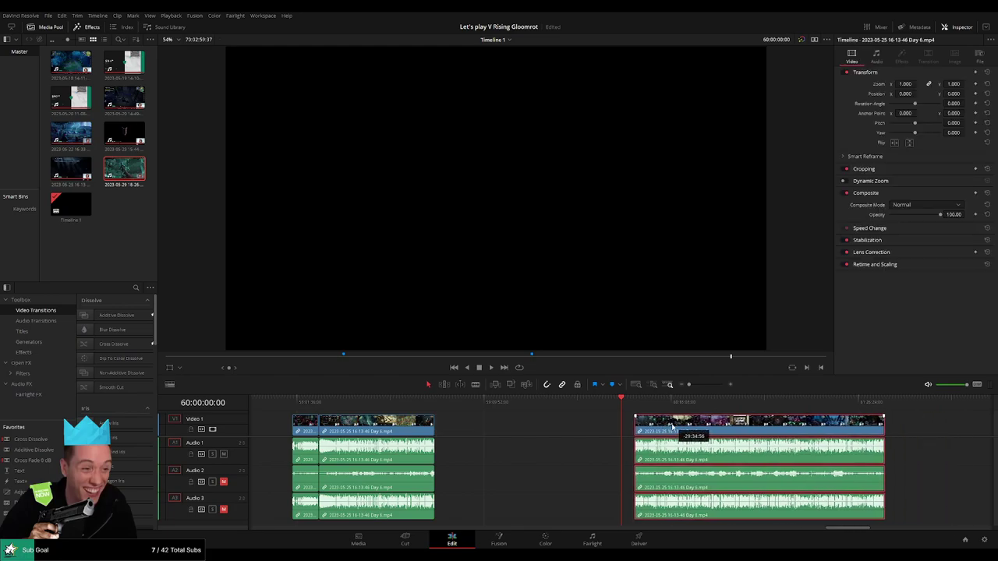
Step: Add a marker named '30 episodes' at 58:52:00:00
left_click(510, 421)
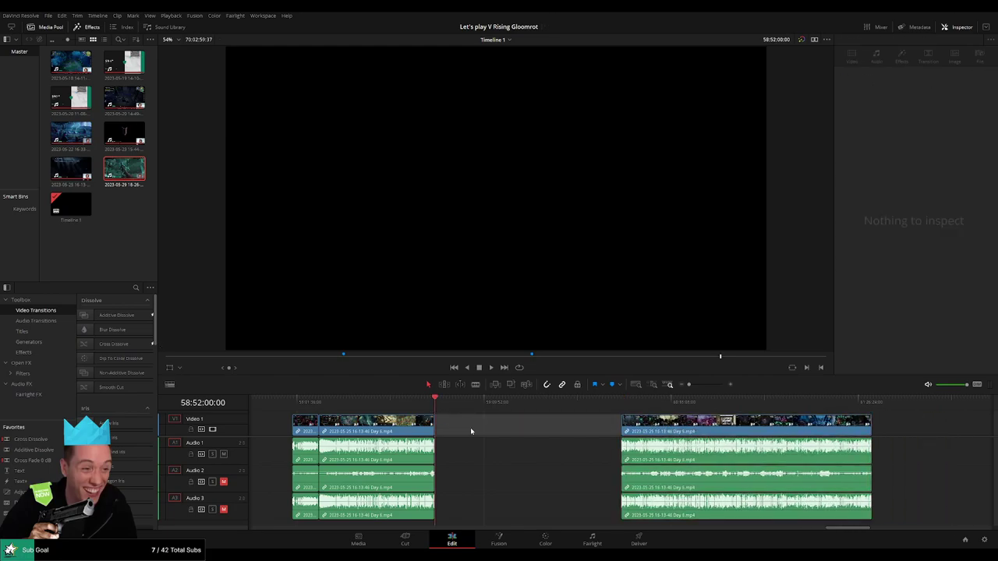
key("m")
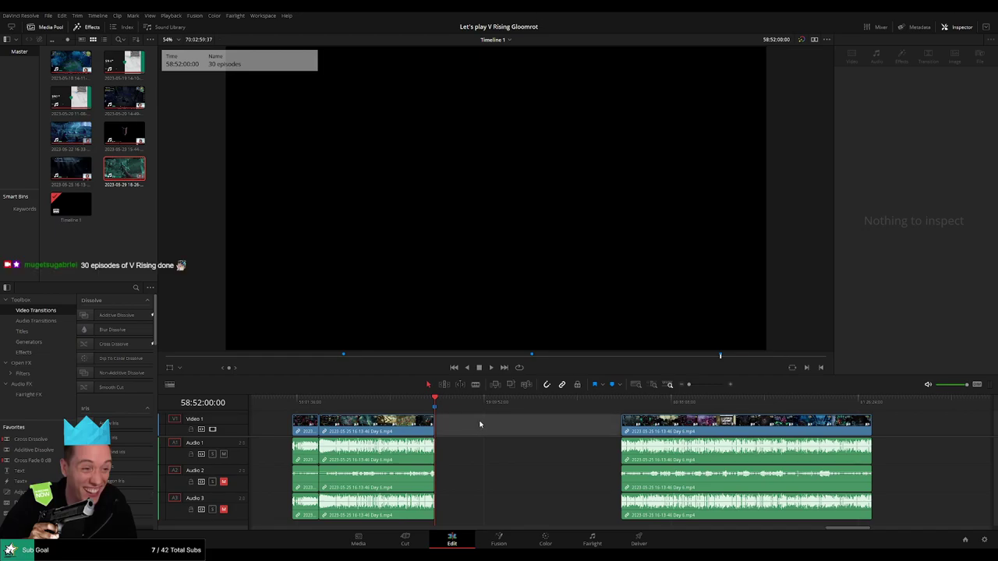
left_click(615, 408)
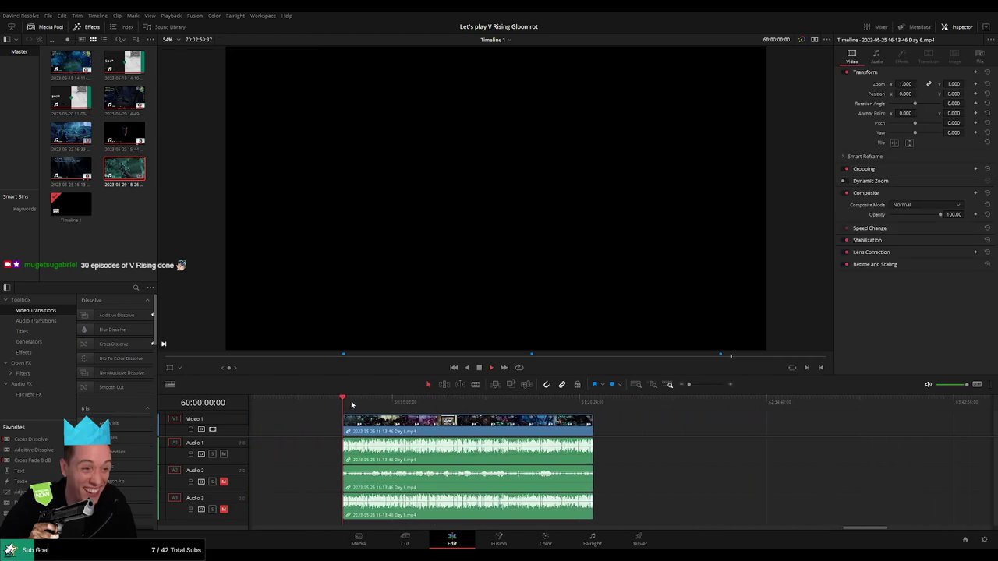
Step: Skim and play the moved Day 6 footage from 60:00:00:00 onward
left_click_drag(351, 405, 452, 402)
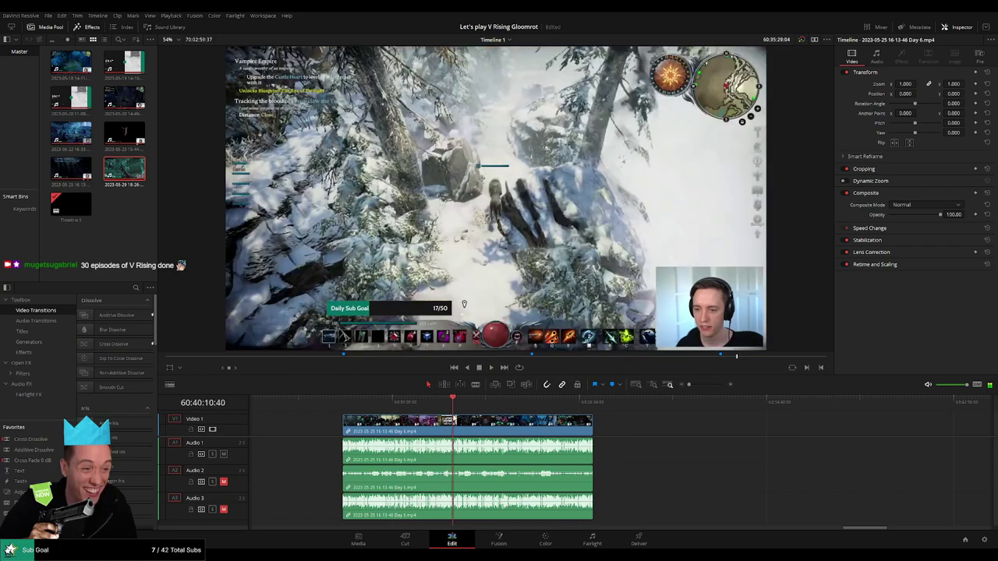
left_click_drag(452, 403, 485, 403)
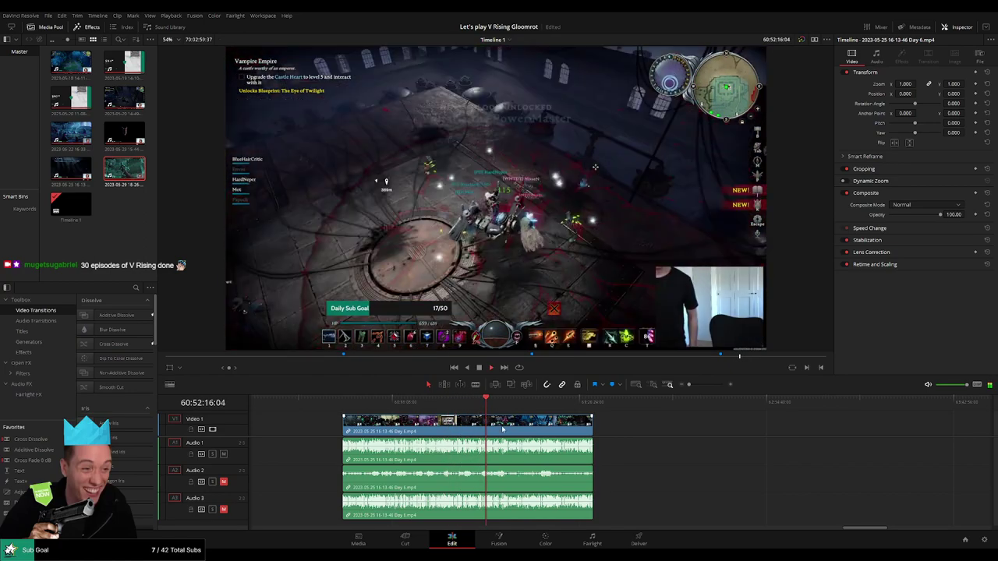
scroll(503, 428, "up", 3)
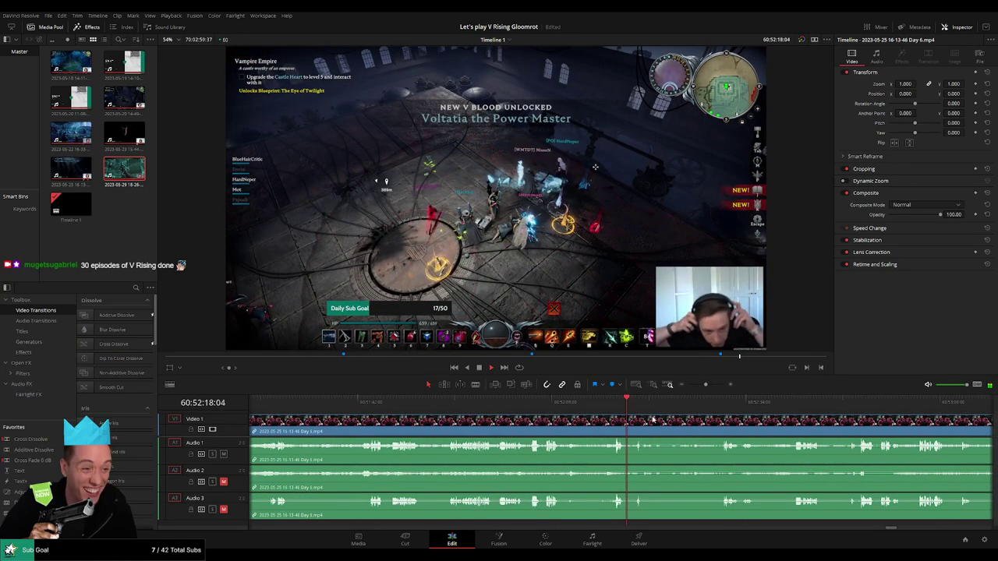
mouse_move(653, 419)
left_mouse_down()
mouse_move(622, 405)
mouse_move(557, 407)
mouse_move(654, 407)
left_mouse_up()
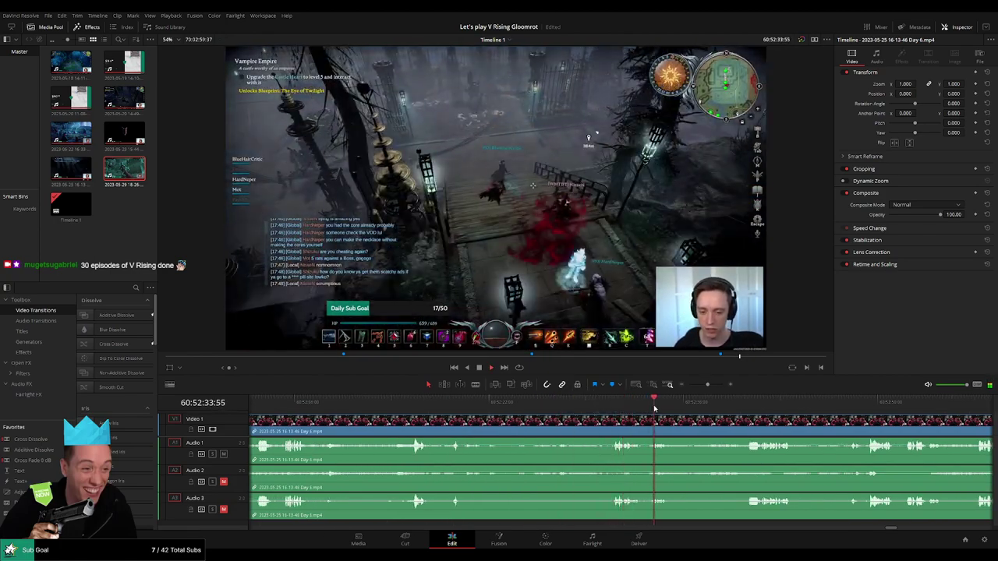
key("space")
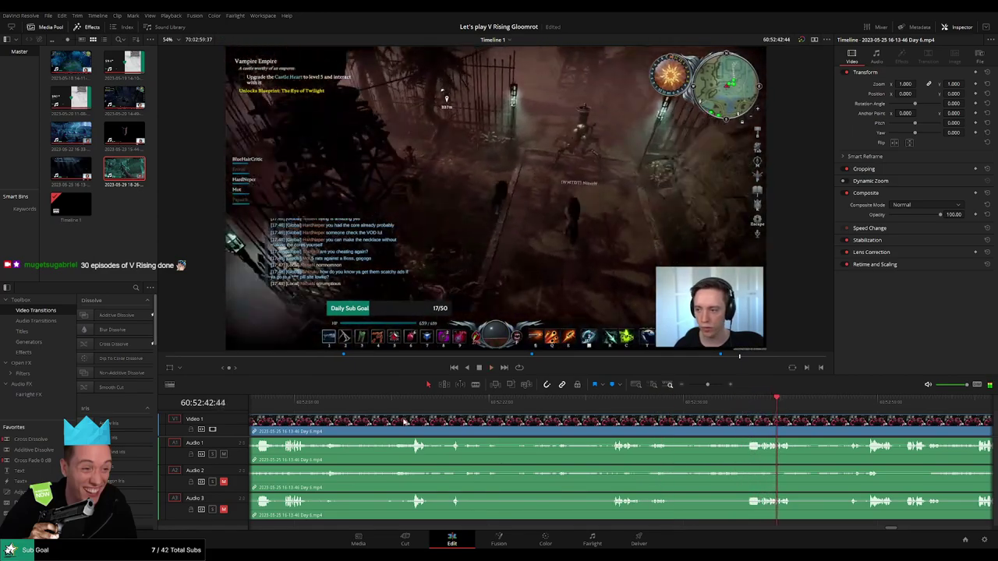
Step: Rewatch the nearby moments and cut all tracks at 60:52:30:00
left_click(409, 404)
key("space")
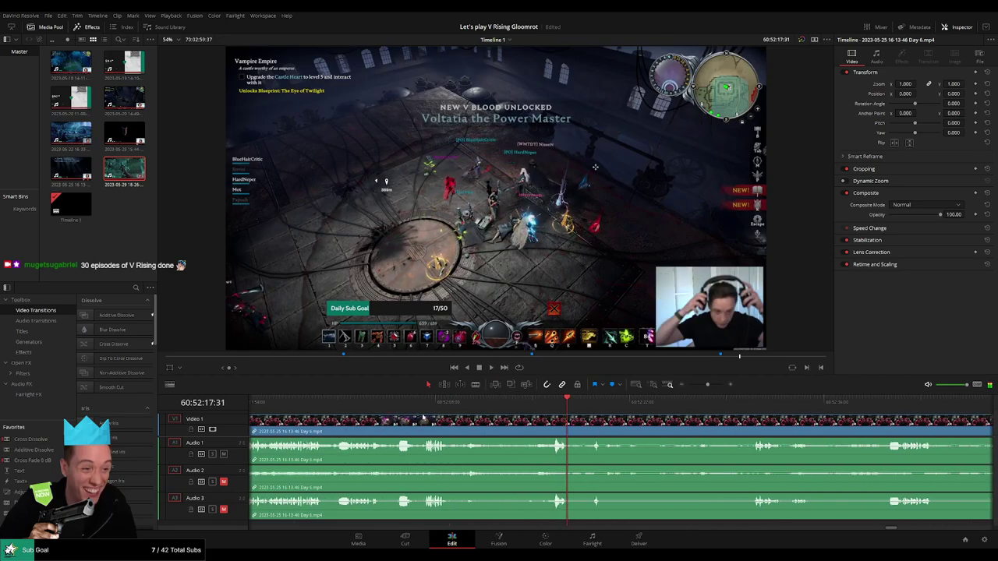
left_click(524, 425)
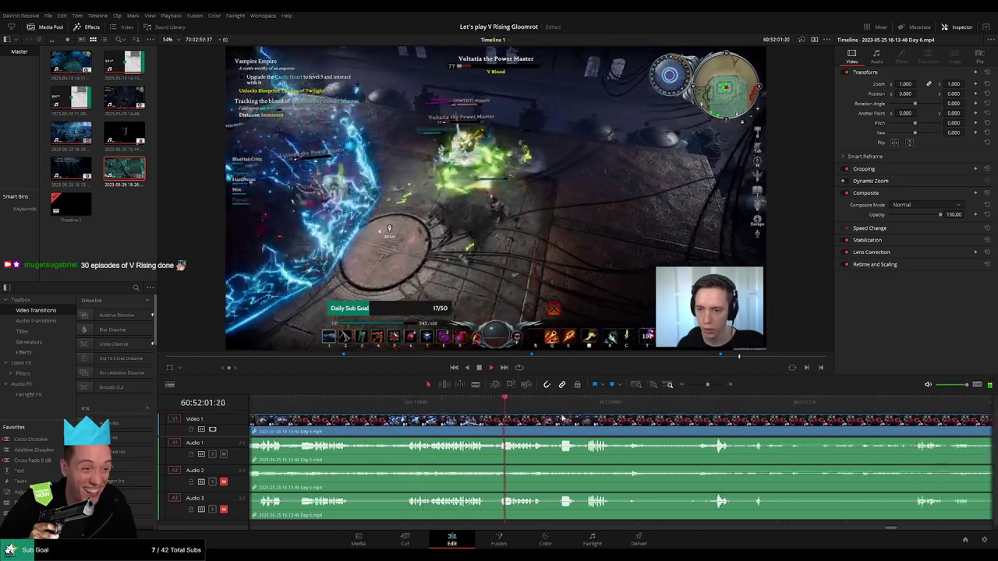
mouse_move(523, 406)
left_mouse_down()
mouse_move(672, 403)
mouse_move(528, 408)
mouse_move(594, 417)
mouse_move(621, 405)
mouse_move(567, 416)
left_mouse_up()
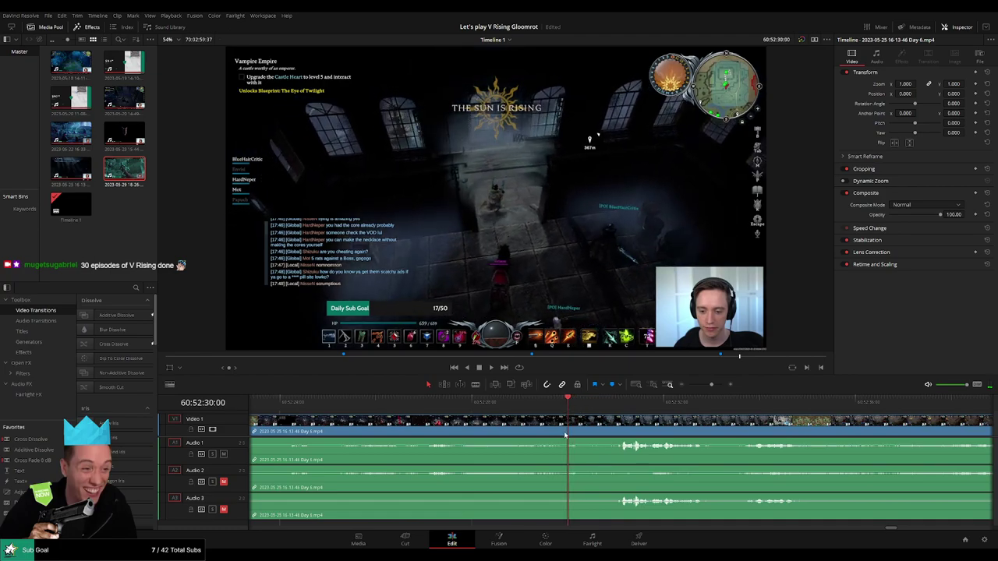
key("ctrl+b")
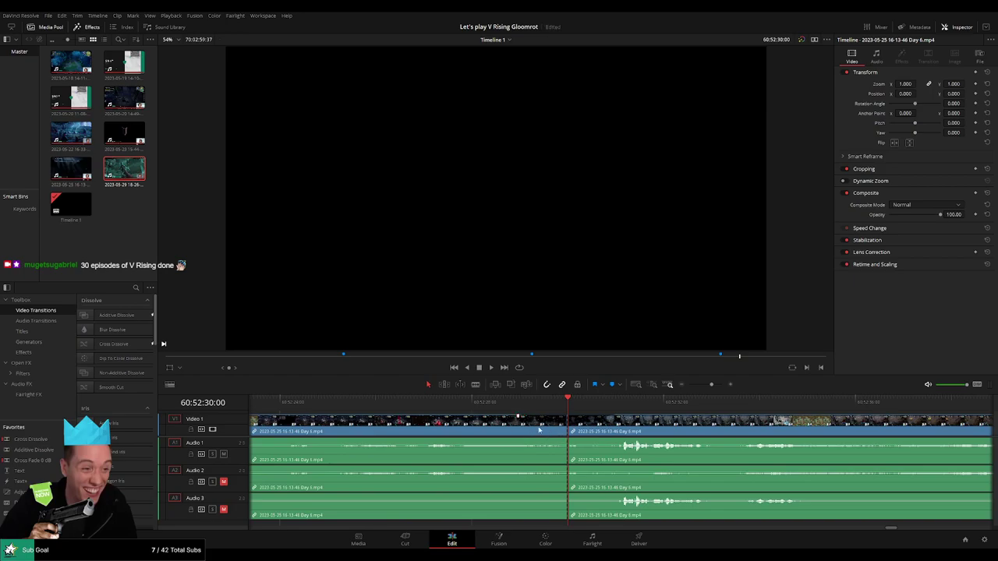
Step: Fade out Audio 1 and Audio 2 before the 52:30:00 cut and fade Audio 2 back in after it
mouse_move(564, 442)
left_mouse_down()
mouse_move(518, 441)
mouse_move(625, 442)
left_mouse_up()
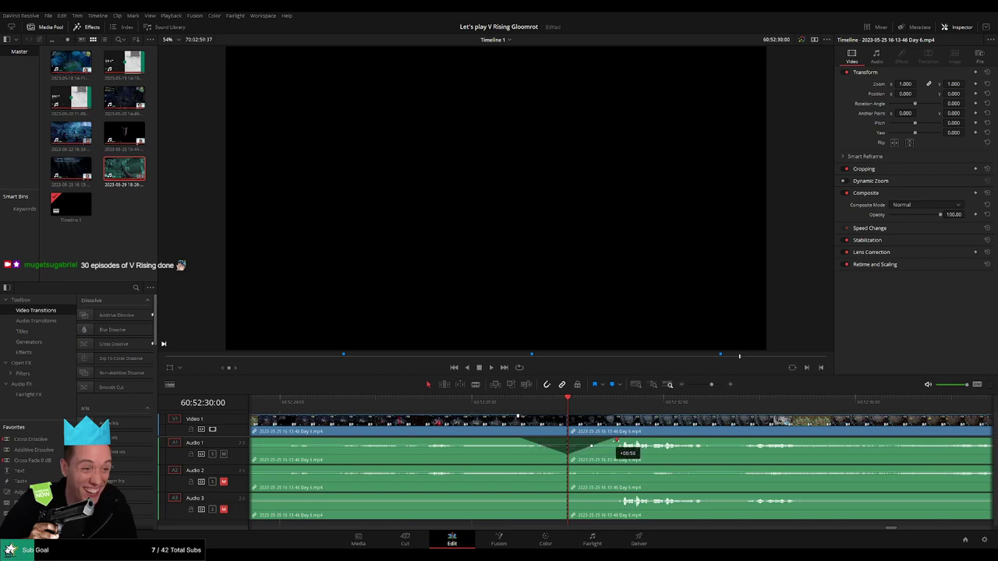
left_click_drag(566, 468, 527, 468)
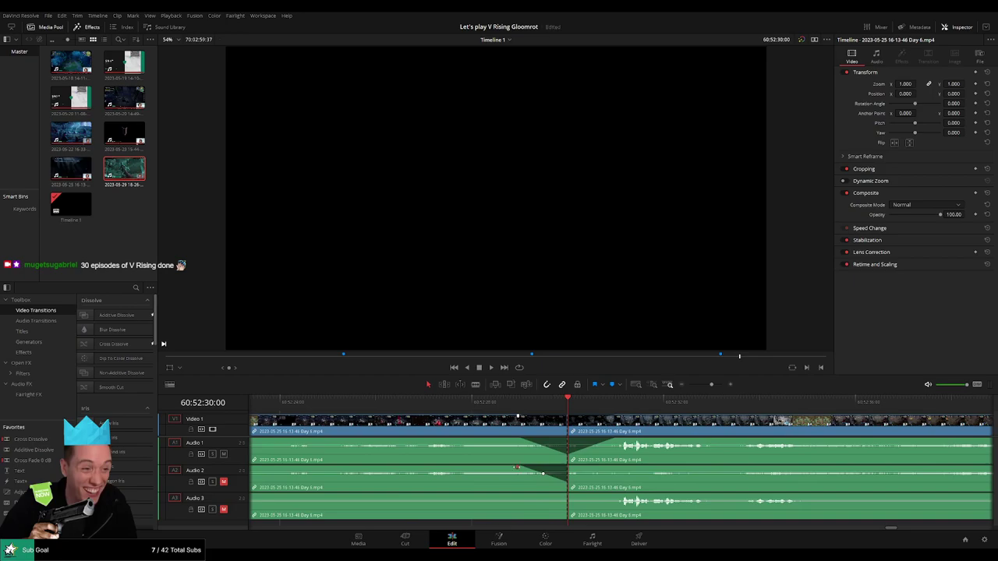
left_click_drag(570, 467, 616, 468)
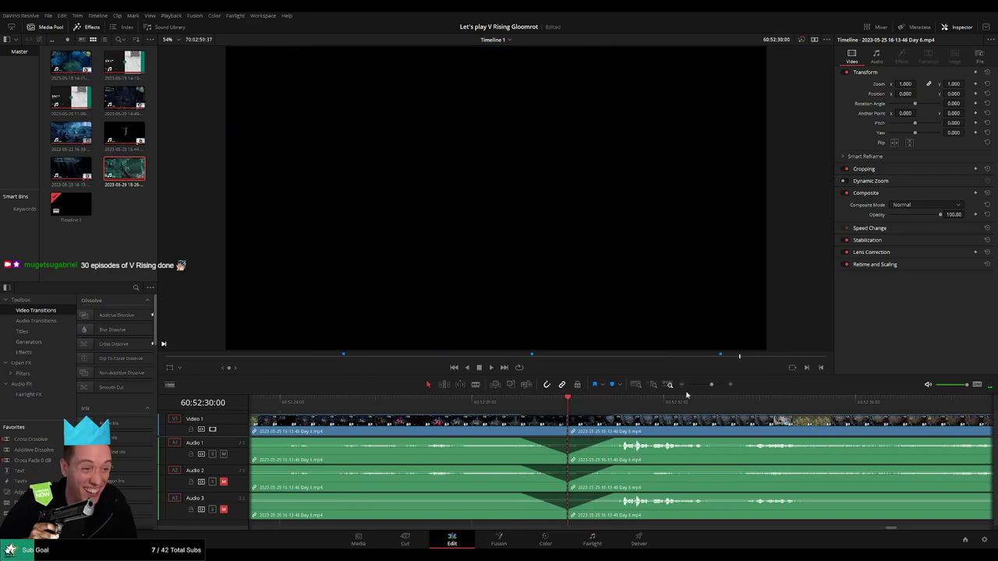
left_click_drag(711, 384, 689, 385)
scroll(598, 432, "right", 2)
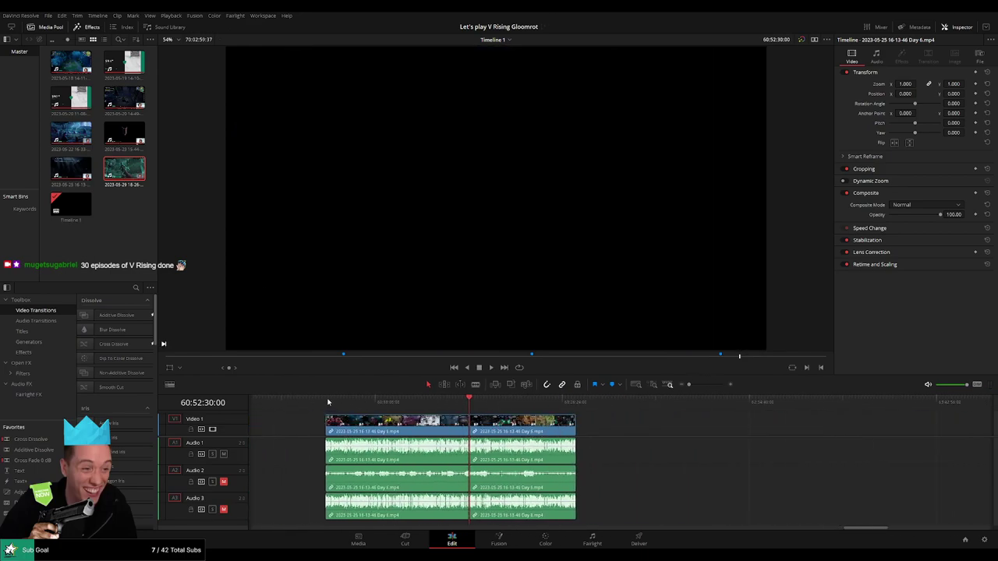
Step: Move the playhead along the timeline and slide the right-hand clip left toward it
scroll(436, 414, "right", 5)
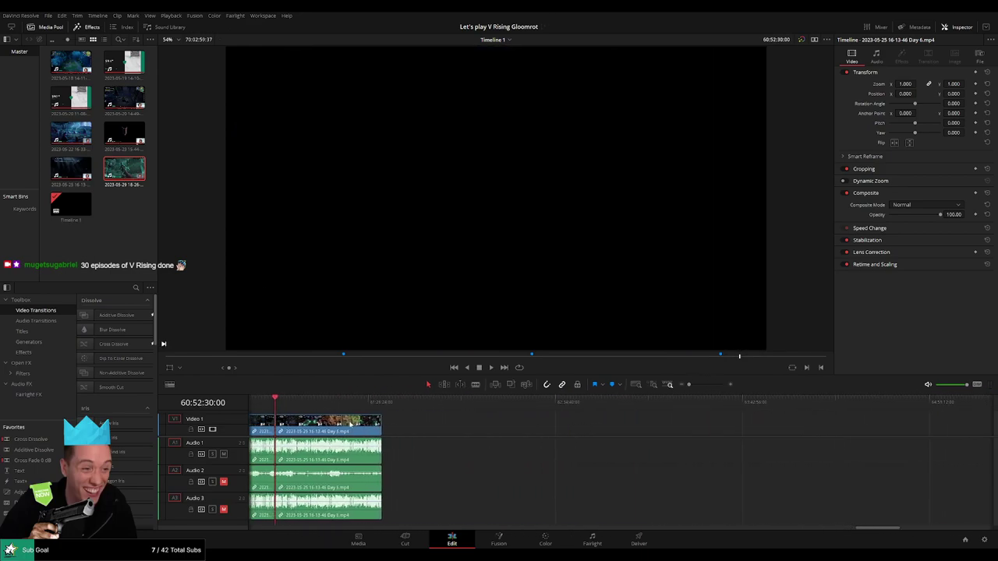
left_click_drag(328, 427, 564, 428)
left_click(355, 427)
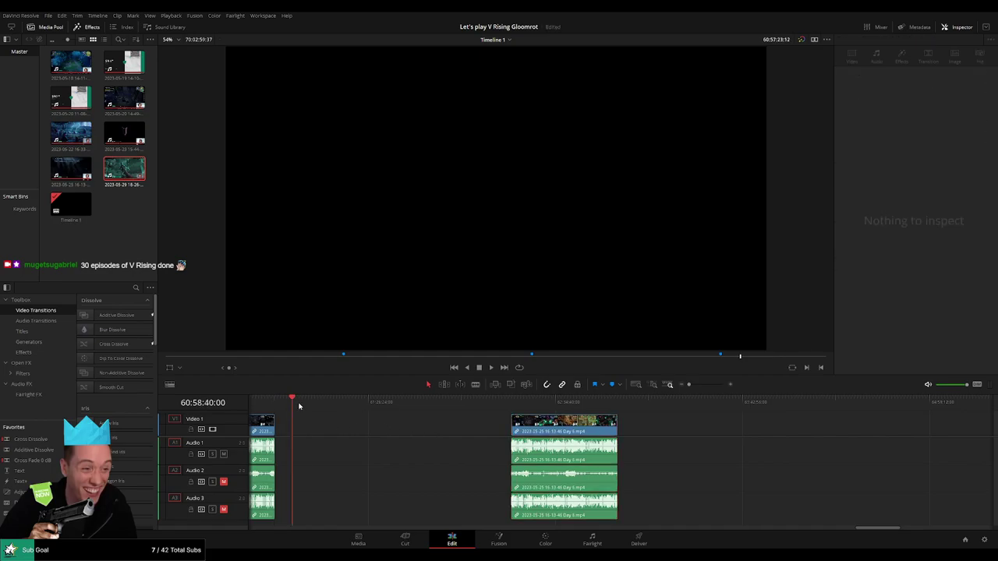
left_click_drag(299, 405, 420, 421)
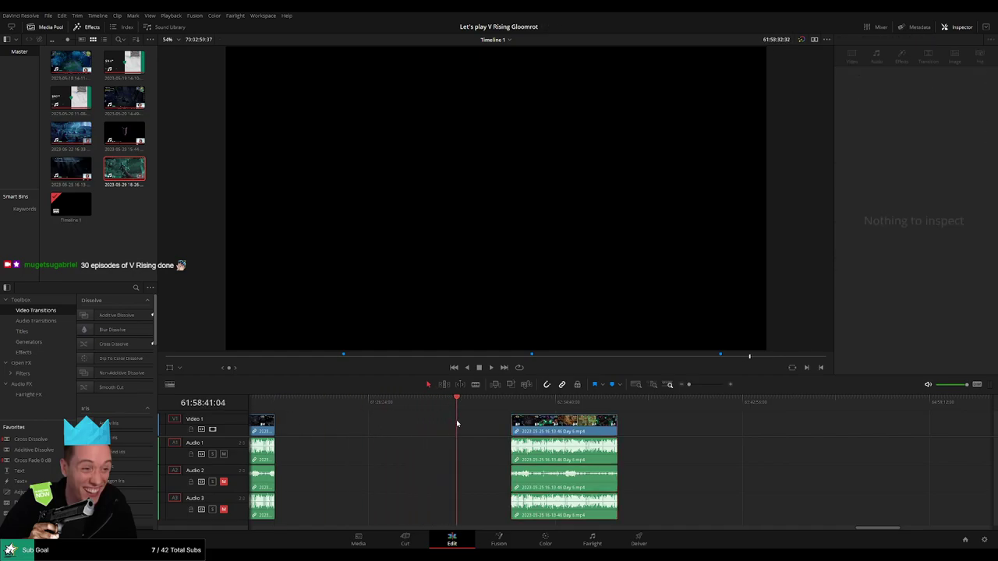
scroll(491, 427, "left", 3)
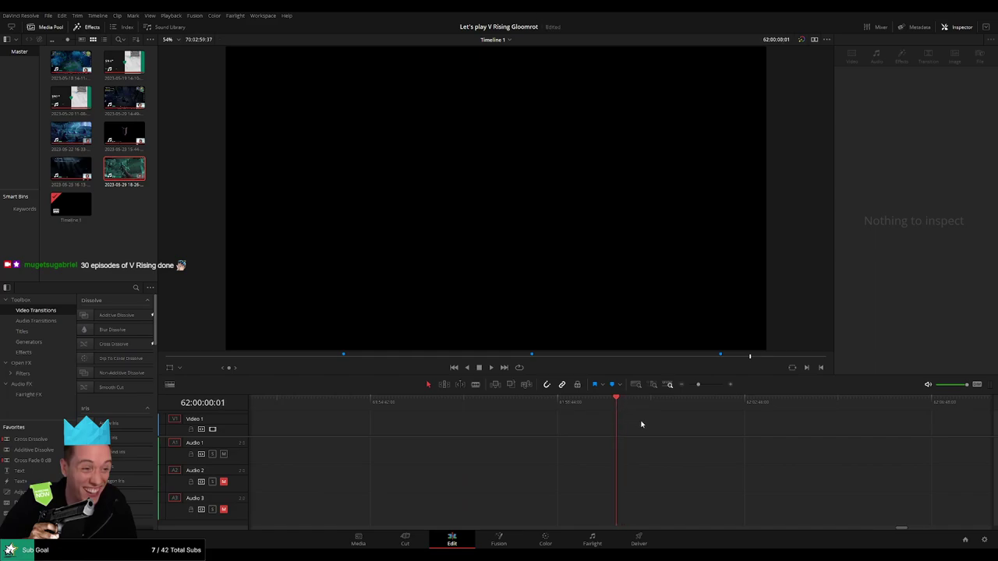
left_click_drag(706, 437, 655, 436)
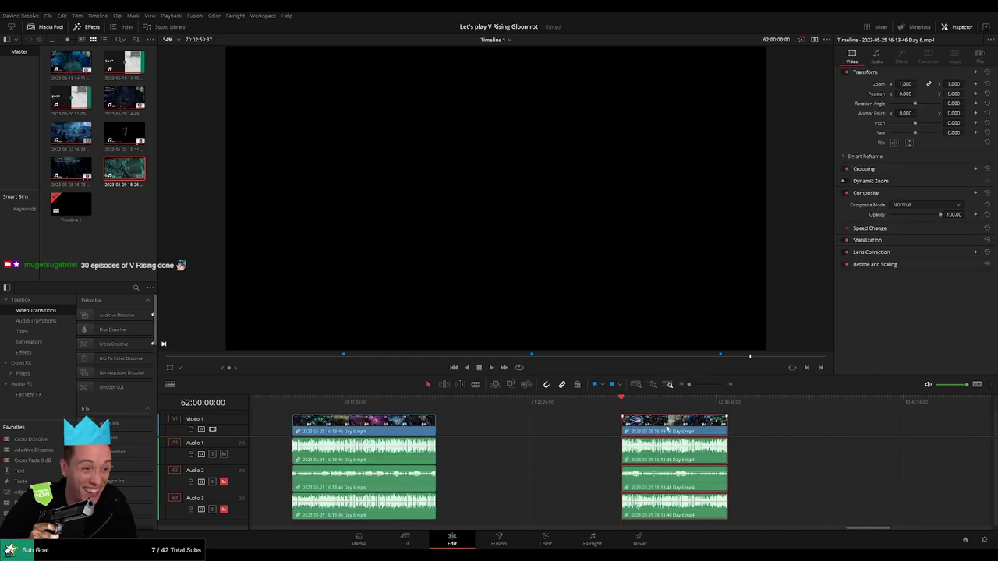
Step: Butt the Day 7 clip against the end of Day 6 and play the joined clips
key("Home")
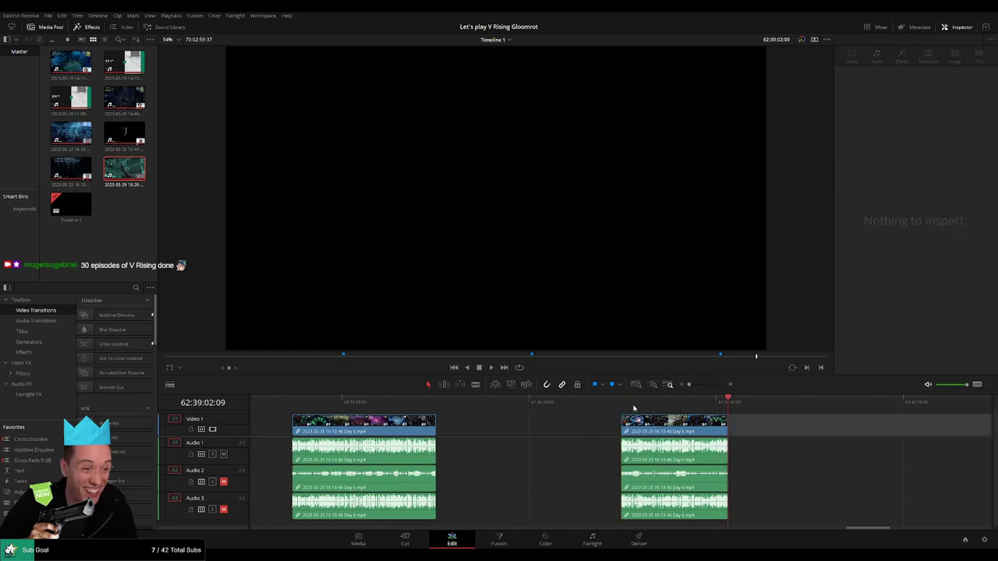
scroll(692, 429, "right", 5)
scroll(691, 429, "right", 3)
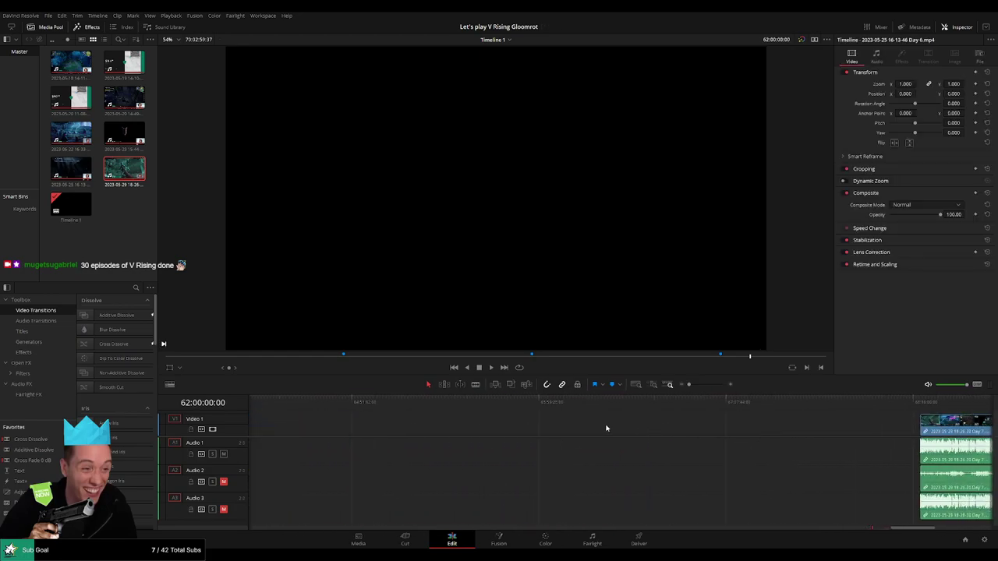
scroll(357, 425, "right", 5)
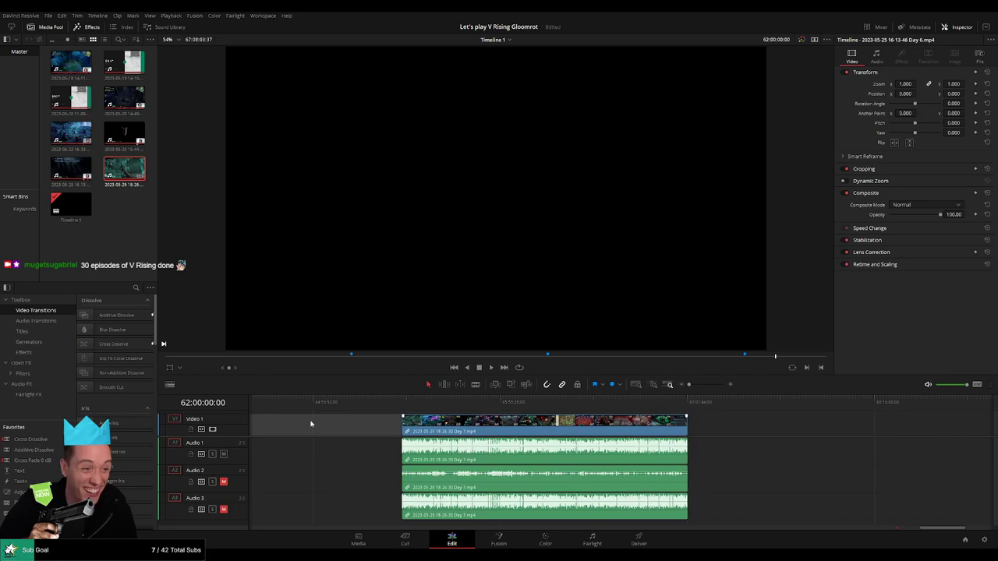
scroll(541, 425, "left", 5)
left_click_drag(801, 432, 456, 431)
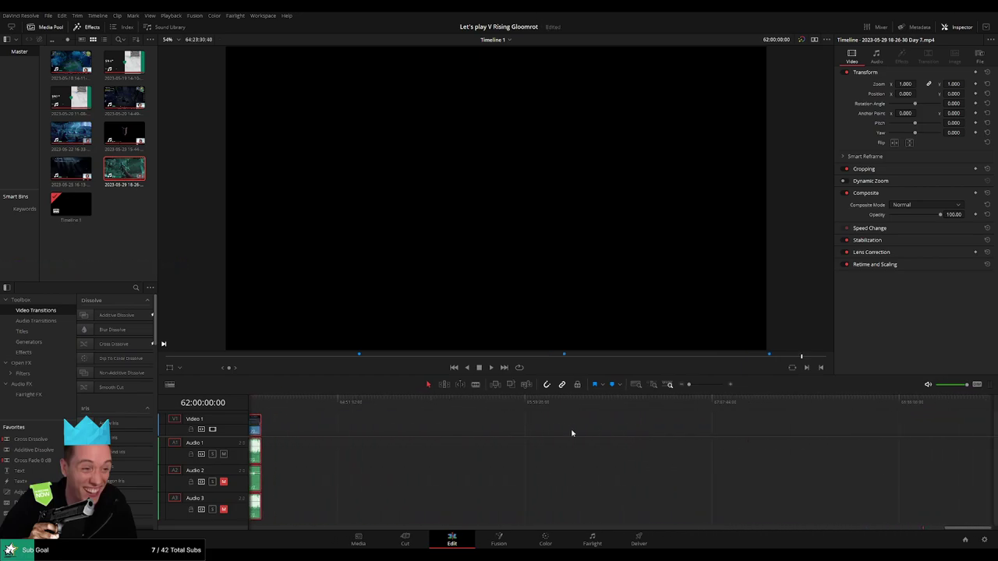
scroll(822, 436, "left", 3)
key("space")
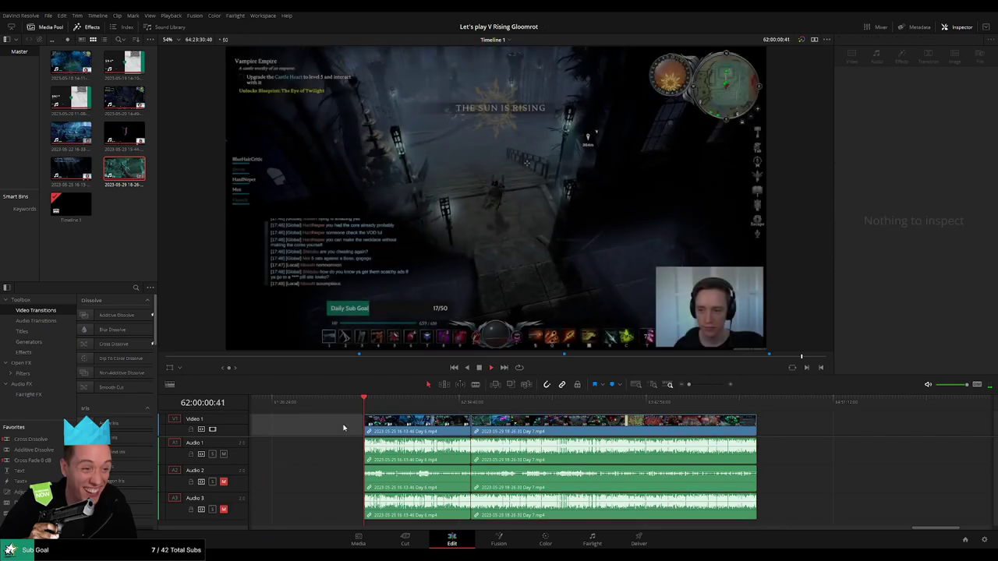
Step: Play across the Day 6–Day 7 clip join to check it
left_click(381, 402)
left_click_drag(385, 401, 470, 402)
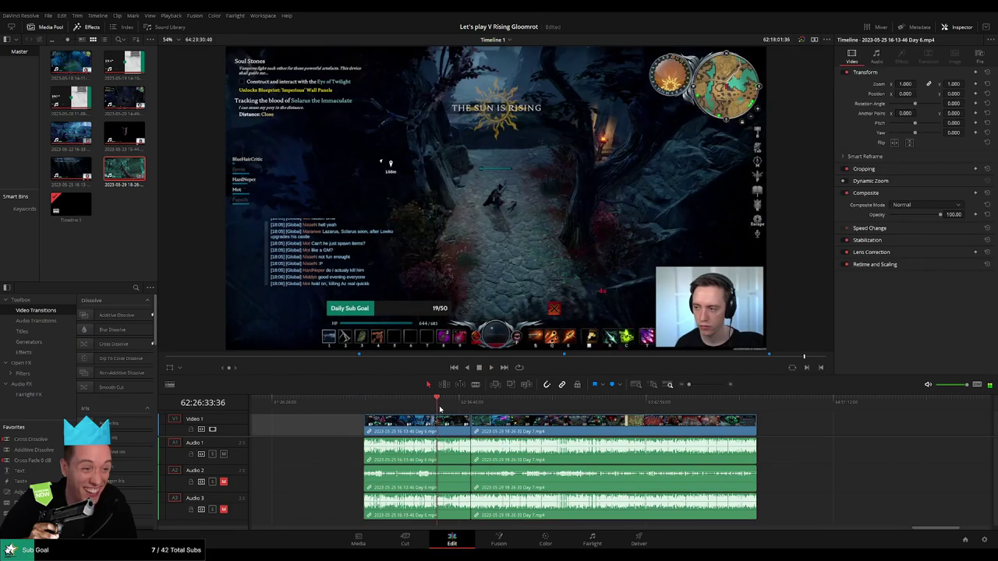
left_click_drag(689, 384, 709, 385)
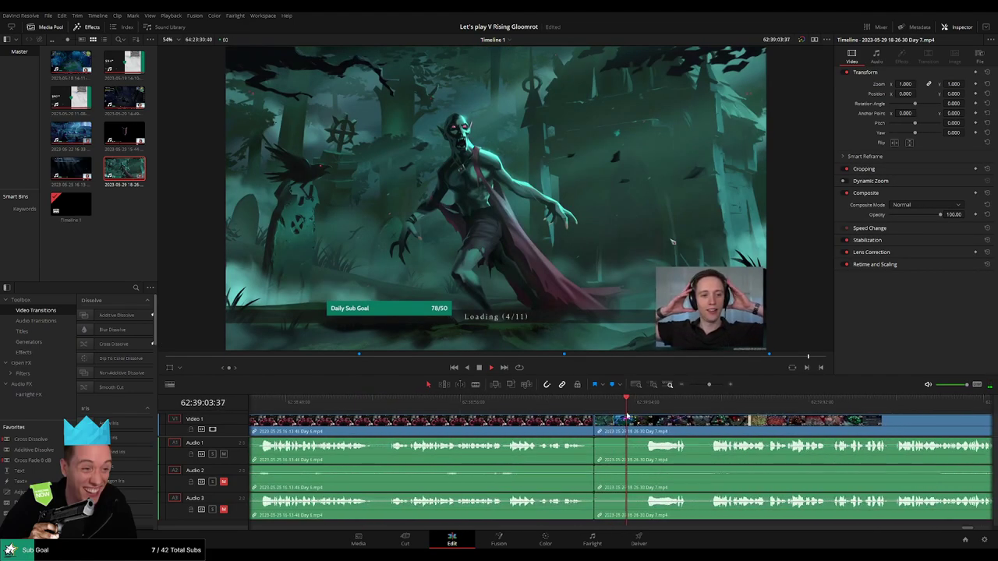
left_click(553, 402)
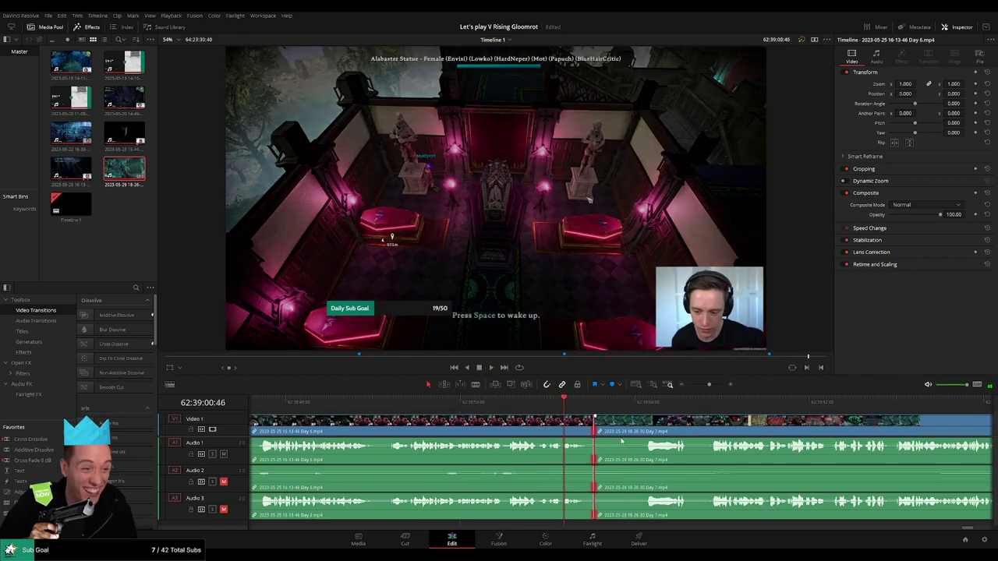
key("space")
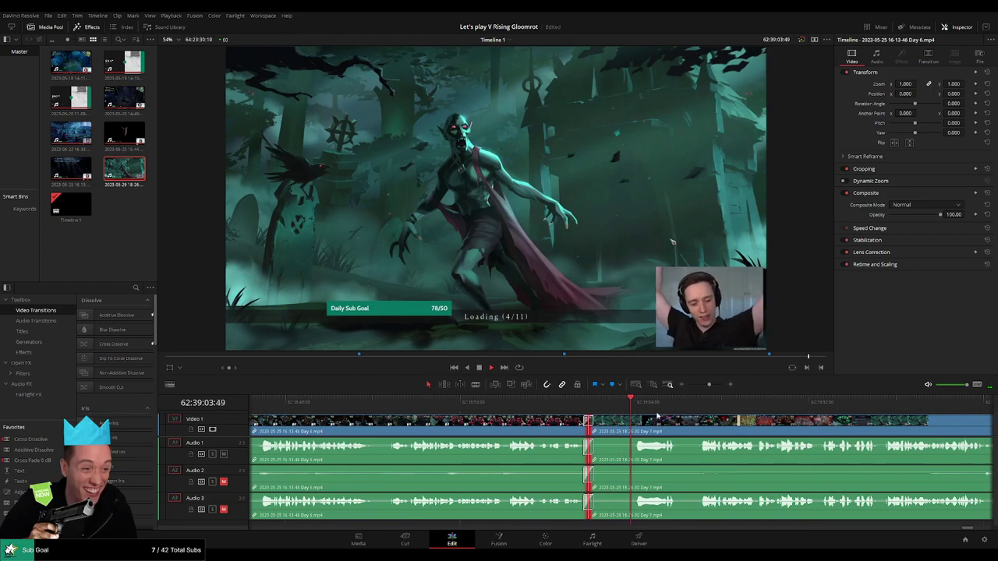
Step: Scrub through the Winged Horror boss fight and park the playhead near 62:52:00:09
left_click_drag(702, 387, 689, 385)
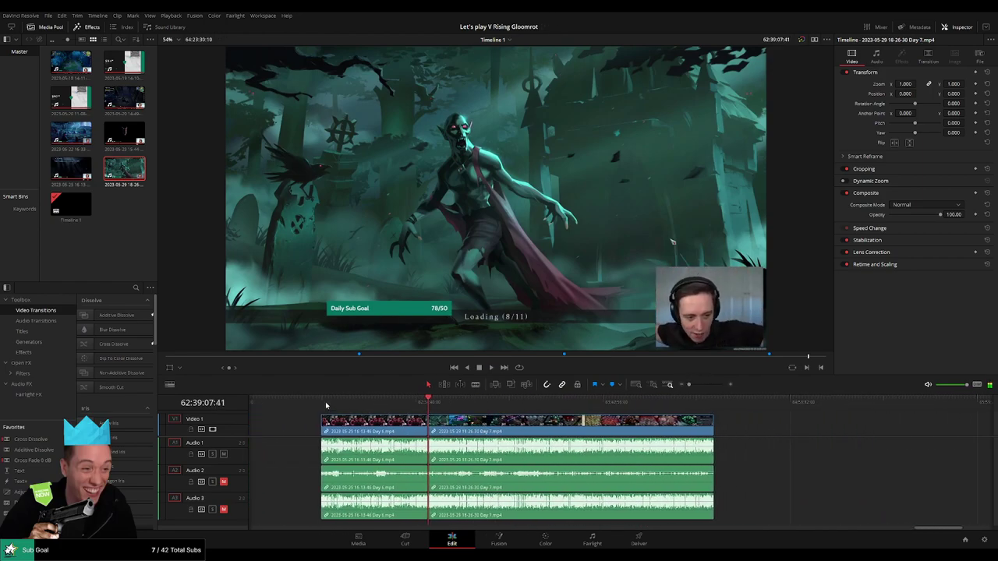
left_click_drag(428, 403, 465, 405)
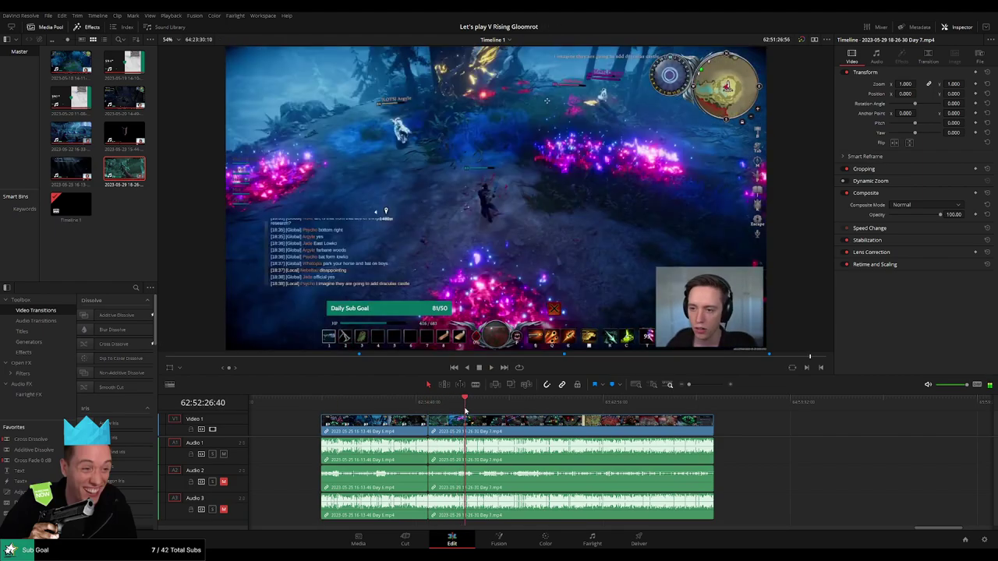
scroll(465, 411, "up", 3)
key("space")
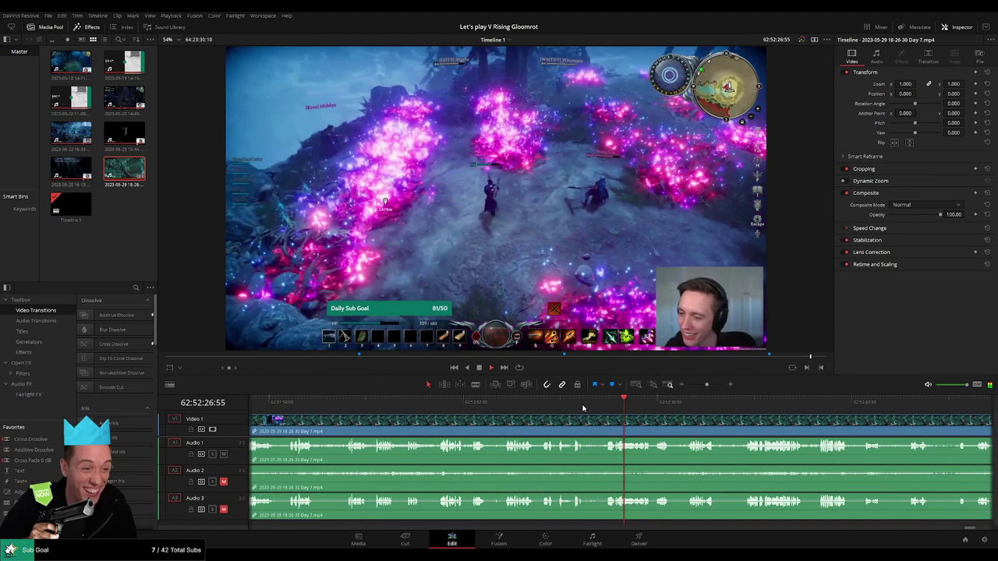
left_click(583, 402)
left_click(505, 403)
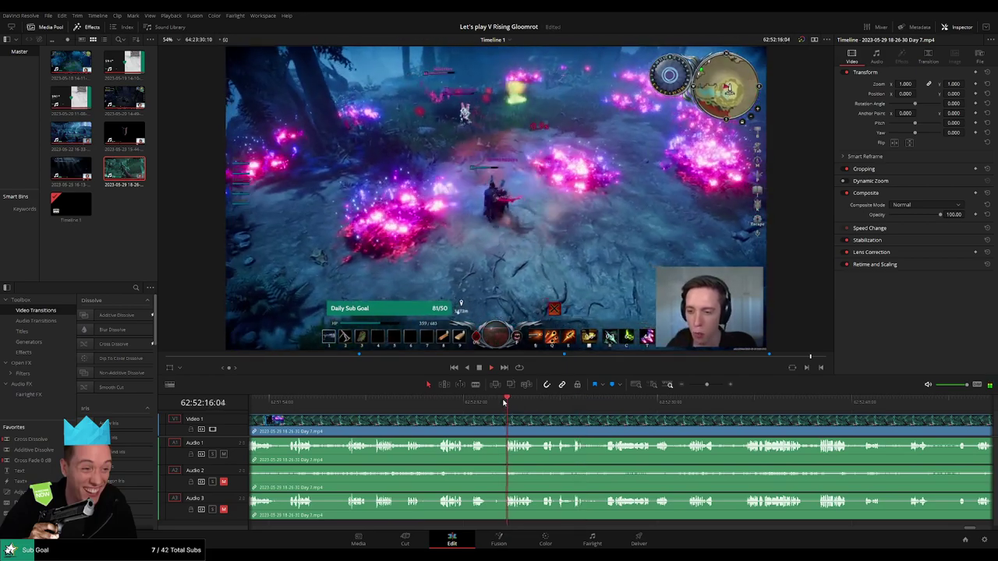
left_click(482, 404)
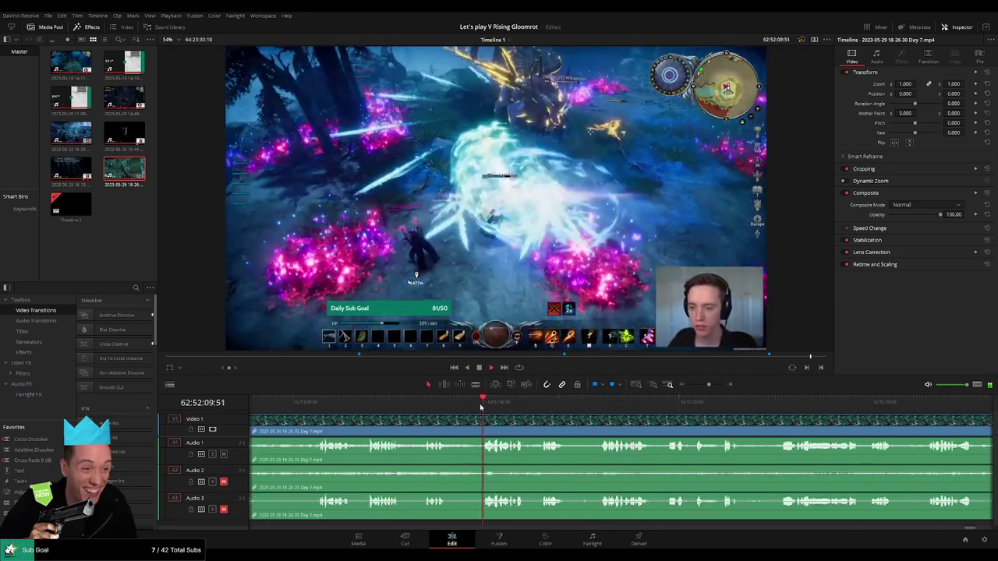
scroll(468, 414, "left", 2)
left_click(417, 402)
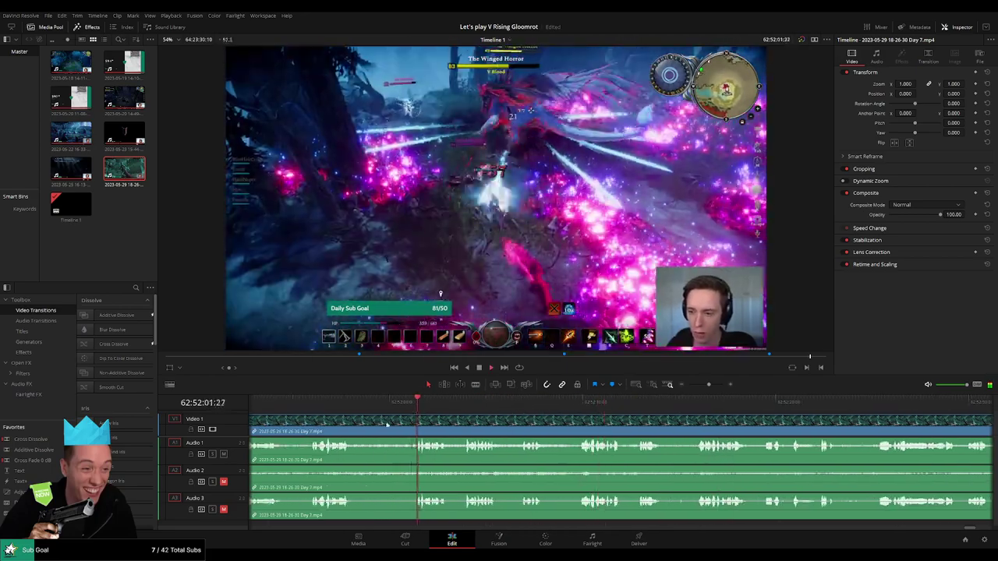
left_click(589, 405)
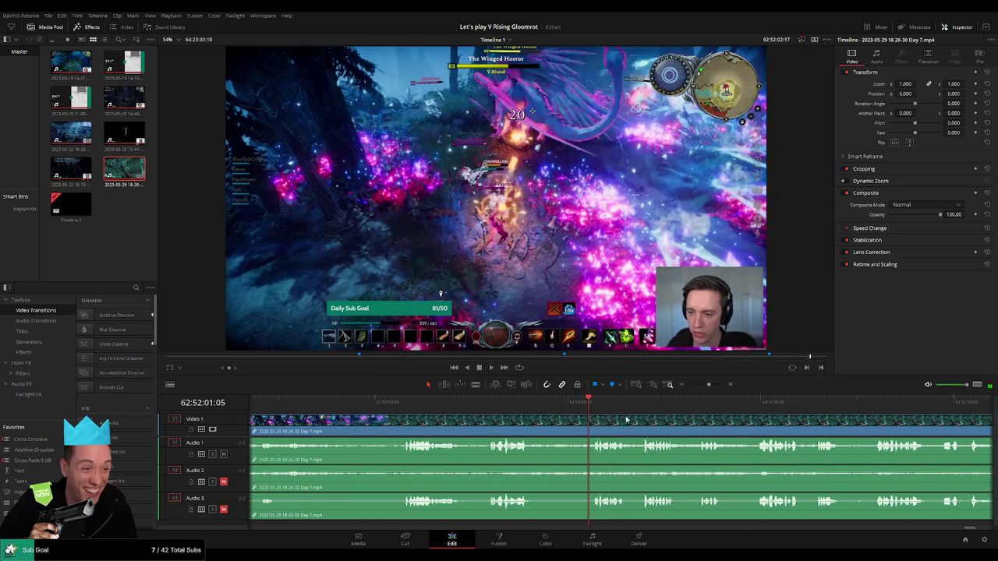
left_click(622, 407)
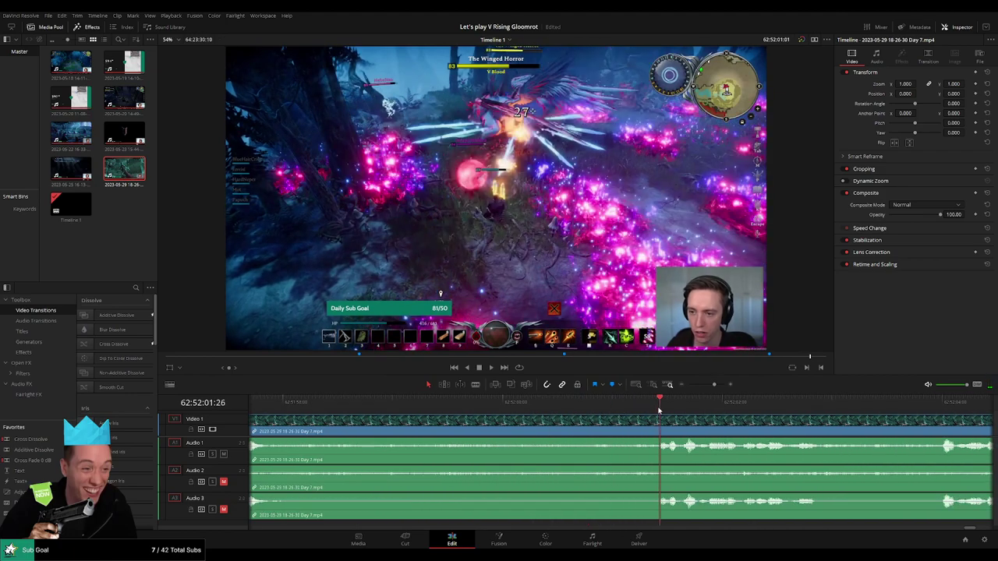
left_click_drag(659, 409, 508, 422)
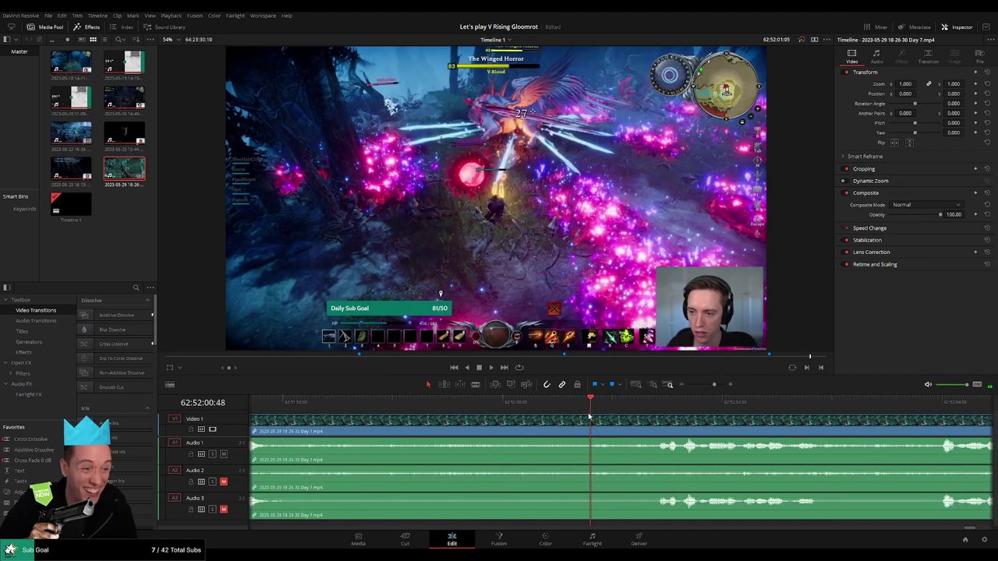
Step: Blade all tracks at 62:52:00 and fade Audio 1 out before and in after the cut
key("b")
left_click(507, 425)
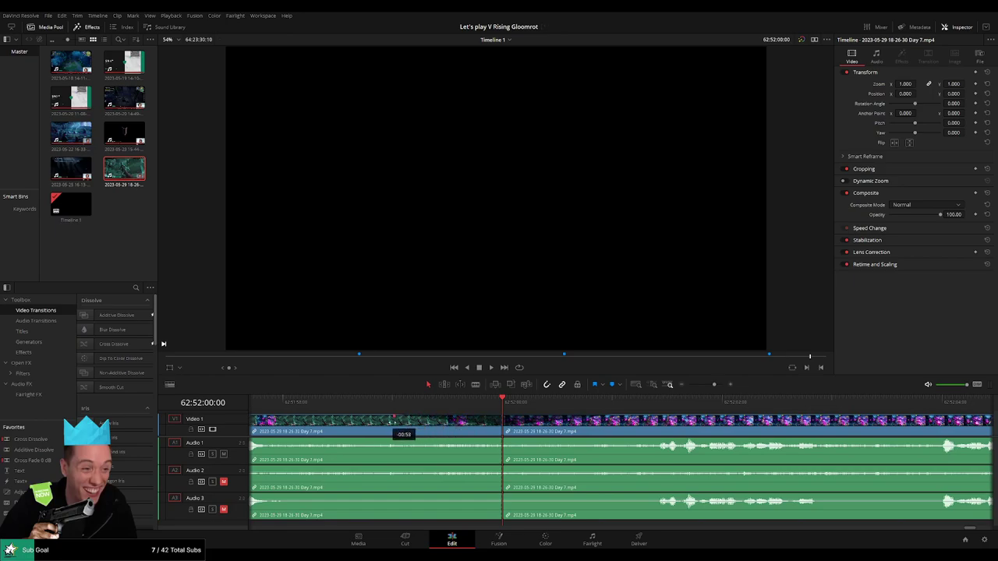
left_click_drag(495, 441, 390, 441)
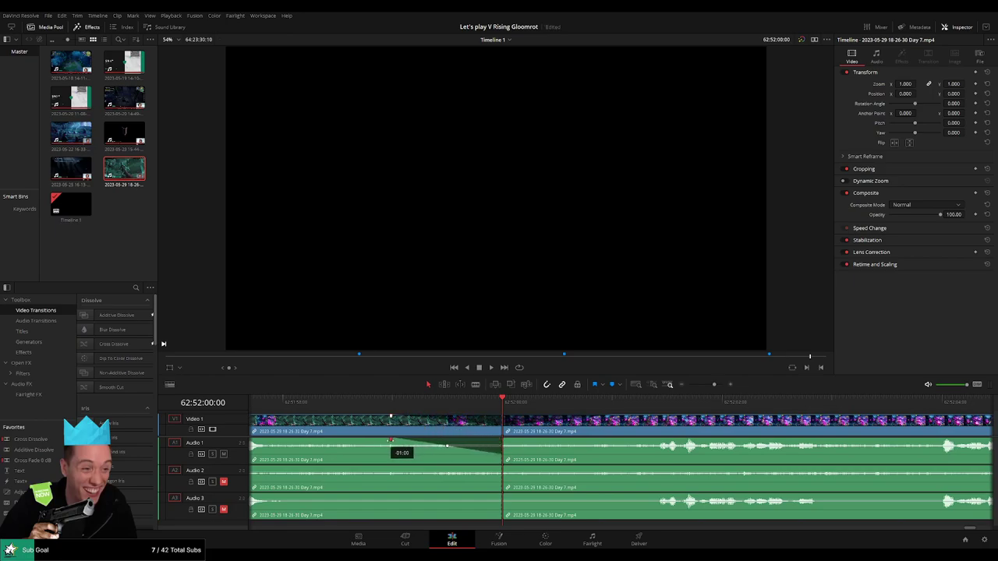
left_click_drag(503, 441, 623, 443)
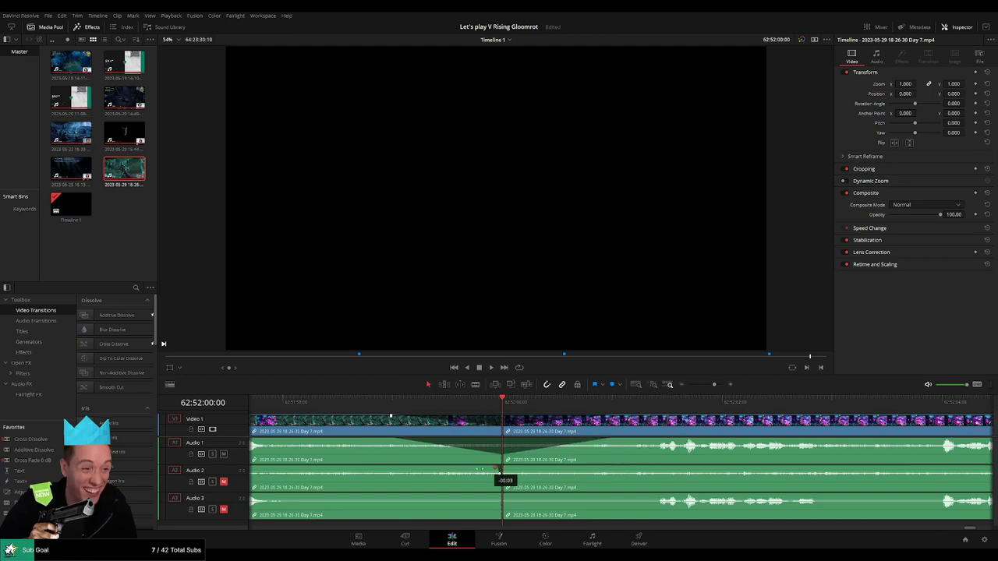
Step: Add fade-outs and fade-ins on Audio 2 and Audio 3 around the 62:52:00 cut
left_click_drag(499, 469, 396, 468)
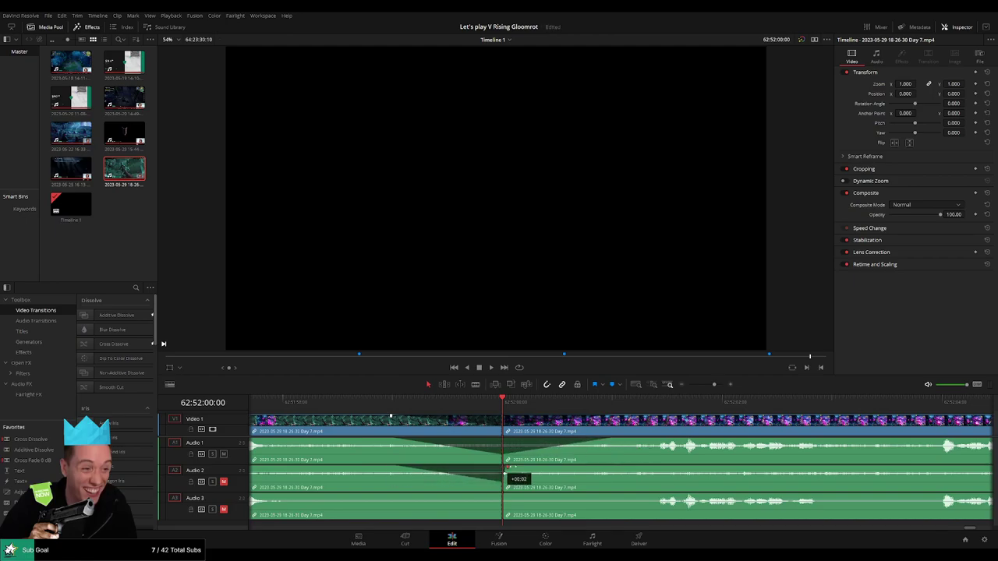
left_click_drag(509, 468, 614, 469)
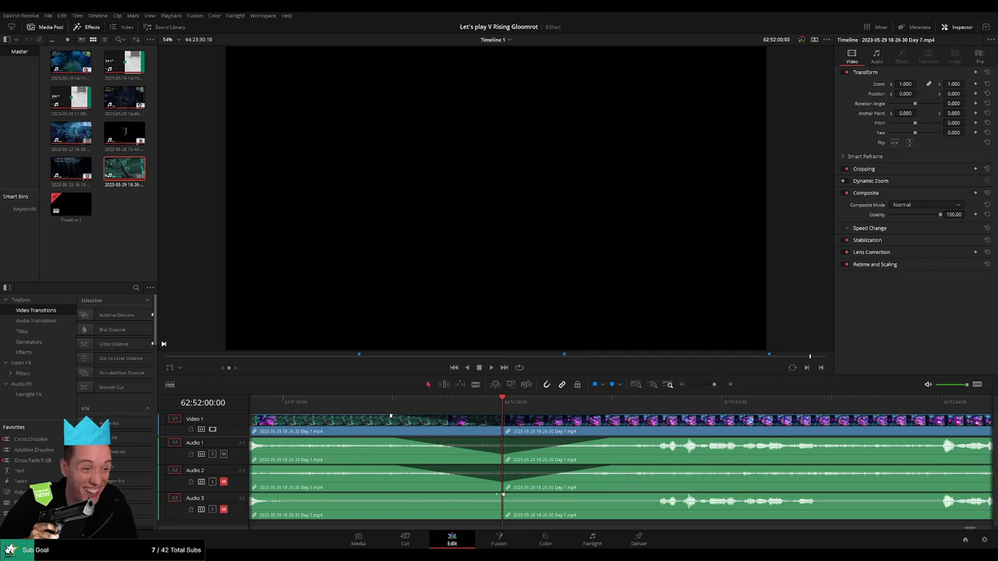
left_click_drag(499, 494, 398, 494)
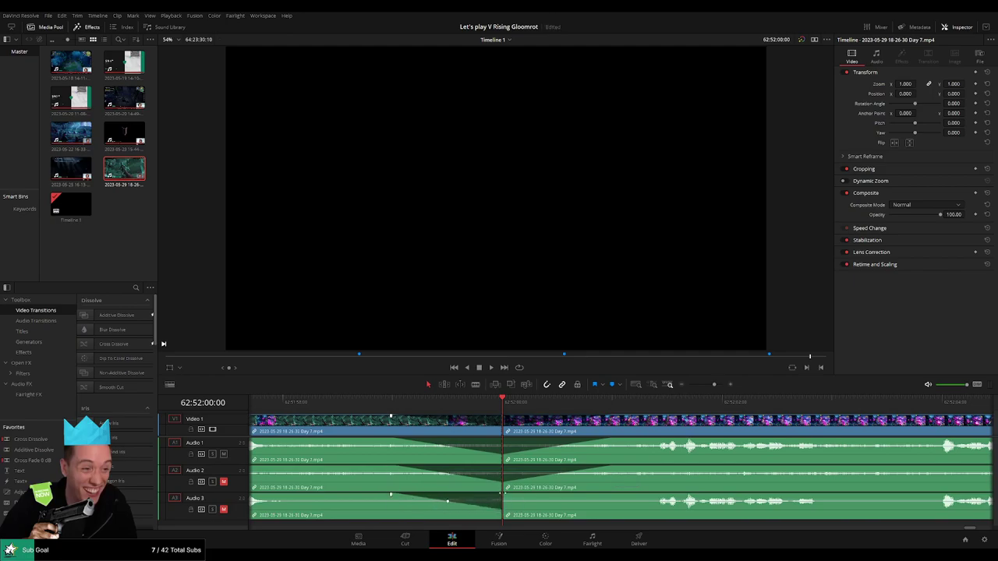
left_click_drag(503, 494, 605, 496)
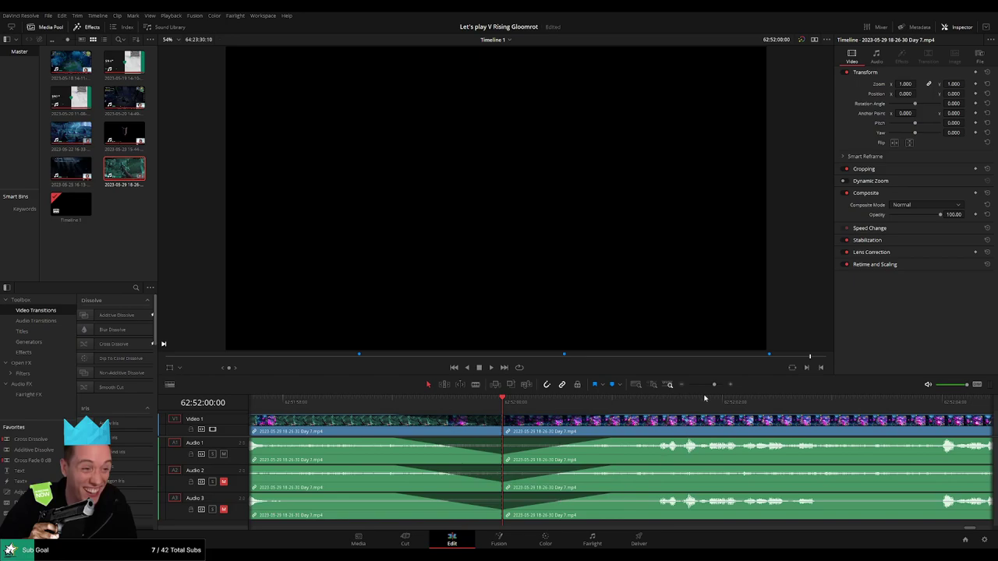
Step: Review the 62:52:00 cut, return to the timeline start, and nudge the Day 7 clip
scroll(704, 399, "down", 3)
key("space")
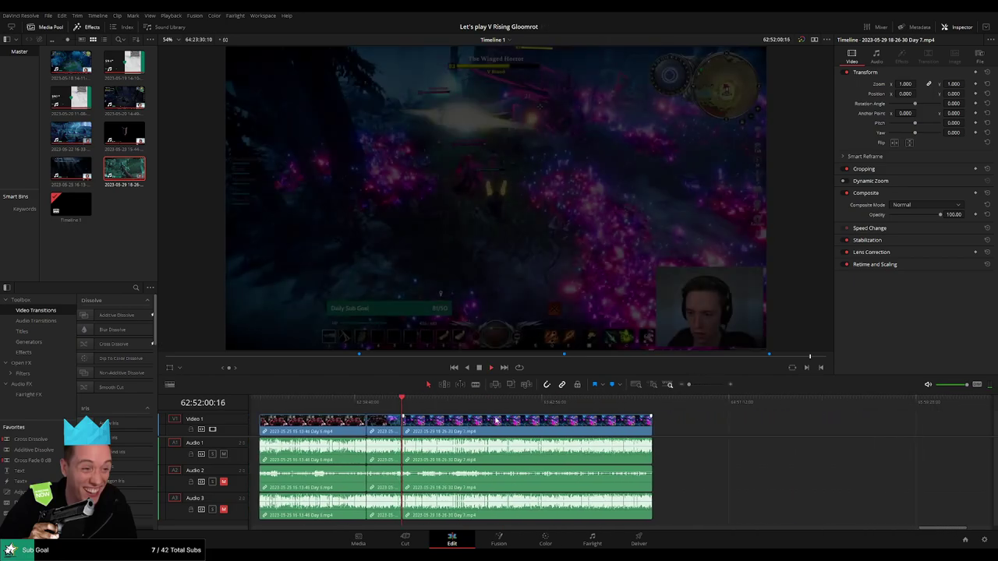
key("space")
key("Home")
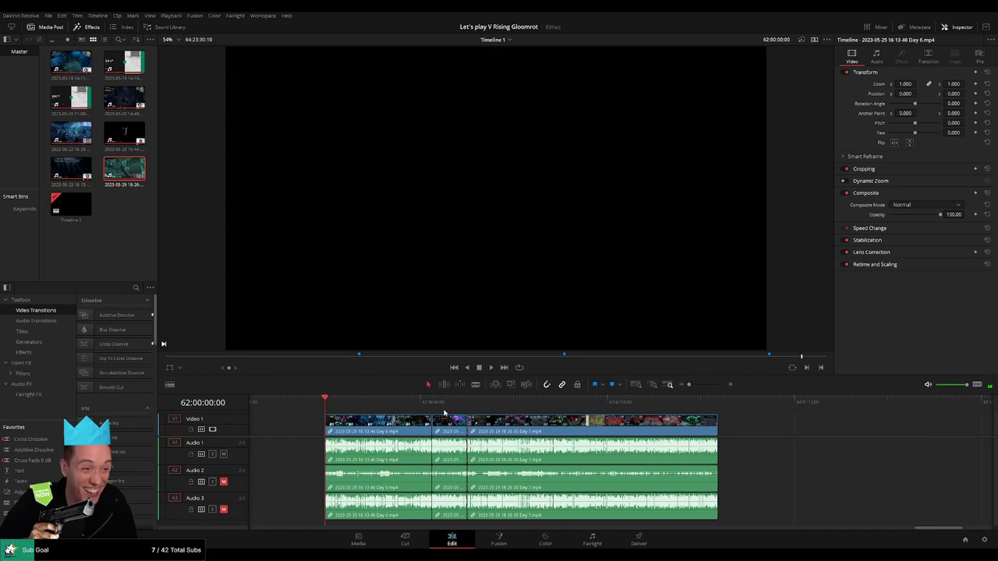
left_click_drag(519, 430, 572, 434)
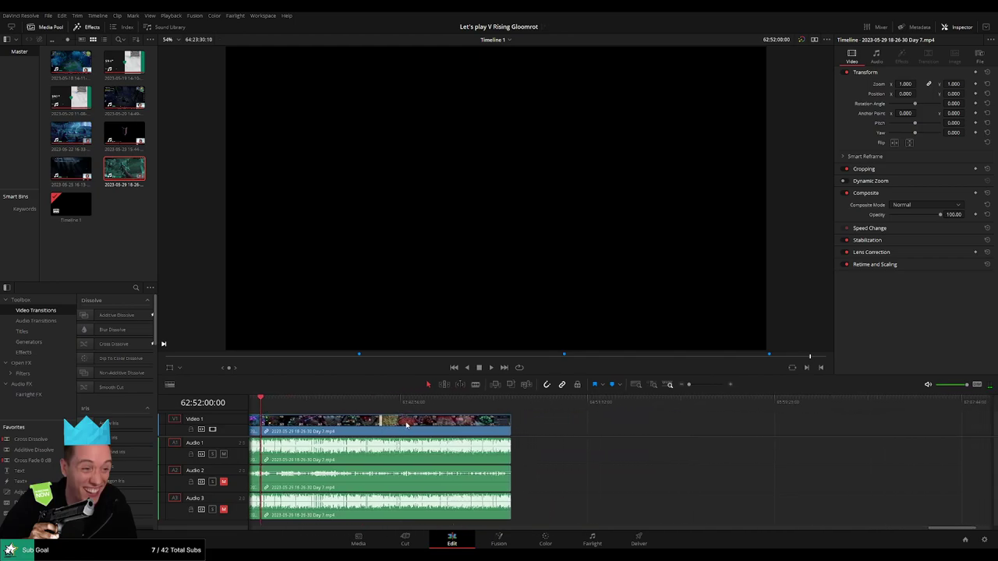
left_click(402, 424)
Step: Slide the Day 7 clip left to start at 64:00:00:00 and play it
left_click(271, 402)
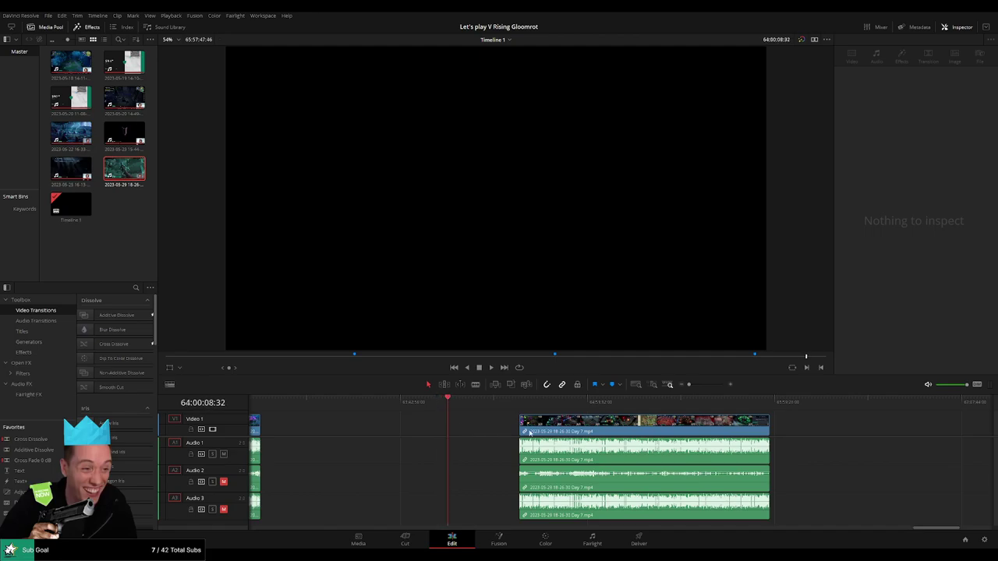
scroll(624, 411, "up", 2)
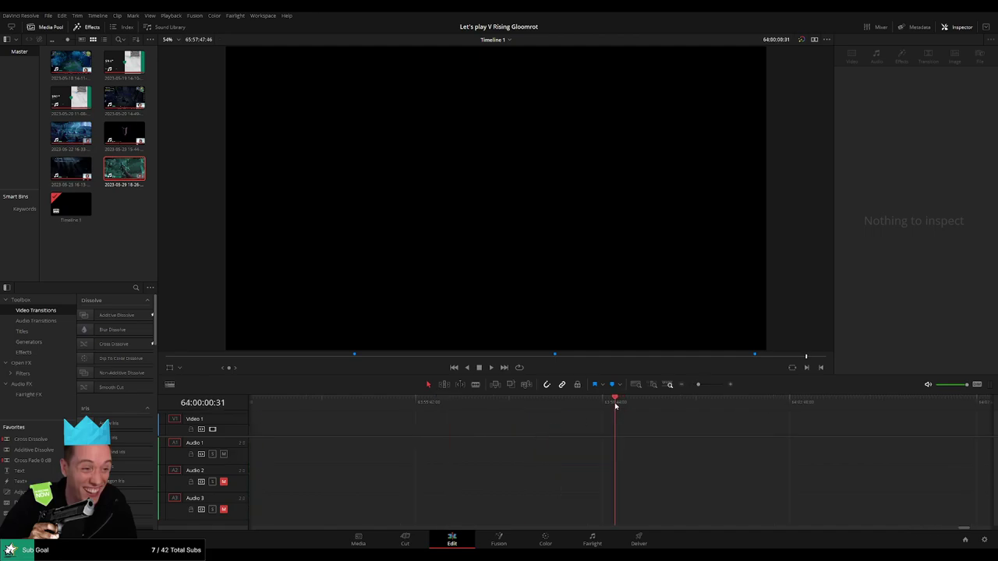
scroll(695, 405, "down", 2)
scroll(623, 436, "right", 3)
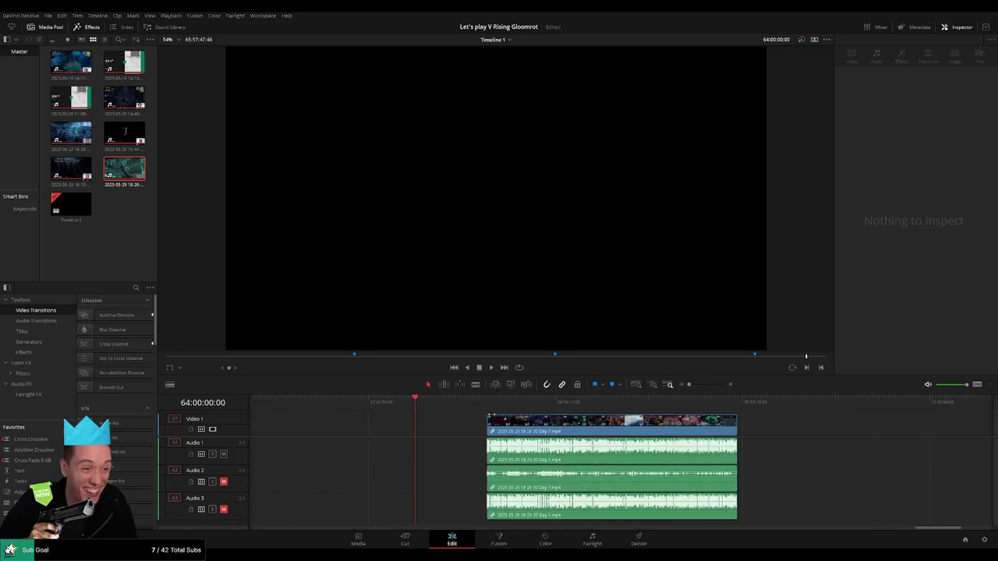
left_click_drag(562, 425, 491, 425)
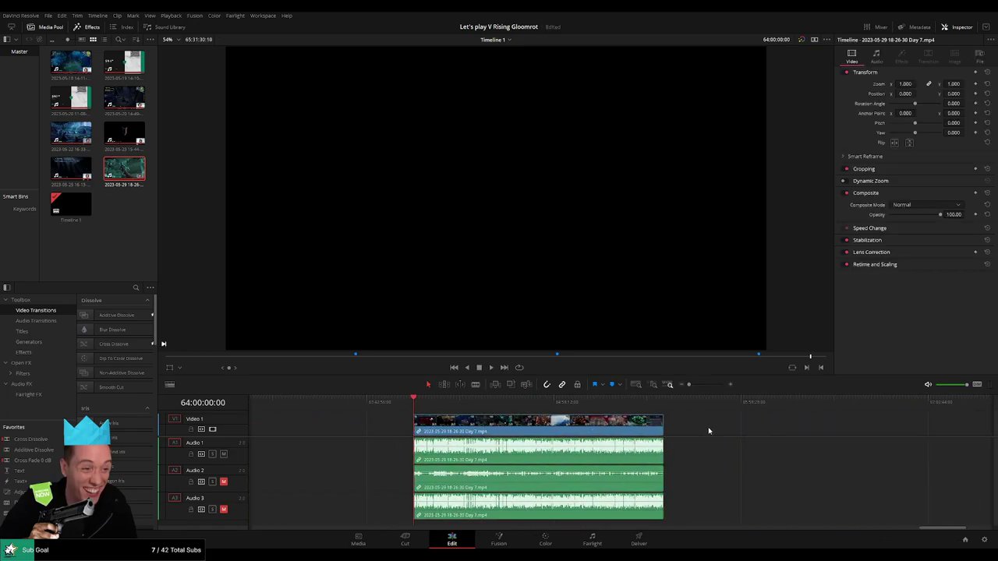
key("space")
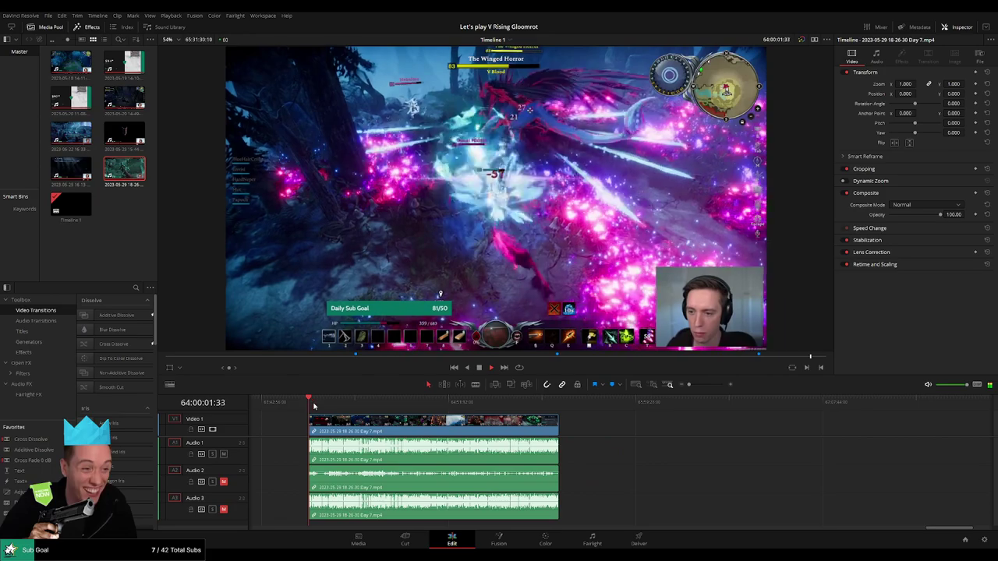
Step: Scrub and replay the castle staircase footage, settling the playhead at 64:52:06:00
left_click(406, 402)
left_click(448, 401)
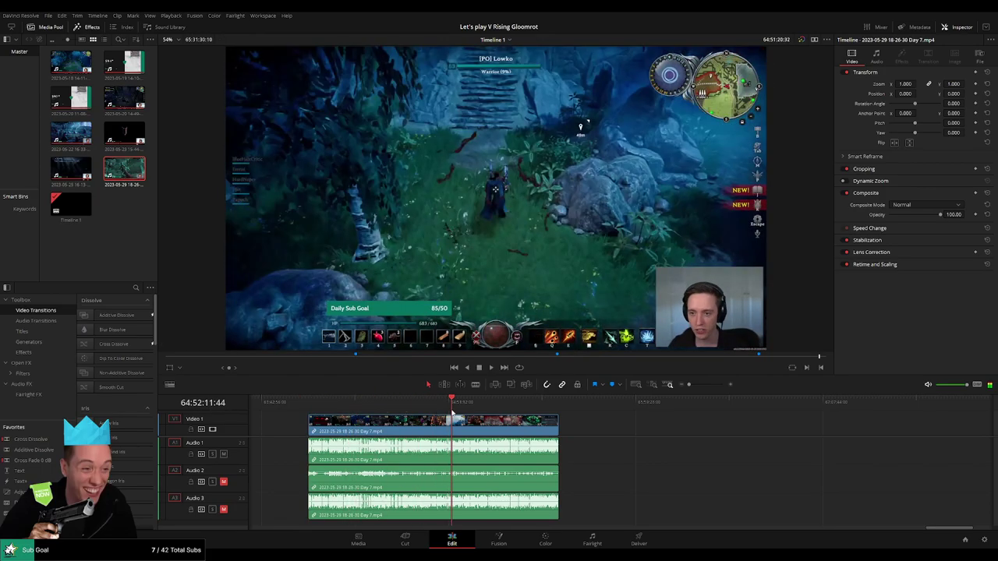
scroll(590, 422, "up", 3)
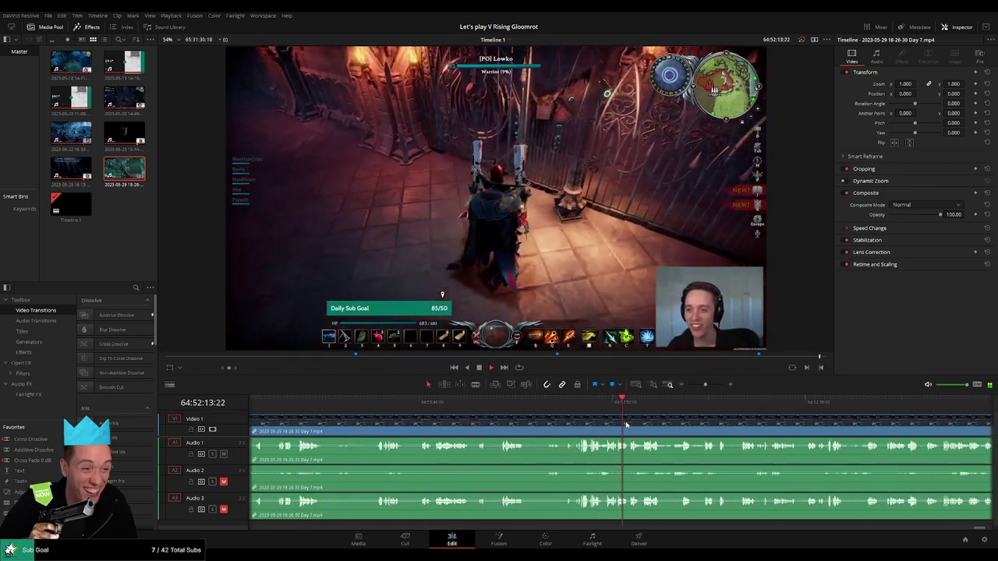
scroll(600, 423, "up", 1)
left_click_drag(416, 402, 431, 406)
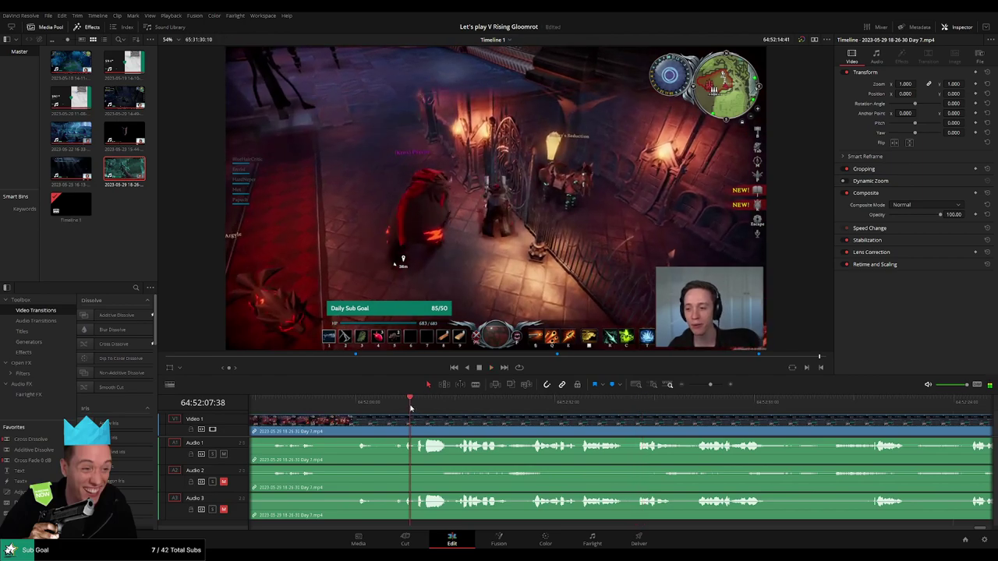
key("space")
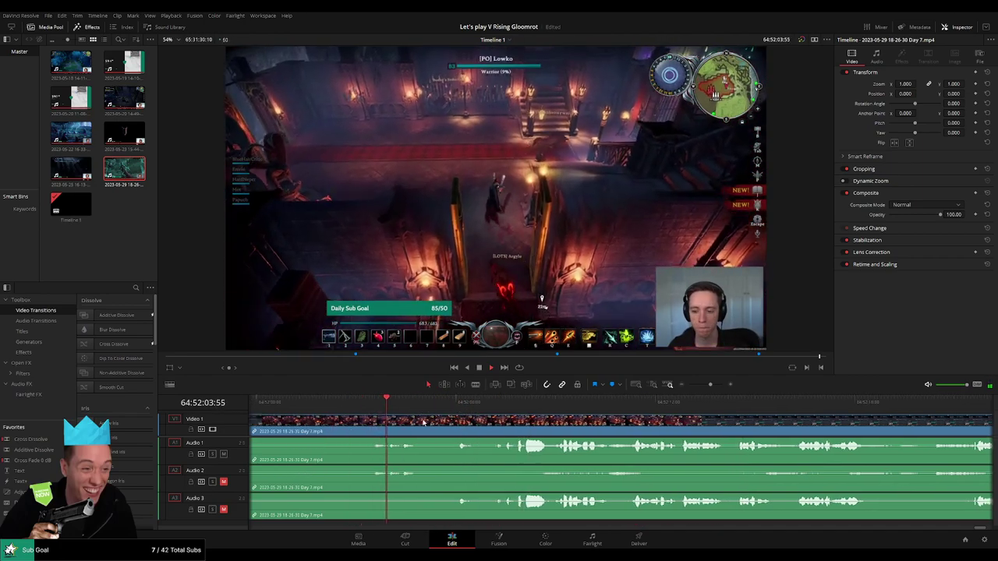
mouse_move(363, 409)
left_mouse_down()
mouse_move(501, 420)
mouse_move(290, 414)
left_mouse_up()
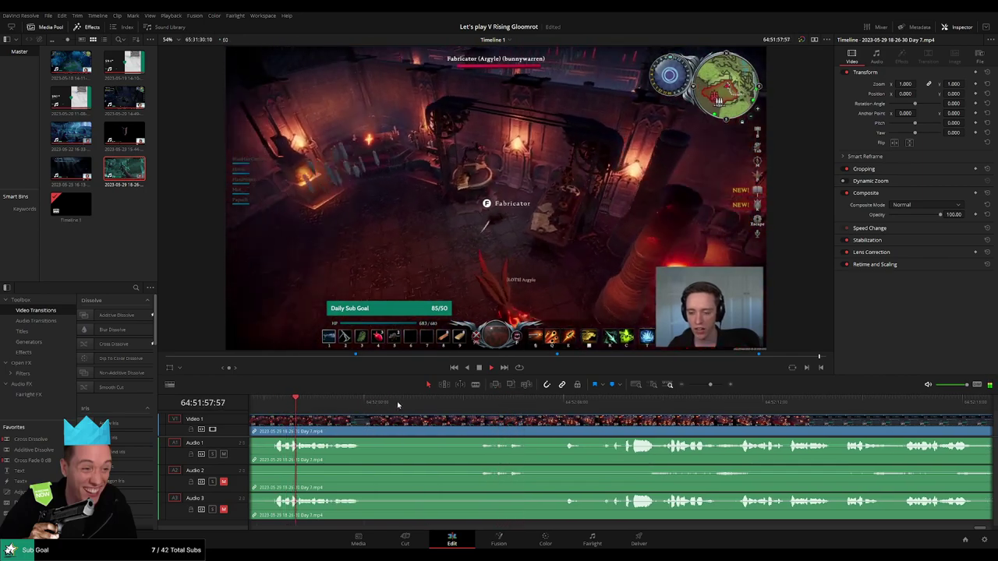
left_click(555, 406)
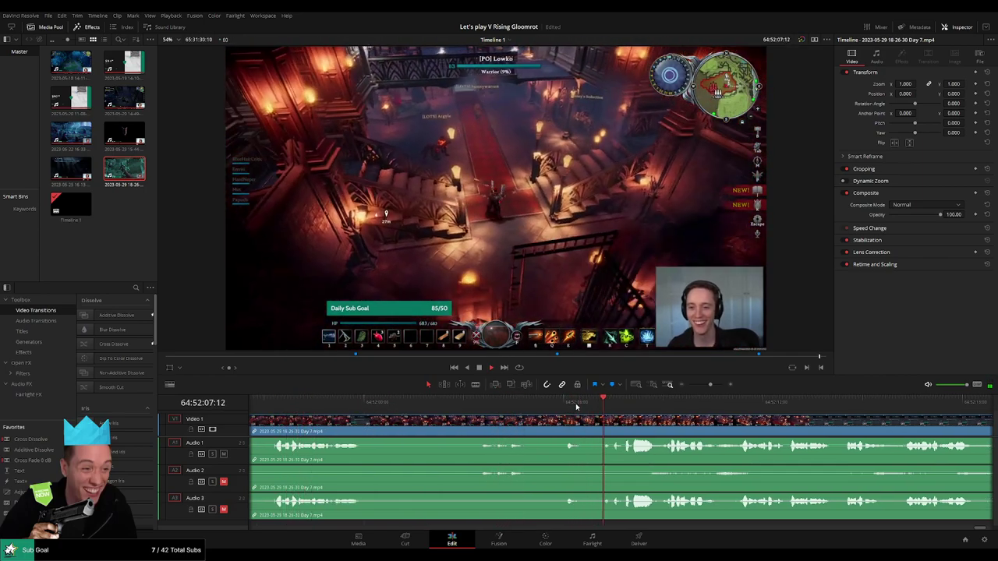
left_click(578, 404)
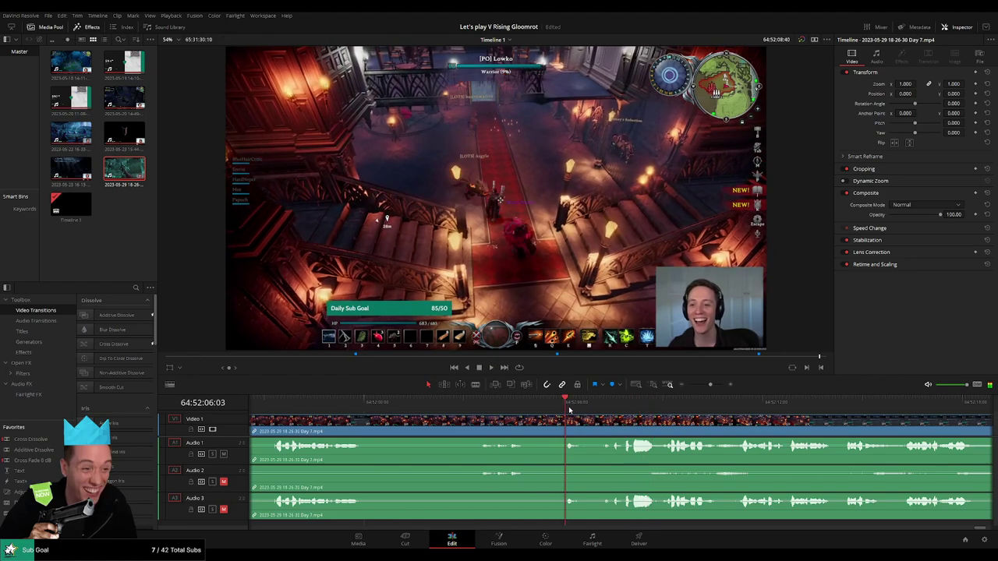
key("ctrl+equal")
left_click(621, 404)
Step: Split the clip at 64:52:06 and add a one-second video fade-in after the cut
key("ctrl+b")
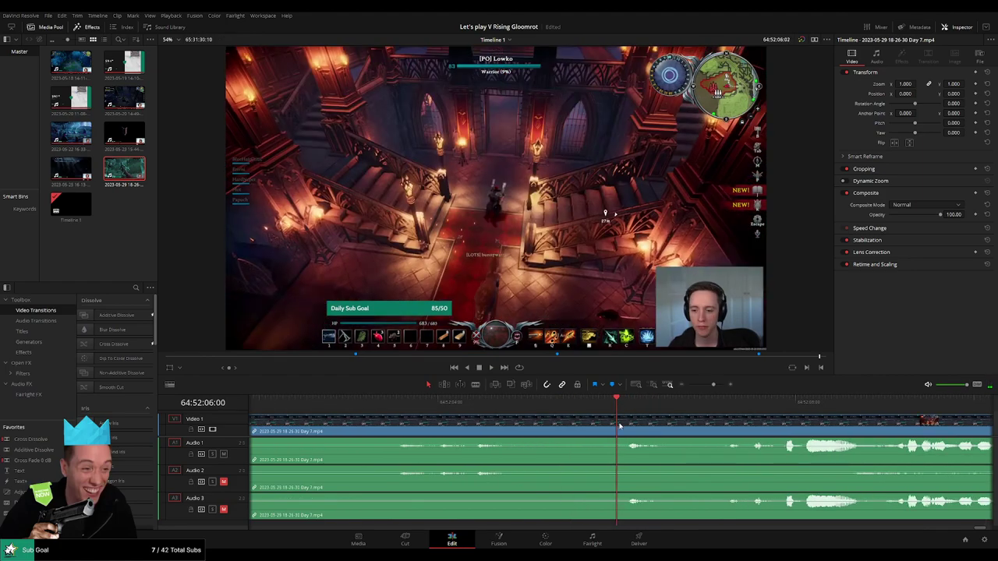
left_click_drag(659, 421, 663, 421)
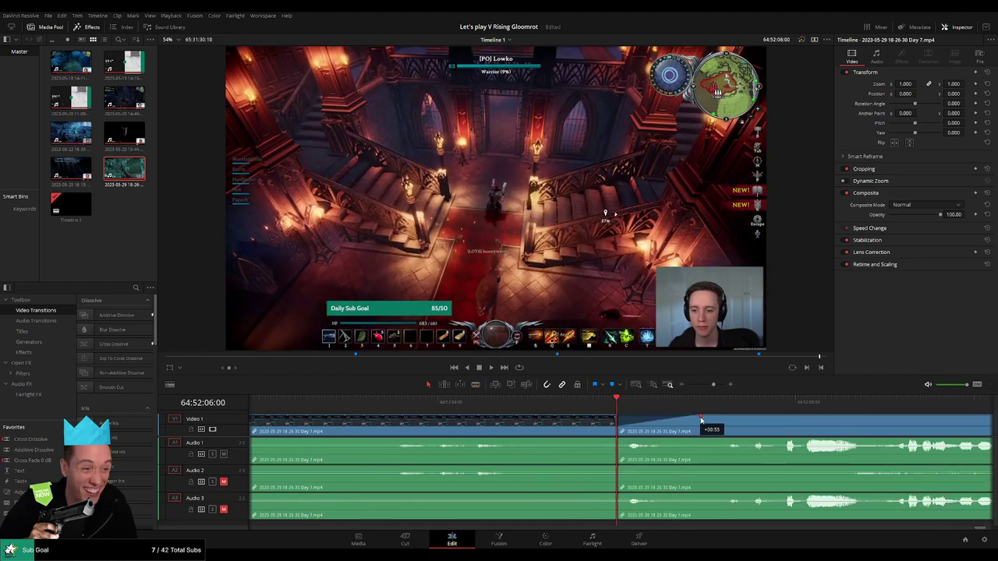
left_click_drag(706, 419, 708, 415)
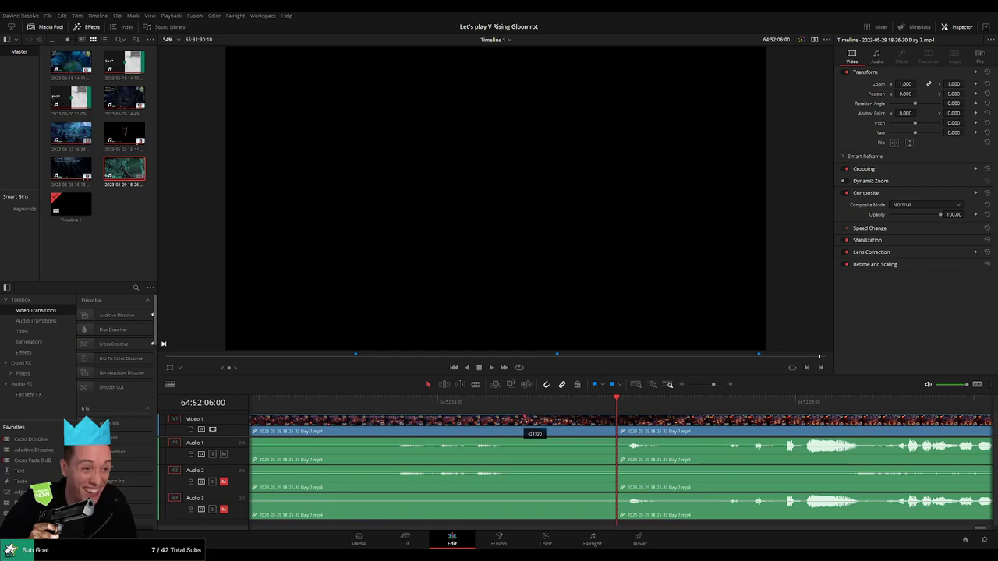
Step: Fade Audio 1, 2 and 3 out before the 64:52:06 cut and back in after it
left_click_drag(612, 441, 540, 442)
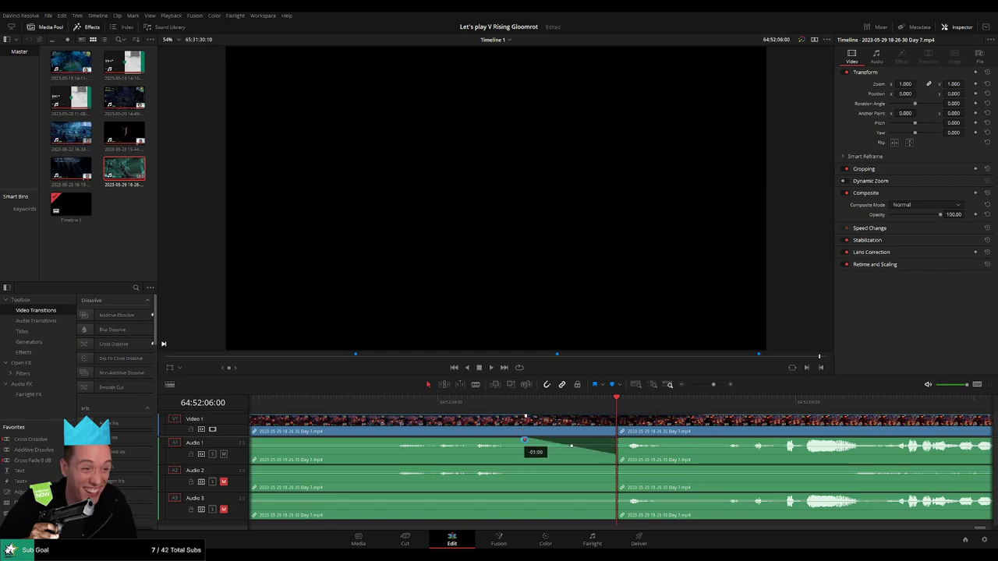
left_click_drag(624, 442, 708, 441)
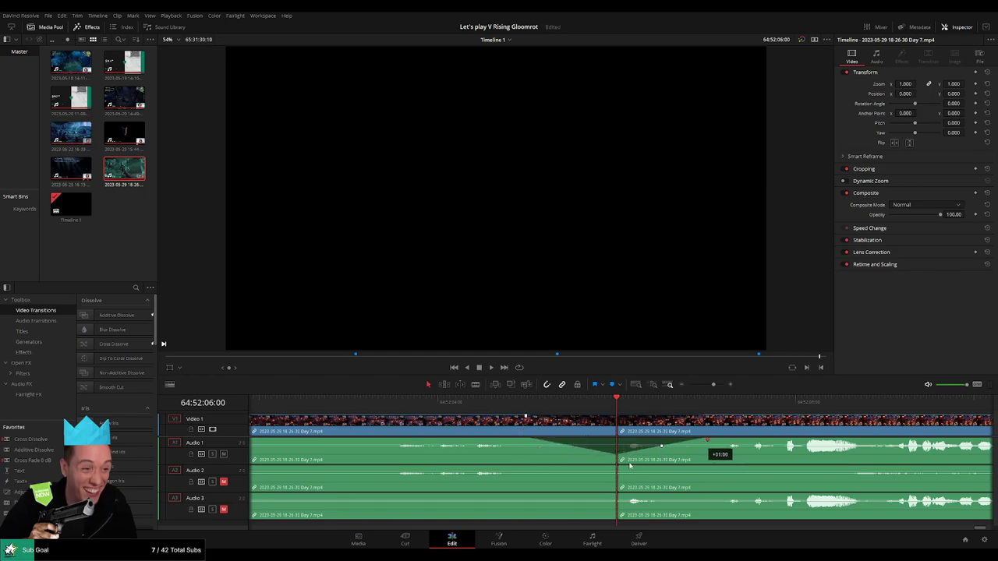
left_click_drag(615, 468, 528, 468)
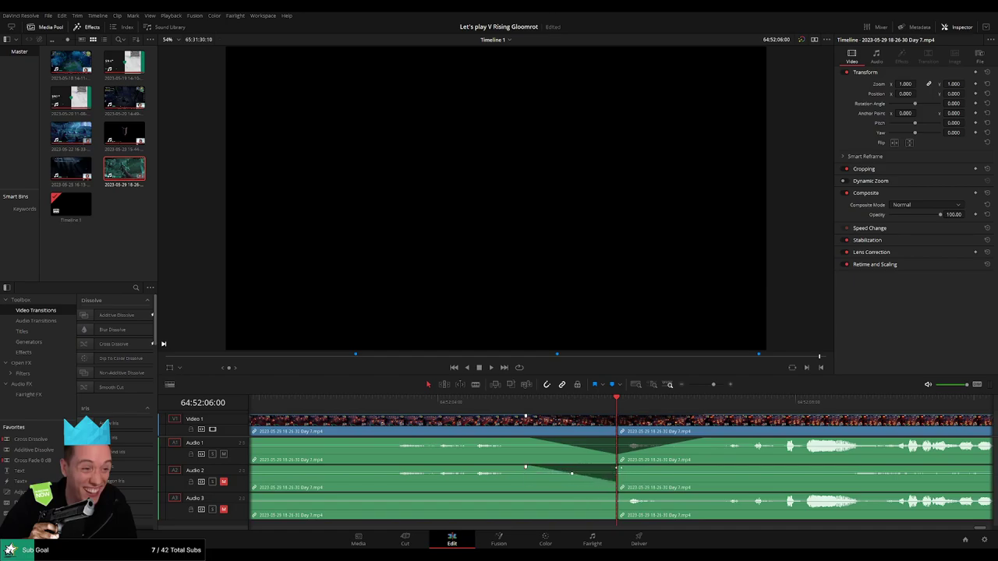
left_click_drag(618, 467, 707, 469)
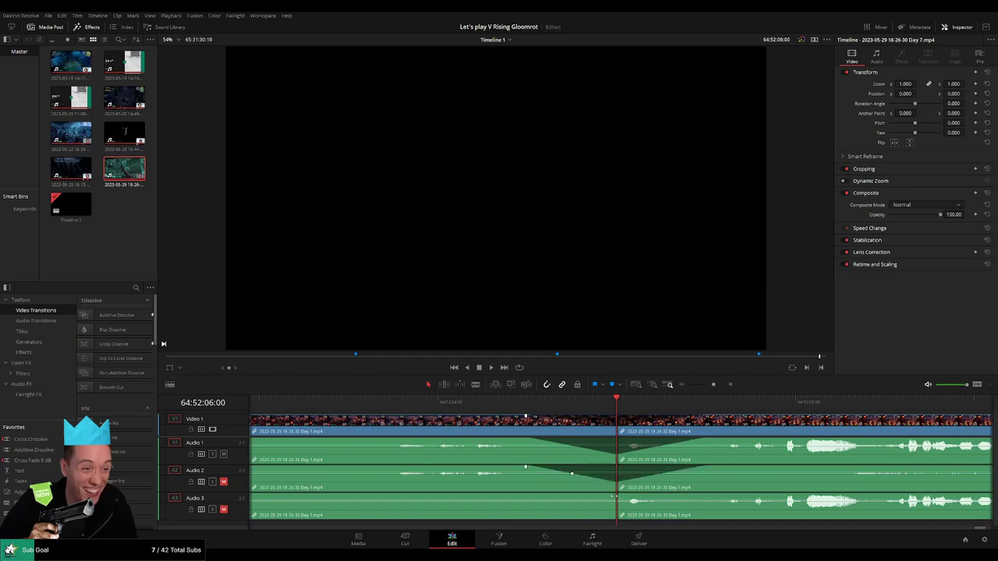
left_click_drag(613, 496, 527, 495)
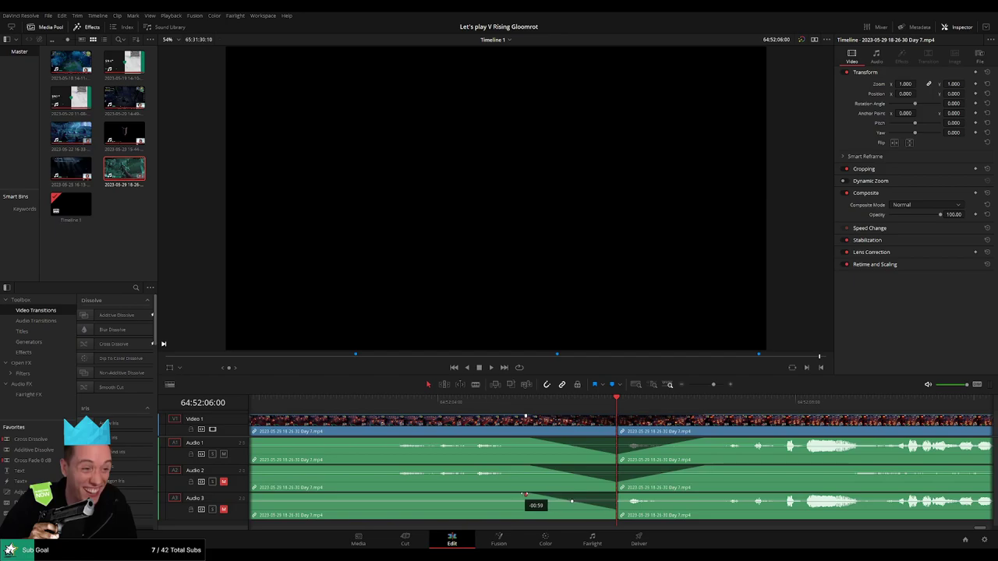
left_click_drag(616, 496, 709, 496)
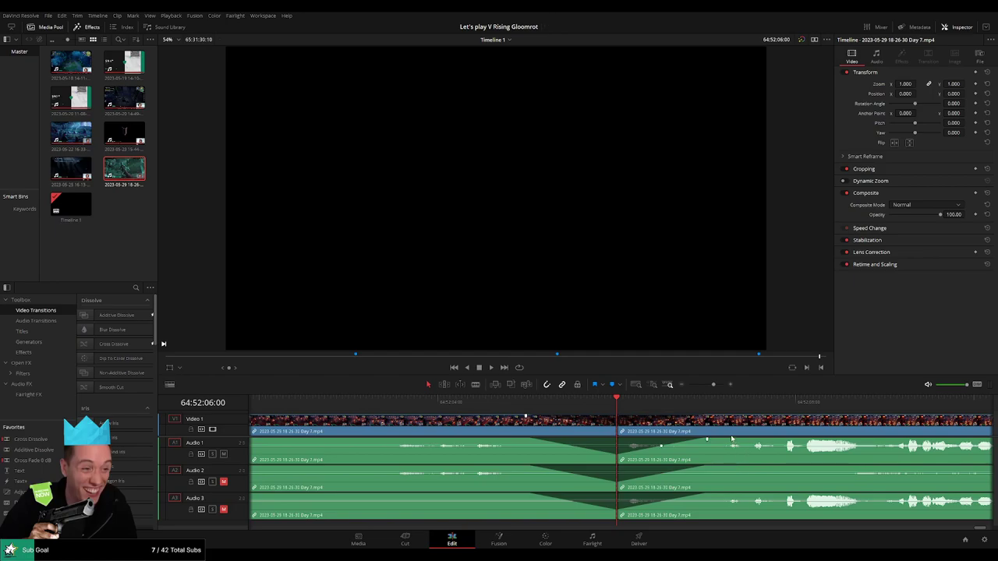
Step: Zoom out and drag the later Day 7 clip right along the timeline
left_click_drag(709, 386, 689, 411)
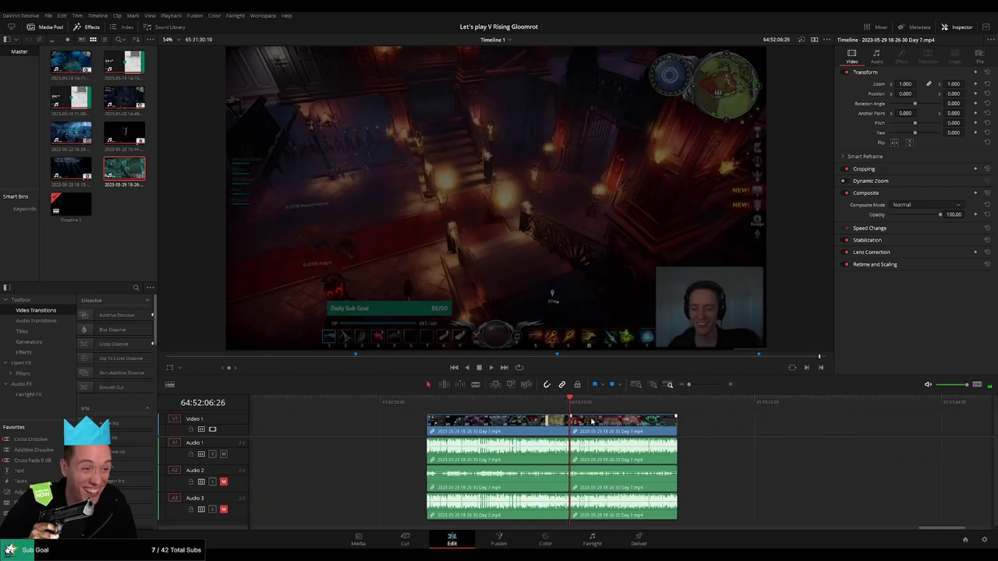
left_click(377, 403)
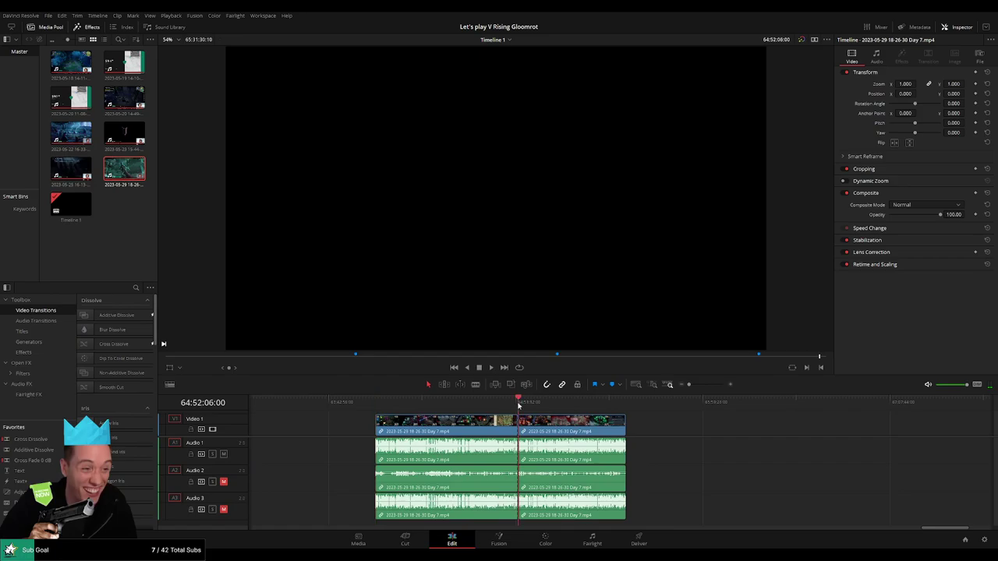
scroll(632, 433, "right", 2)
scroll(632, 433, "right", 2)
left_click_drag(368, 437, 634, 437)
left_click(478, 423)
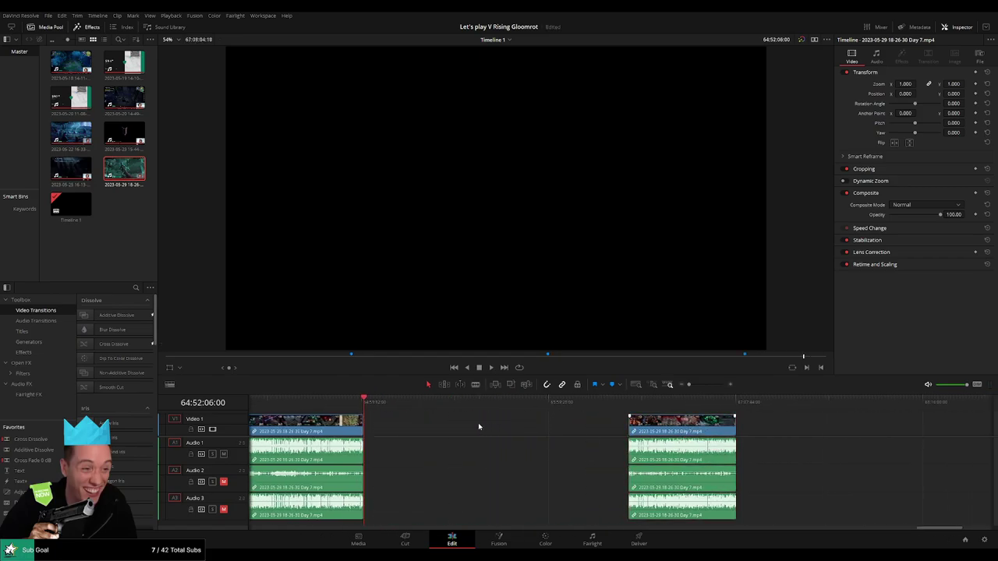
Step: Snap the later clip to a playhead at 66:00:00:00 and play the timeline
mouse_move(369, 405)
left_mouse_down()
mouse_move(616, 433)
mouse_move(621, 404)
left_mouse_up()
key("ctrl+equal")
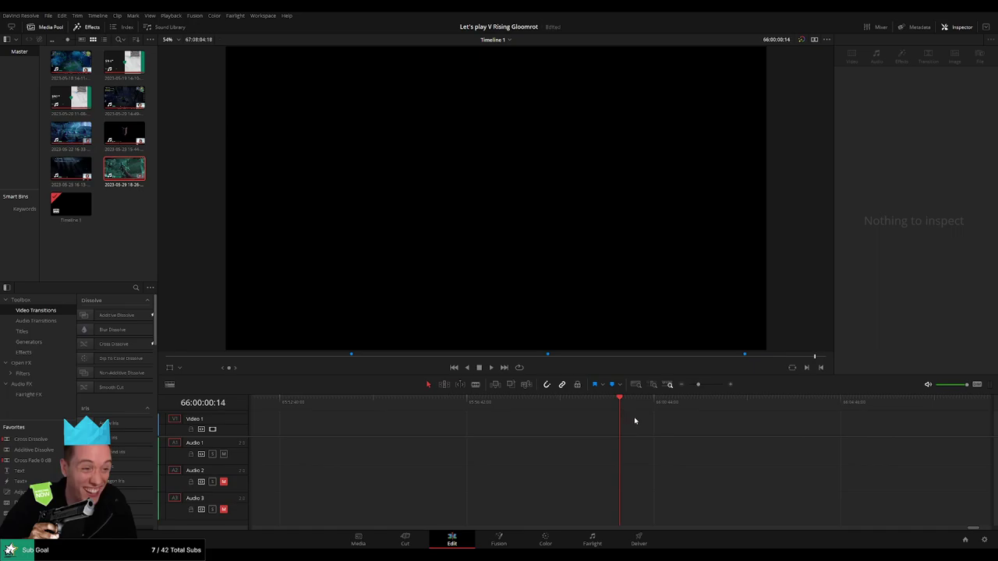
key("ctrl+minus")
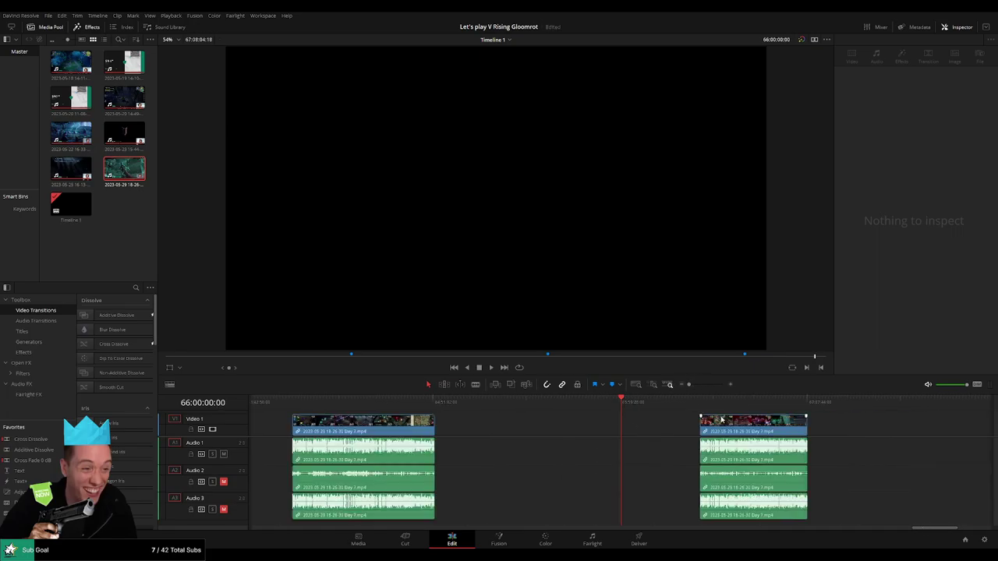
left_click_drag(787, 426, 767, 426)
left_click(767, 426)
key("space")
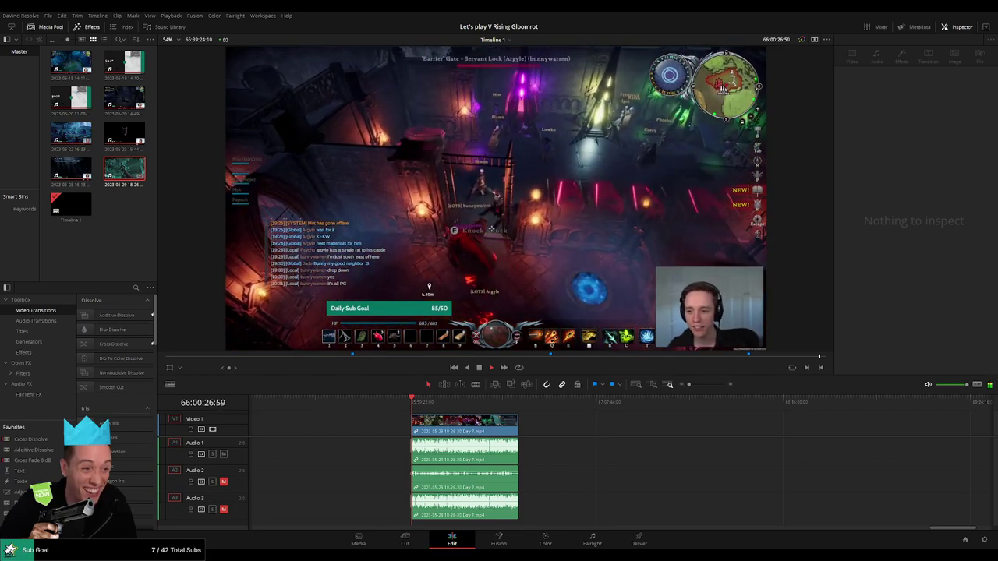
key("q")
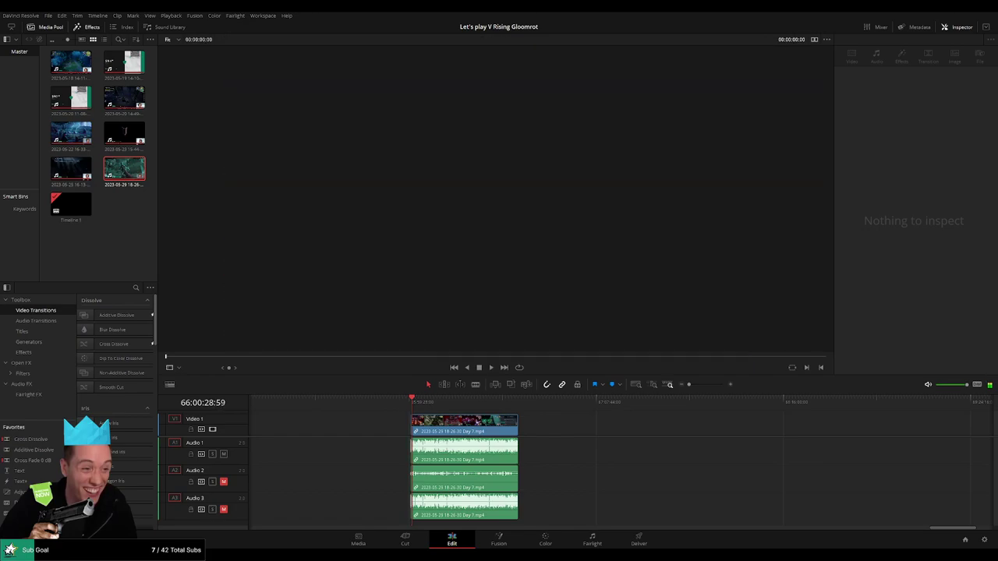
left_click(368, 421)
key("space")
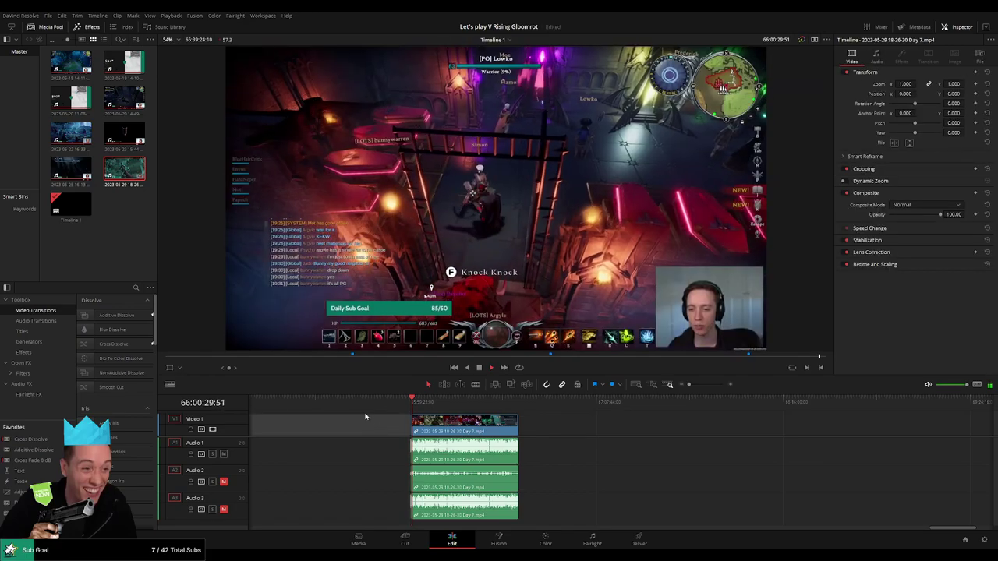
mouse_move(415, 408)
left_mouse_down()
mouse_move(518, 409)
mouse_move(504, 404)
left_mouse_up()
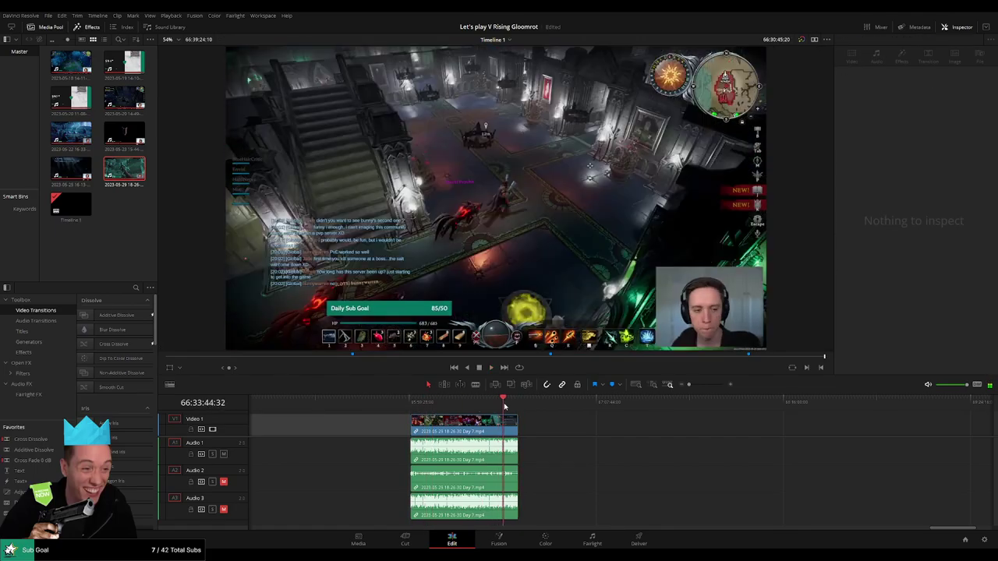
key("shift+z")
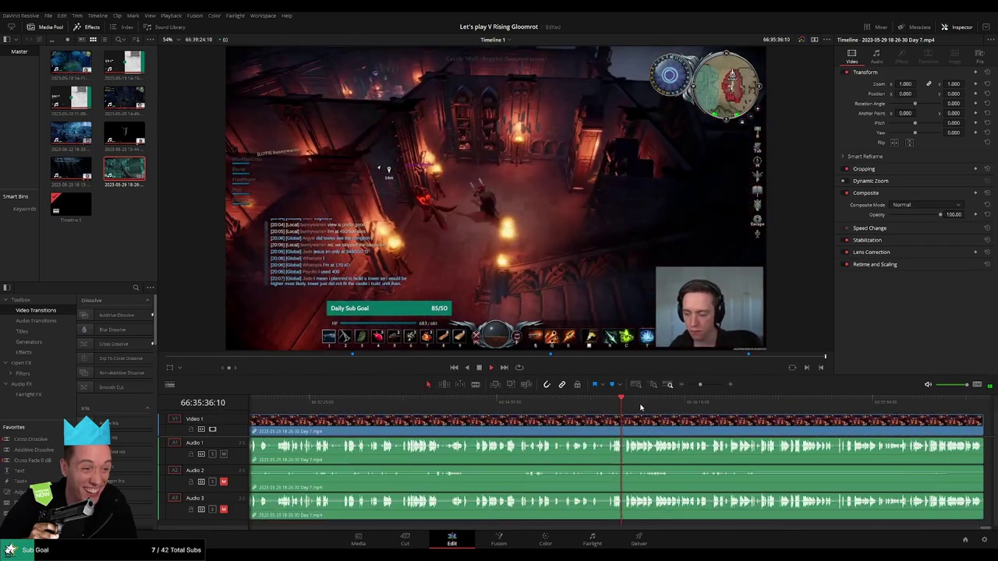
scroll(719, 403, "down", 2)
left_click(569, 403)
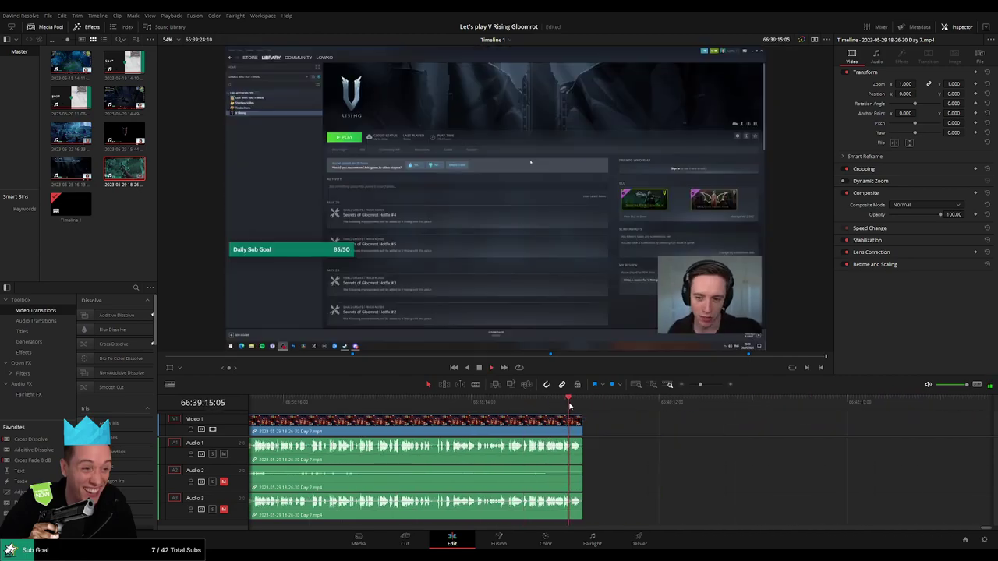
scroll(651, 411, "up", 2)
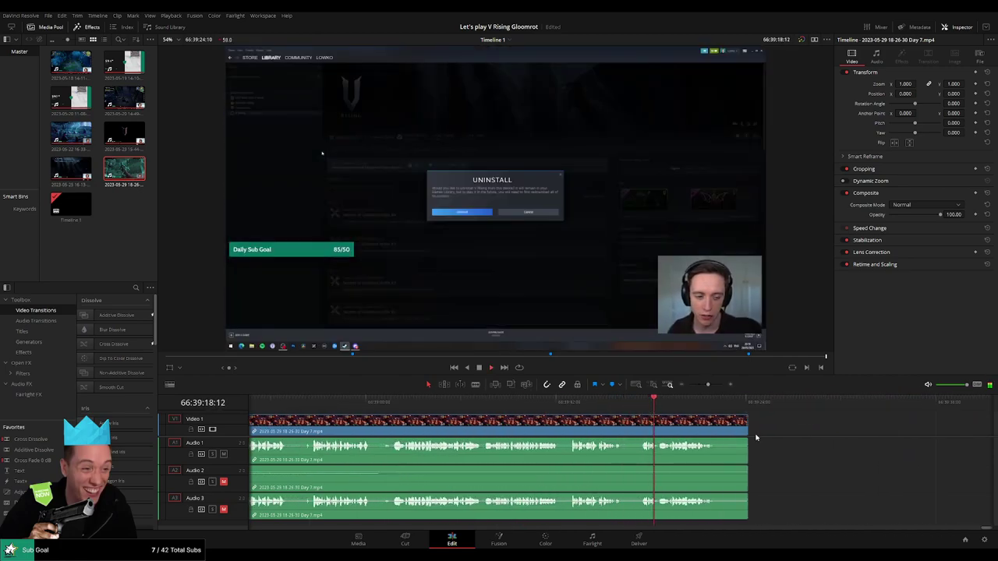
scroll(655, 427, "down", 2)
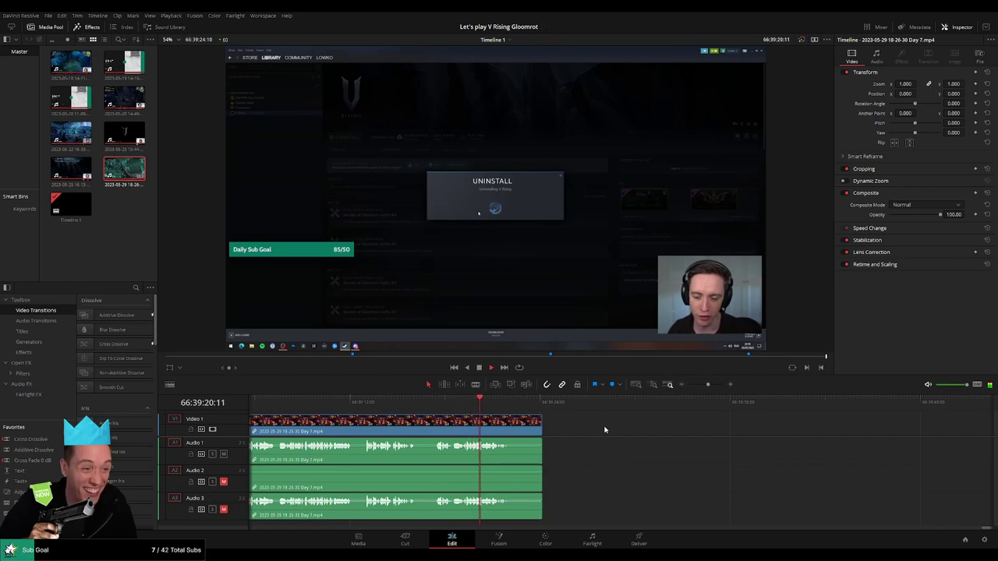
scroll(562, 426, "up", 1)
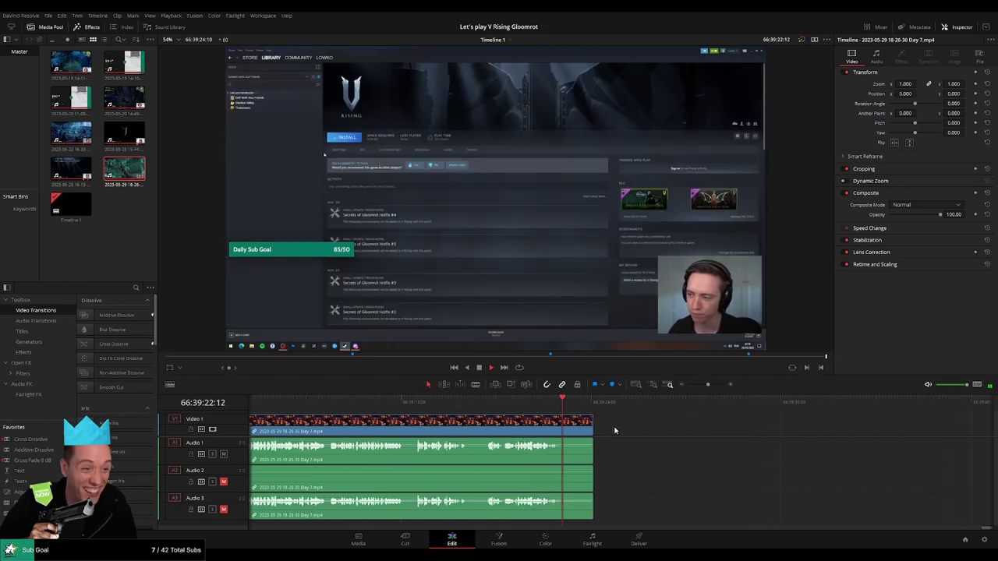
left_click(290, 402)
scroll(293, 431, "up", 2)
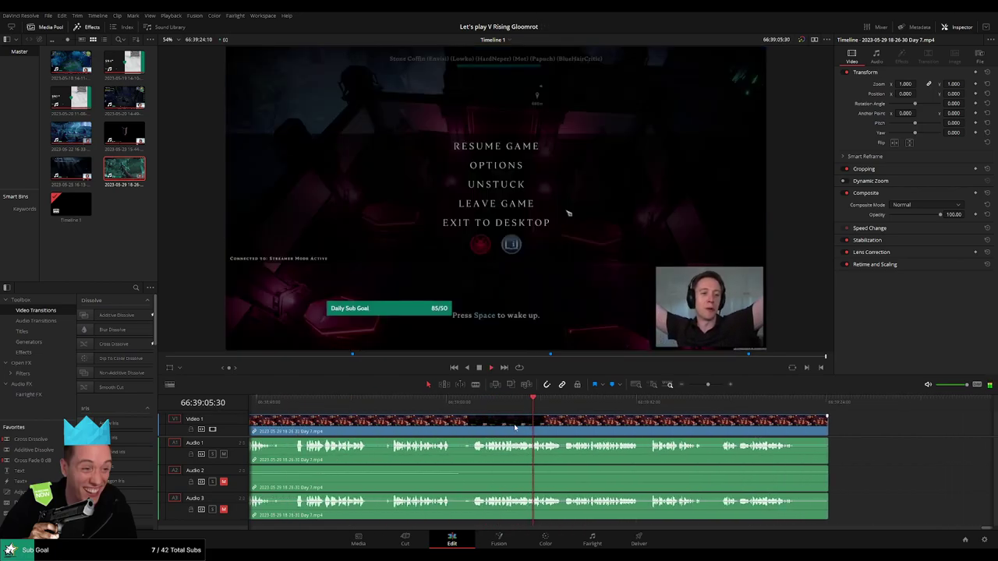
left_click(468, 402)
left_click(394, 409)
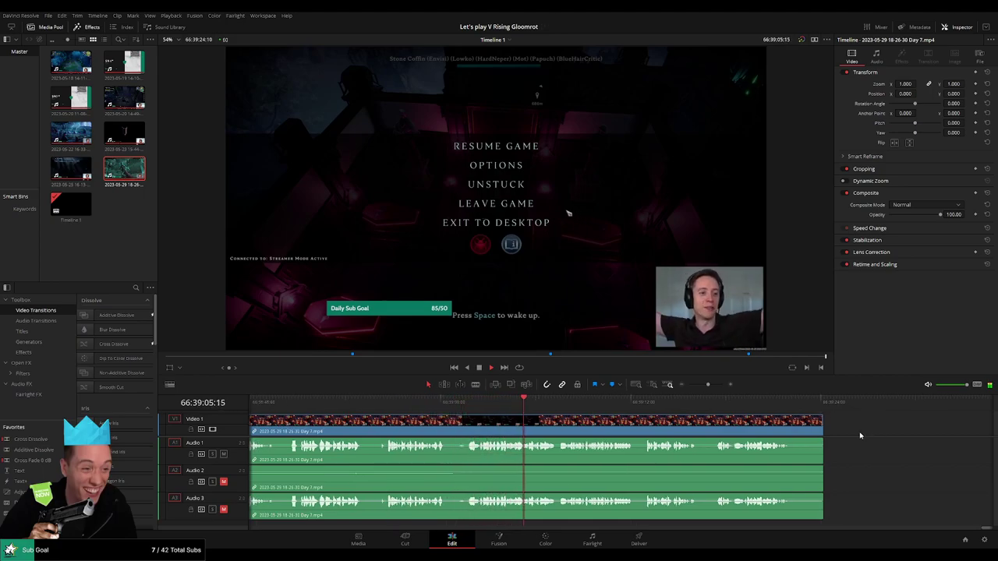
scroll(779, 421, "down", 3)
left_click(680, 402)
key("space")
Step: Add end-of-clip fade-outs on Audio 1, Audio 2 and Audio 3 of the final Day 7 clip
scroll(737, 409, "up", 2)
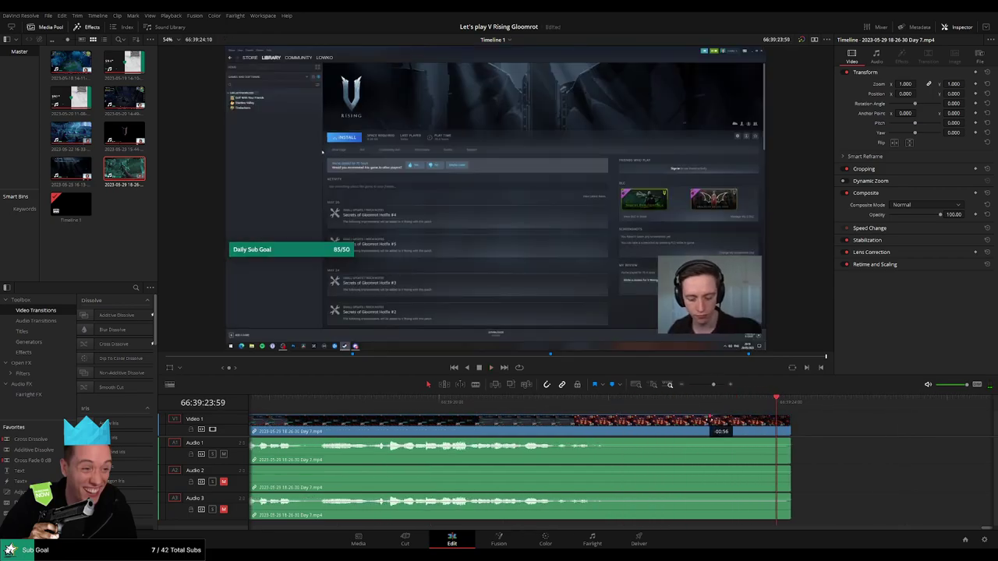
left_click_drag(789, 440, 705, 441)
left_click_drag(789, 467, 704, 469)
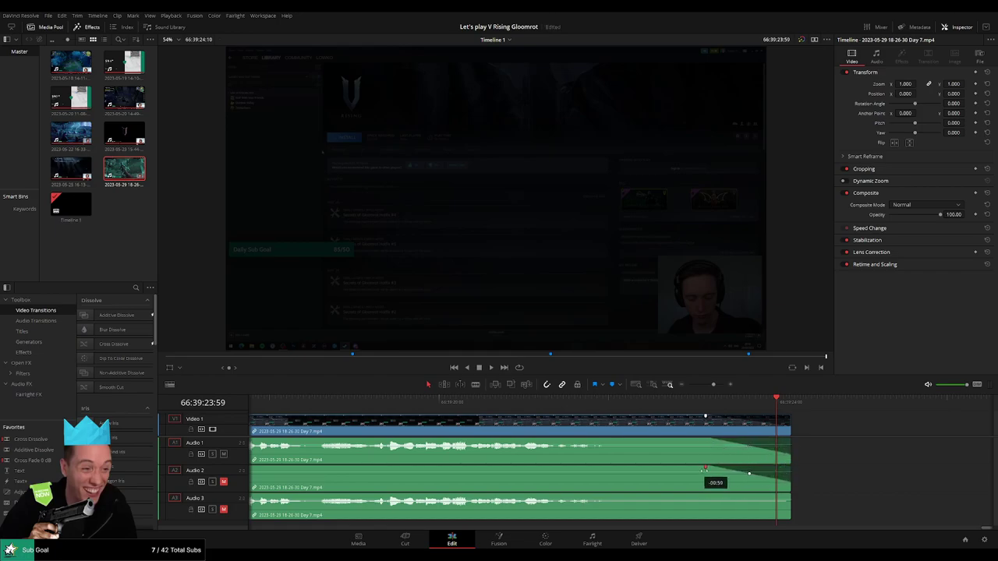
left_click_drag(786, 499, 706, 497)
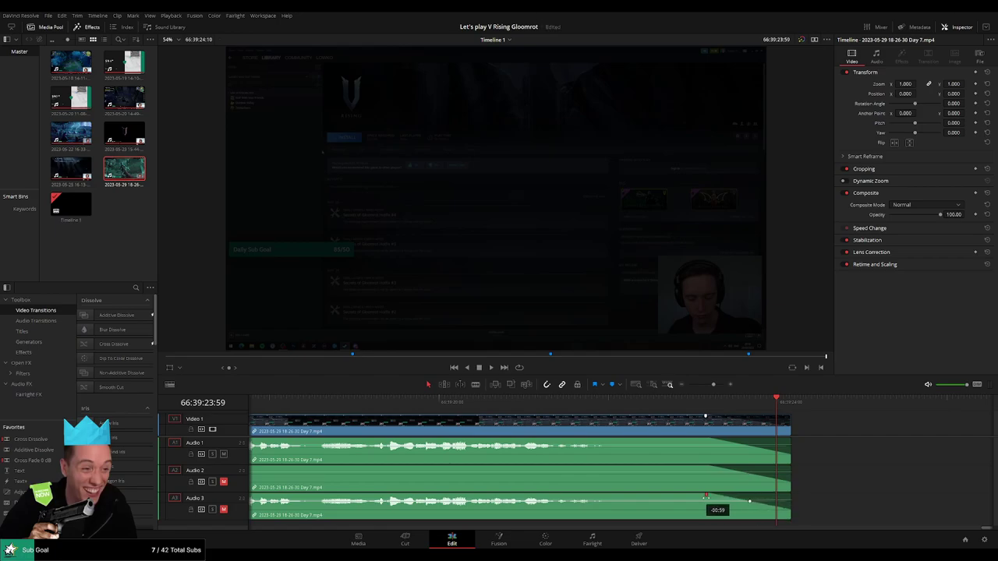
scroll(778, 425, "up", 5)
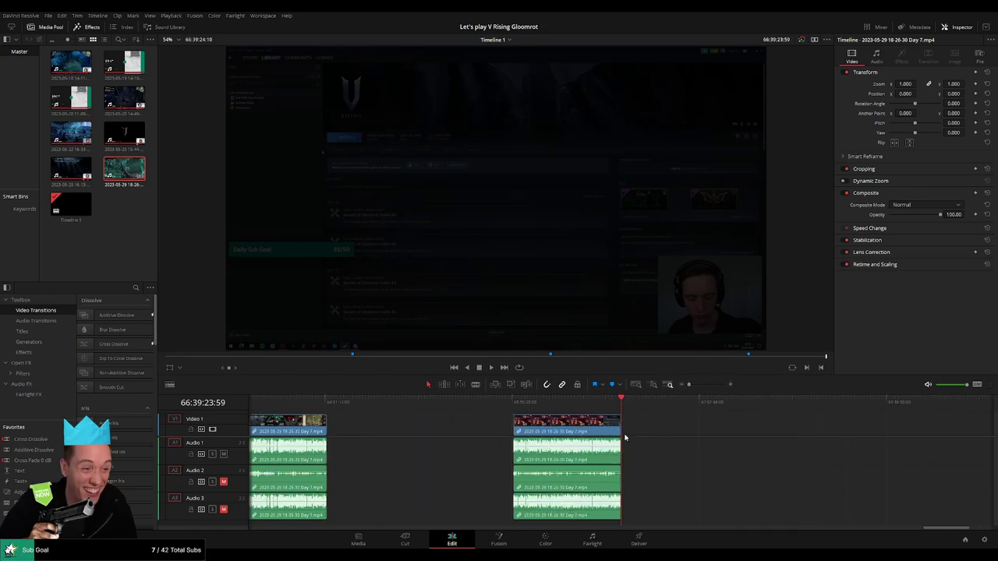
scroll(626, 437, "left", 5)
left_click_drag(810, 530, 226, 536)
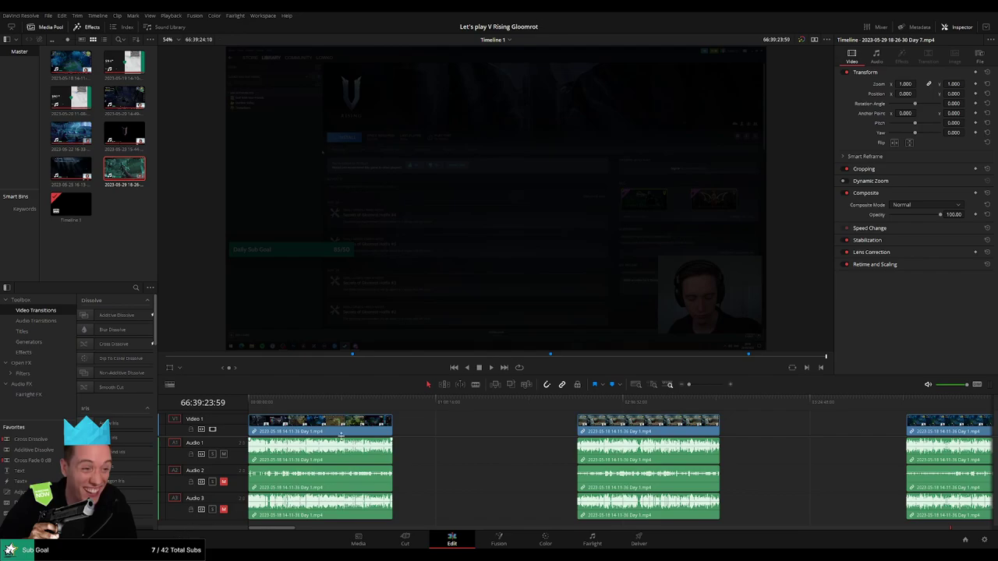
left_click(394, 433)
key("Home")
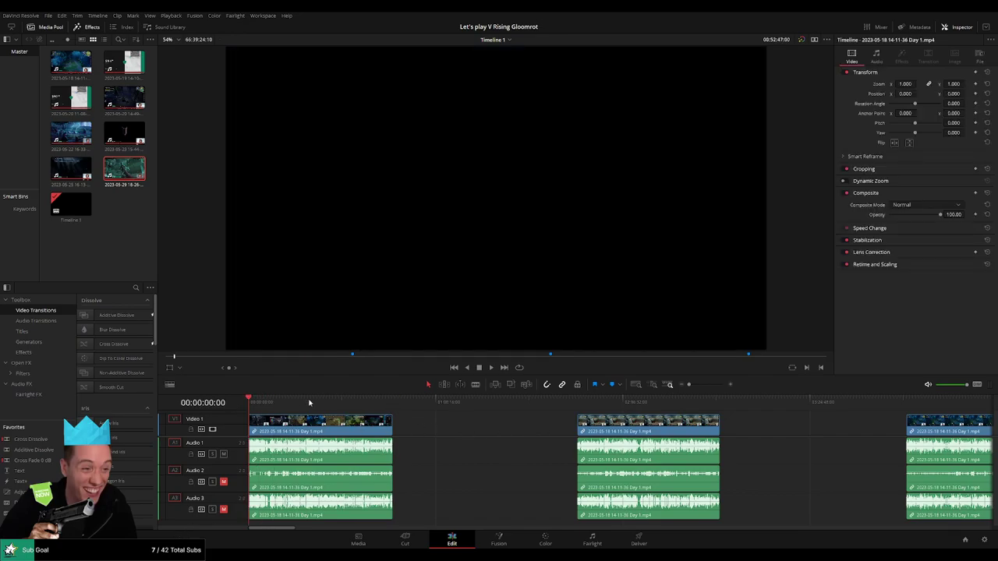
key("Down")
key("Down")
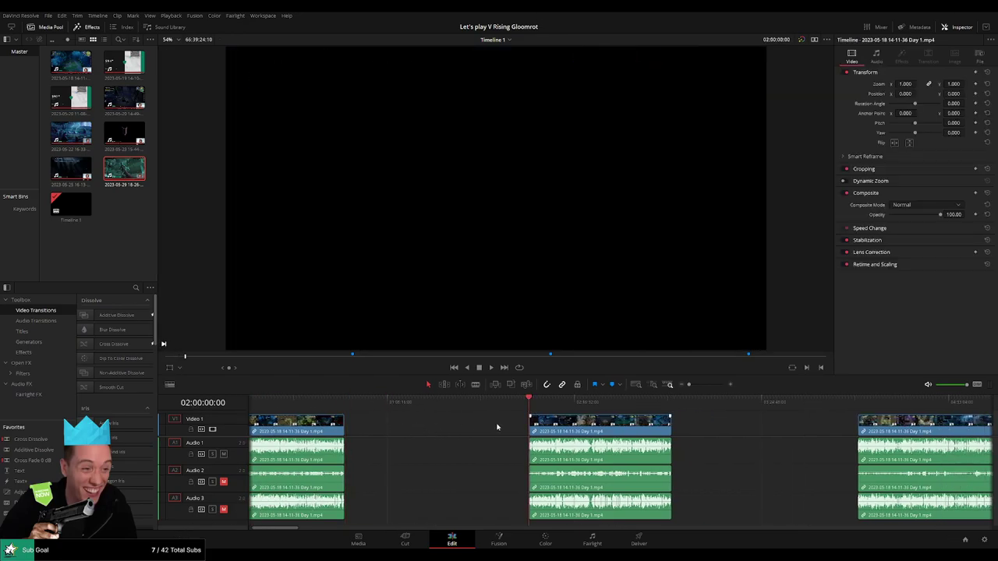
scroll(453, 426, "right", 3)
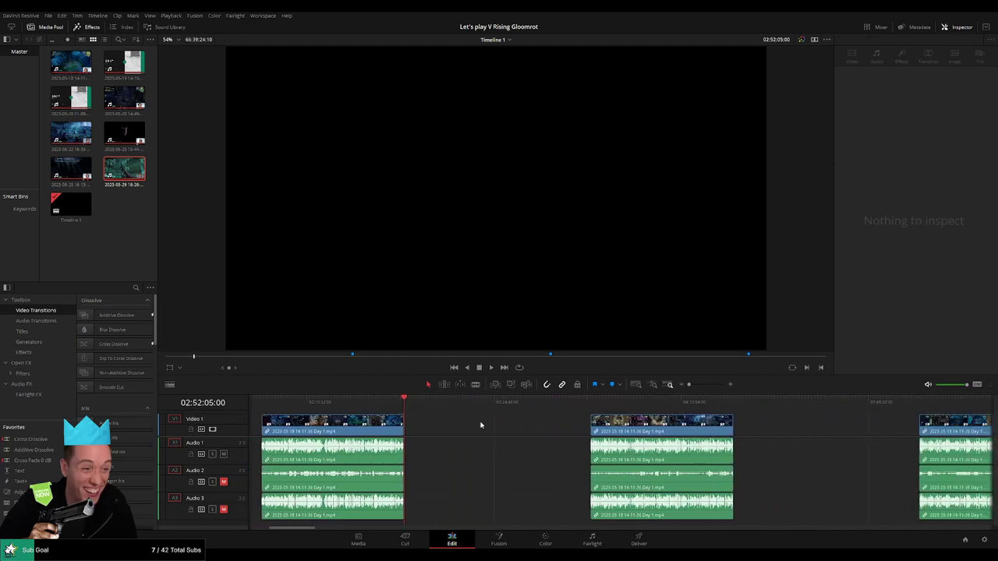
key("Down")
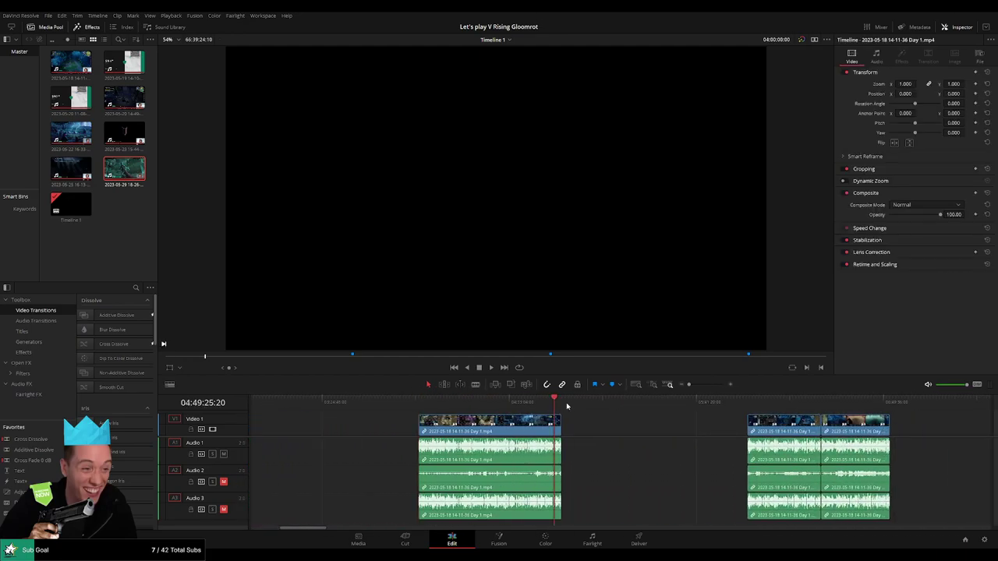
key("Down")
left_click(400, 402)
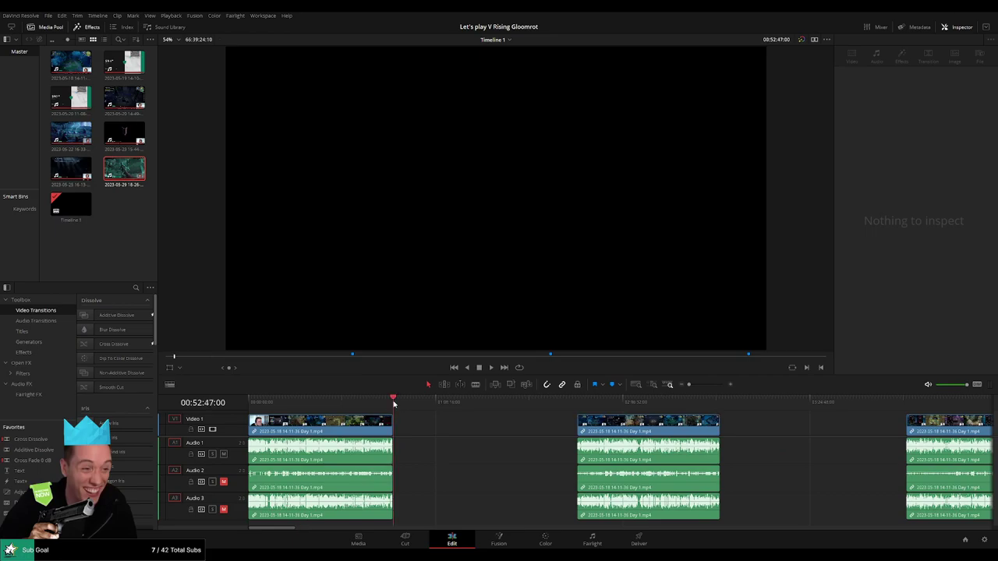
scroll(468, 428, "down", 2)
left_click(669, 402)
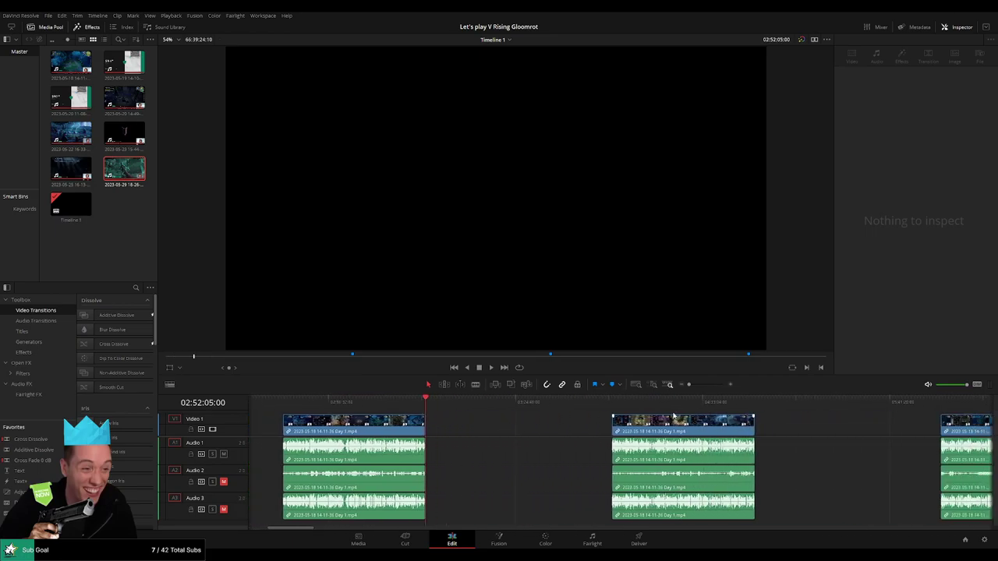
key("Down")
key("Down")
key("Down")
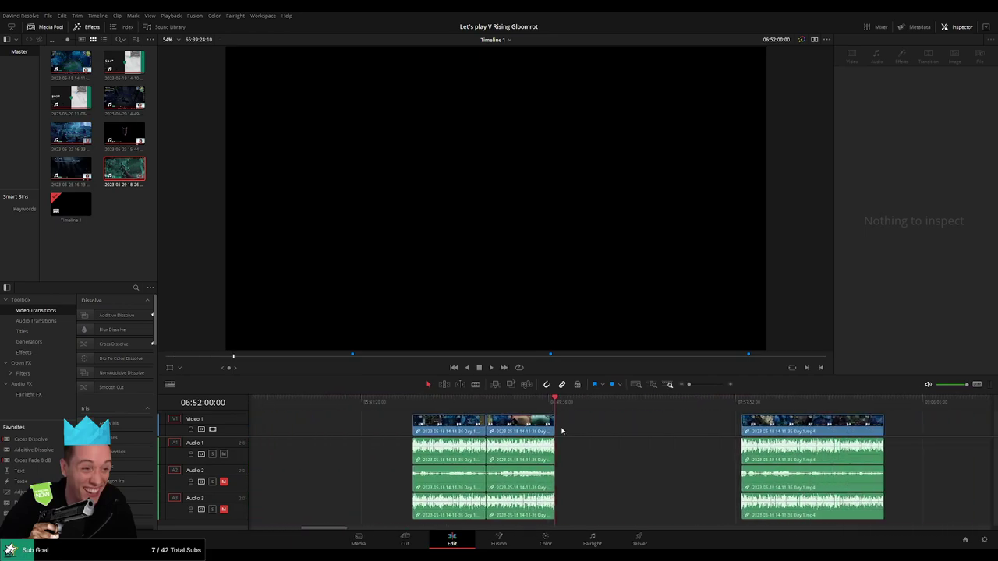
key("Down")
key("Down")
key("Down")
key("Down")
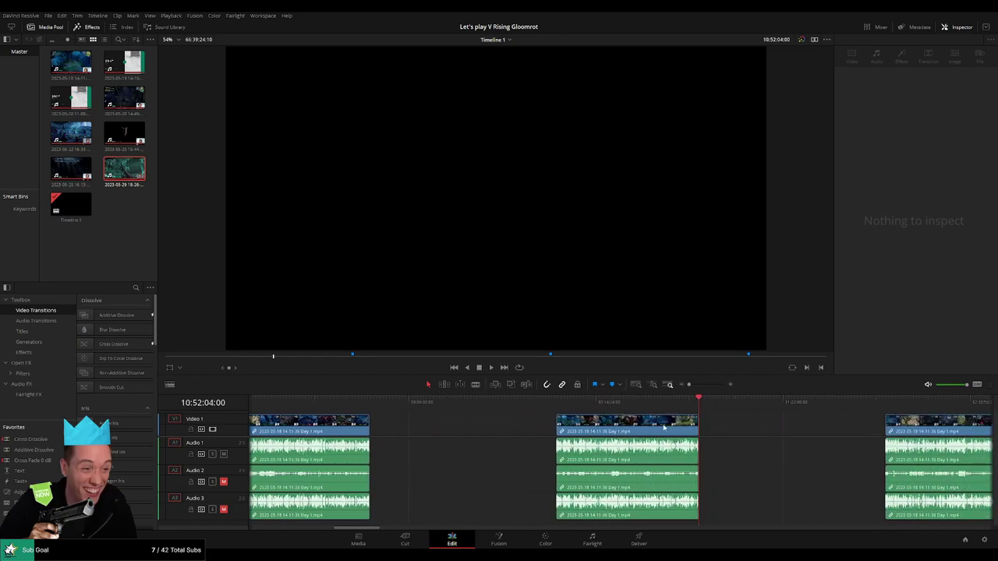
key("Down")
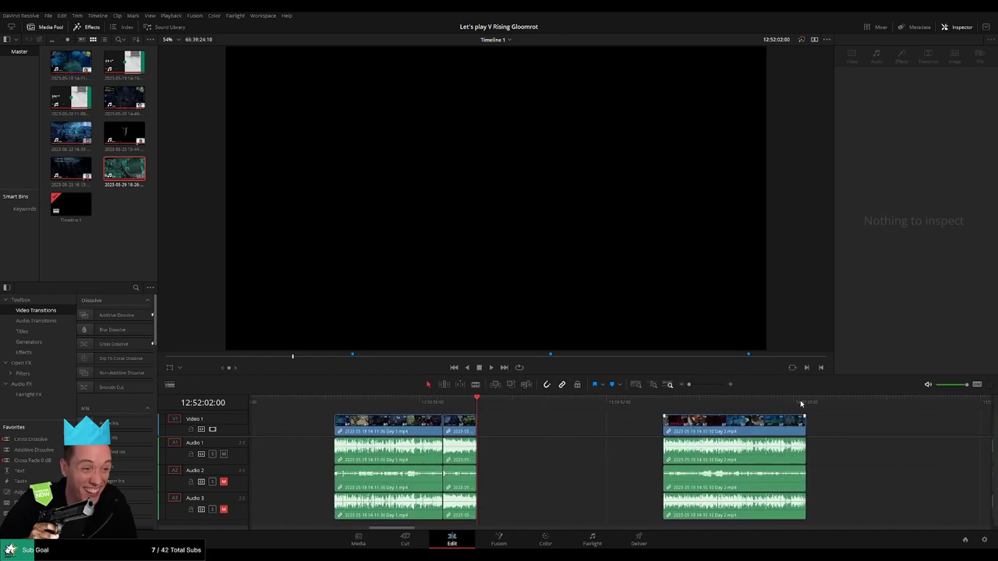
key("Down")
key("Down")
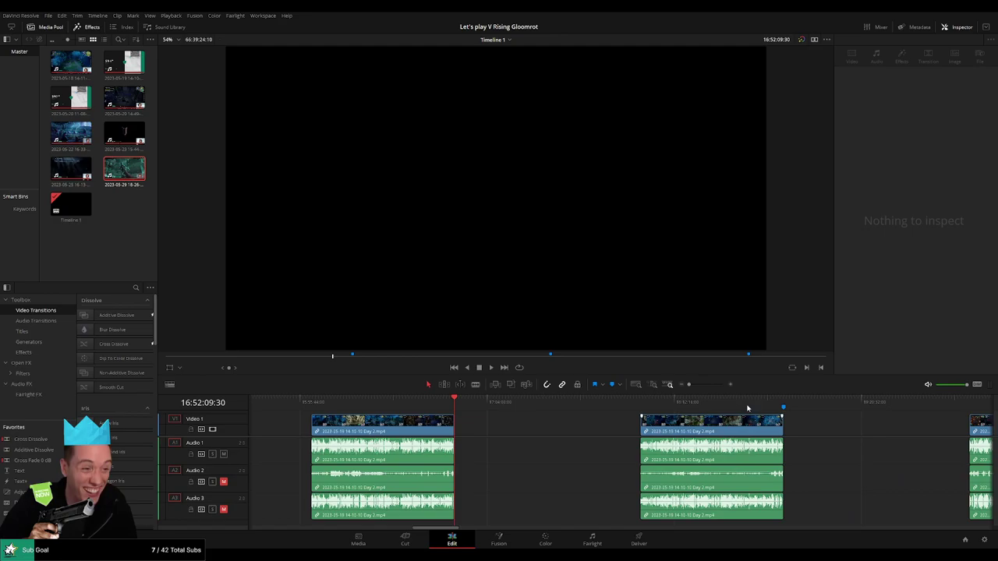
key("Down")
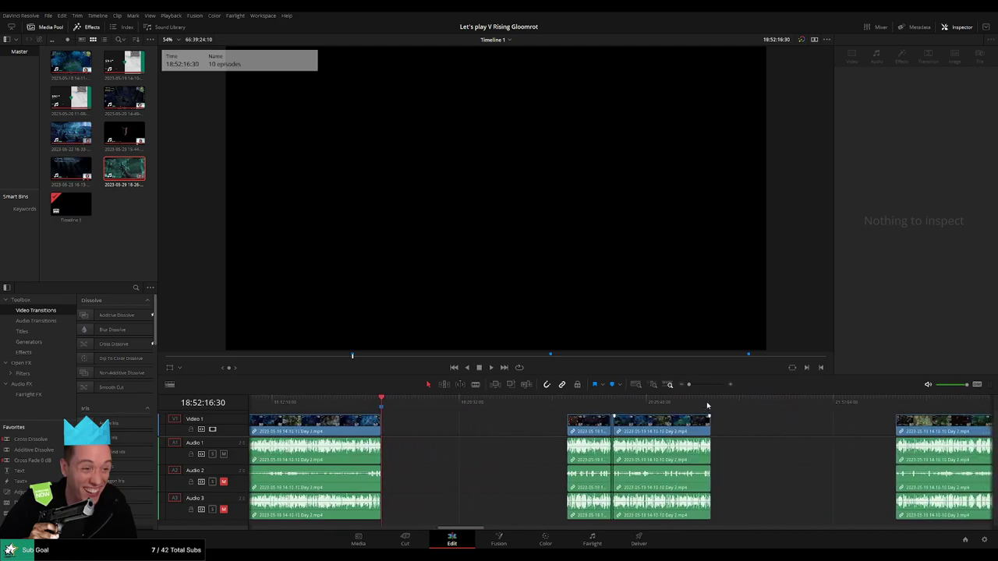
key("Down")
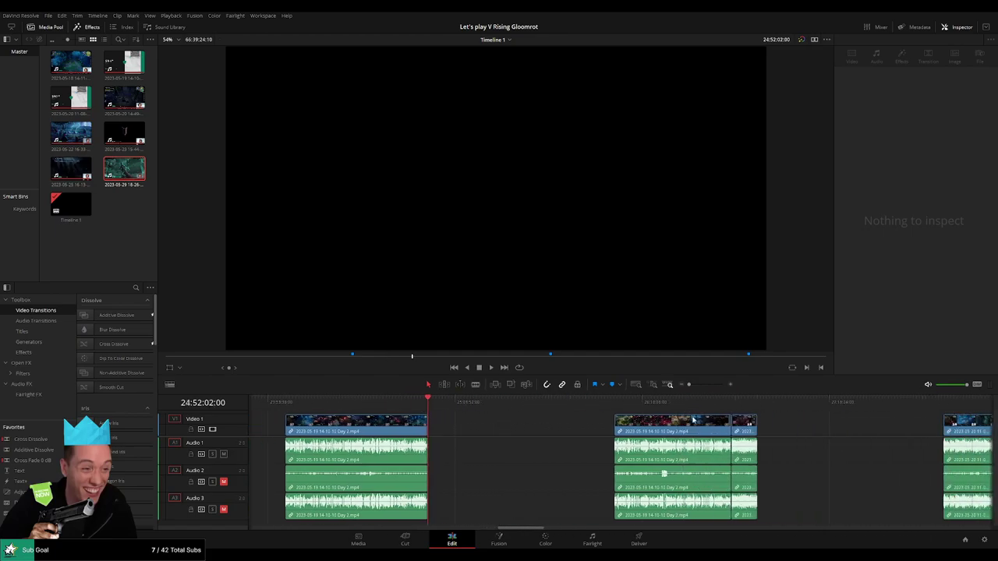
key("Down")
key("Down")
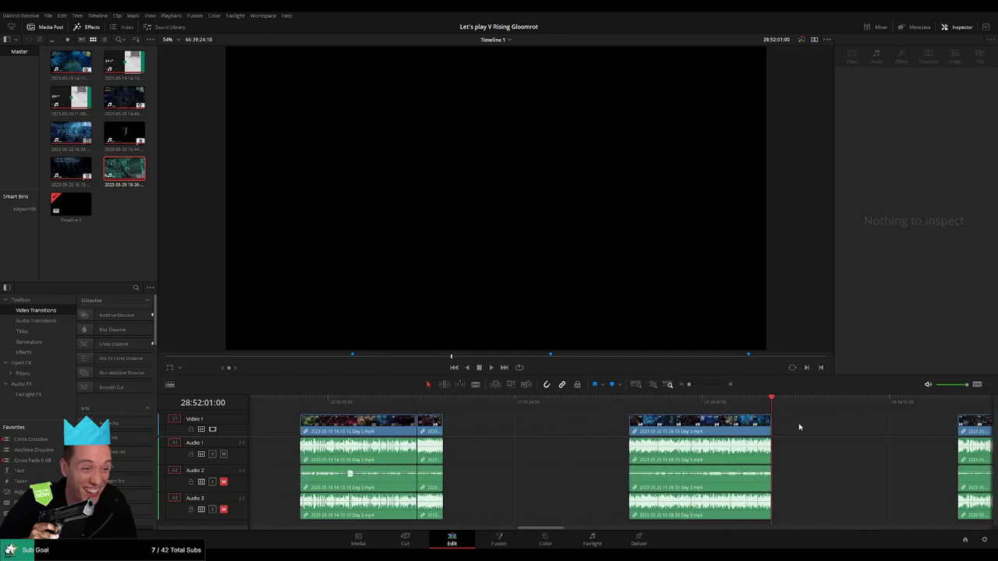
key("Down")
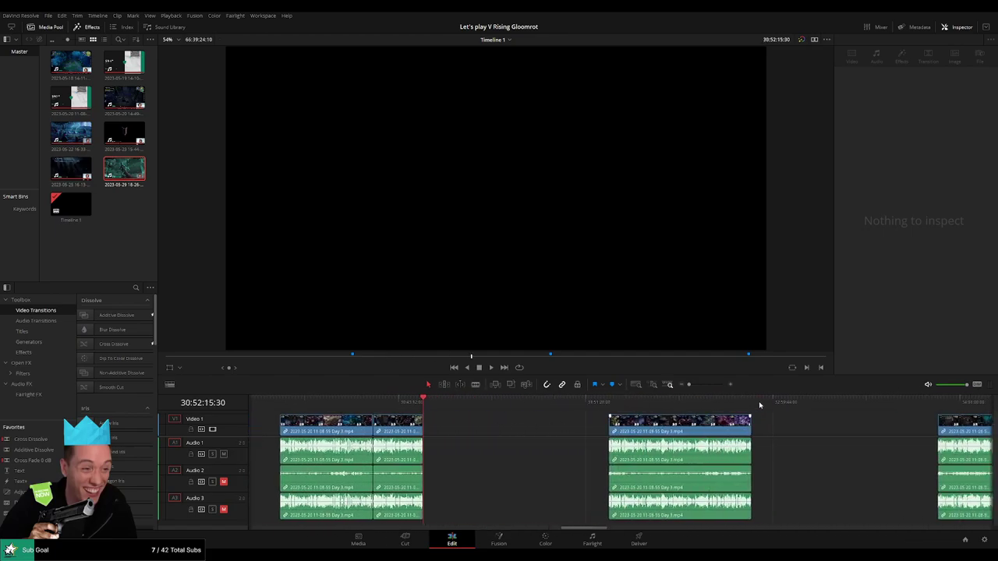
key("Down")
key("Down")
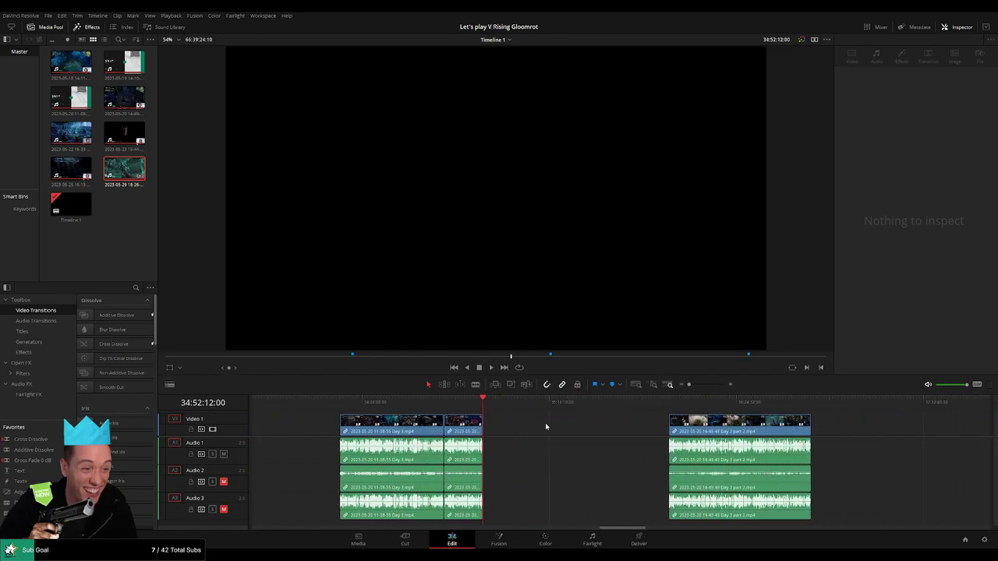
left_click(760, 403)
scroll(853, 431, "right", 5)
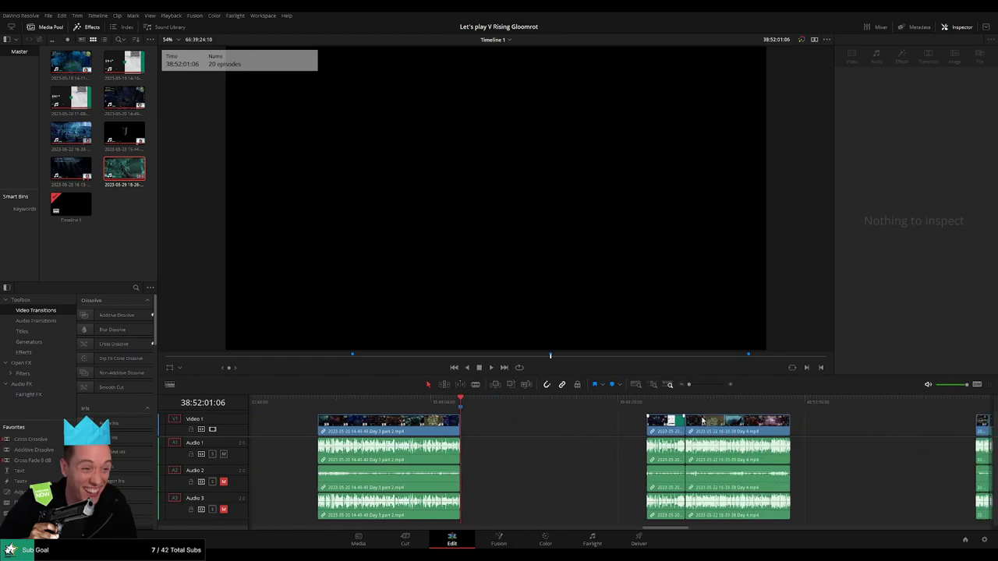
scroll(791, 408, "right", 5)
left_click(803, 403)
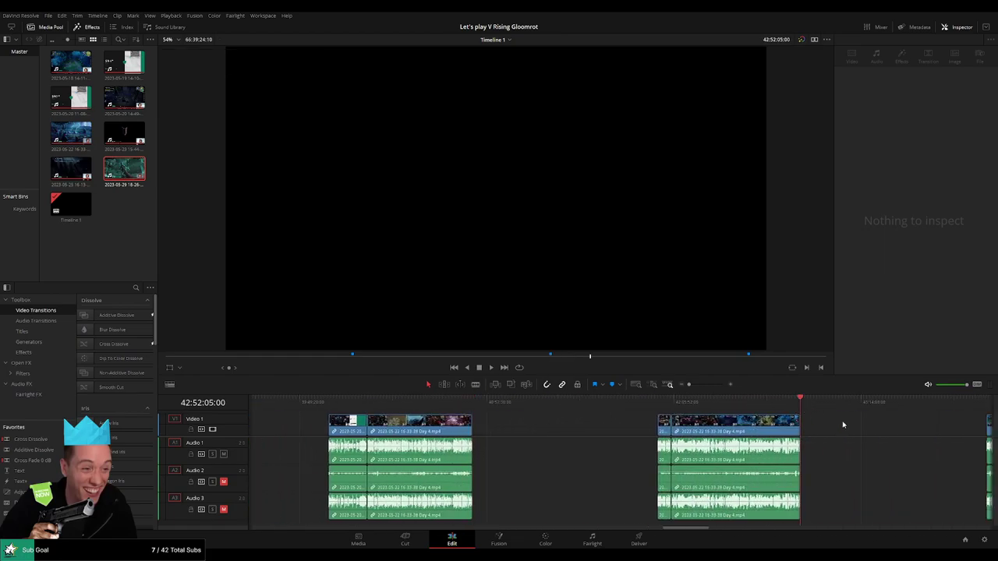
scroll(587, 428, "right", 5)
left_click(799, 408)
scroll(538, 421, "right", 5)
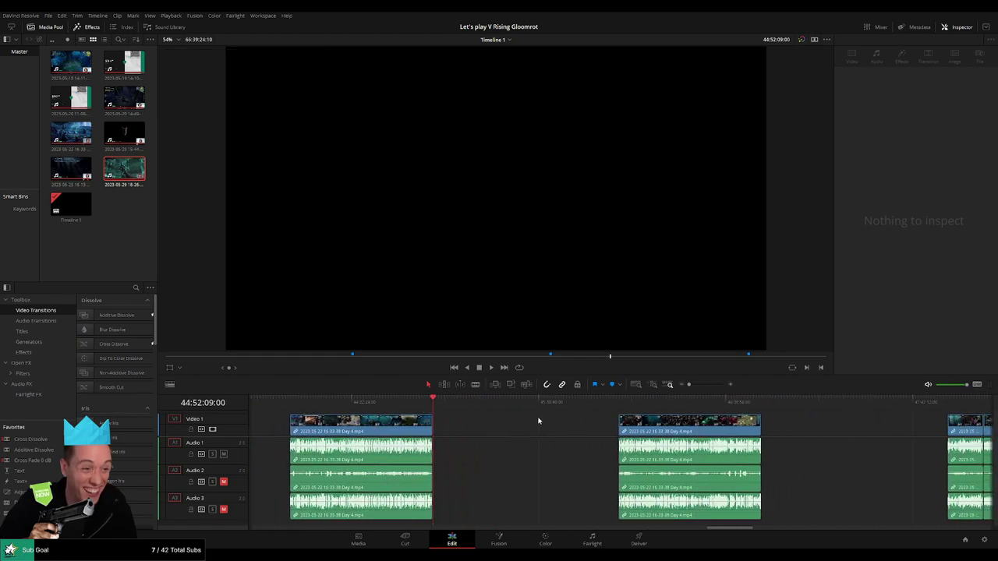
left_click(760, 404)
scroll(675, 426, "right", 5)
left_click(753, 403)
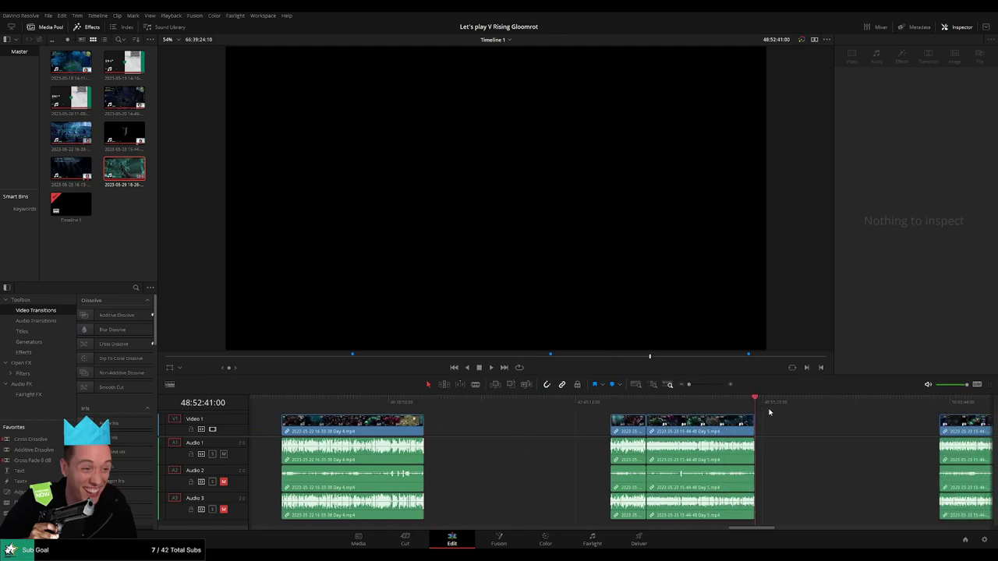
scroll(546, 424, "right", 5)
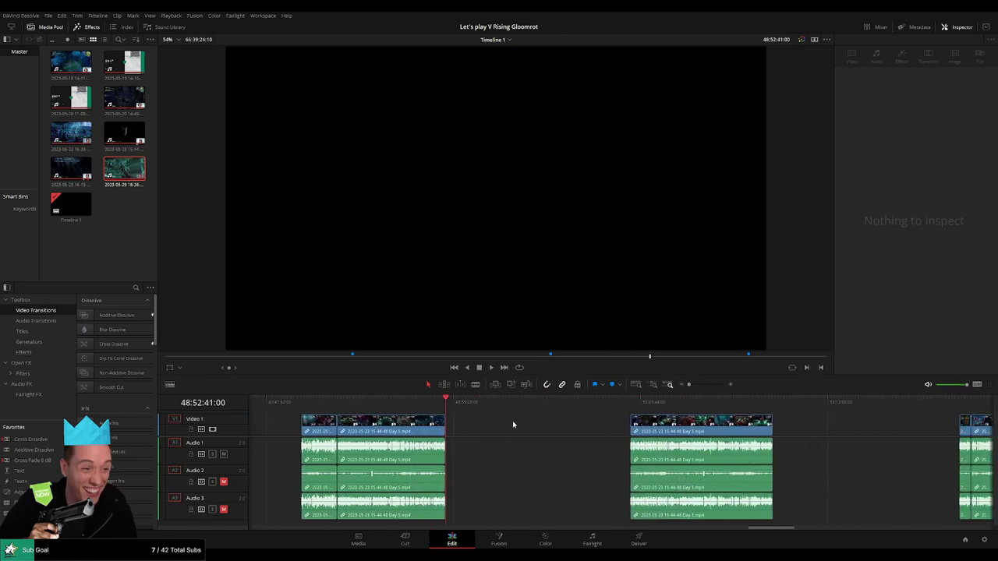
left_click(742, 404)
scroll(742, 404, "right", 5)
scroll(759, 403, "right", 5)
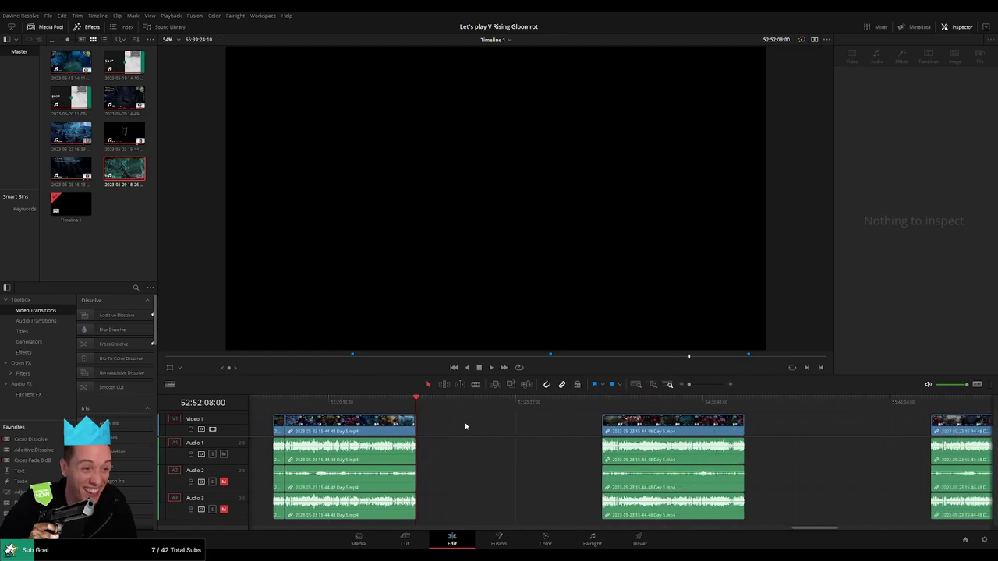
left_click(697, 404)
scroll(735, 424, "right", 5)
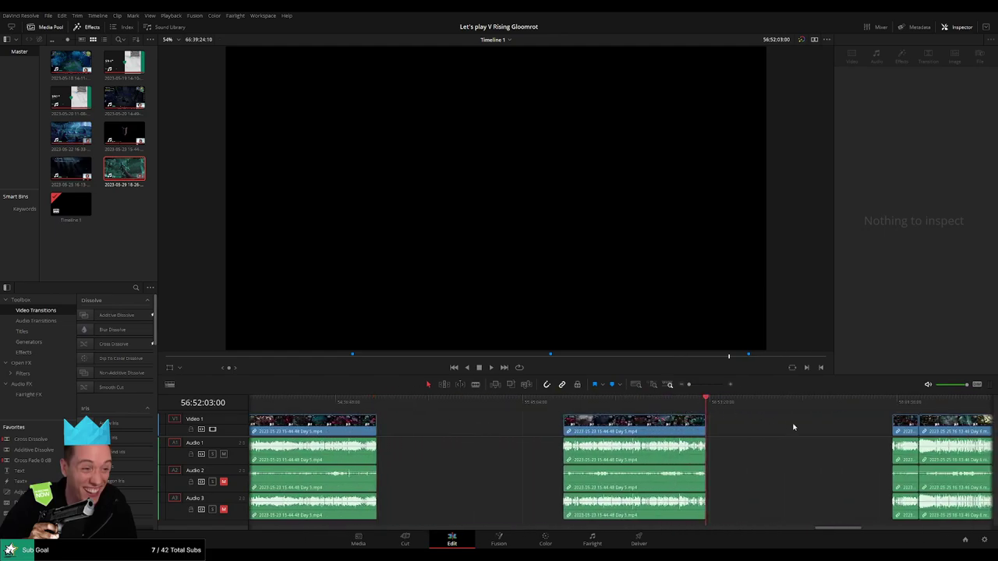
scroll(794, 427, "right", 5)
left_click(710, 404)
scroll(800, 432, "right", 5)
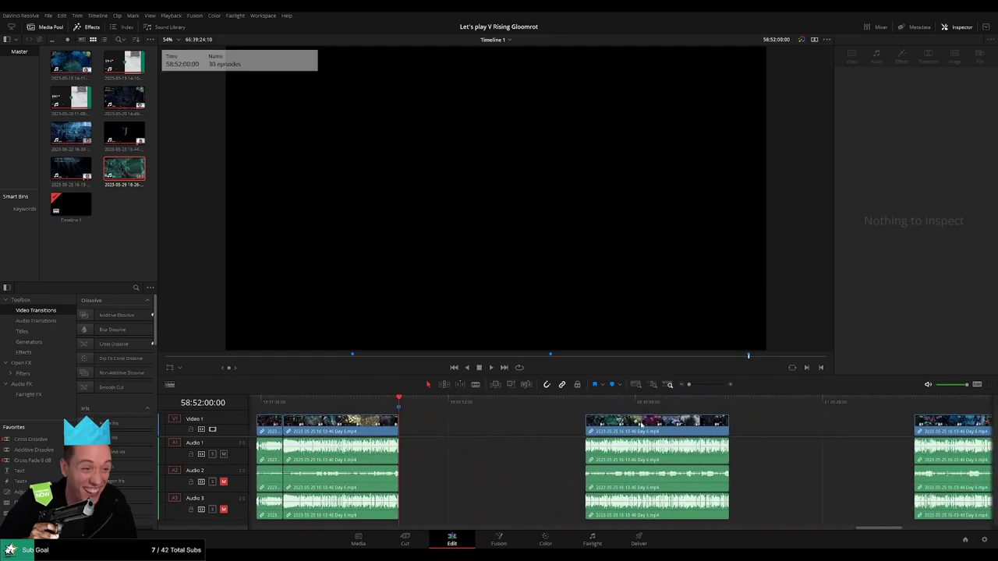
left_click(728, 403)
scroll(452, 421, "right", 5)
left_click(698, 402)
scroll(733, 421, "right", 5)
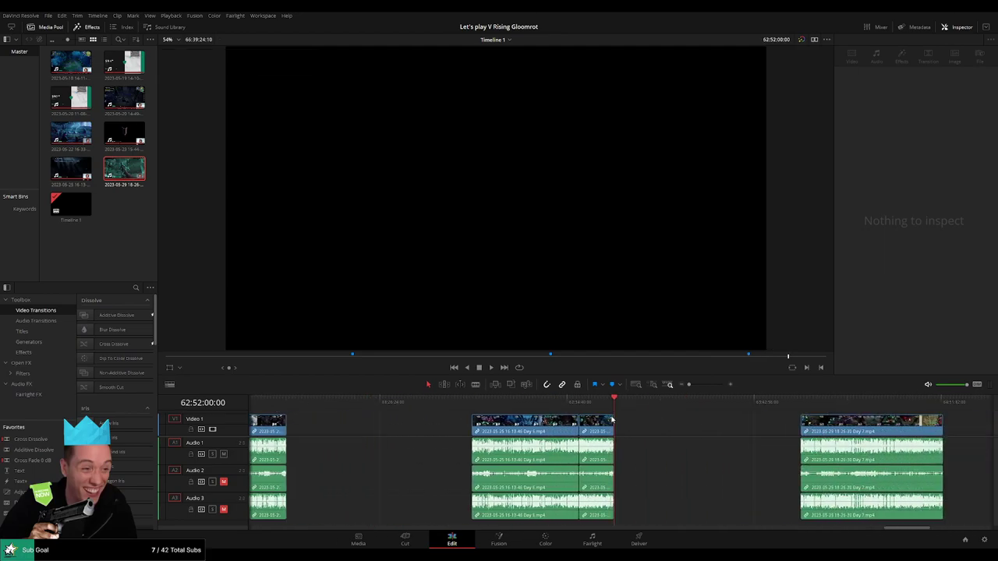
left_click(678, 402)
scroll(754, 422, "right", 5)
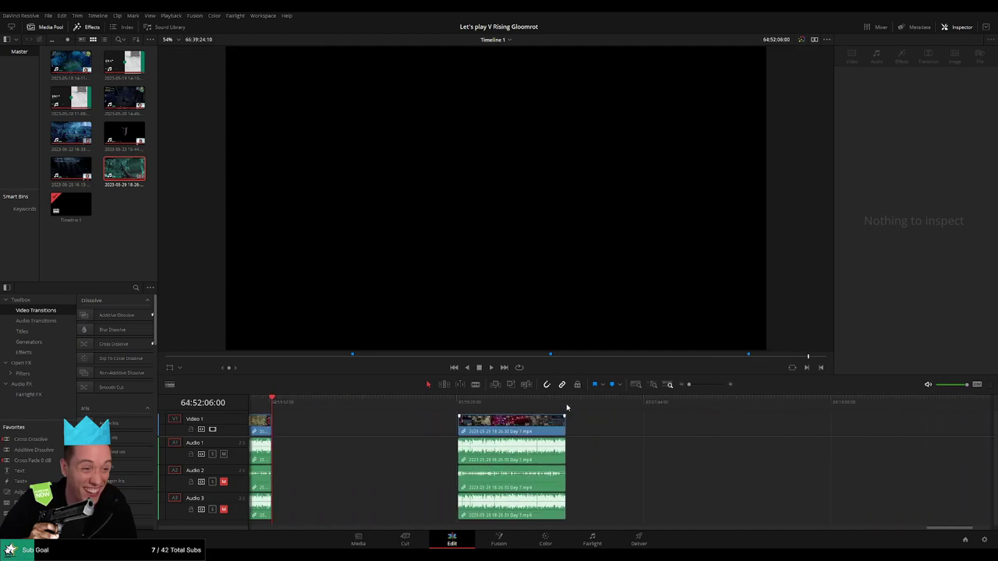
left_click(566, 404)
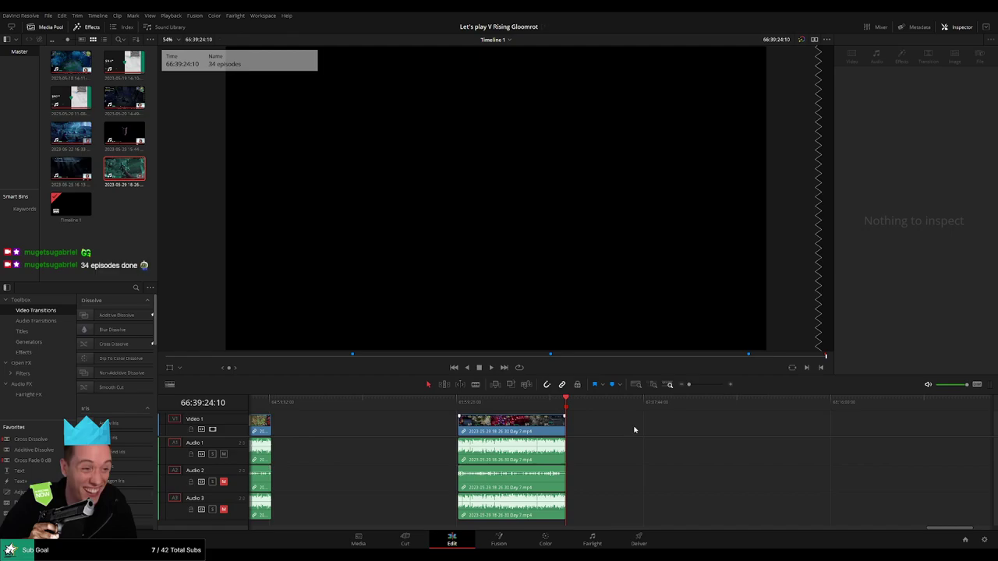
Step: Show the Deliver page with the whole timeline and the playhead back at its start
left_click(639, 538)
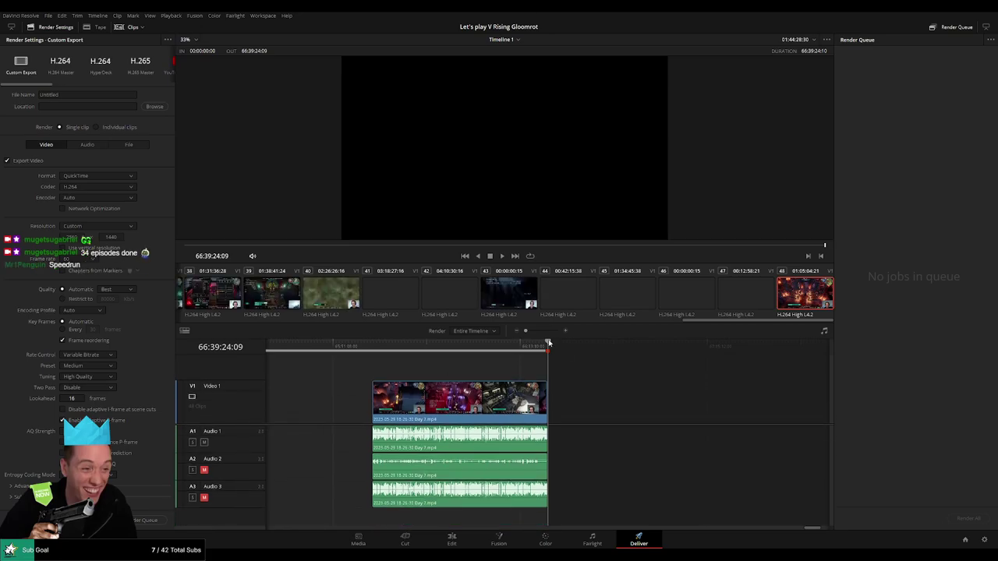
left_click(516, 331)
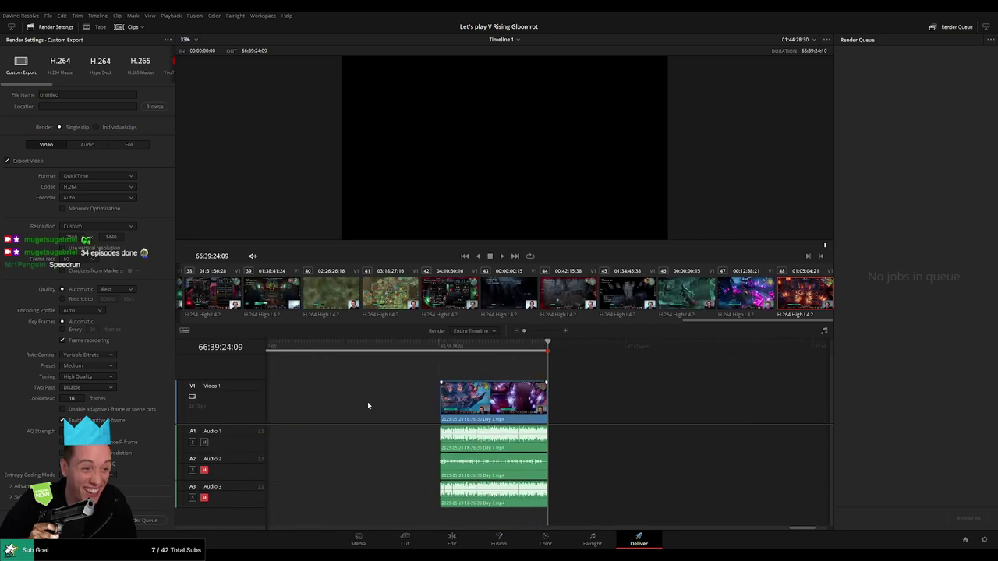
scroll(632, 463, "left", 3)
left_click_drag(810, 530, 288, 530)
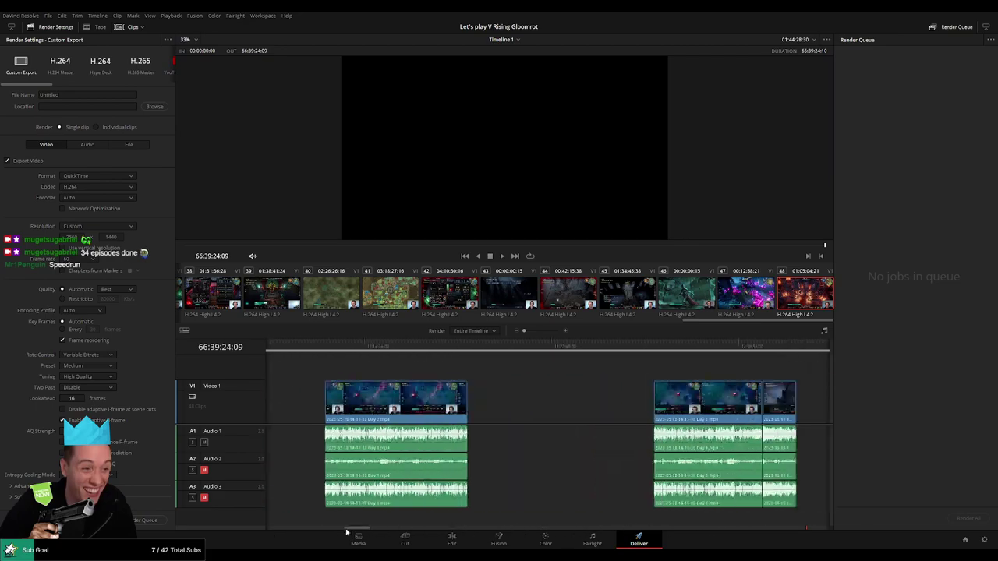
key("Home")
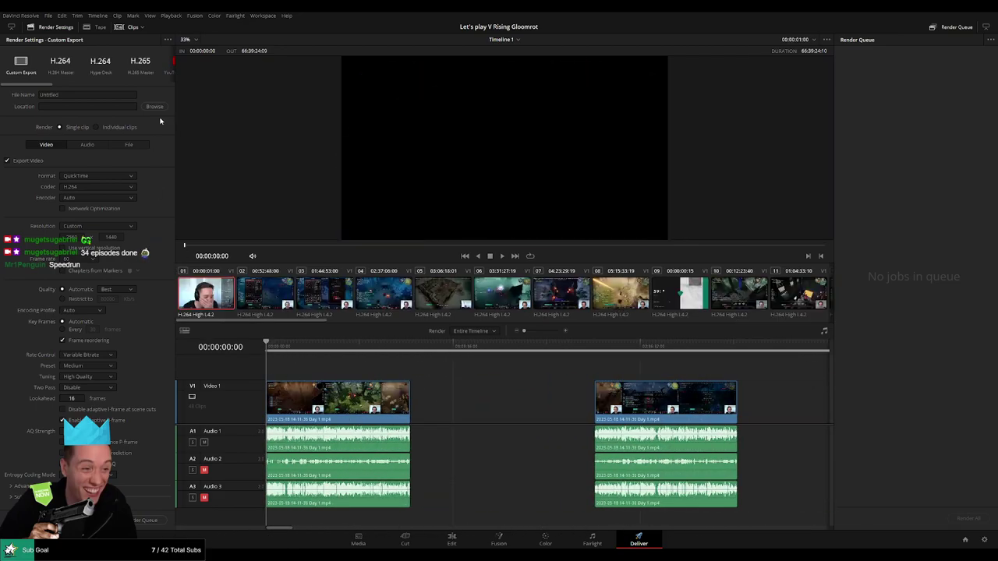
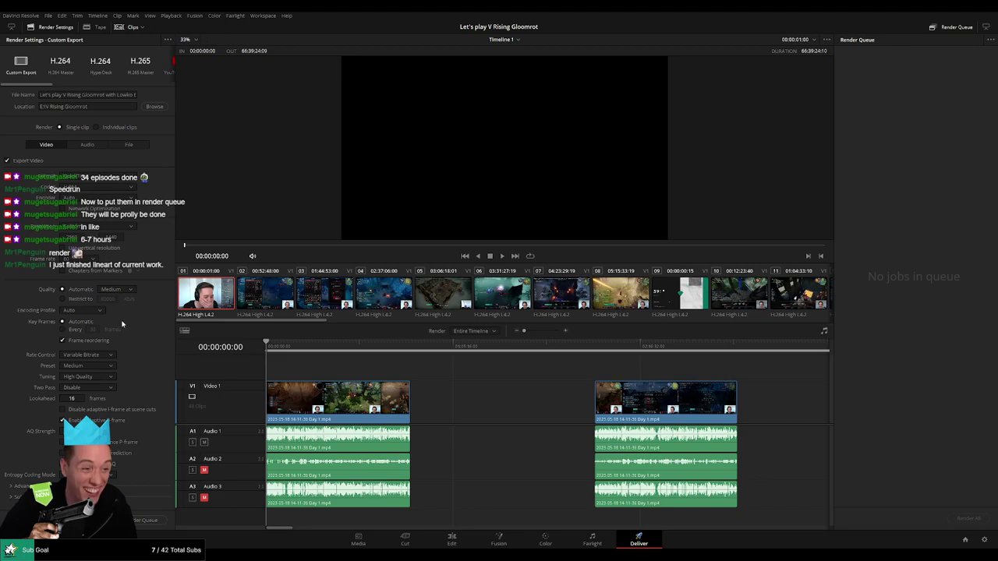
Step: Restrict the render quality to a 15000 Kb/s bitrate
left_click(100, 298)
left_click(101, 299)
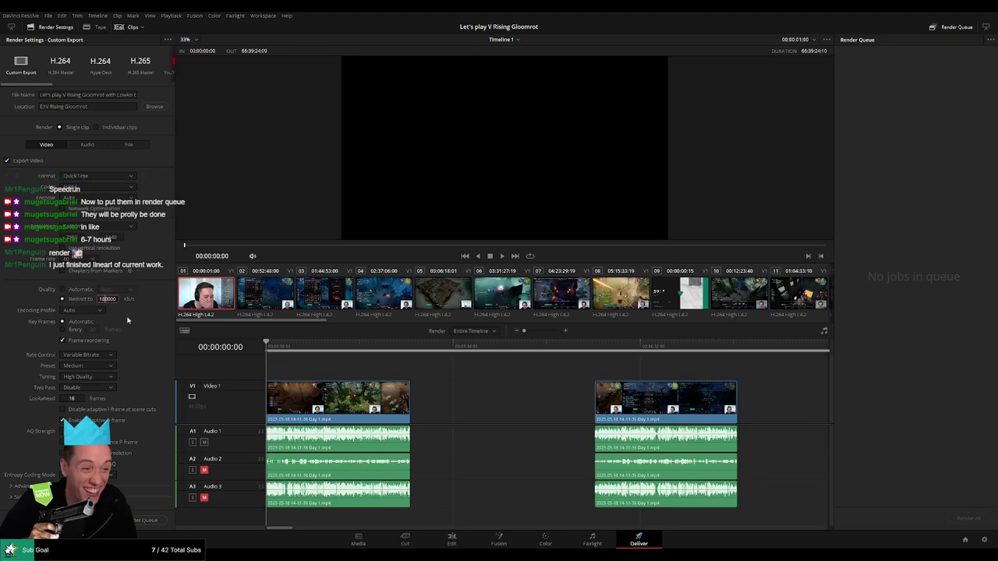
type("15000")
key("Return")
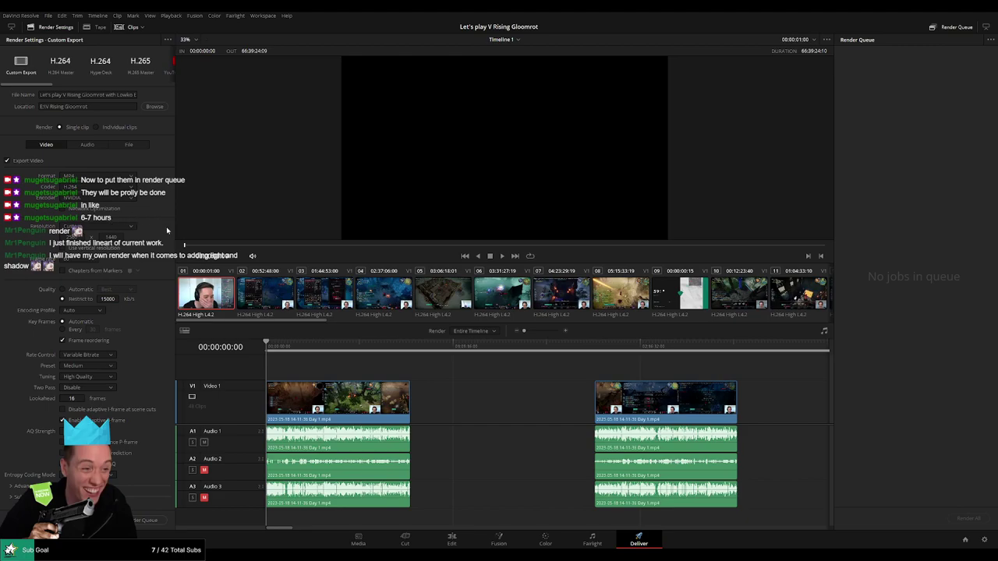
Step: Name the output 'Ep 1' and move the playhead to 00:52:47:00
left_click(131, 94)
type("p 1")
left_click(457, 385)
left_click(262, 347)
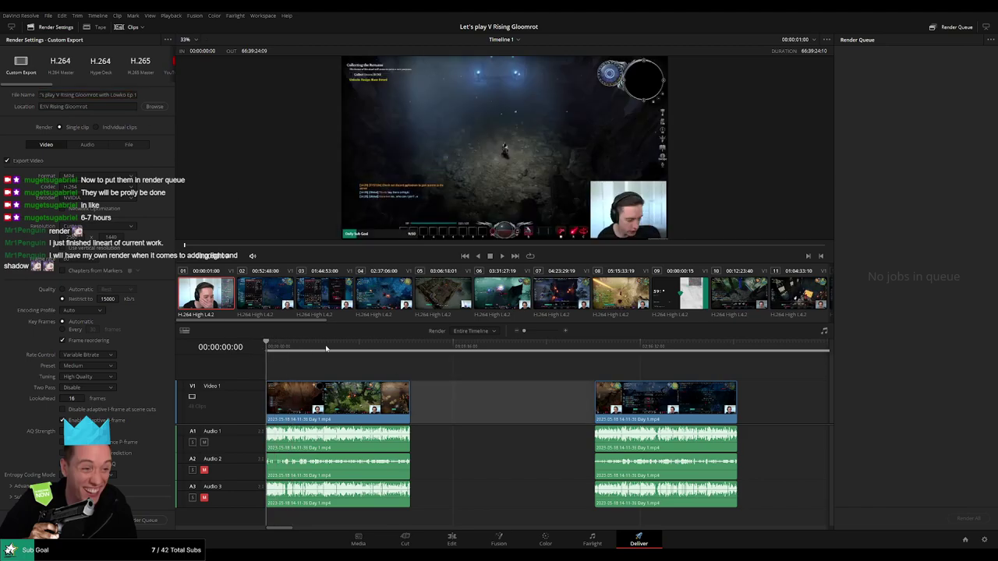
left_click_drag(394, 350, 415, 352)
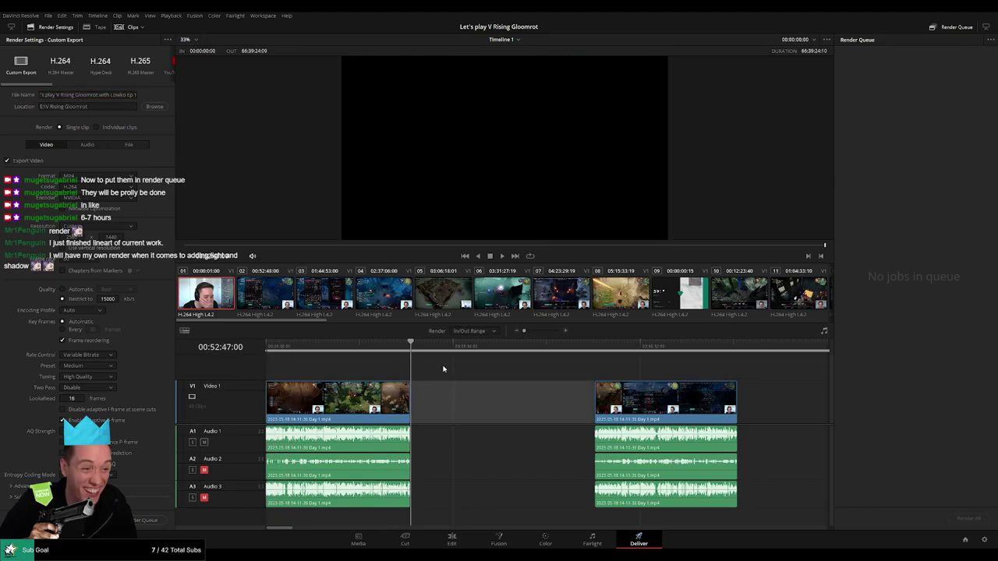
Step: Queue Ep 1 ending at 00:52:47:00, then Ep 2 covering 02:00:00:00–02:52:05:00
key("o")
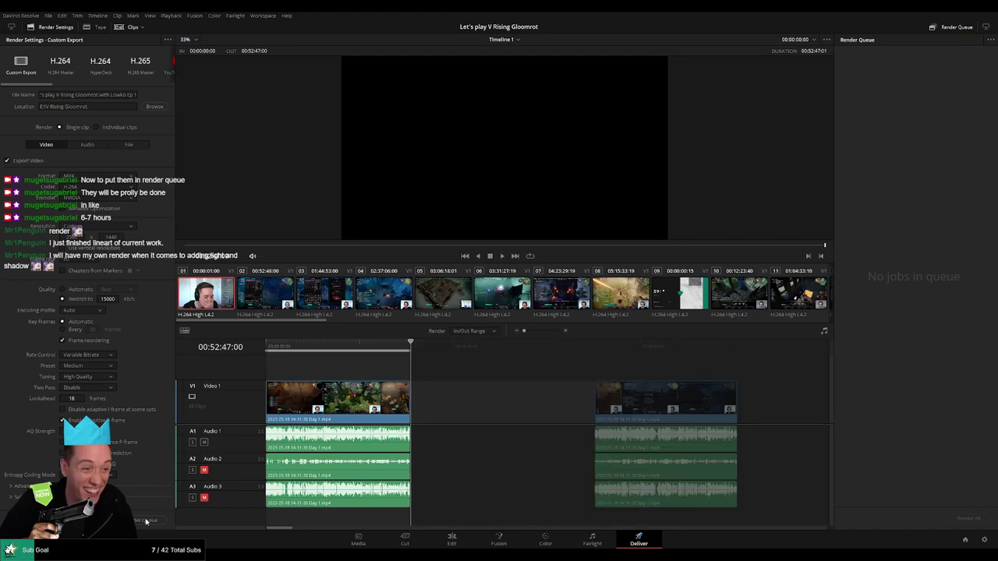
left_click(145, 522)
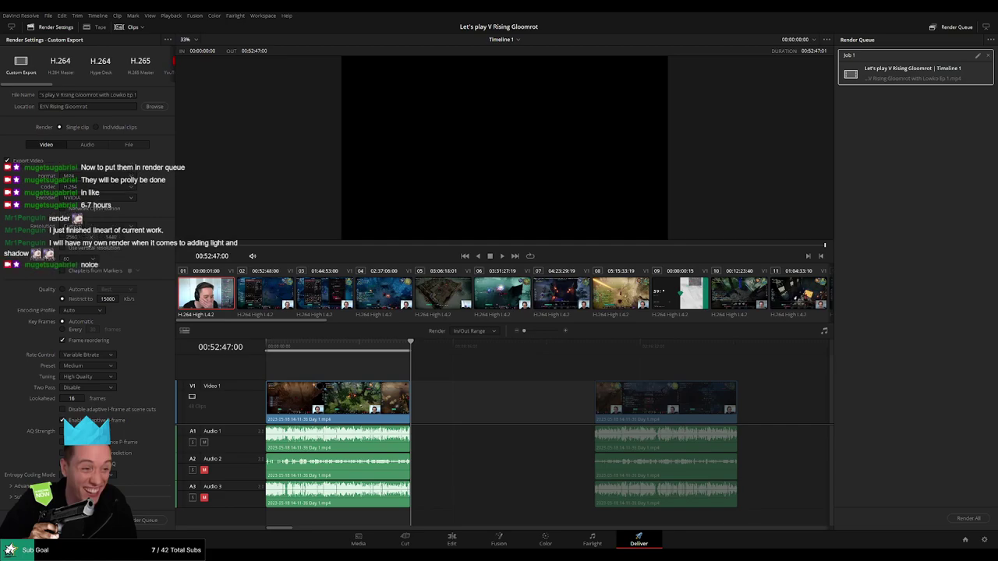
scroll(468, 390, "down", 1)
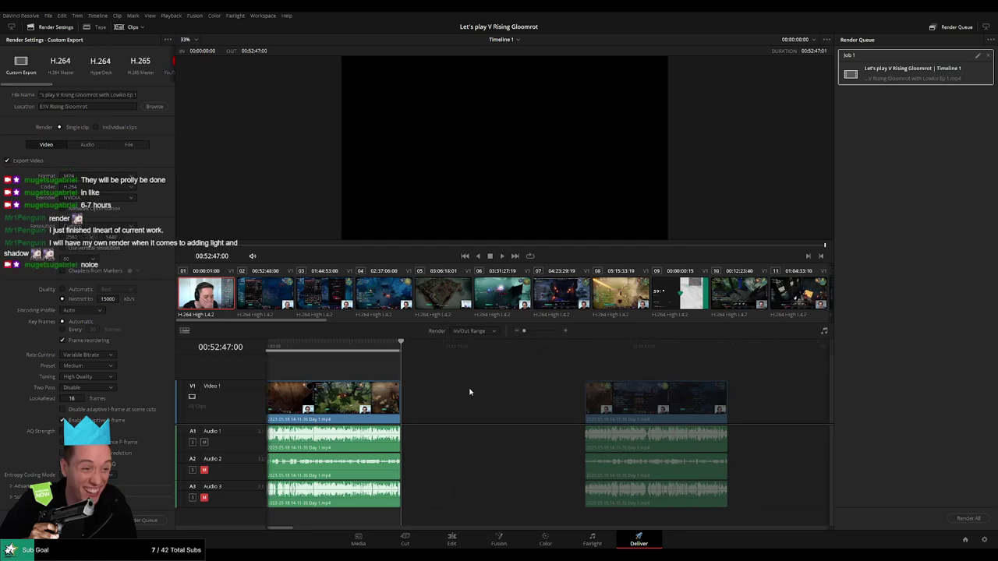
scroll(470, 392, "down", 1)
left_click(535, 346)
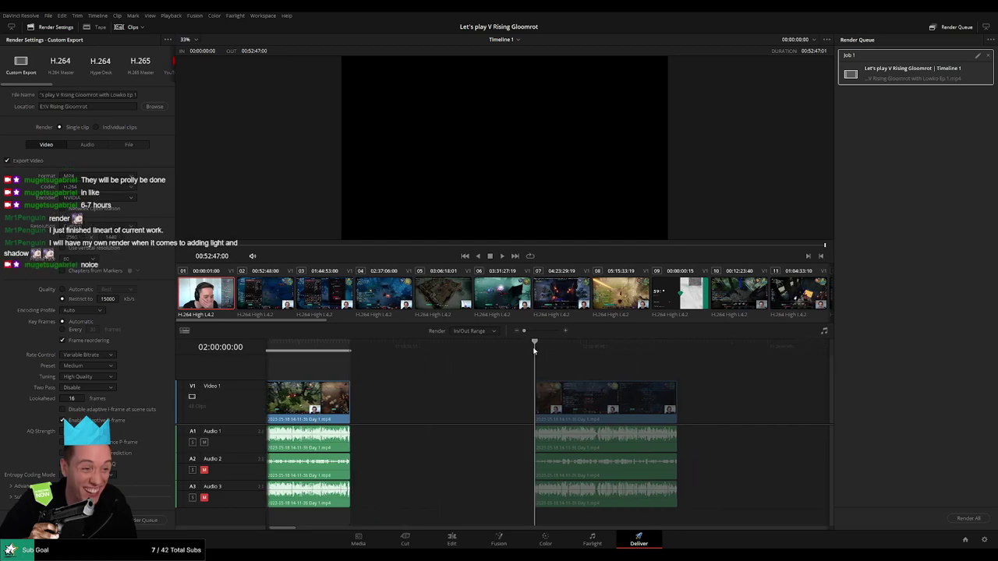
scroll(534, 351, "right", 2)
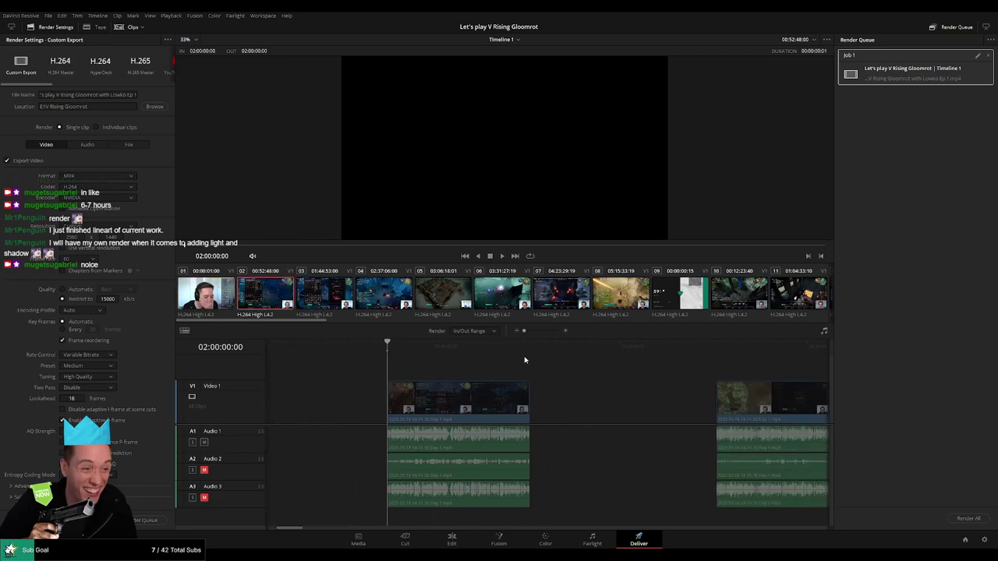
left_click(533, 353)
key("o")
left_click(132, 94)
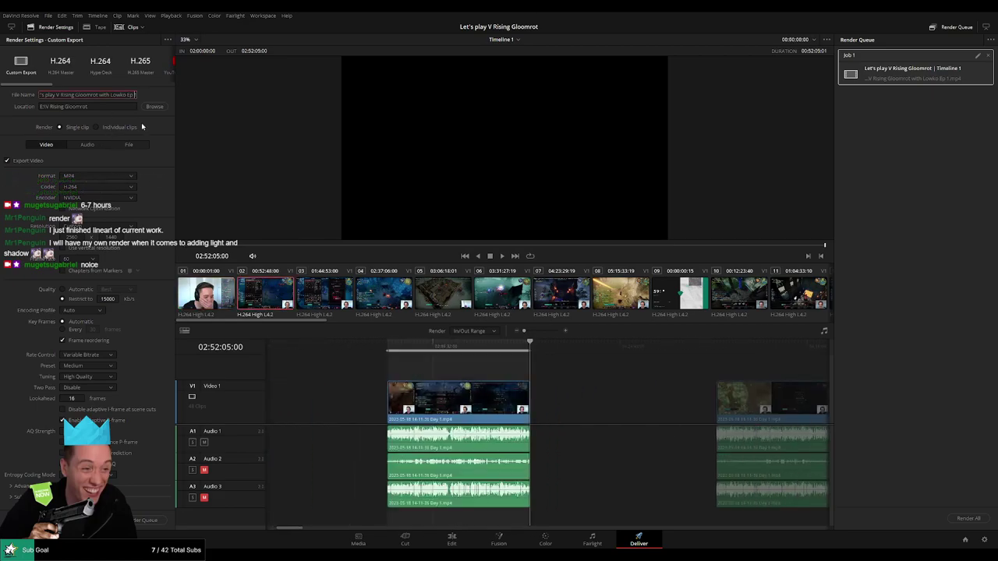
key("BackSpace")
type("2")
left_click(147, 520)
Step: Queue Ep 3 with an In/Out range of 04:00:00:00–04:52:13:00
scroll(506, 425, "right", 3)
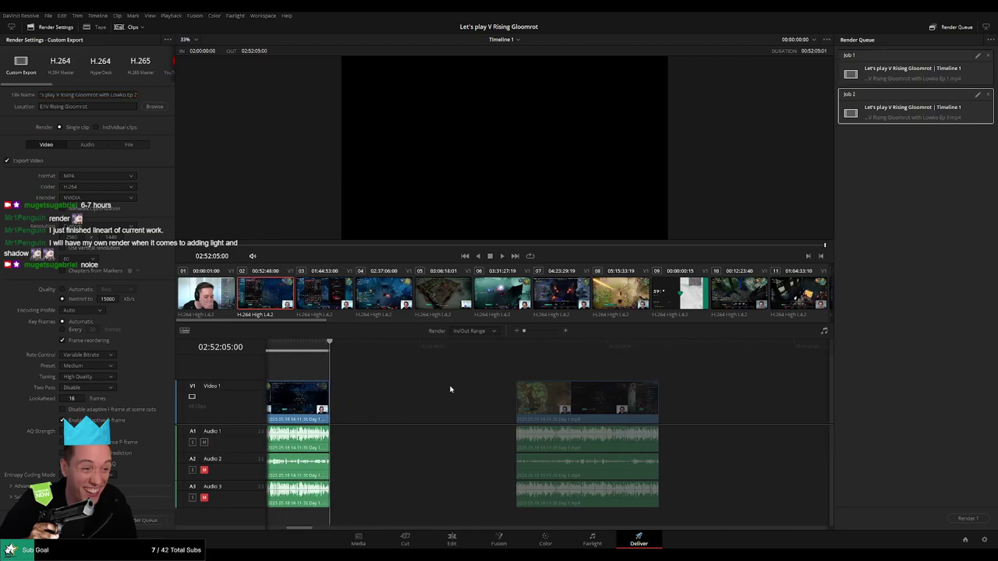
left_click(479, 353)
key("i")
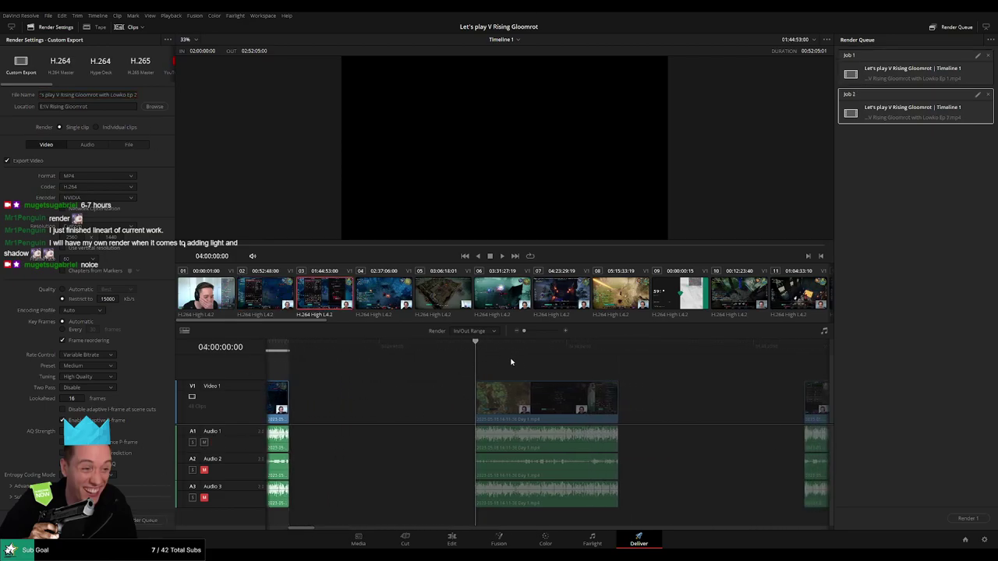
scroll(510, 363, "right", 2)
left_click(536, 353)
key("o")
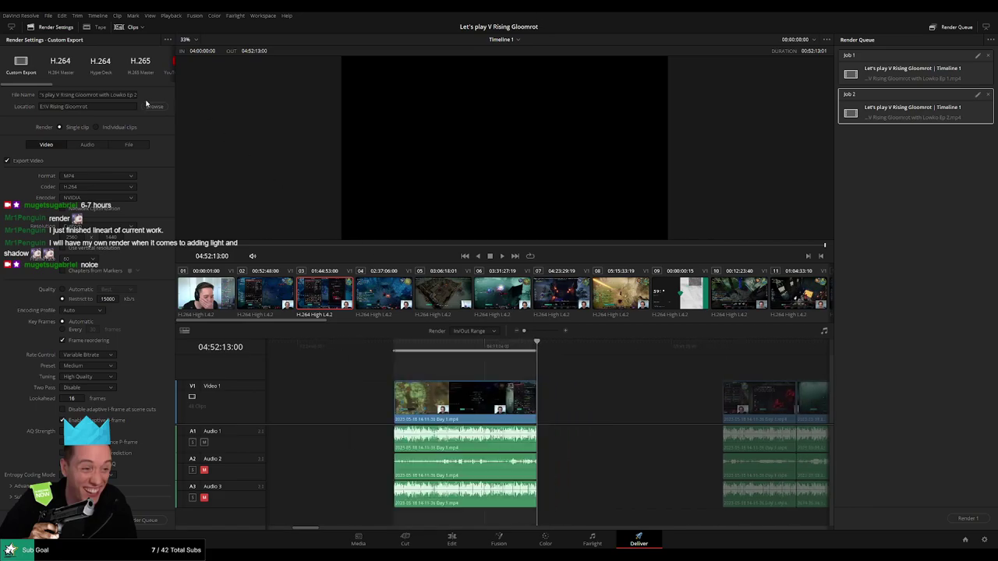
left_click(132, 94)
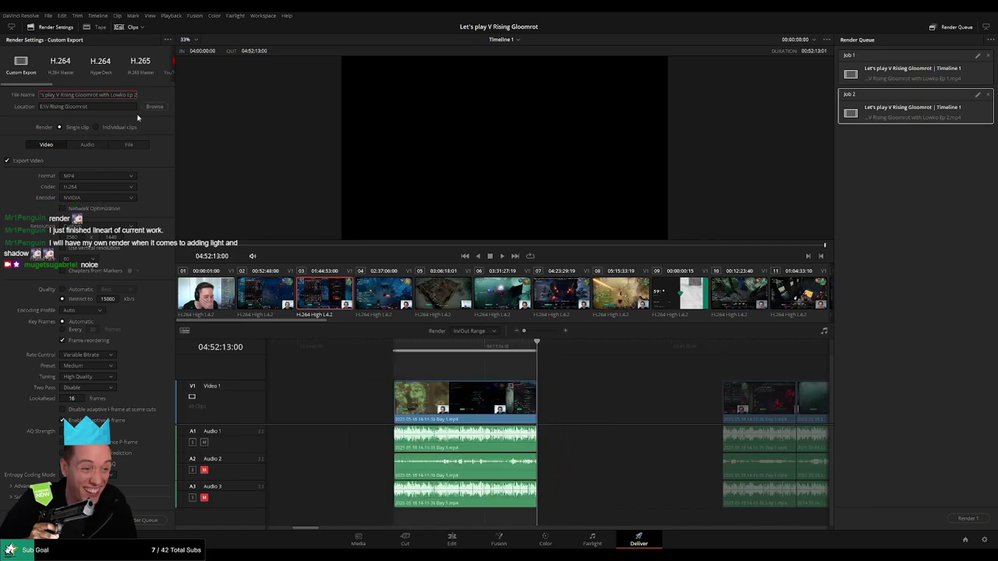
type("3")
left_click(148, 521)
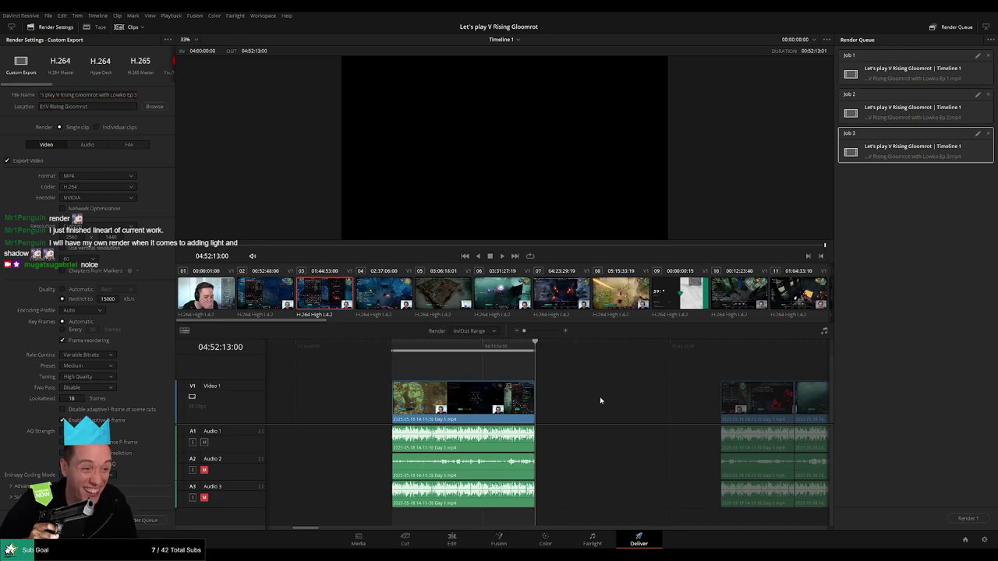
Step: Queue Ep 4 with an In/Out range of 06:00:00:00–06:52:00:00
scroll(438, 379, "right", 3)
scroll(395, 377, "right", 2)
left_click(467, 357)
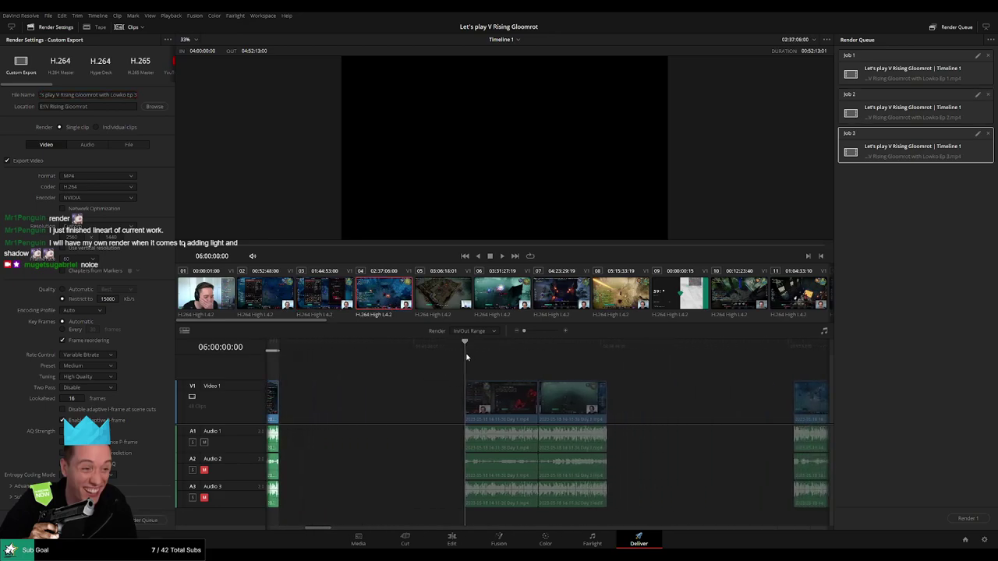
scroll(439, 363, "right", 2)
key("i")
left_click(509, 357)
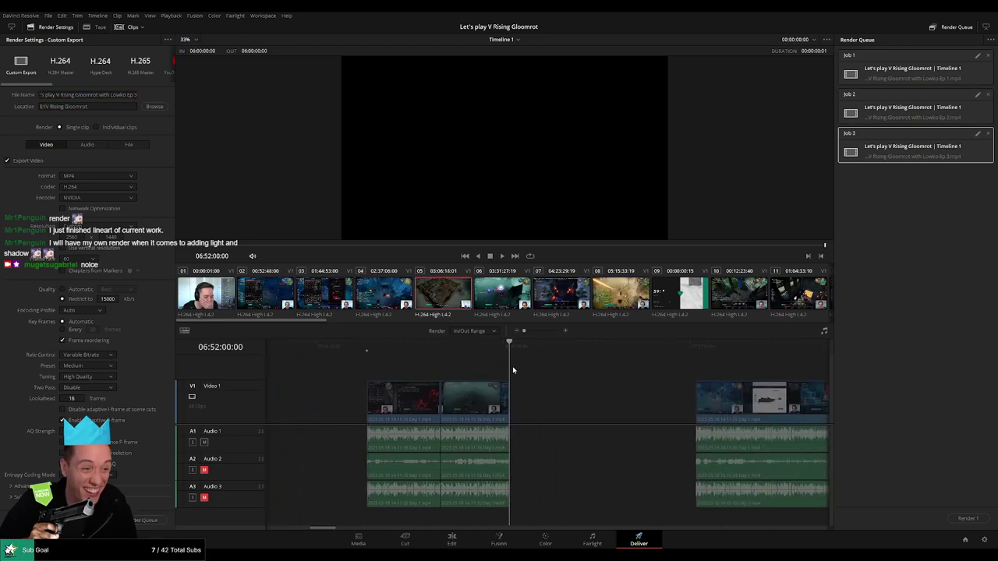
key("o")
left_click(134, 94)
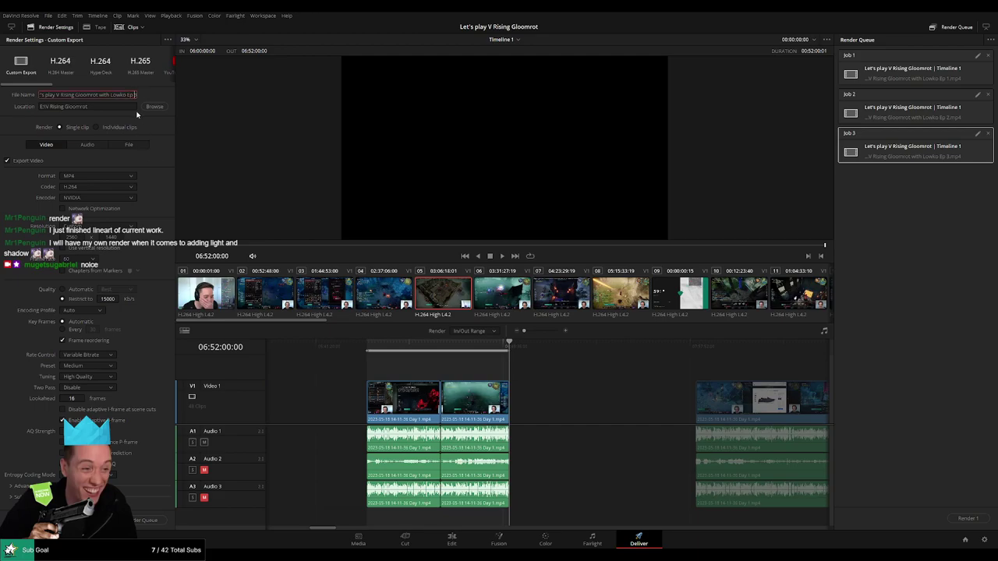
key("BackSpace")
type("4")
left_click(148, 521)
Step: Queue Ep 5 with an In/Out range of 08:00:00:00–08:52:02:00
scroll(412, 396, "right", 3)
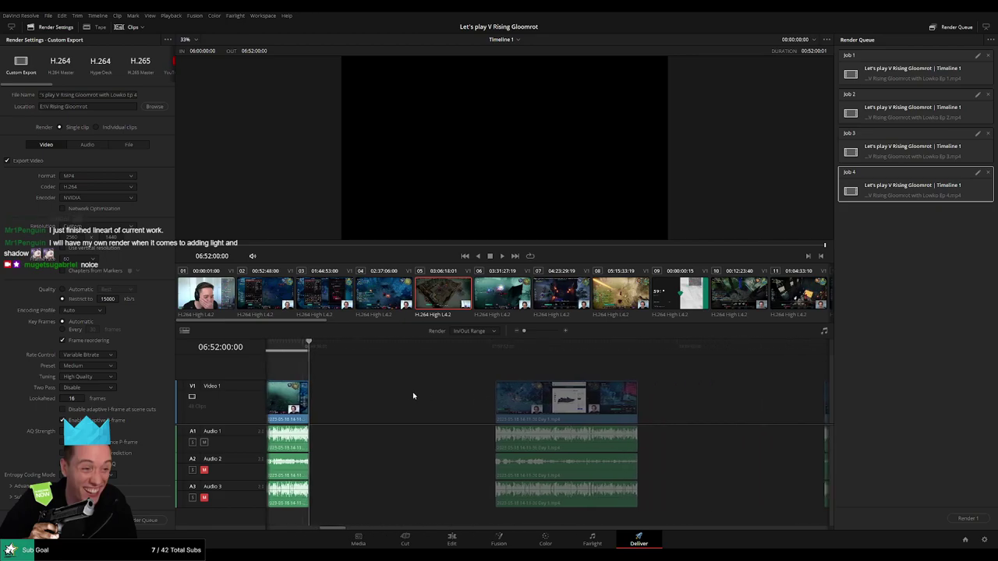
key("Down")
scroll(426, 364, "right", 2)
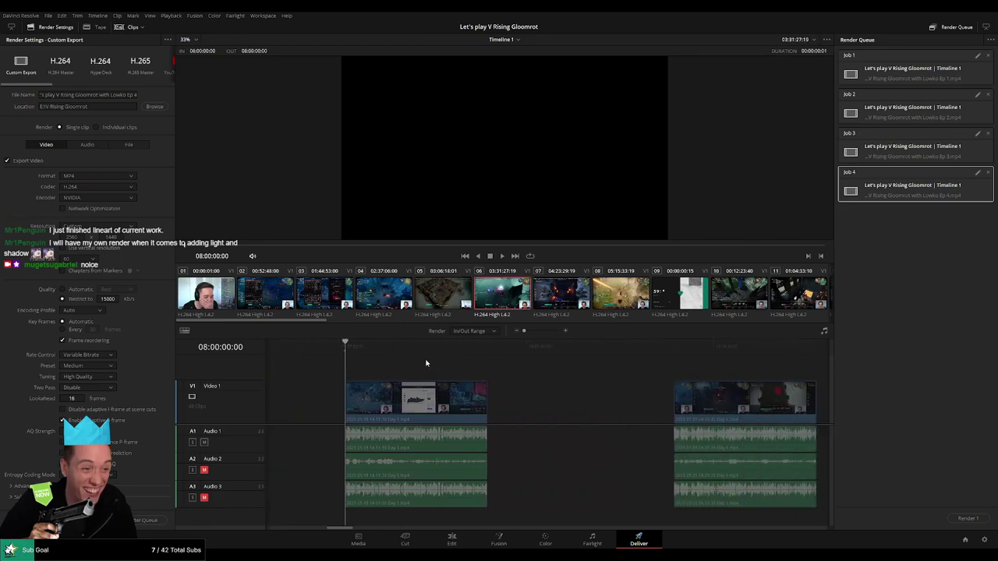
left_click(479, 350)
key("o")
left_click(133, 95)
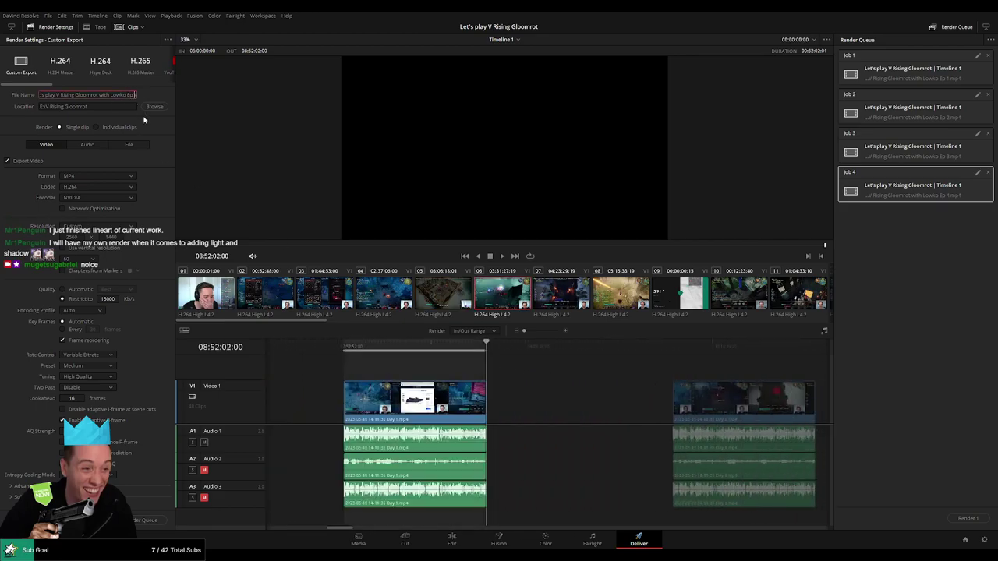
key("BackSpace")
type("5")
left_click(144, 520)
scroll(565, 415, "right", 3)
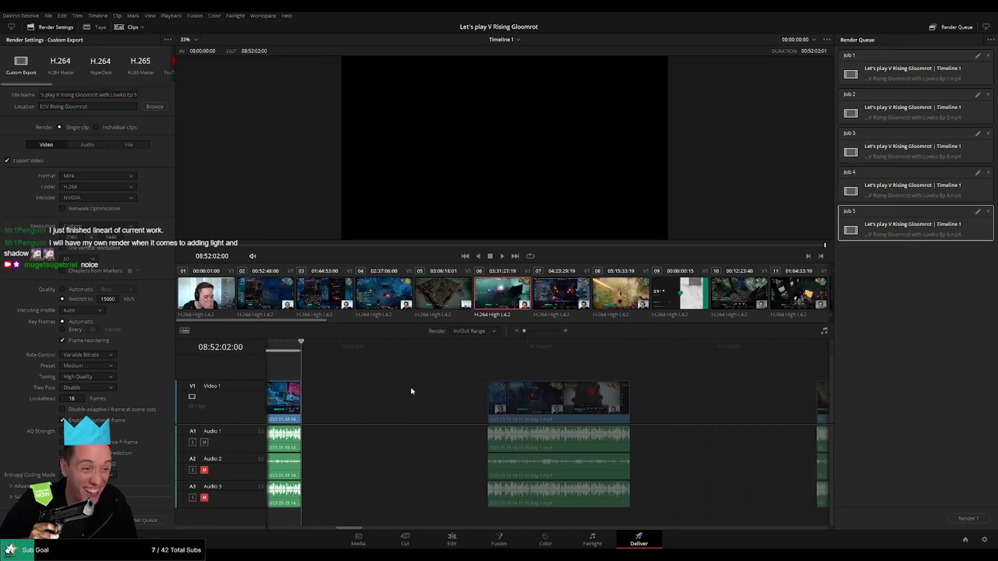
Step: Queue Ep 6 with a render range of 10:00:00:00–10:52:04:00
left_click(461, 350)
scroll(464, 367, "right", 2)
key("Down")
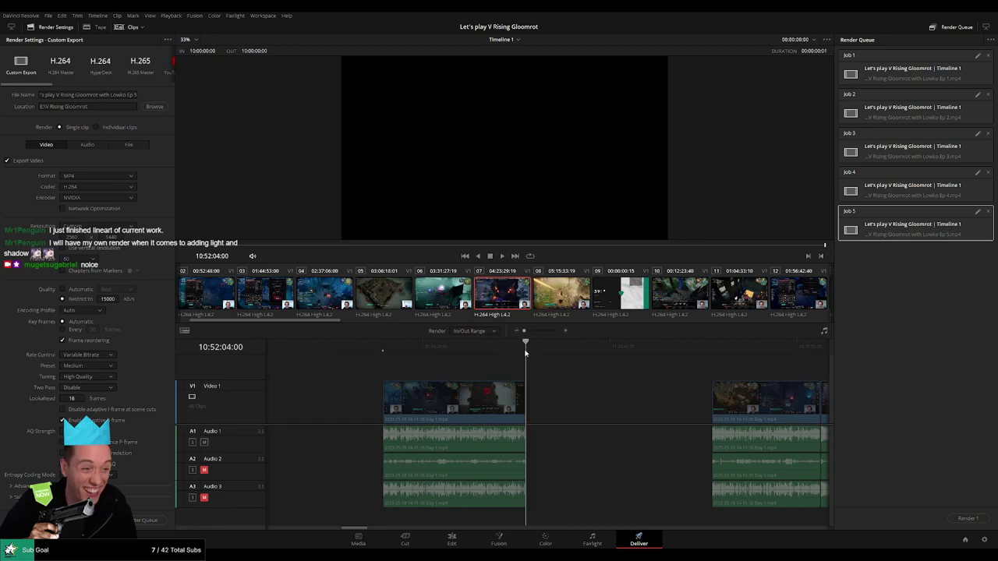
key("x")
left_click(136, 95)
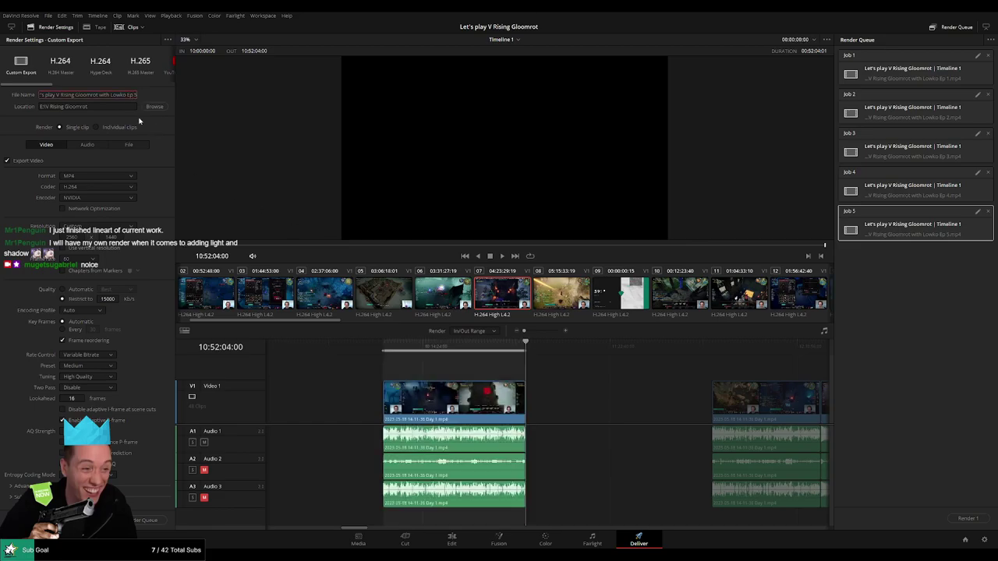
key("End")
key("BackSpace")
type("6")
left_click(147, 520)
Step: Queue Ep 7 with a render range of 12:00:00:00–12:52:02:00
scroll(541, 389, "right", 2)
scroll(540, 389, "right", 2)
key("Down")
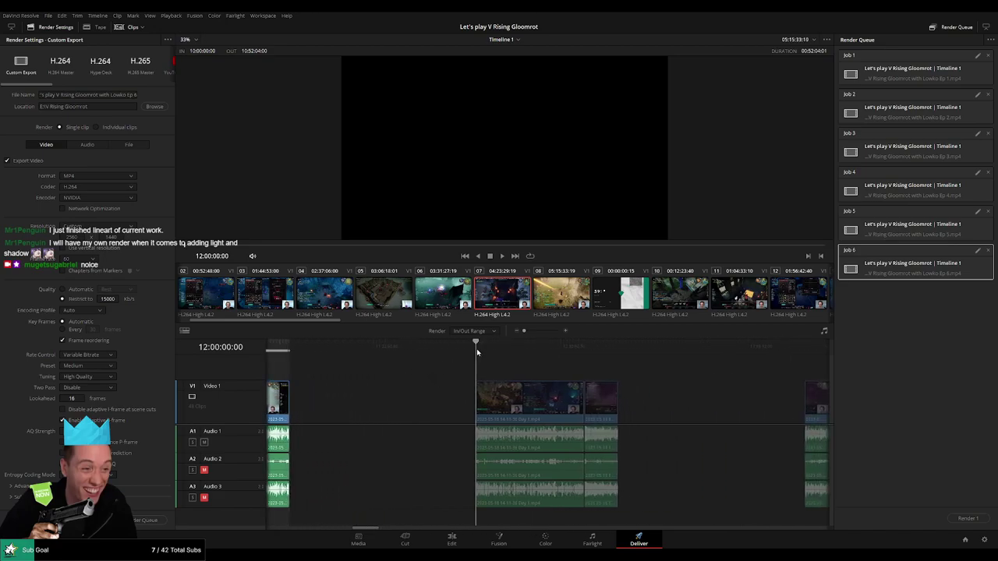
key("x")
scroll(506, 372, "right", 2)
key("Down")
key("o")
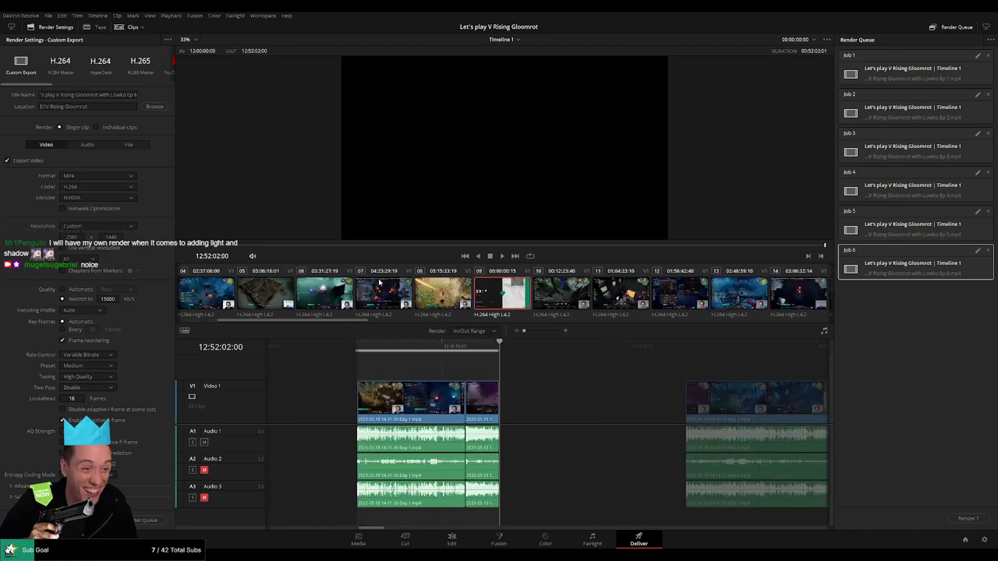
left_click(134, 94)
key("BackSpace")
type("7")
left_click(139, 520)
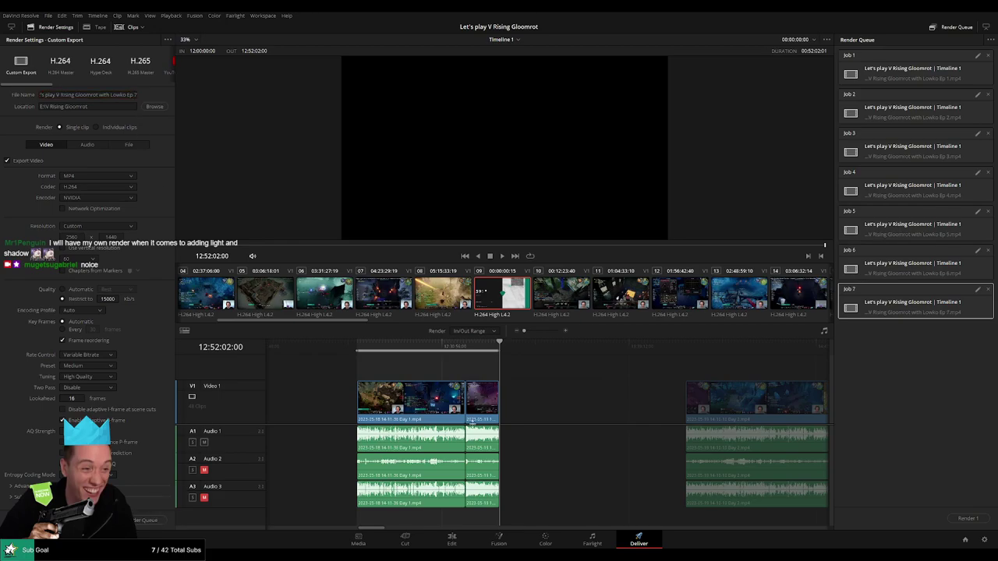
Step: Queue Ep 8 for the clip starting at 14:00:00:00
scroll(430, 401, "right", 5)
left_click(473, 352)
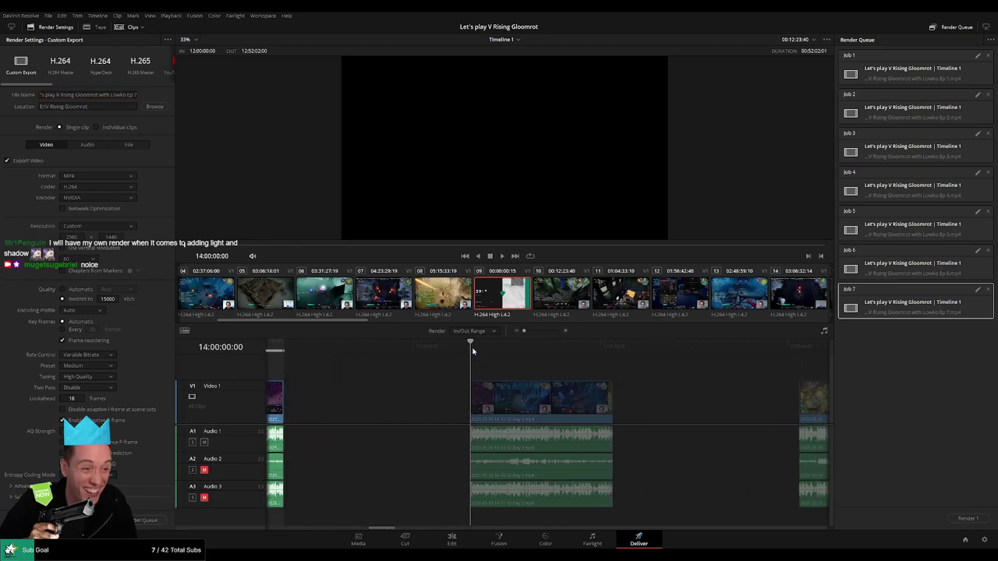
scroll(542, 373, "right", 3)
left_click(487, 354)
key("o")
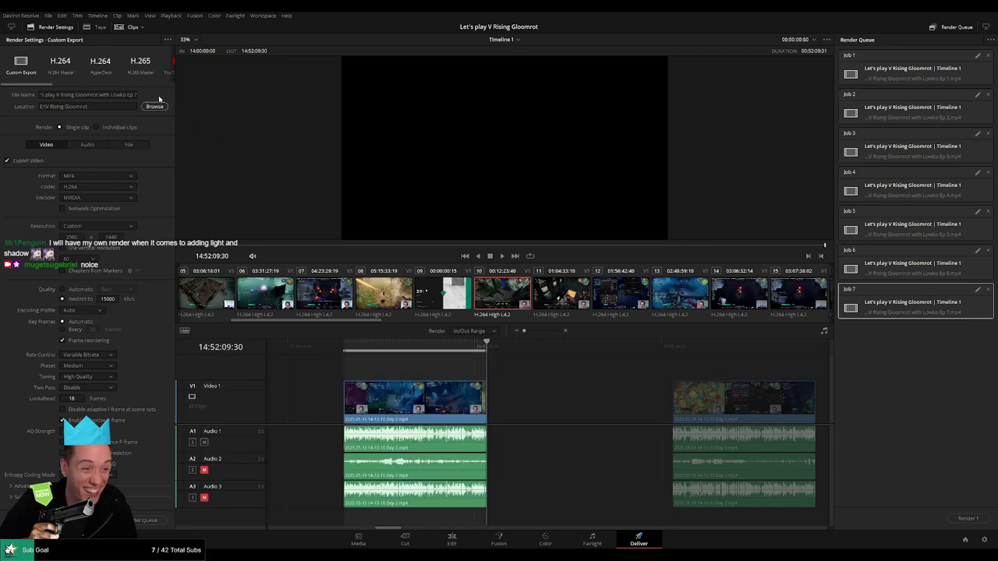
left_click(133, 94)
key("BackSpace")
type("8")
left_click(154, 523)
Step: Queue Ep 9 with a render range of 16:00:00:00–16:52:09:30
scroll(406, 399, "right", 5)
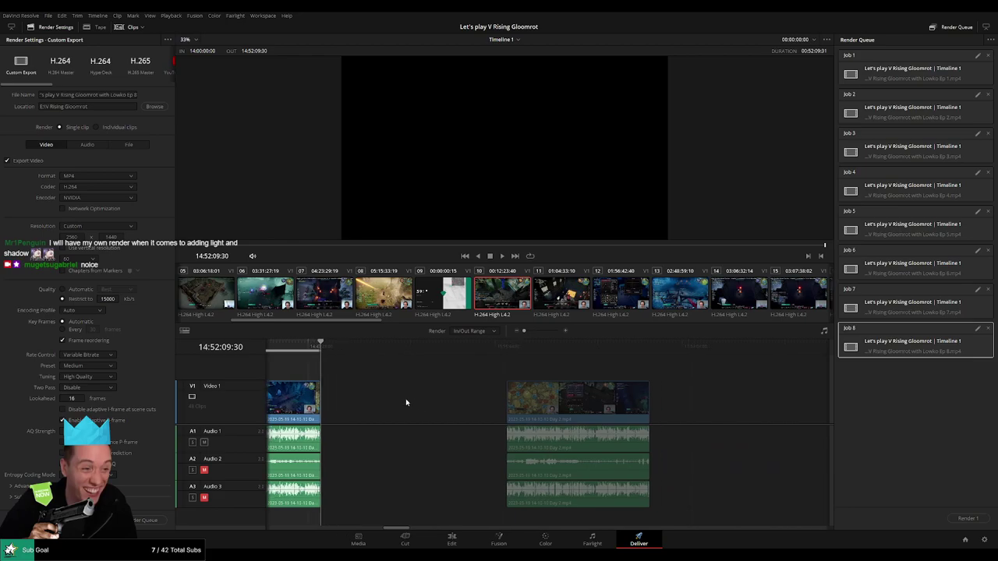
key("i")
scroll(446, 358, "right", 3)
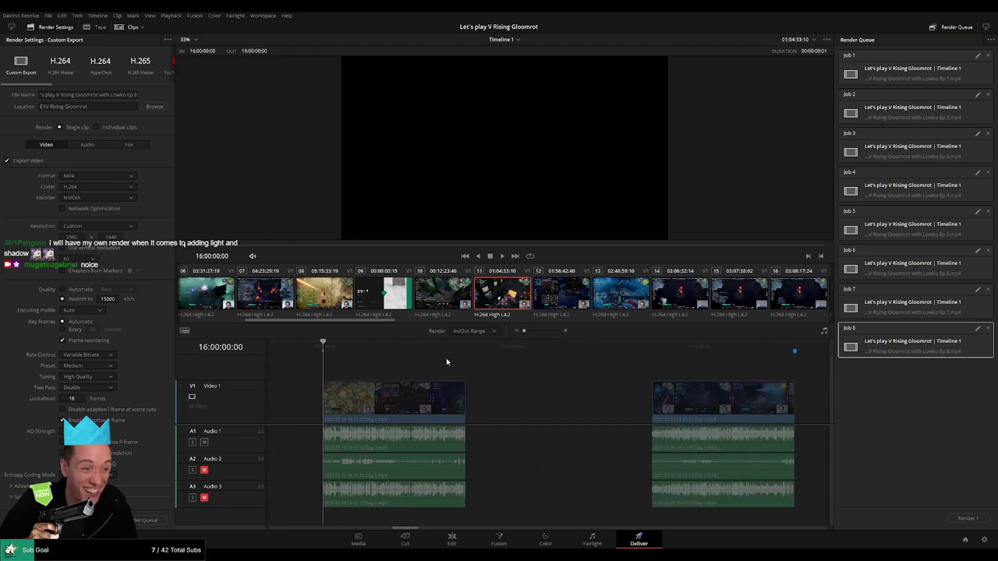
key("Down")
key("o")
left_click(135, 94)
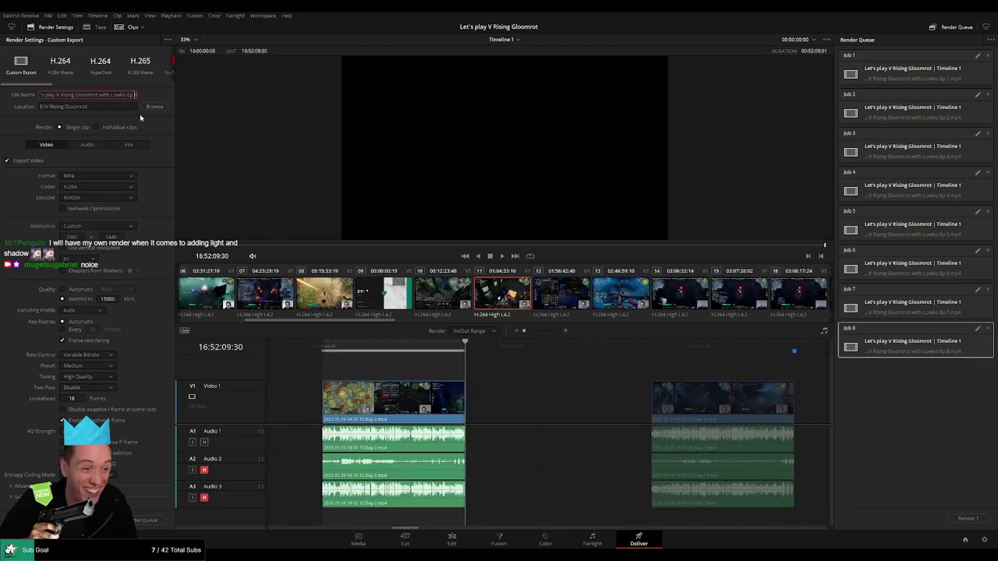
key("BackSpace")
type("9")
left_click(156, 520)
Step: Queue Ep 10 with a render range of 18:00:00:00–18:52:16:30
scroll(476, 373, "right", 3)
left_click(501, 345)
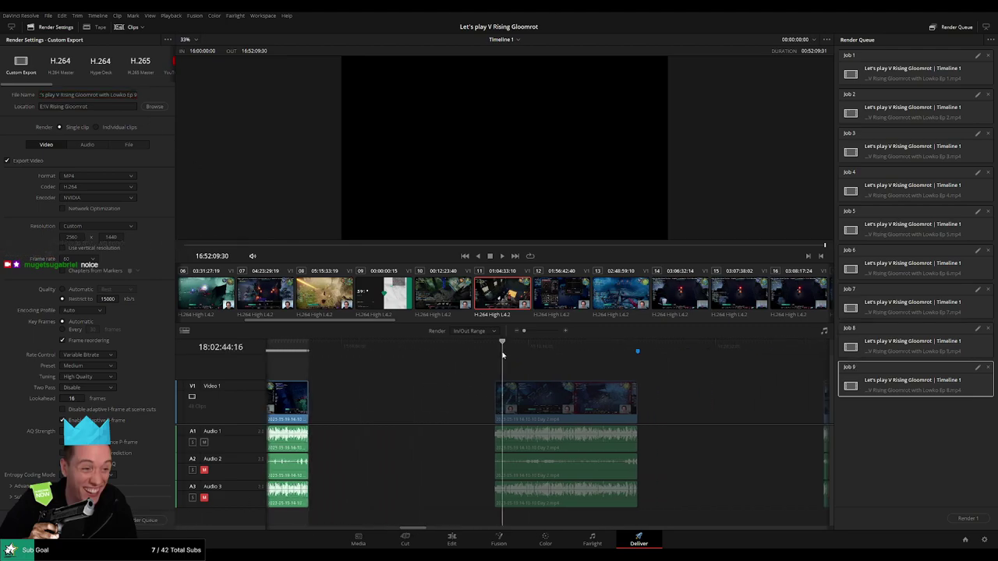
left_click(494, 350)
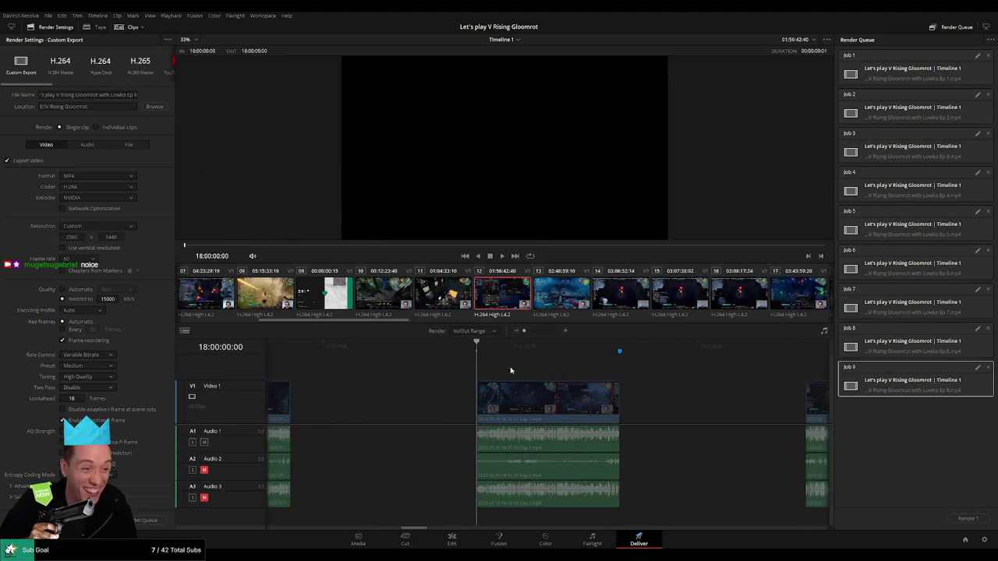
key("Down")
key("o")
left_click(135, 94)
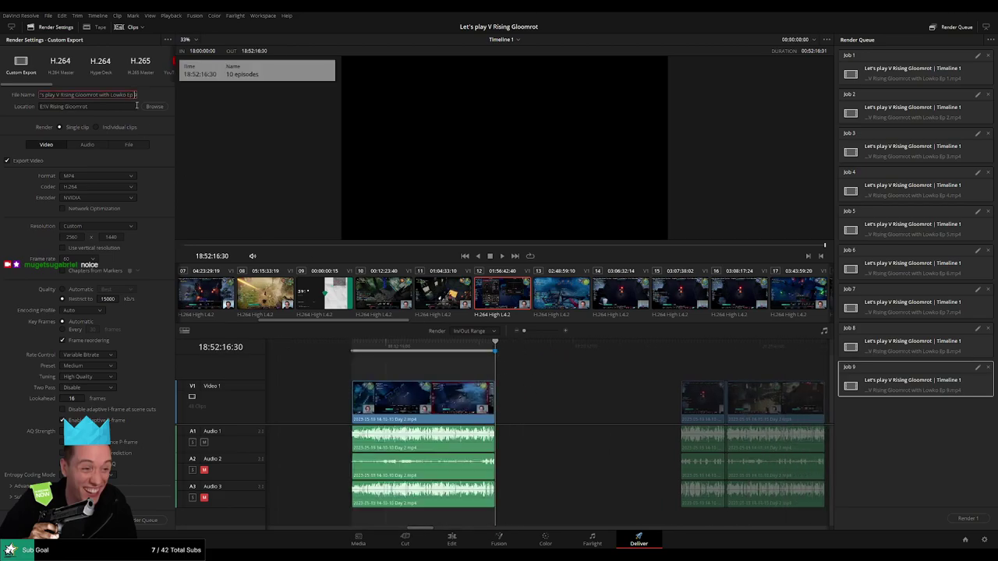
type("1")
type("0")
left_click(140, 521)
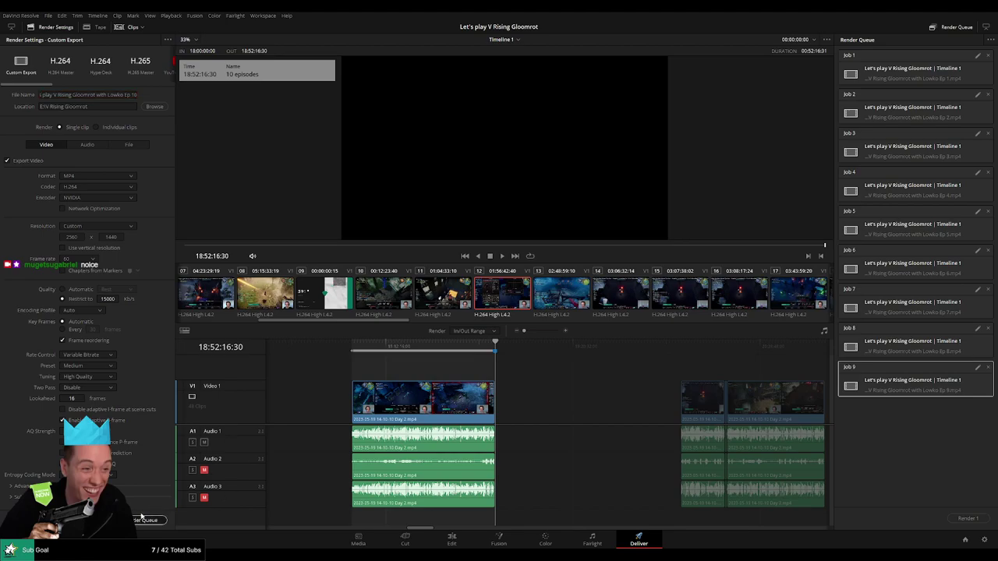
Step: Queue Ep 11 with a render range ending at 20:52:30:00
left_click_drag(554, 404, 375, 392)
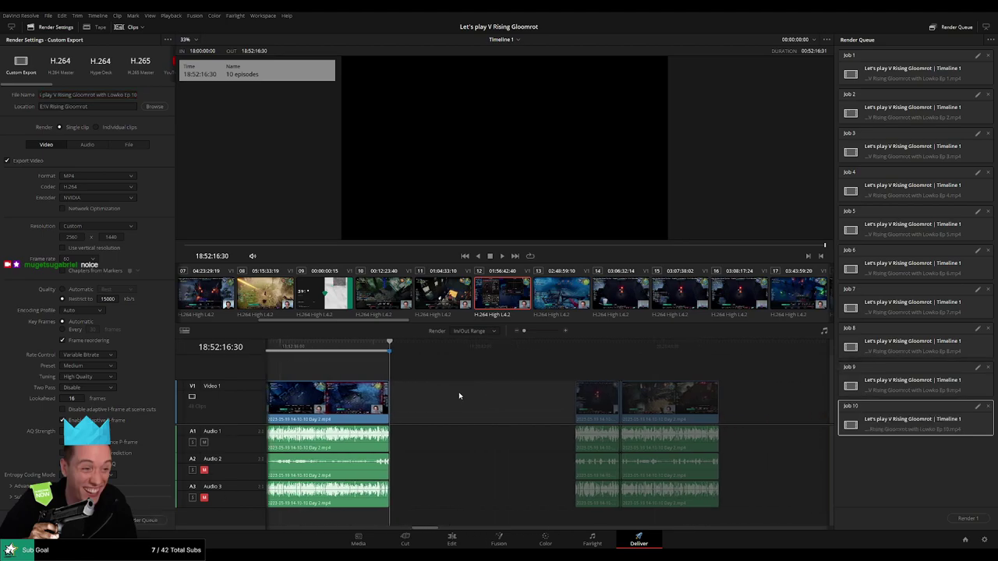
left_click(479, 350)
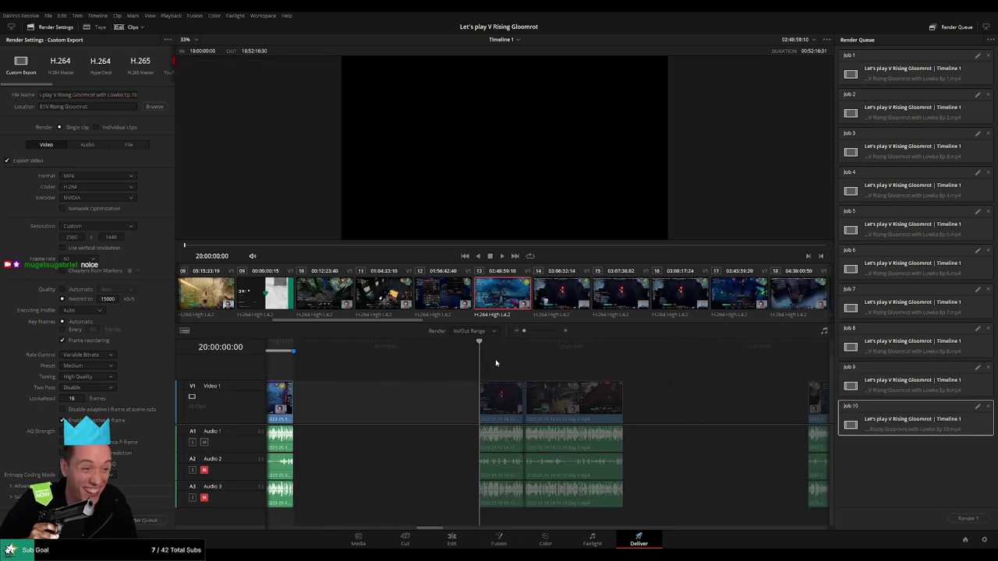
left_click(514, 349)
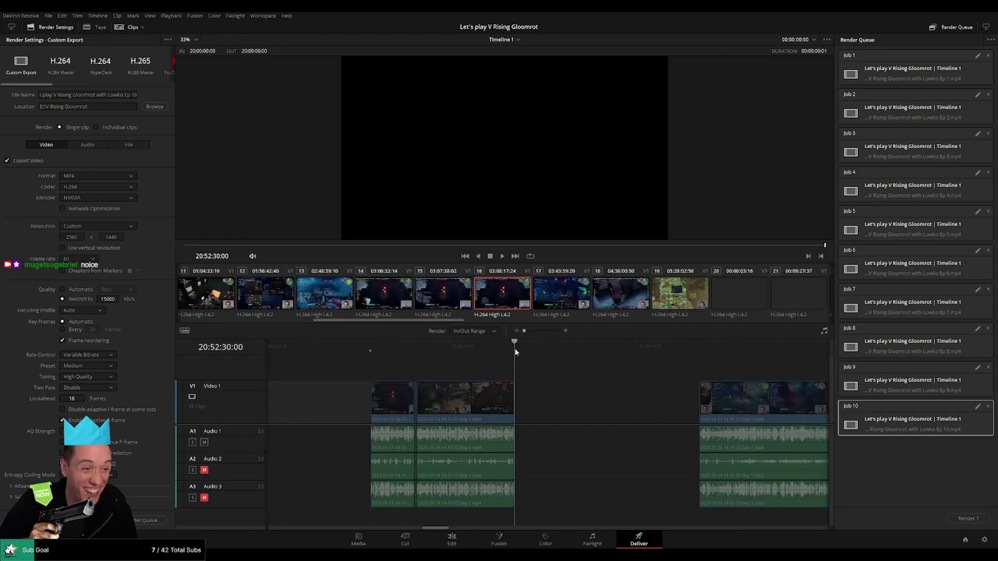
key("o")
left_click(134, 94)
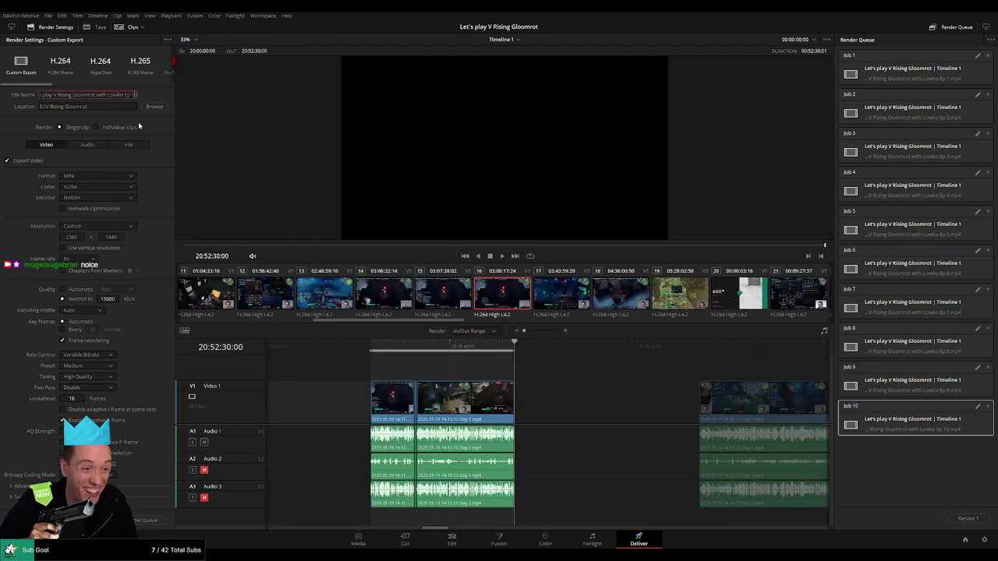
key("BackSpace")
type("1")
left_click(144, 521)
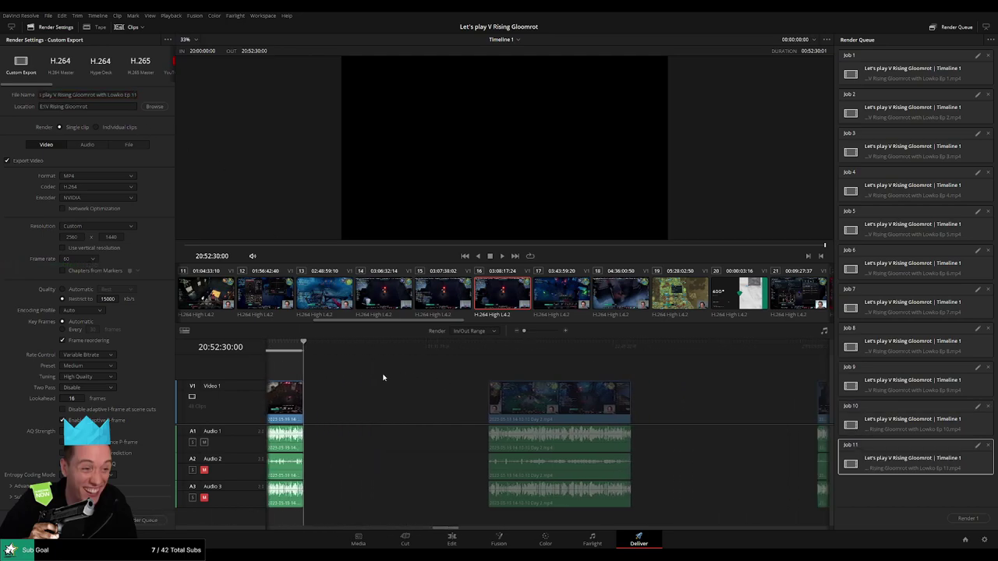
Step: Queue Ep 12 with a render range ending at 22:52:01:30
left_click(470, 347)
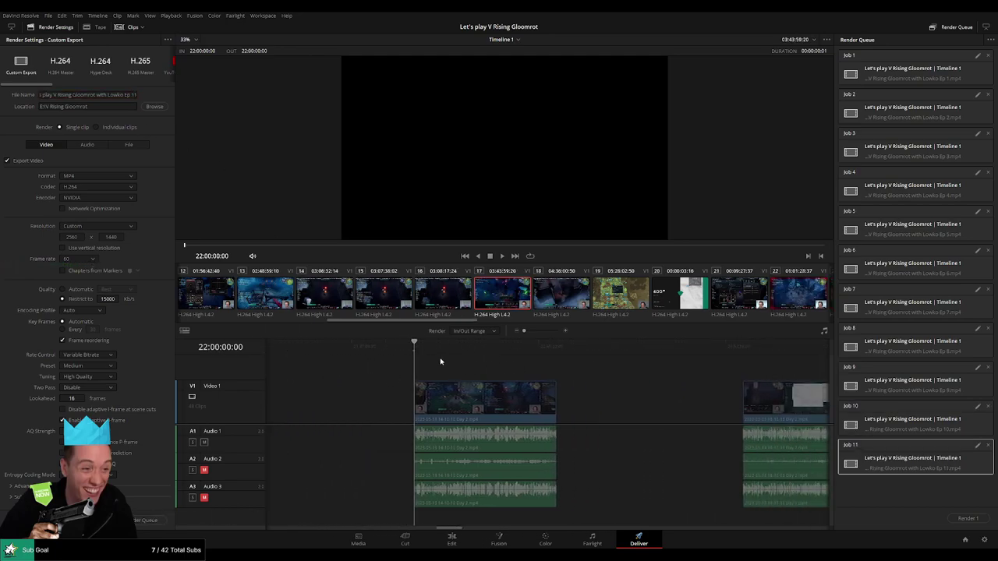
left_click(497, 351)
key("o")
left_click(133, 95)
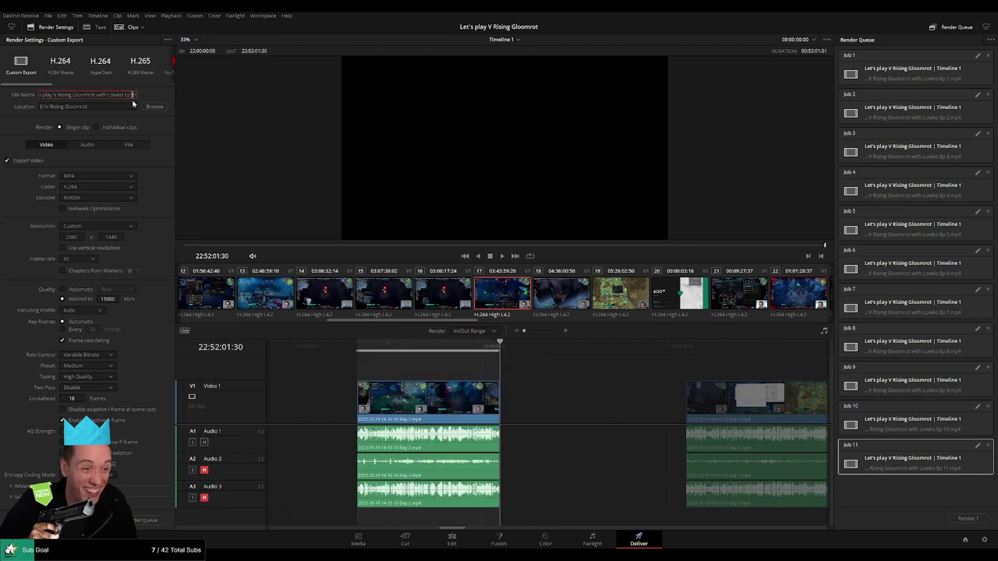
key("BackSpace")
type("2")
left_click(139, 514)
Step: Queue Ep 13 with a render range ending at 24:52:02:00
scroll(439, 385, "right", 3)
scroll(397, 374, "right", 2)
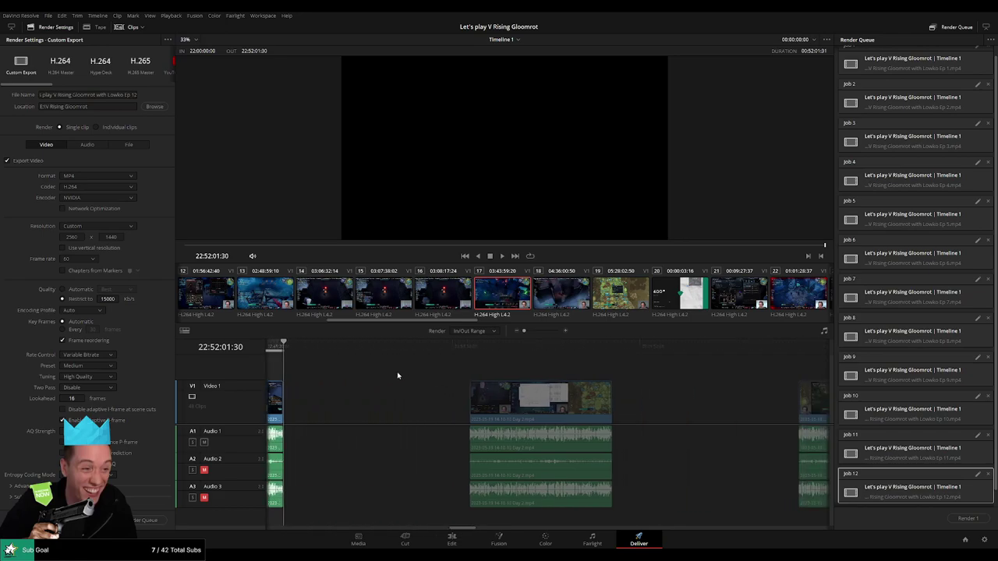
left_click(478, 350)
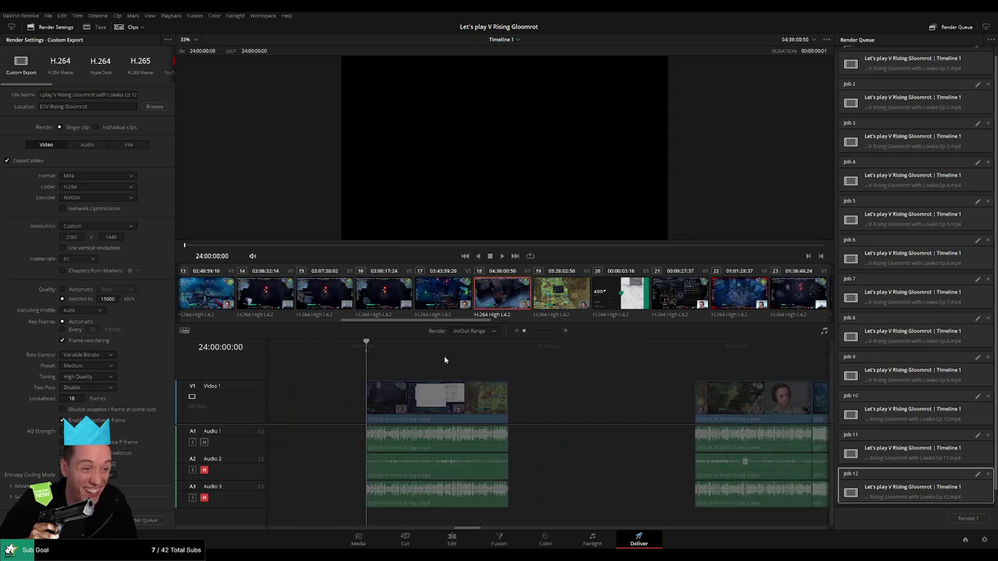
left_click(509, 350)
key("o")
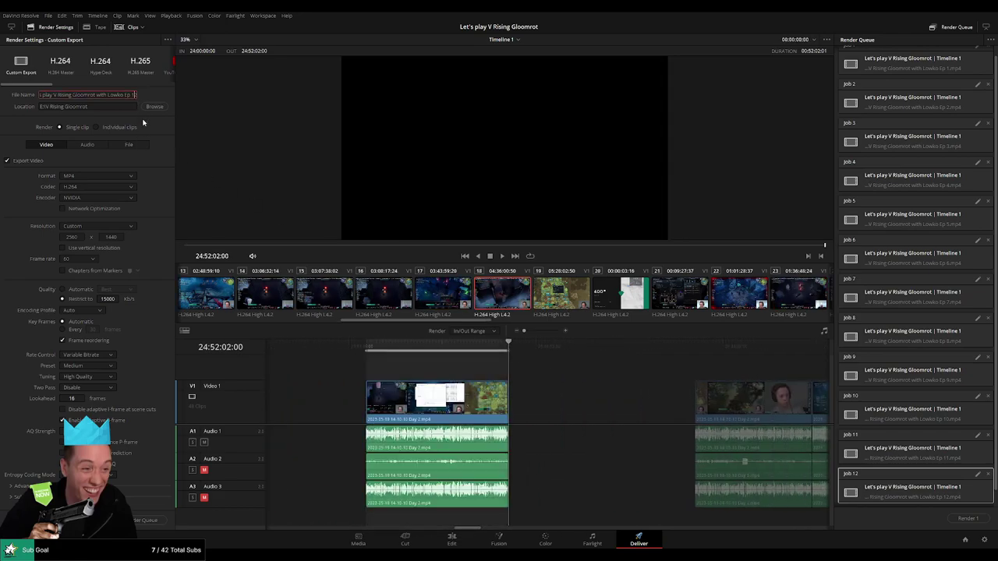
key("BackSpace")
type("3")
left_click(145, 520)
Step: Queue Ep 14 for the clip 26:00:00:00–26:52:10:00
scroll(406, 388, "right", 5)
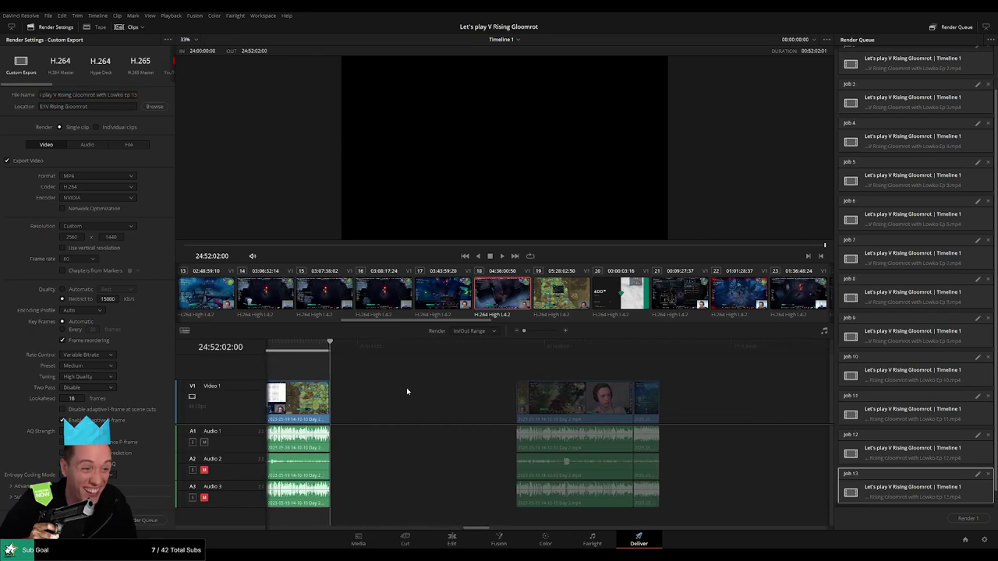
left_click(472, 355)
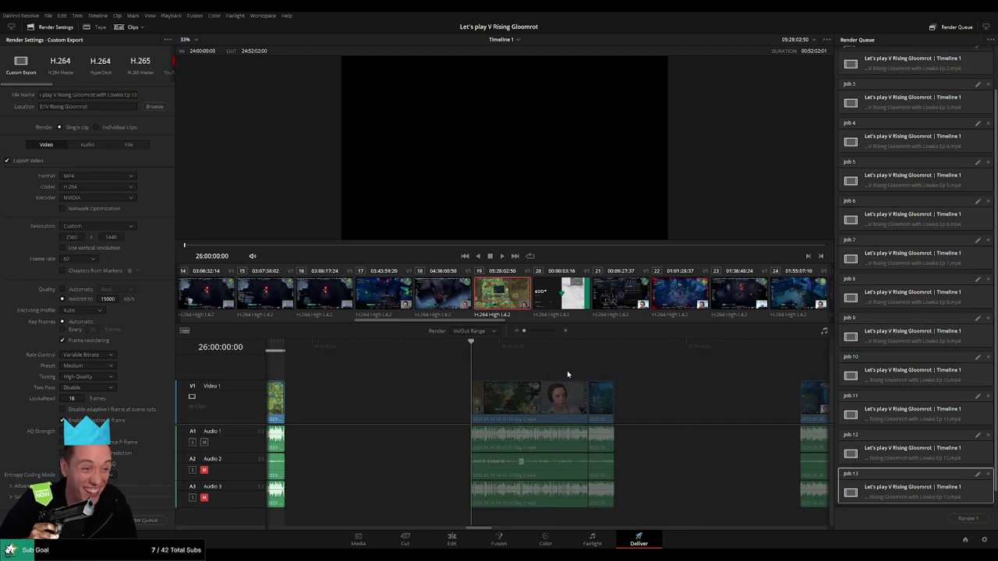
scroll(567, 374, "right", 4)
left_click(501, 354)
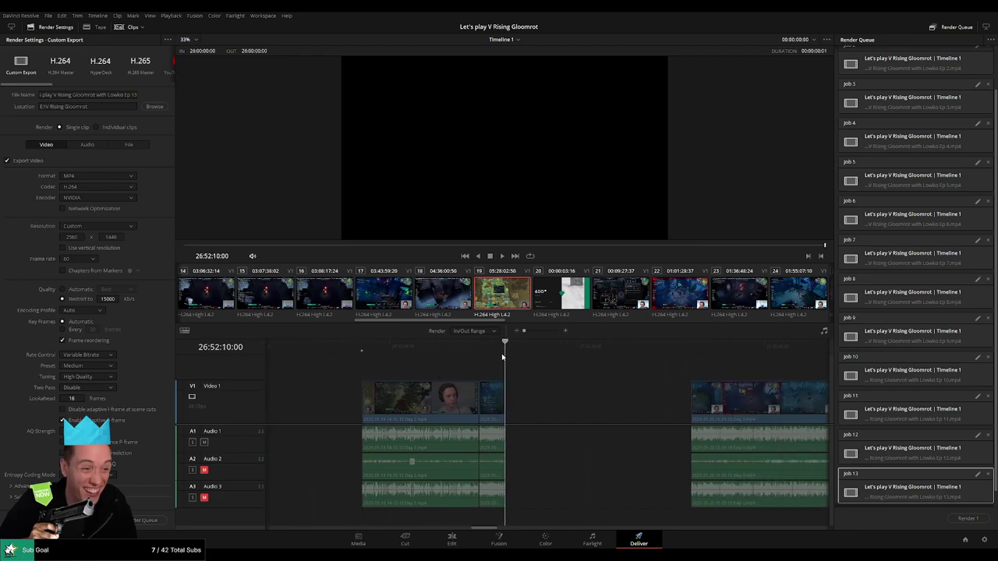
left_click(136, 94)
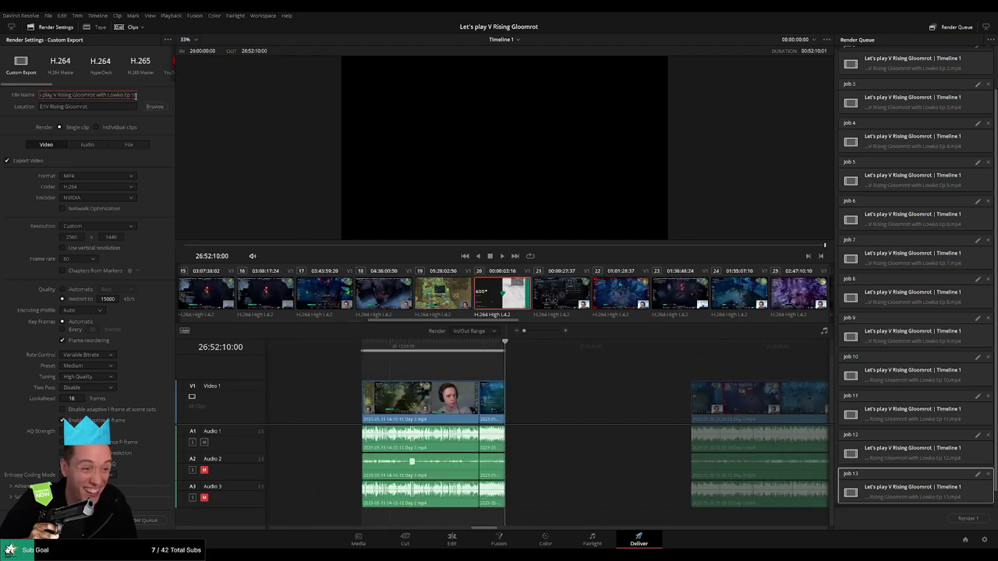
left_click(158, 521)
Step: Set the next range to 28:00:00:00–28:52:01:00 and clear the file name's last episode digit
scroll(638, 392, "right", 3)
left_click(488, 347)
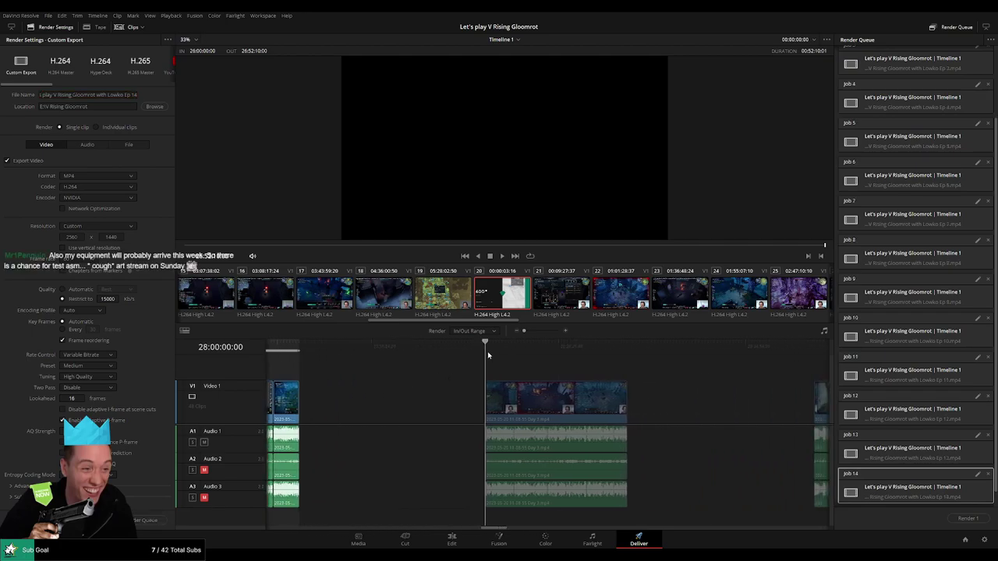
key("Down")
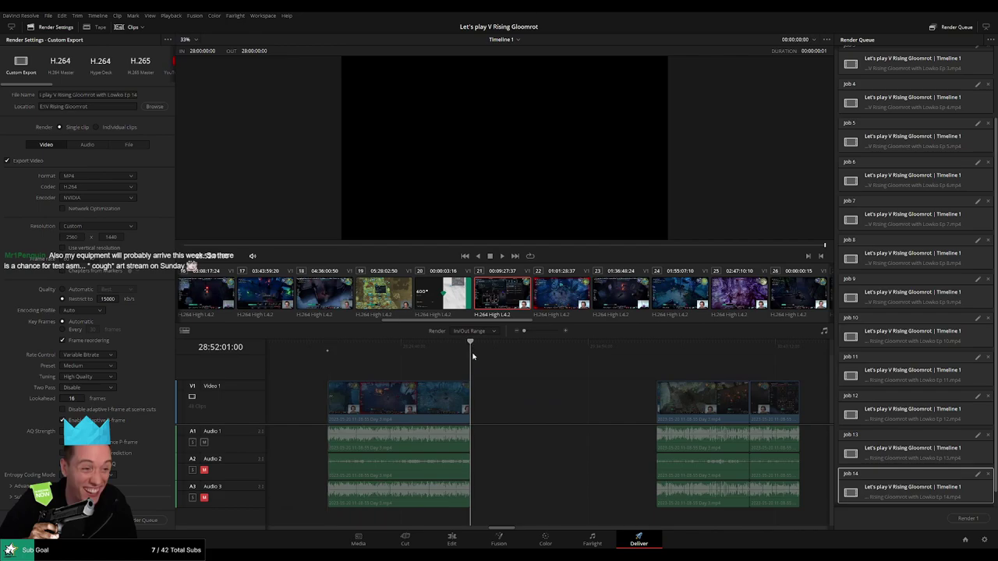
key("o")
left_click(133, 95)
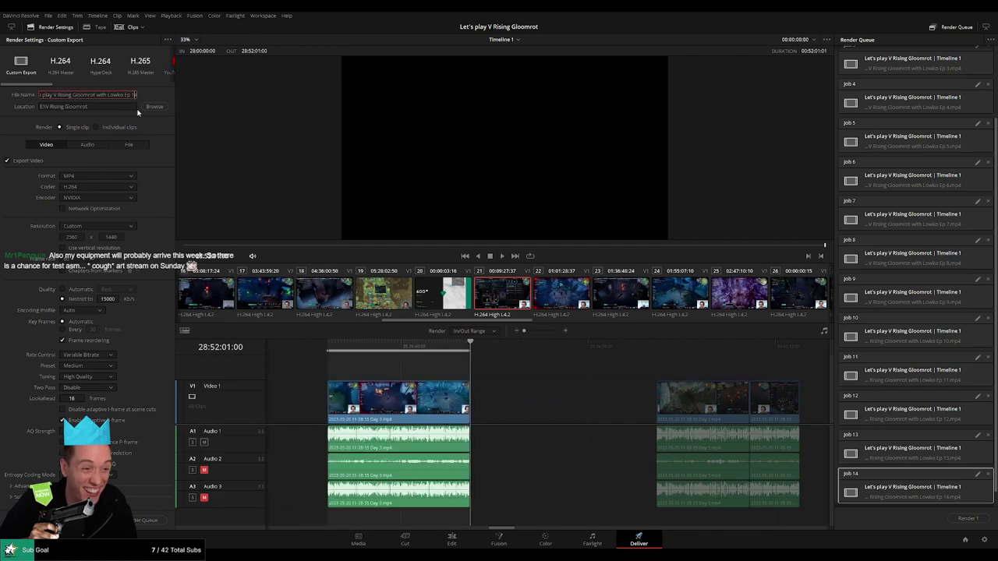
key("BackSpace")
Step: Queue Ep 15, then set the next range's end at 30:52:15:30 and queue Ep 16
type("5")
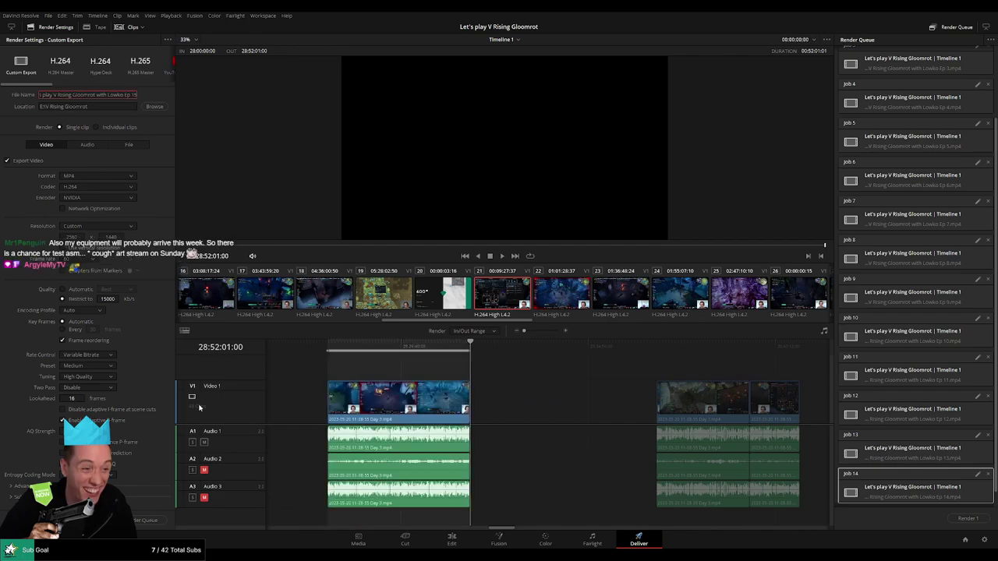
left_click(135, 520)
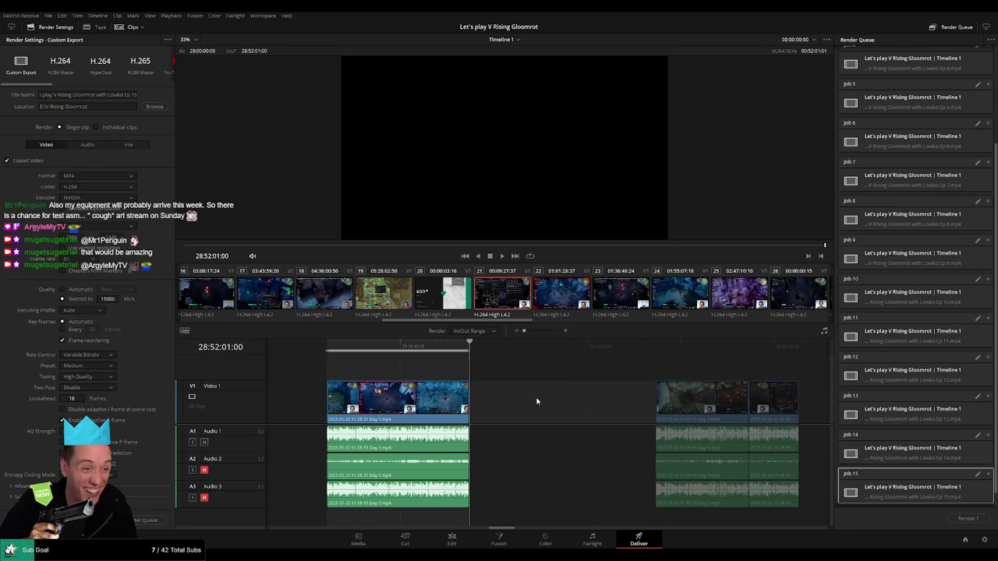
scroll(538, 390, "right", 3)
key("Down")
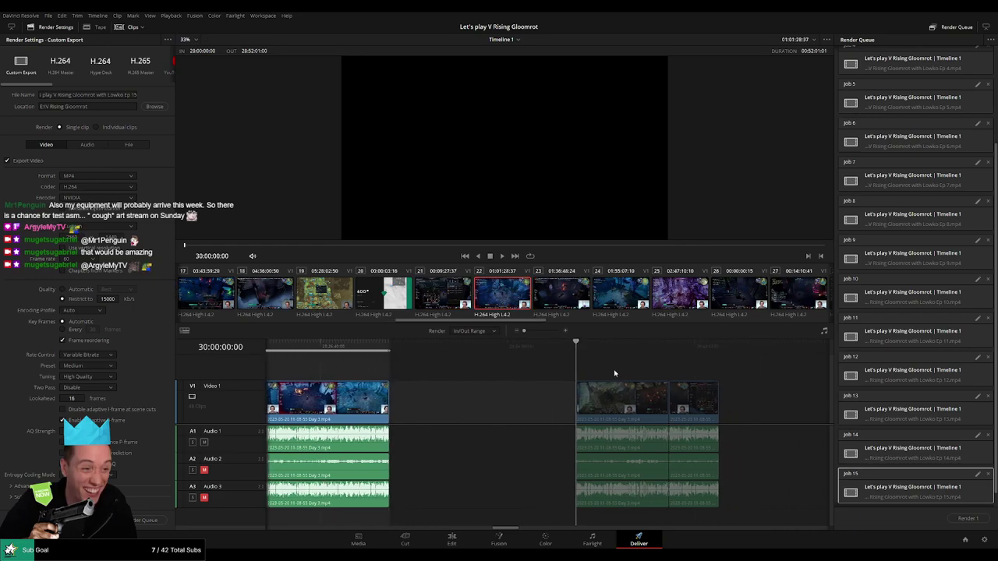
key("Down")
key("o")
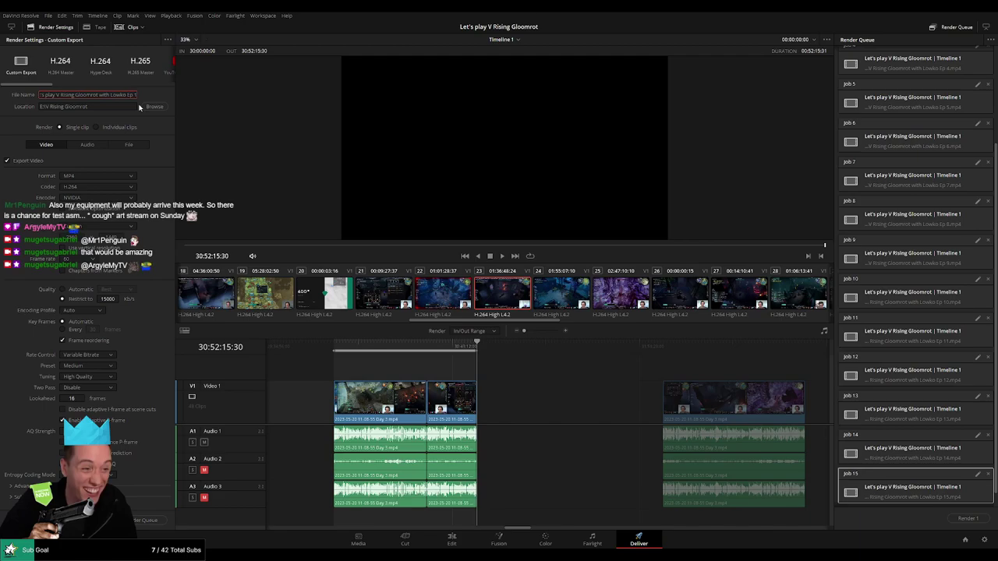
left_click(148, 520)
Step: Queue Ep 17 covering 32:00:00:00 to 32:52:03:00
scroll(545, 397, "right", 5)
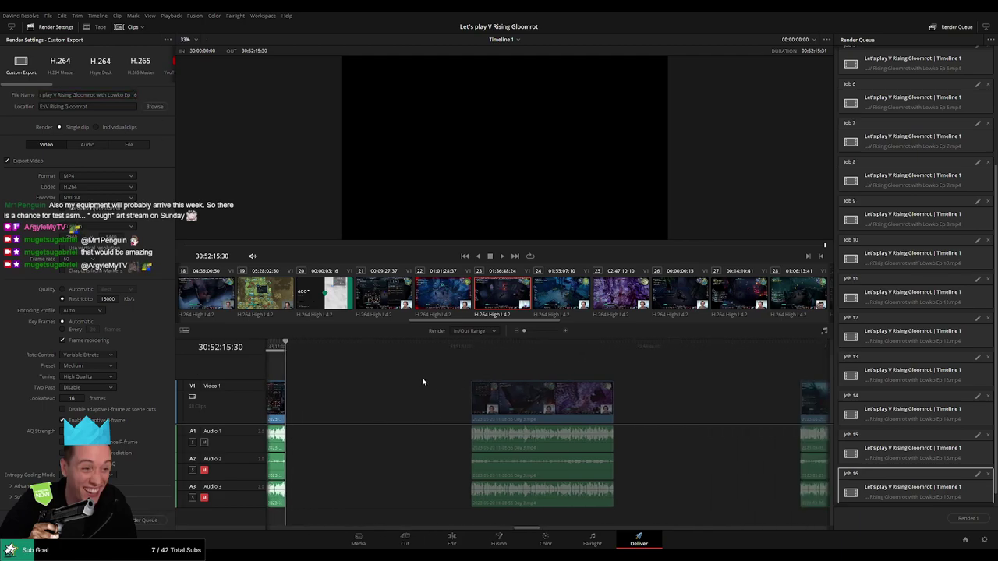
left_click(462, 351)
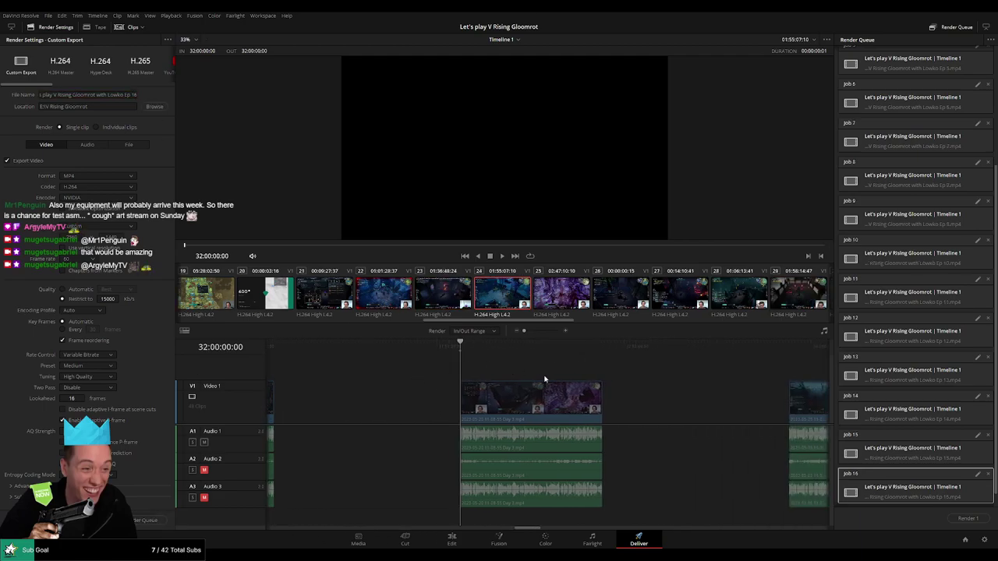
scroll(468, 390, "right", 3)
left_click(510, 347)
key("o")
left_click(128, 94)
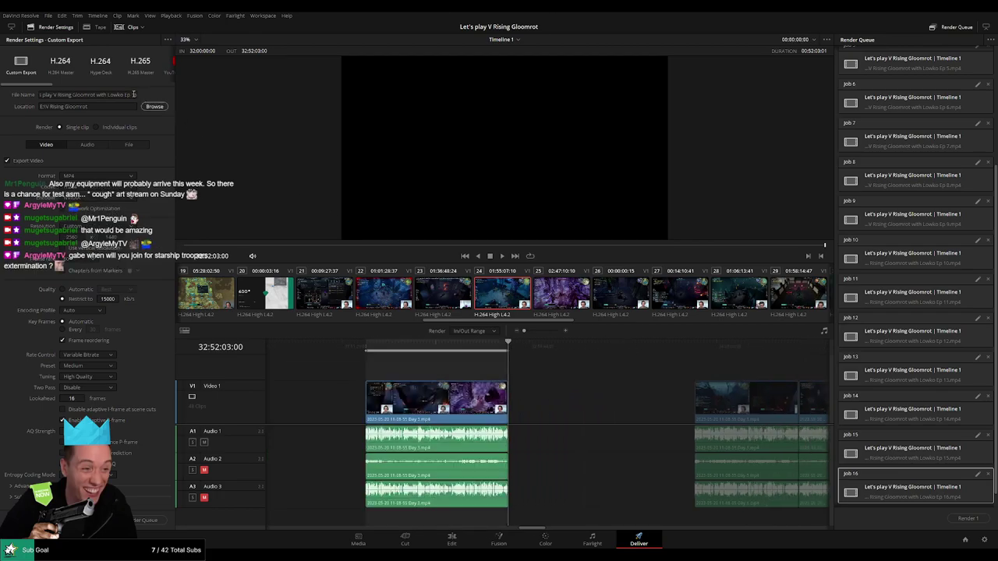
key("BackSpace")
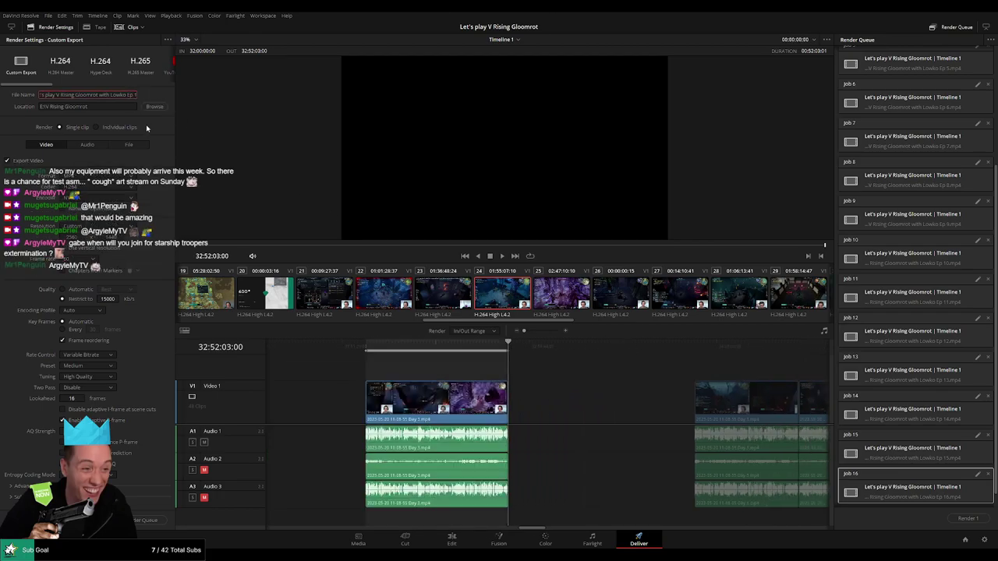
type("7")
left_click(139, 521)
Step: Queue Ep 18 covering 34:00:00:00 to 34:52:12:00
scroll(546, 405, "right", 2)
scroll(534, 397, "right", 4)
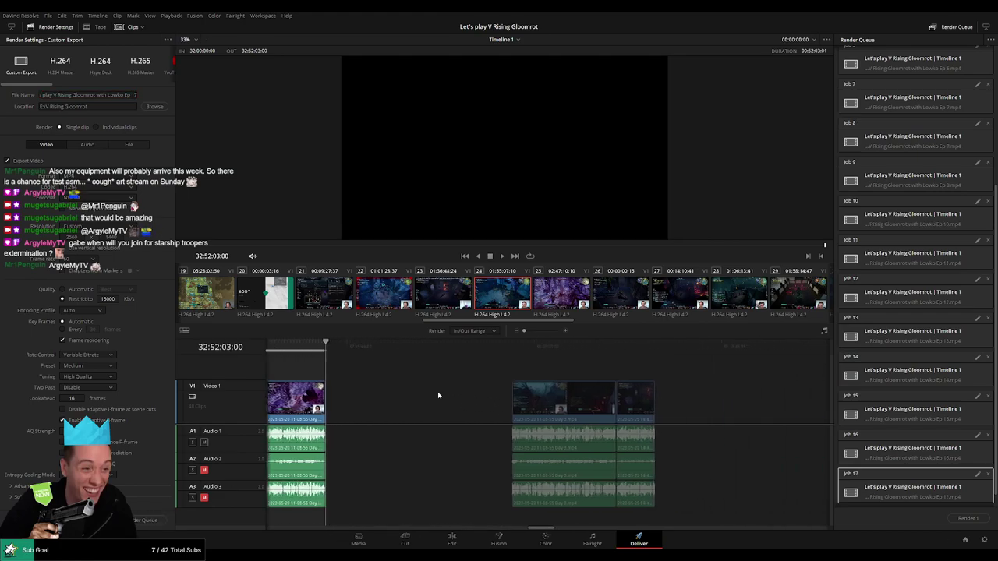
left_click(467, 347)
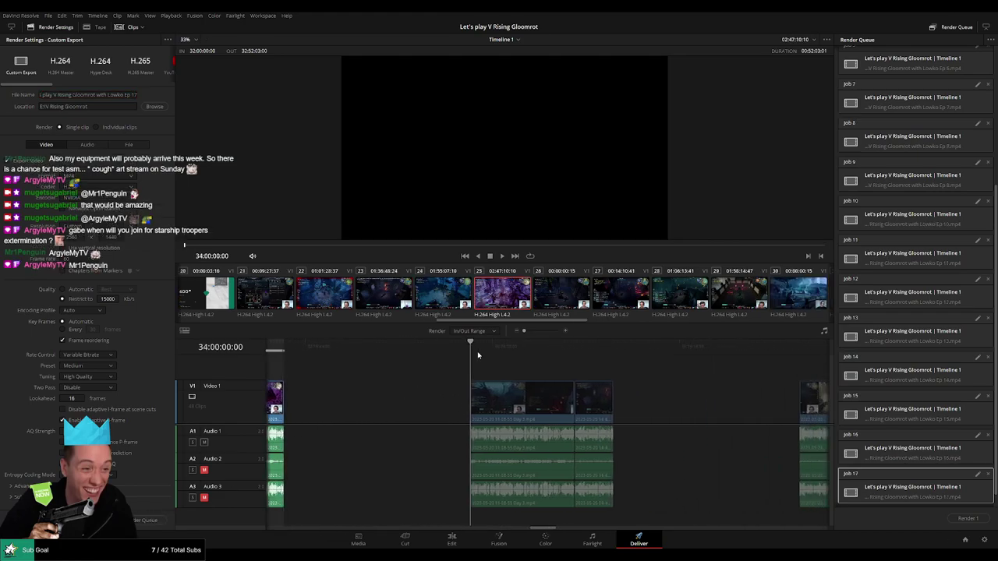
key("o")
scroll(468, 355, "right", 3)
left_click(507, 348)
key("o")
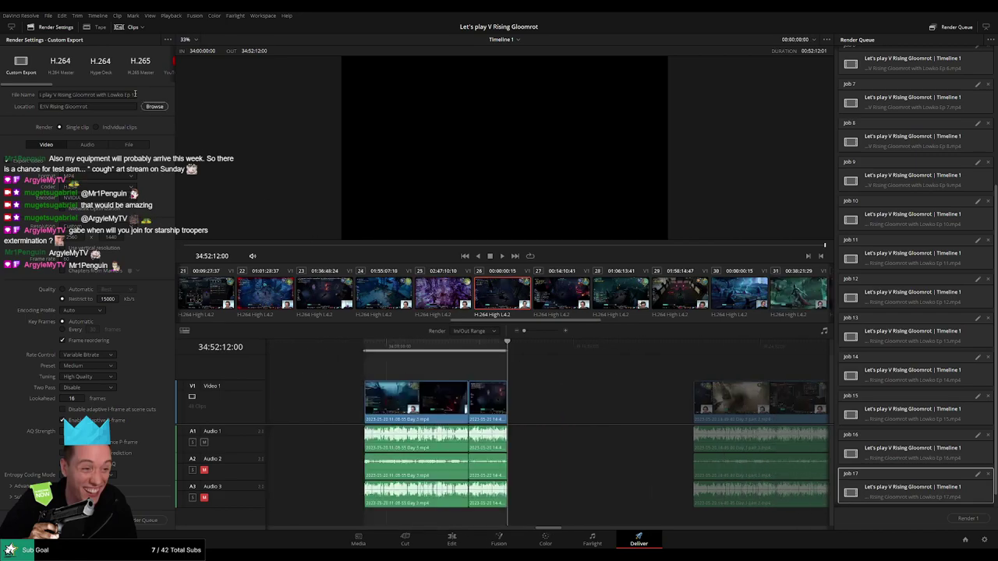
left_click(131, 94)
key("BackSpace")
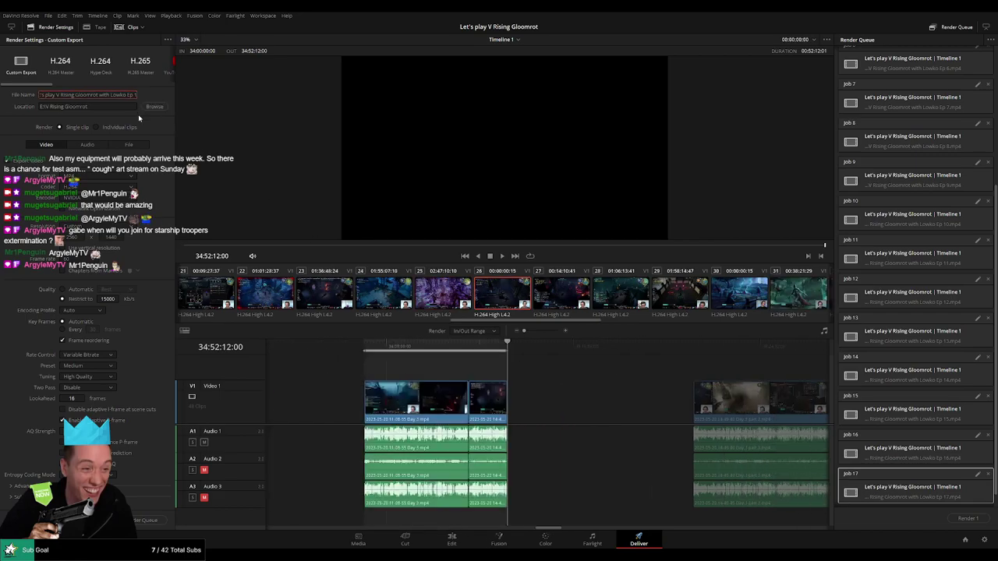
type("8")
left_click(144, 520)
Step: Queue Ep 19 covering 36:00:00:00 to 36:52:03:00
scroll(468, 389, "right", 5)
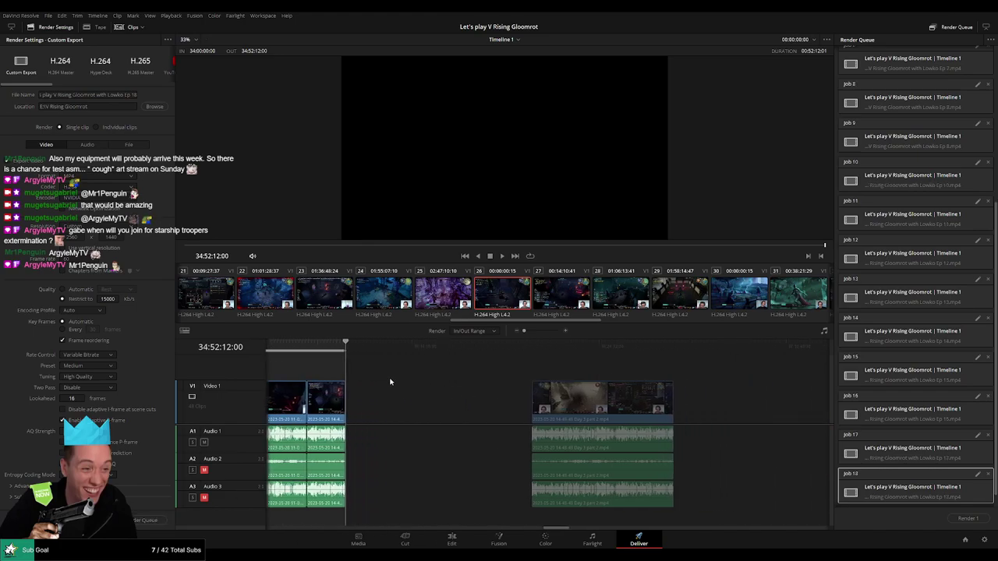
left_click(468, 349)
key("i")
scroll(472, 358, "right", 3)
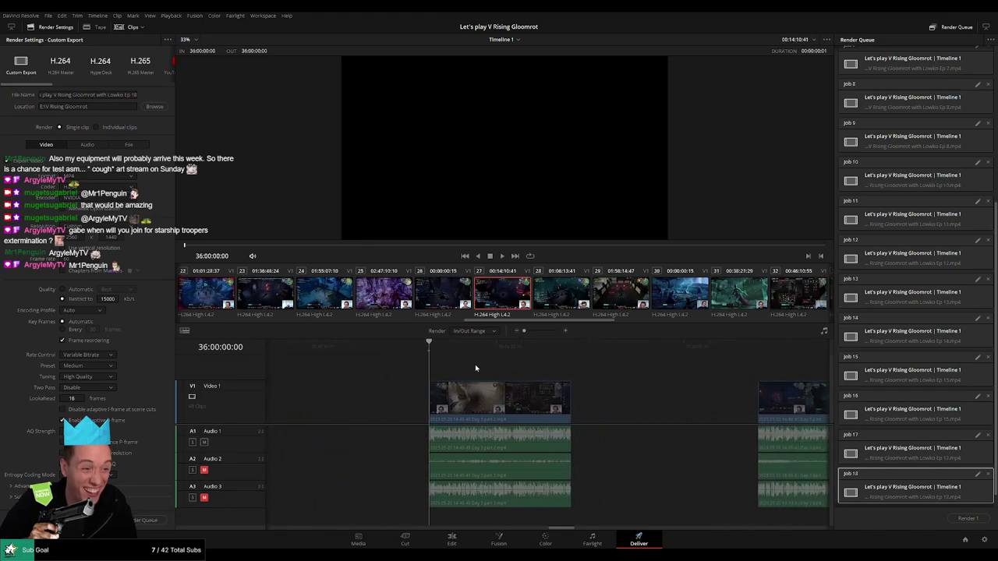
left_click(477, 360)
key("o")
left_click(136, 94)
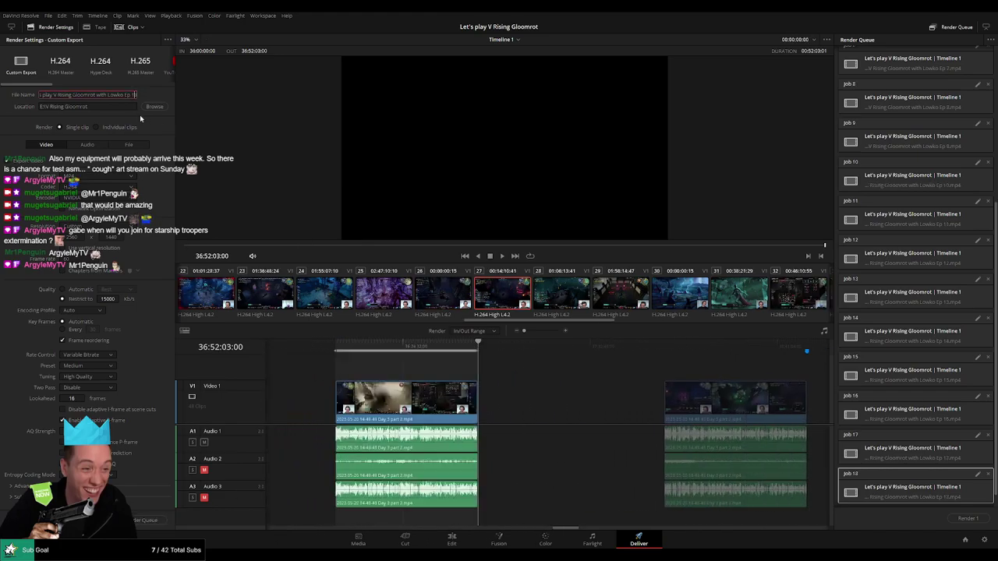
type("9")
left_click(144, 520)
Step: Move the playhead to the next episode's start at 38:00:00:00, then to its footage end
scroll(418, 372, "right", 5)
left_click(450, 351)
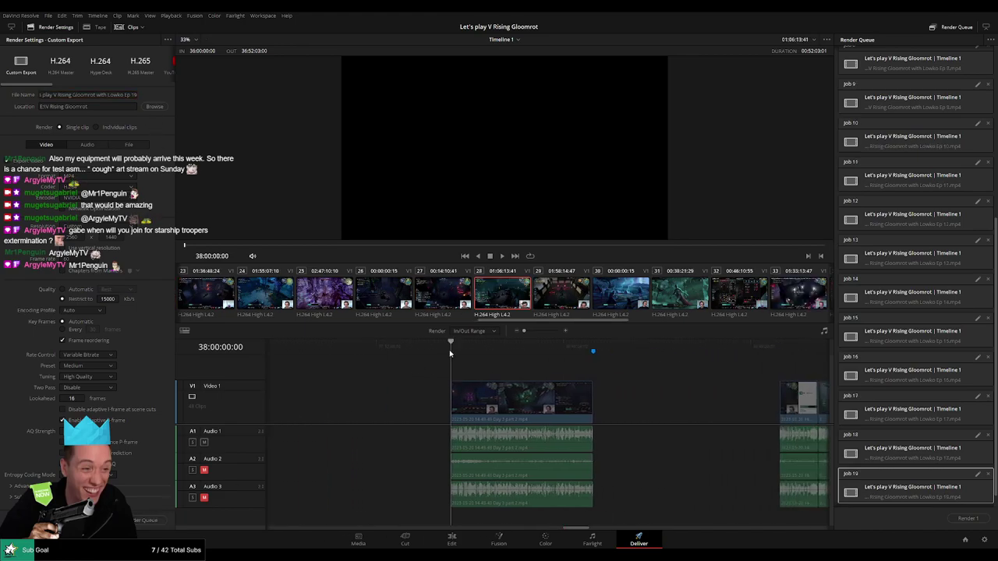
scroll(523, 370, "right", 3)
left_click(484, 348)
Step: Mark the Out point at 38:52:01:06, rename the output to Ep 20, and queue it
key("o")
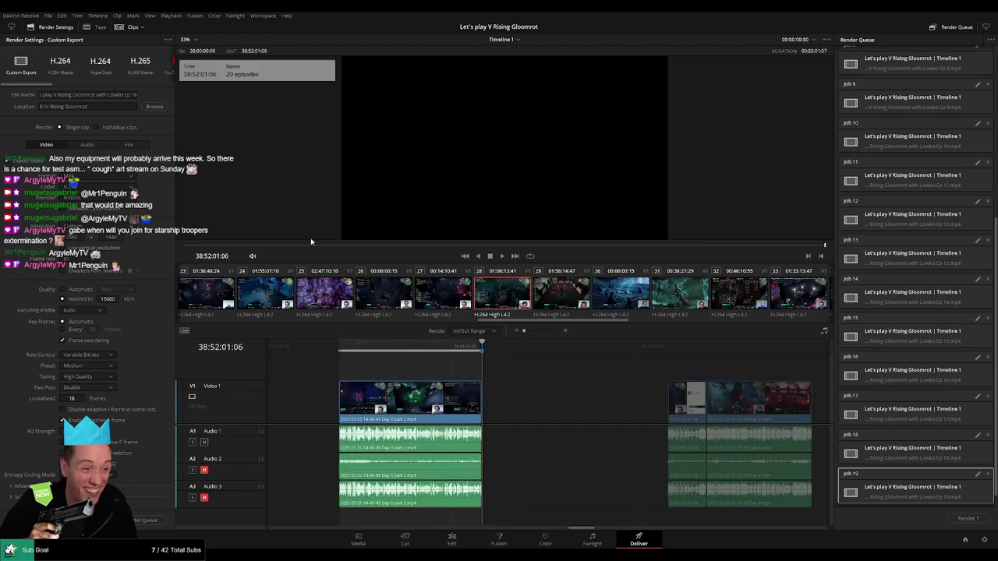
left_click(134, 94)
key("BackSpace")
key("BackSpace")
type("20")
key("Return")
left_click(152, 518)
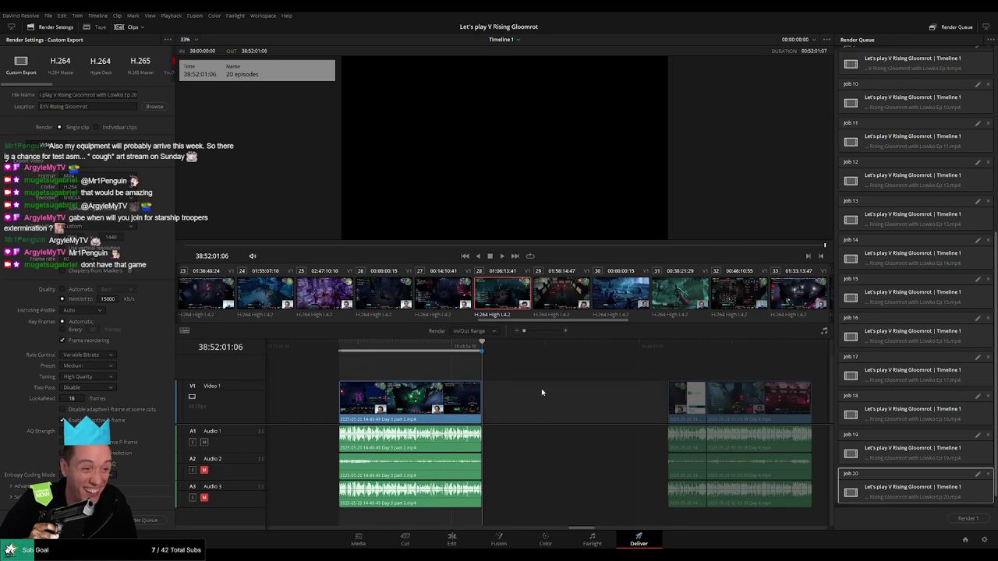
Step: Queue Ep 21 covering 40:00:00:00 to 40:52:27:00
scroll(541, 388, "right", 3)
left_click(566, 355)
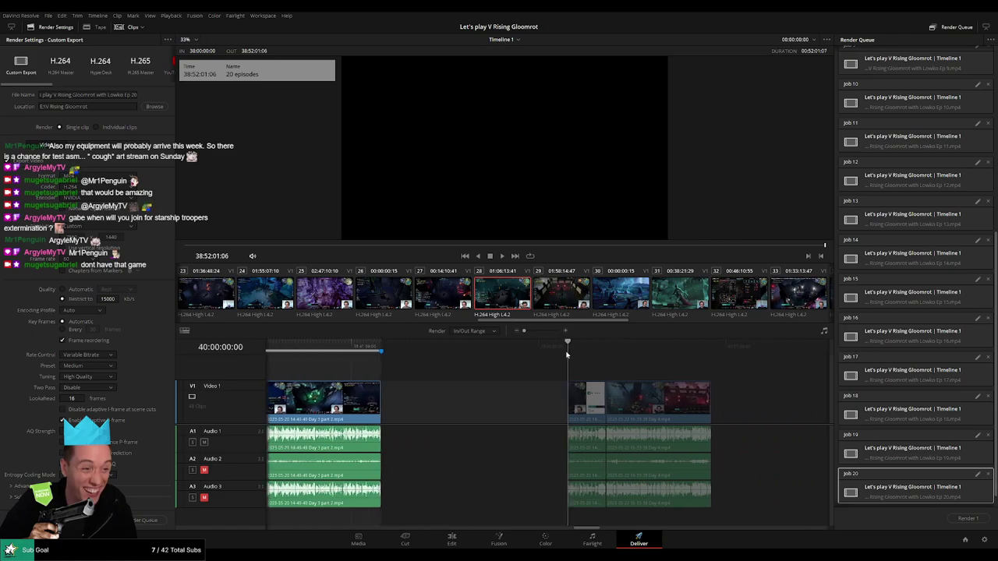
left_click(553, 358)
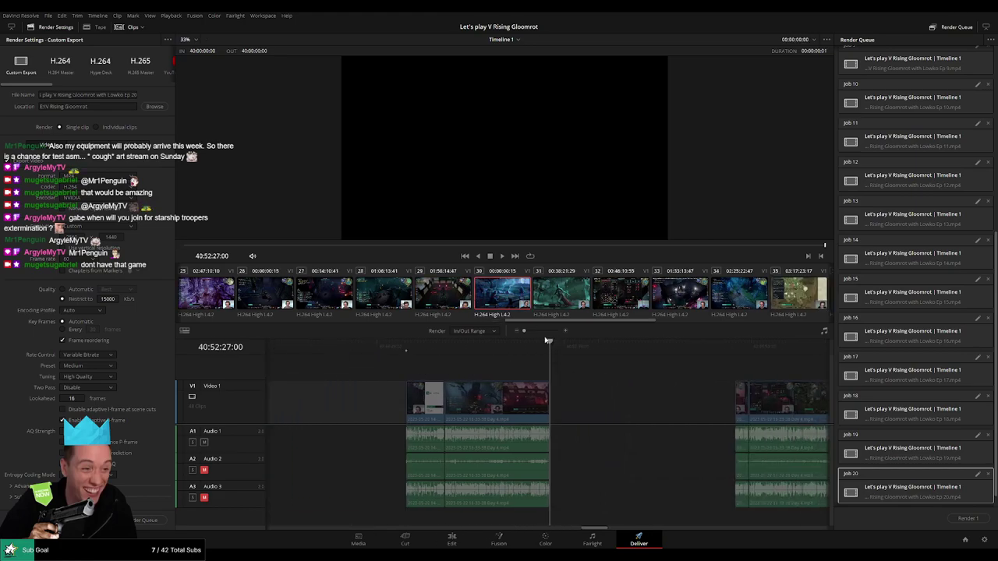
key("o")
left_click(133, 94)
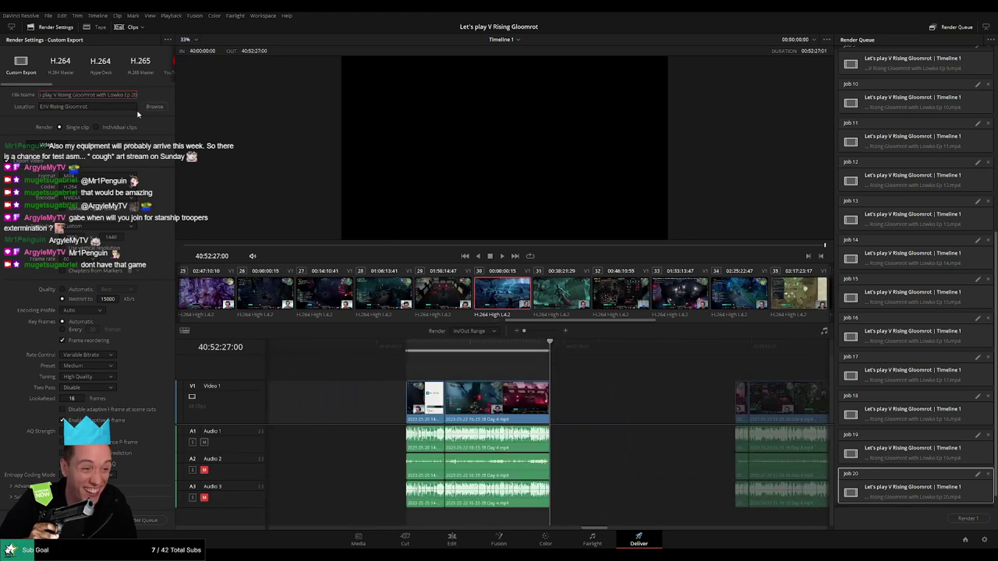
key("BackSpace")
type("1")
left_click(145, 520)
Step: Set the Ep 22 range from 42:00:00:00 to 42:52:05:00 and rename the output Ep 22
scroll(400, 385, "right", 8)
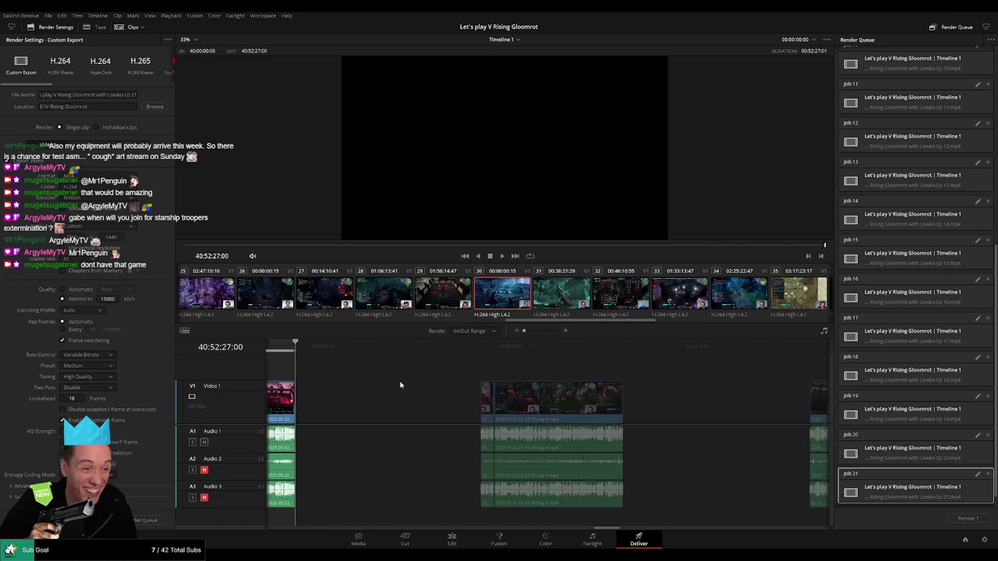
left_click(464, 357)
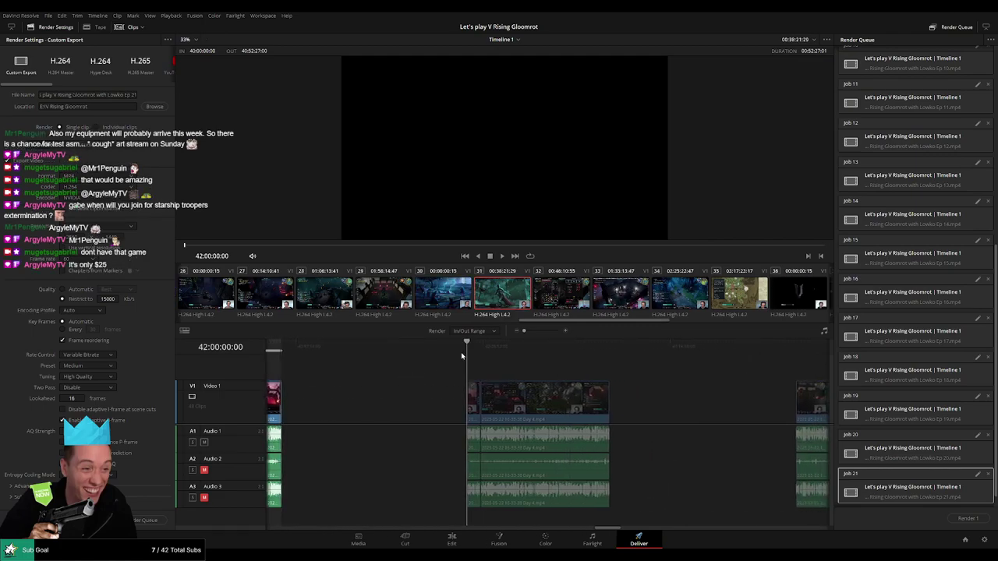
key("i")
key("Down")
key("o")
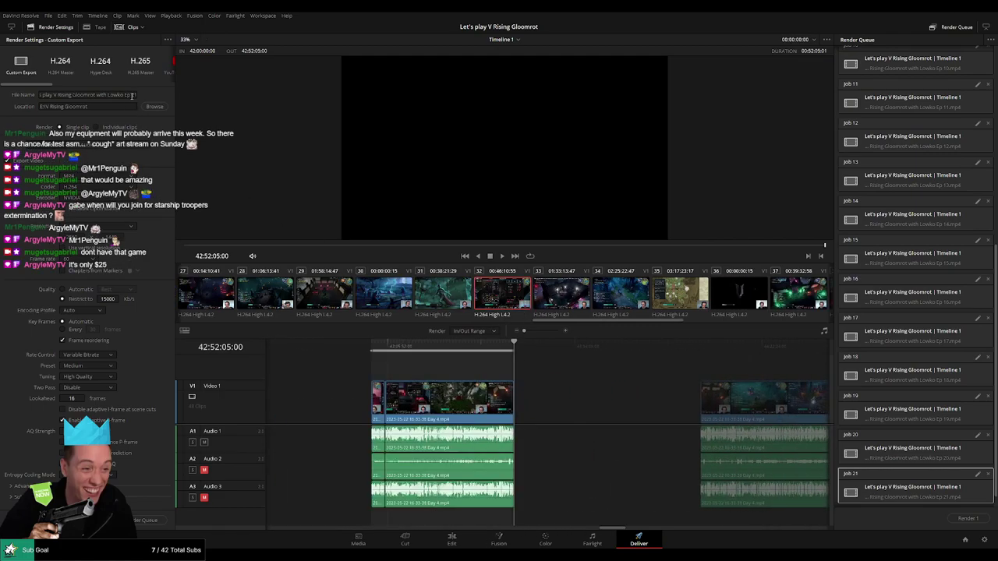
left_click(131, 95)
key("BackSpace")
type("22")
Step: Queue Ep 23 covering 44:00:00:00 to 44:52:09:00
scroll(468, 413, "right", 5)
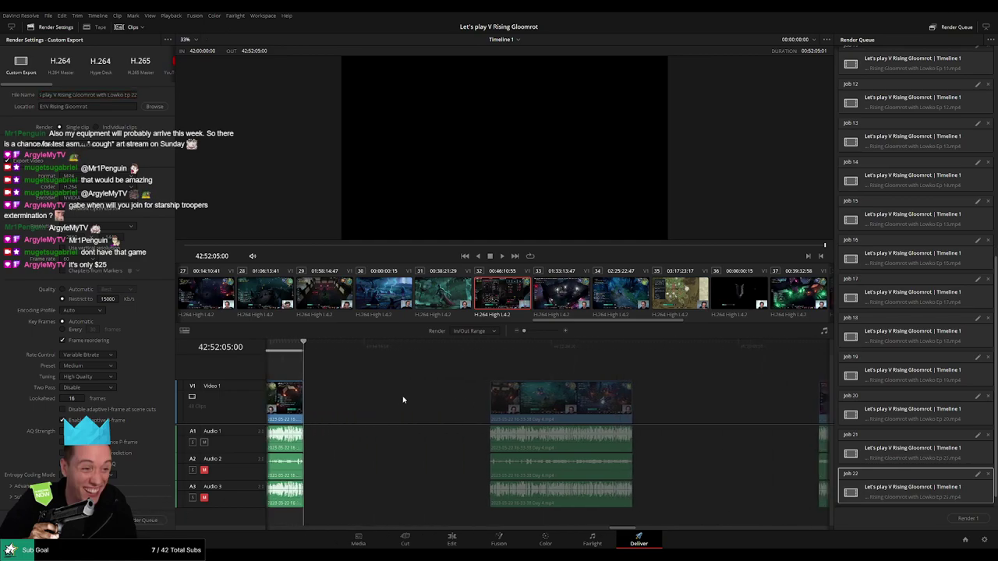
left_click(475, 351)
key("i")
scroll(550, 377, "right", 2)
left_click(499, 348)
key("o")
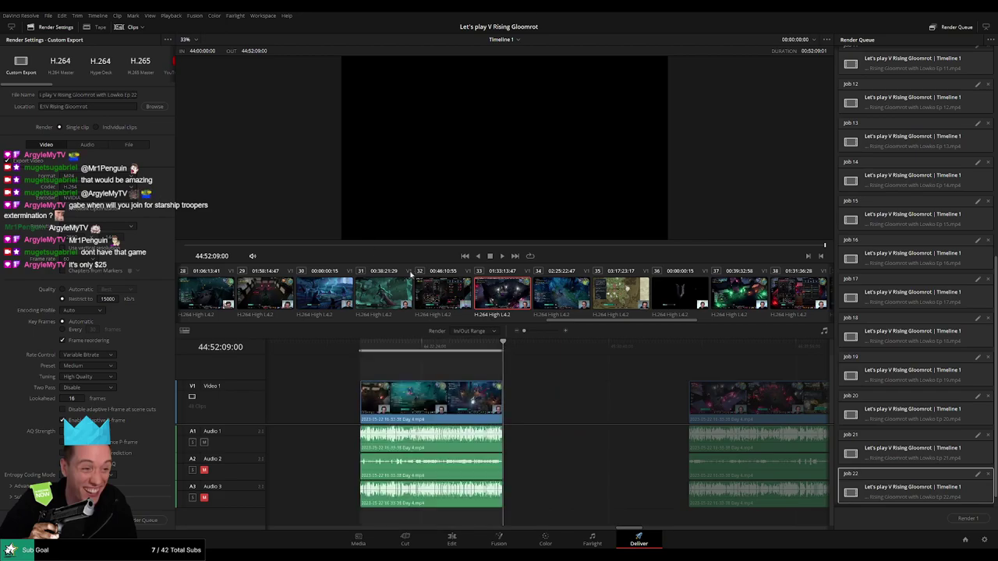
left_click(136, 96)
key("BackSpace")
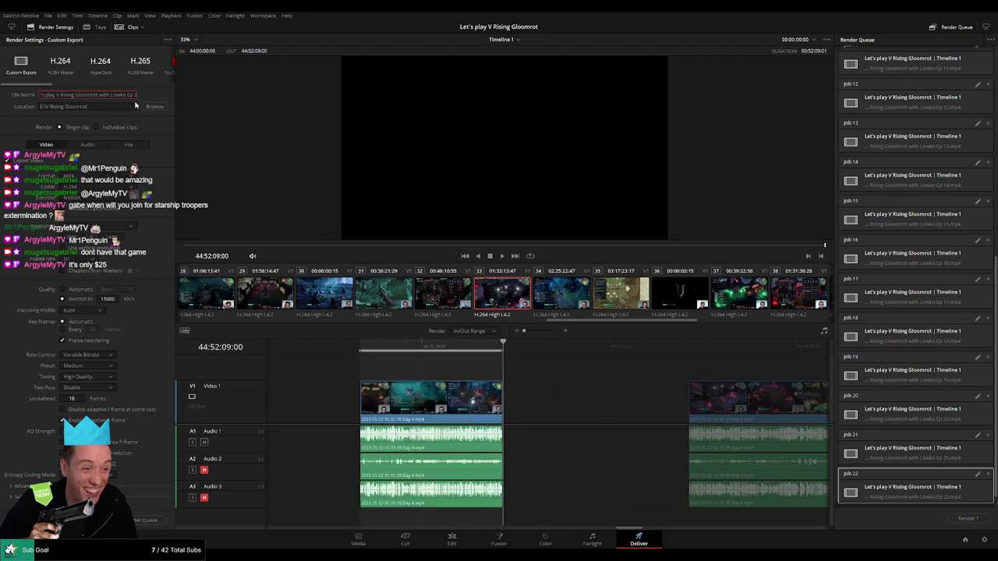
type("3")
left_click(144, 520)
Step: Queue Ep 24 covering 46:00:00:00 to 46:52:00:30
scroll(390, 385, "right", 3)
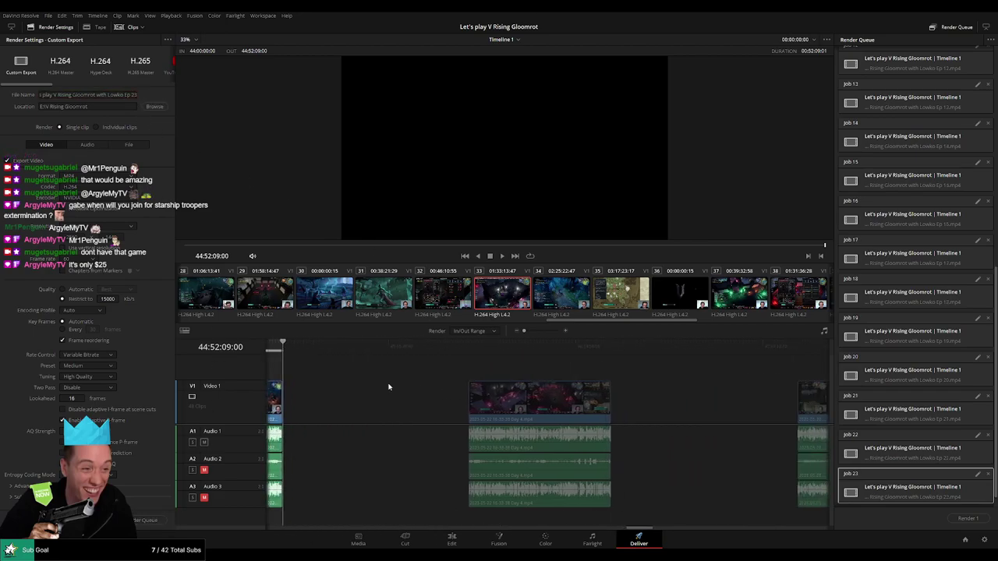
left_click(460, 348)
scroll(484, 366, "right", 3)
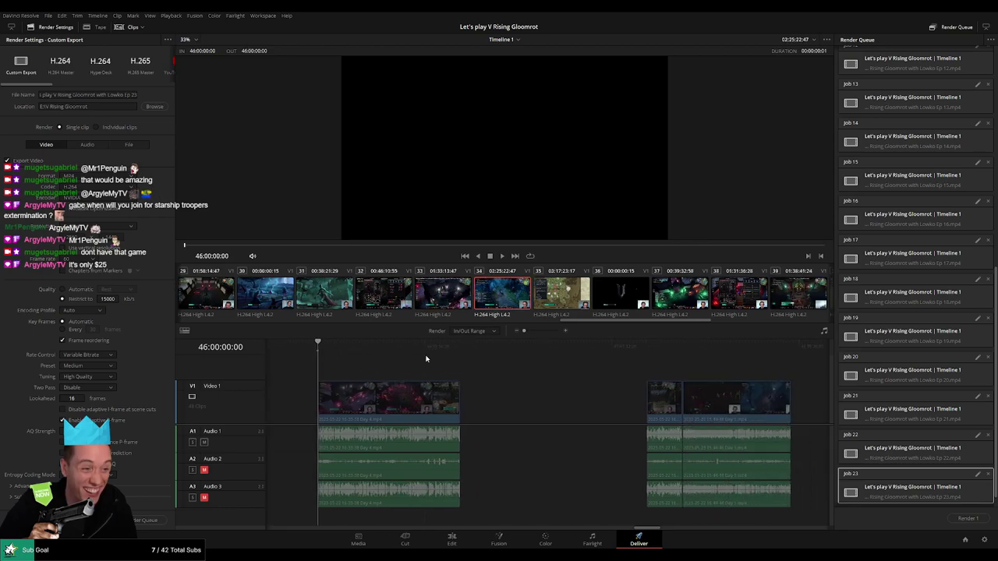
left_click(460, 343)
key("o")
left_click(136, 95)
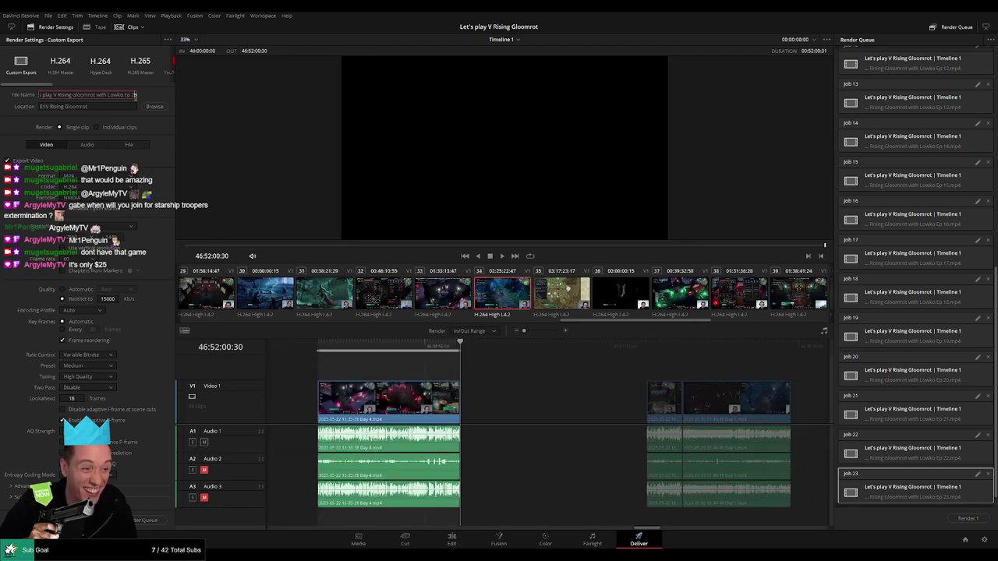
key("BackSpace")
type("4")
left_click(148, 520)
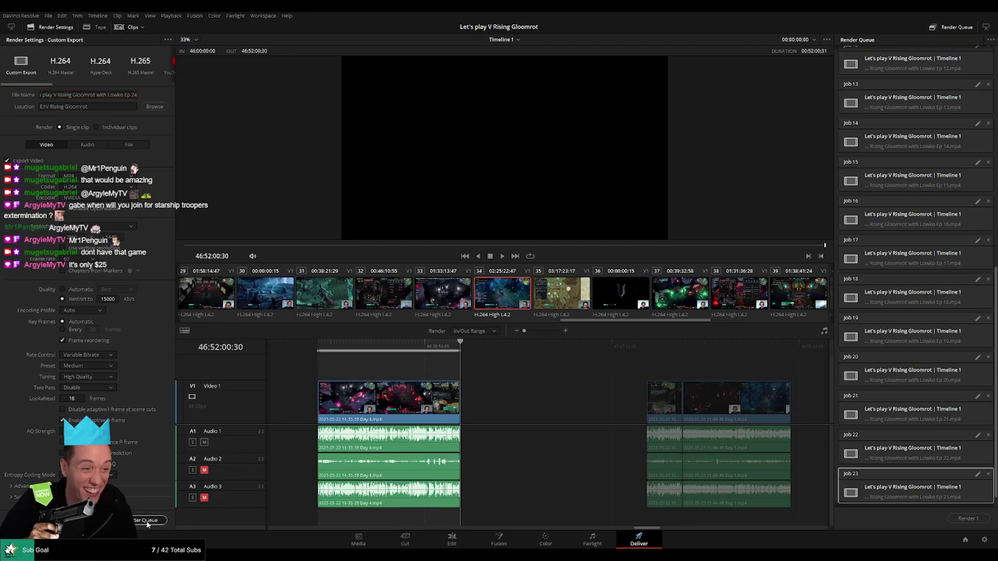
Step: Queue Ep 25 covering 48:00:00:00 to 48:52:41:00
scroll(545, 410, "right", 3)
left_click(479, 347)
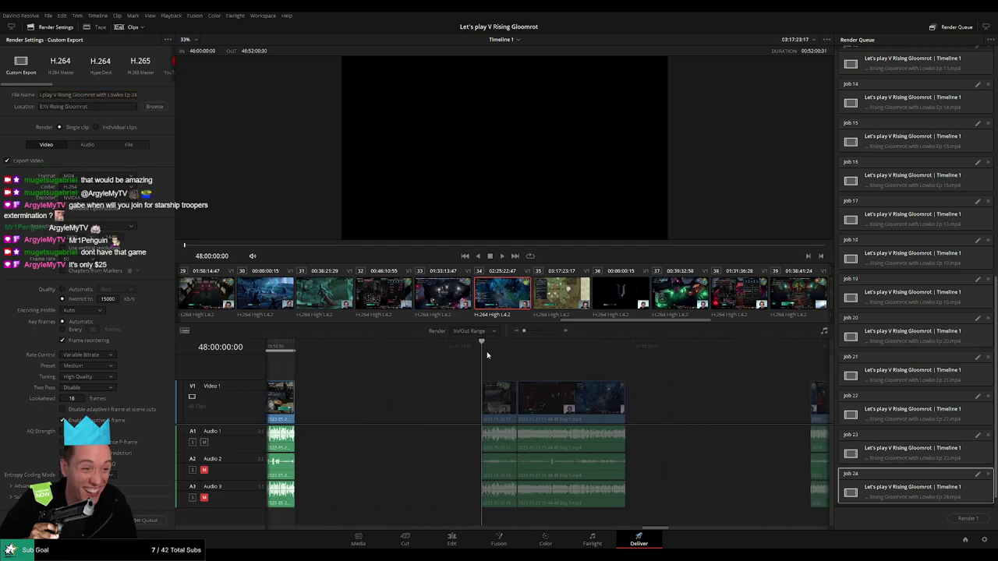
key("i")
scroll(518, 372, "right", 3)
left_click(471, 345)
key("o")
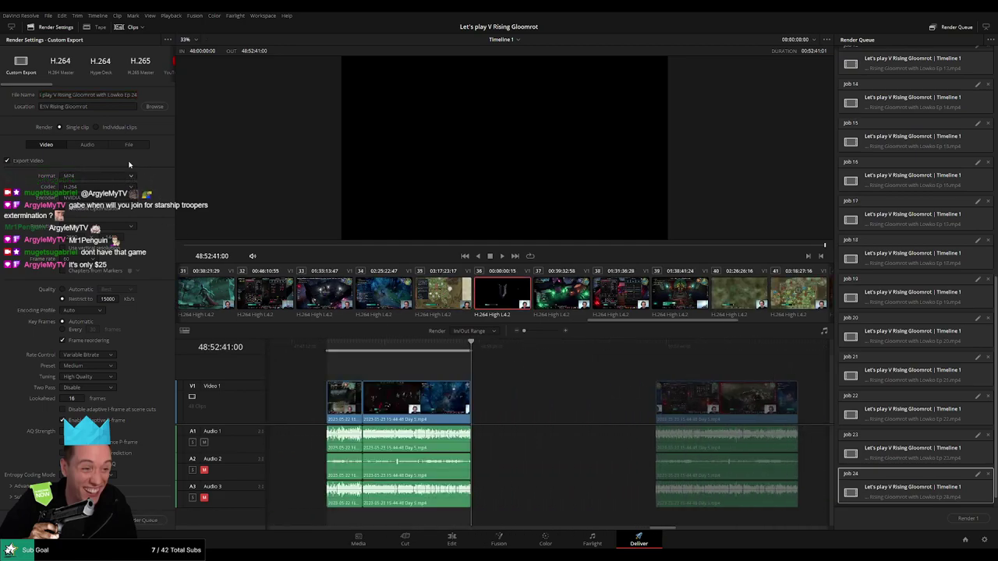
left_click(135, 94)
key("BackSpace")
type("5")
left_click(148, 520)
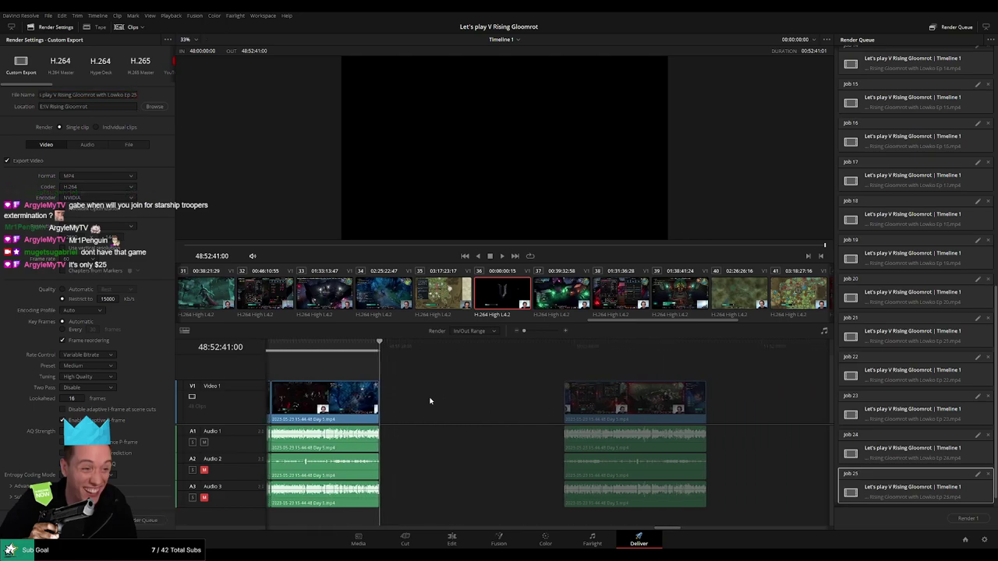
Step: Mark the end of episode 26's range, rename the output Ep 26, and queue it
scroll(431, 401, "right", 3)
left_click(466, 356)
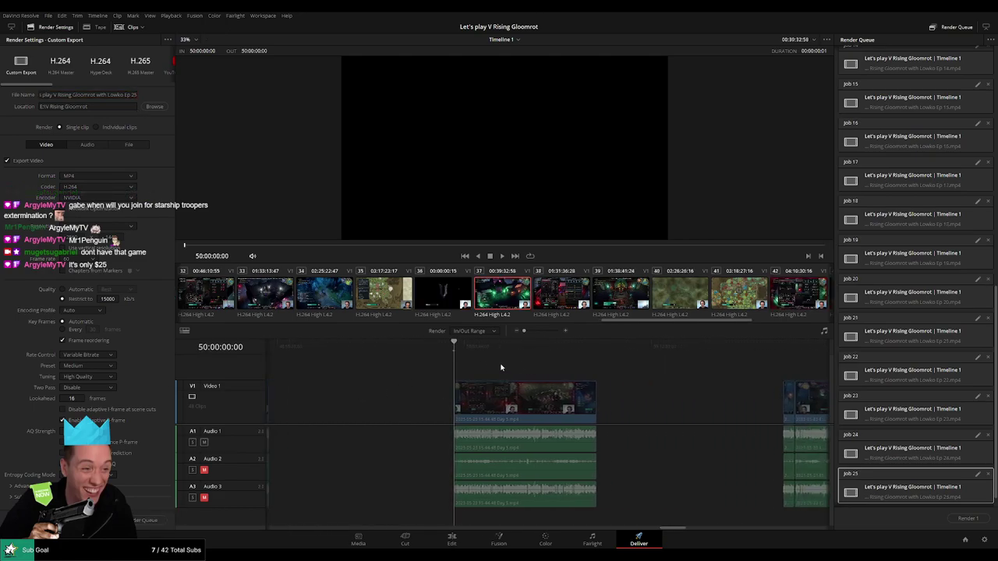
scroll(479, 362, "right", 3)
left_click(493, 367)
key("o")
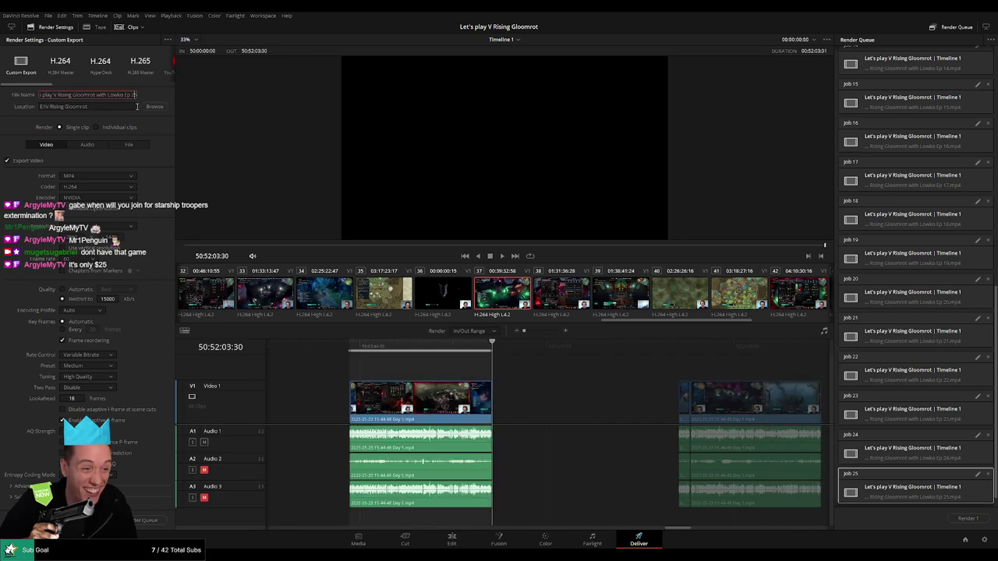
key("BackSpace")
type("6")
left_click(155, 518)
Step: Mark In and Out around the next clip and queue it as Ep 27
scroll(514, 423, "right", 1)
scroll(417, 386, "right", 4)
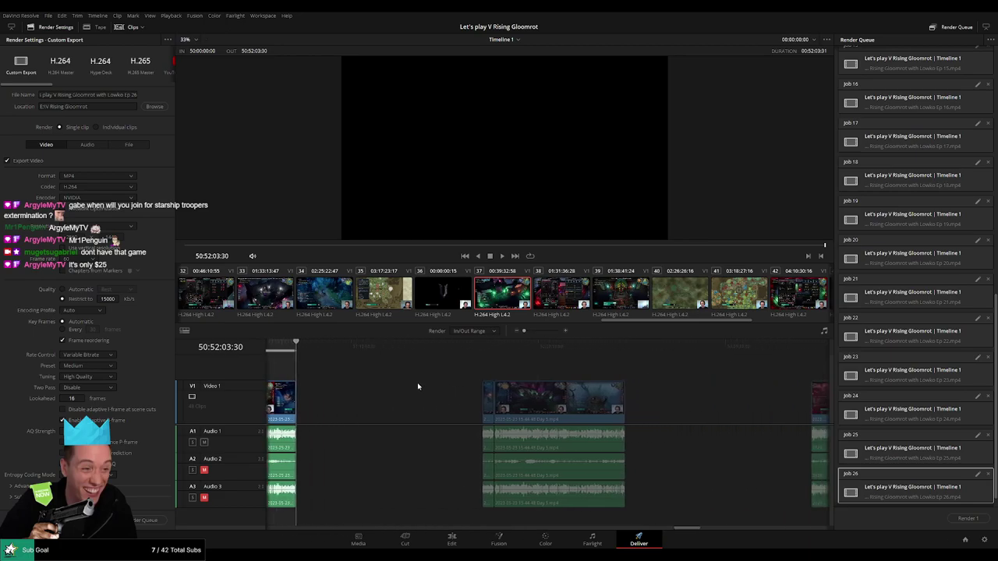
left_click(468, 346)
key("i")
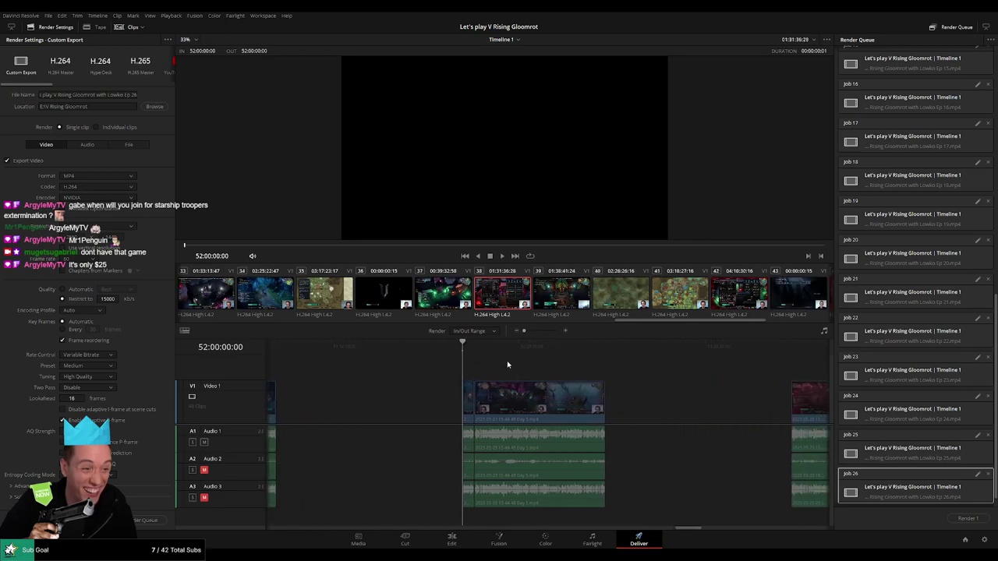
key("Down")
key("o")
left_click(137, 95)
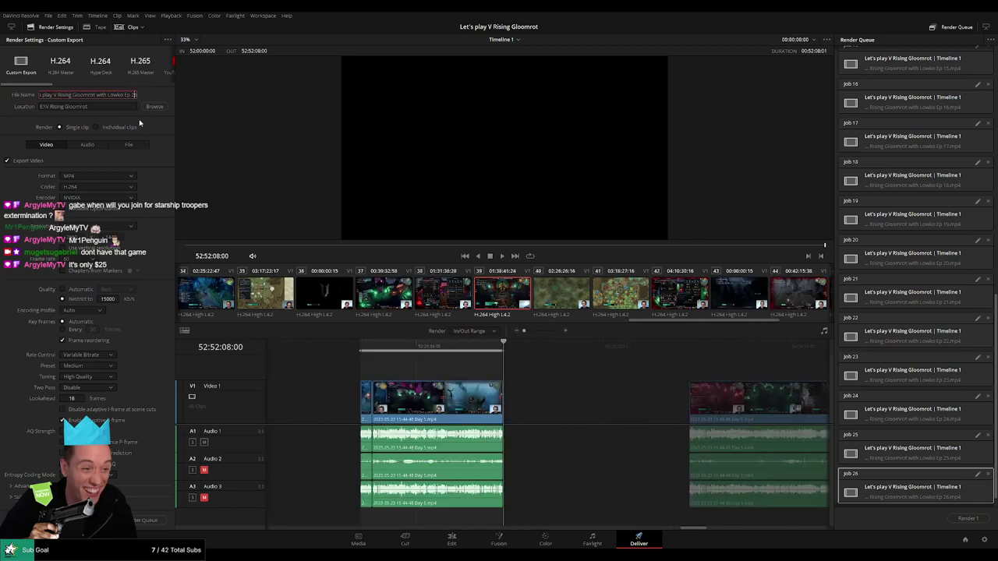
key("BackSpace")
type("7")
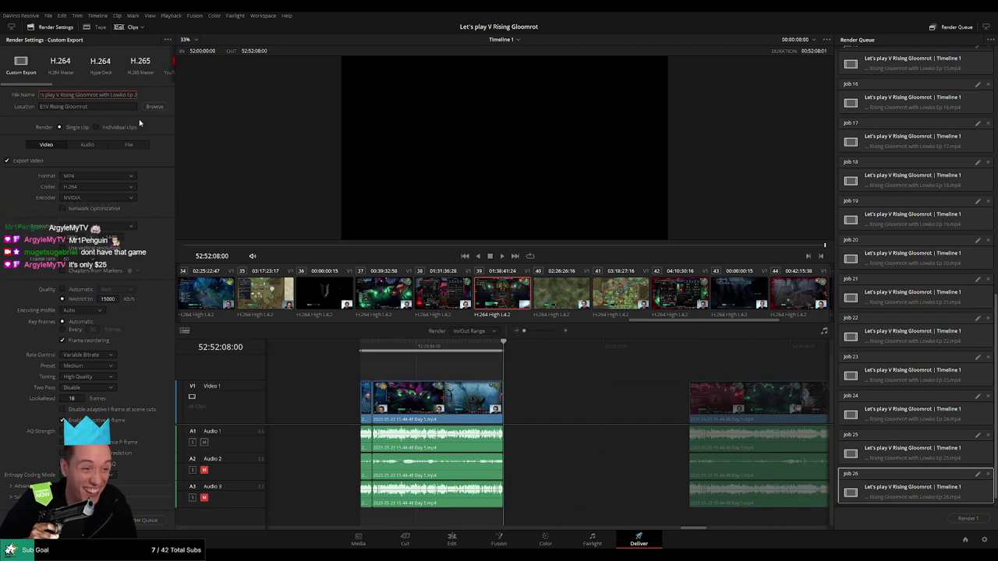
left_click(145, 520)
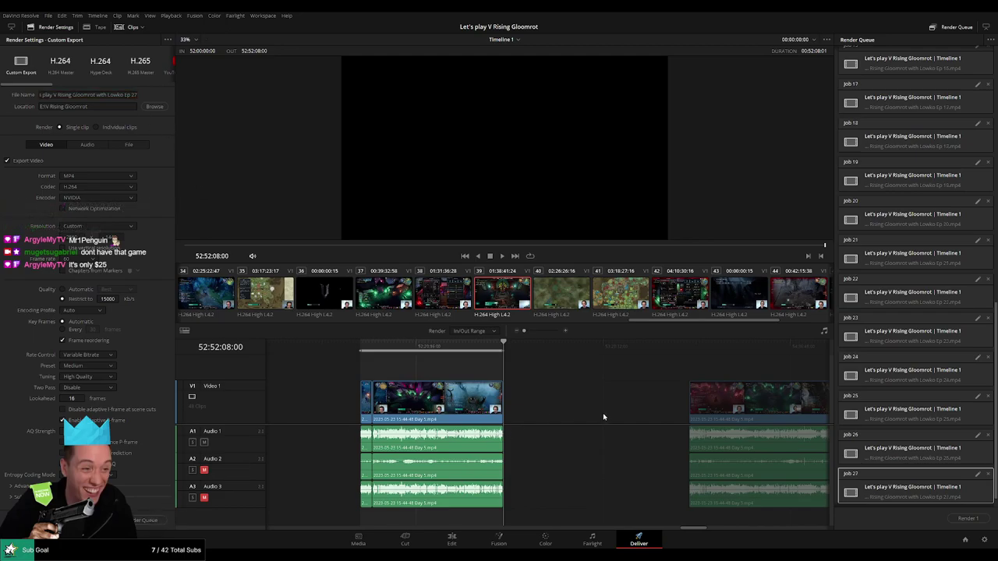
Step: Mark In and Out around the next clip for episode 28 and clear the old file-name number
left_click_drag(603, 417, 385, 386)
left_click(463, 356)
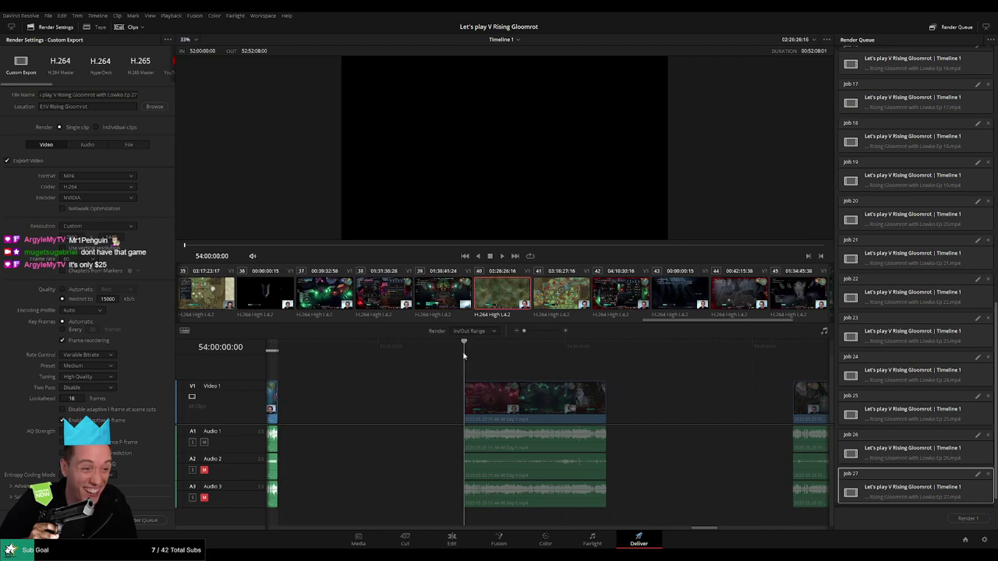
key("i")
key("Down")
key("o")
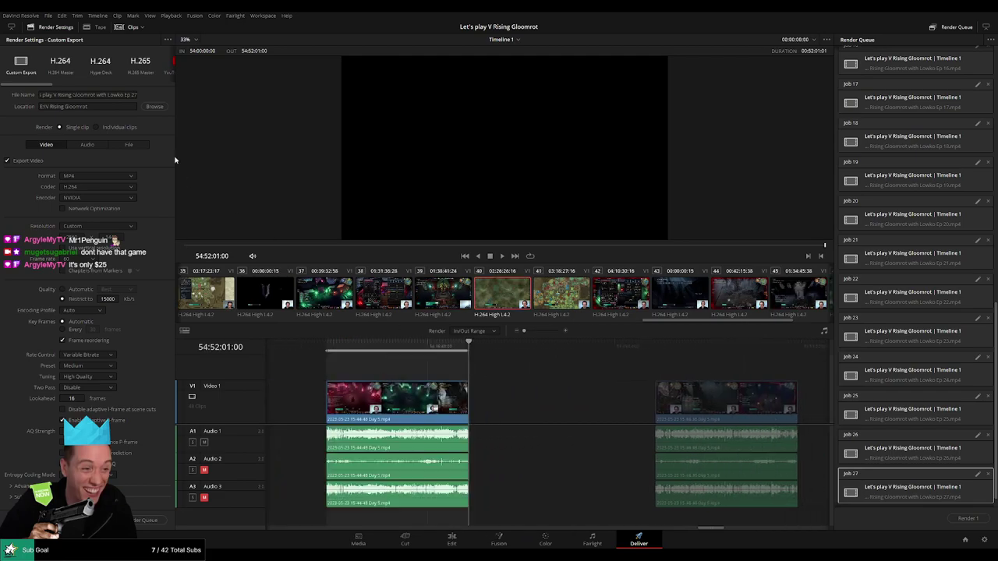
left_click(134, 94)
key("BackSpace")
Step: Finish naming and queue Ep 28, then mark the next clip's range and queue Ep 29
type("8")
left_click(147, 524)
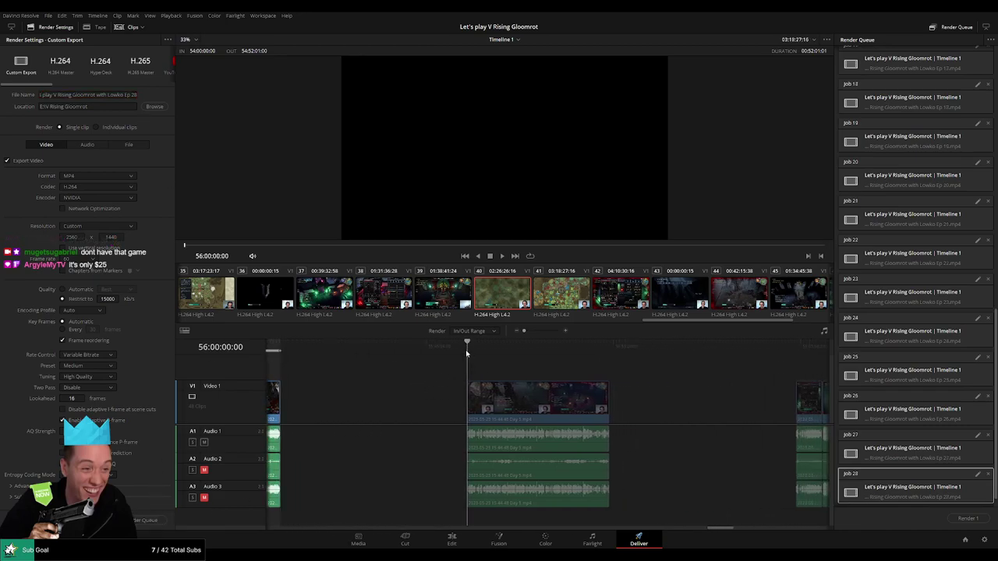
key("Down")
left_click(484, 356)
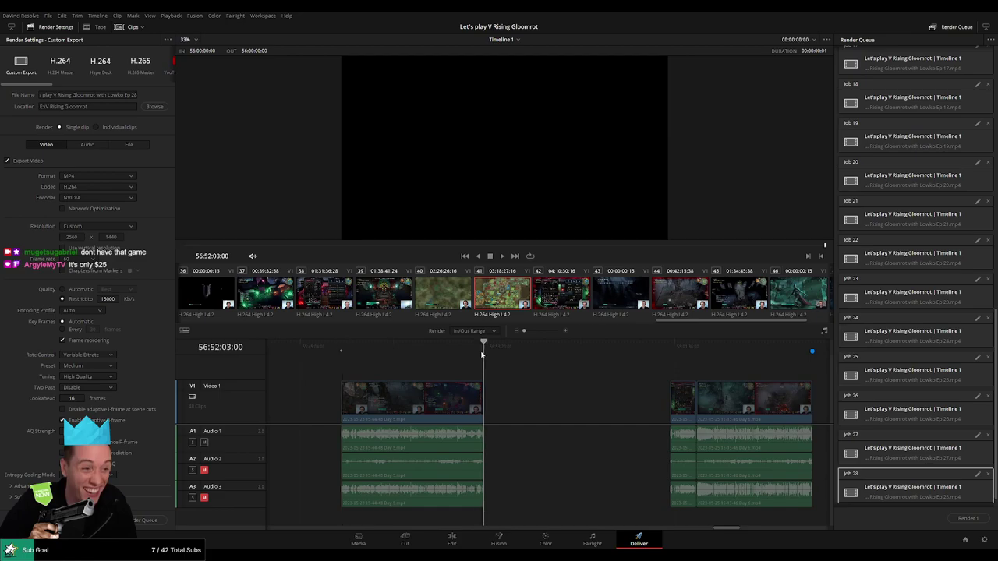
key("o")
left_click(134, 94)
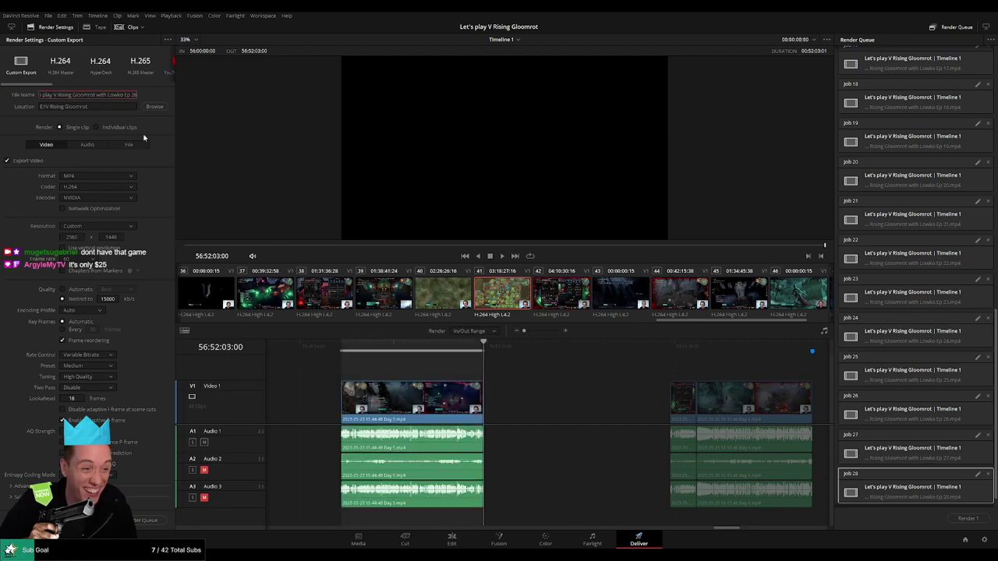
left_click(144, 520)
Step: Mark the next clip's in/out range and queue it as Ep 30
scroll(562, 390, "right", 5)
left_click(467, 351)
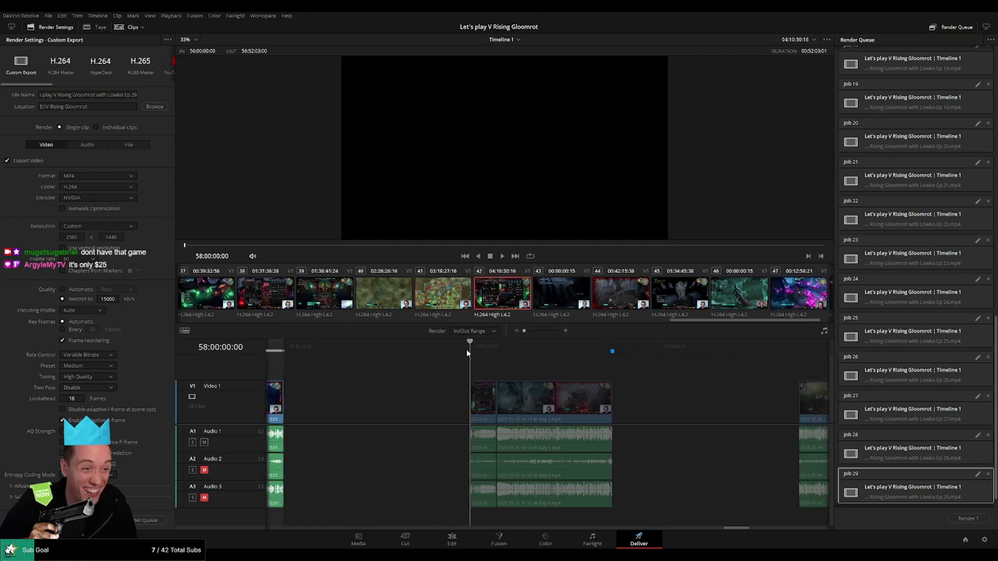
scroll(467, 355, "right", 3)
left_click(504, 349)
key("o")
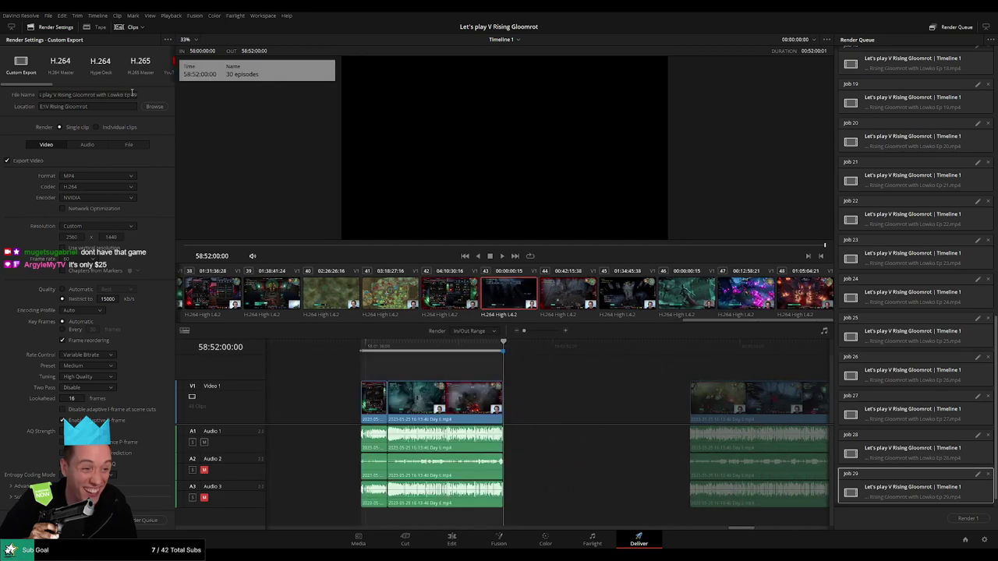
left_click(129, 95)
key("BackSpace")
key("BackSpace")
type("30")
left_click(150, 518)
Step: Mark the following clip's range and queue it as Ep 31
scroll(406, 382, "right", 5)
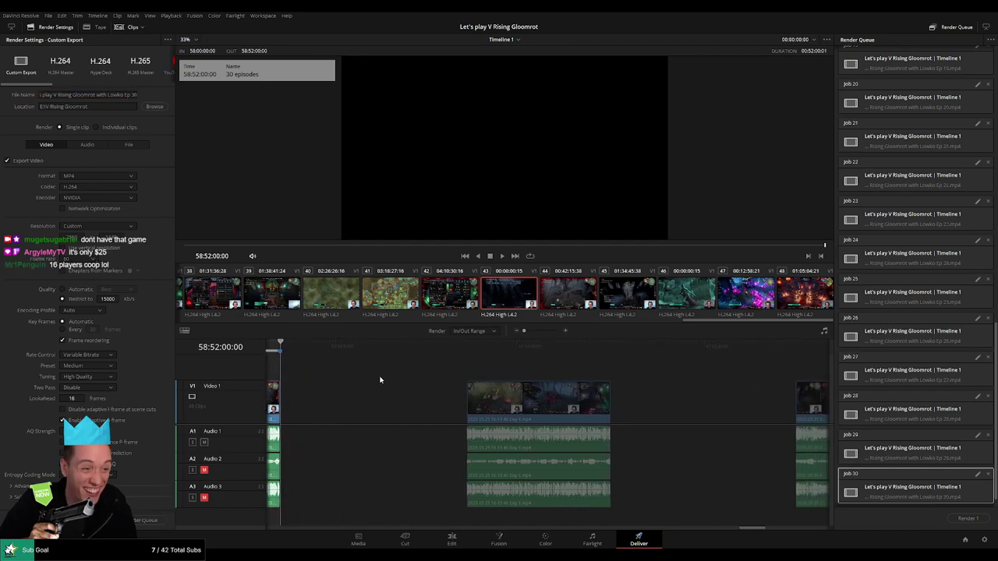
left_click(464, 343)
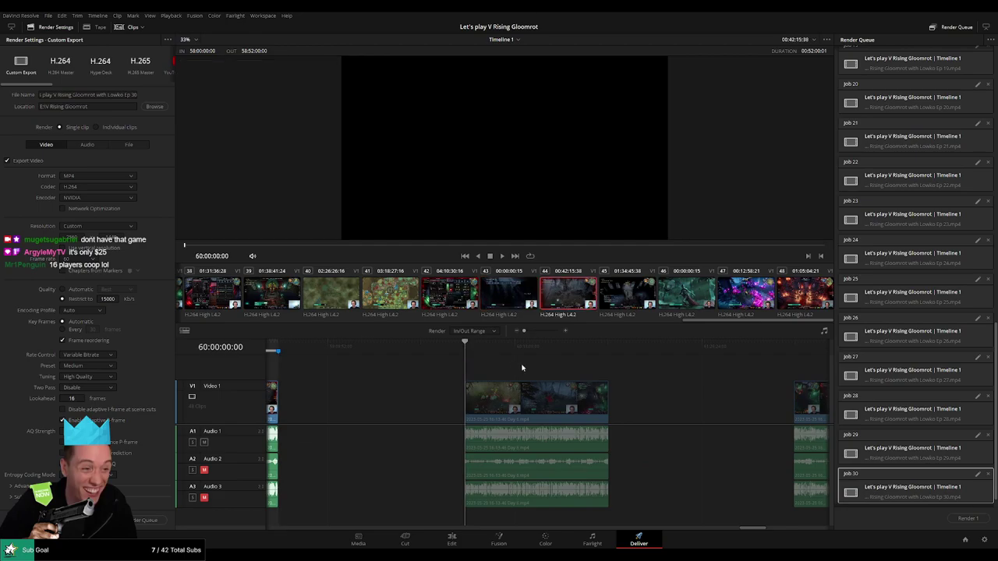
scroll(507, 365, "right", 3)
key("Down")
key("x")
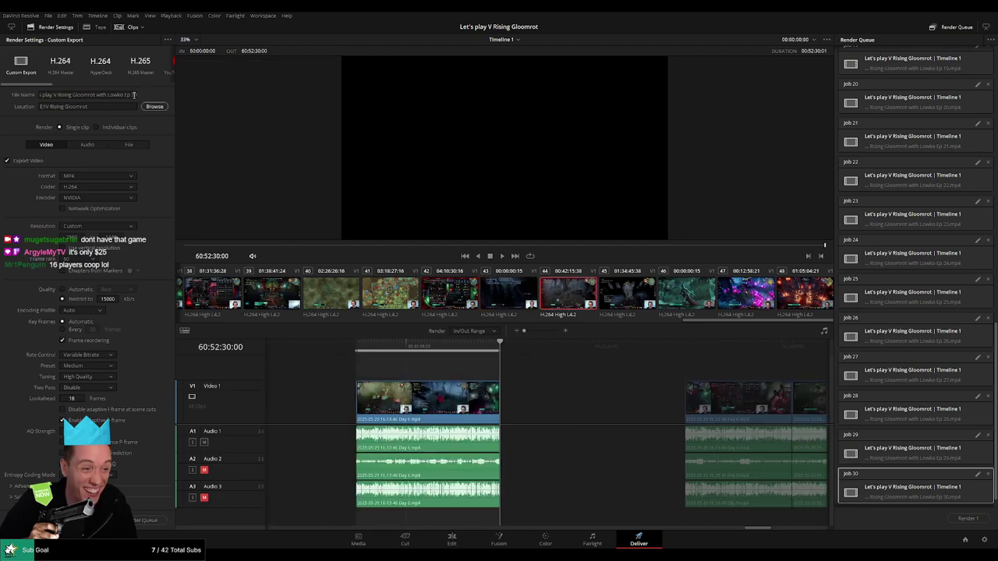
left_click(134, 95)
key("BackSpace")
type("1")
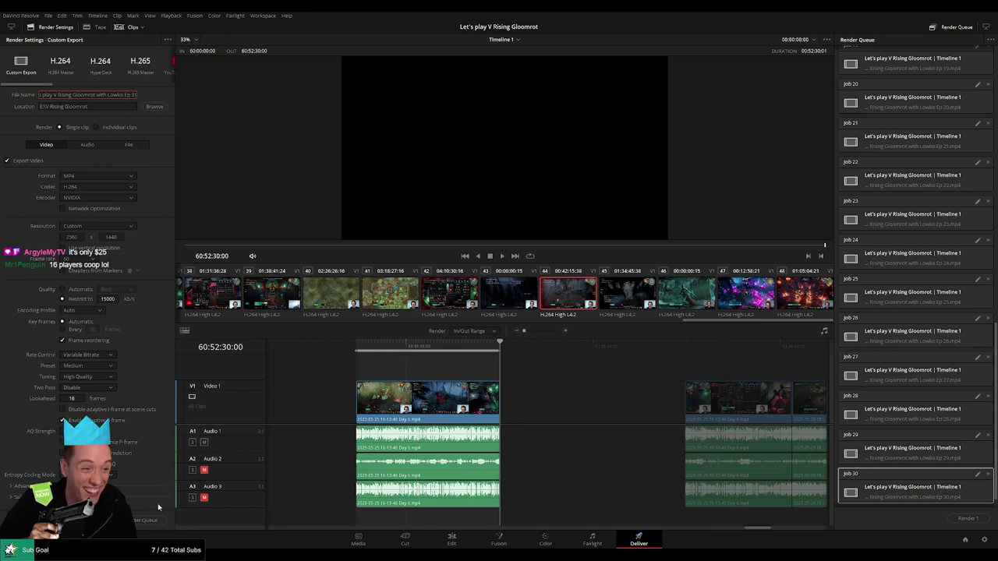
left_click(148, 520)
Step: Mark the next clip's range and add it to the render queue as Ep 32
scroll(370, 388, "right", 3)
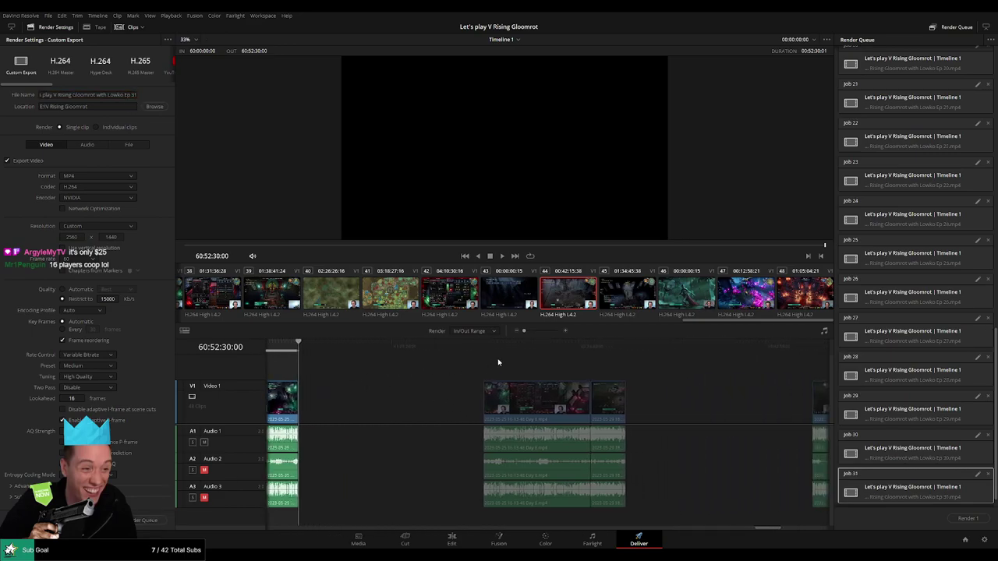
key("Down")
scroll(502, 362, "right", 3)
key("Down")
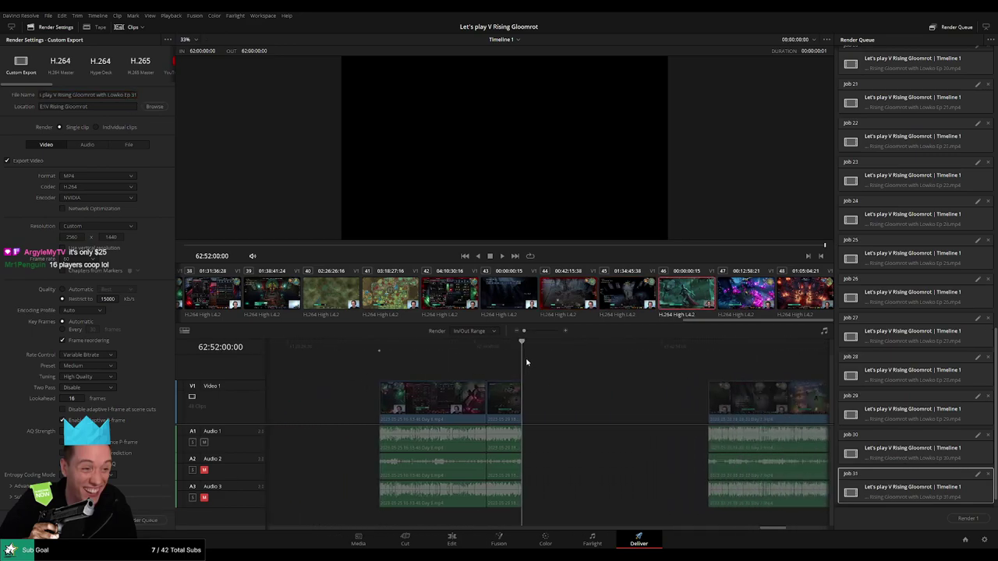
key("o")
left_click(136, 97)
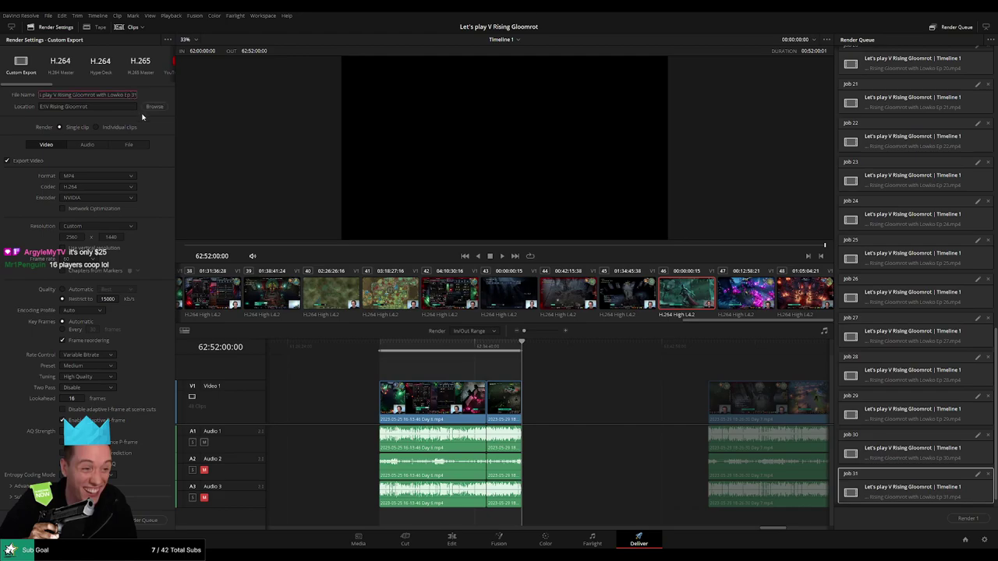
key("BackSpace")
type("2")
left_click(148, 520)
Step: Mark the next clip's range and add it to the render queue as Ep 33
scroll(405, 374, "right", 4)
key("Down")
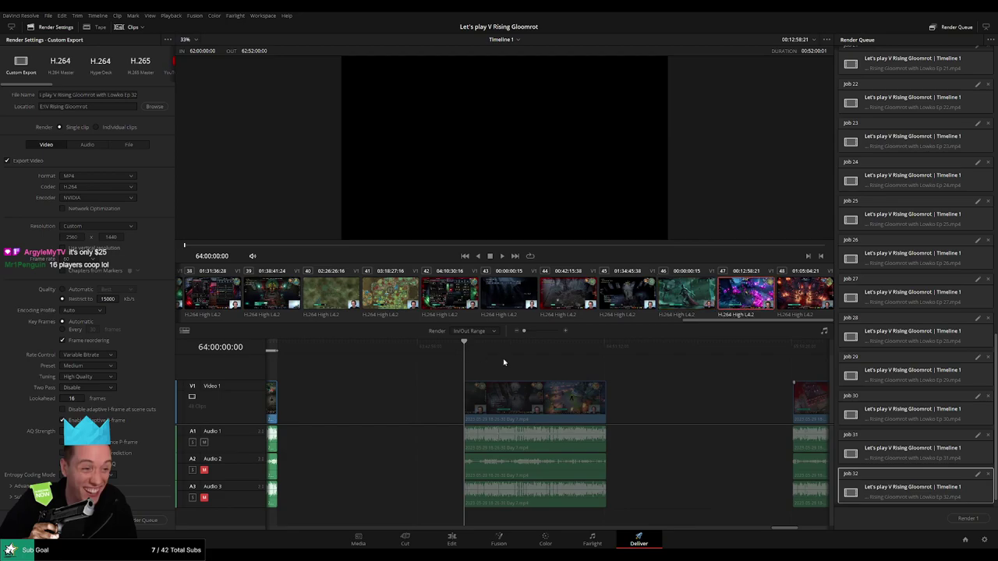
scroll(504, 363, "right", 2)
key("Down")
key("o")
left_click(134, 95)
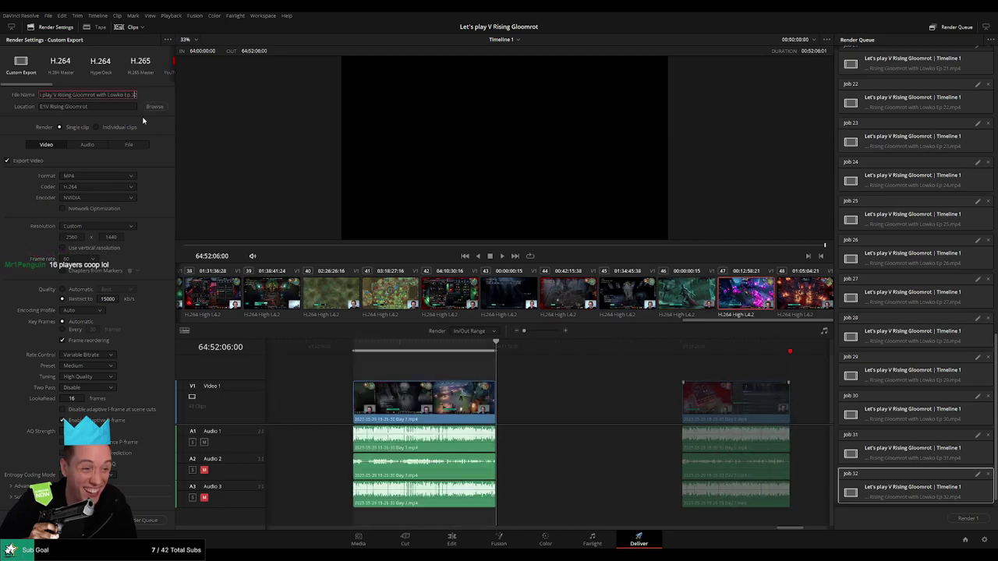
key("BackSpace")
type("3")
left_click(148, 520)
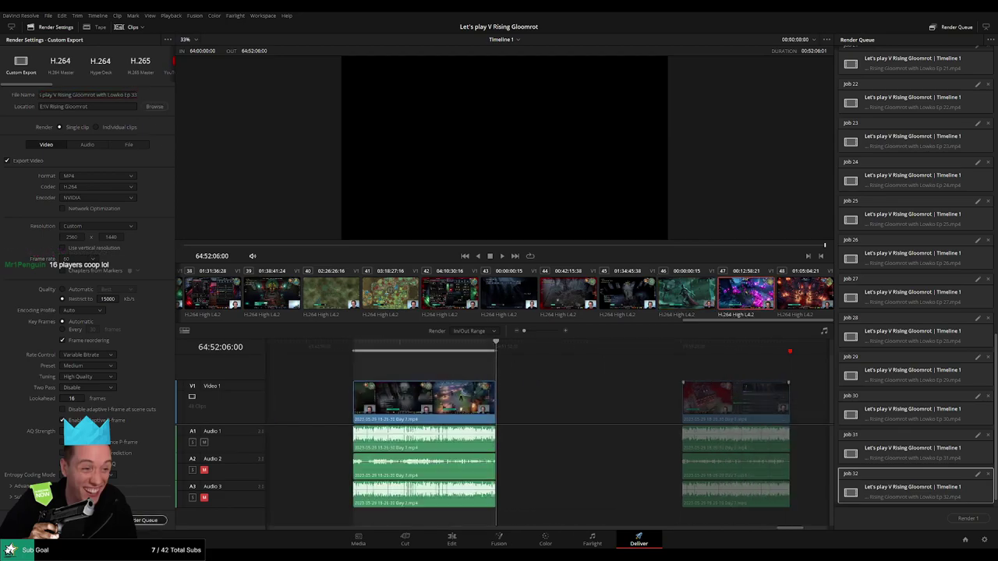
Step: Move to the last clip and mark the start of episode 34's range at 66:00:00:00
scroll(567, 404, "right", 1)
scroll(567, 404, "right", 4)
key("Down")
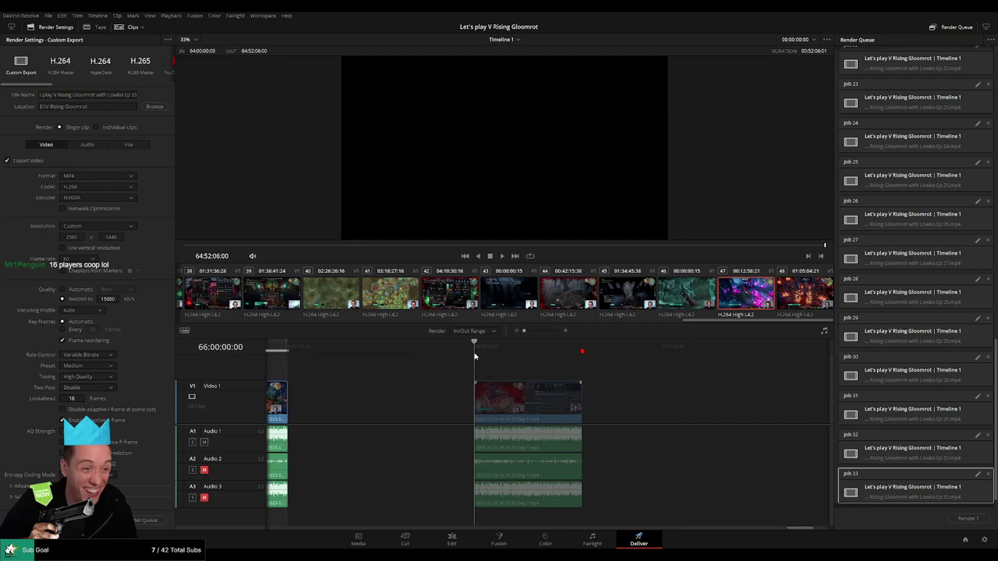
scroll(499, 362, "right", 2)
key("Down")
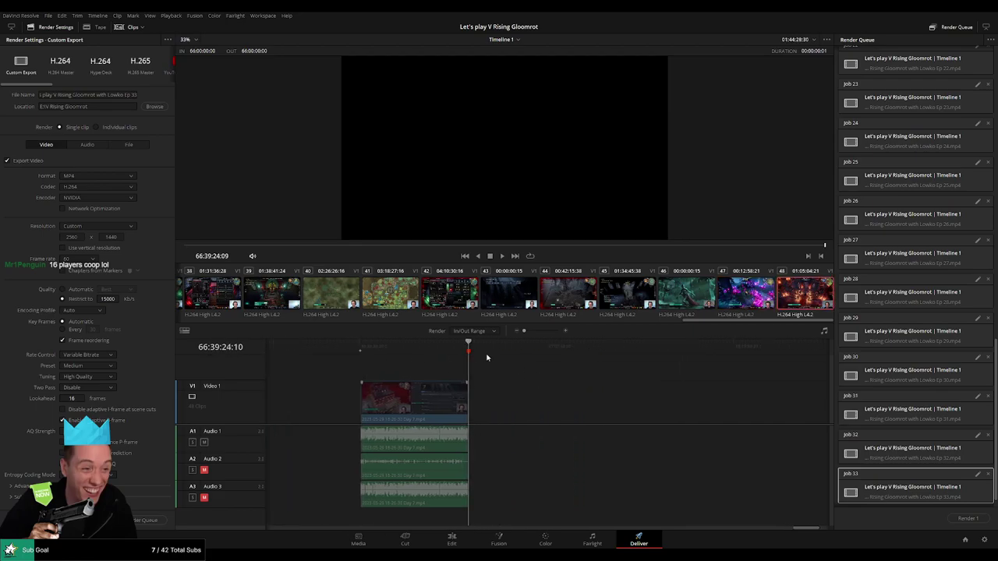
Step: Mark the final clip's end at 66:39:24:09, queue it as Ep 34, and deselect the job
key("o")
left_click(133, 95)
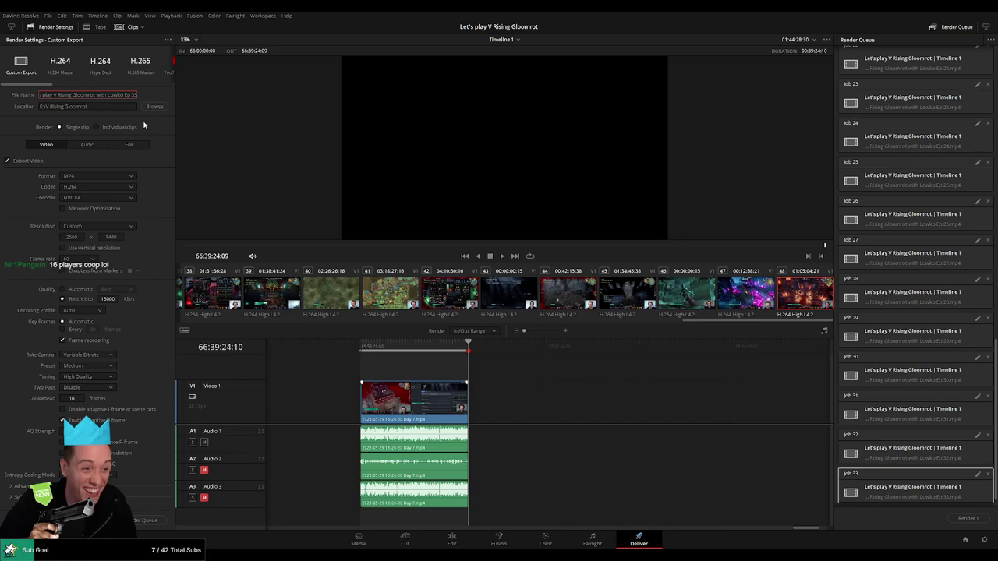
key("BackSpace")
type("4")
left_click(142, 520)
scroll(883, 416, "down", 1)
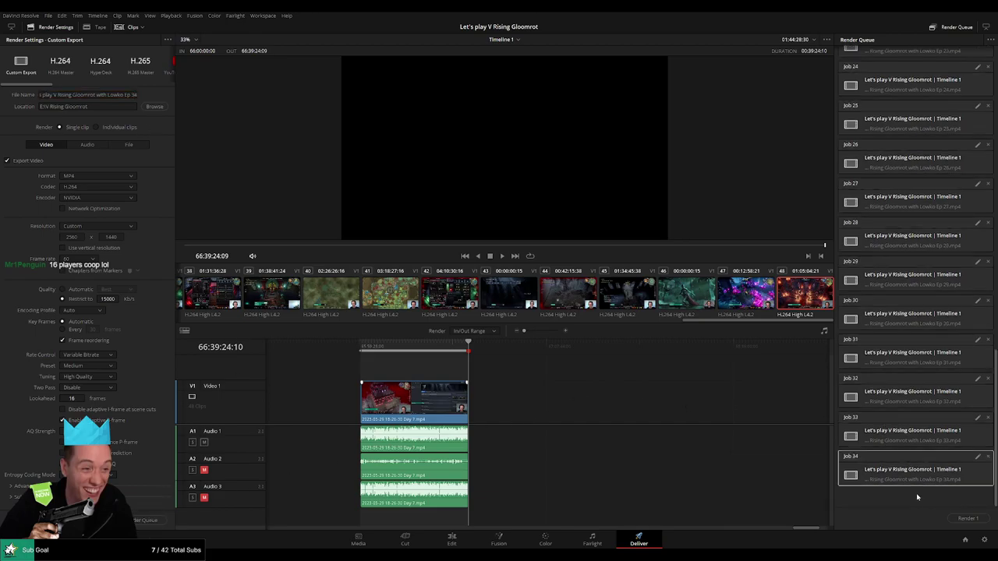
left_click(926, 498)
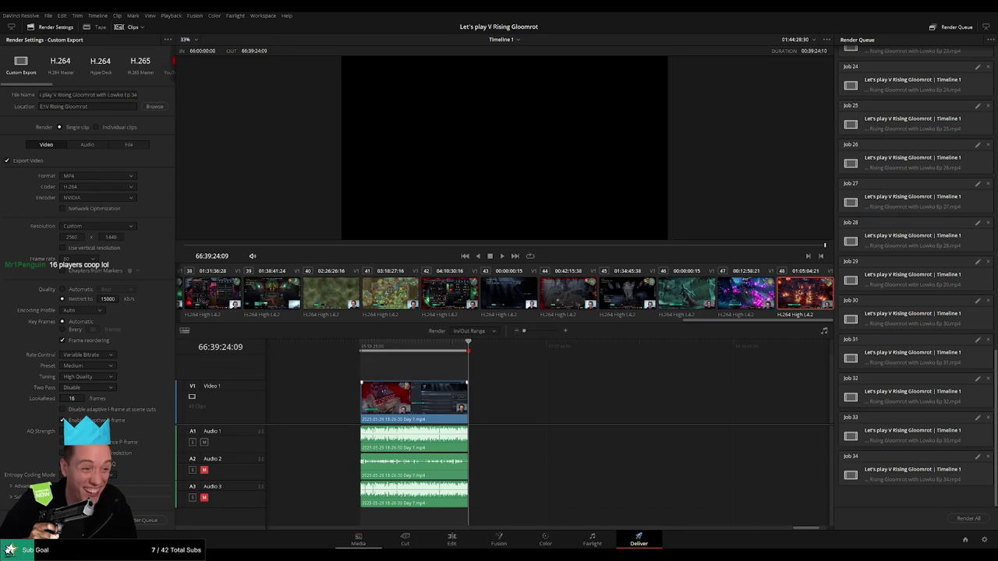